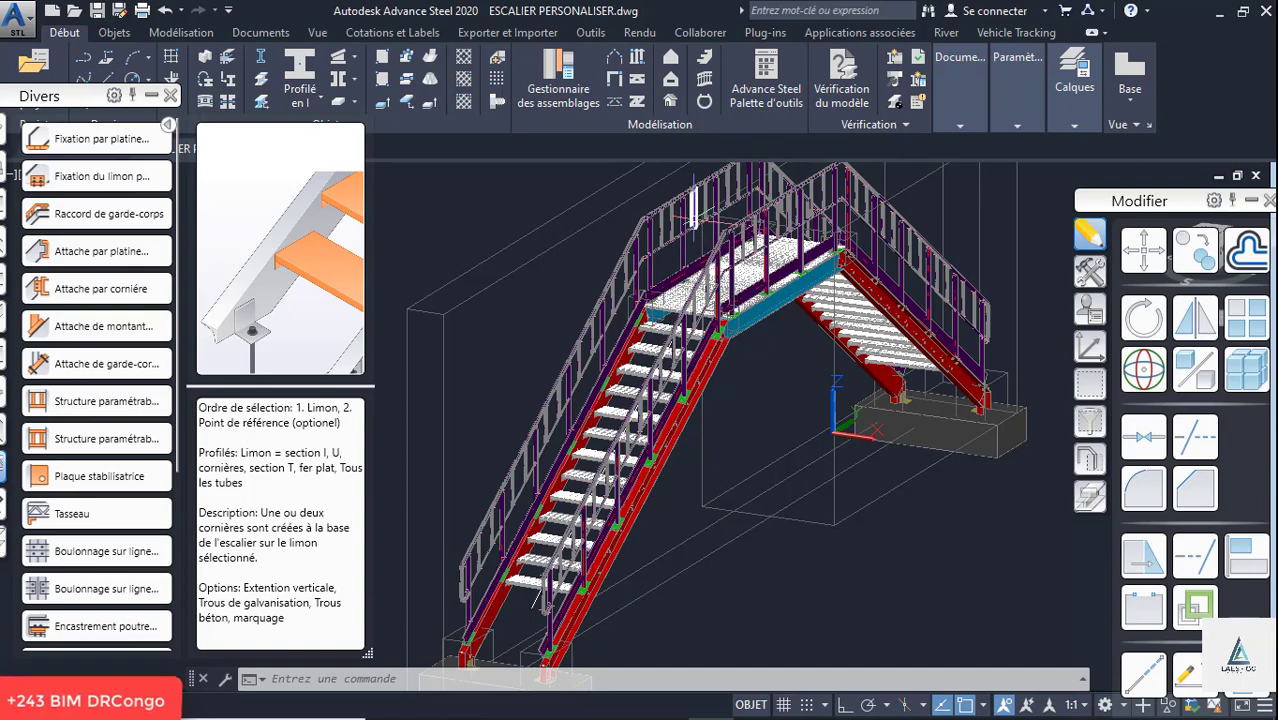
- Collapse the Divers connection palette to free the view of the staircase model
scroll(647, 222, up, 5)
scroll(647, 222, down, 5)
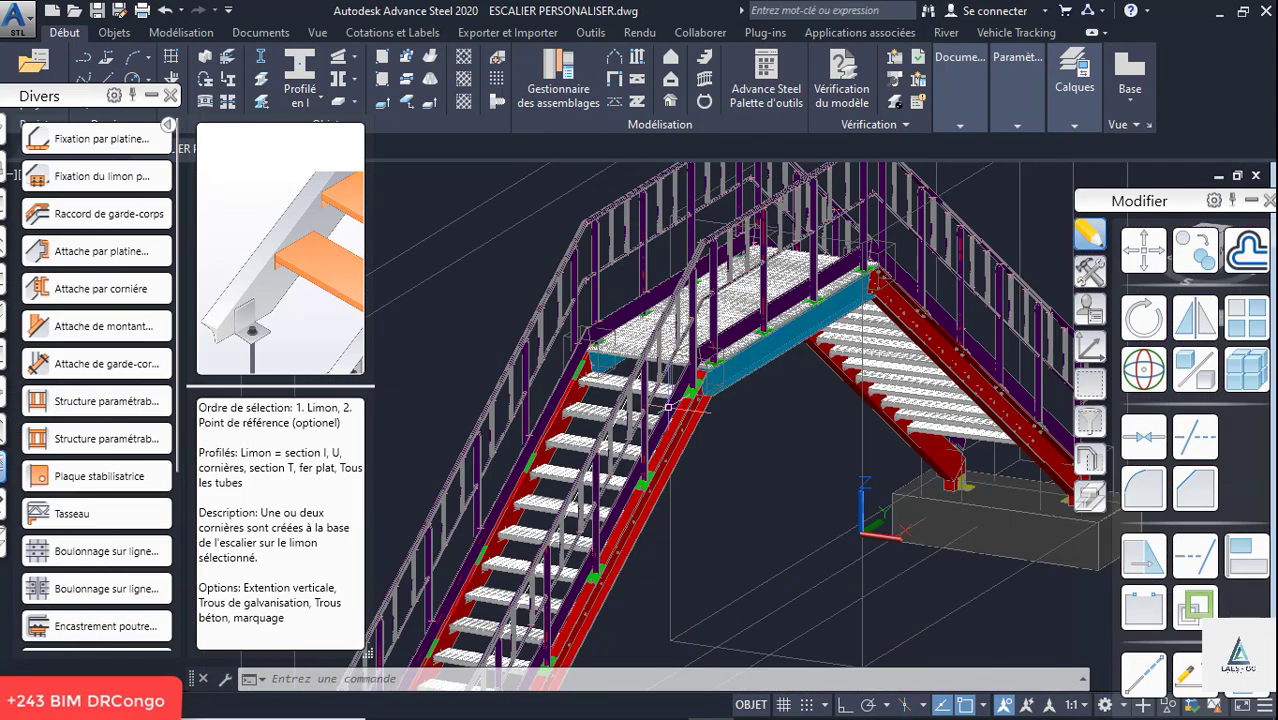
scroll(629, 413, up, 5)
scroll(586, 279, down, 6)
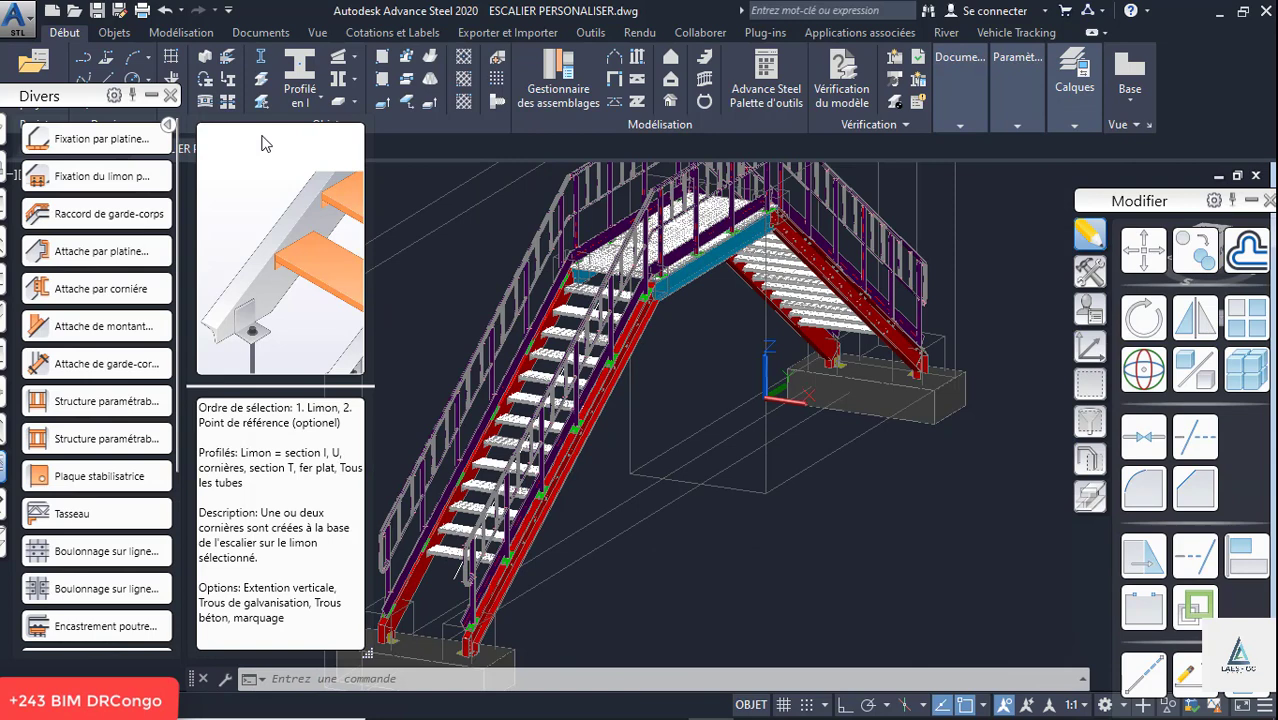
click(150, 97)
click(1219, 177)
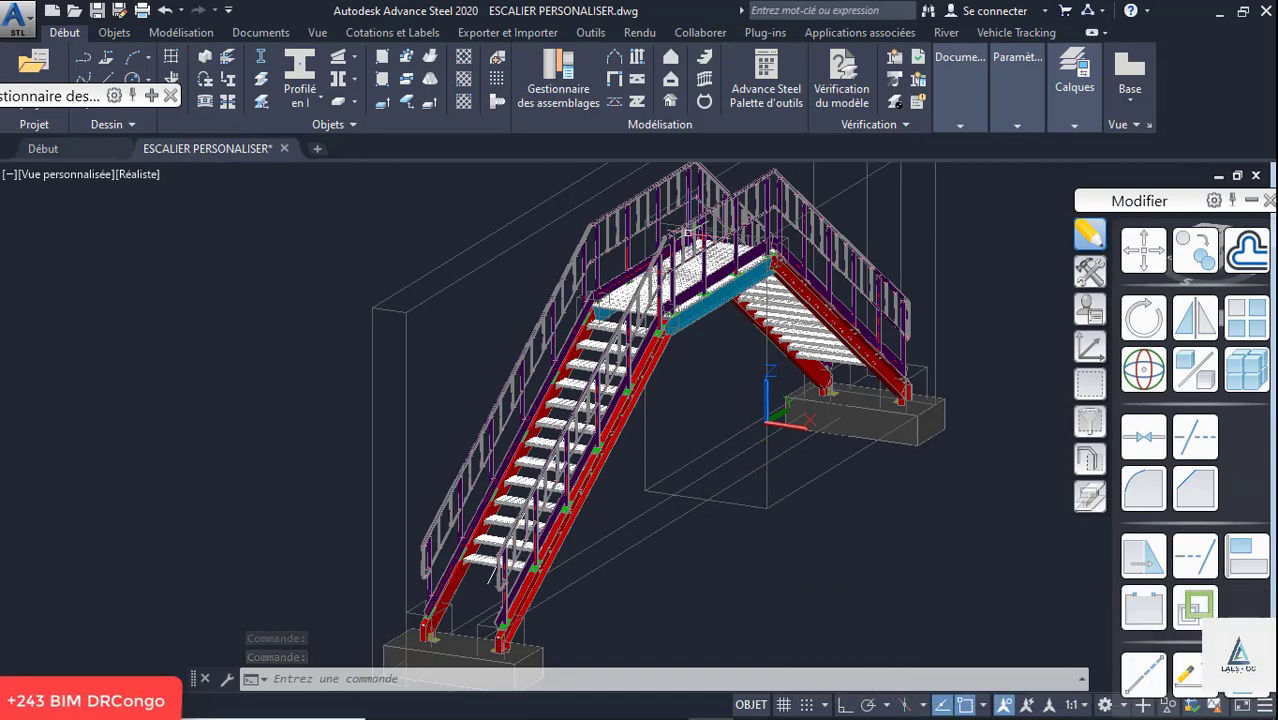
- Examine the completed staircase model from several sides, including the platform, guardrails, treads and stringer base connections on the concrete footings
scroll(585, 285, up, 4)
scroll(486, 333, down, 8)
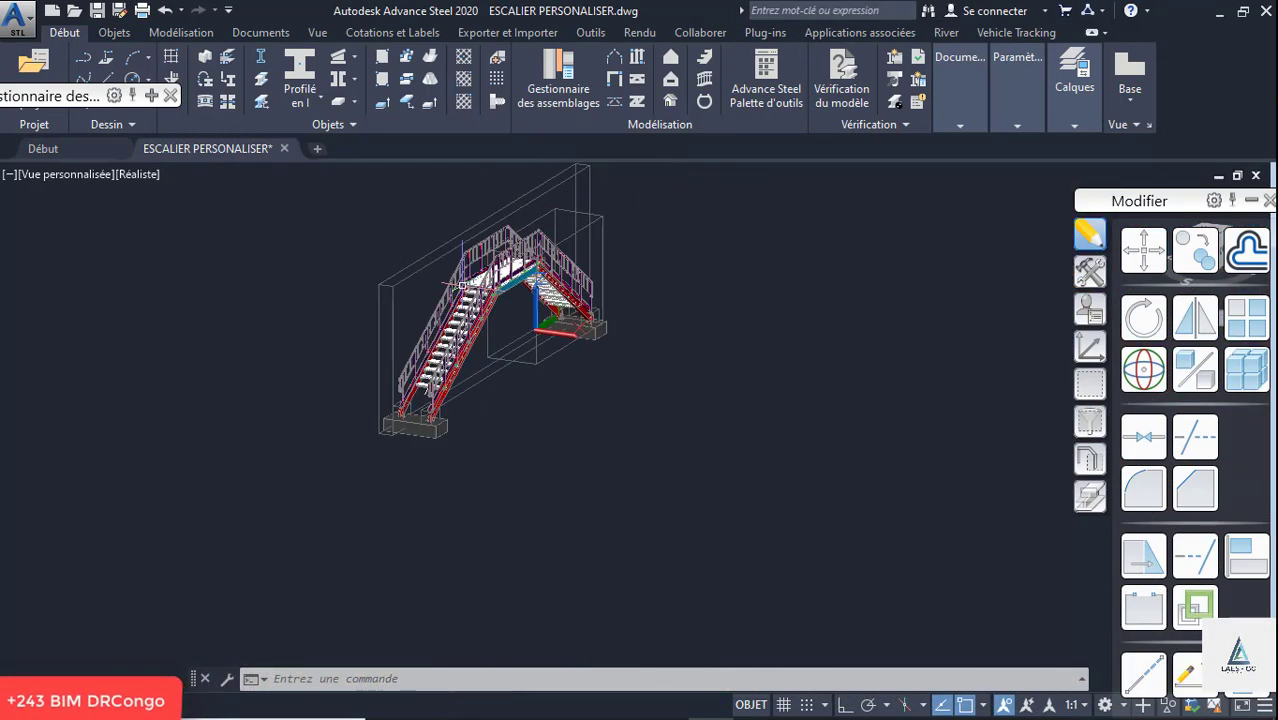
shift+middle_drag(487, 336, 606, 319)
scroll(511, 330, up, 10)
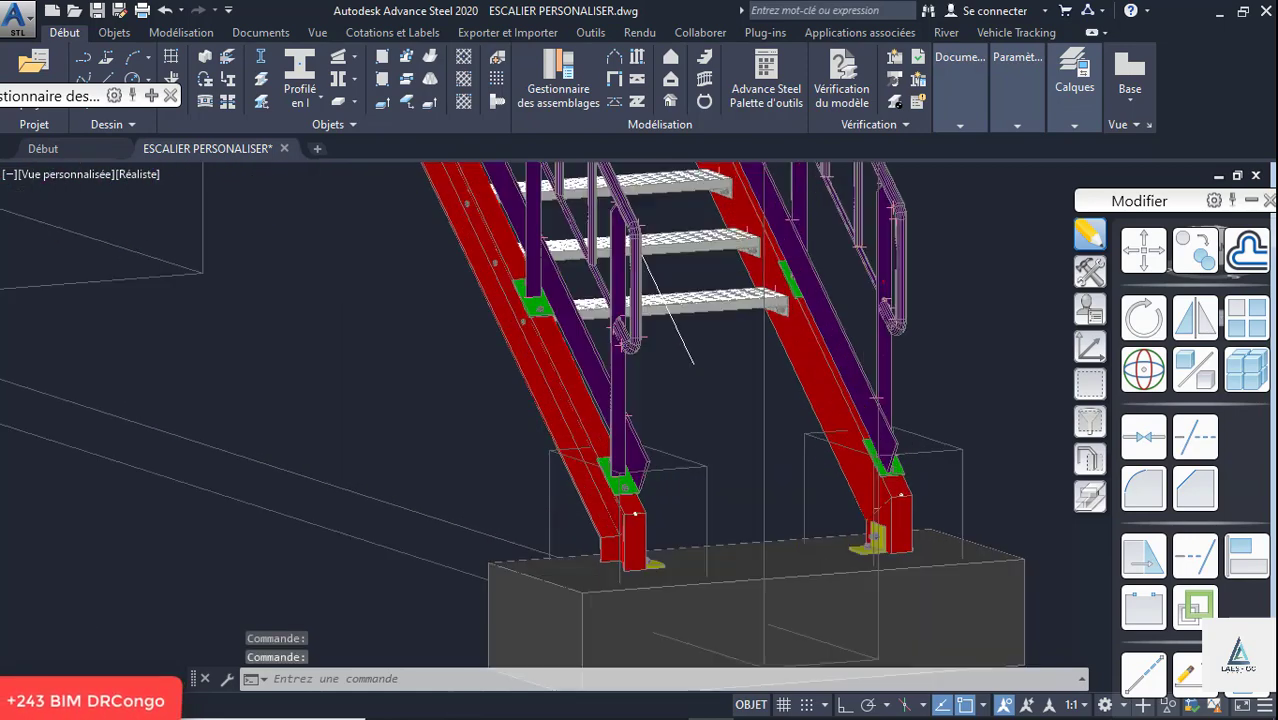
scroll(485, 230, down, 5)
scroll(708, 421, up, 6)
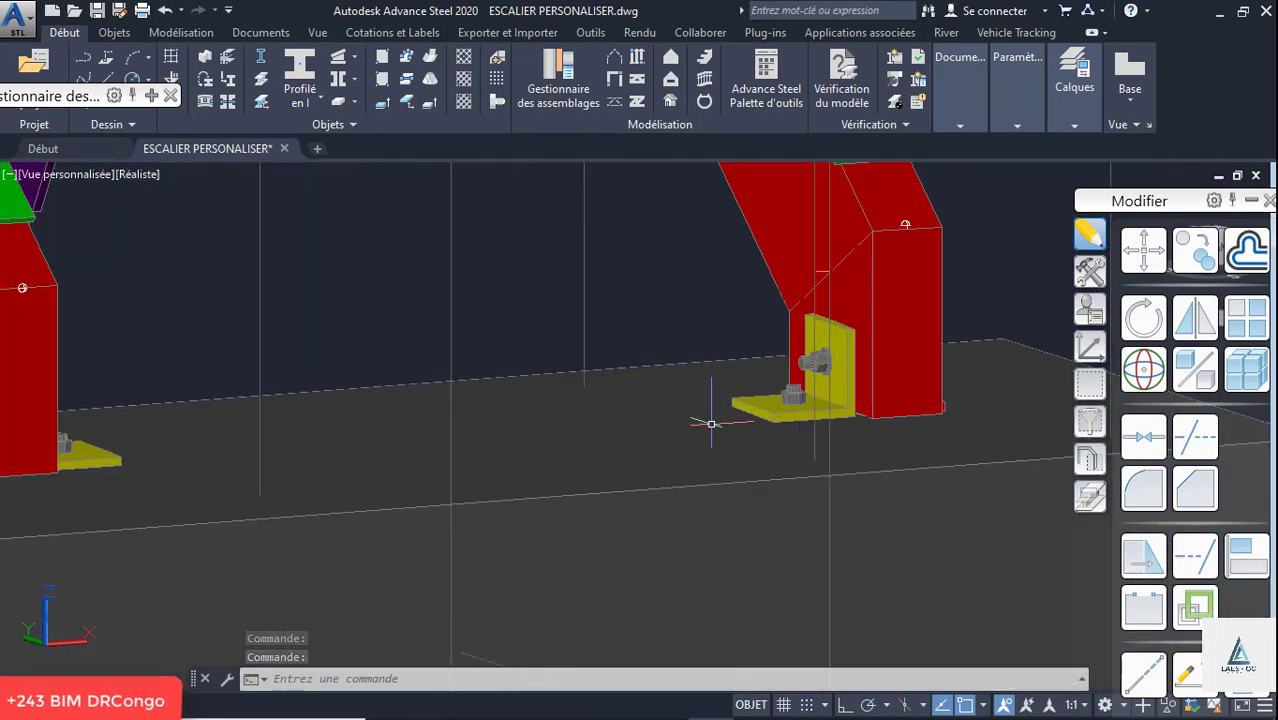
scroll(803, 450, down, 2)
scroll(817, 460, down, 6)
scroll(766, 320, up, 5)
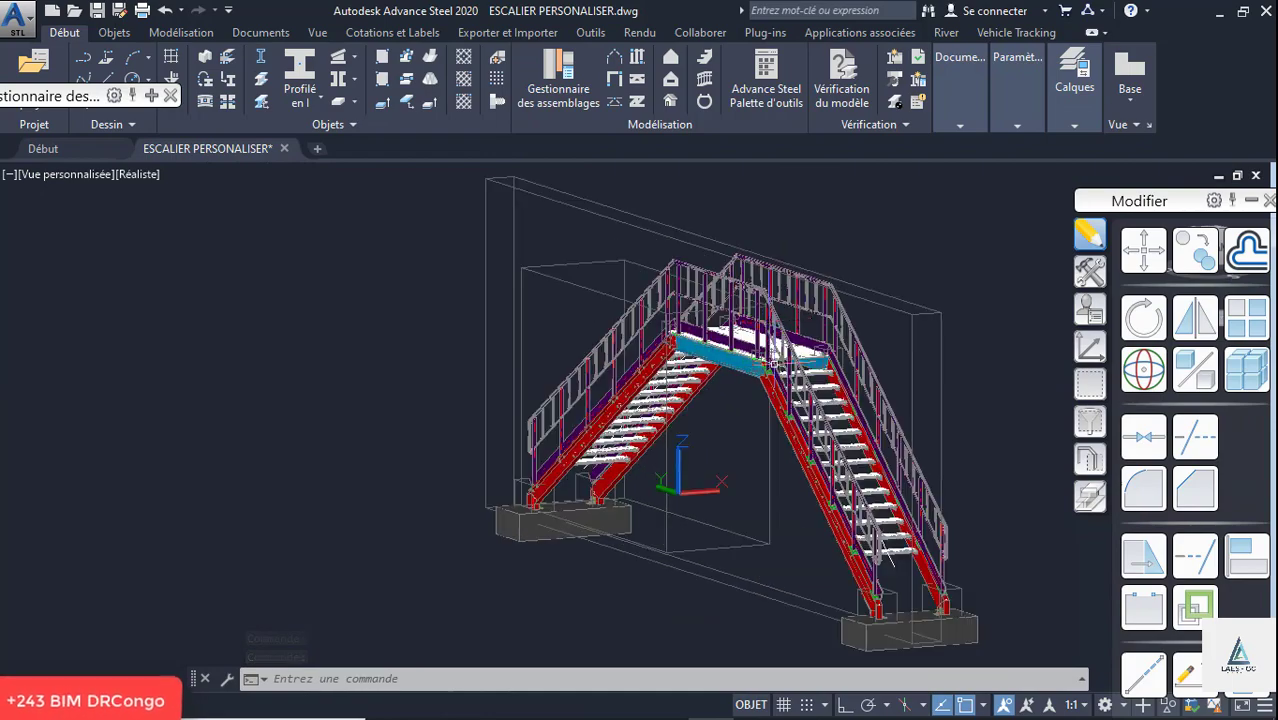
scroll(767, 320, up, 2)
scroll(708, 290, down, 9)
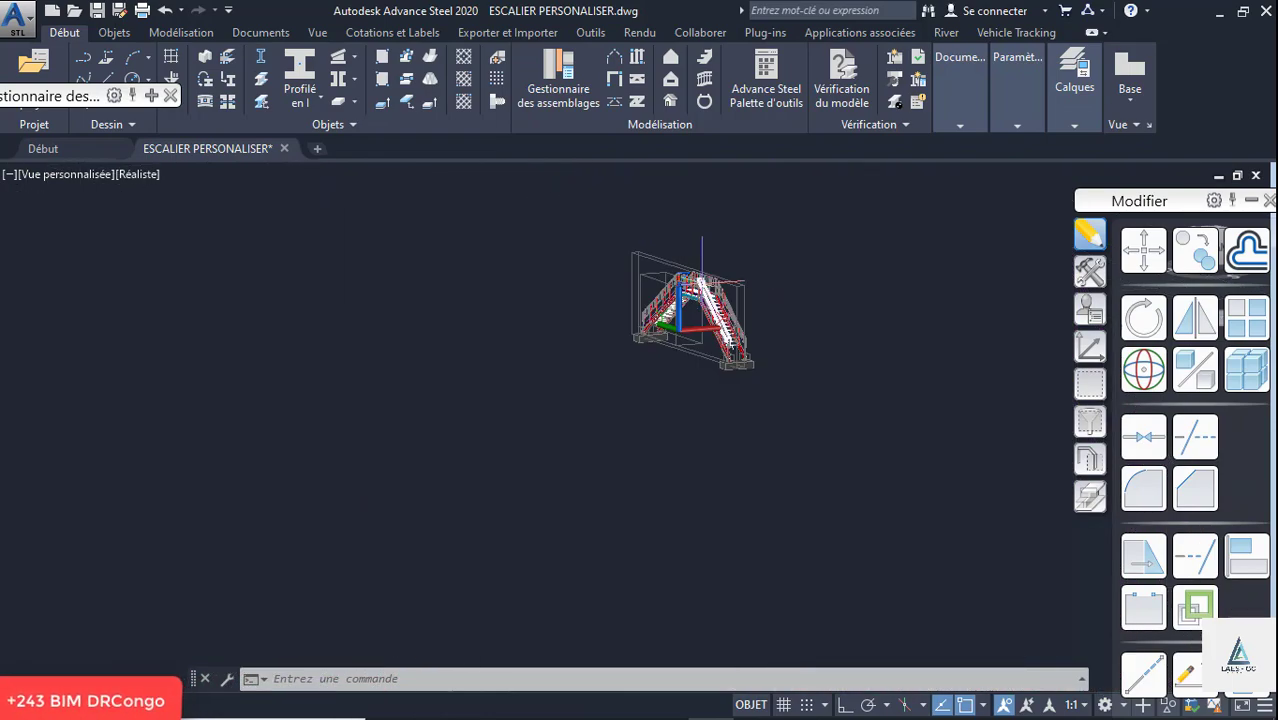
shift+middle_drag(702, 286, 790, 222)
scroll(690, 284, up, 8)
scroll(600, 250, up, 4)
scroll(570, 240, down, 8)
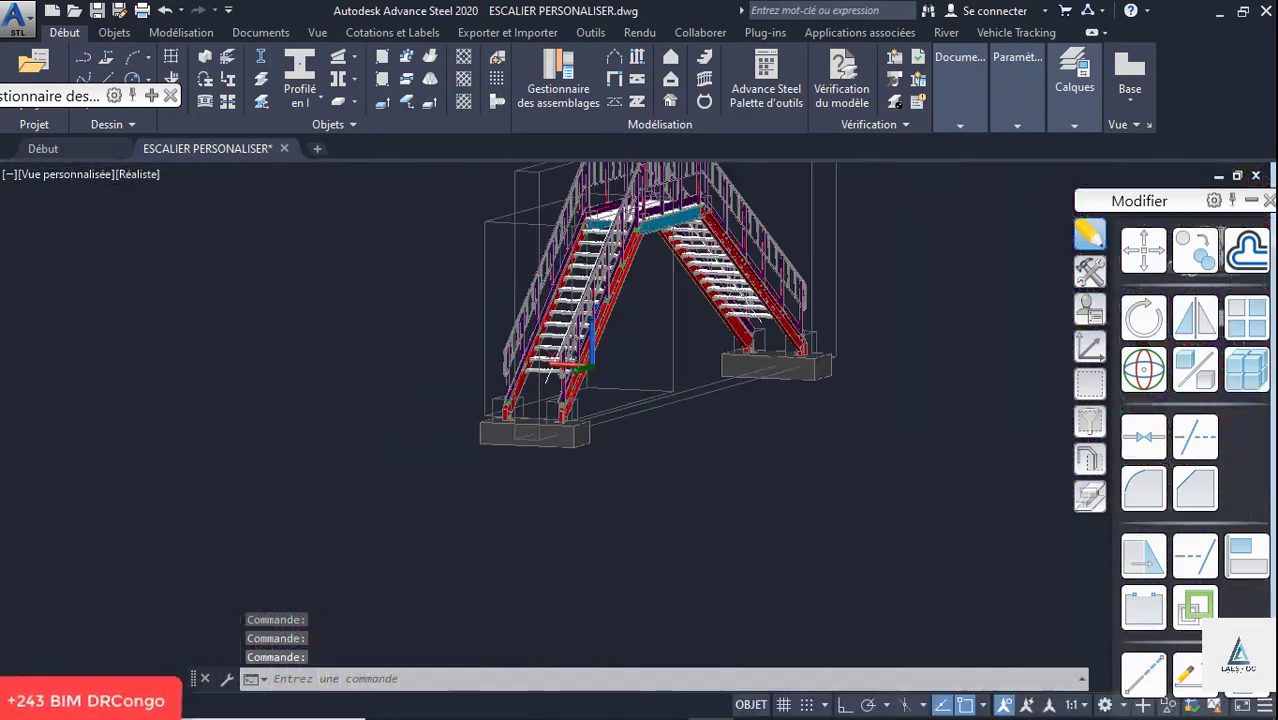
scroll(480, 300, up, 4)
scroll(420, 450, up, 2)
scroll(396, 520, up, 3)
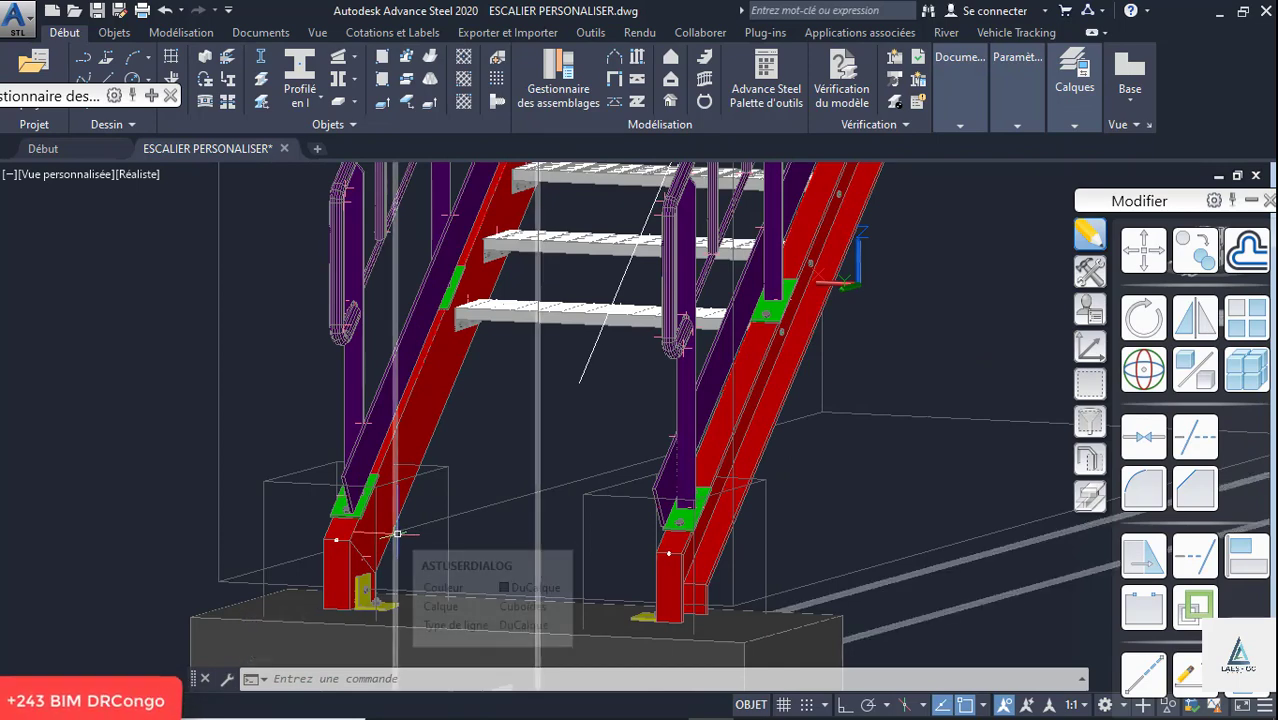
- Create a new drawing and set its lighting units to International in the drawing units settings
key(ctrl+n)
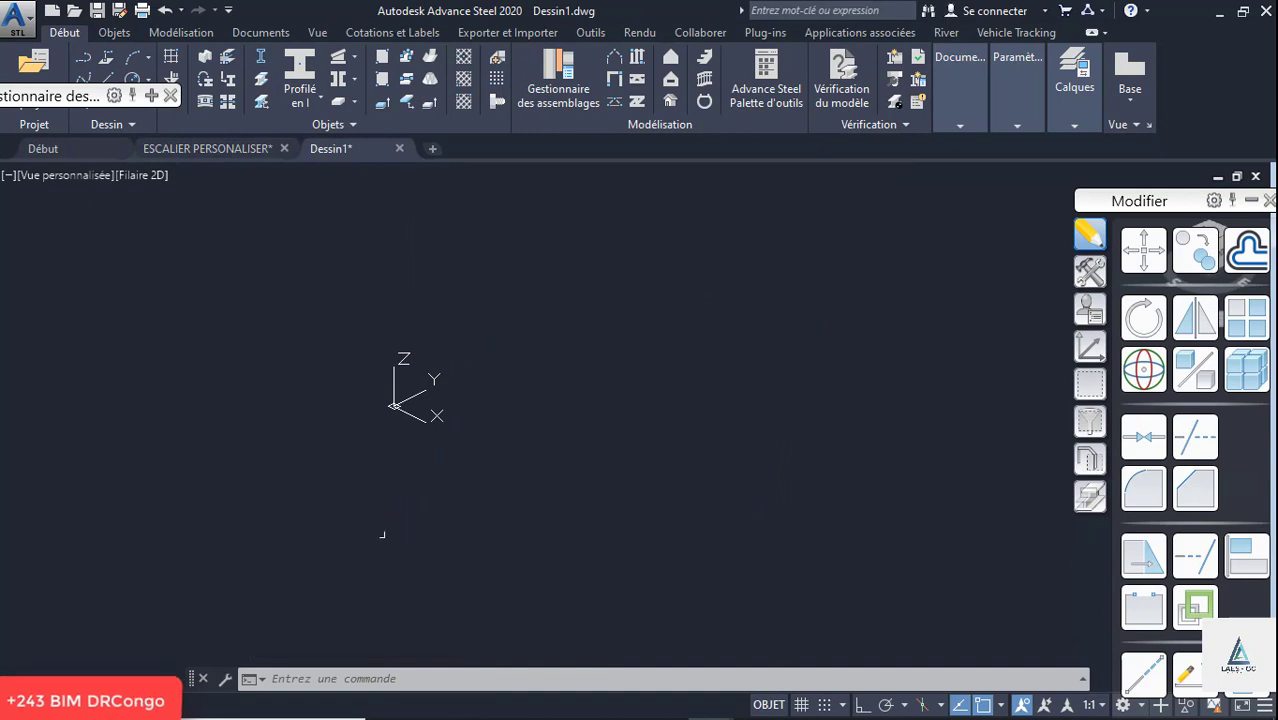
scroll(440, 382, up, 4)
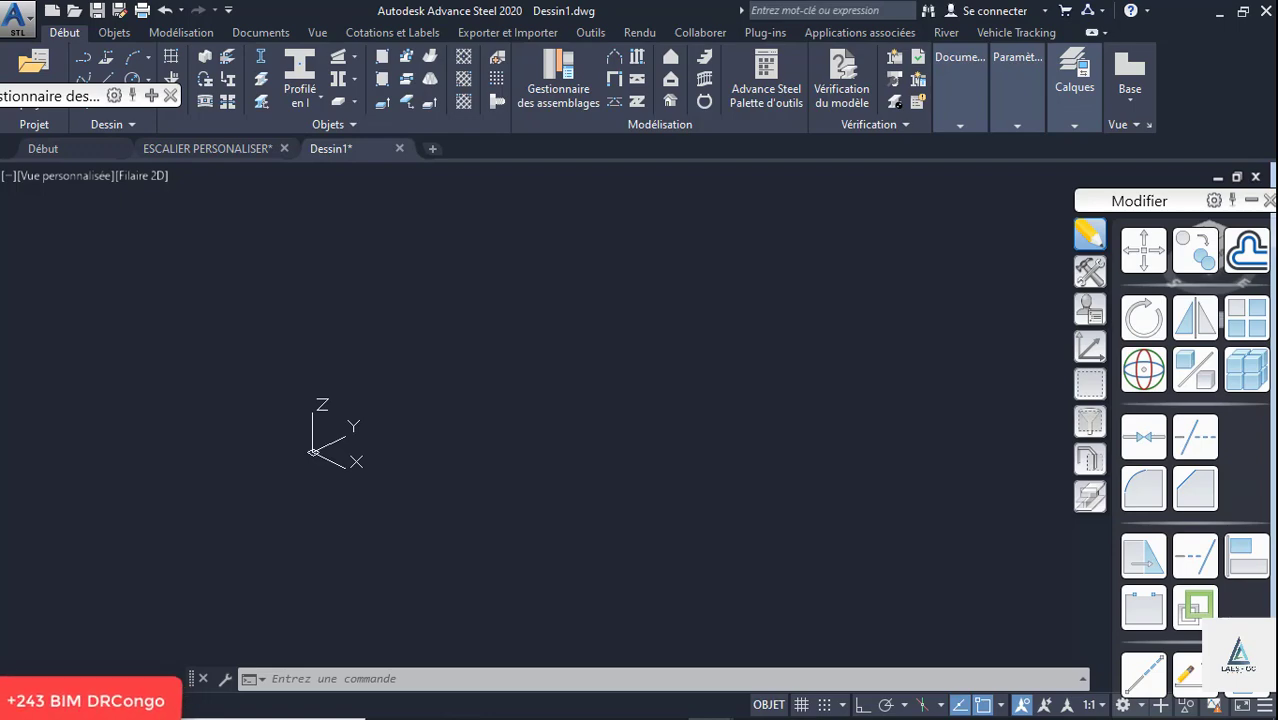
text(un)
key(Return)
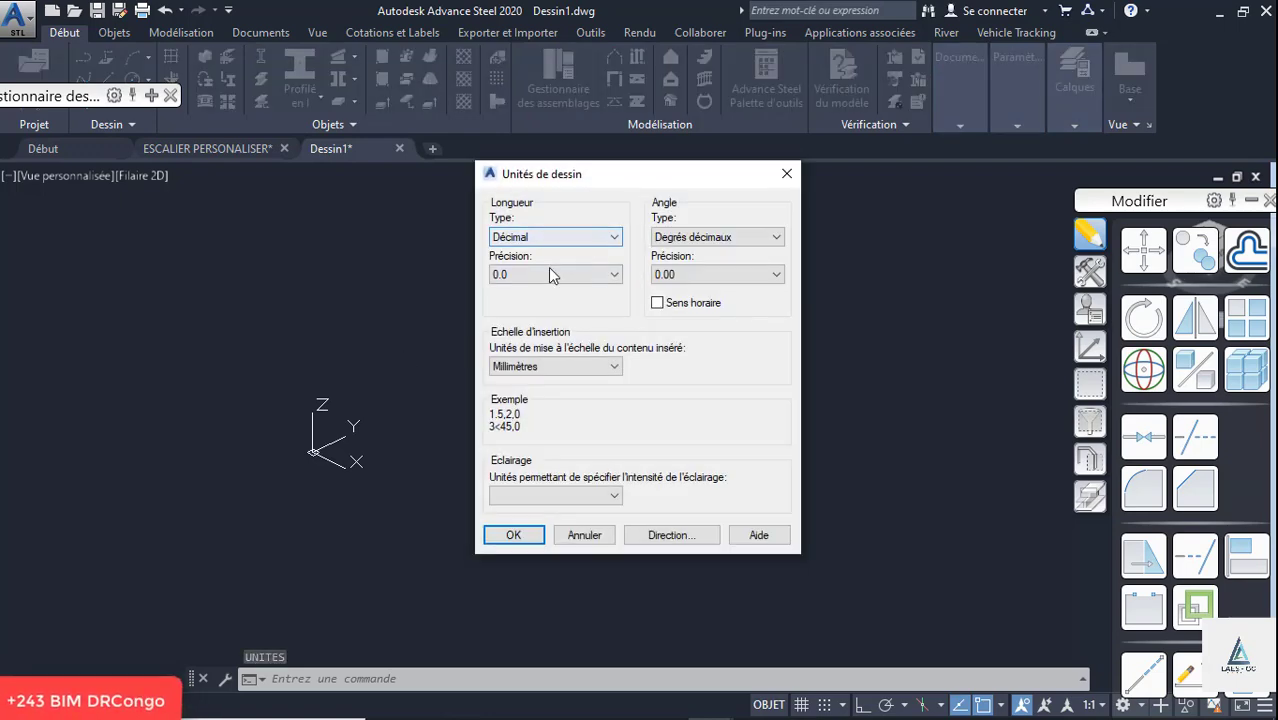
click(555, 495)
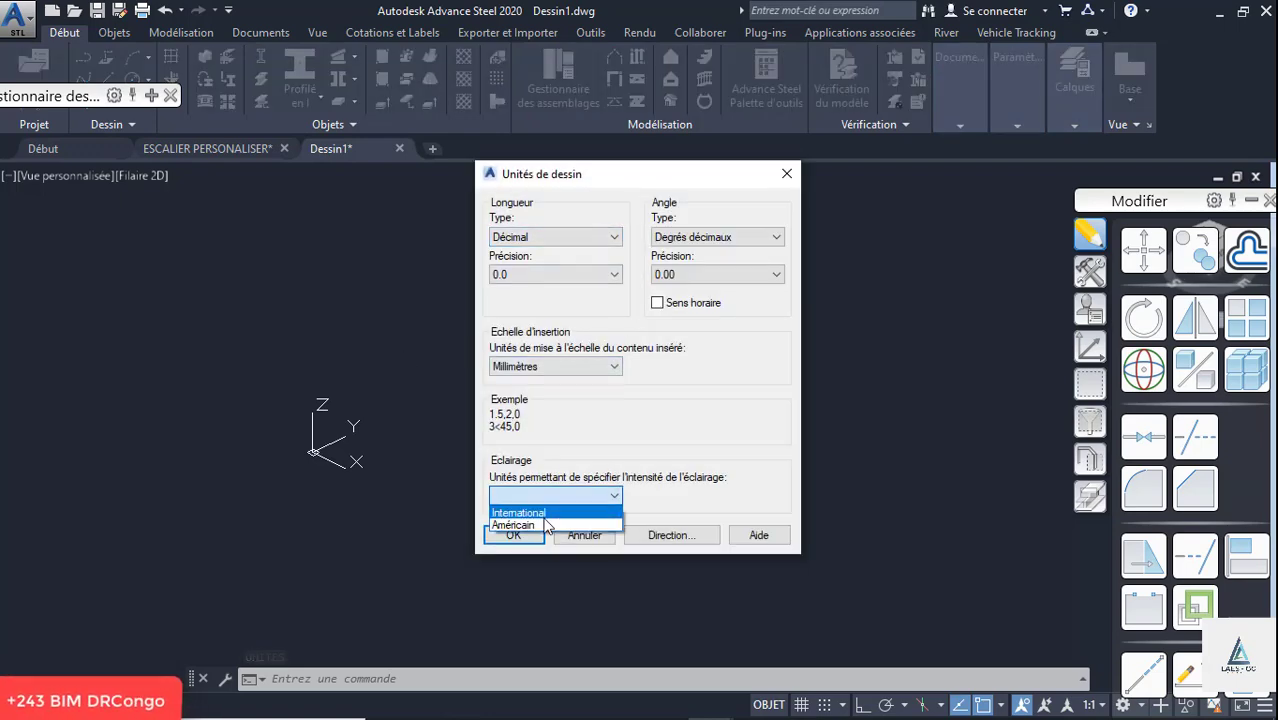
click(542, 514)
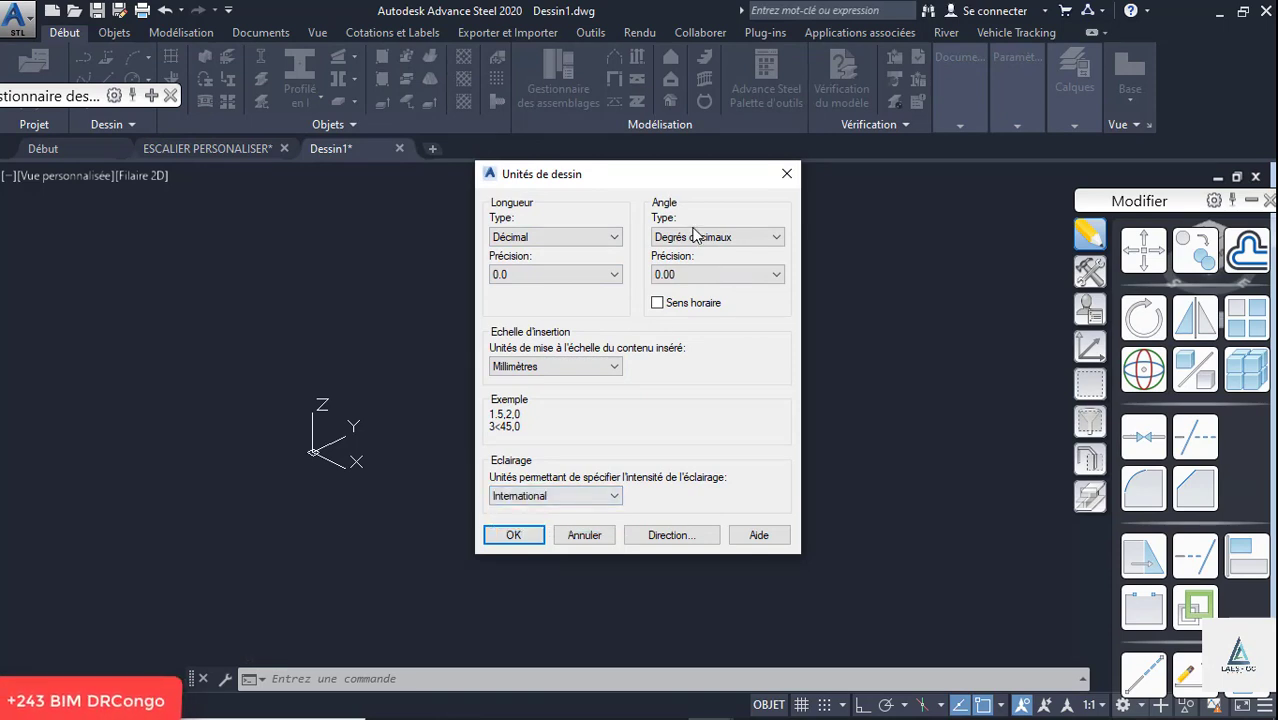
click(533, 535)
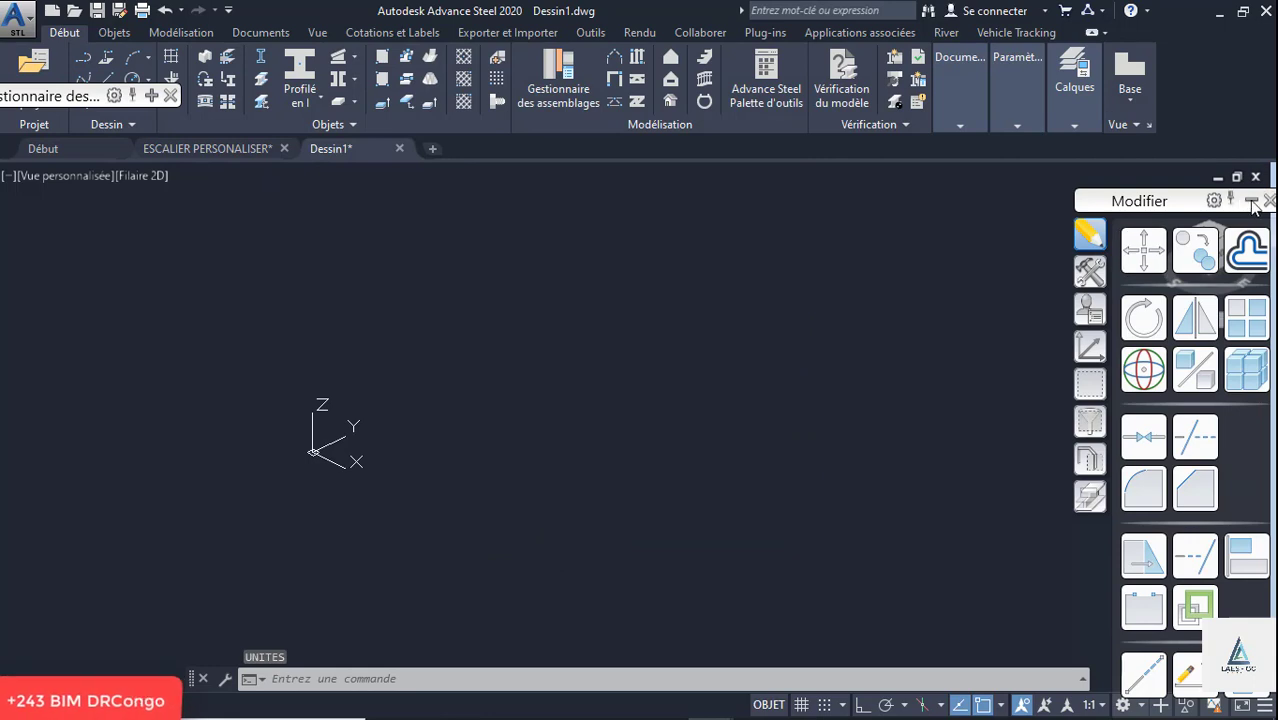
- Close the Modifier palette and, in the right view with ortho on, draw a 3000 mm line from the origin along Y
click(1267, 201)
click(1229, 262)
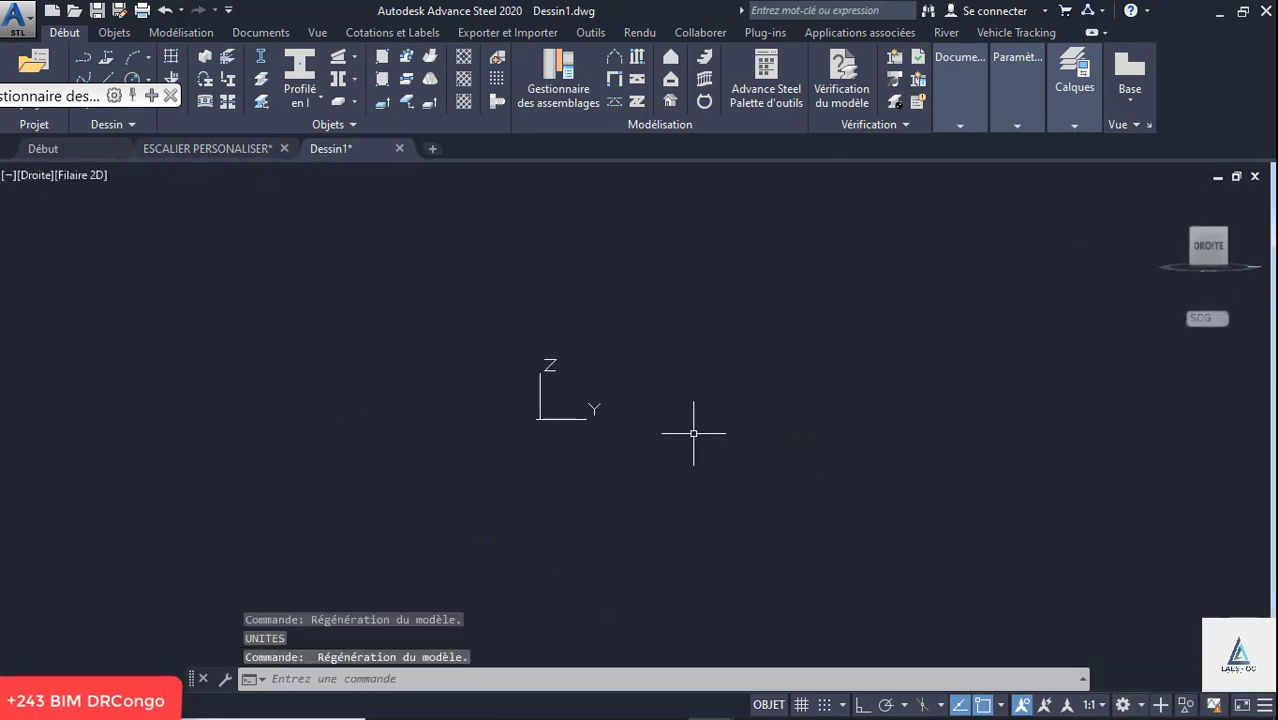
click(84, 57)
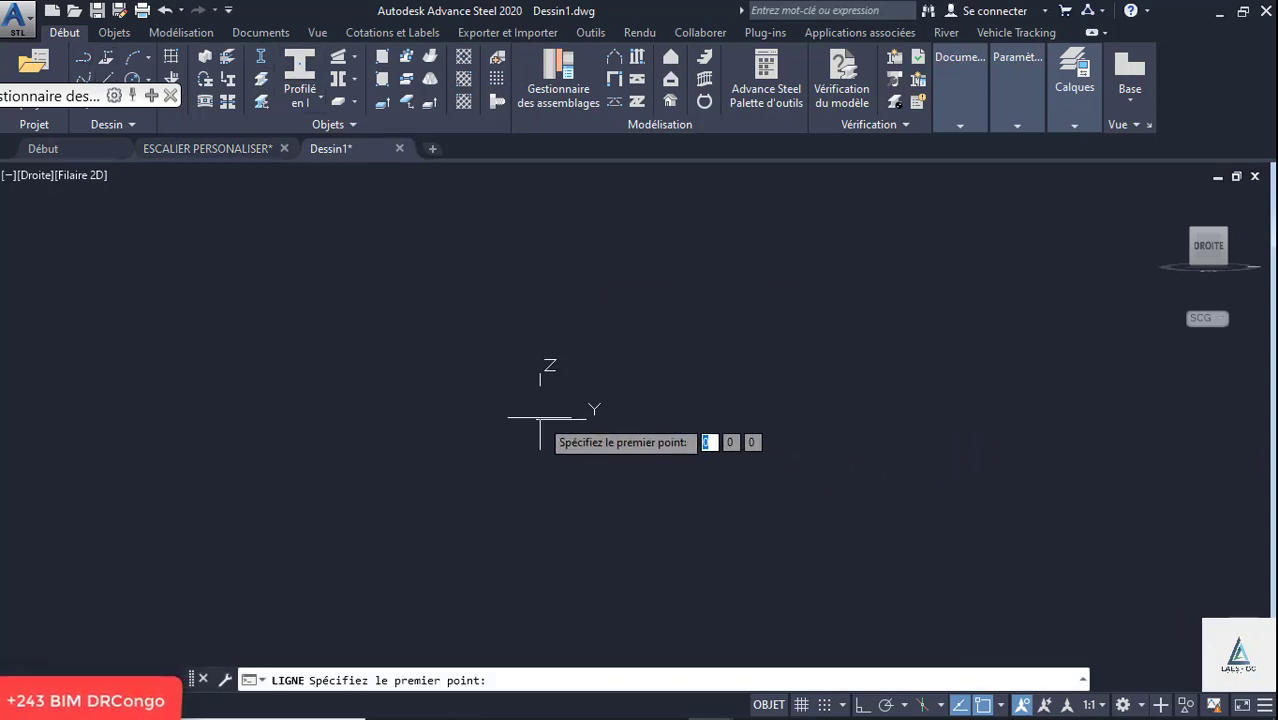
click(863, 706)
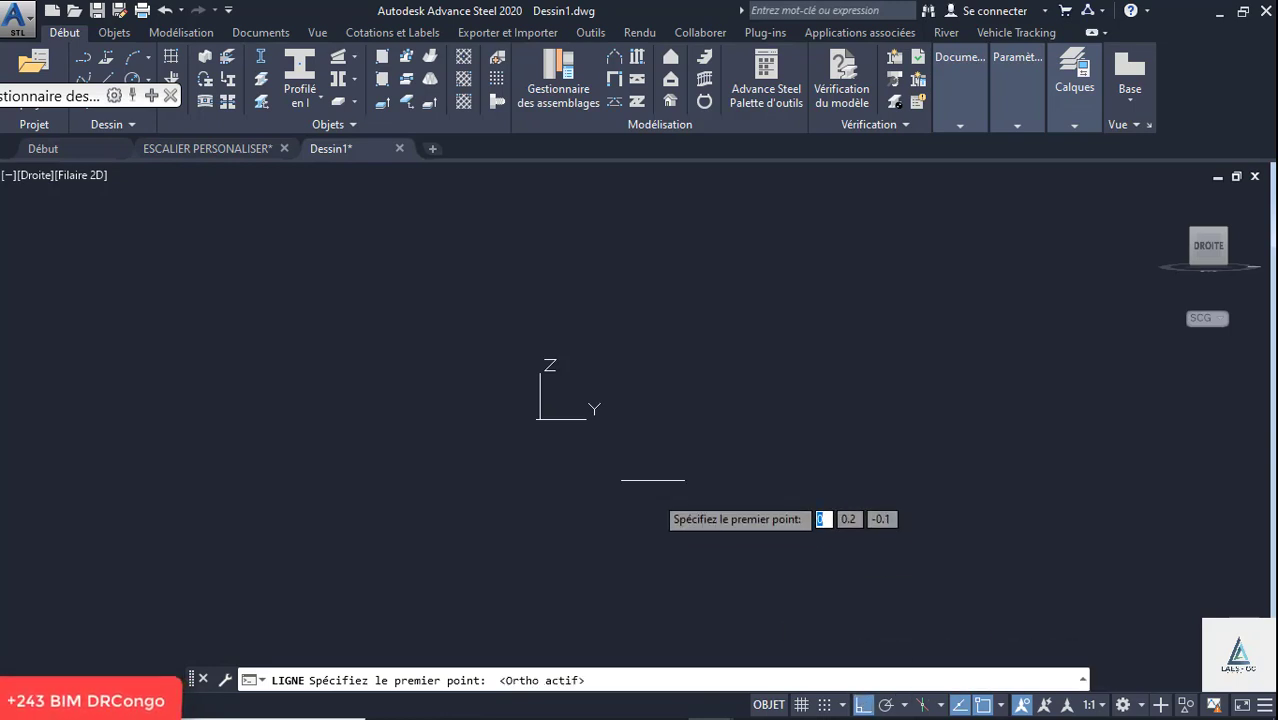
click(539, 417)
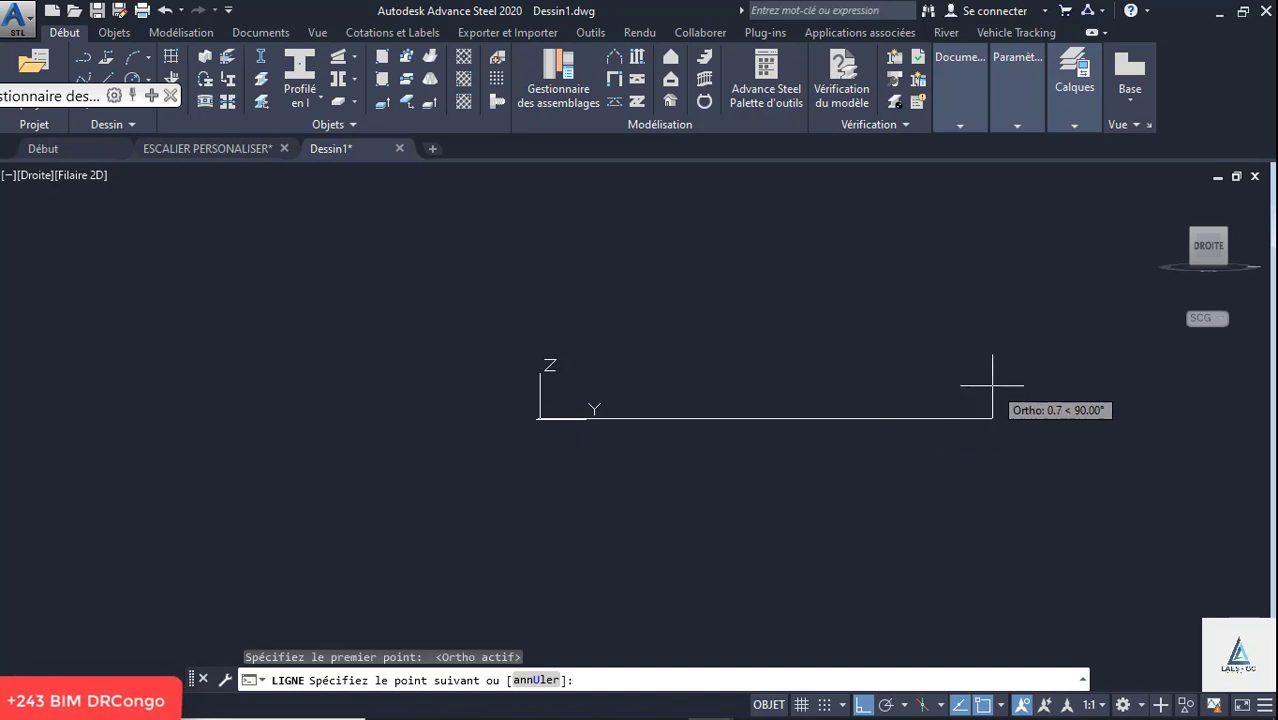
text(3000)
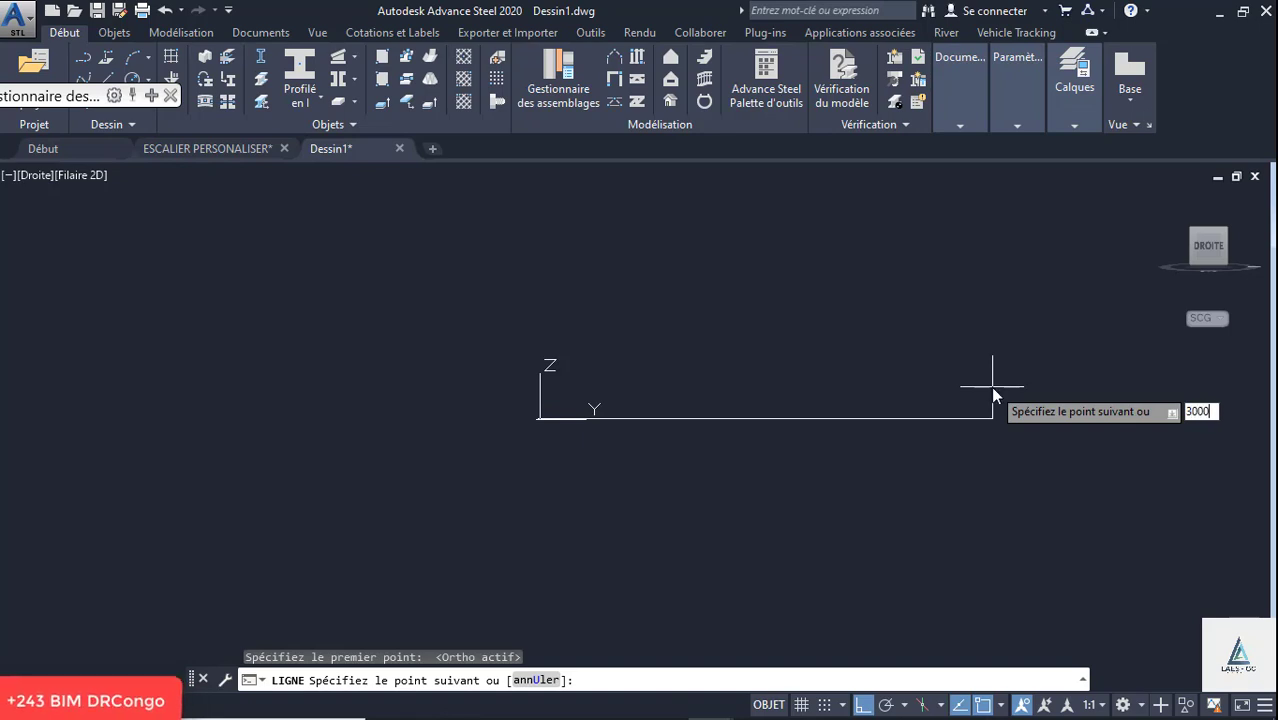
key(Return)
middle_drag(599, 469, 782, 627)
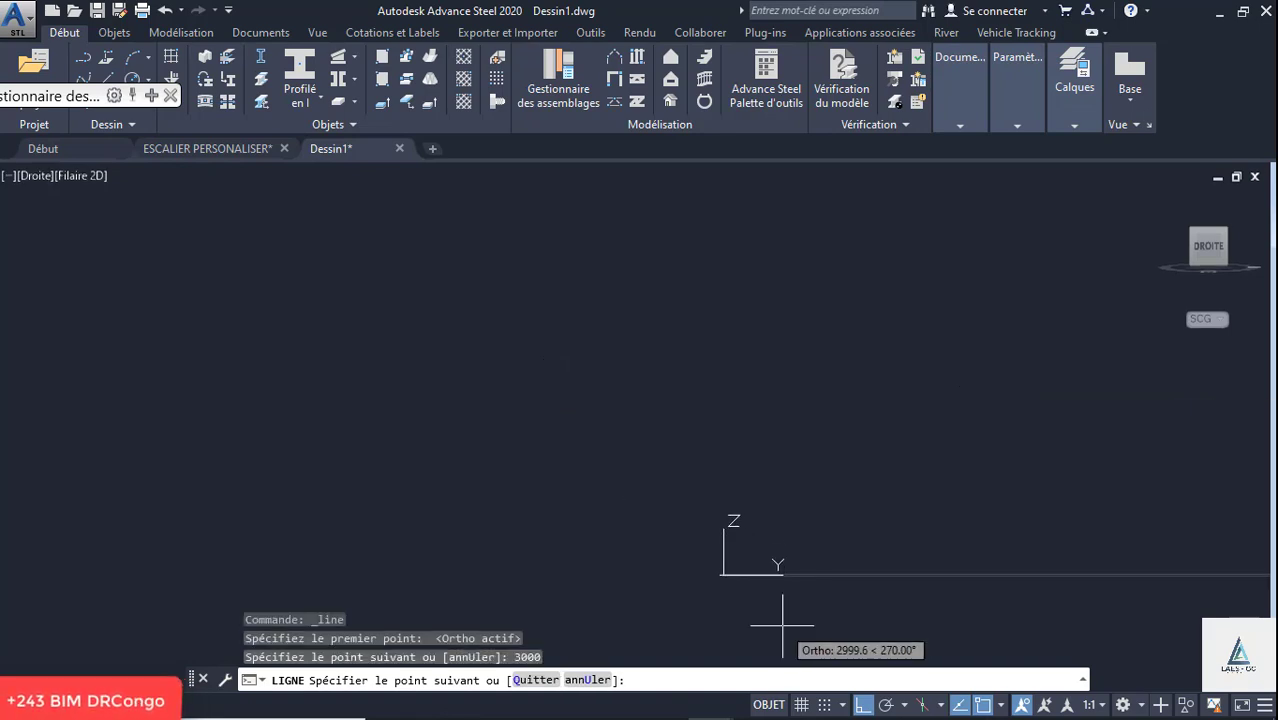
middle_drag(655, 522, 442, 362)
key(Escape)
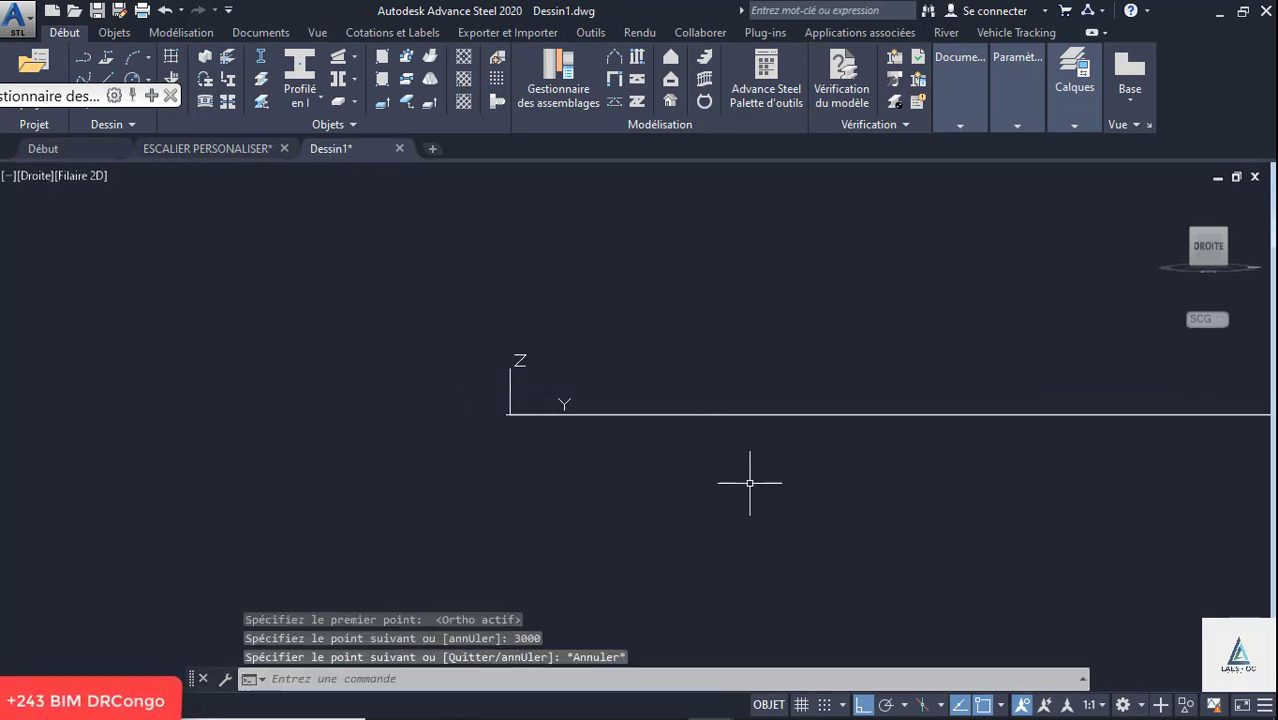
scroll(573, 488, down, 15)
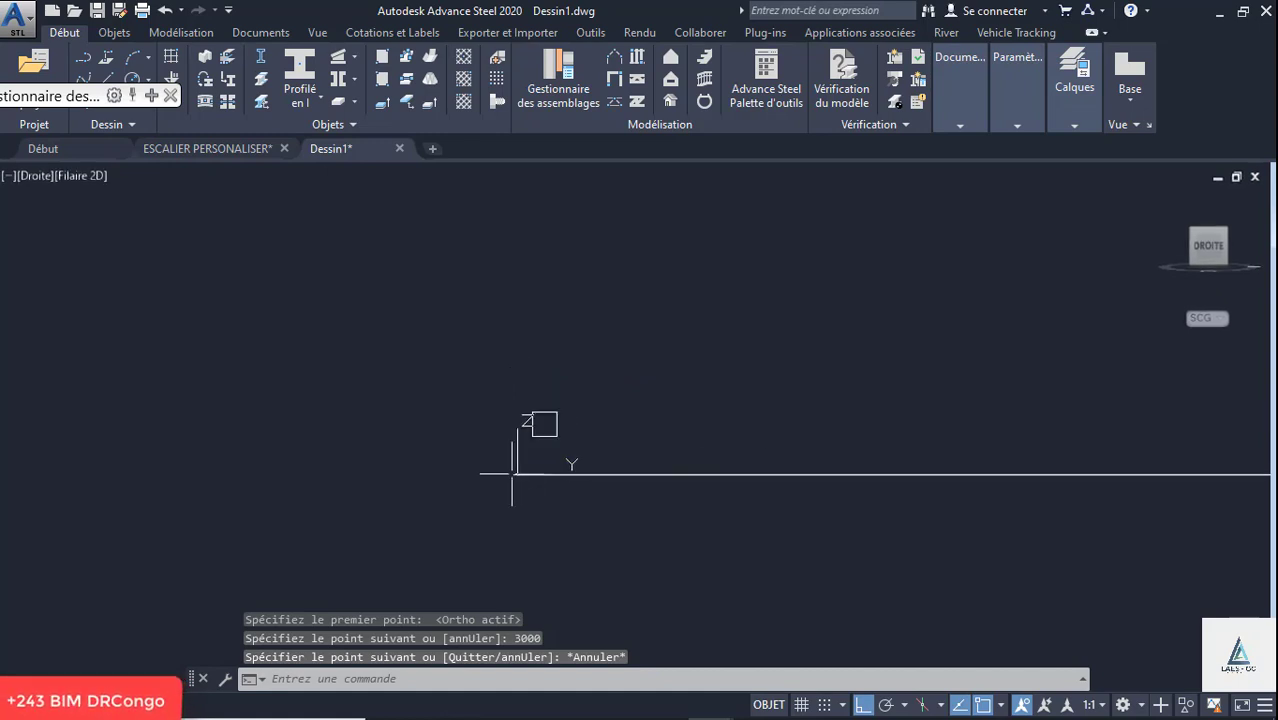
mouse_move(890, 551)
middle_down()
mouse_move(918, 542)
mouse_move(944, 436)
mouse_move(958, 452)
middle_up()
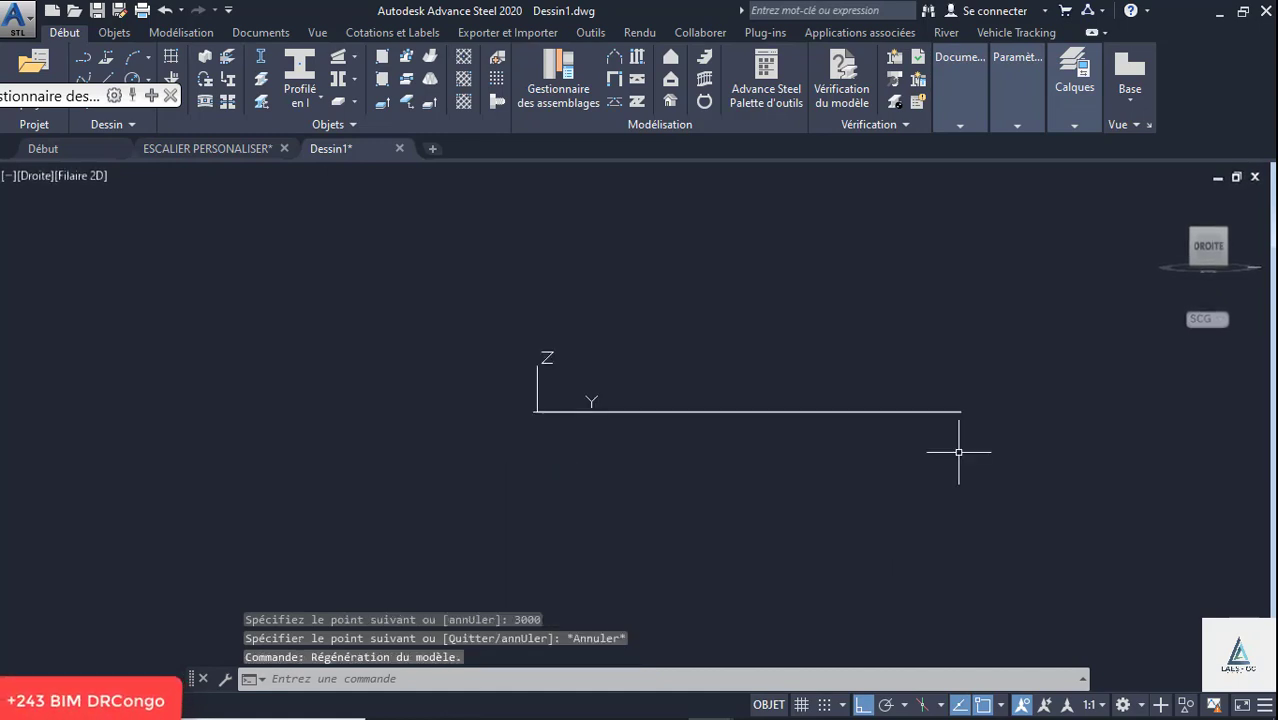
click(958, 410)
scroll(980, 410, up, 4)
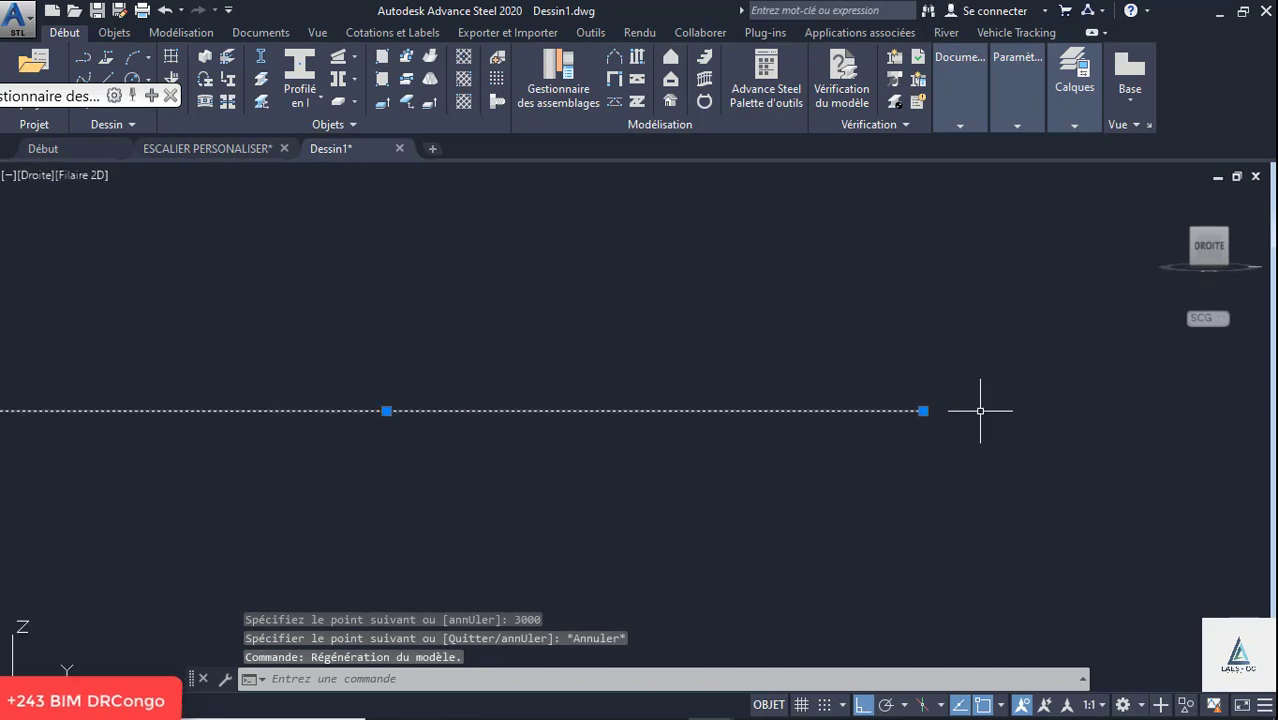
click(112, 83)
click(922, 410)
scroll(909, 489, down, 3)
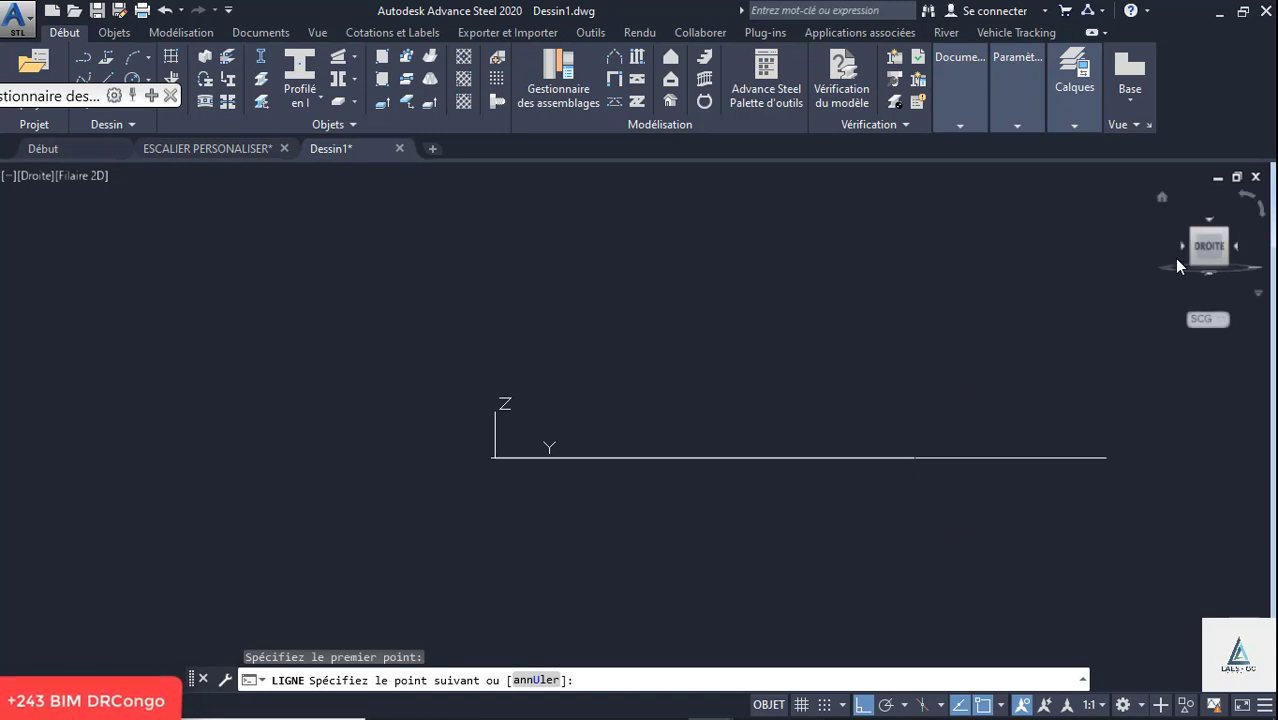
key(Escape)
- In a 3D view, draw a 2000 mm vertical line upward along Z from the far end of the horizontal line
click(1161, 199)
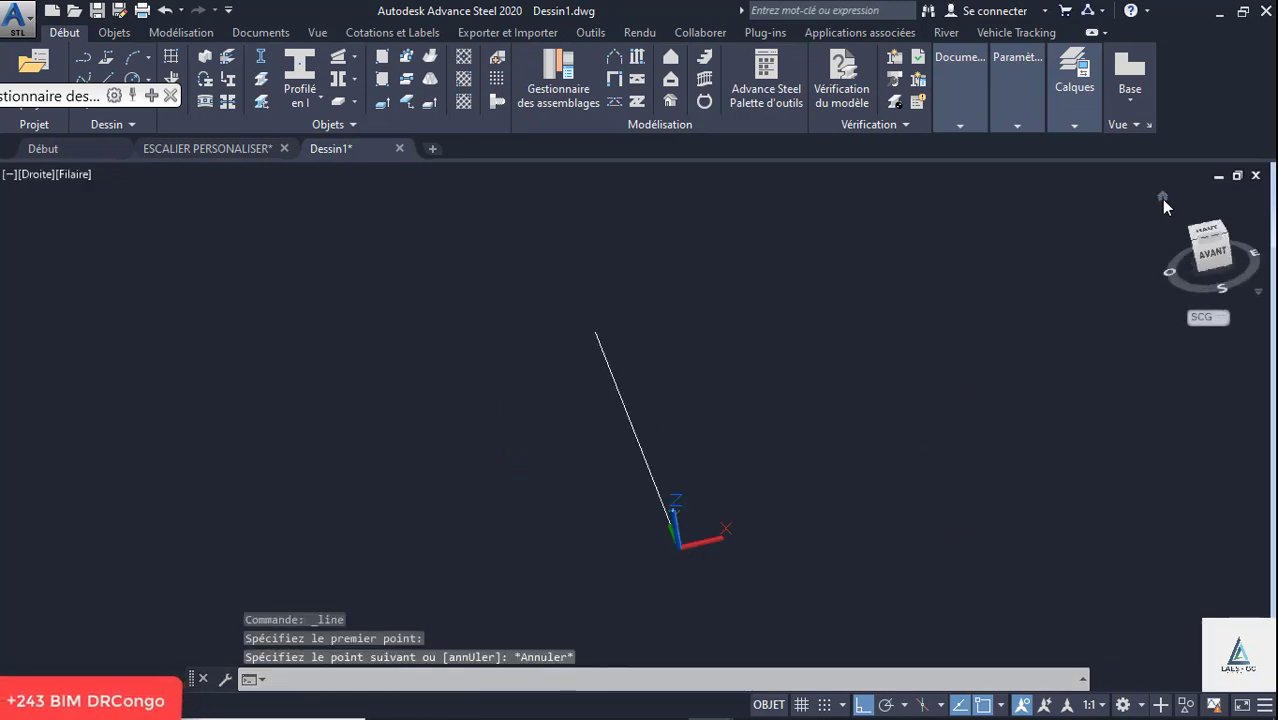
shift+middle_drag(678, 446, 1110, 425)
scroll(619, 415, up, 2)
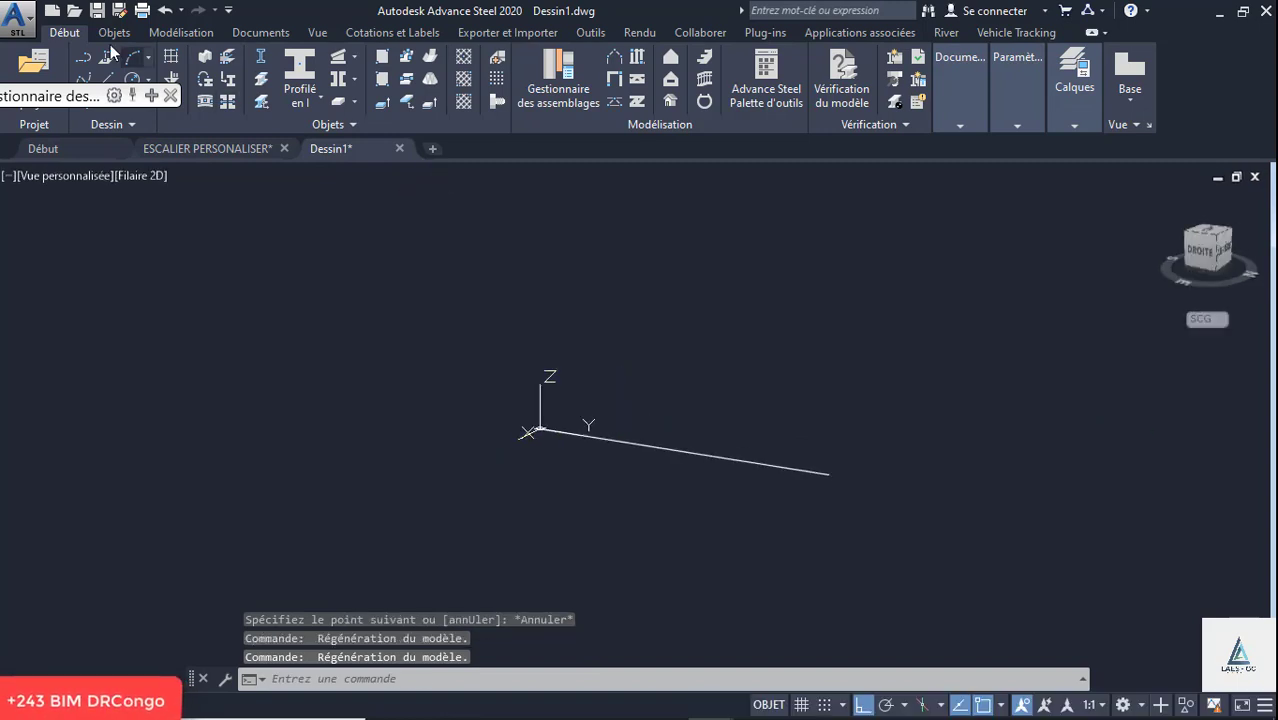
click(109, 76)
click(827, 474)
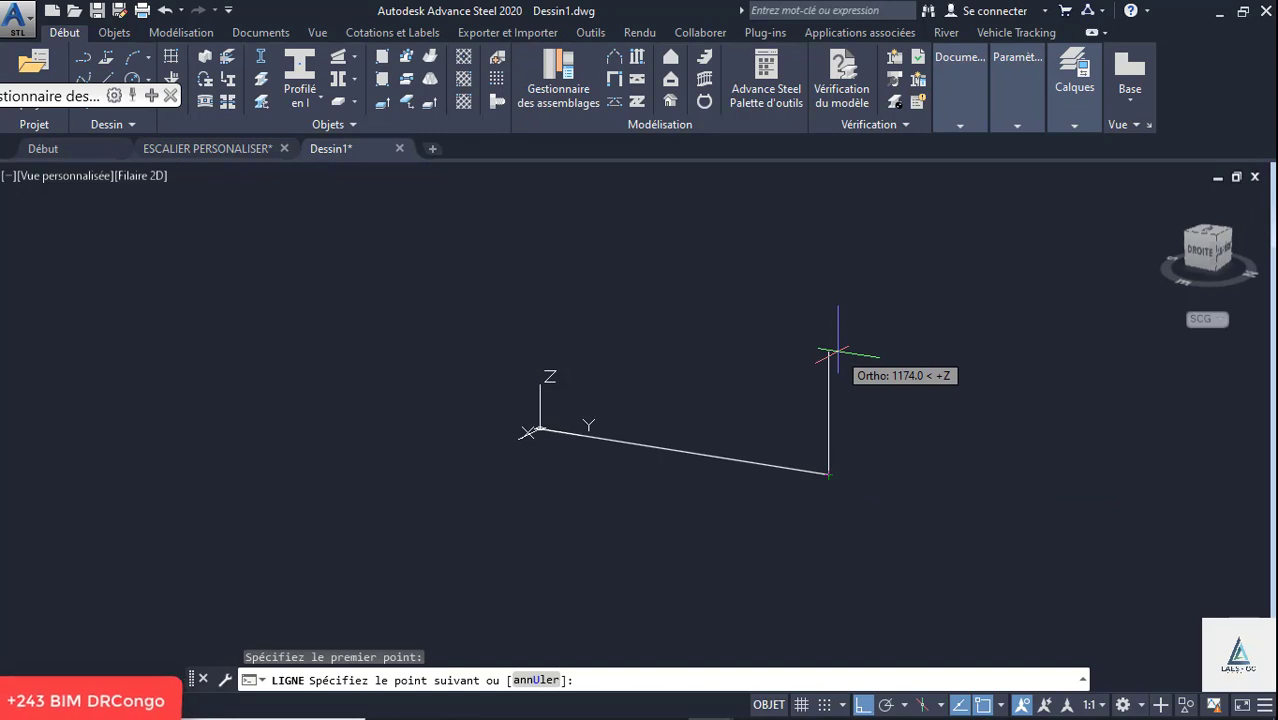
text(2)
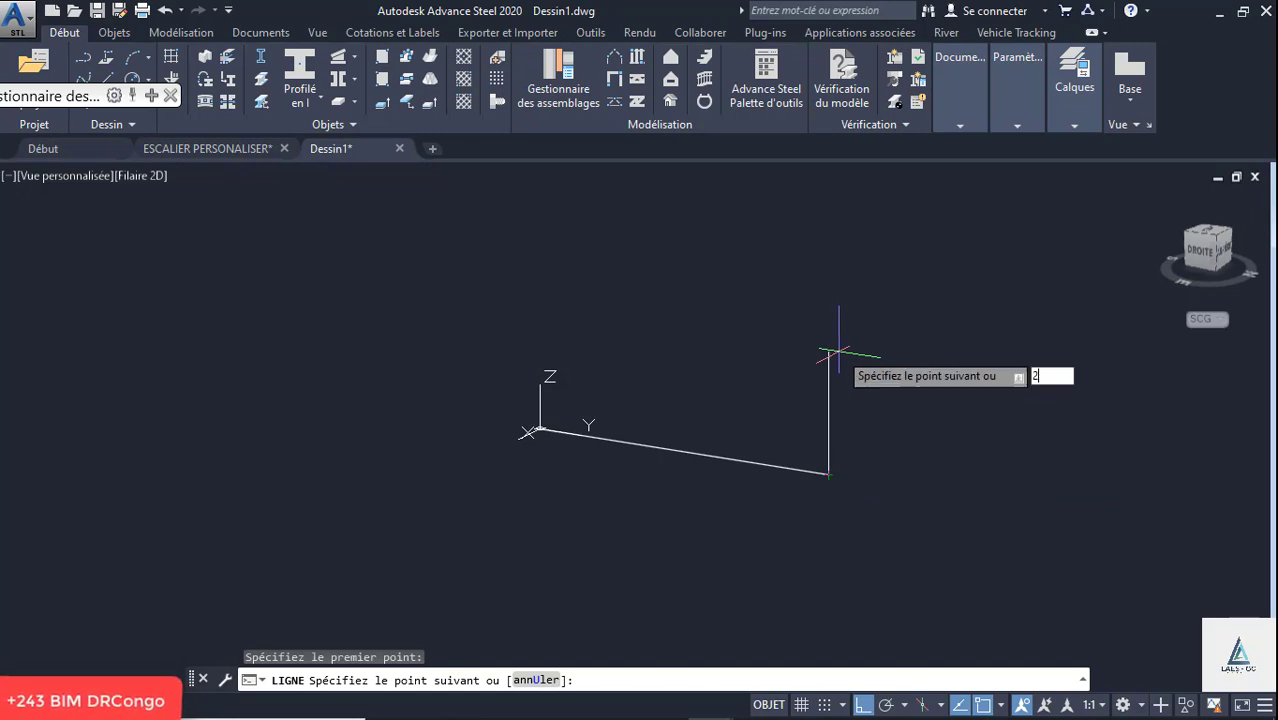
text(000)
key(Return)
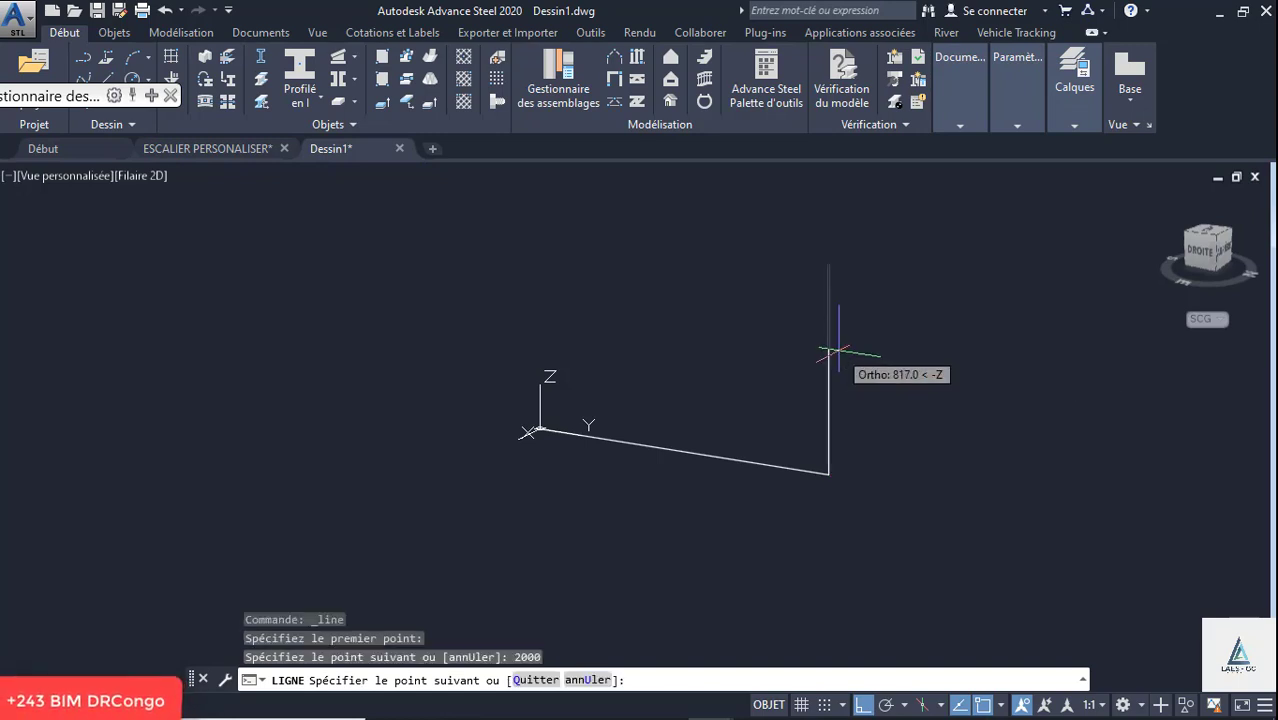
key(Escape)
- With ortho off, draw a sloped line from the origin to the vertical line's upper end, and turn ortho back on
scroll(755, 466, down, 2)
shift+middle_drag(718, 455, 829, 432)
scroll(669, 427, up, 2)
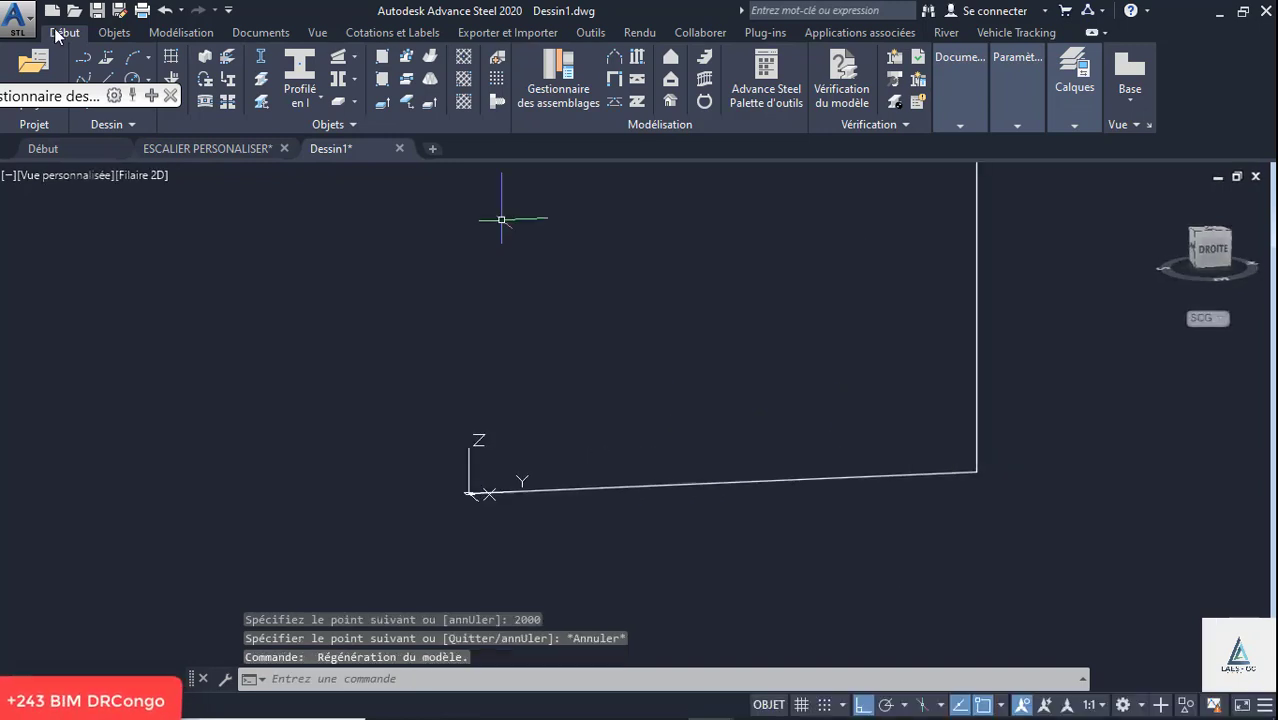
click(84, 57)
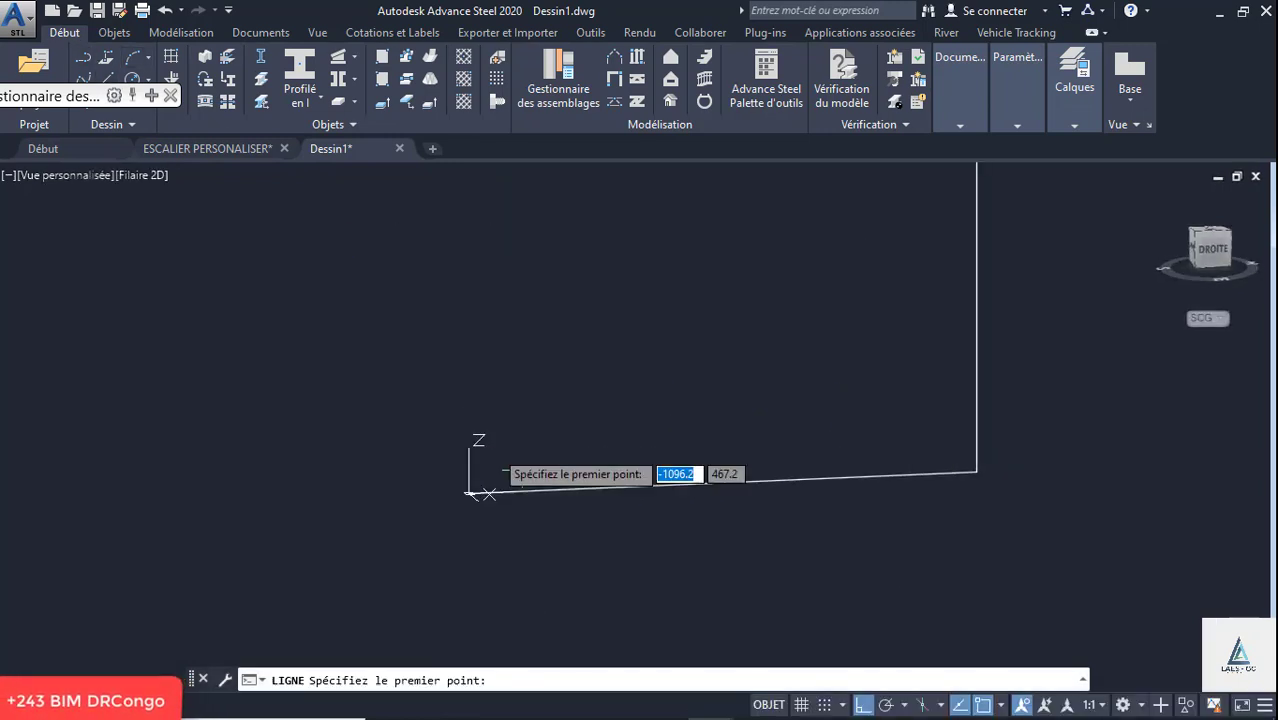
click(468, 493)
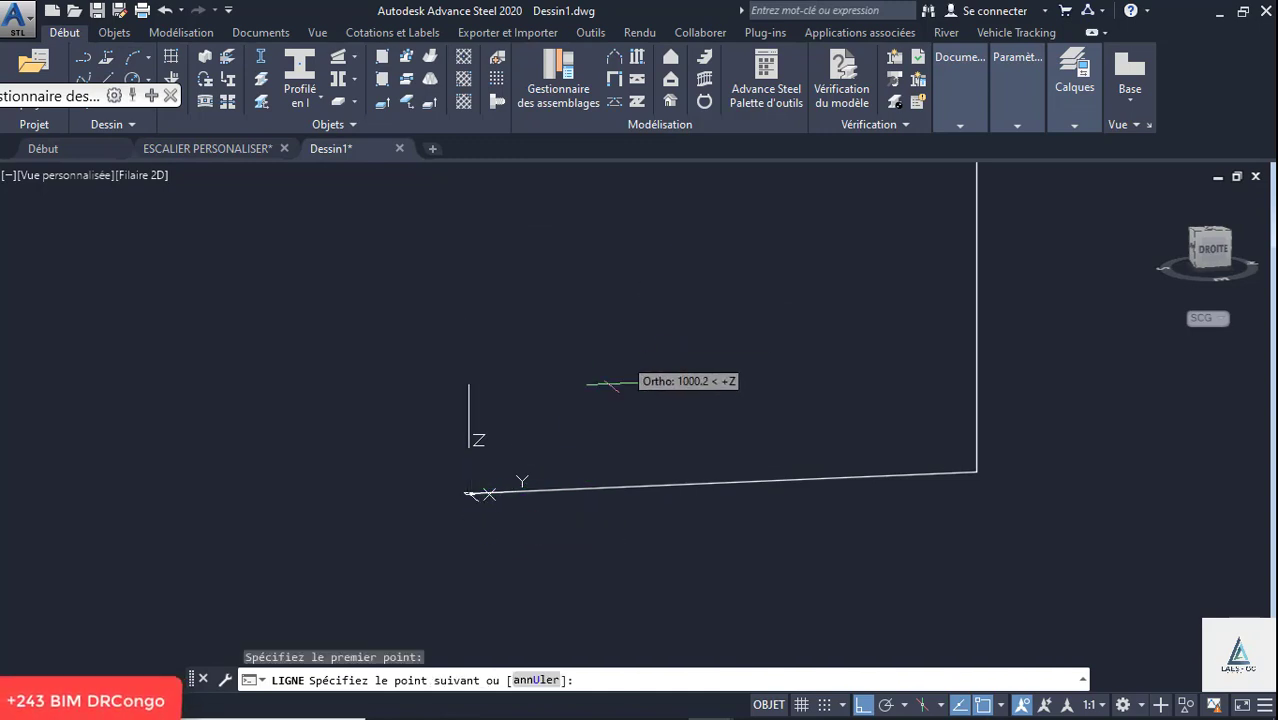
scroll(595, 410, down, 3)
click(862, 705)
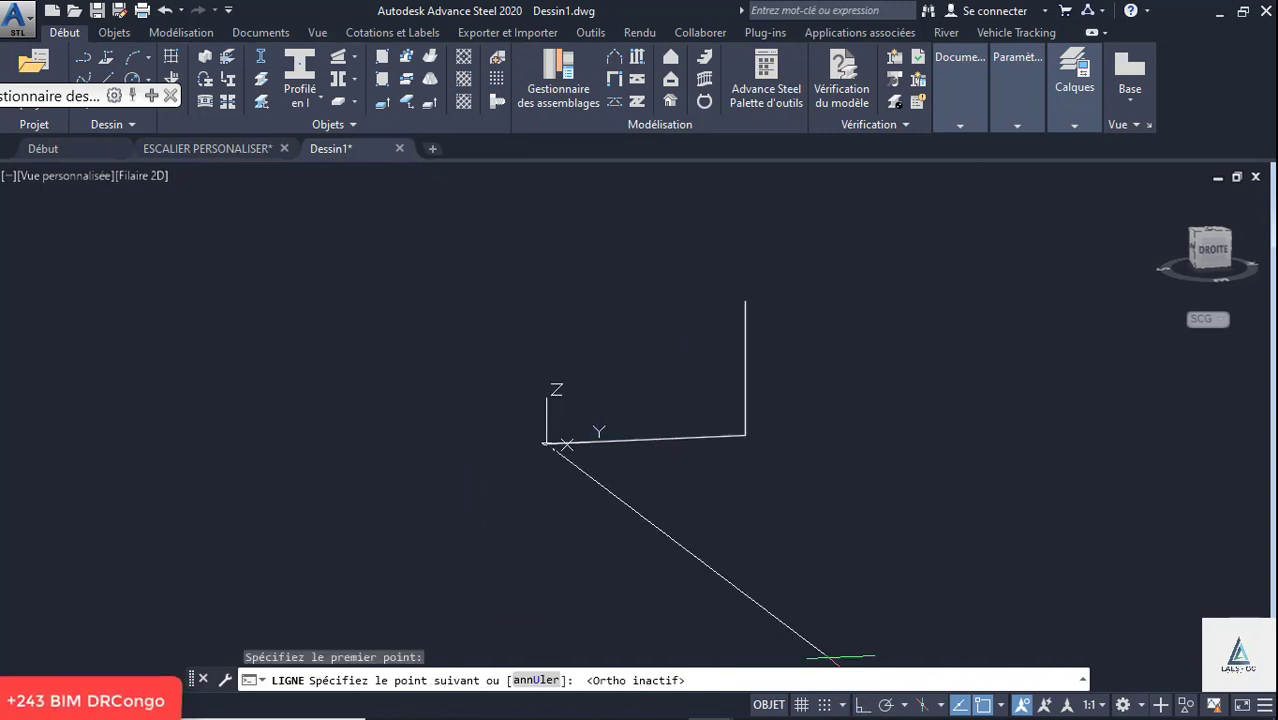
scroll(736, 300, up, 3)
click(737, 316)
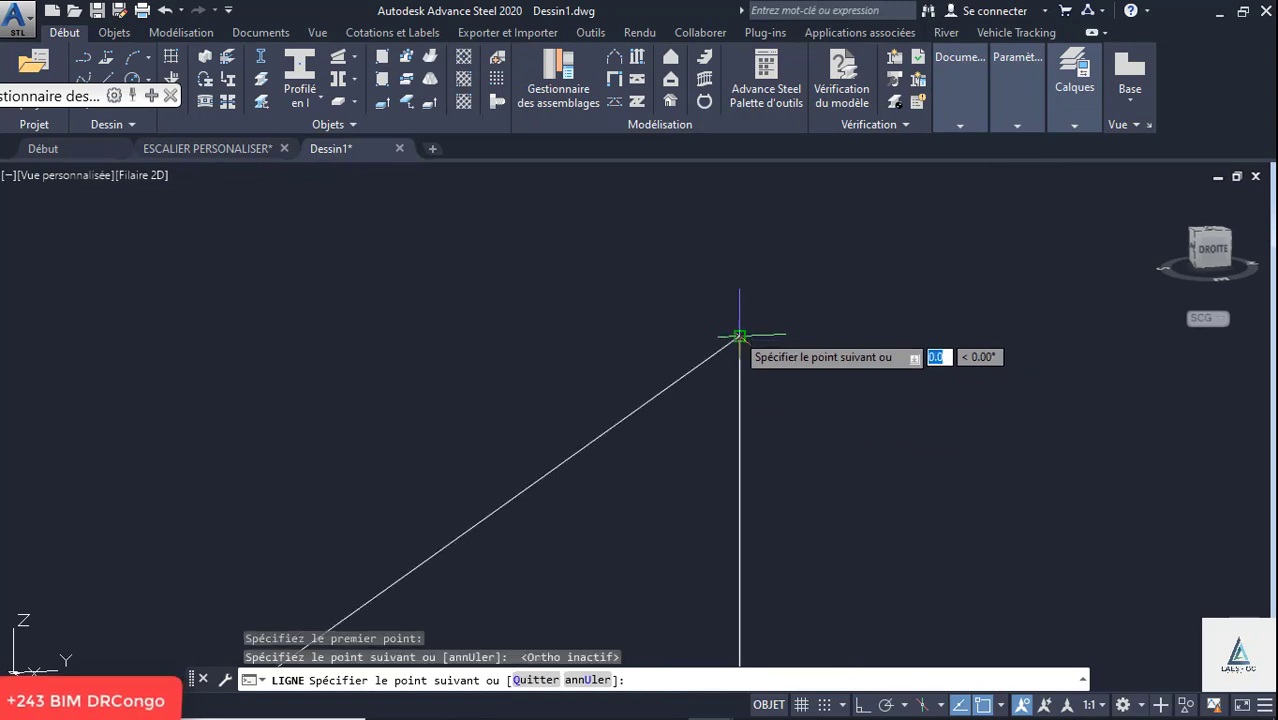
scroll(705, 285, down, 3)
scroll(792, 304, up, 4)
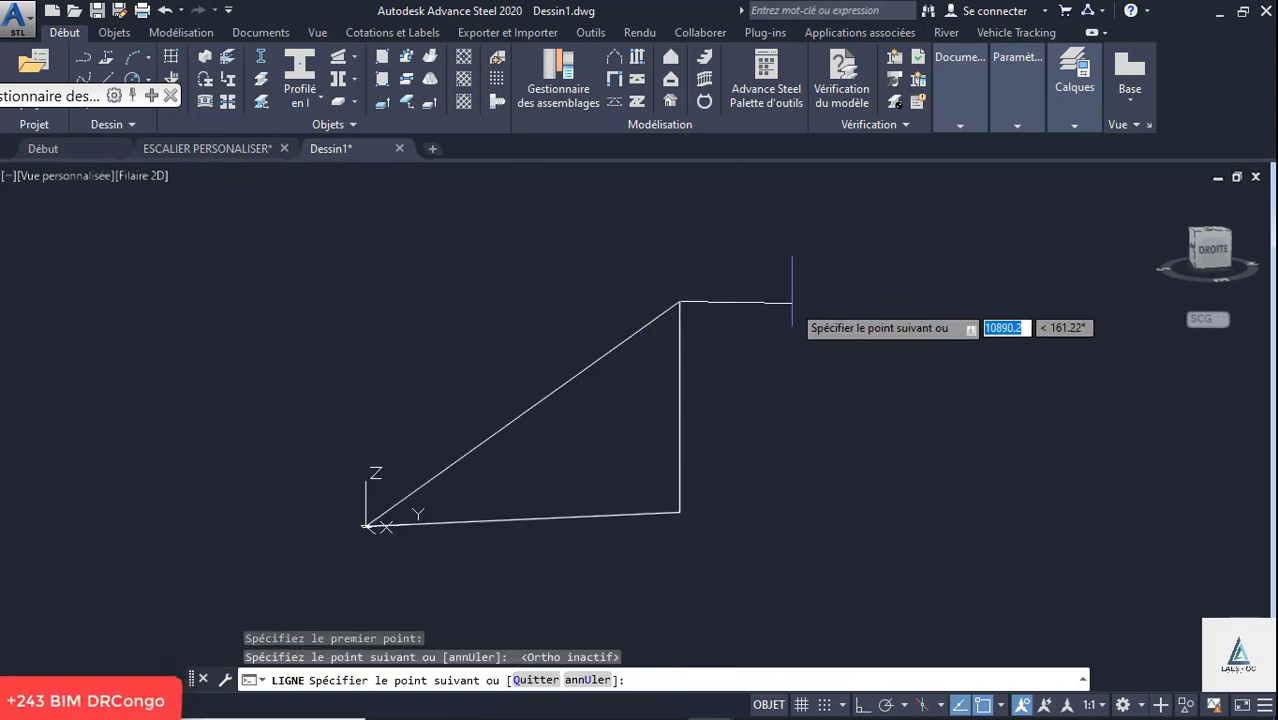
click(860, 706)
key(Escape)
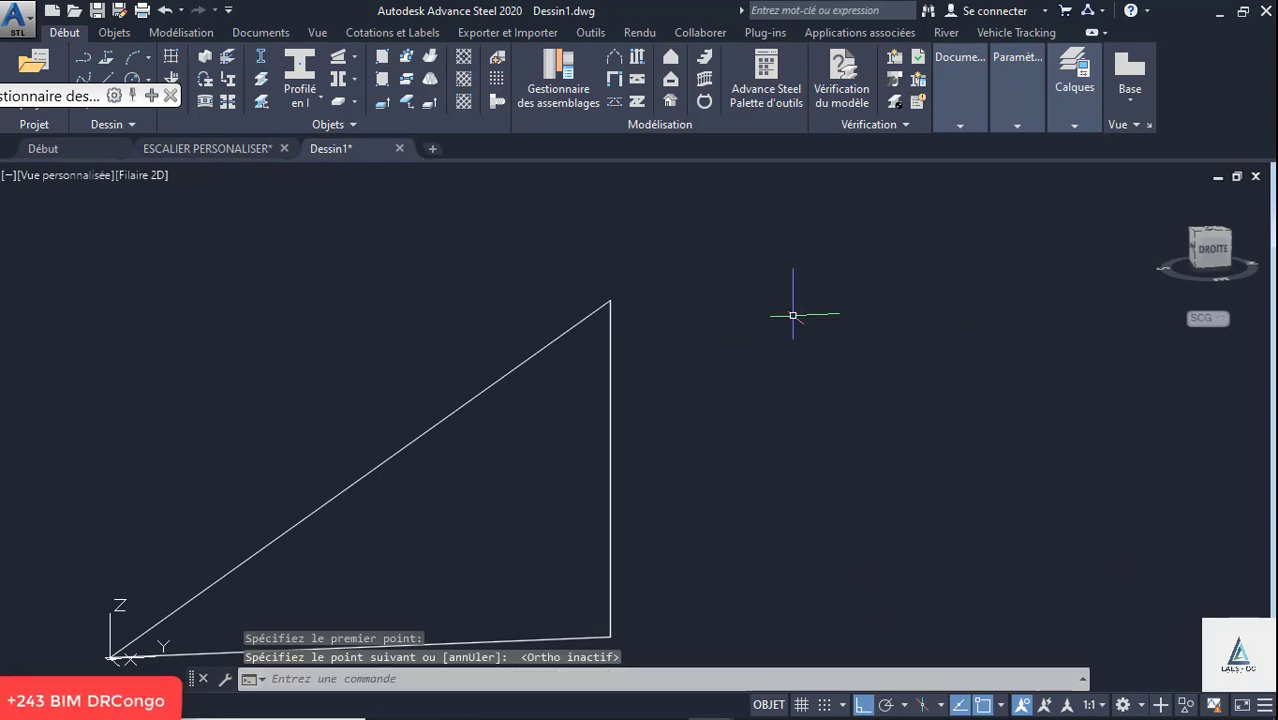
- Draw a 1000 mm horizontal line along Y from the upper end of the sloped line
click(105, 72)
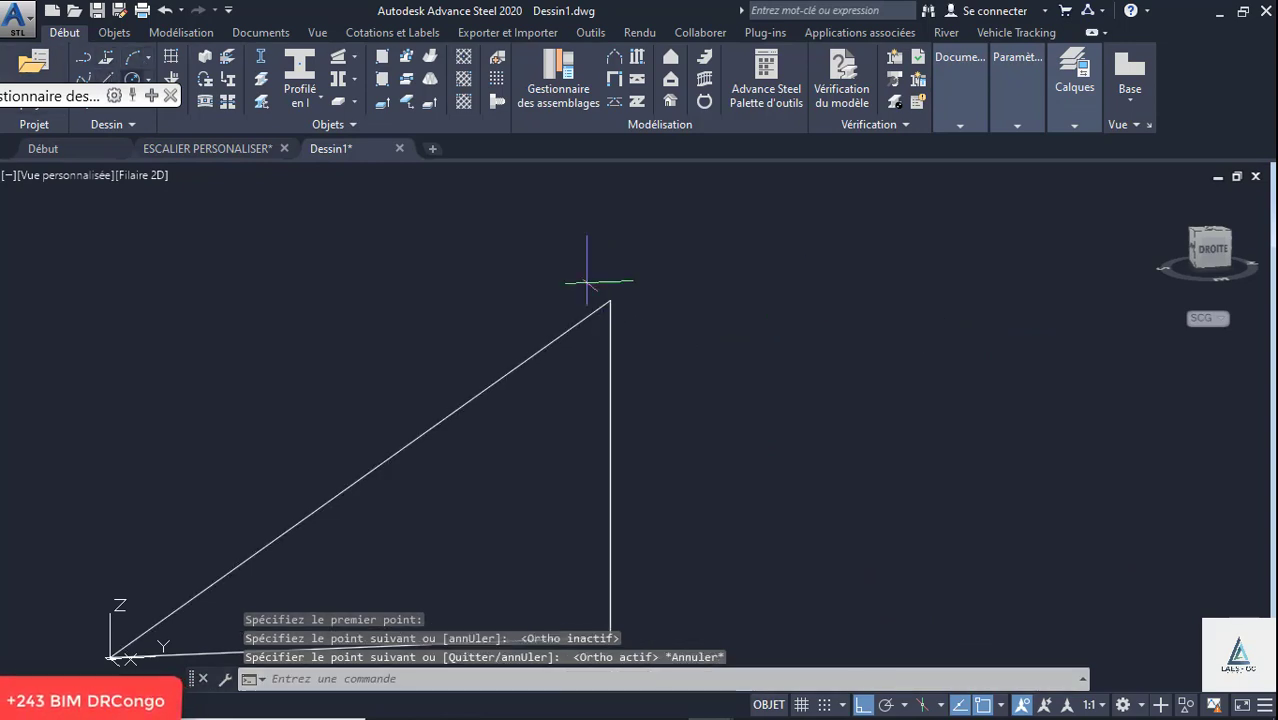
click(610, 300)
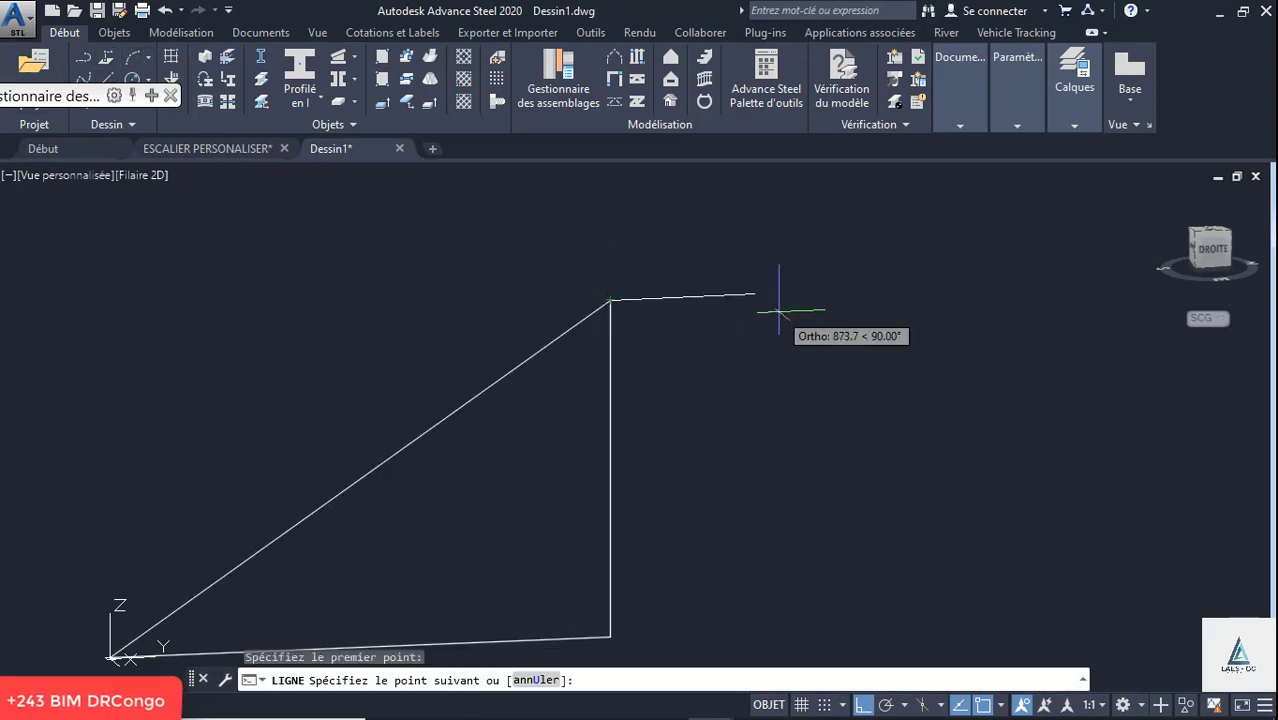
scroll(795, 310, down, 3)
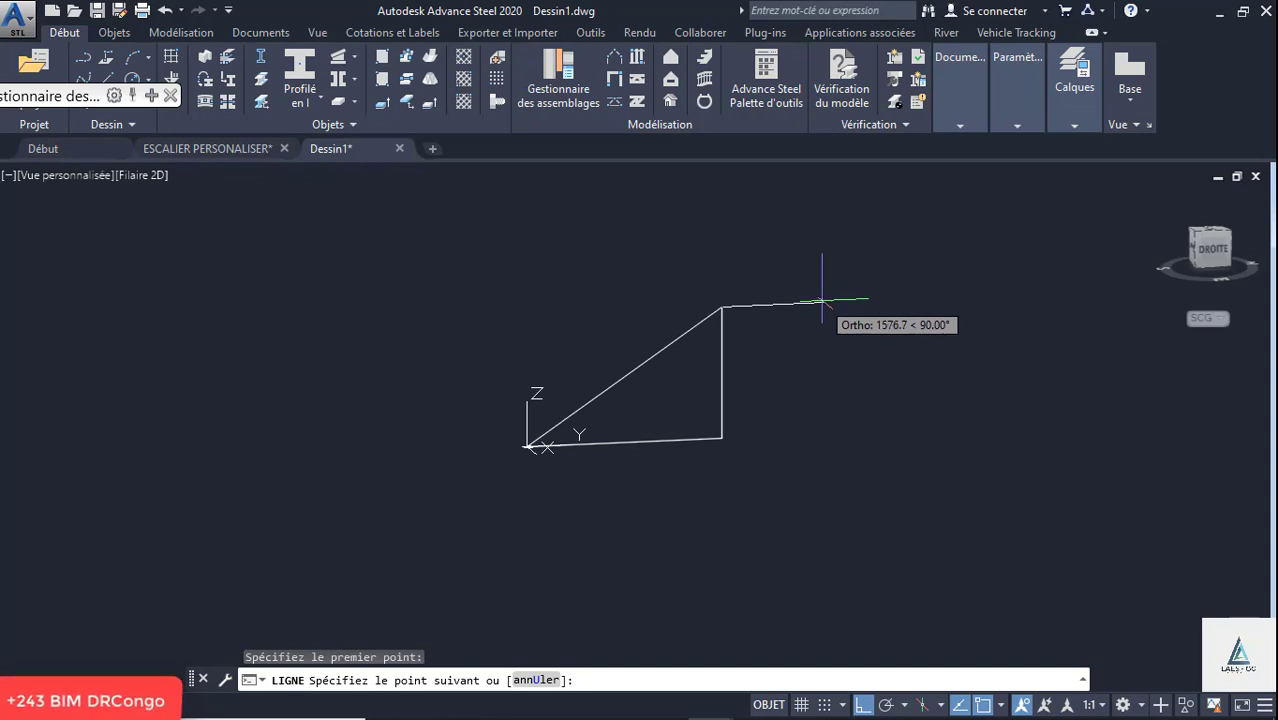
text(10)
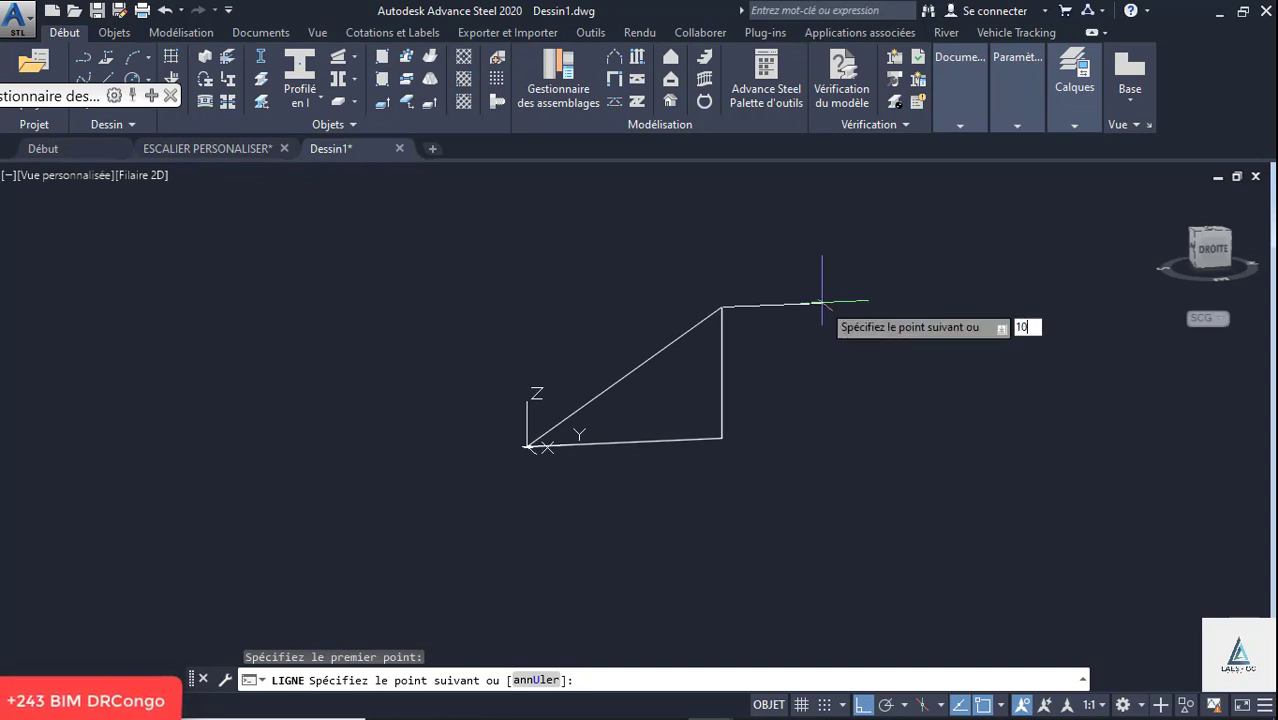
text(00)
key(Return)
key(Escape)
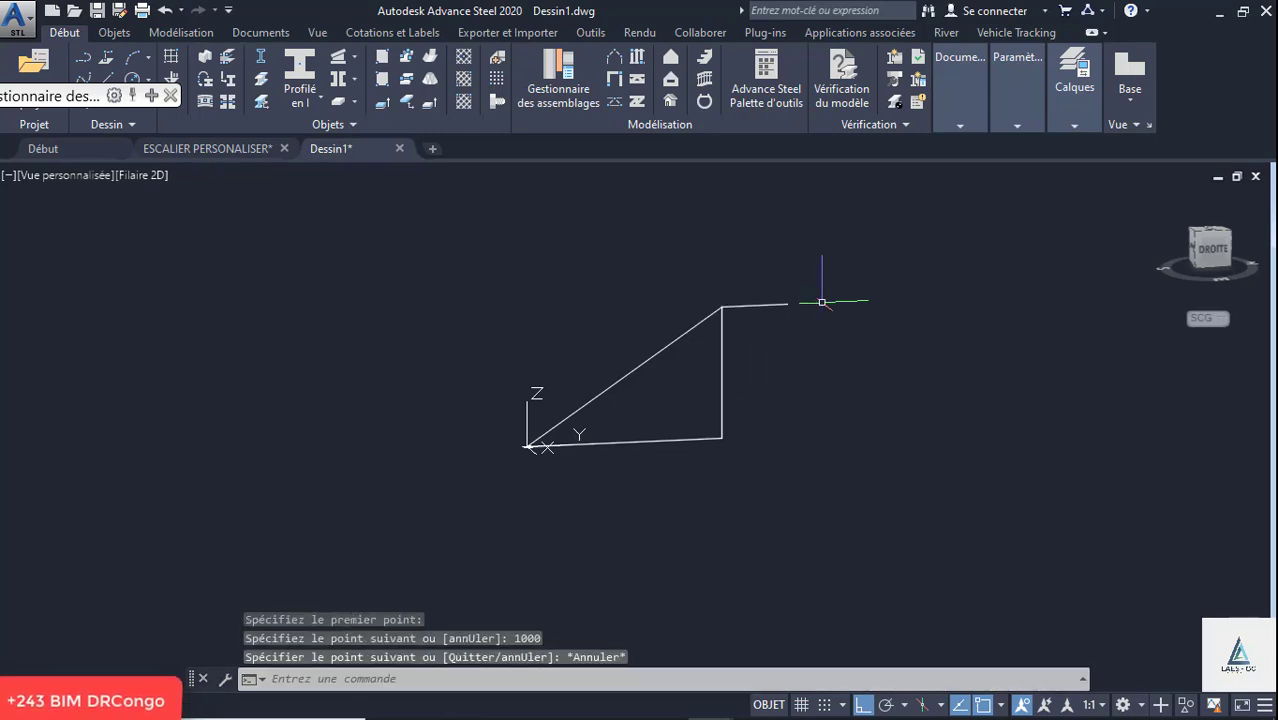
- Examine the guide lines from several 3D angles and set the view to the right side
scroll(683, 430, down, 4)
shift+middle_drag(683, 416, 677, 456)
scroll(711, 444, up, 3)
scroll(711, 444, up, 4)
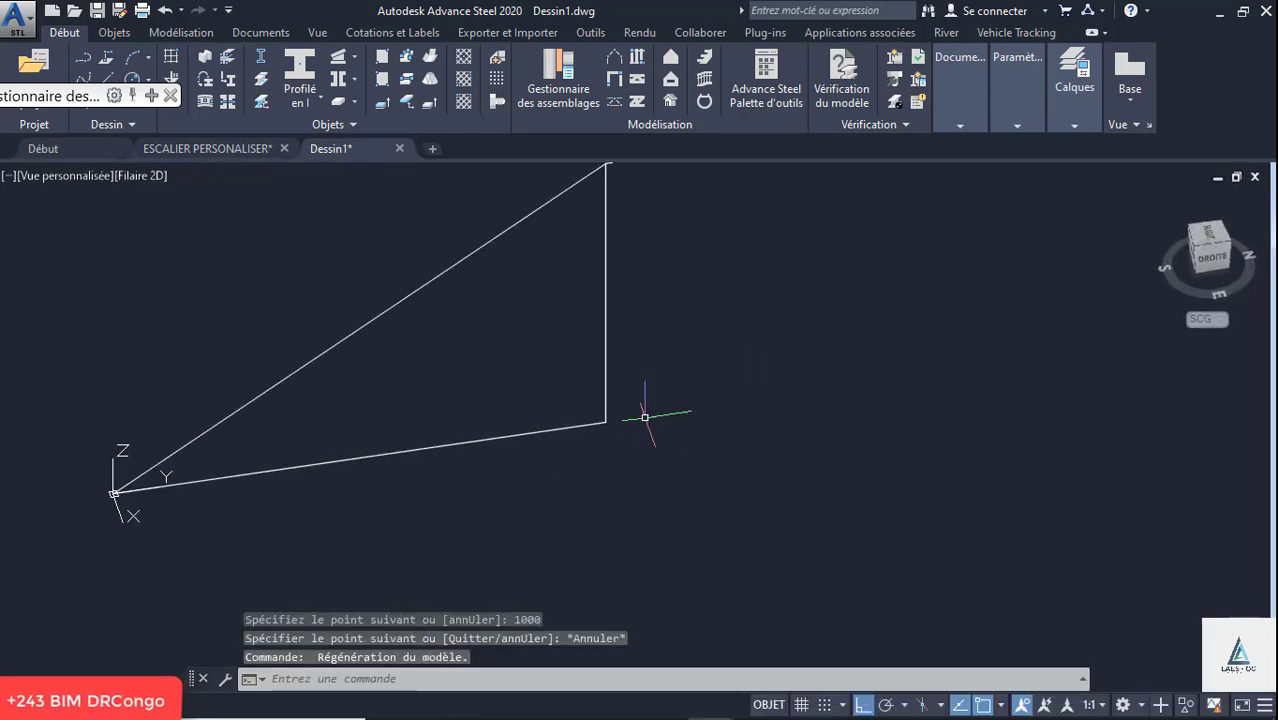
scroll(645, 417, down, 2)
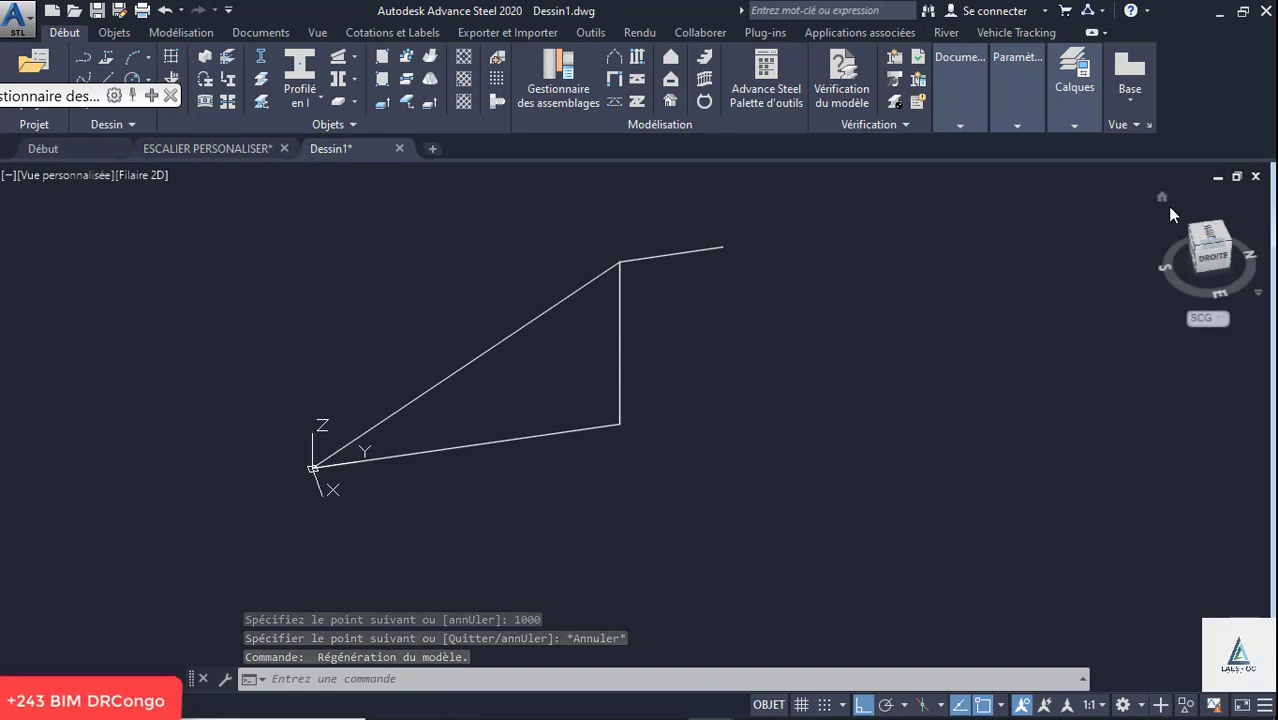
click(1161, 197)
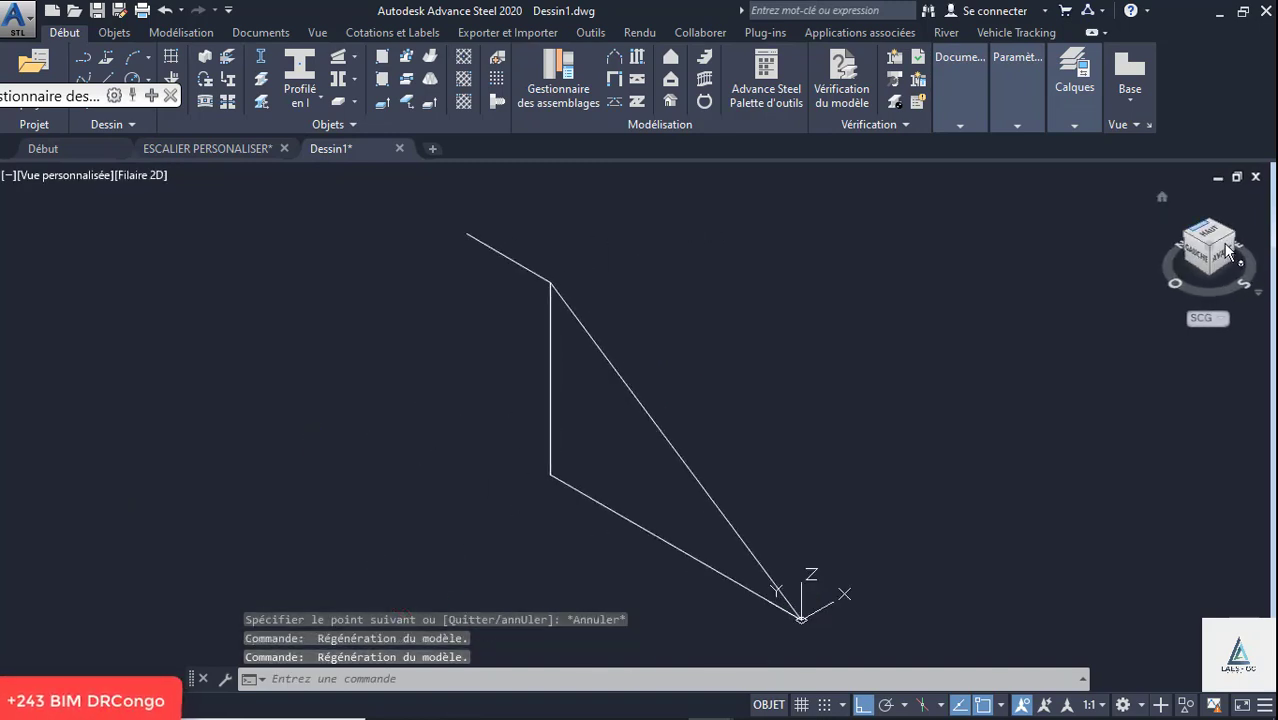
click(1225, 262)
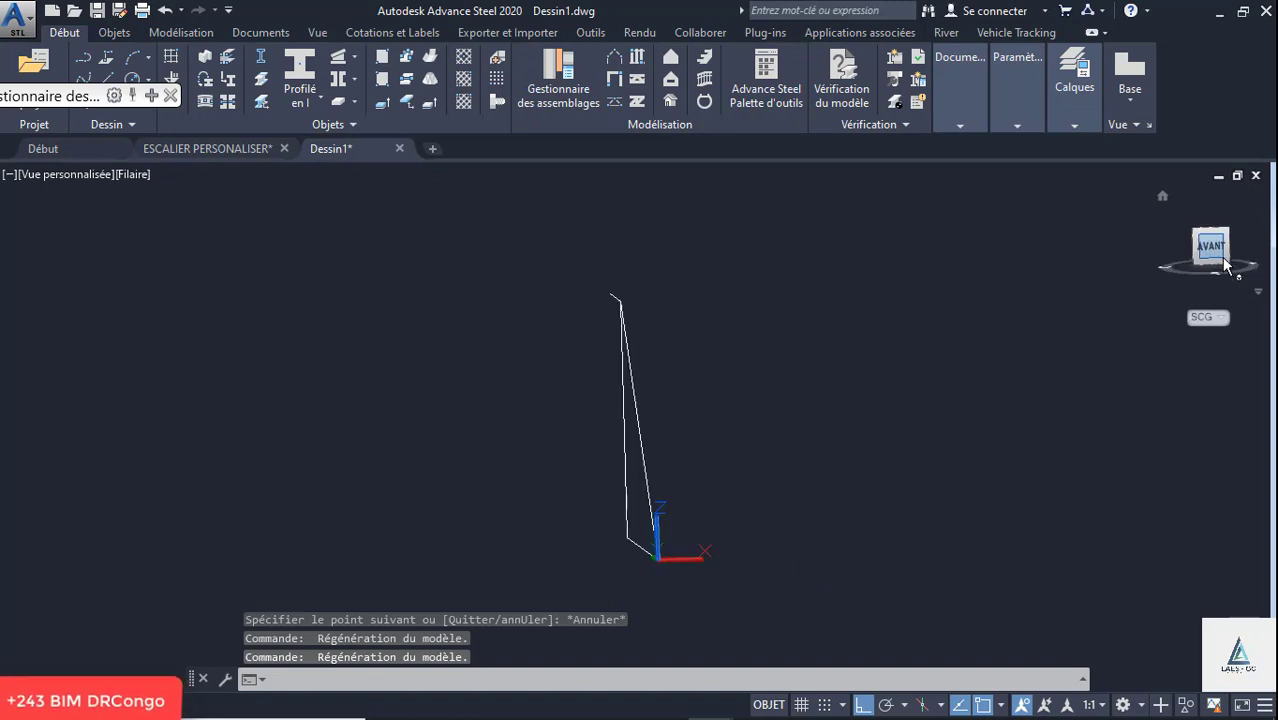
click(1238, 252)
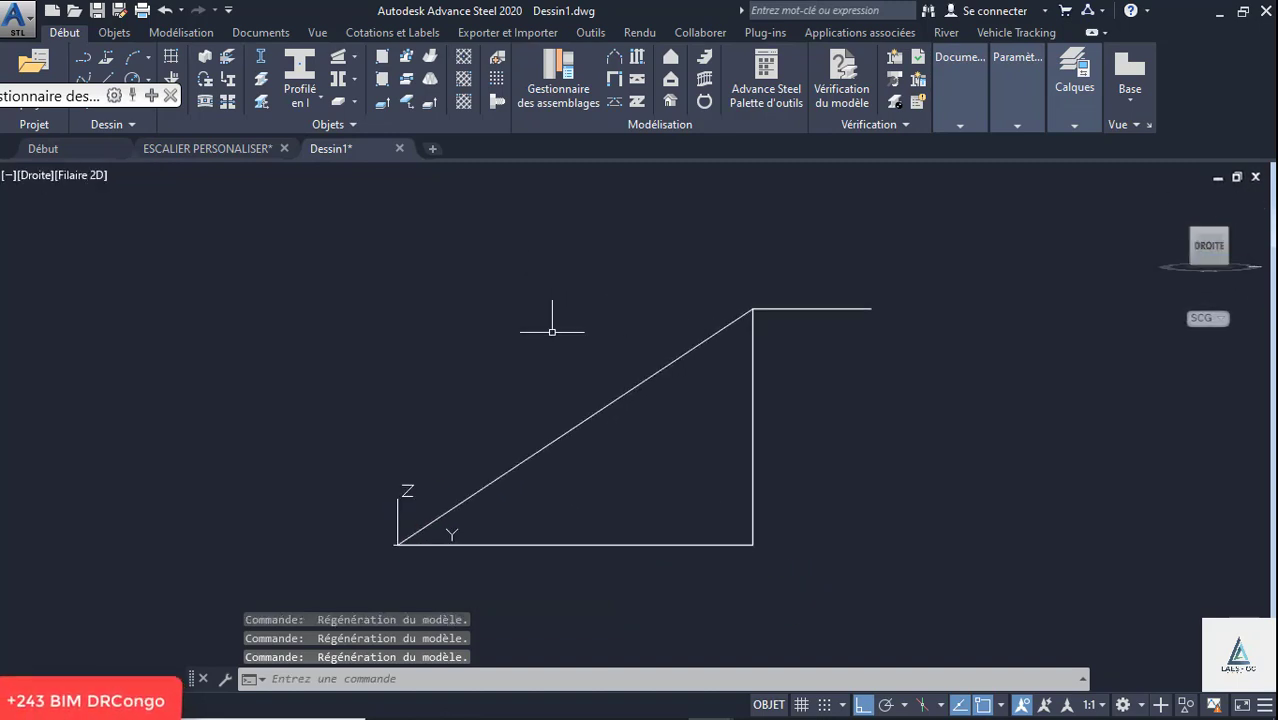
scroll(428, 300, down, 2)
scroll(510, 360, up, 5)
scroll(514, 356, down, 2)
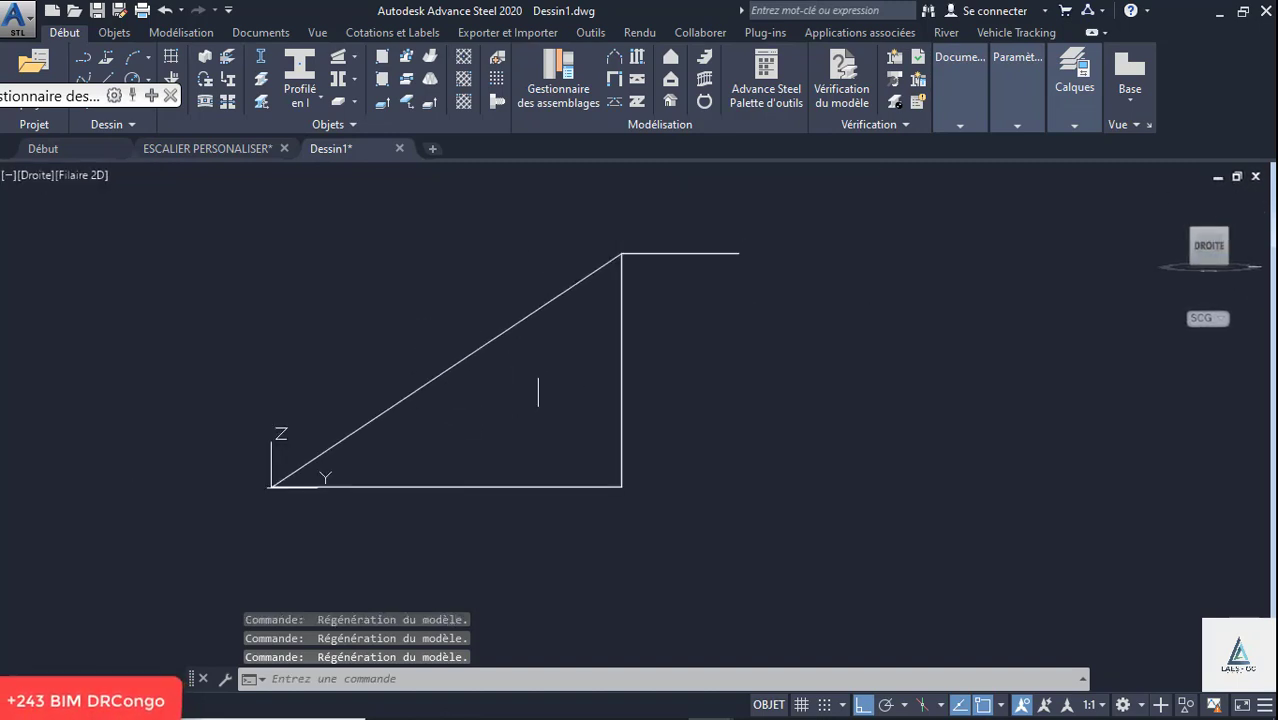
scroll(536, 388, up, 2)
- Mirror the sloped line and the 1000 mm line about an axis parallel to X at the landing line's far end, keeping the source lines
click(545, 372)
click(420, 306)
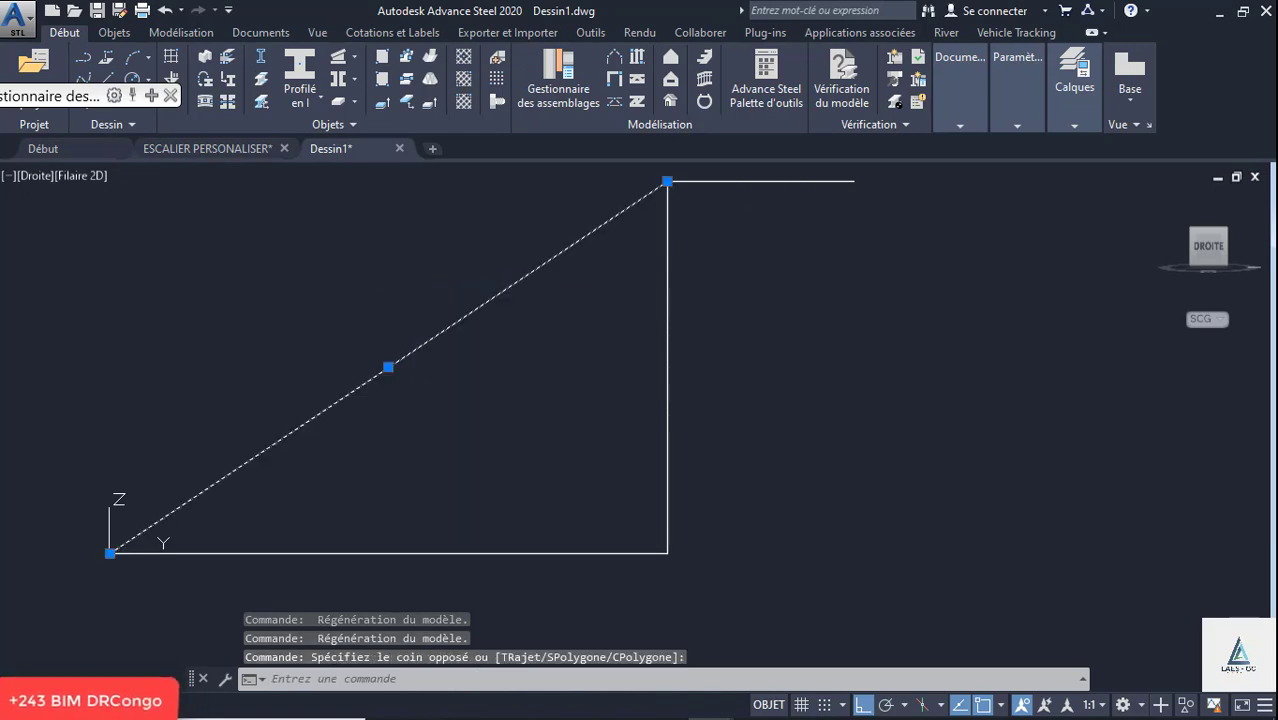
click(776, 181)
scroll(547, 303, down, 2)
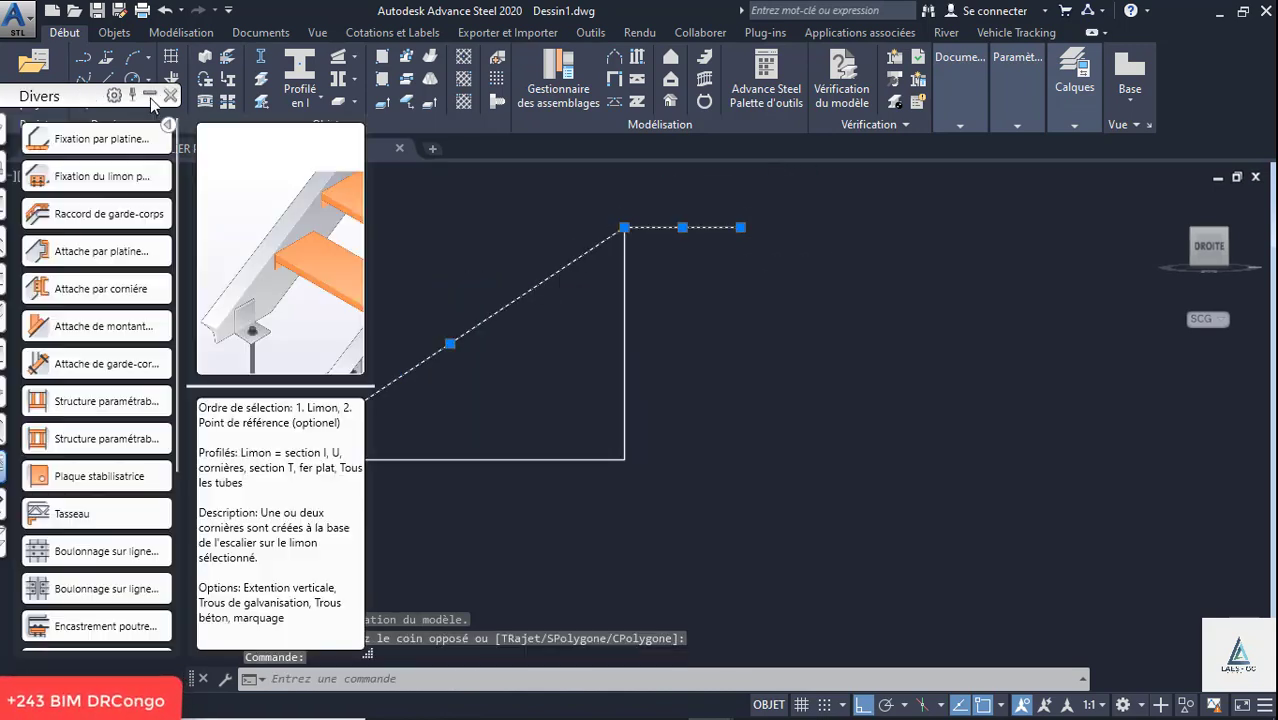
click(756, 106)
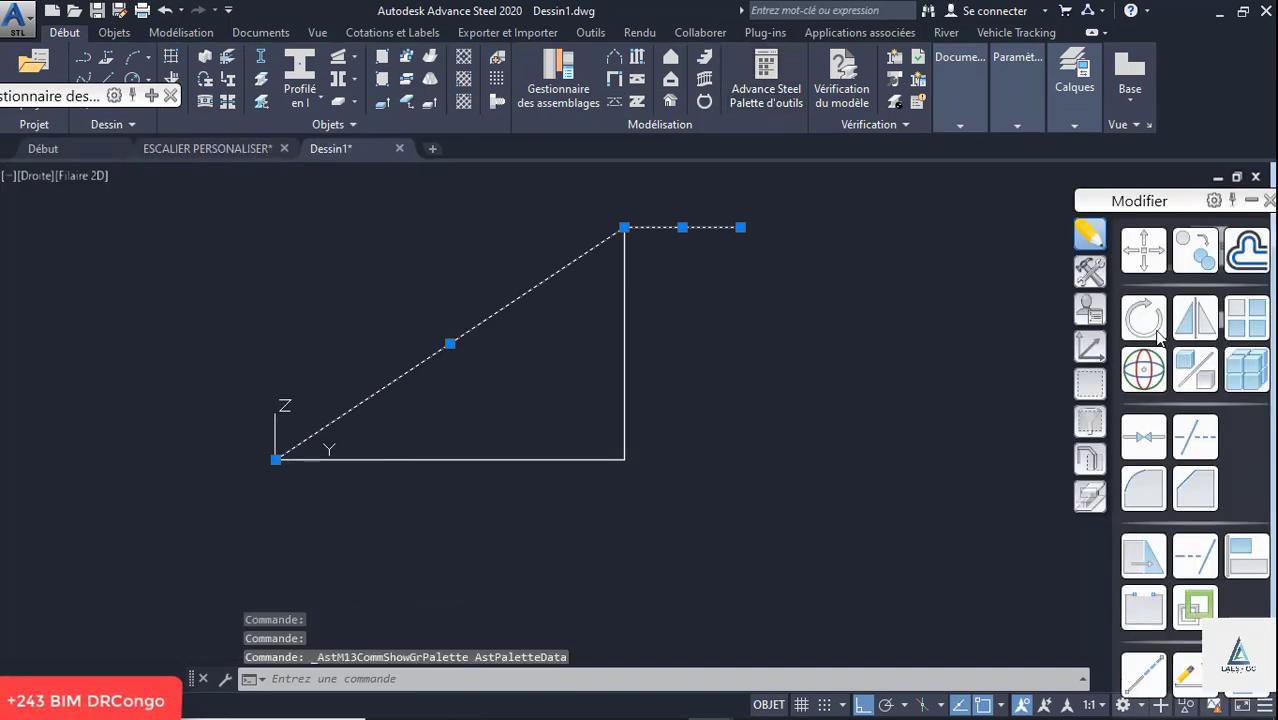
click(1195, 318)
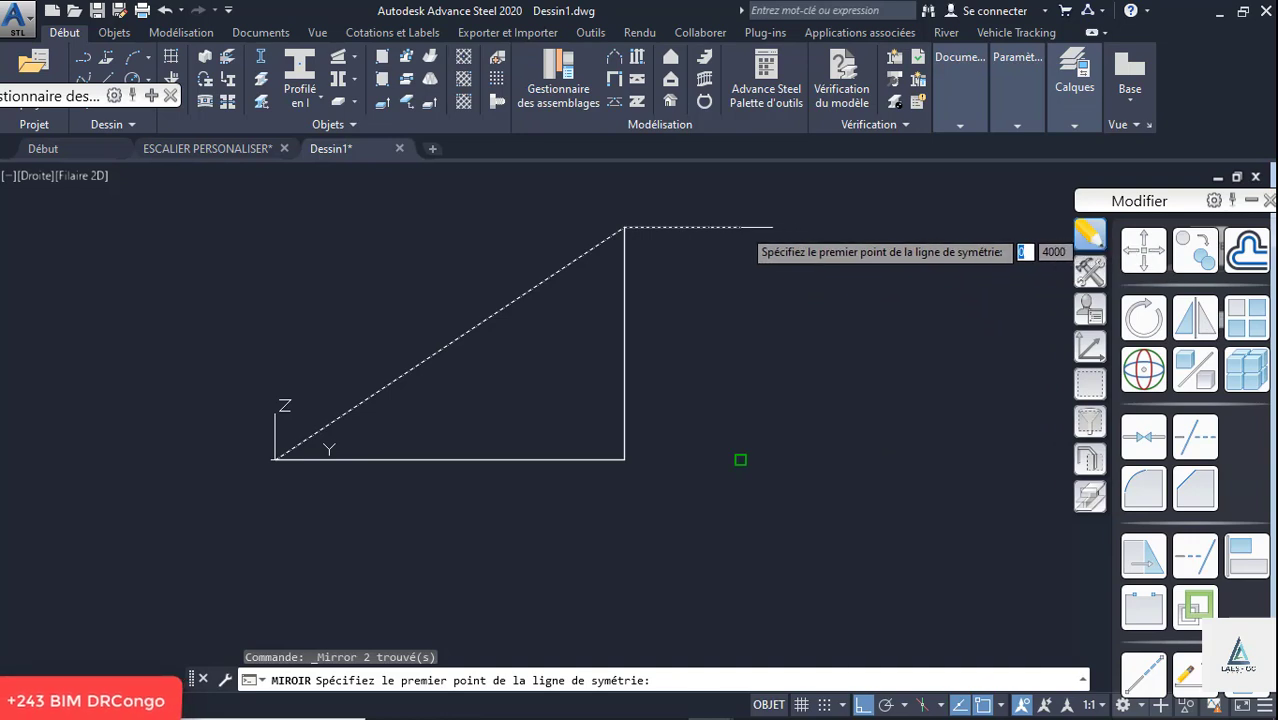
scroll(545, 405, down, 5)
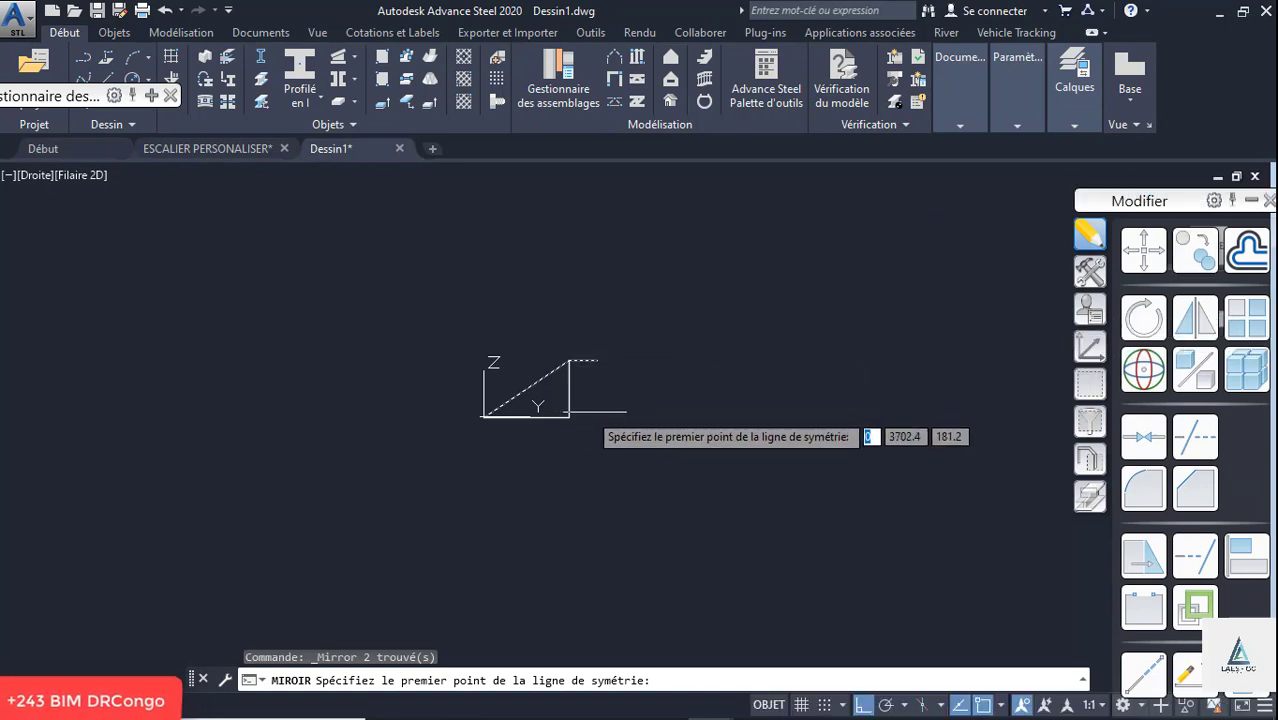
click(597, 416)
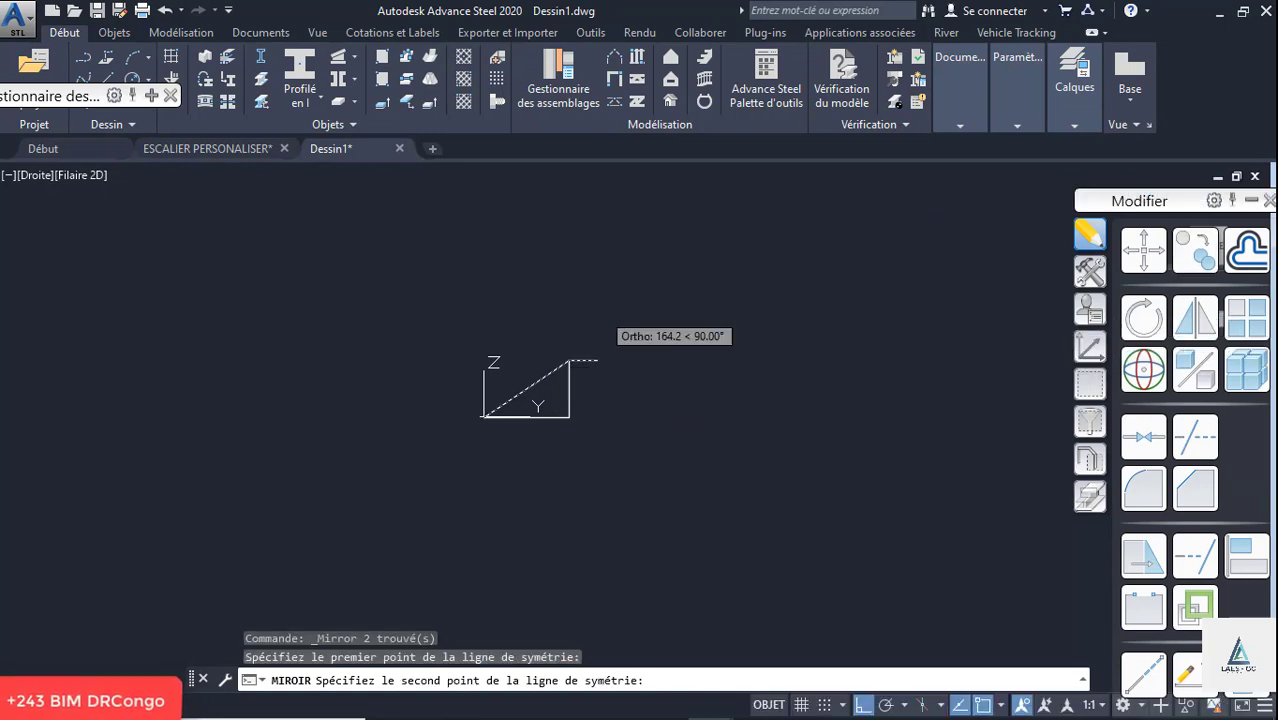
click(1249, 201)
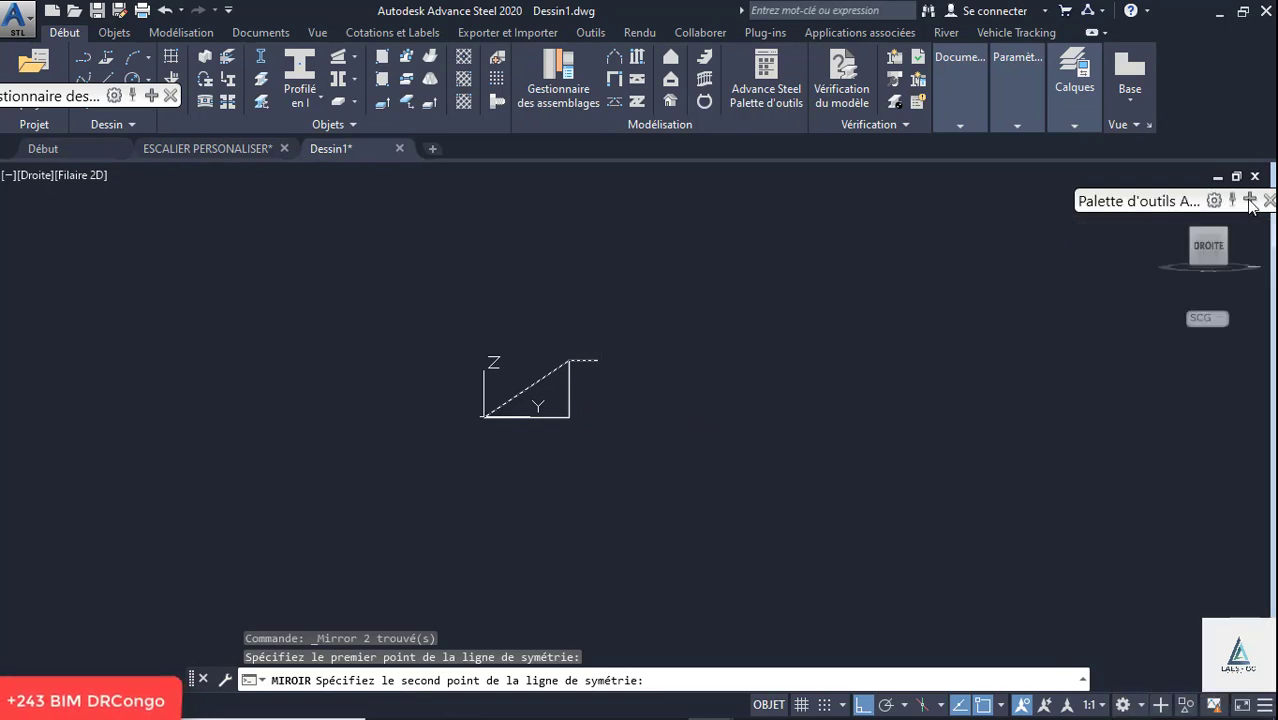
drag(1159, 198, 956, 269)
click(1162, 196)
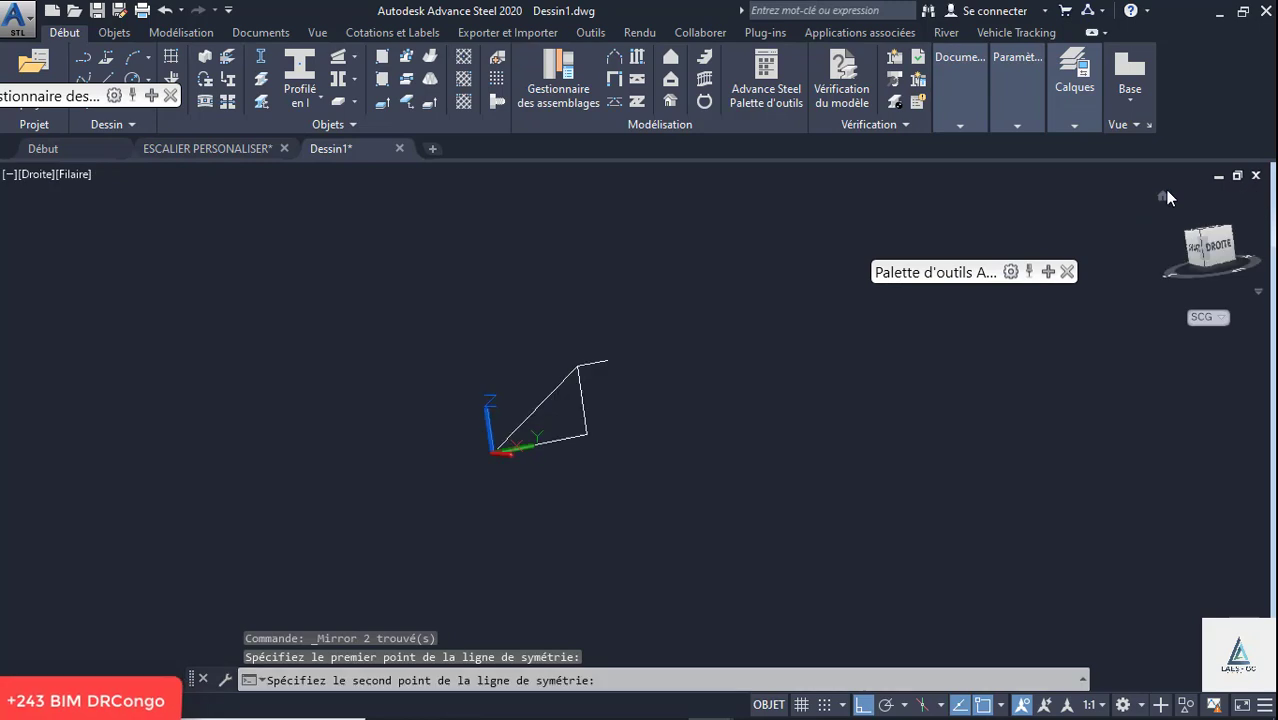
click(752, 284)
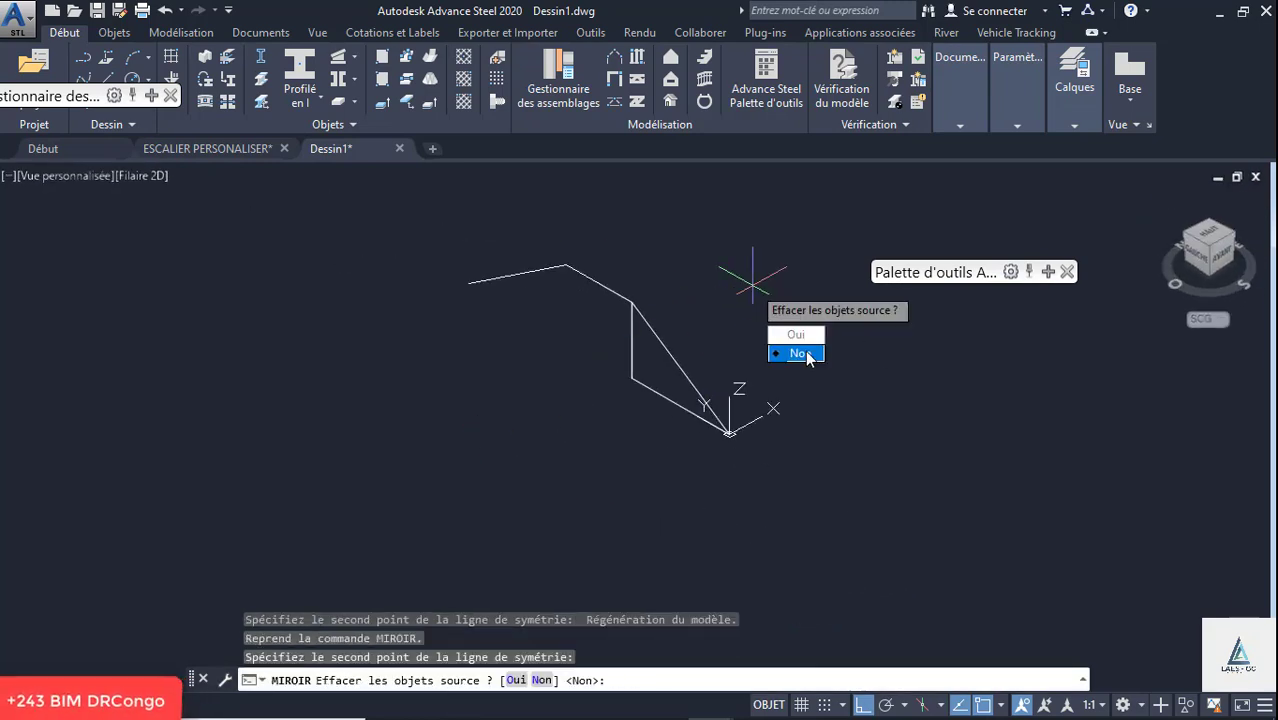
click(807, 352)
- Delete the two horizontal lines between the slopes, the vertical line and the horizontal base line
shift+middle_drag(670, 300, 455, 297)
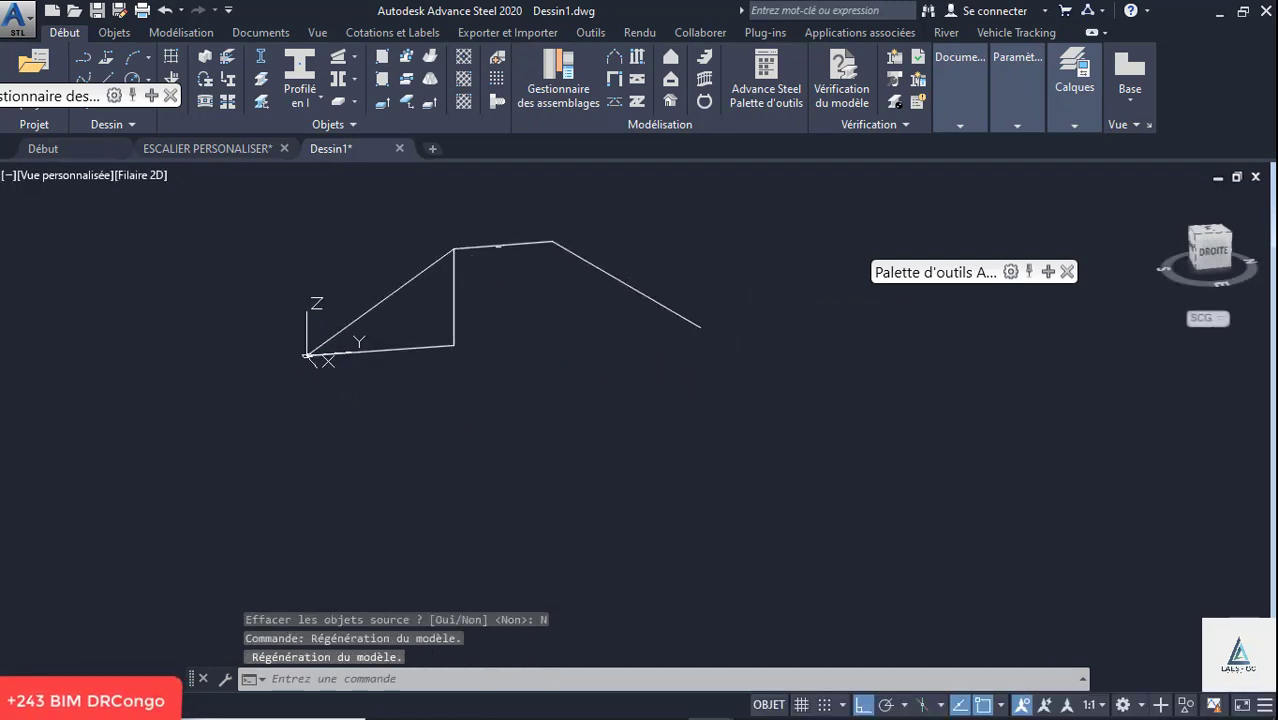
scroll(505, 230, up, 6)
click(526, 232)
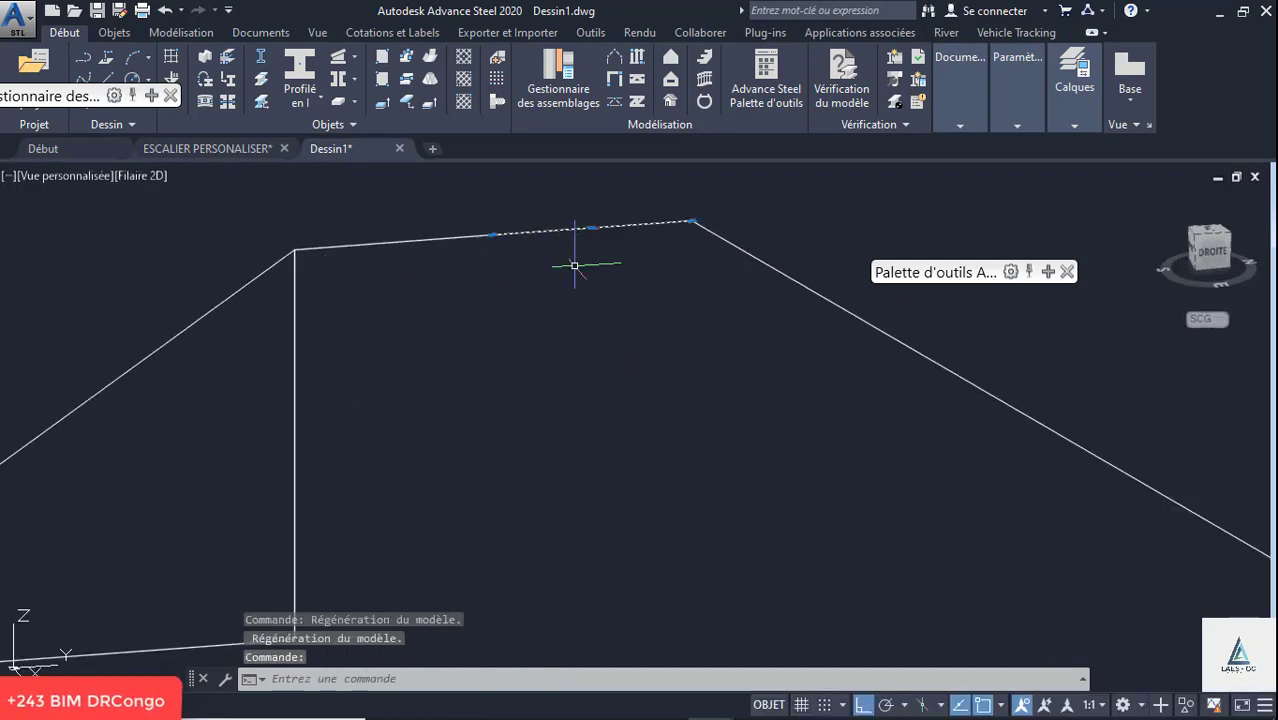
key(Delete)
click(455, 240)
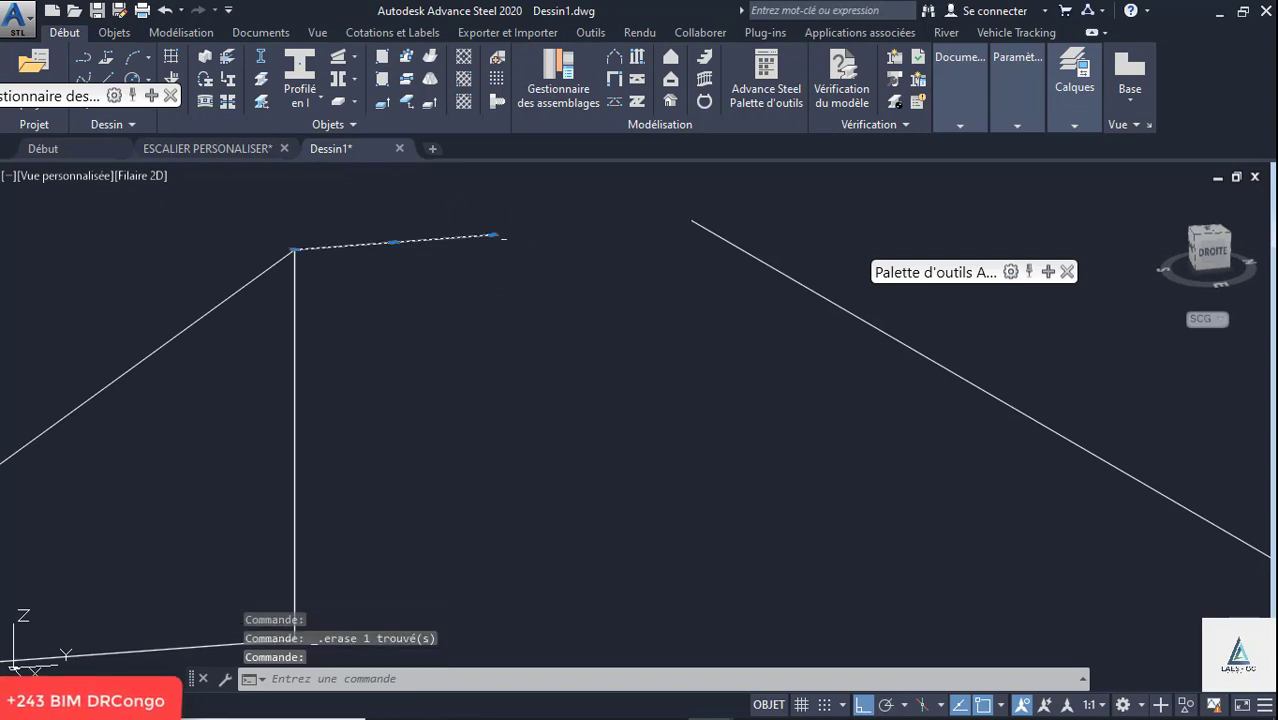
key(Delete)
scroll(379, 293, down, 4)
click(349, 363)
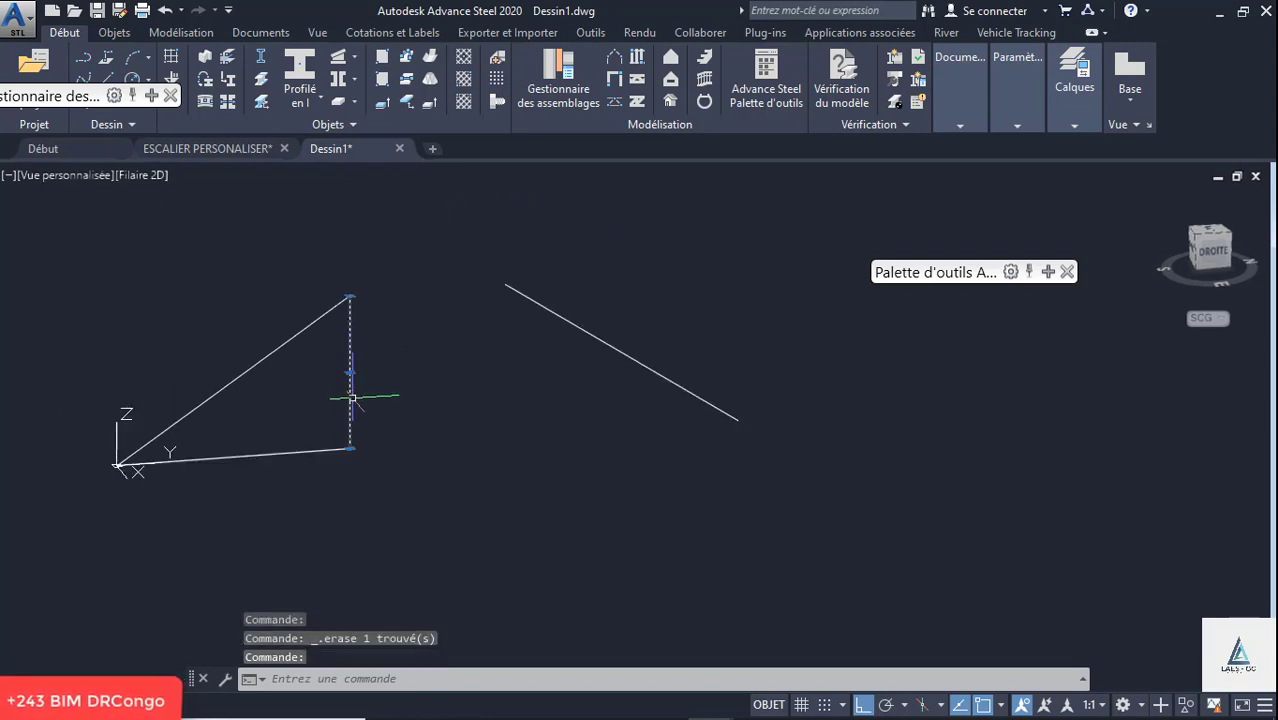
key(Delete)
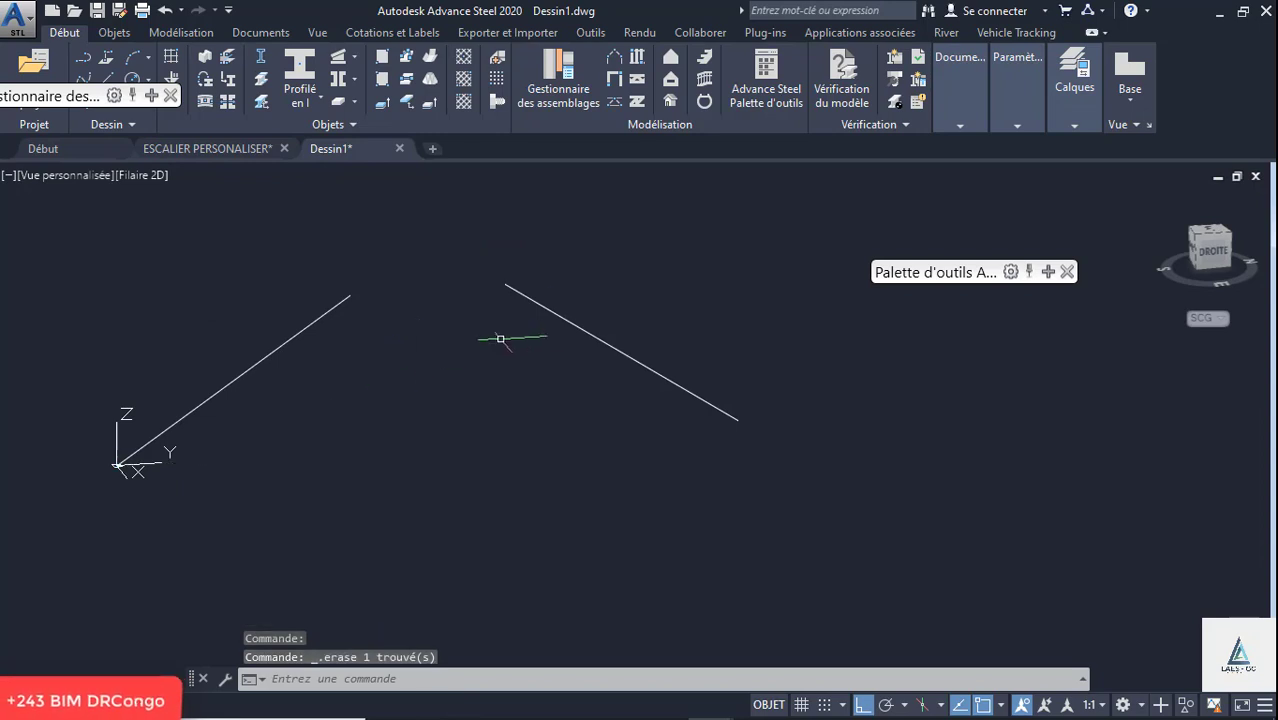
- Create a stair by first and last point along the left sloped line, from its lower end to its upper end, with middle alignment
scroll(554, 330, down, 4)
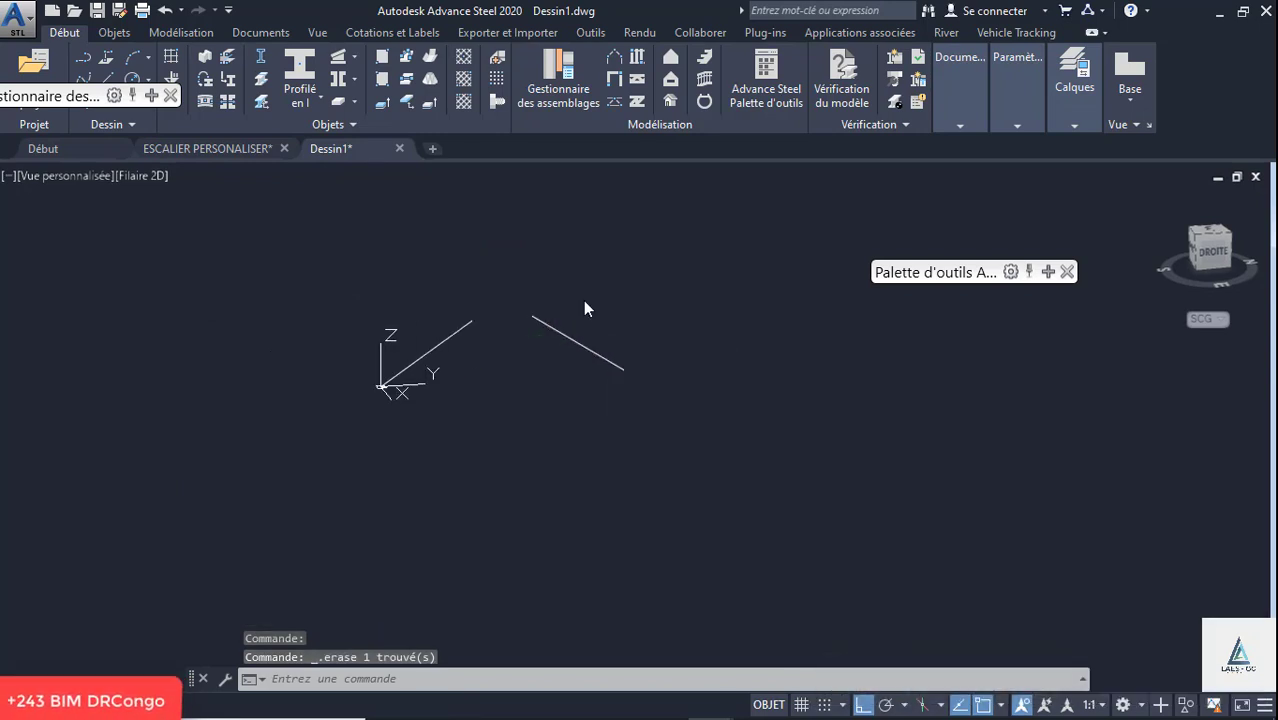
scroll(418, 330, up, 5)
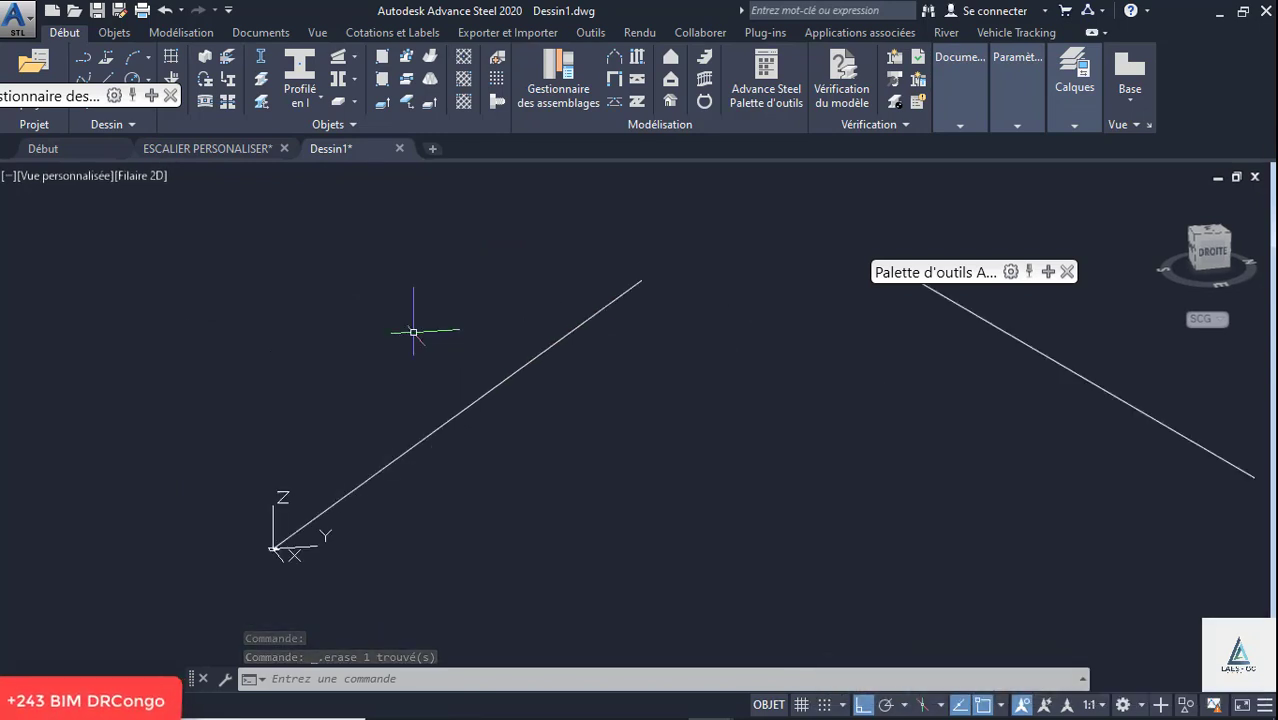
click(704, 56)
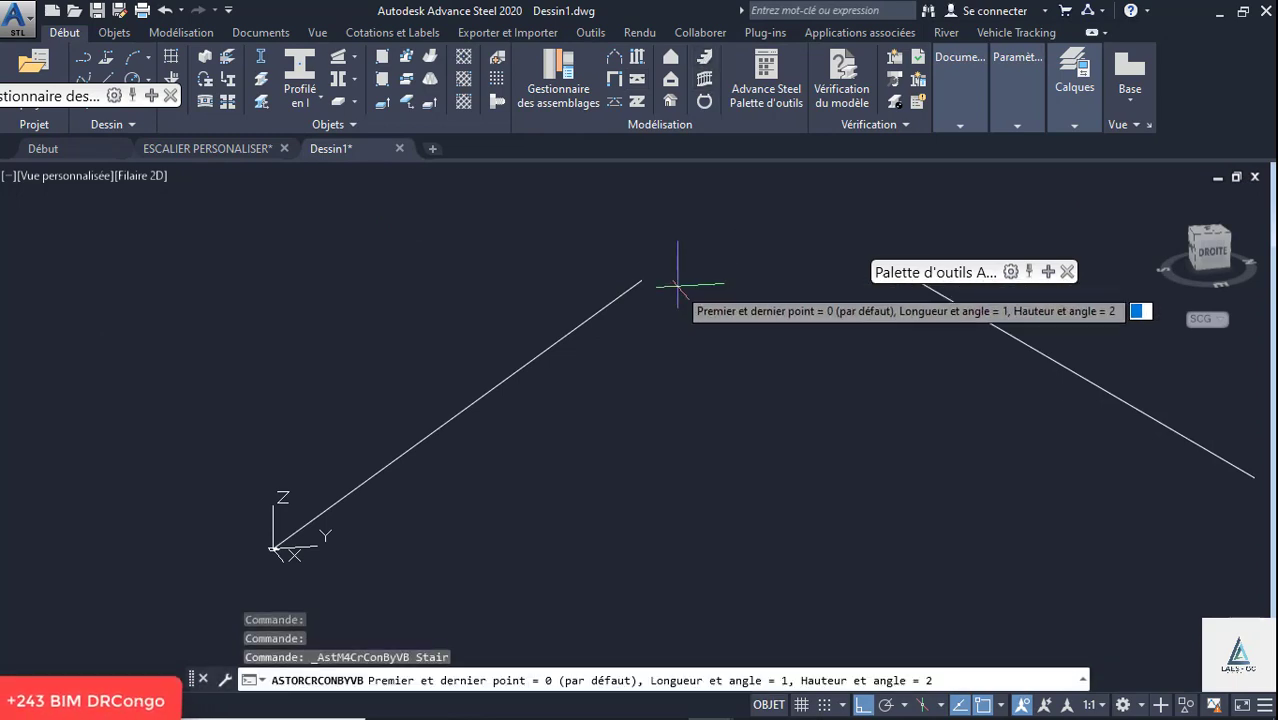
key(Return)
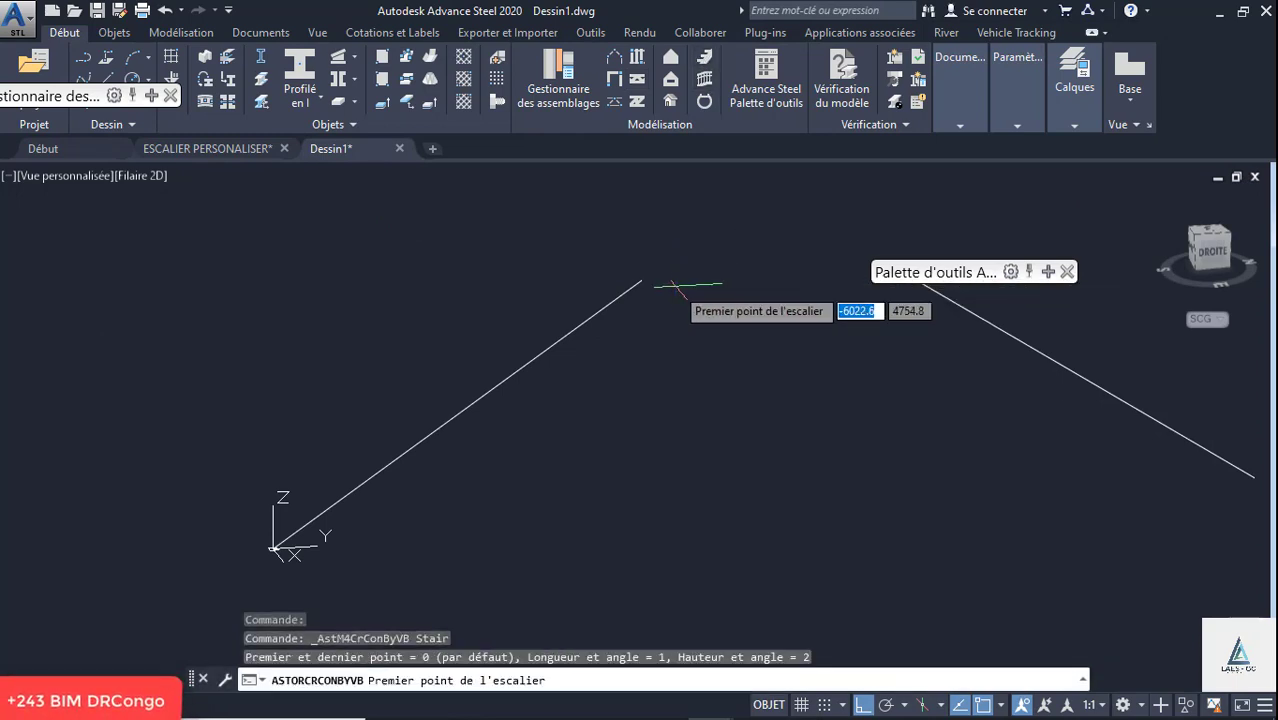
click(272, 549)
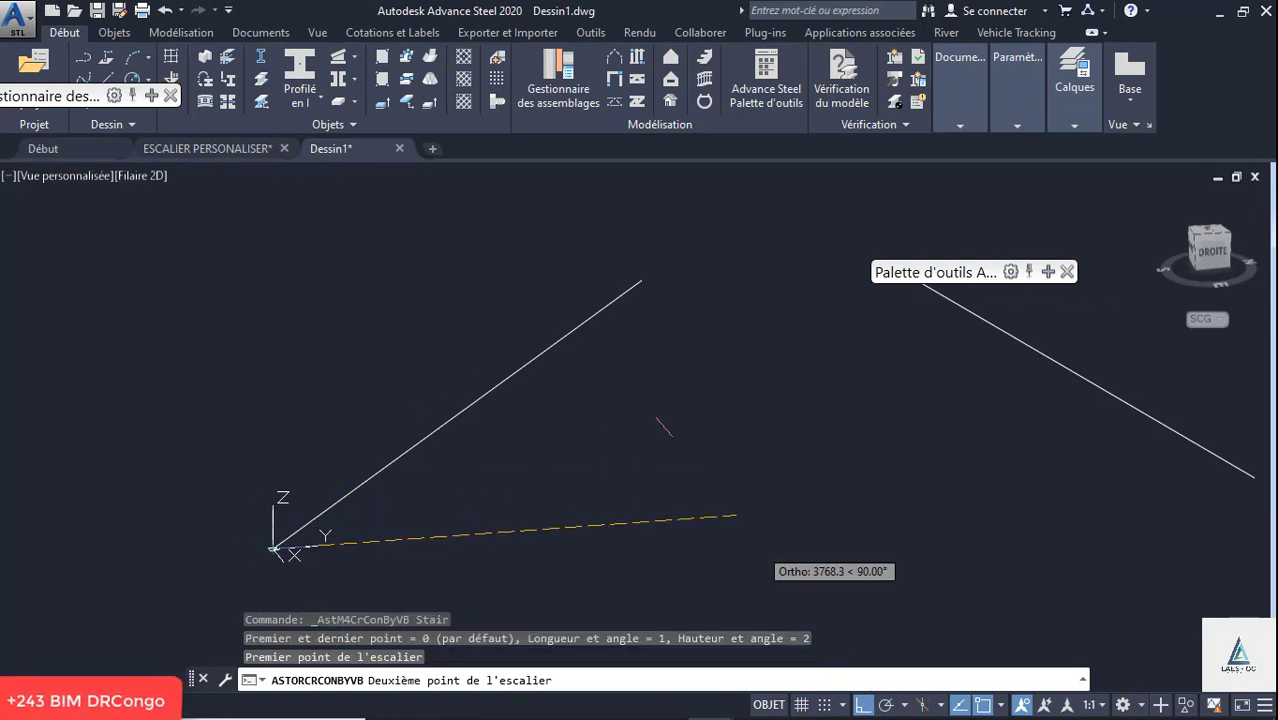
click(641, 281)
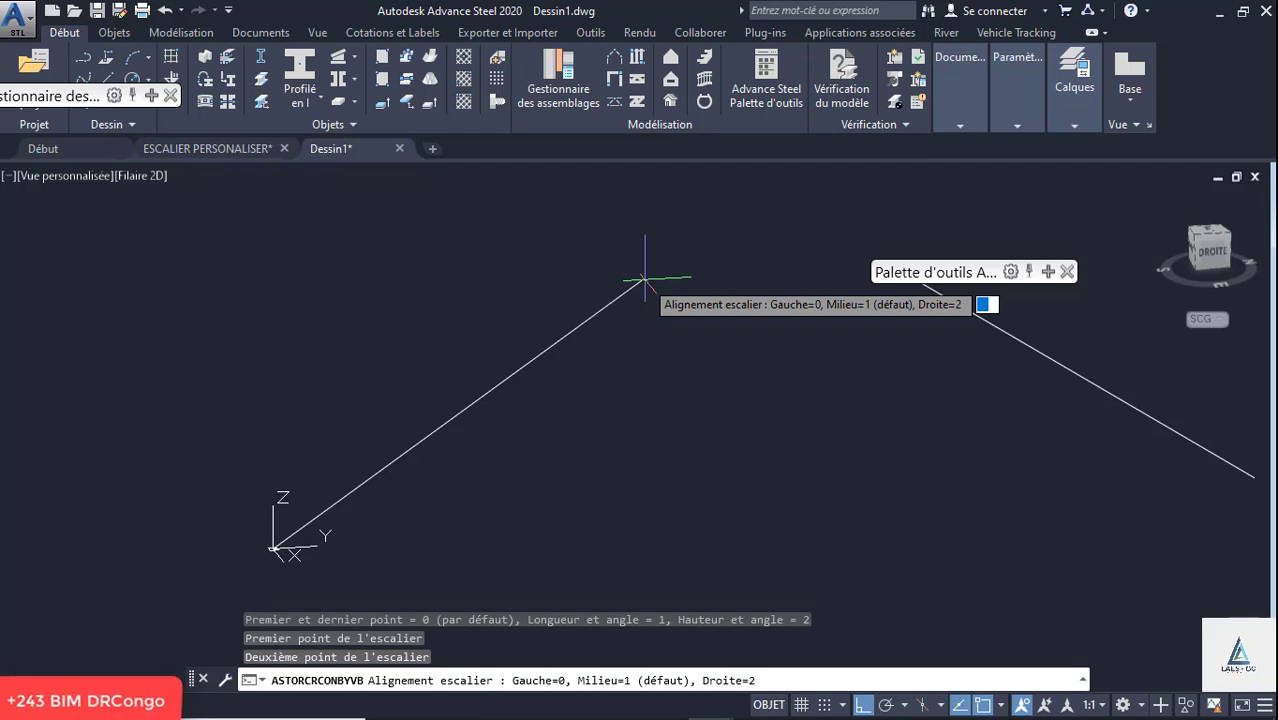
key(Return)
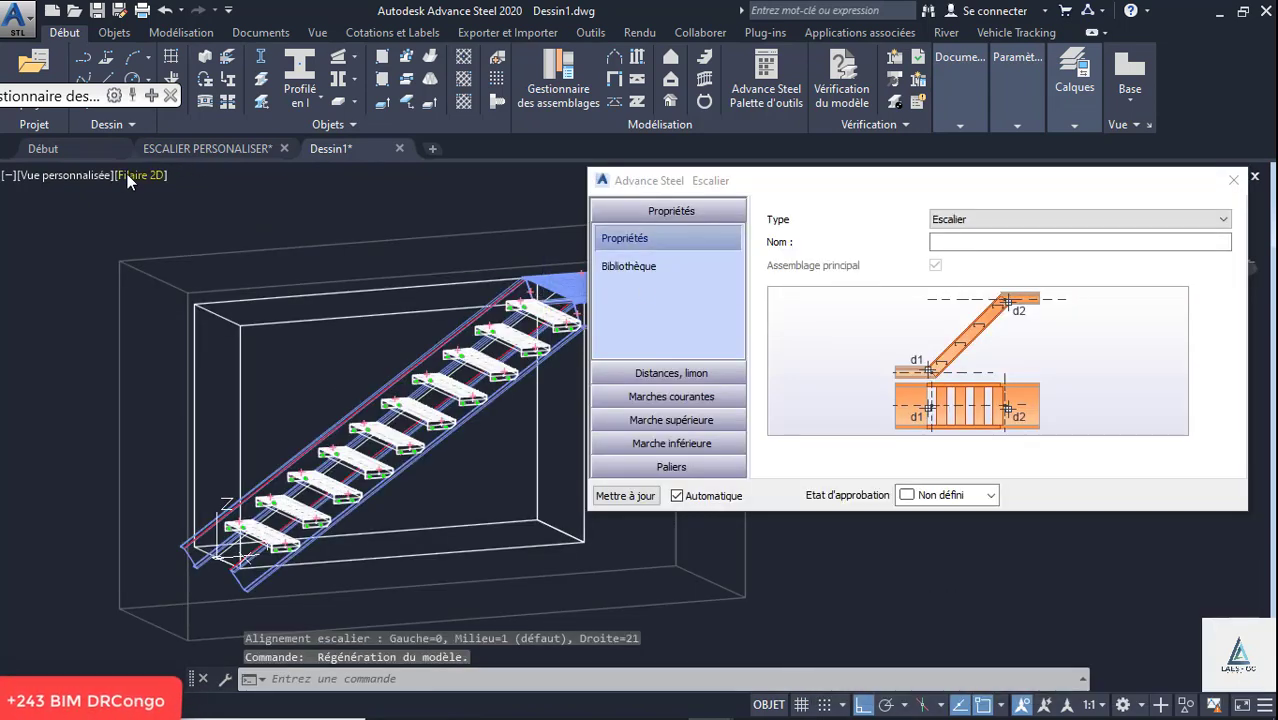
- Switch the visual style to Conceptual and check the generated stair flight and its landing
click(128, 175)
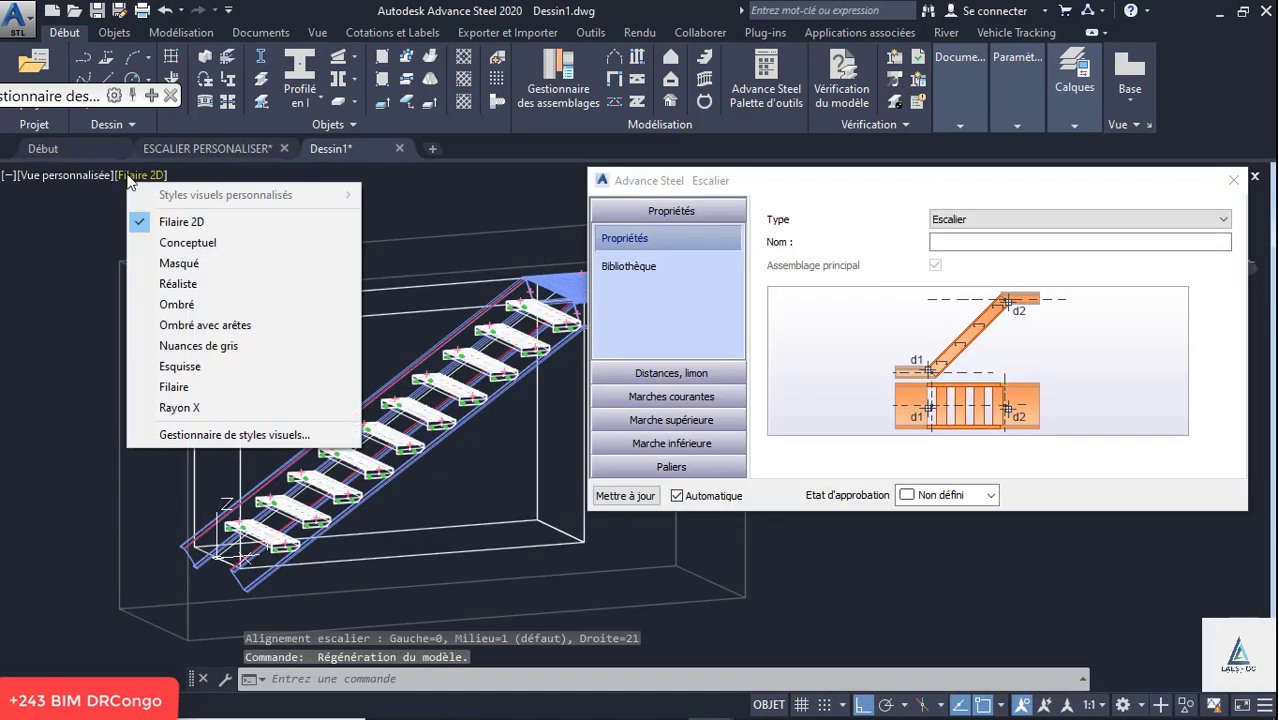
click(187, 248)
scroll(380, 300, up, 5)
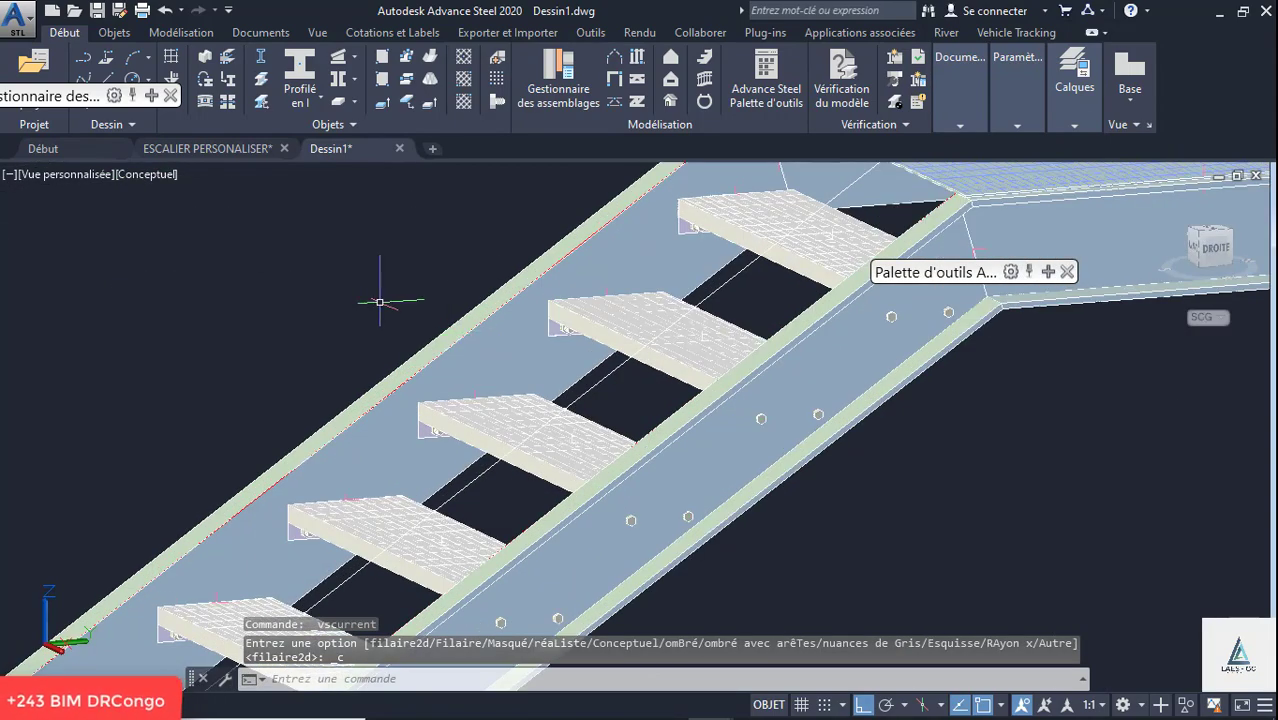
scroll(380, 300, down, 4)
scroll(590, 262, up, 4)
scroll(590, 262, down, 4)
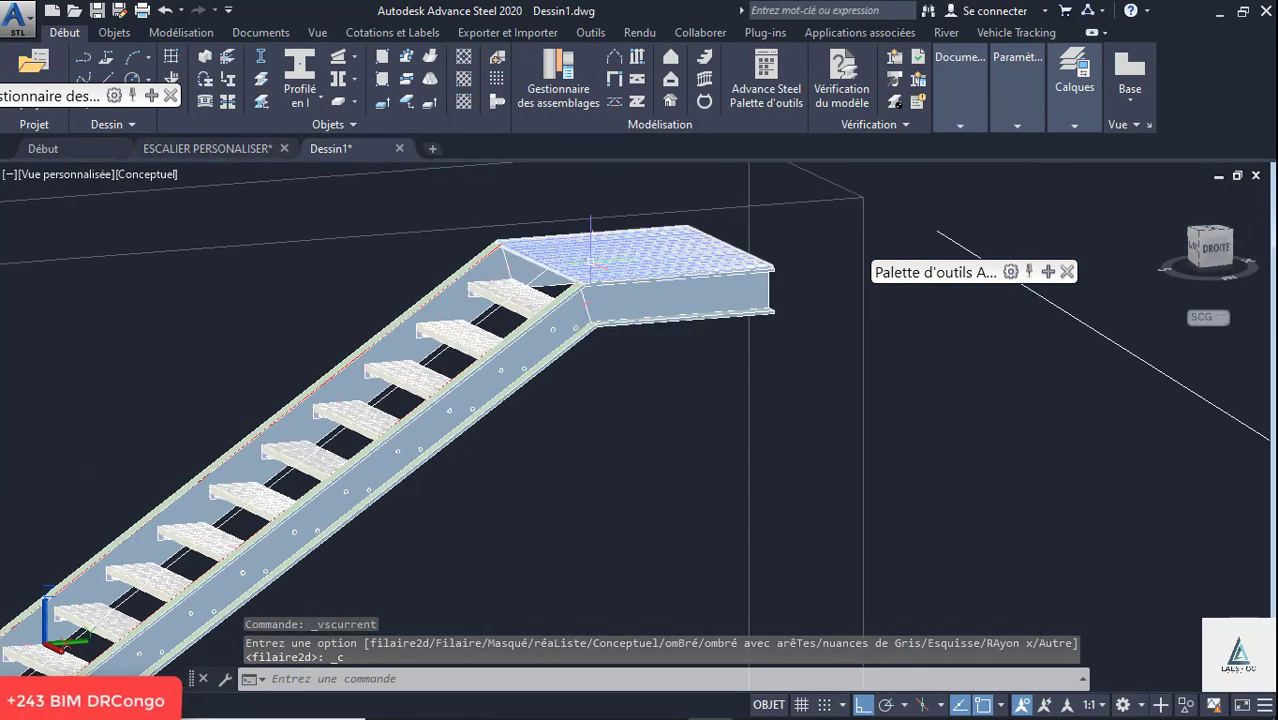
- Open the stair's assembly properties and examine its distances, the running tread type settings and the bolted tread brackets
click(612, 226)
right_click(623, 222)
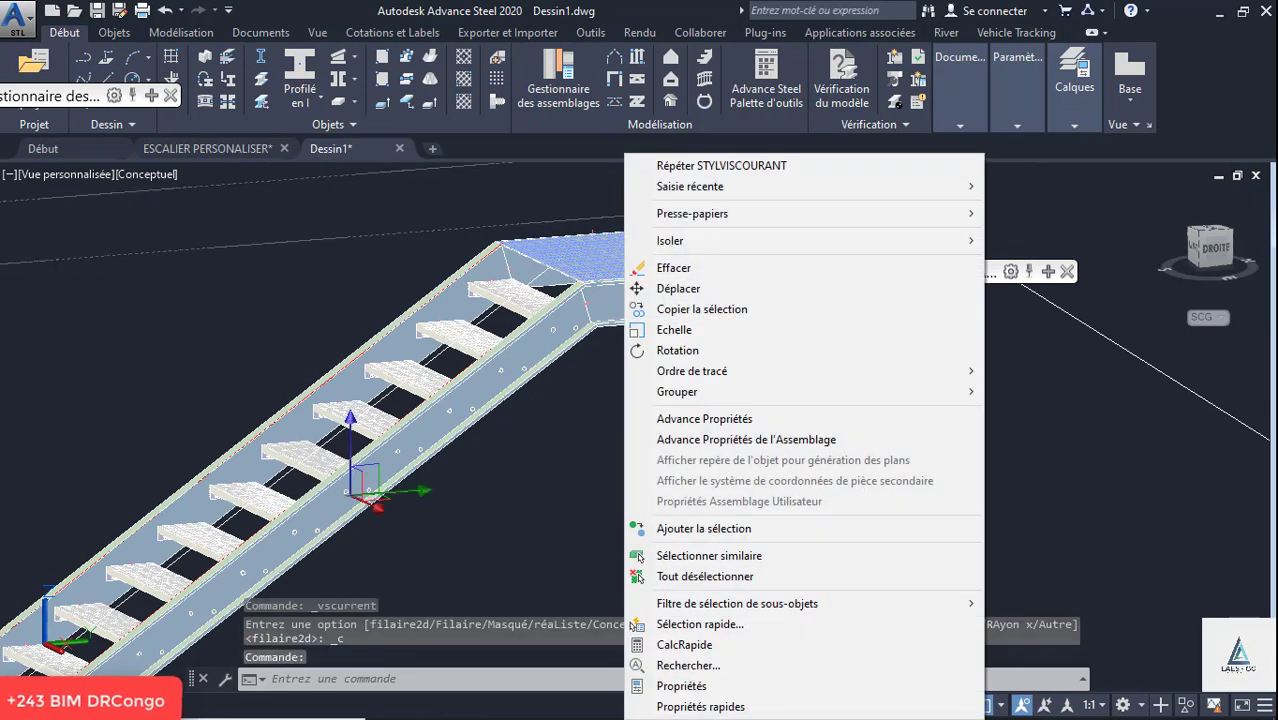
click(736, 439)
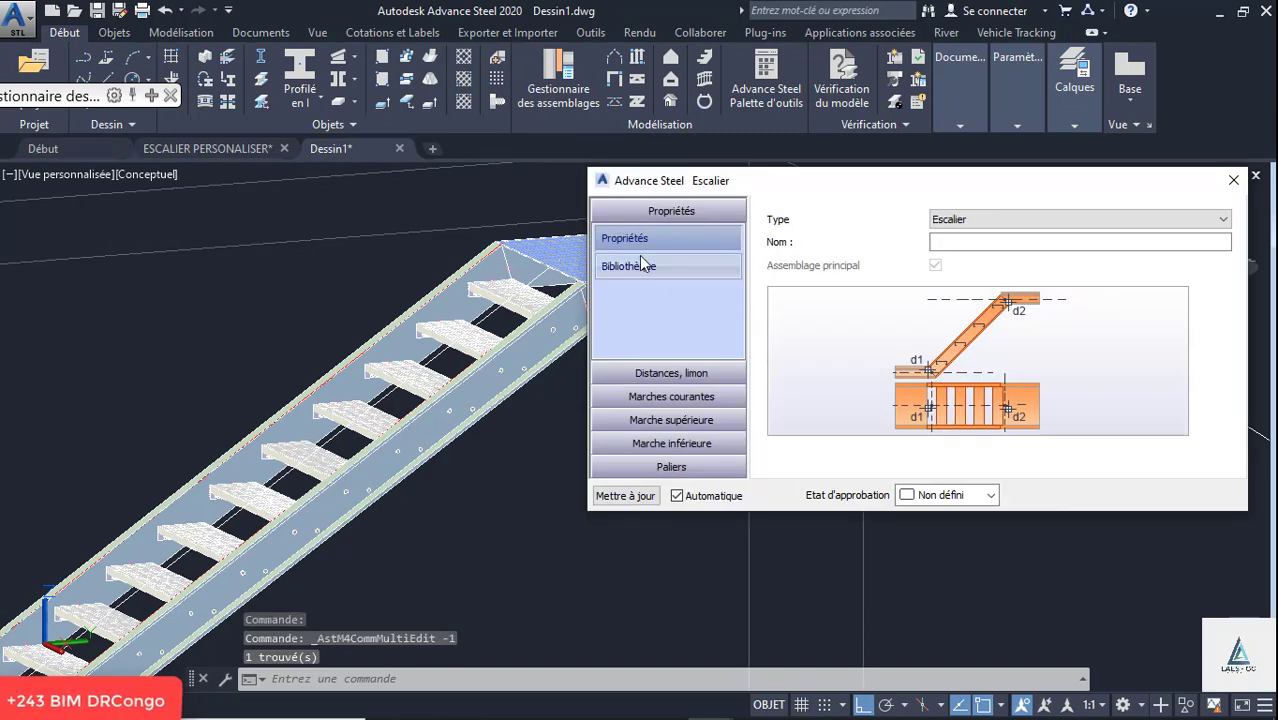
click(674, 372)
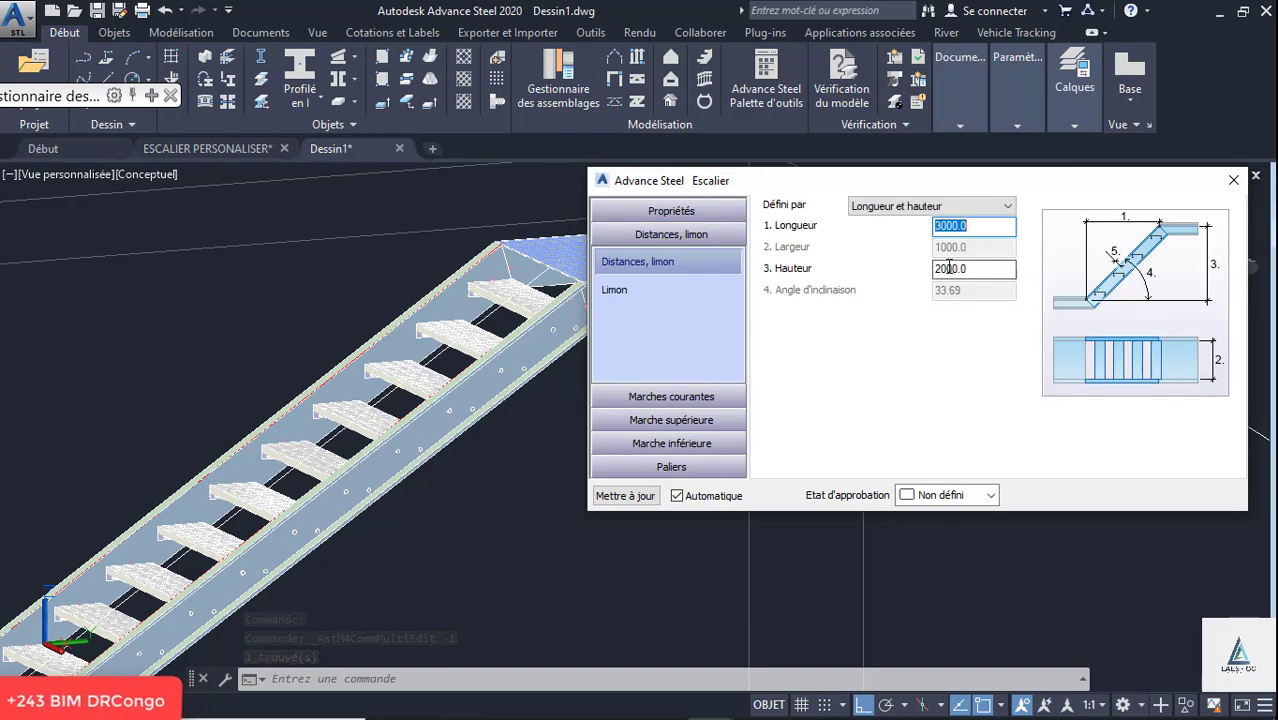
click(685, 400)
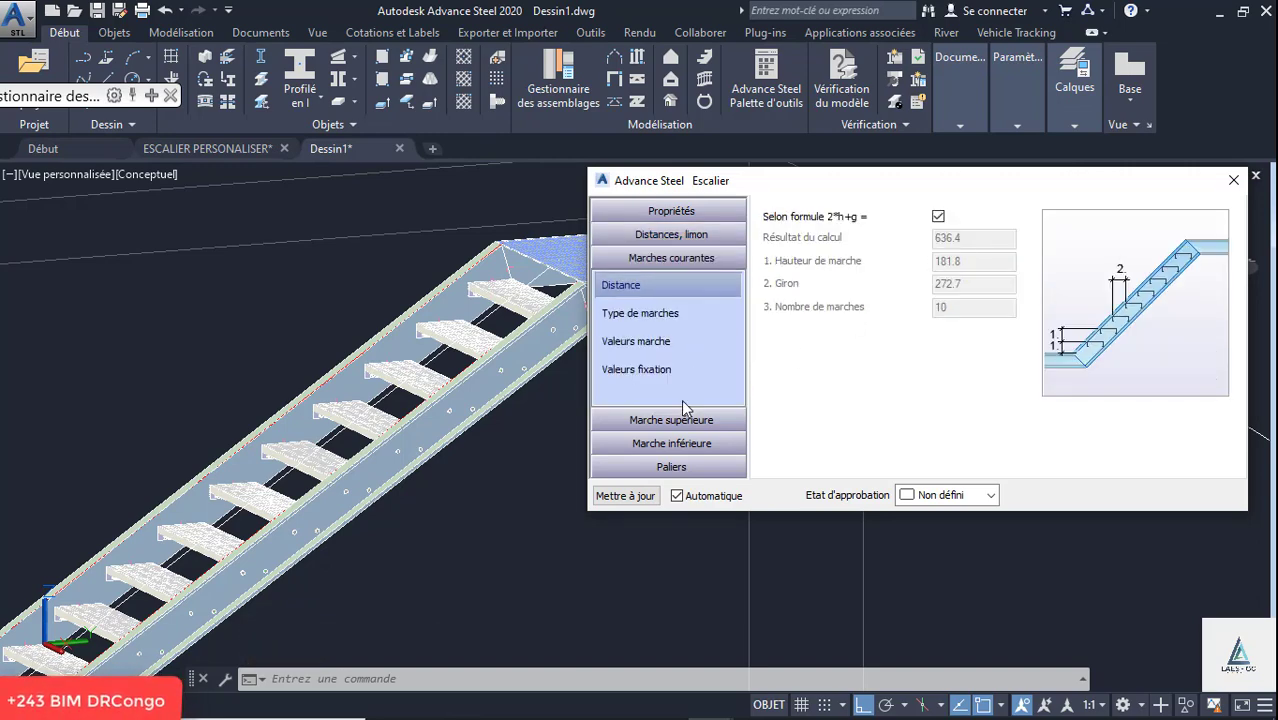
click(648, 316)
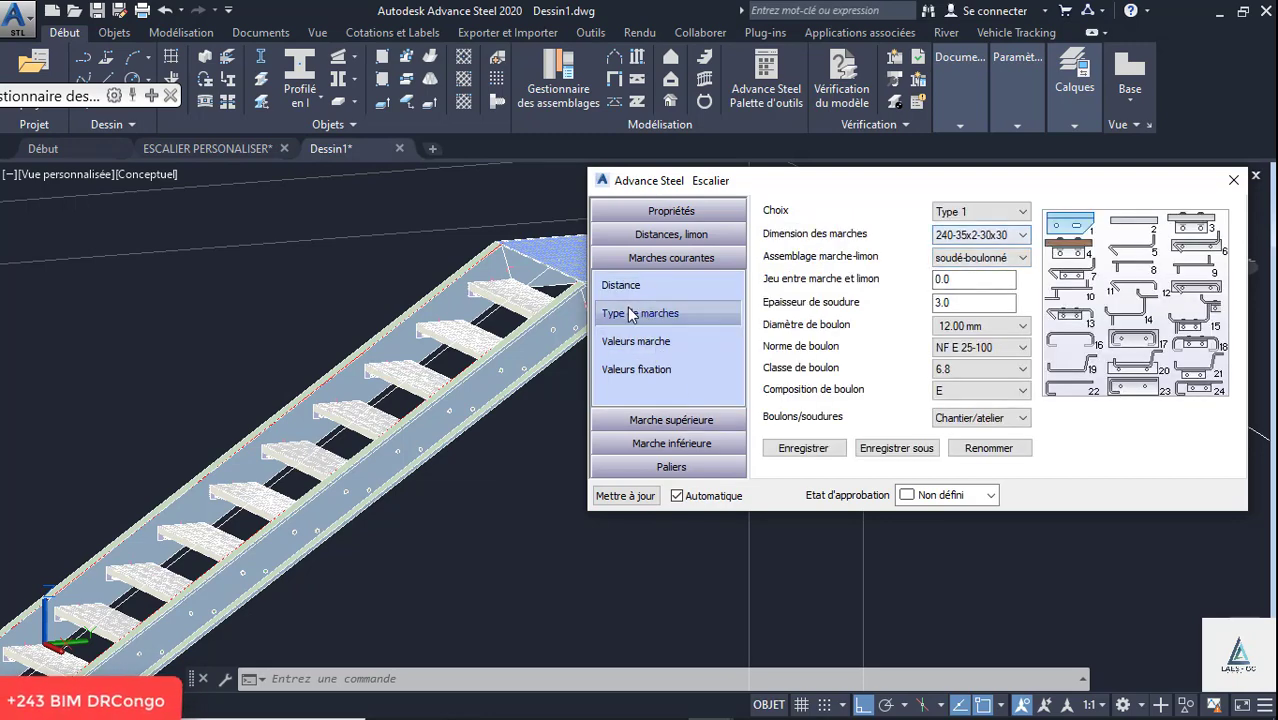
scroll(333, 365, up, 6)
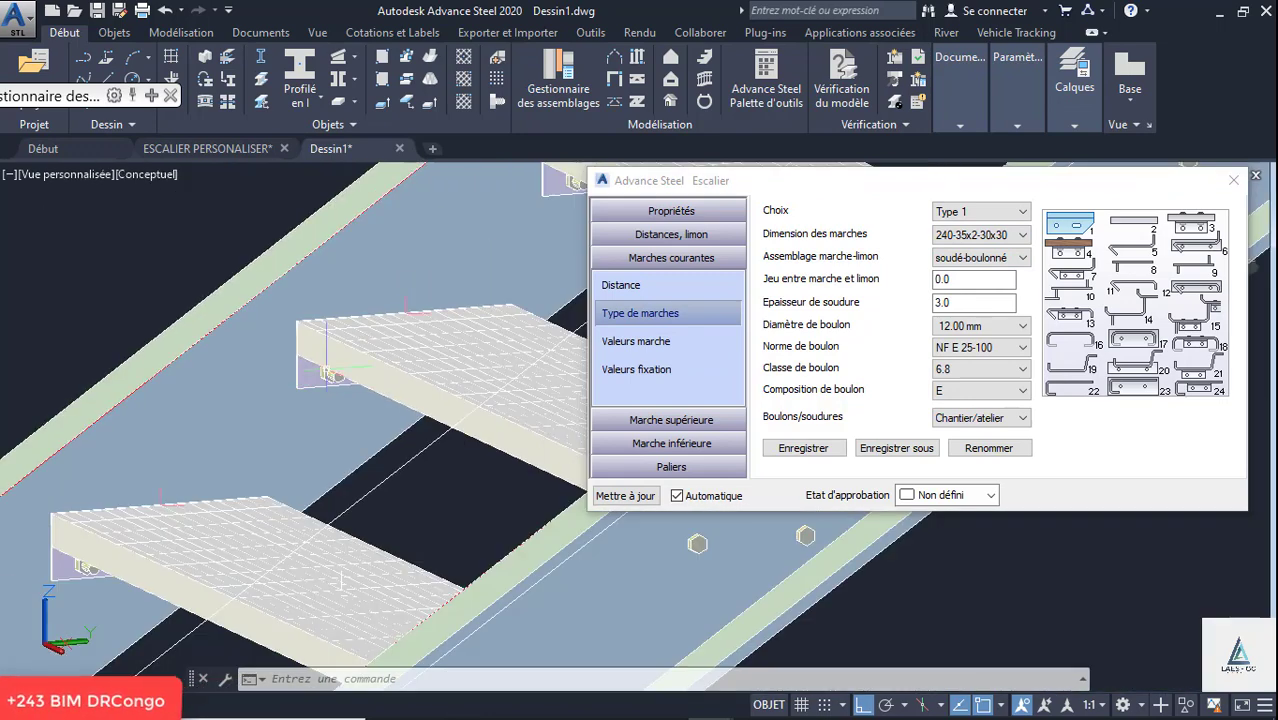
shift+middle_drag(327, 366, 404, 330)
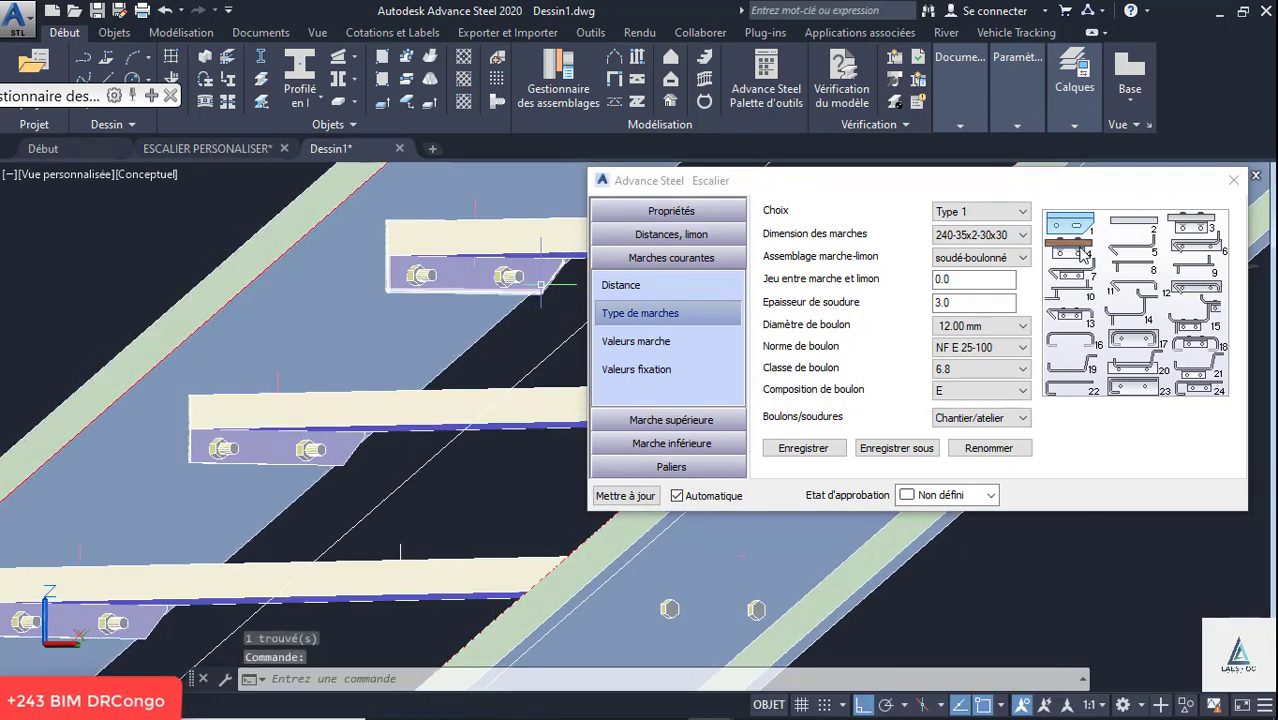
- Try running tread Type 5 and Type 4 on the stair and inspect the tread fixings
click(983, 212)
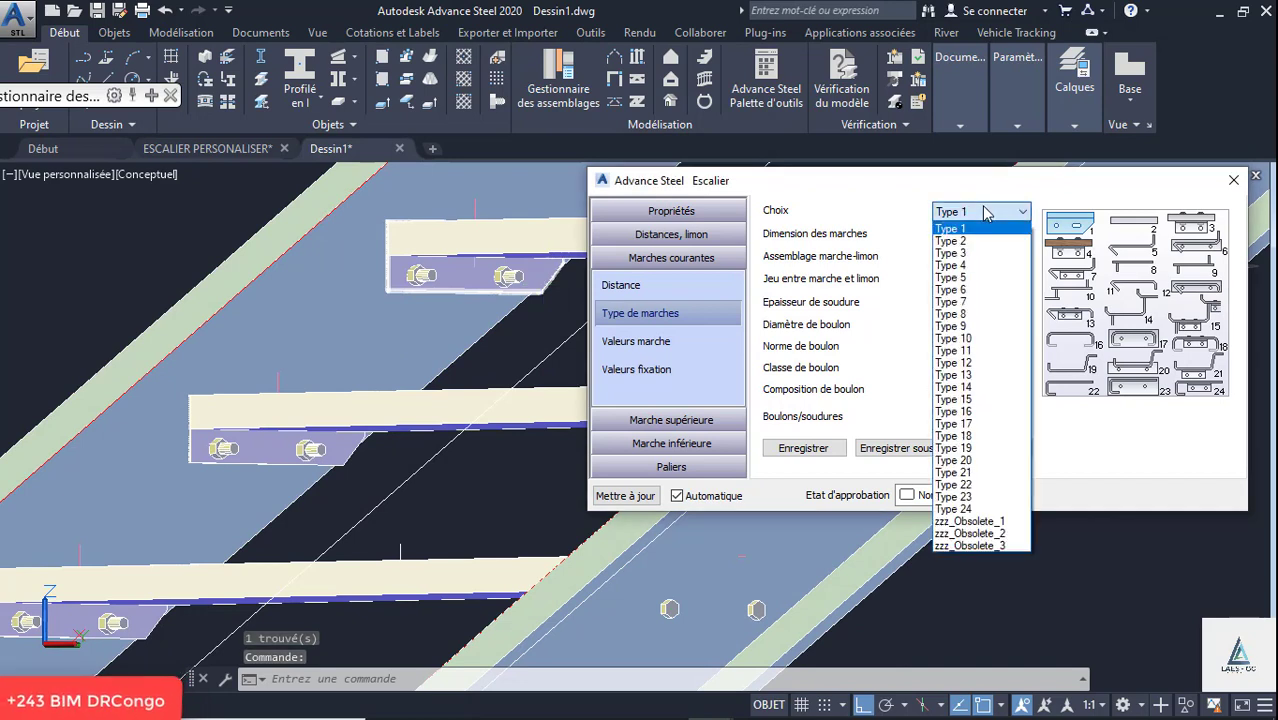
click(979, 278)
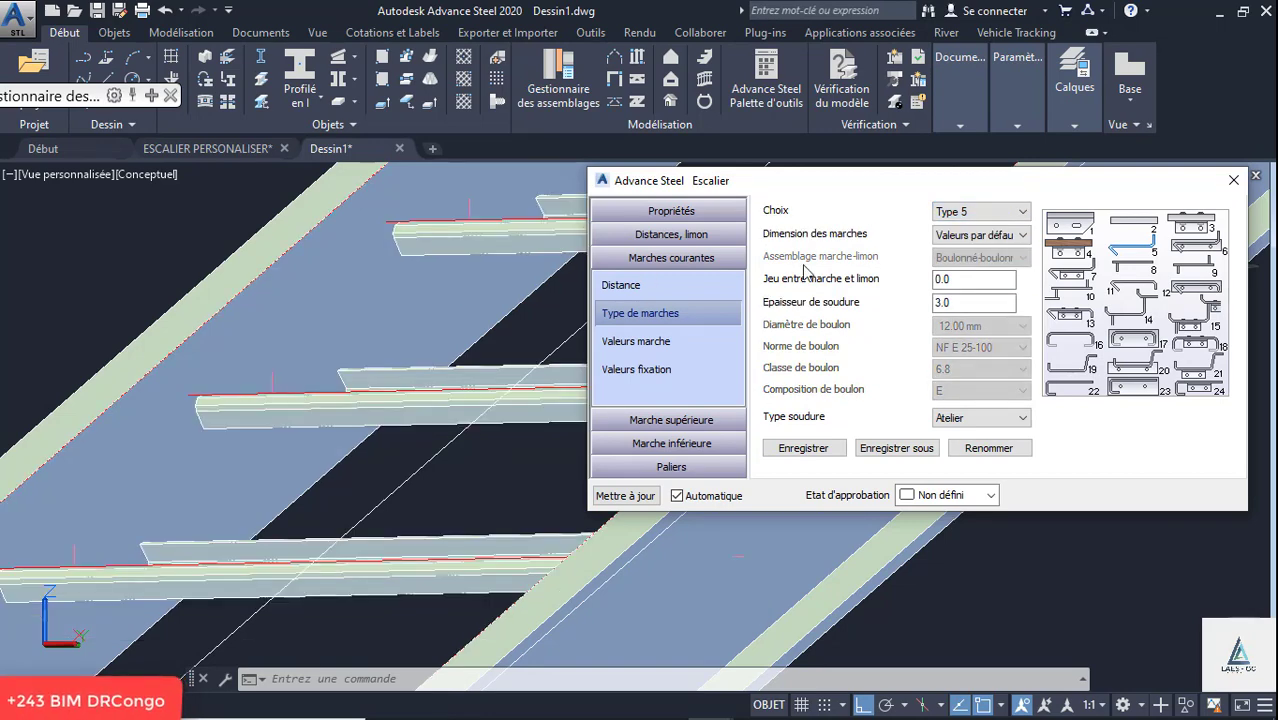
click(970, 212)
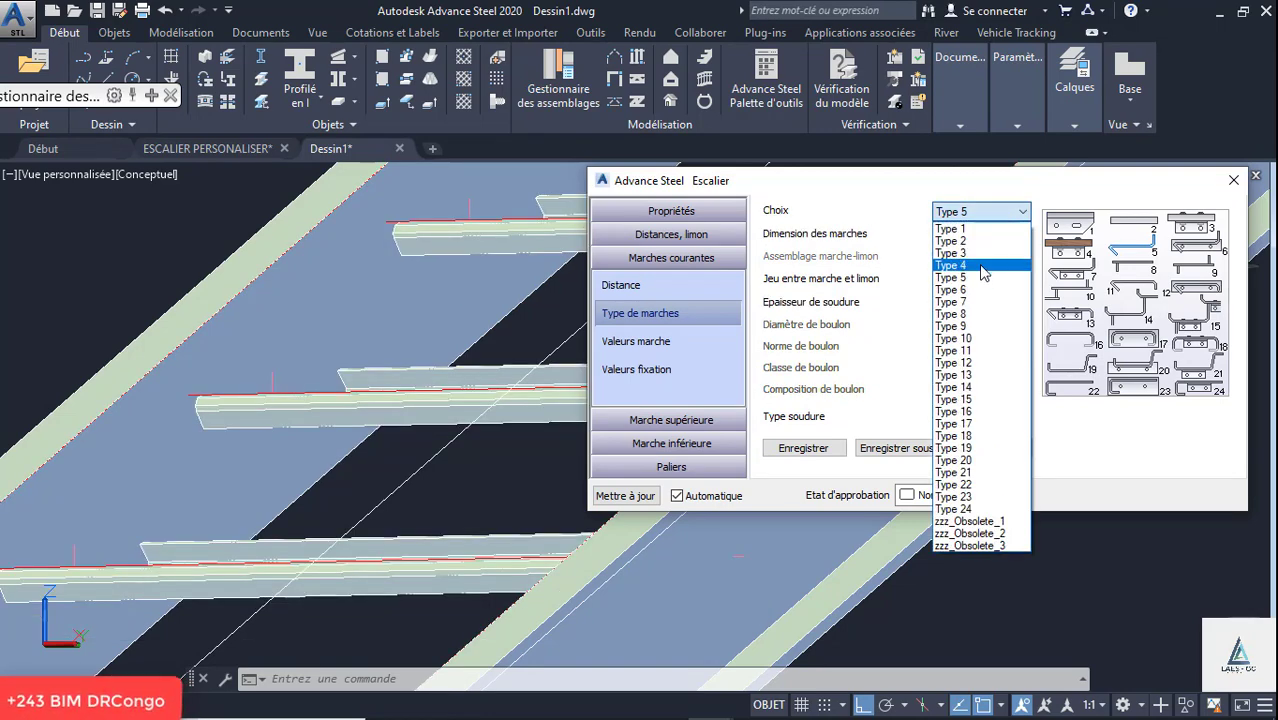
click(983, 266)
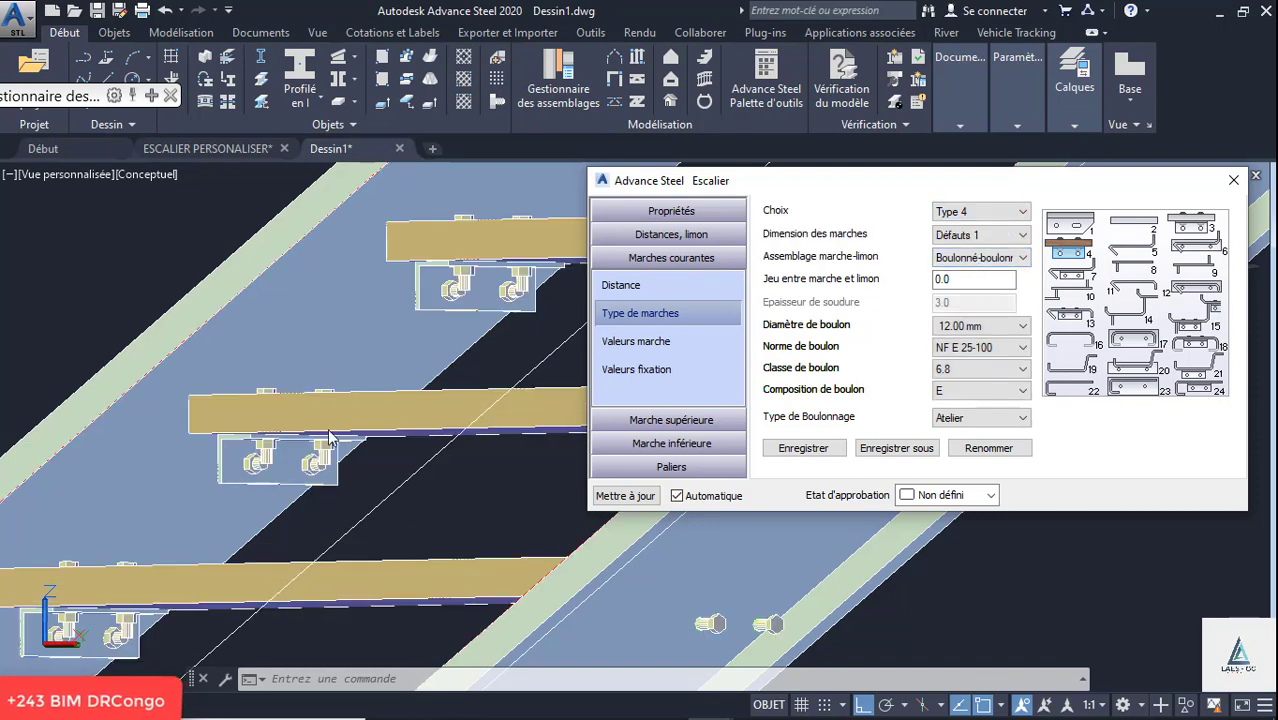
shift+middle_drag(331, 437, 374, 344)
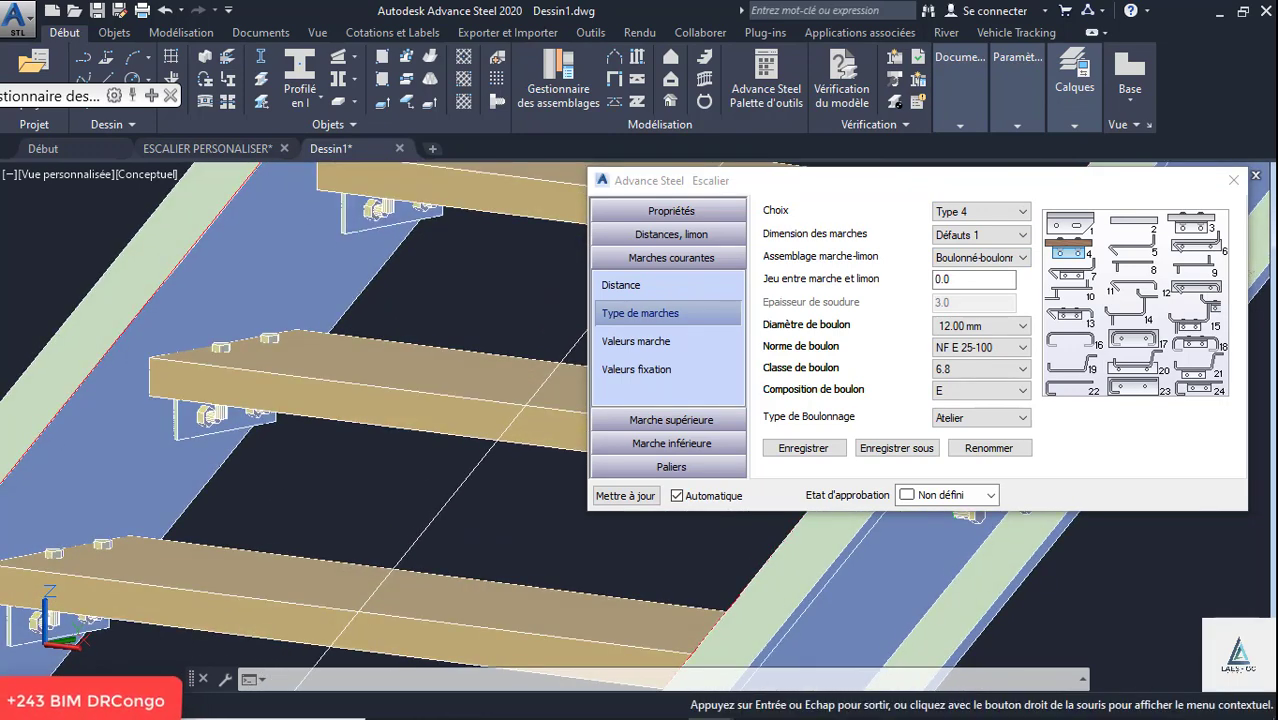
- Set the running treads to Type 1 with the 270-35x2-30x10 tread dimension and inspect them on the stair
click(987, 222)
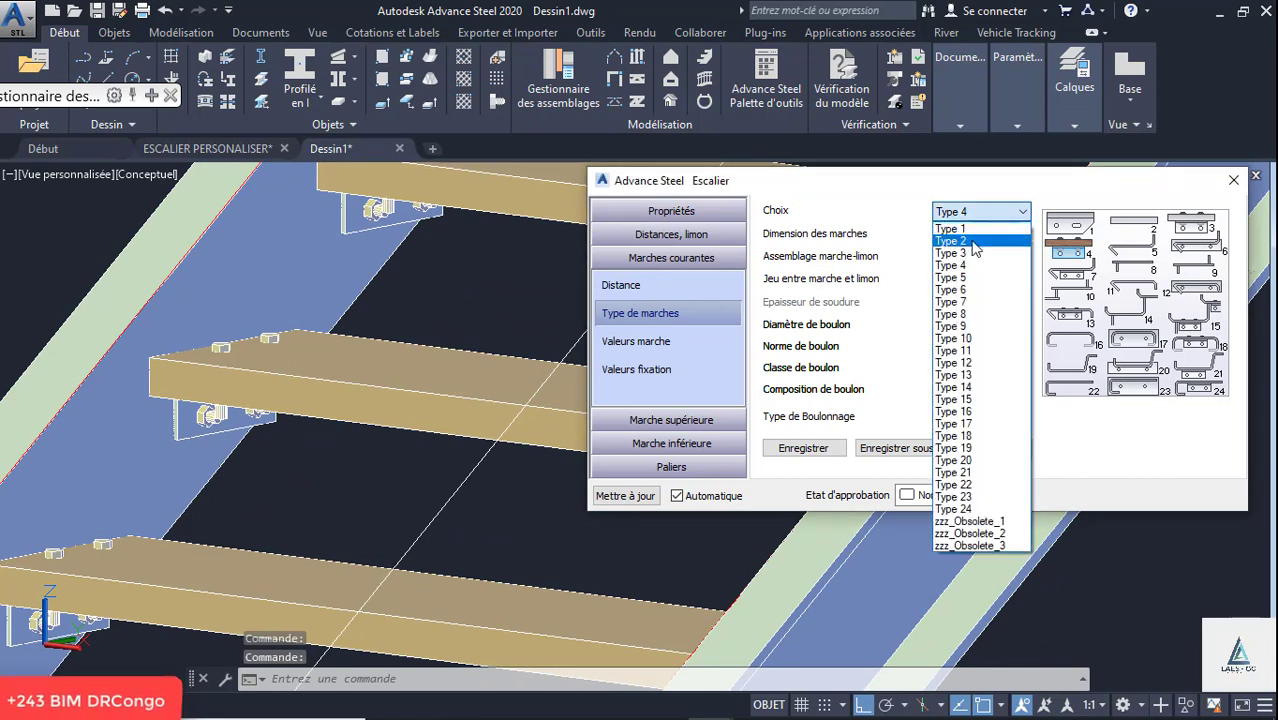
click(962, 230)
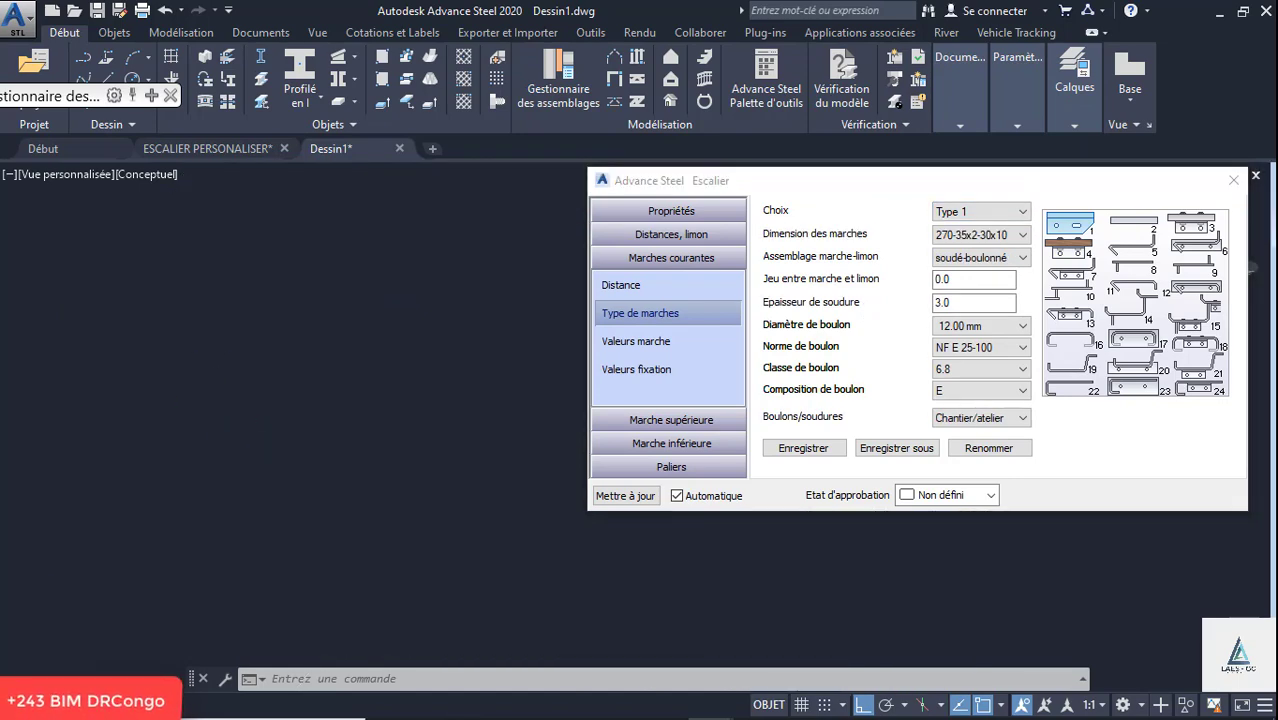
scroll(259, 393, up, 10)
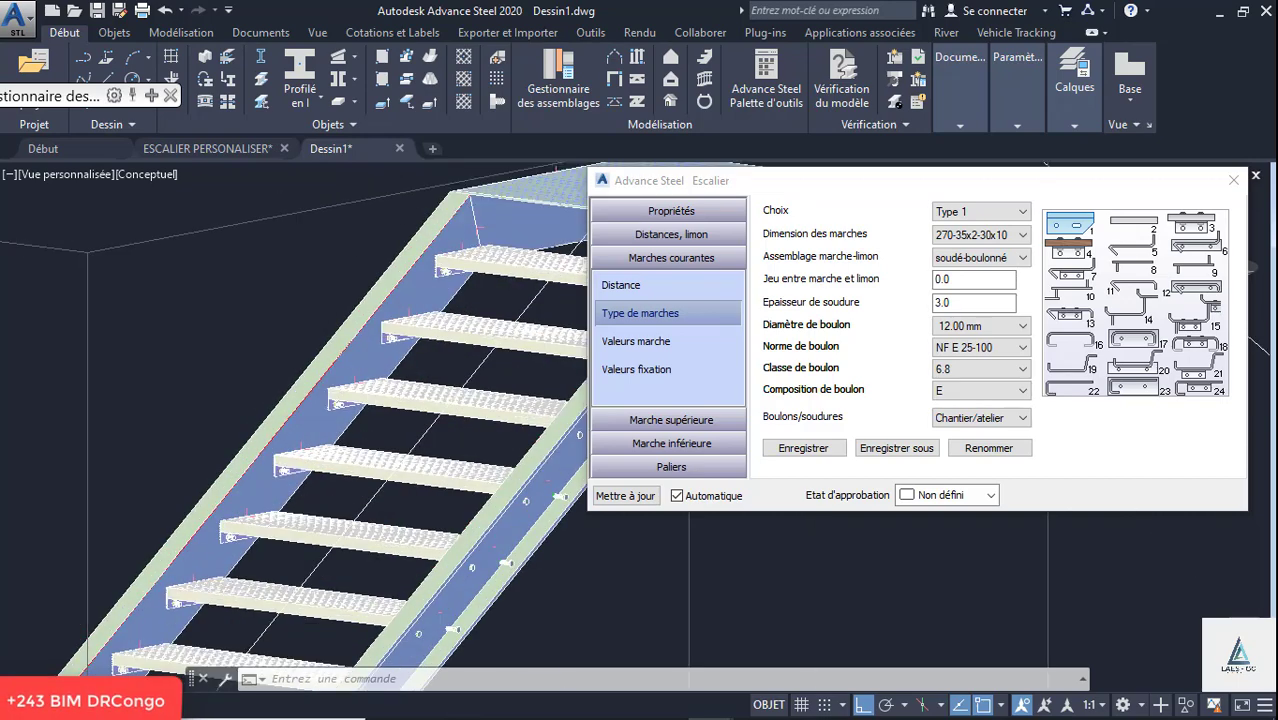
shift+middle_drag(389, 414, 391, 402)
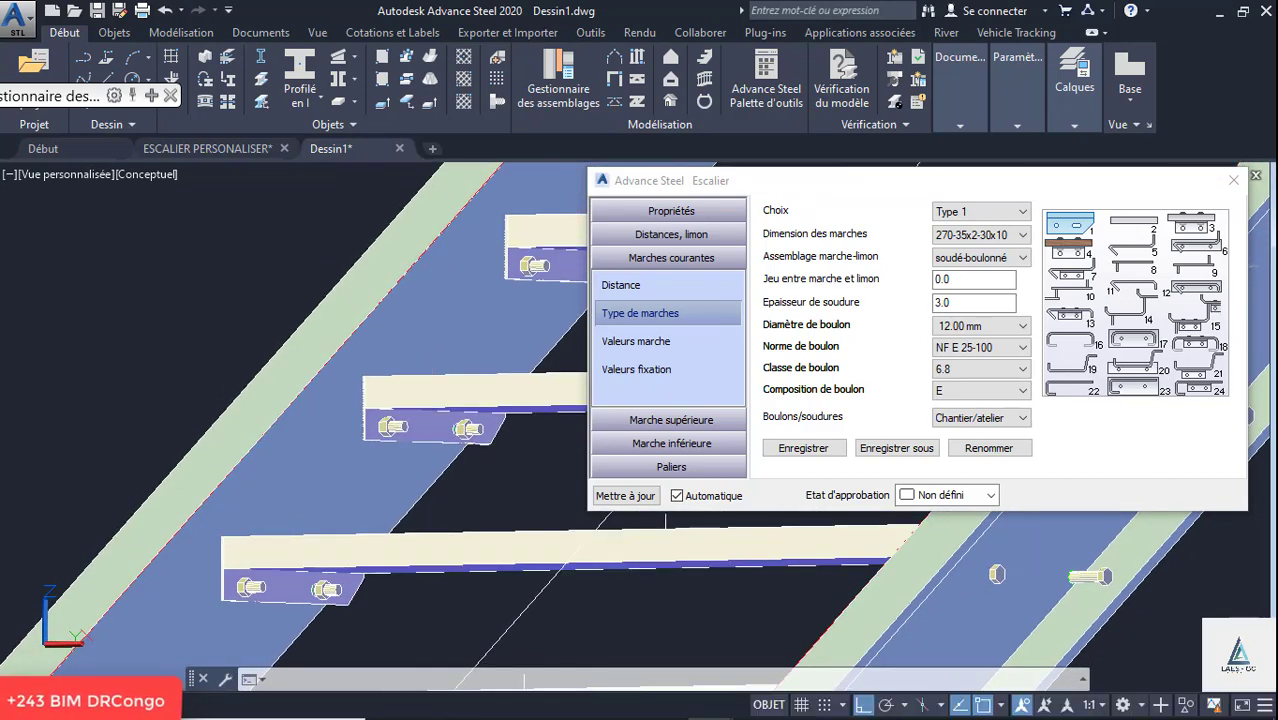
scroll(257, 447, down, 10)
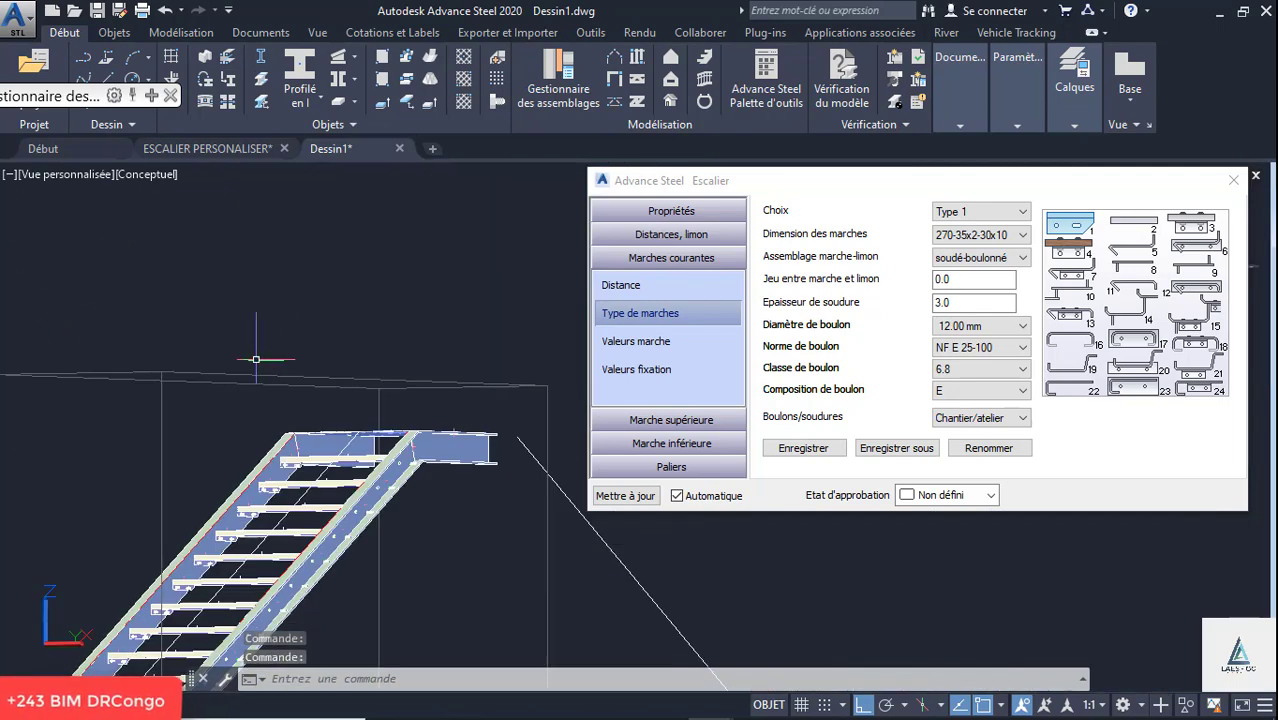
scroll(257, 447, up, 5)
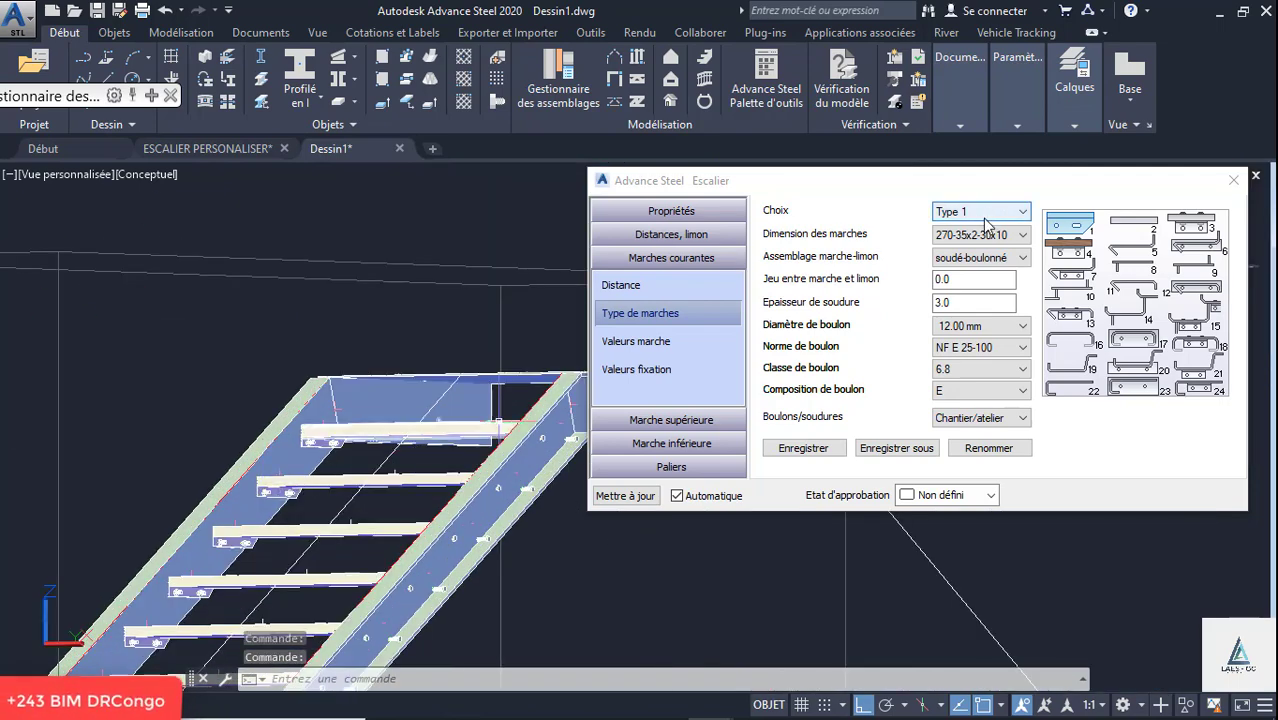
- Review the stair's length and height definition, the running tread spacing and the grating values of the treads
click(671, 234)
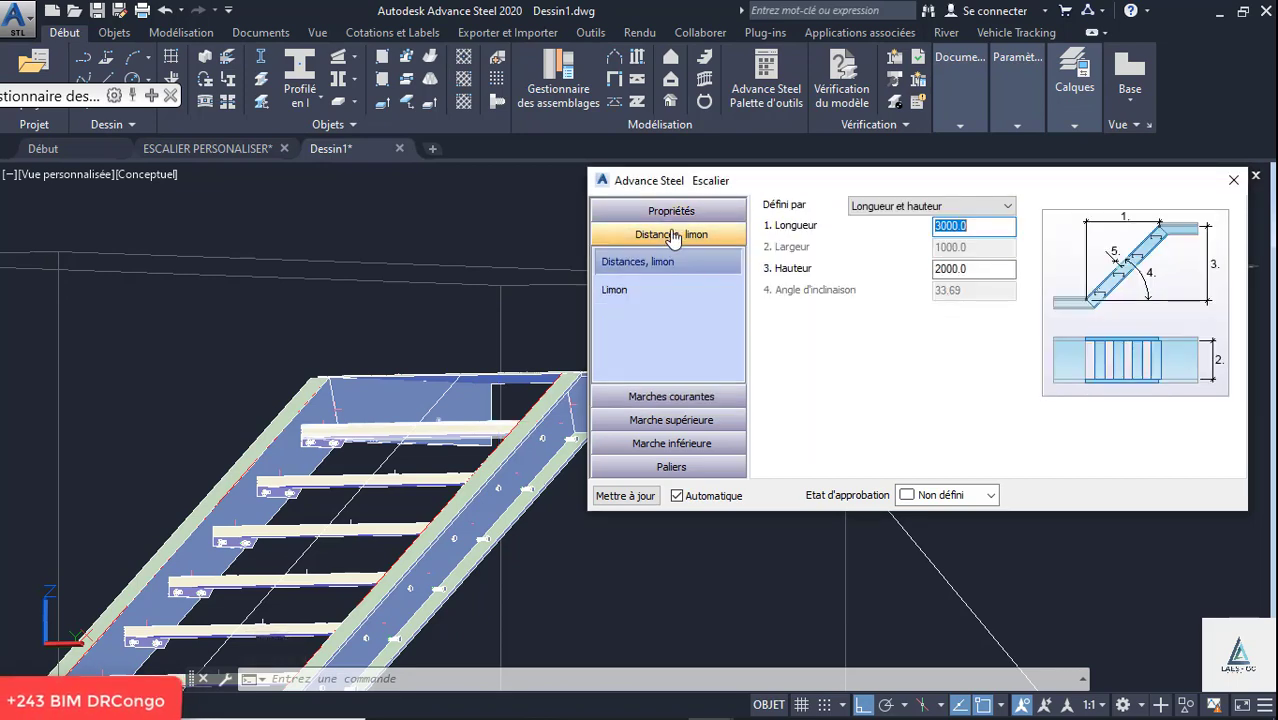
click(671, 211)
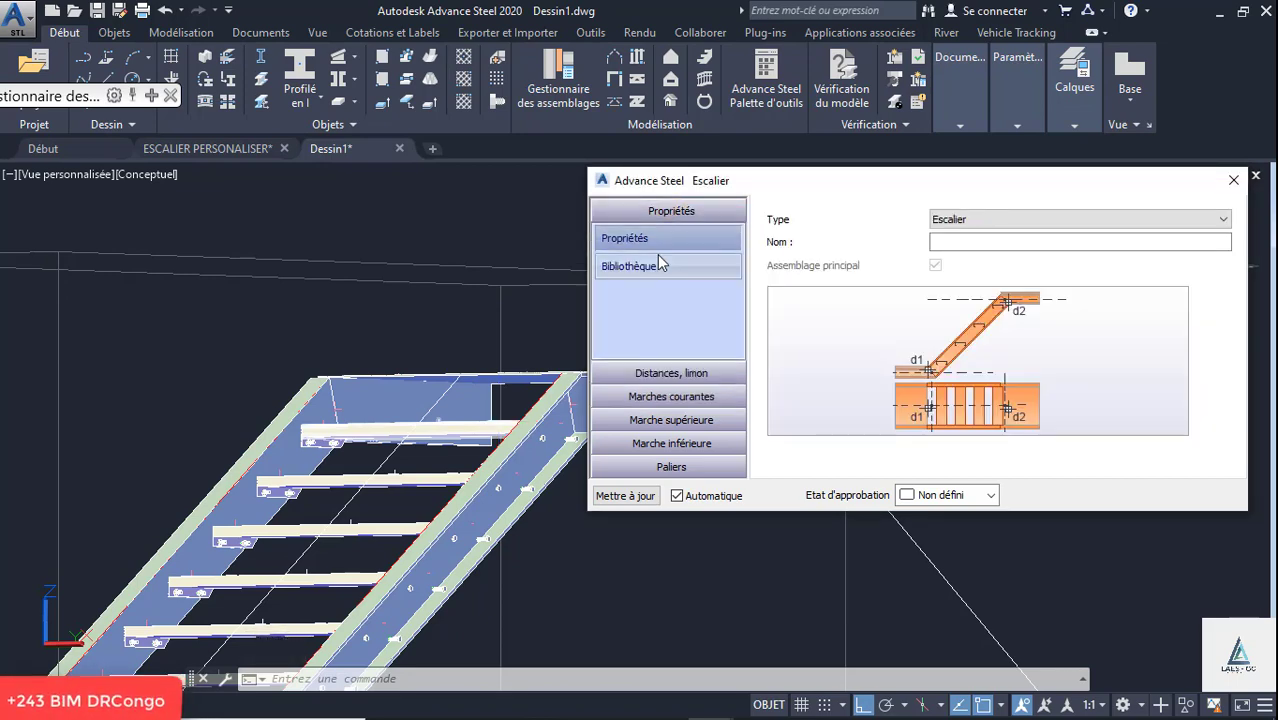
click(688, 362)
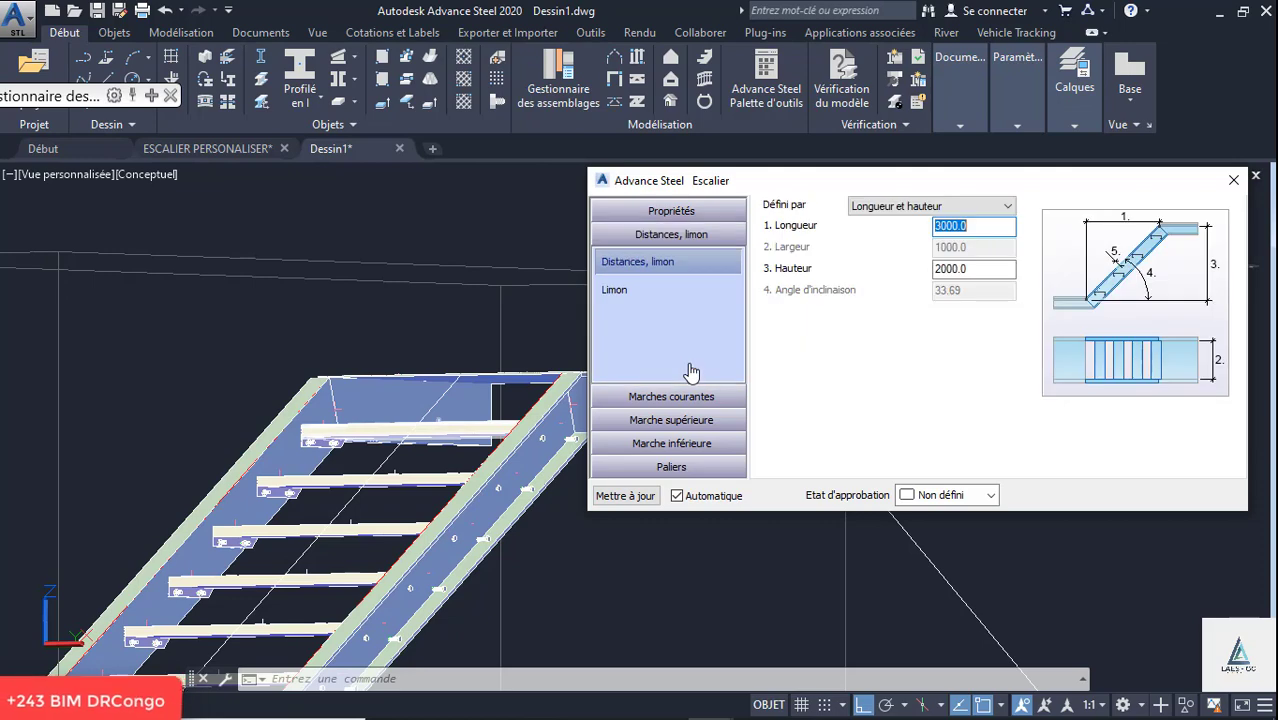
click(907, 206)
click(907, 206)
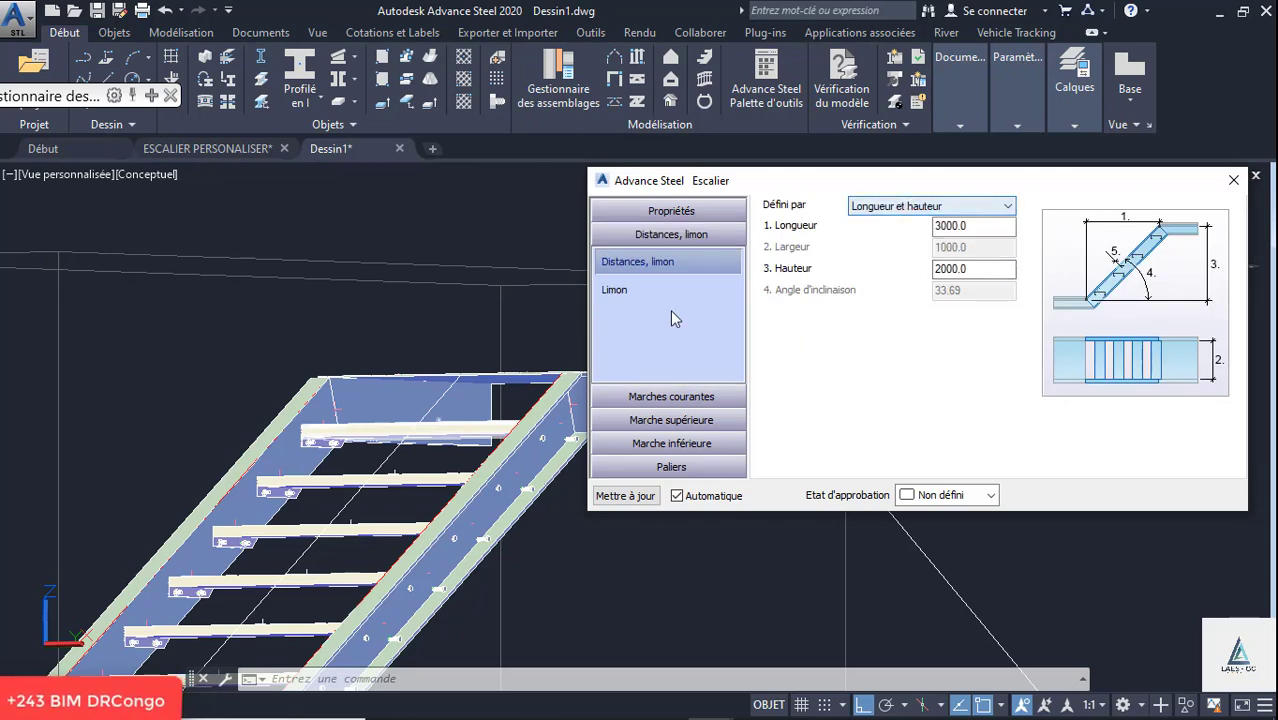
click(678, 396)
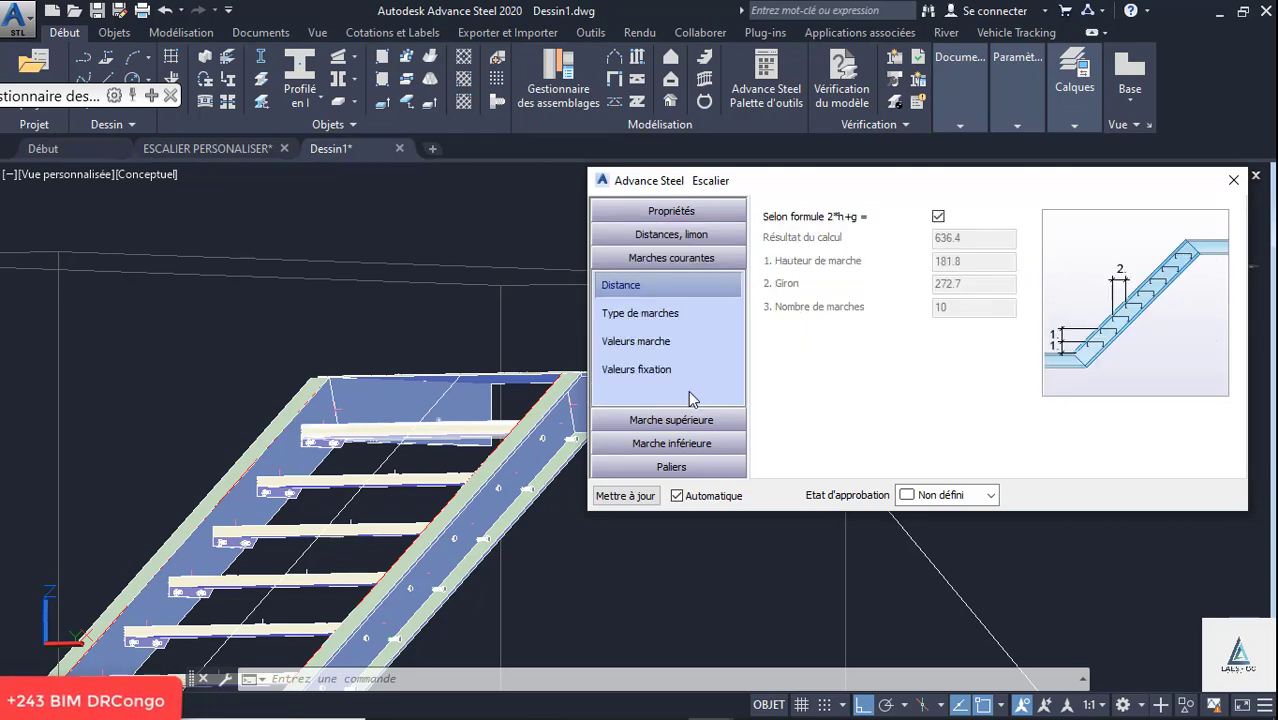
click(636, 315)
click(648, 346)
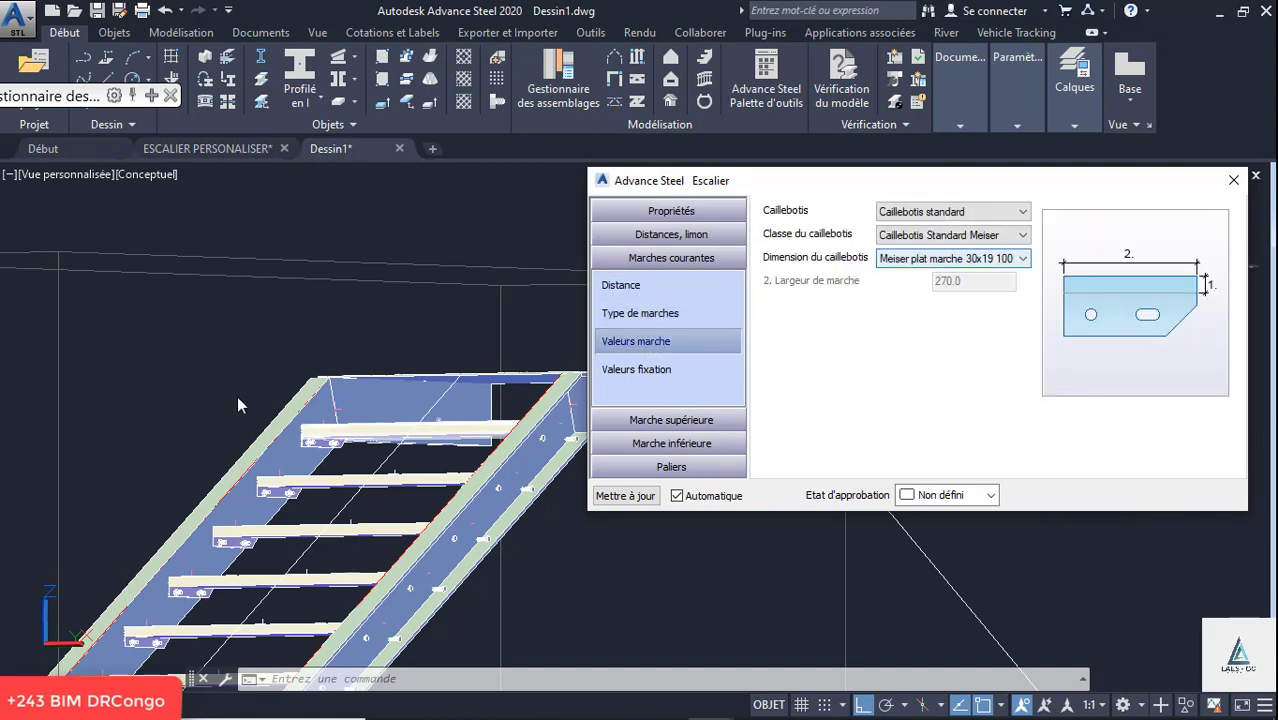
scroll(277, 479, up, 5)
scroll(290, 386, down, 4)
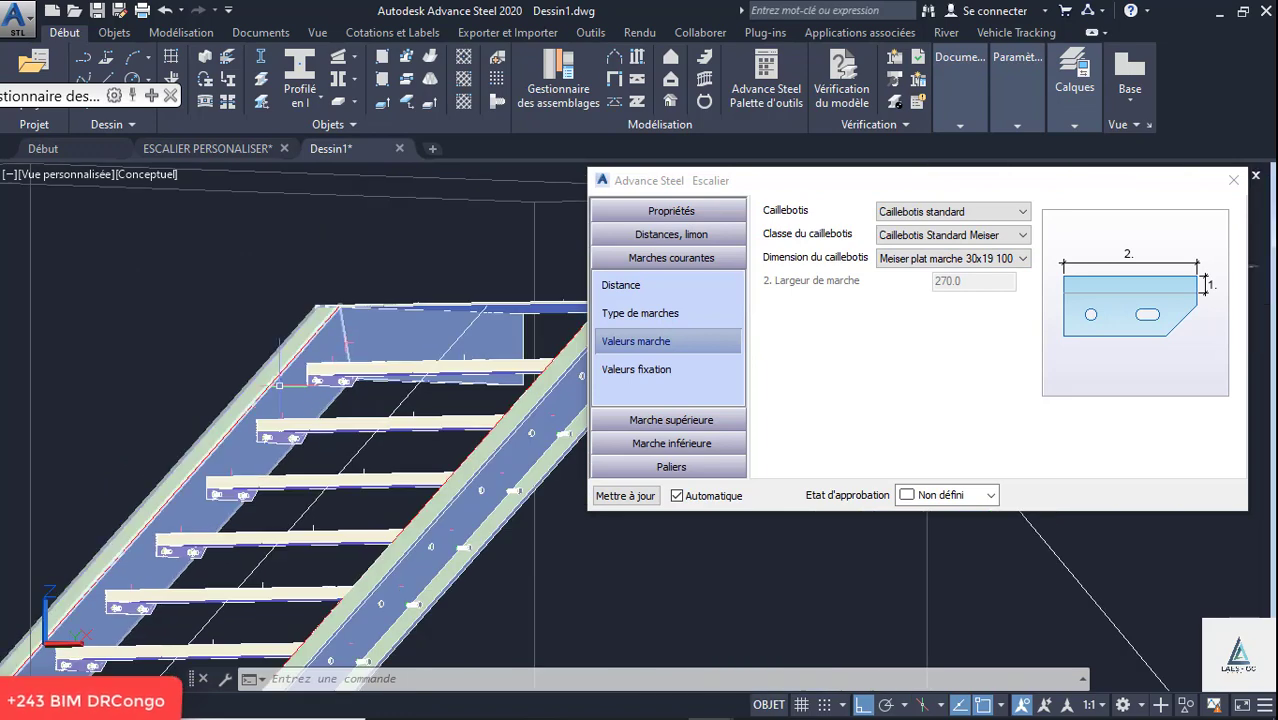
- Review the running treads' fixing values and the distance, type, tread and fixing settings of the top and bottom treads
scroll(294, 451, up, 3)
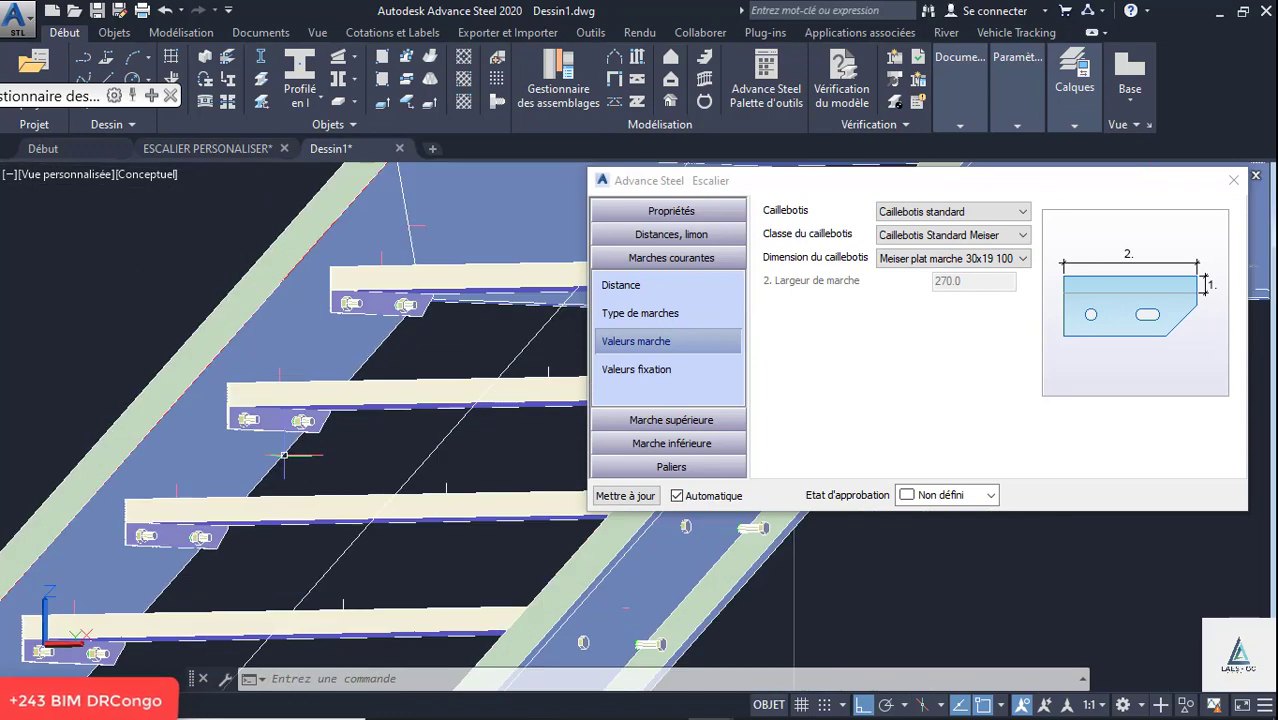
click(668, 370)
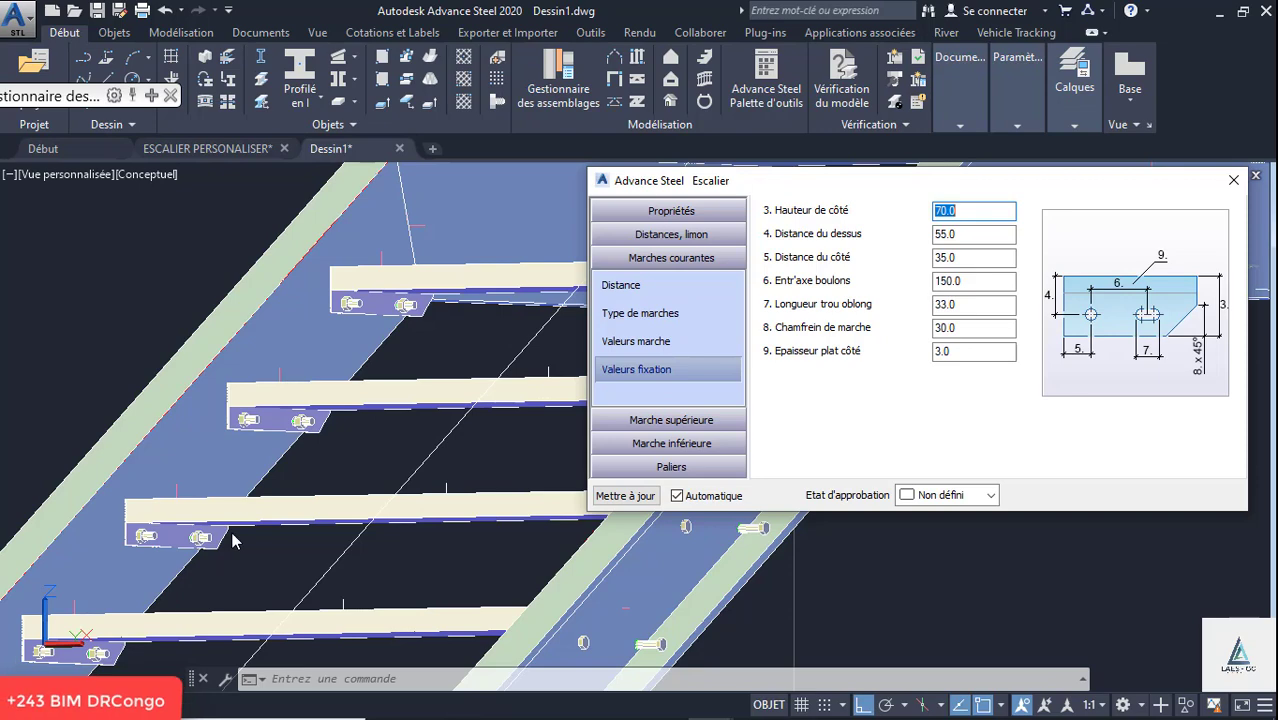
click(664, 421)
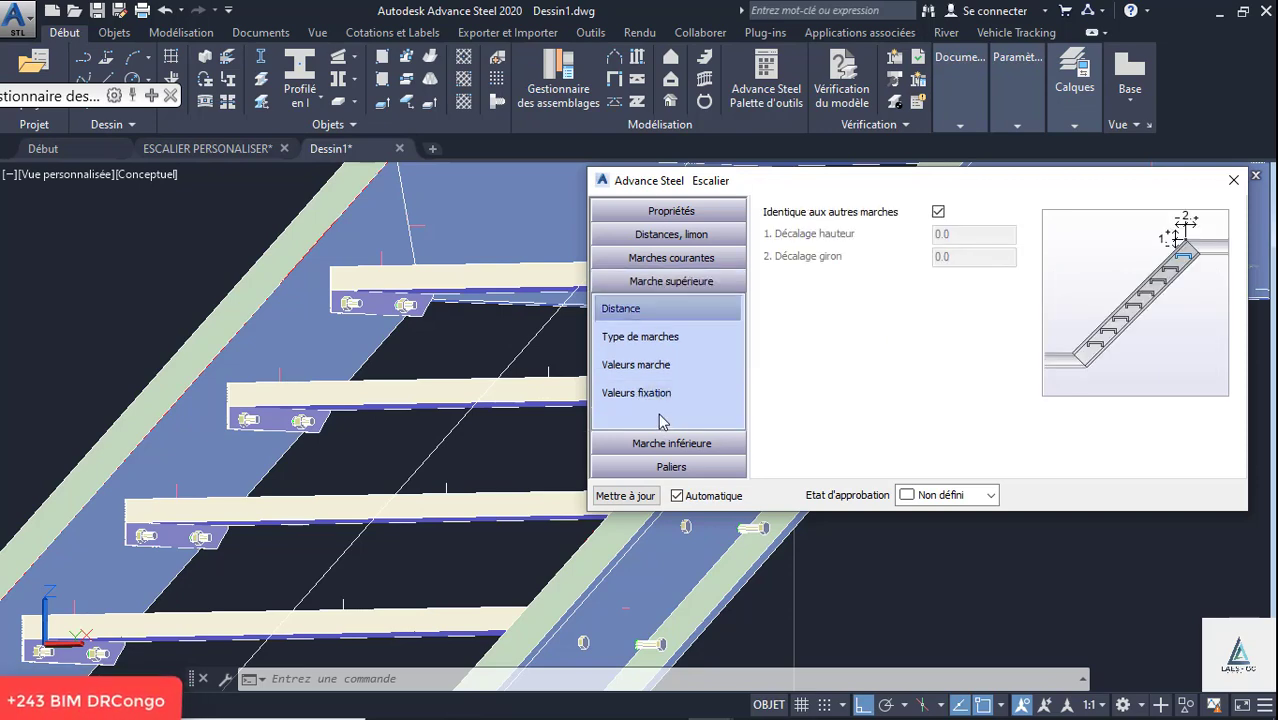
click(652, 338)
click(648, 365)
click(645, 393)
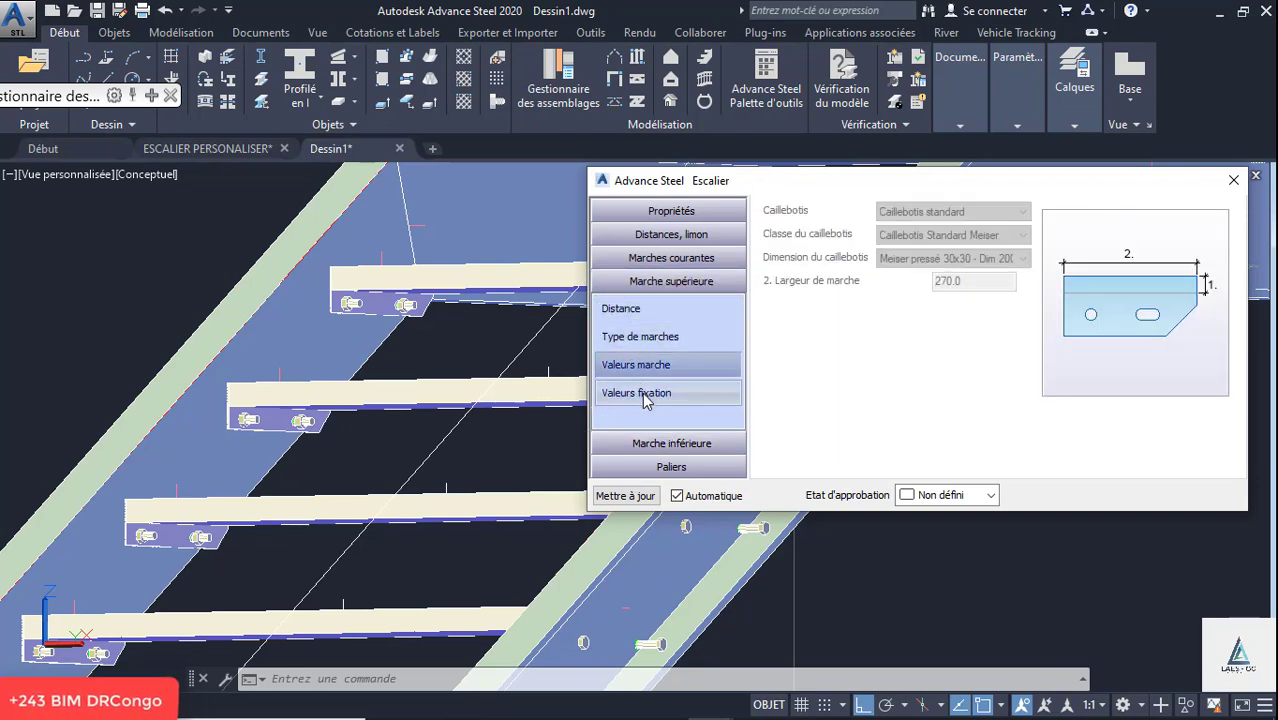
click(672, 443)
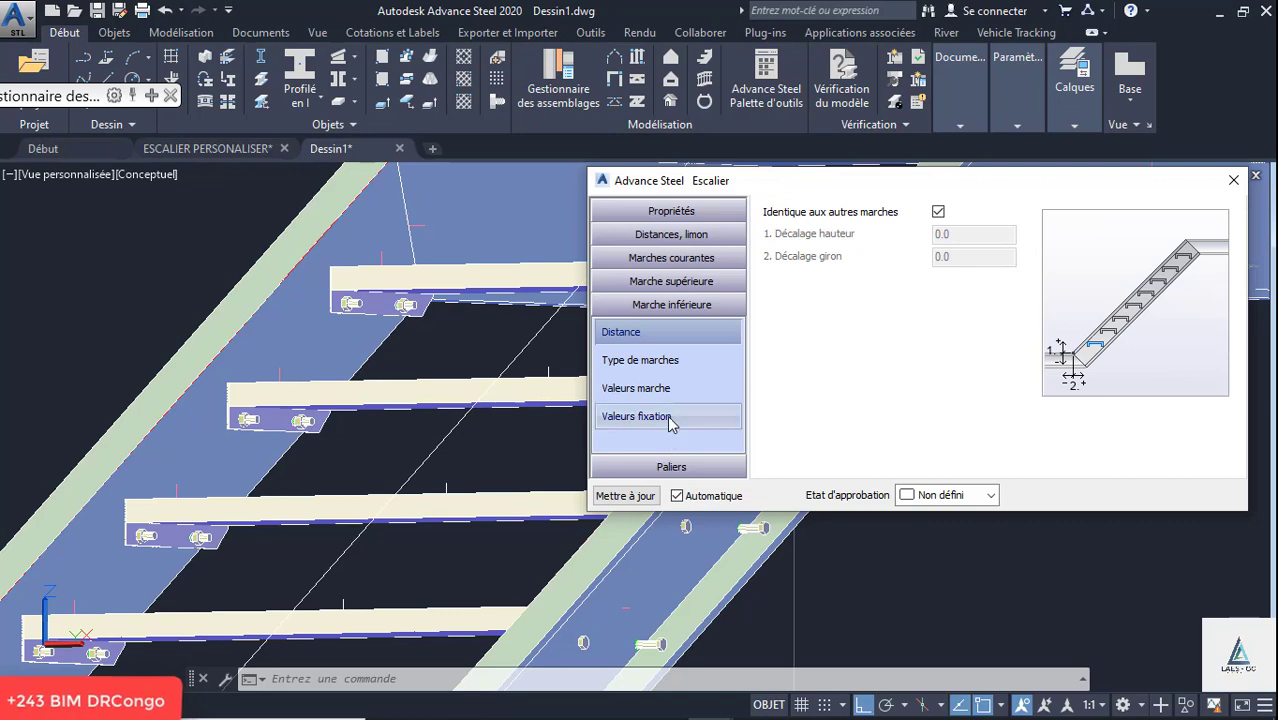
click(659, 361)
click(650, 392)
click(640, 416)
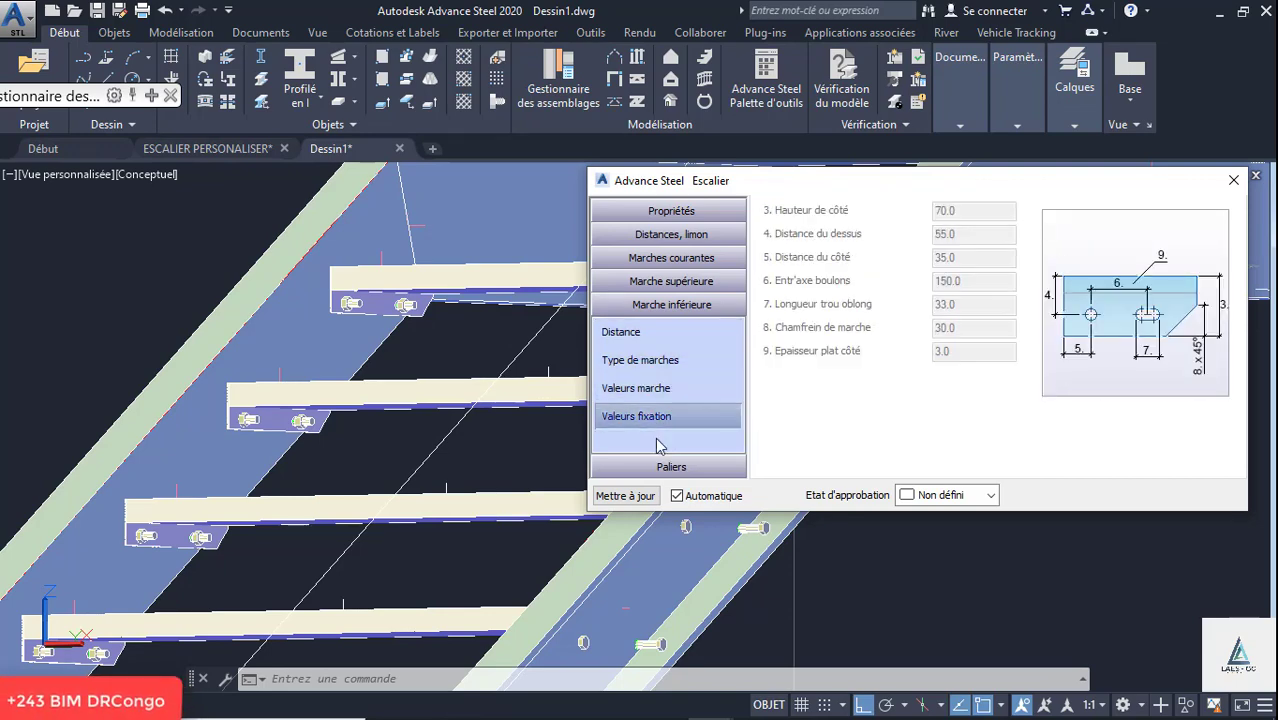
- Remove the stair's upper landing by disabling creation of both its front and rear profiles
click(670, 466)
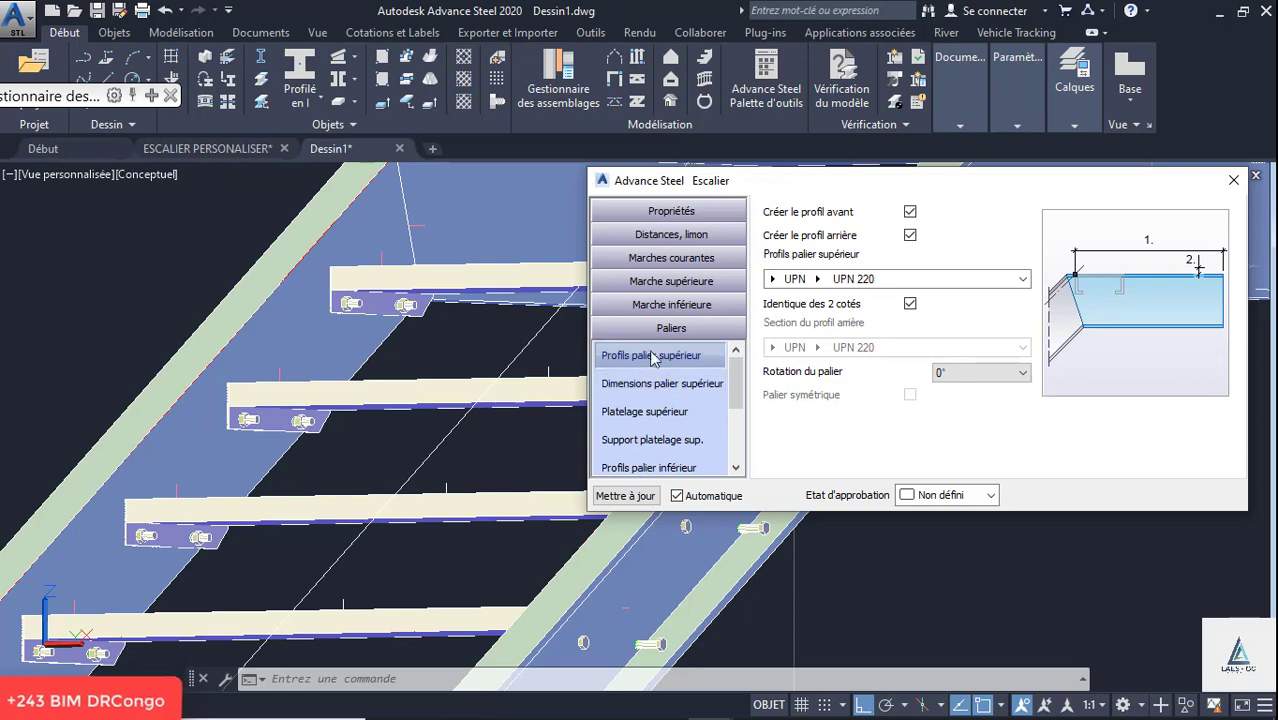
scroll(246, 314, down, 7)
scroll(352, 319, up, 3)
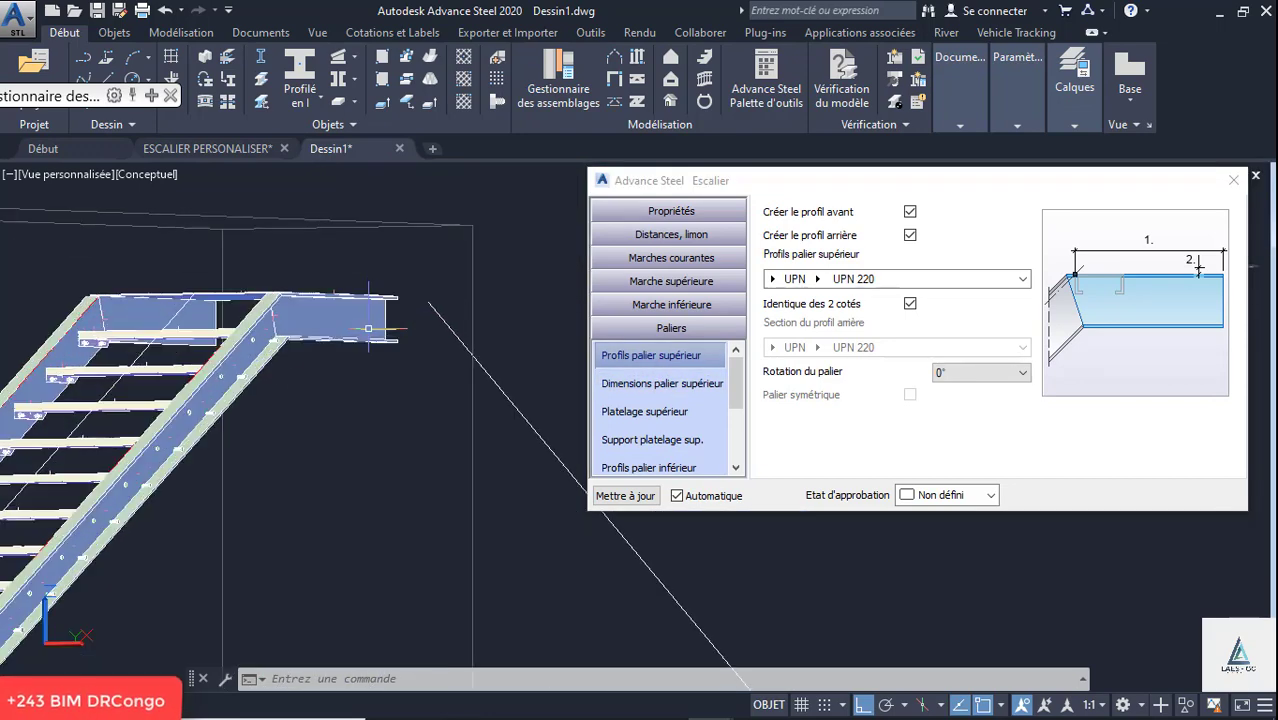
mouse_move(343, 307)
shift+middle_down()
mouse_move(339, 319)
mouse_move(551, 311)
shift+middle_up()
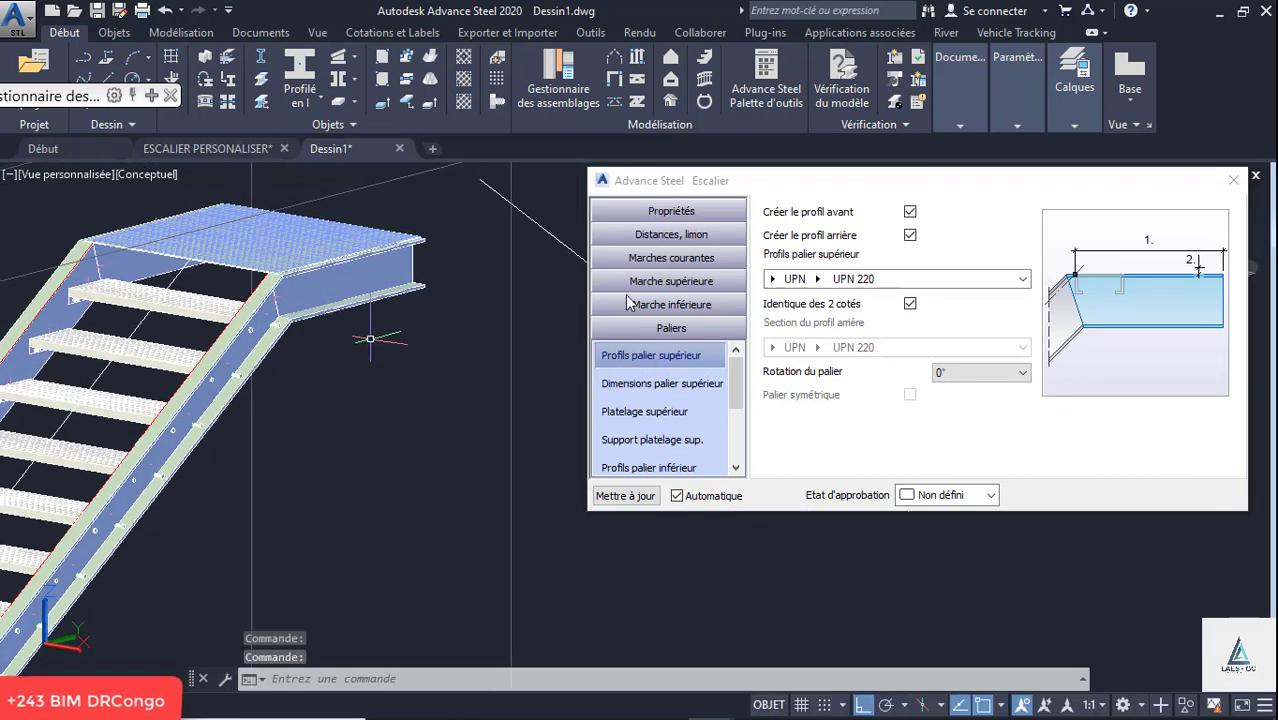
click(906, 199)
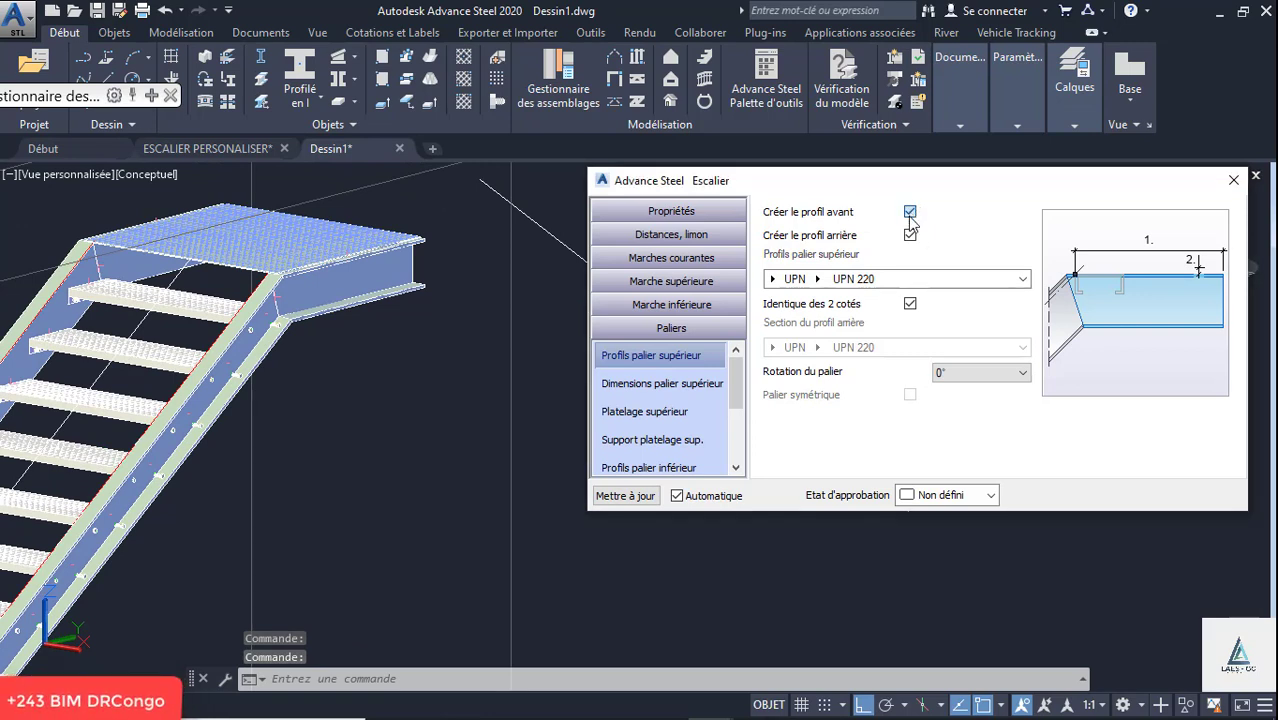
click(910, 214)
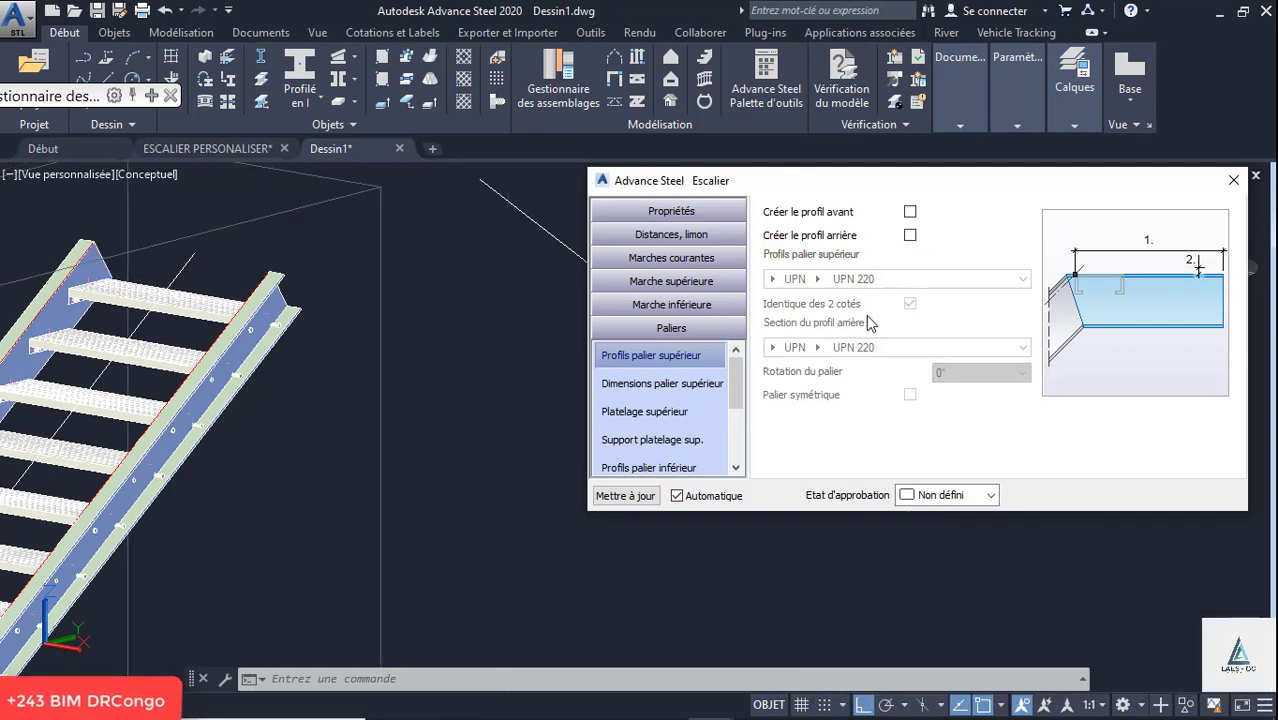
- Set the front stringer profile to UPN 240, keeping both sides identical, and inspect the stair
click(704, 213)
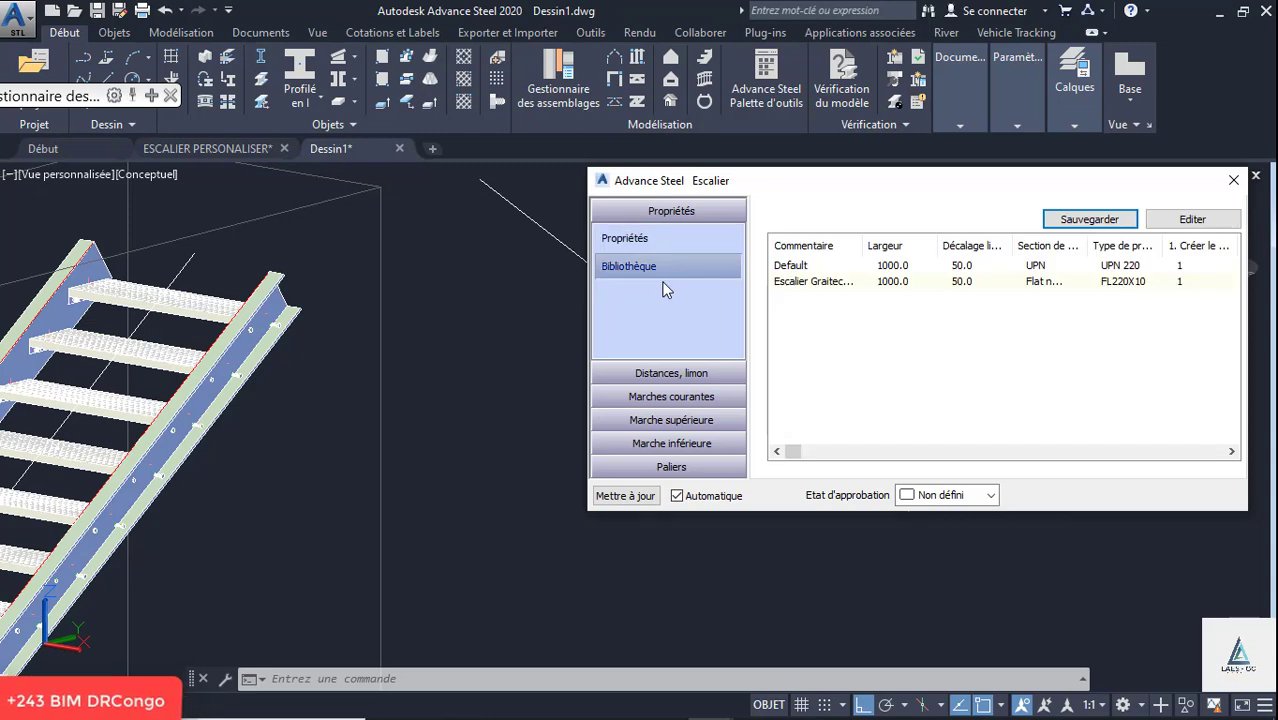
click(640, 289)
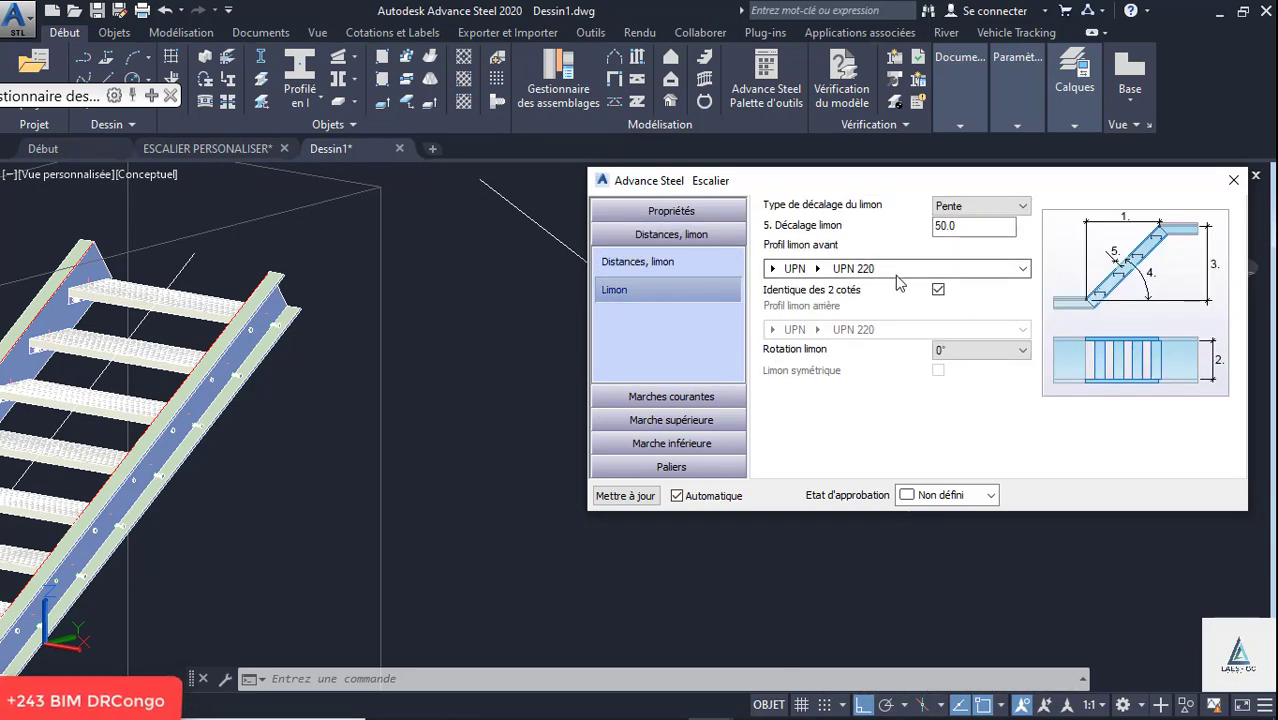
click(822, 278)
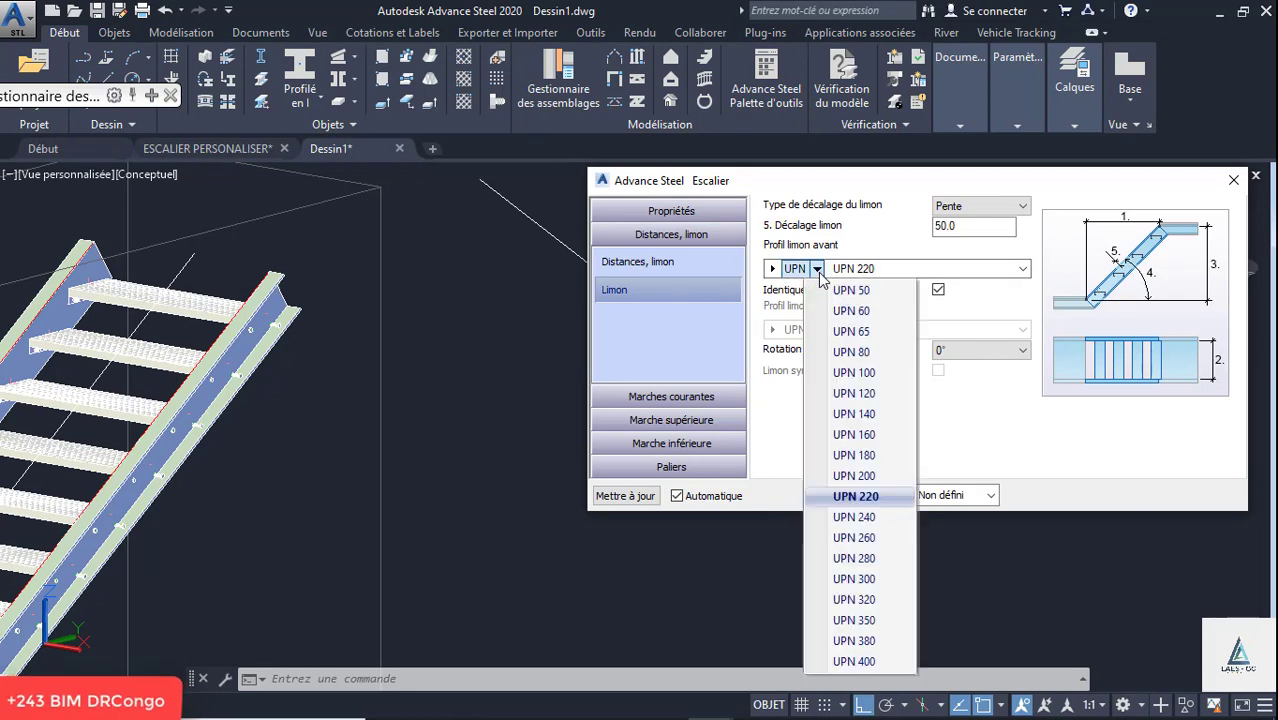
click(871, 514)
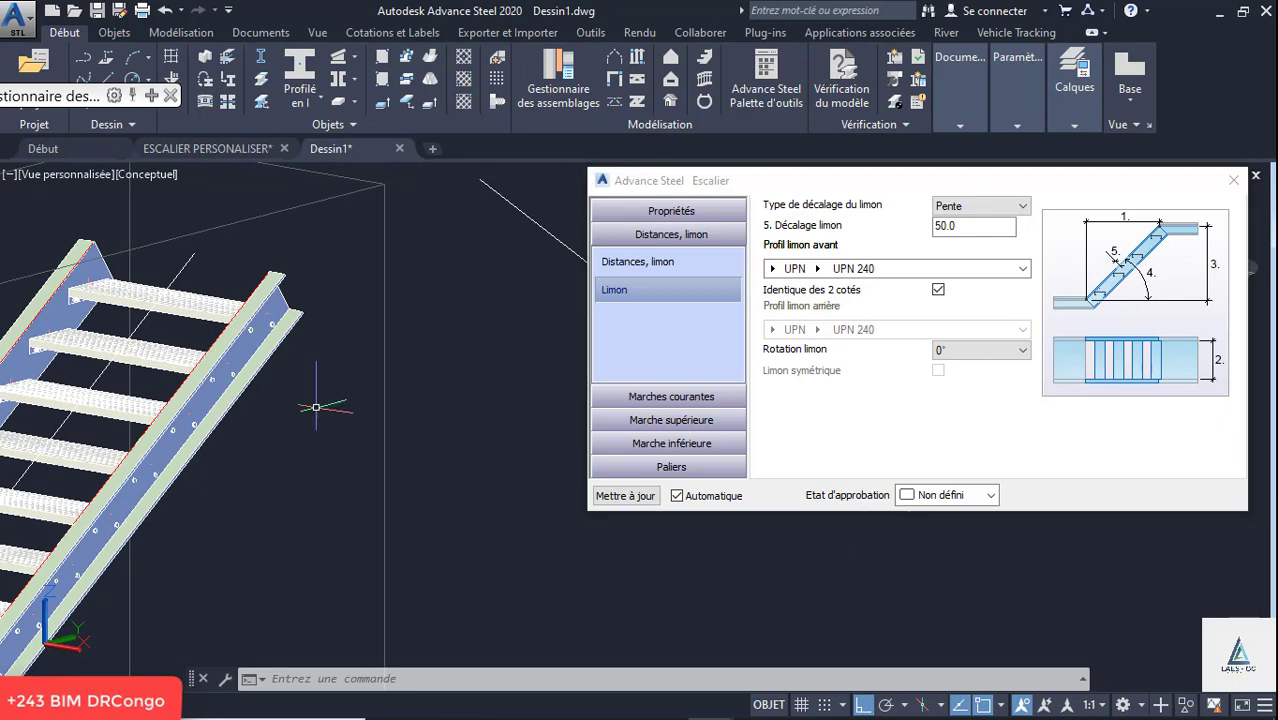
scroll(416, 337, down, 4)
scroll(363, 400, up, 5)
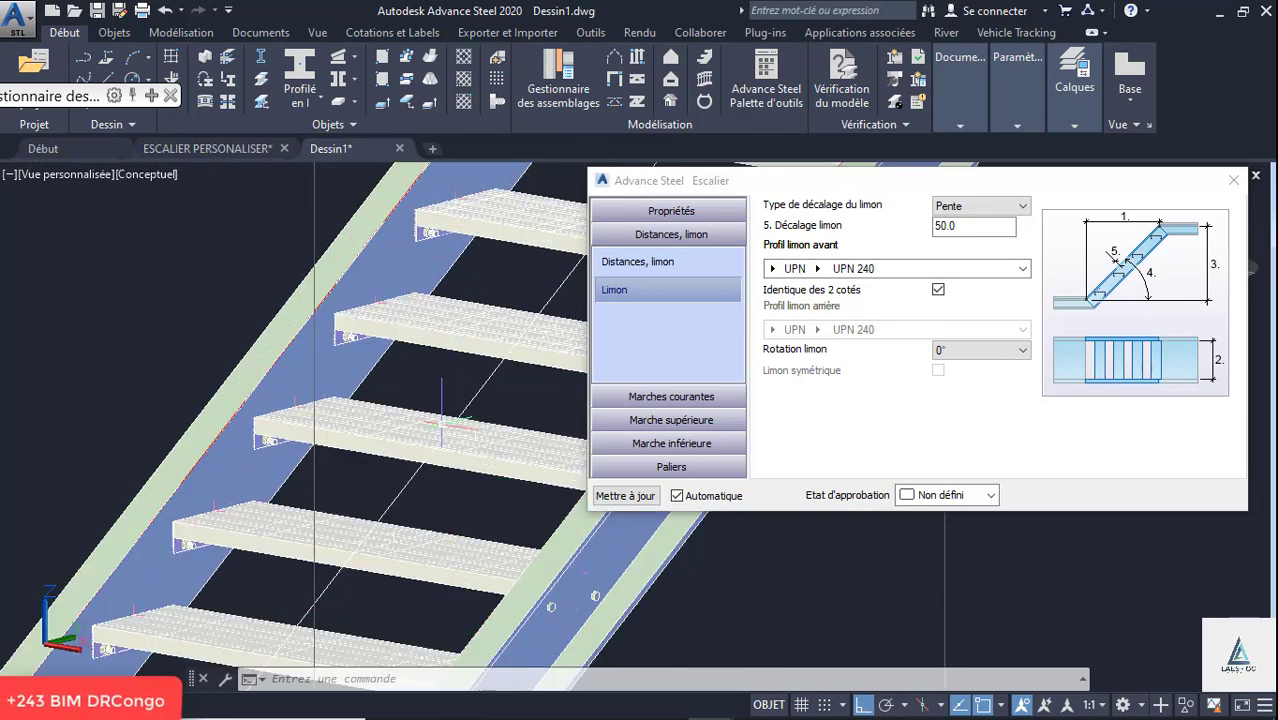
- Inspect the bolted tread brackets against the stringer and try a side height of 85 in the running treads' fixing values
scroll(330, 393, down, 3)
shift+middle_drag(320, 372, 403, 408)
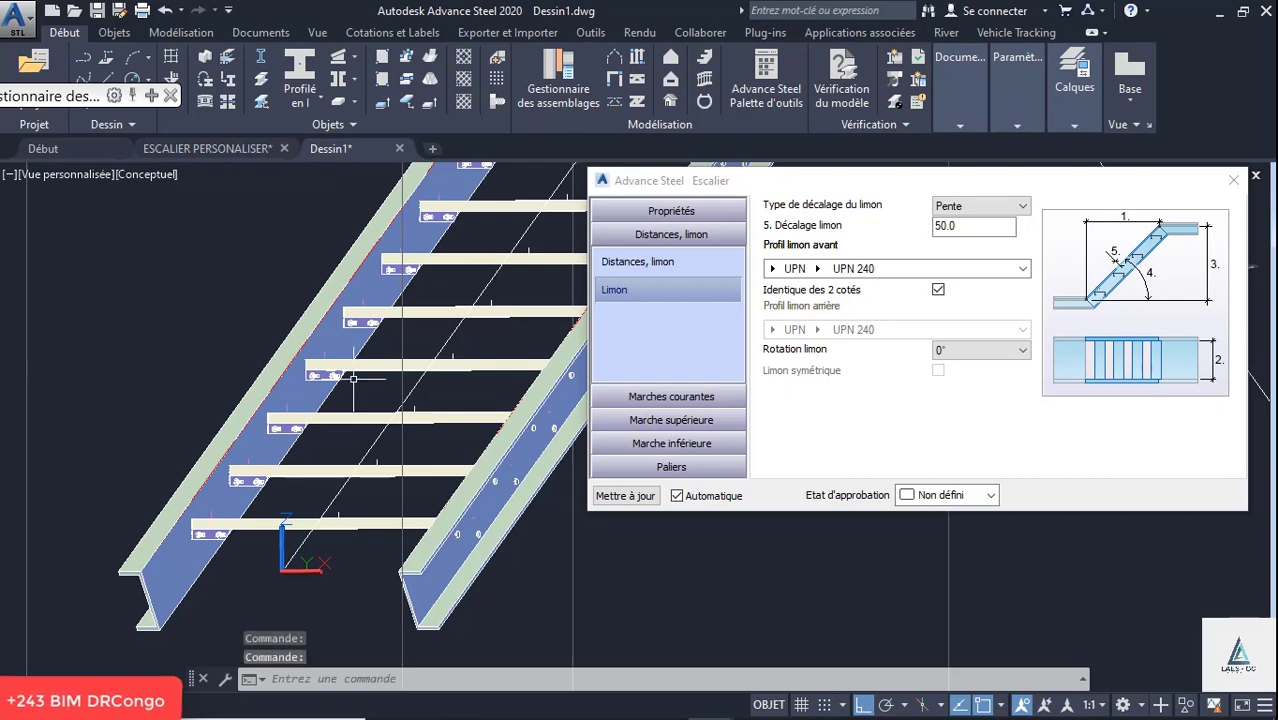
scroll(349, 378, up, 5)
shift+middle_drag(335, 358, 310, 348)
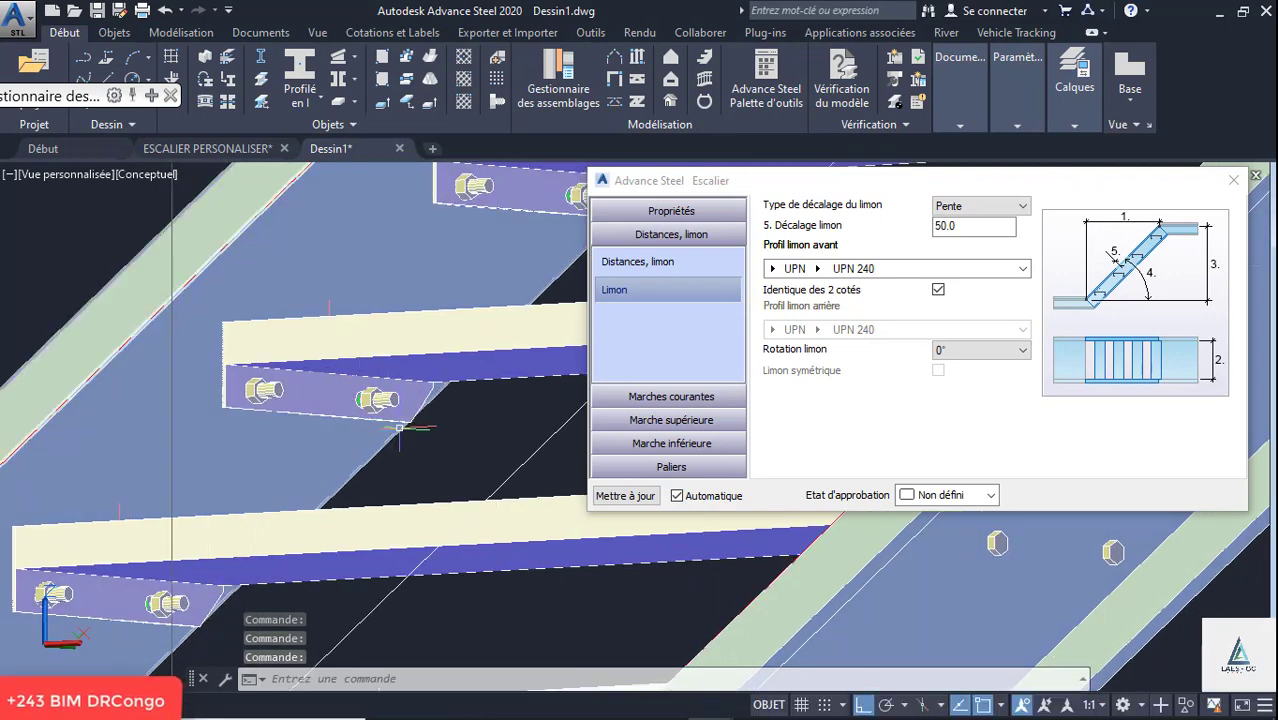
scroll(422, 429, up, 4)
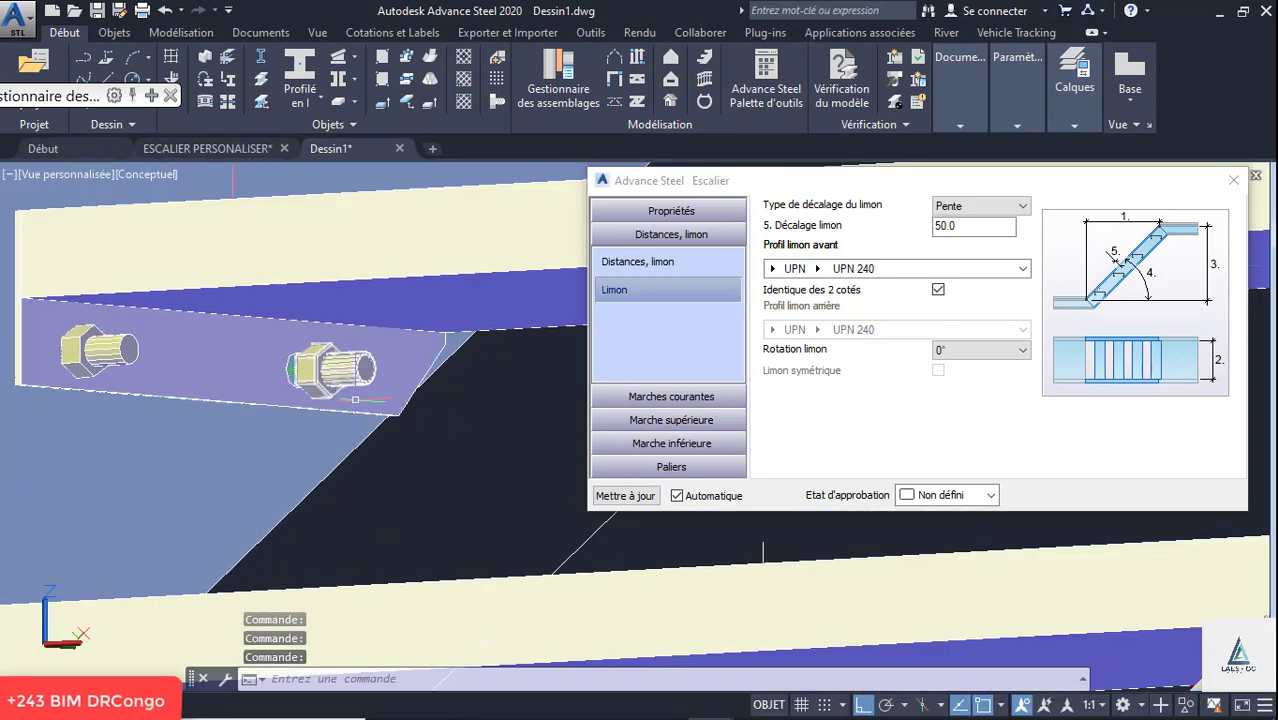
click(651, 397)
click(650, 313)
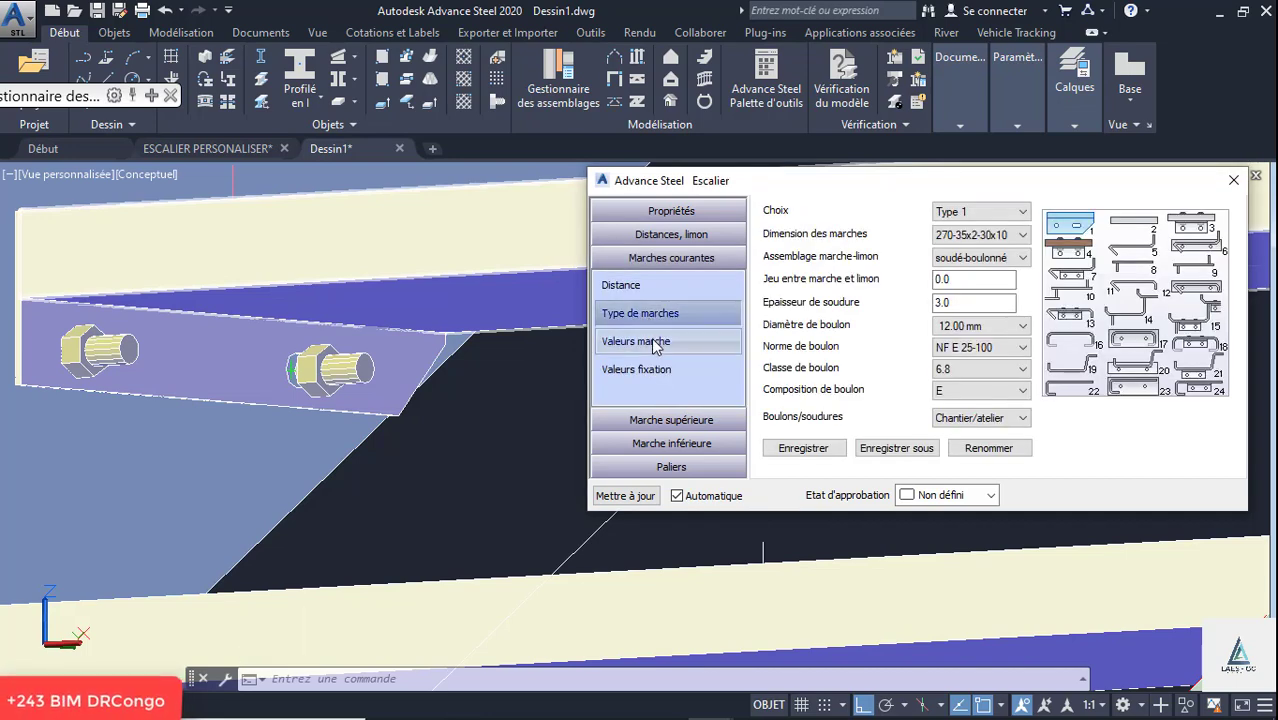
click(665, 342)
click(660, 369)
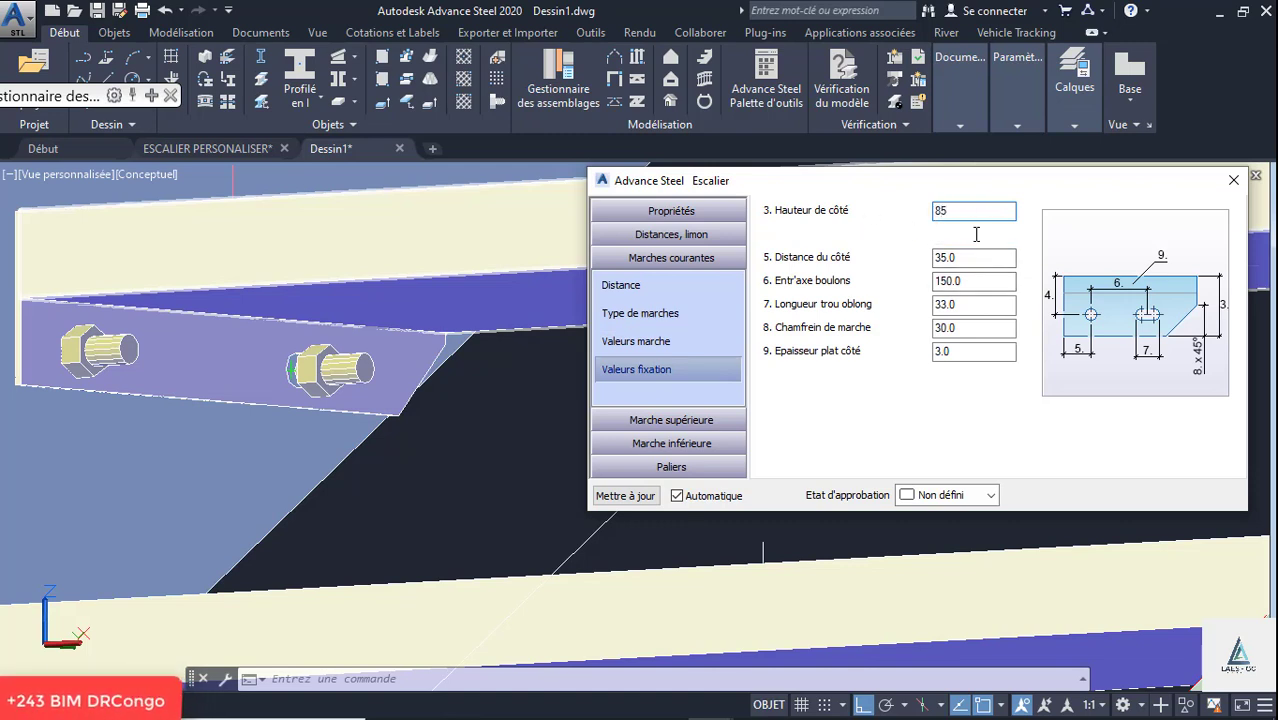
click(977, 234)
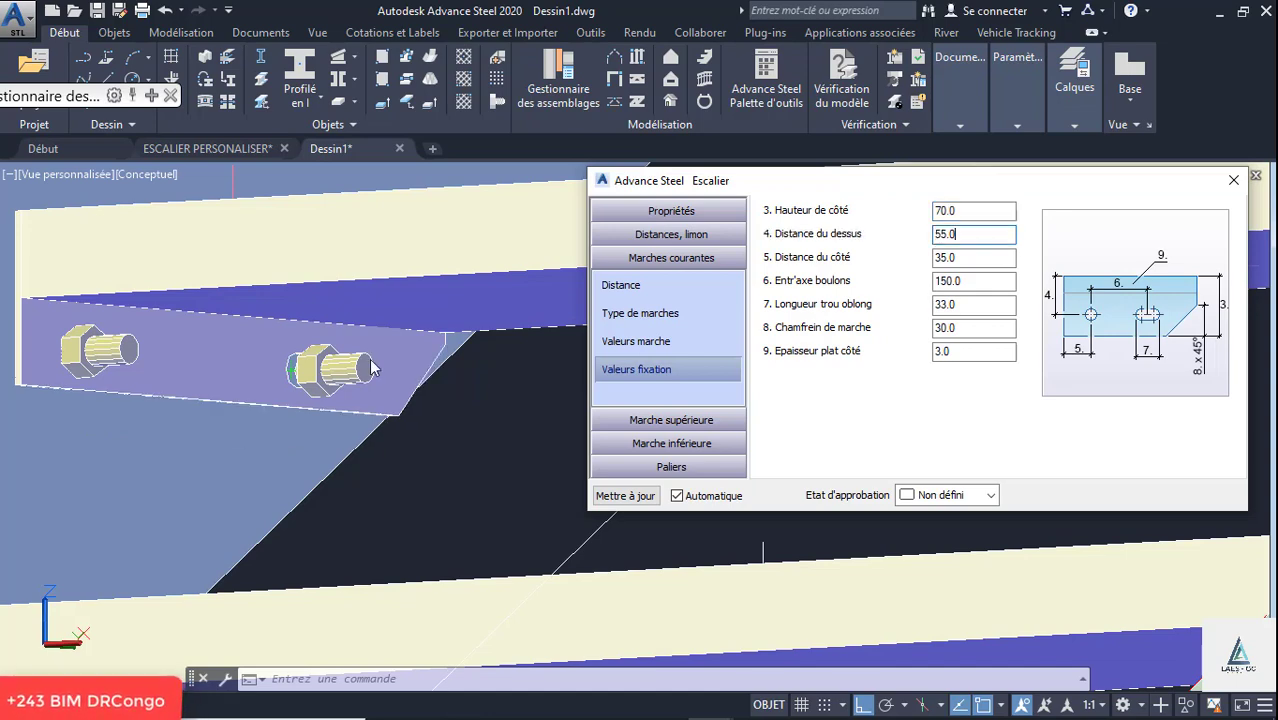
- Examine the whole flight from several views and close the stair's properties
scroll(269, 366, down, 10)
scroll(354, 318, down, 3)
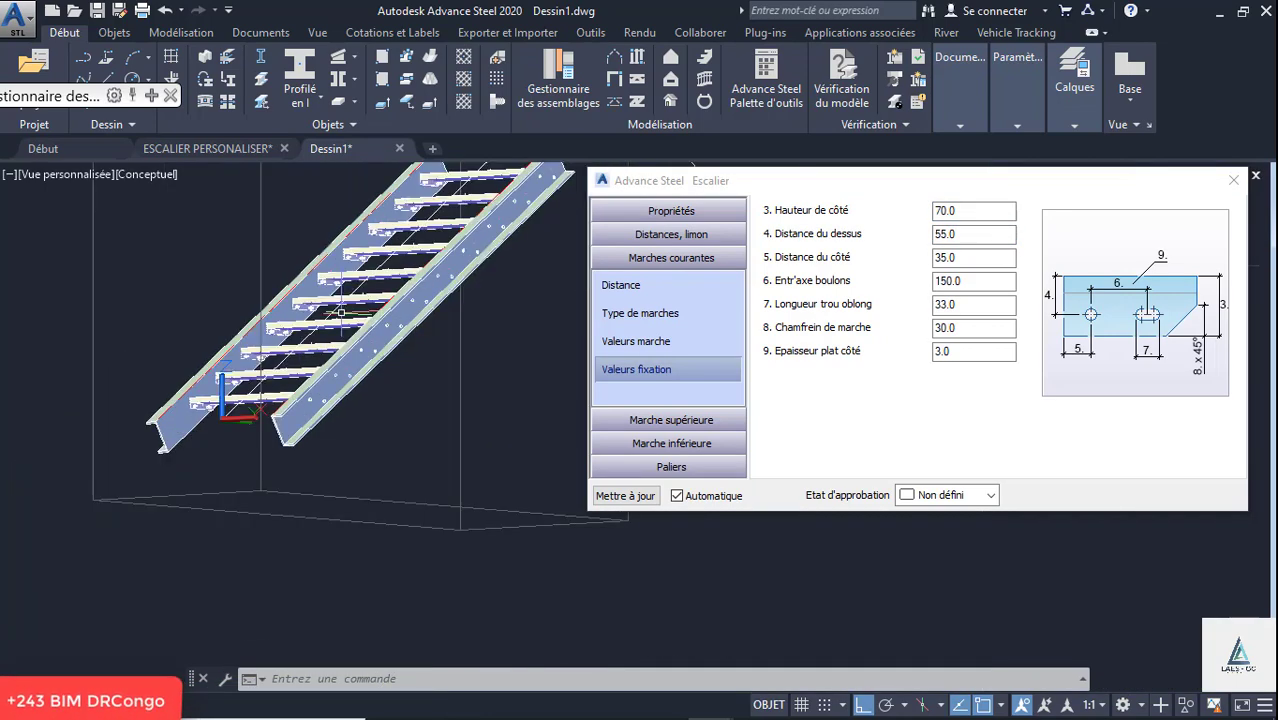
shift+middle_drag(354, 318, 331, 359)
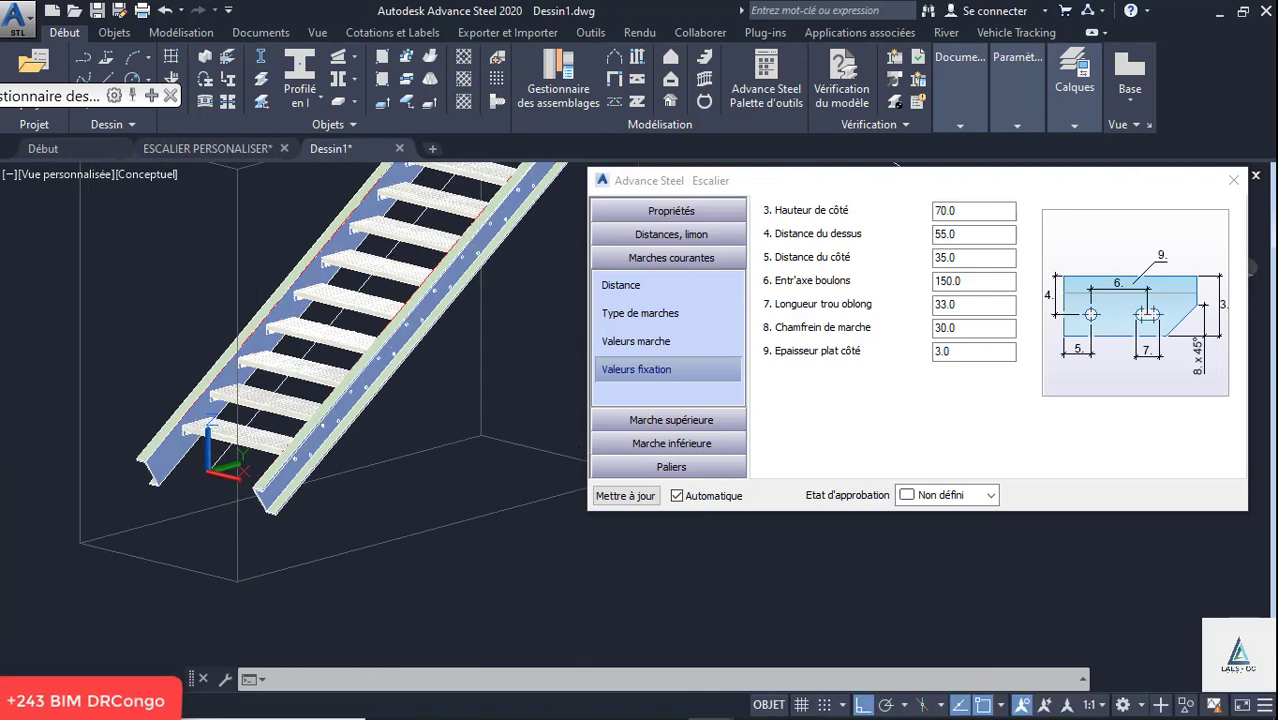
middle_drag(251, 176, 234, 442)
scroll(234, 442, down, 3)
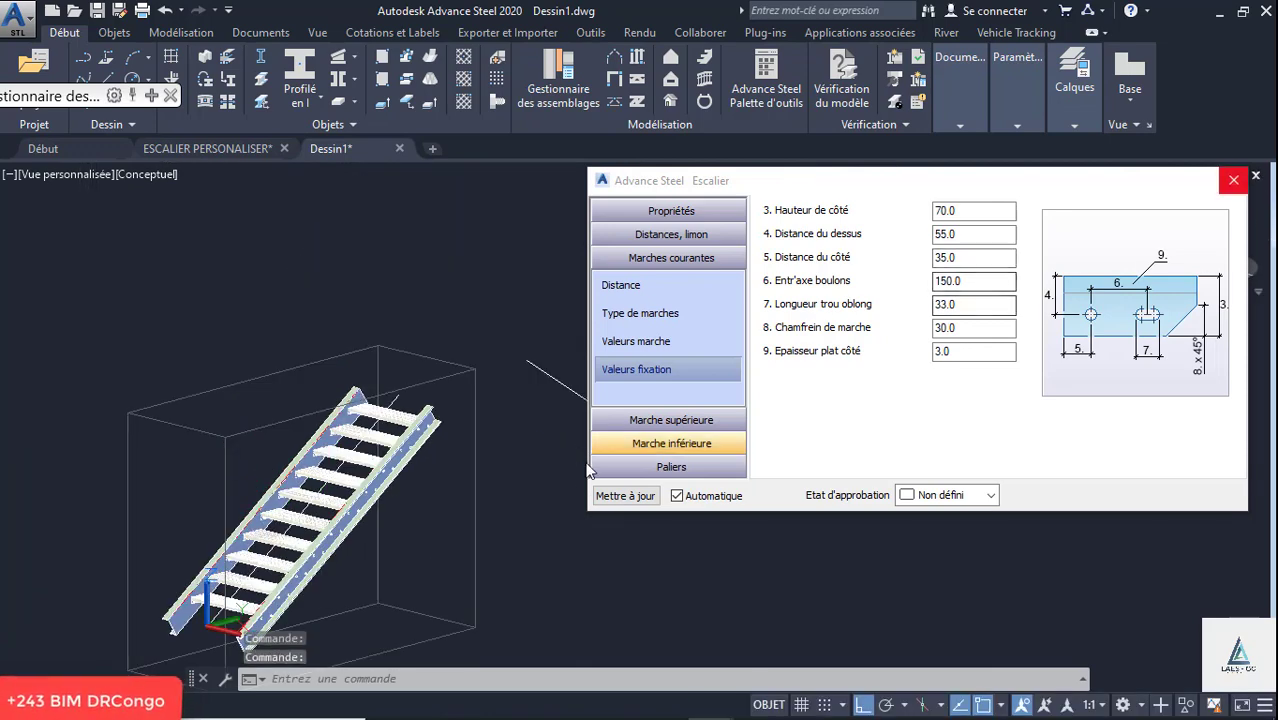
click(440, 472)
click(478, 496)
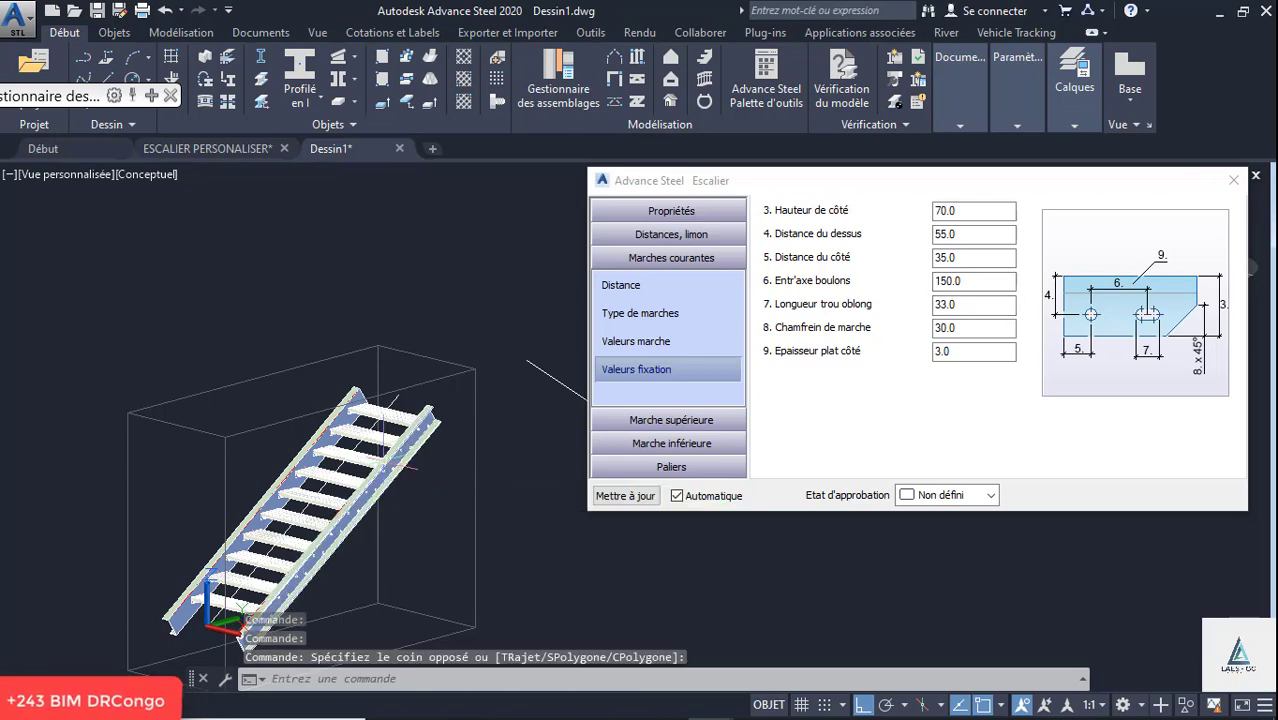
scroll(378, 444, up, 5)
scroll(267, 387, down, 5)
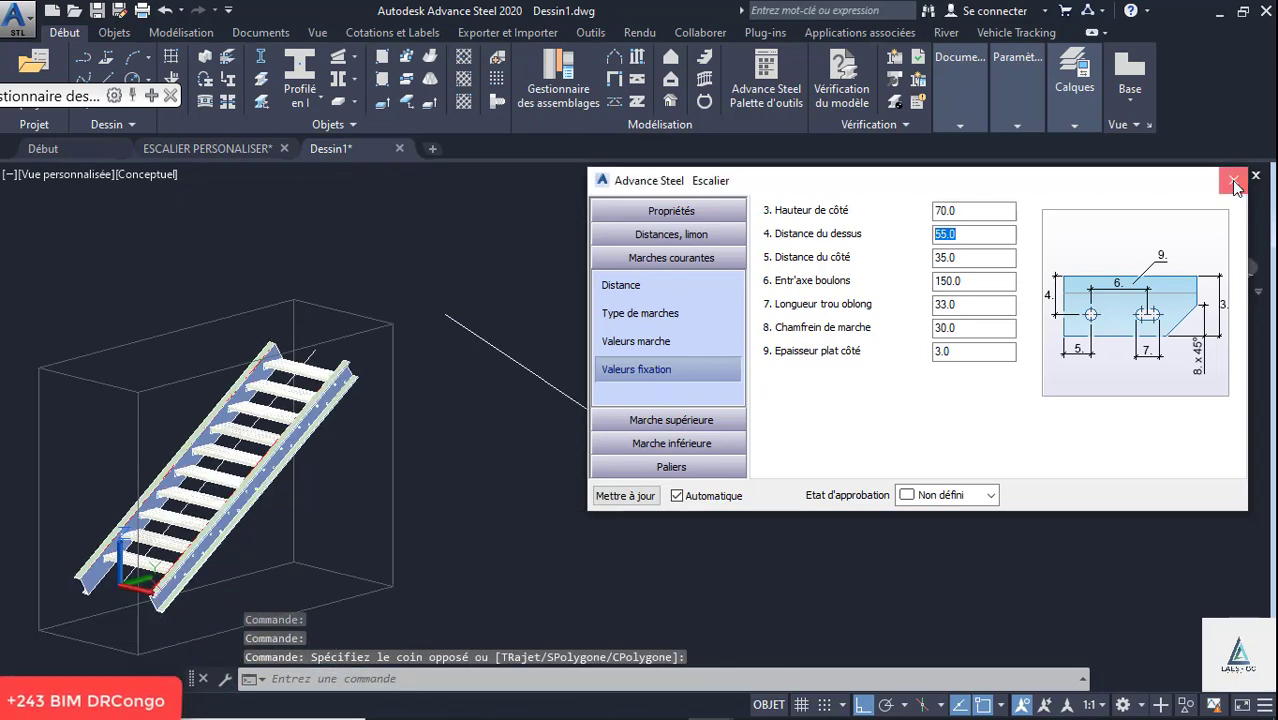
click(1233, 180)
- Select the first flight's stair connection as the source for a connection transfer
scroll(513, 328, down, 2)
scroll(465, 363, up, 2)
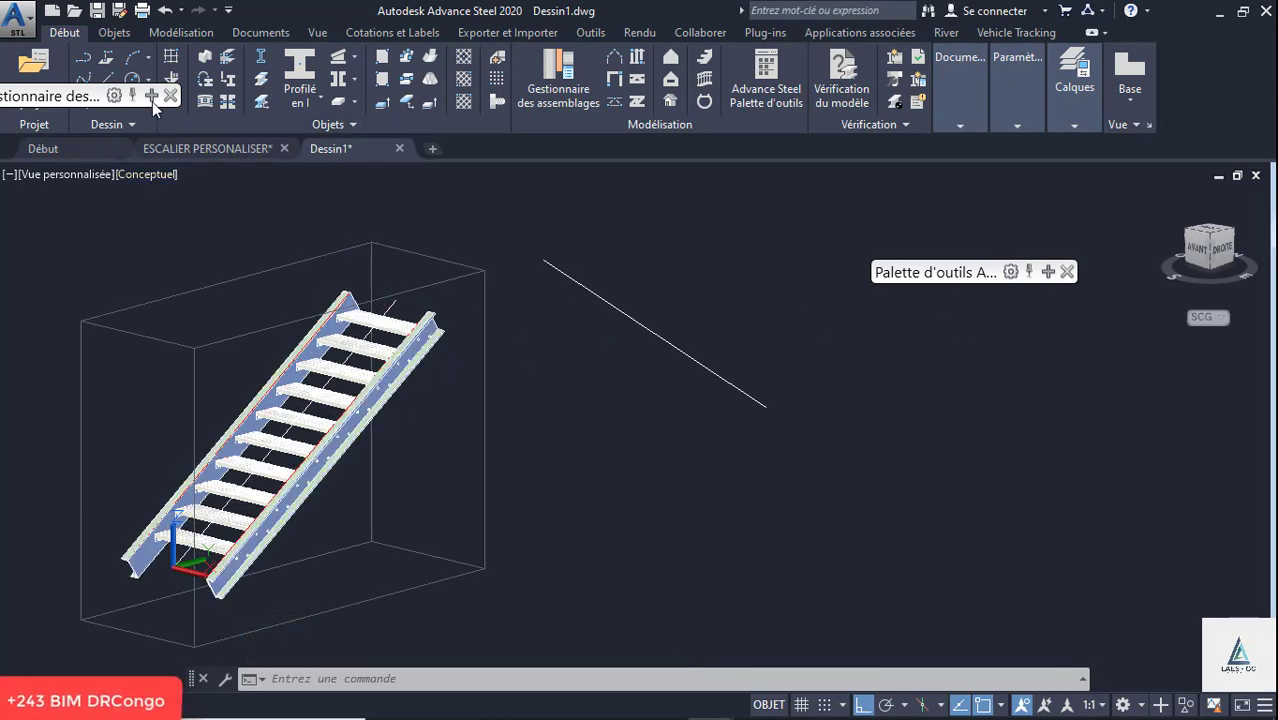
click(1047, 272)
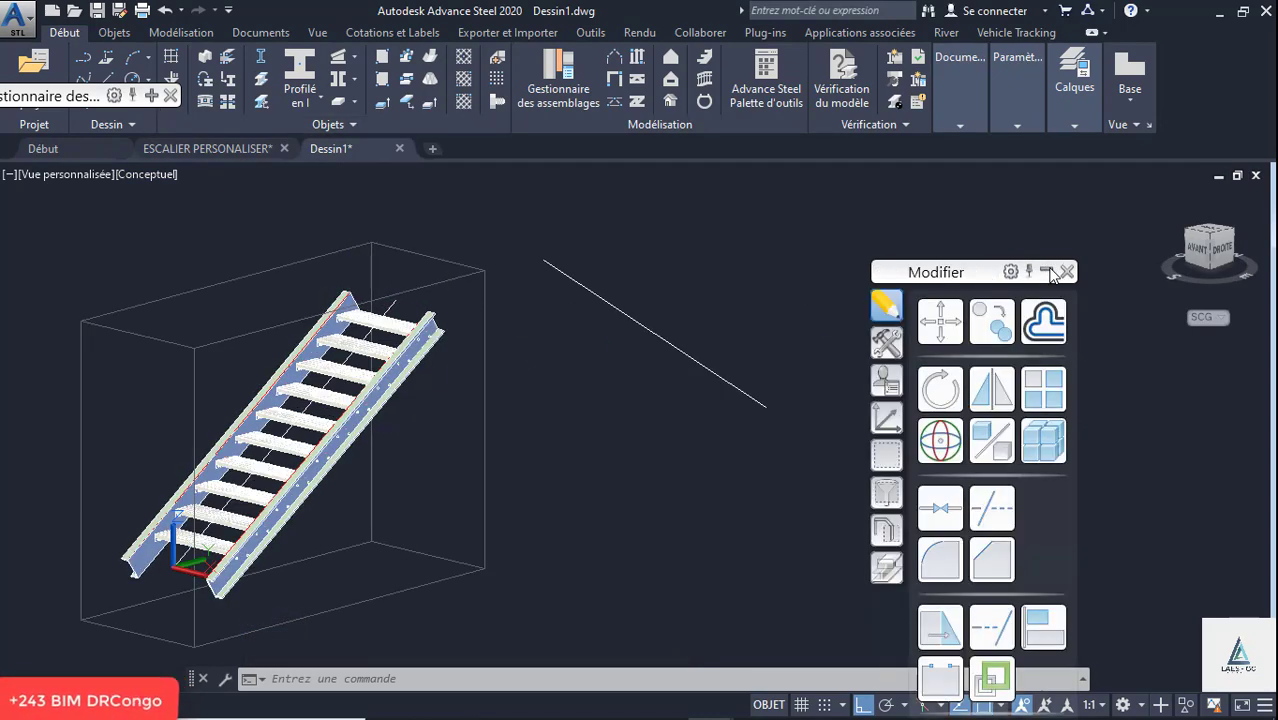
click(886, 343)
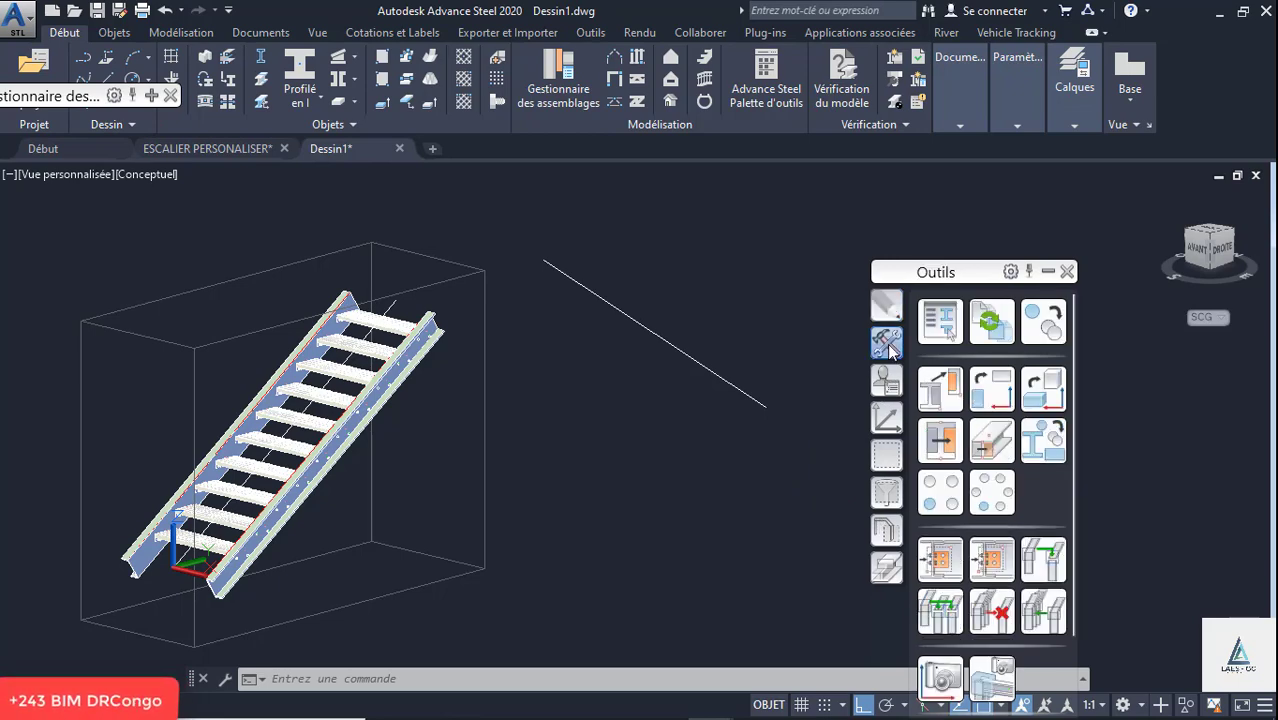
click(950, 558)
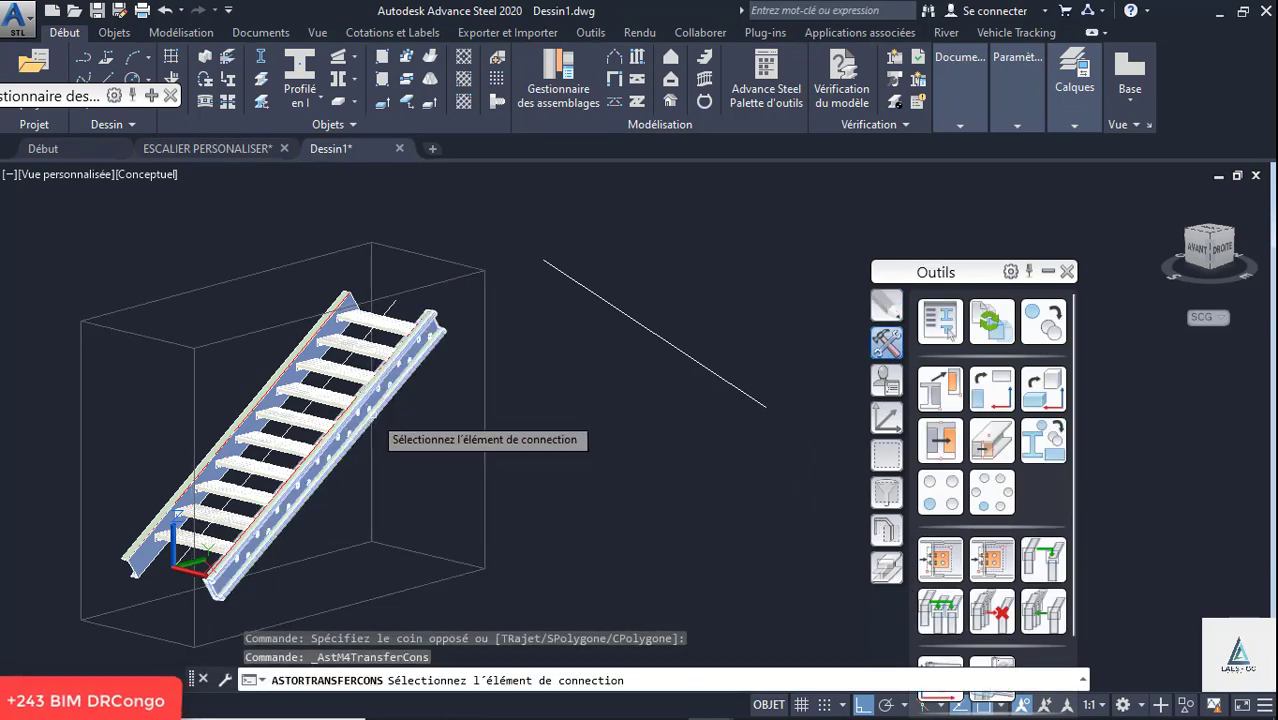
click(372, 415)
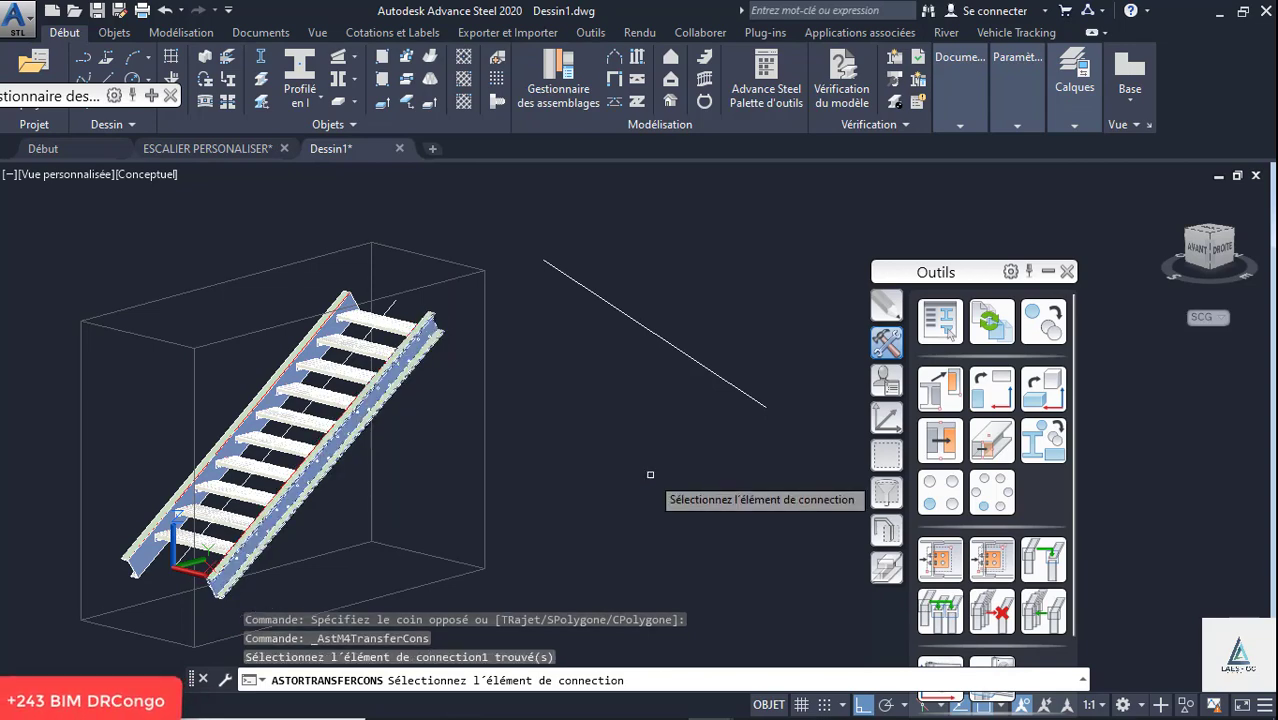
key(Return)
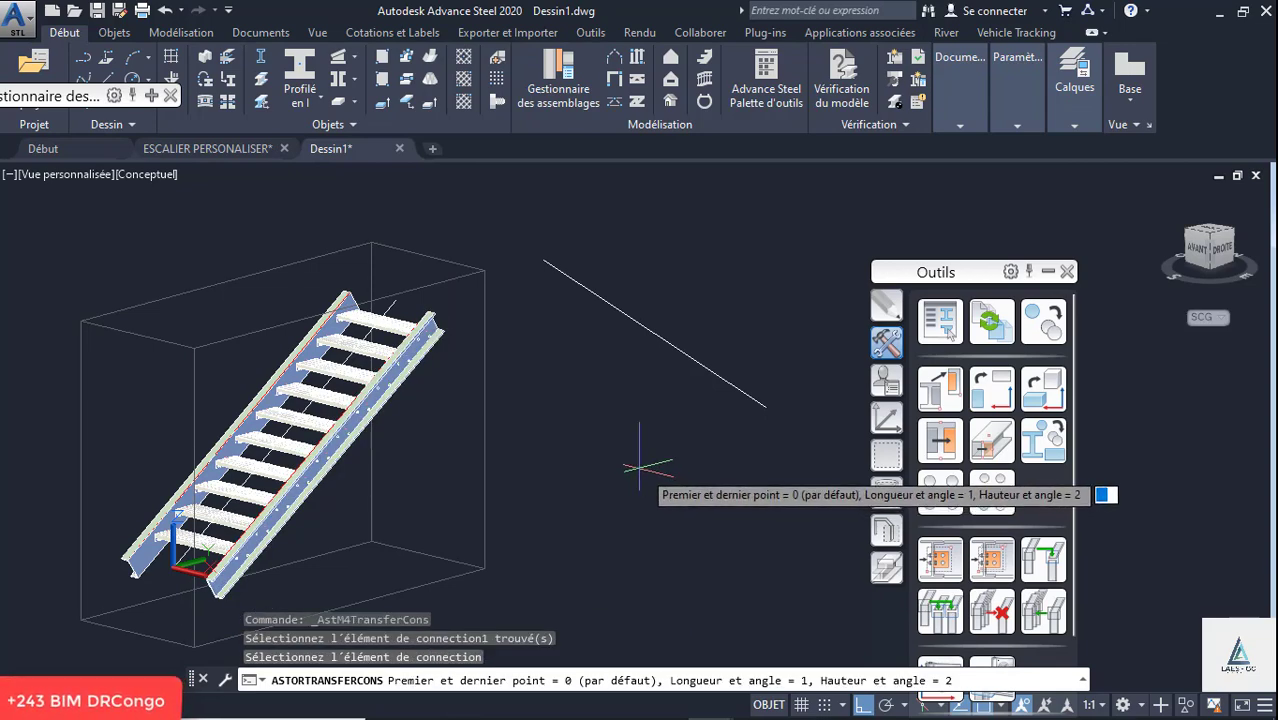
- Transfer the stair onto the second guide line by its first and last points, from lower to upper end, with middle alignment
scroll(458, 425, down, 2)
scroll(585, 436, up, 3)
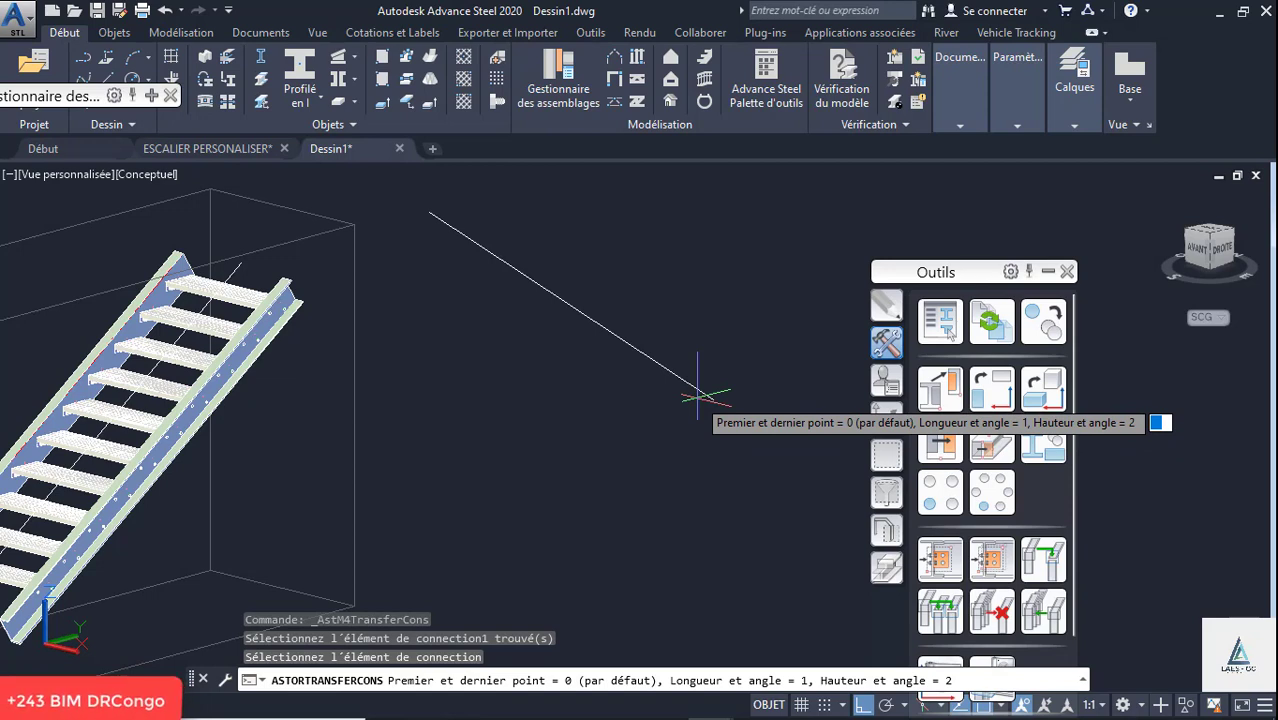
key(Return)
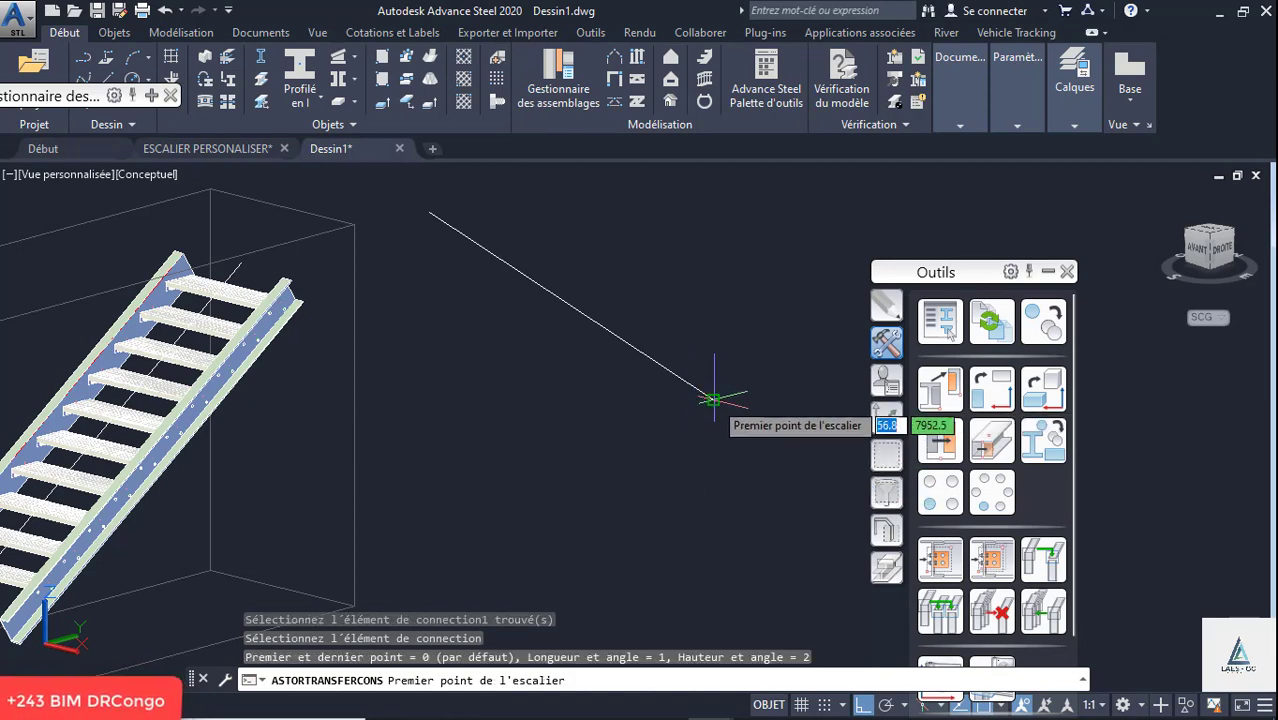
click(713, 400)
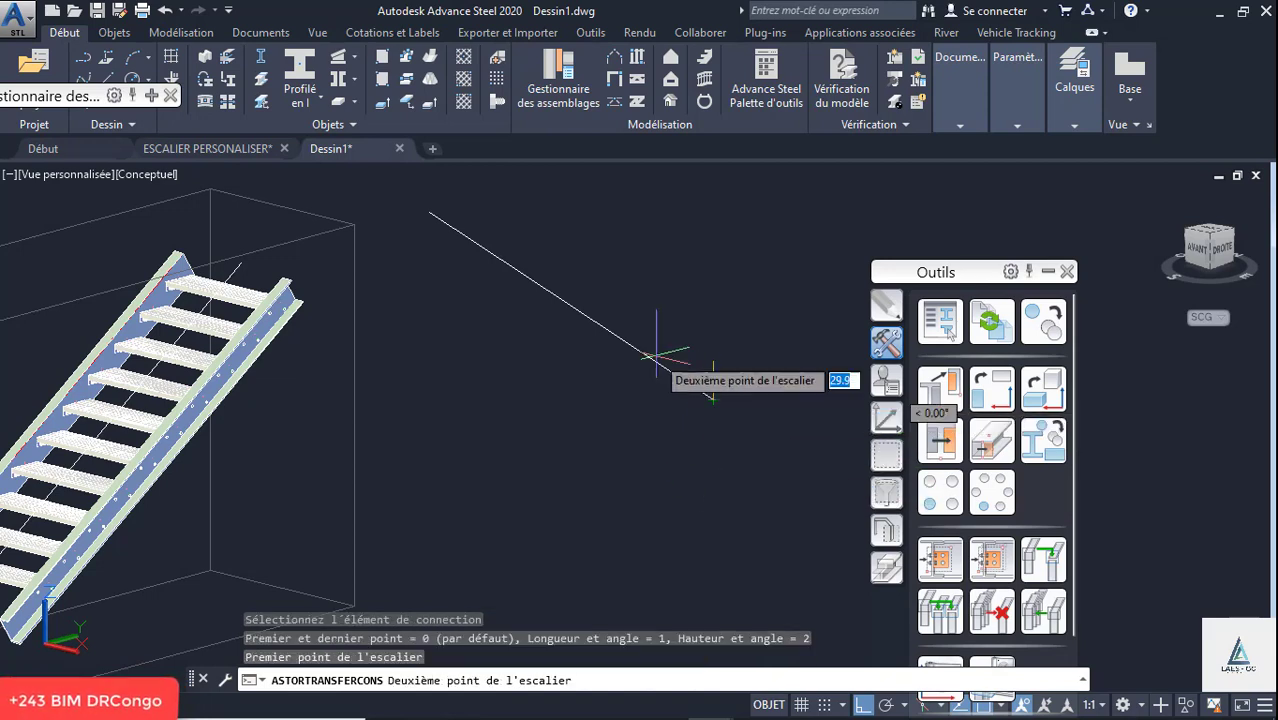
click(432, 211)
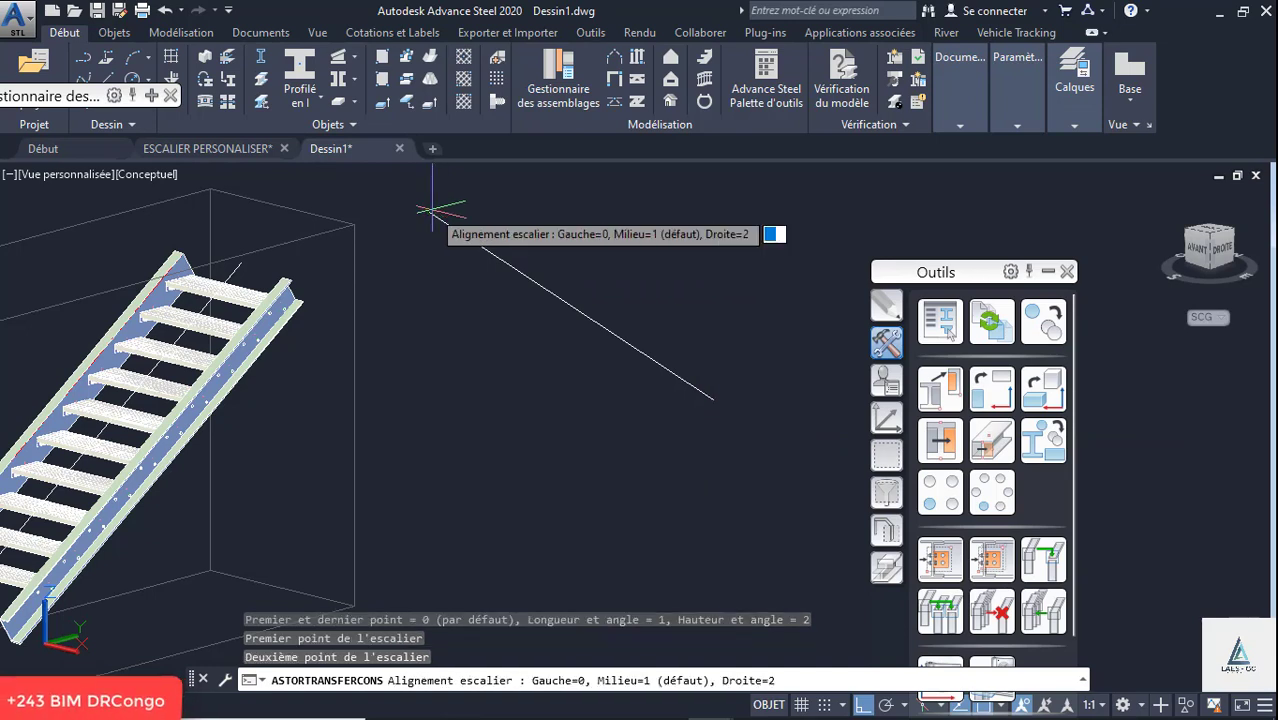
key(Return)
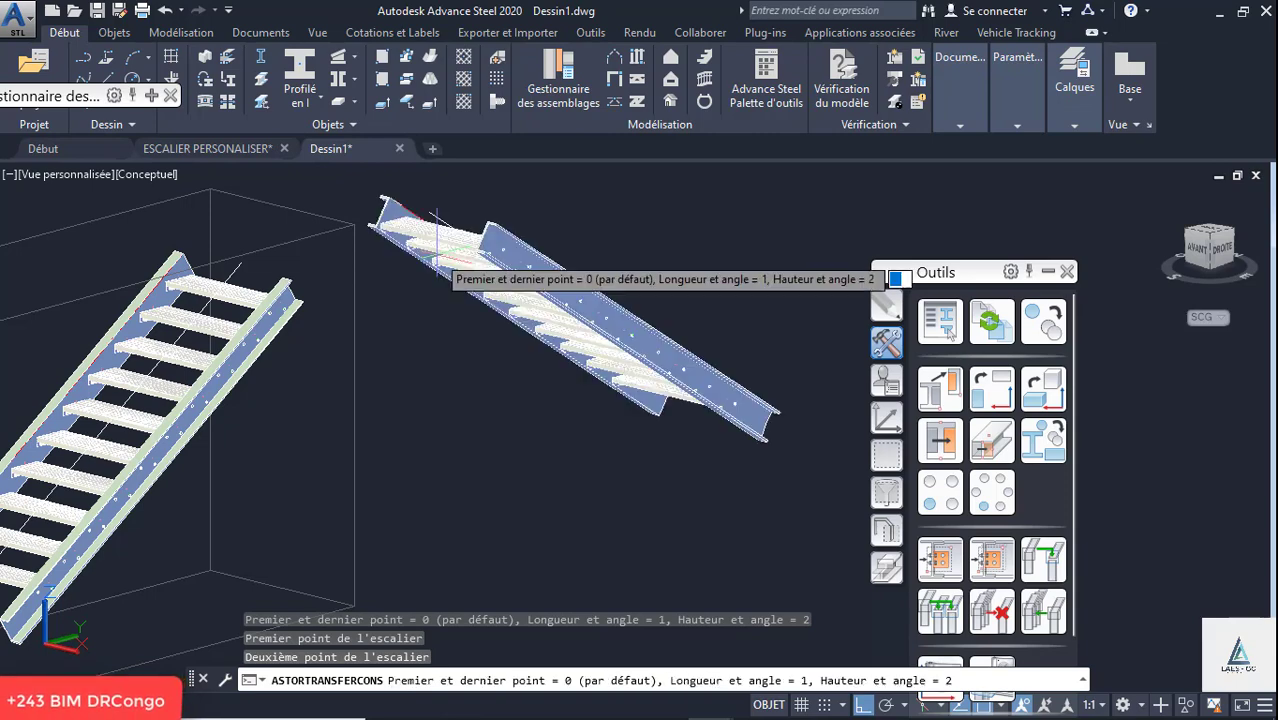
scroll(537, 357, down, 4)
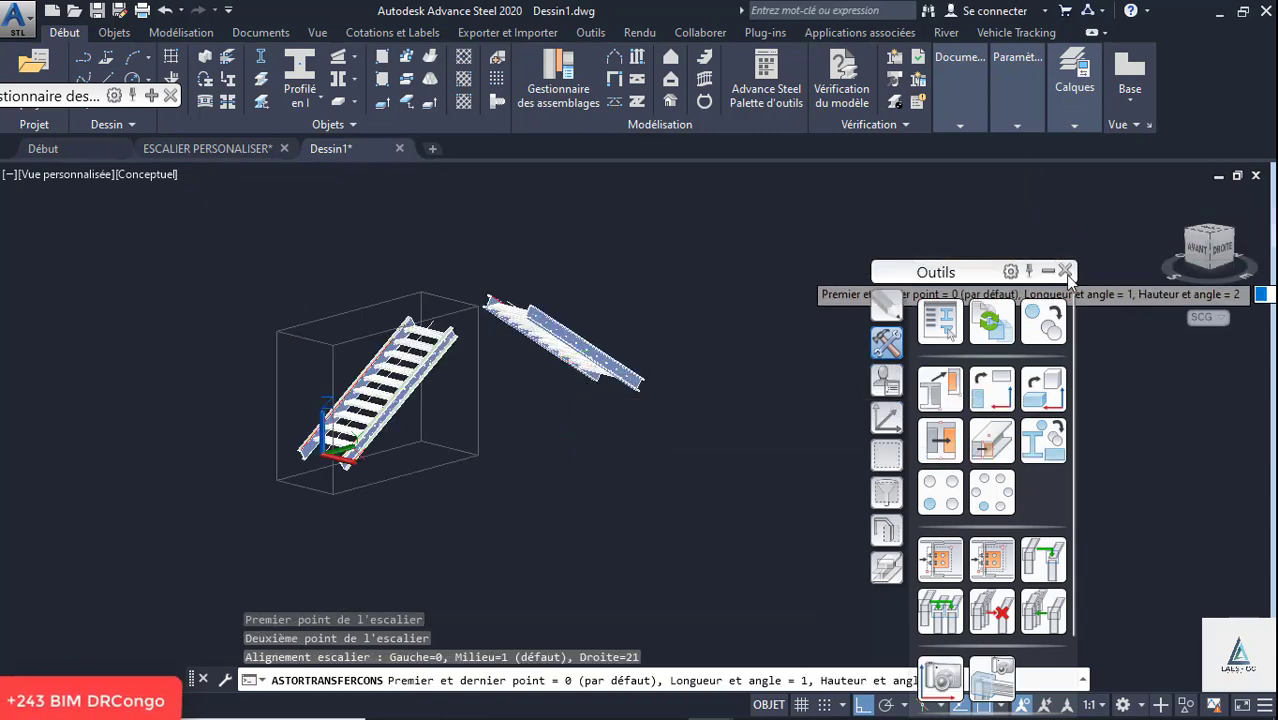
click(1066, 271)
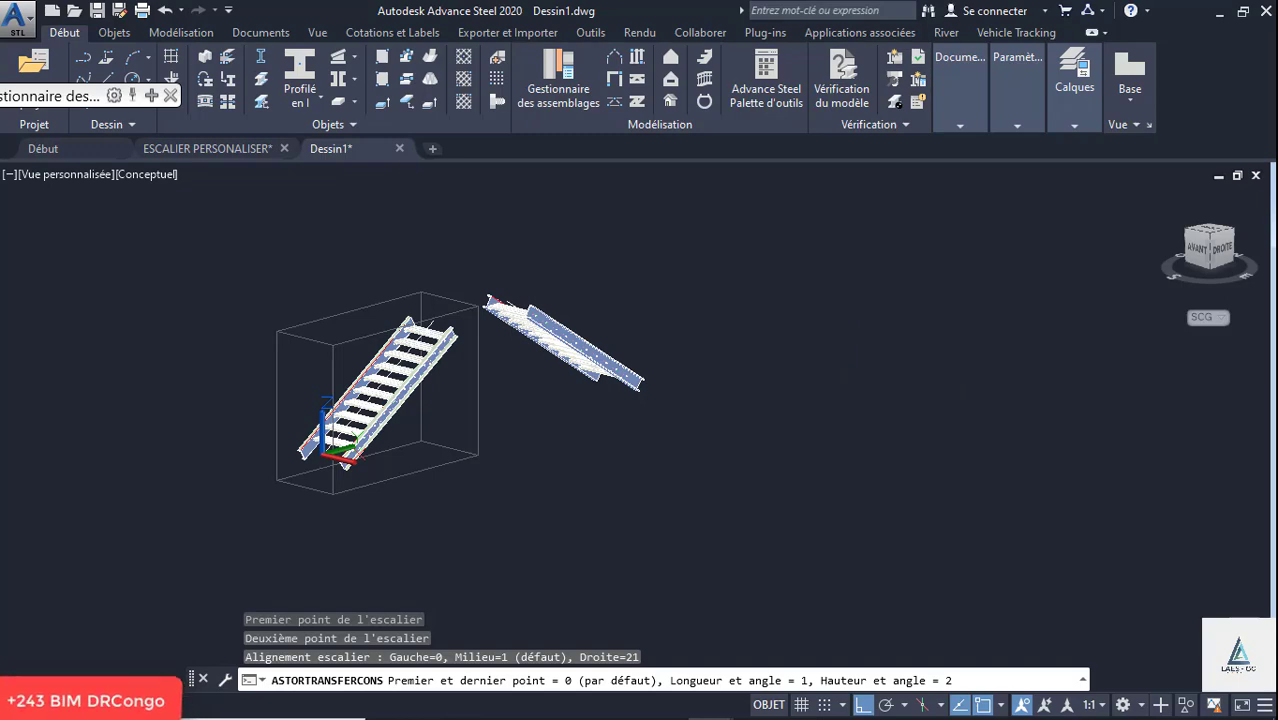
key(Escape)
- Create a U-section beam joining the upper ends of the two flights' far stringers
scroll(384, 292, up, 2)
shift+middle_drag(389, 322, 376, 397)
scroll(449, 322, up, 3)
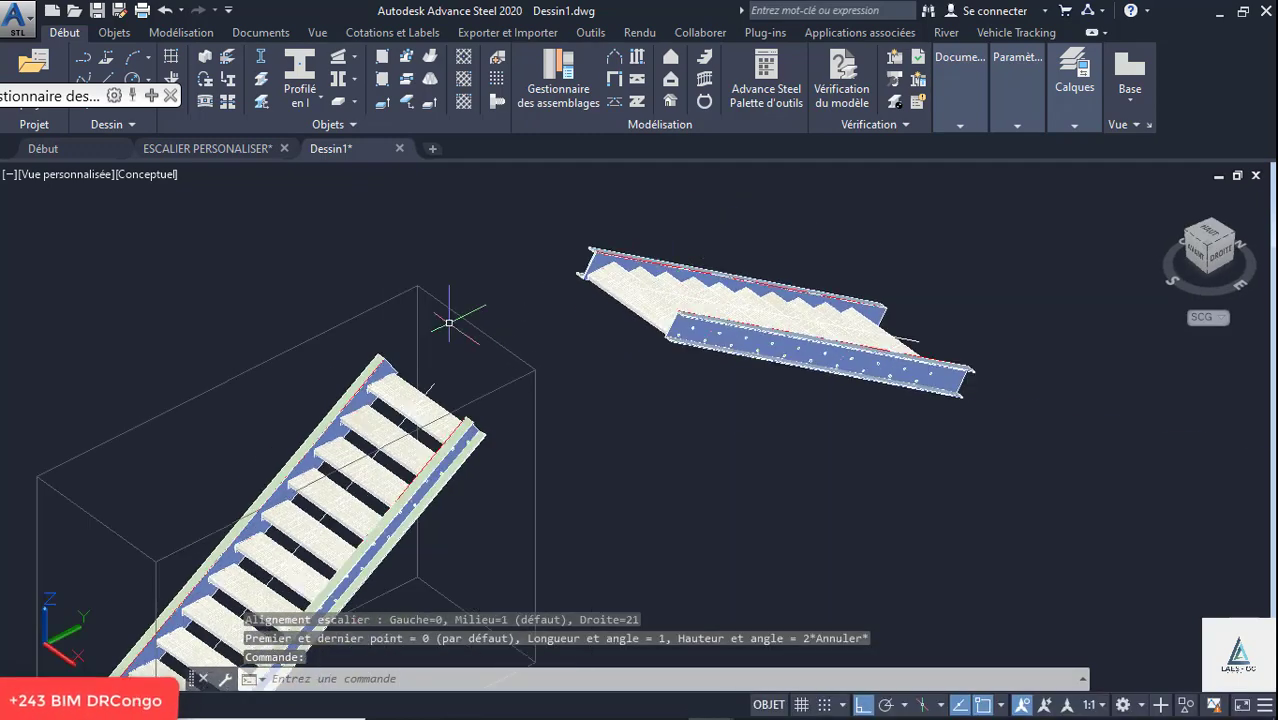
click(312, 100)
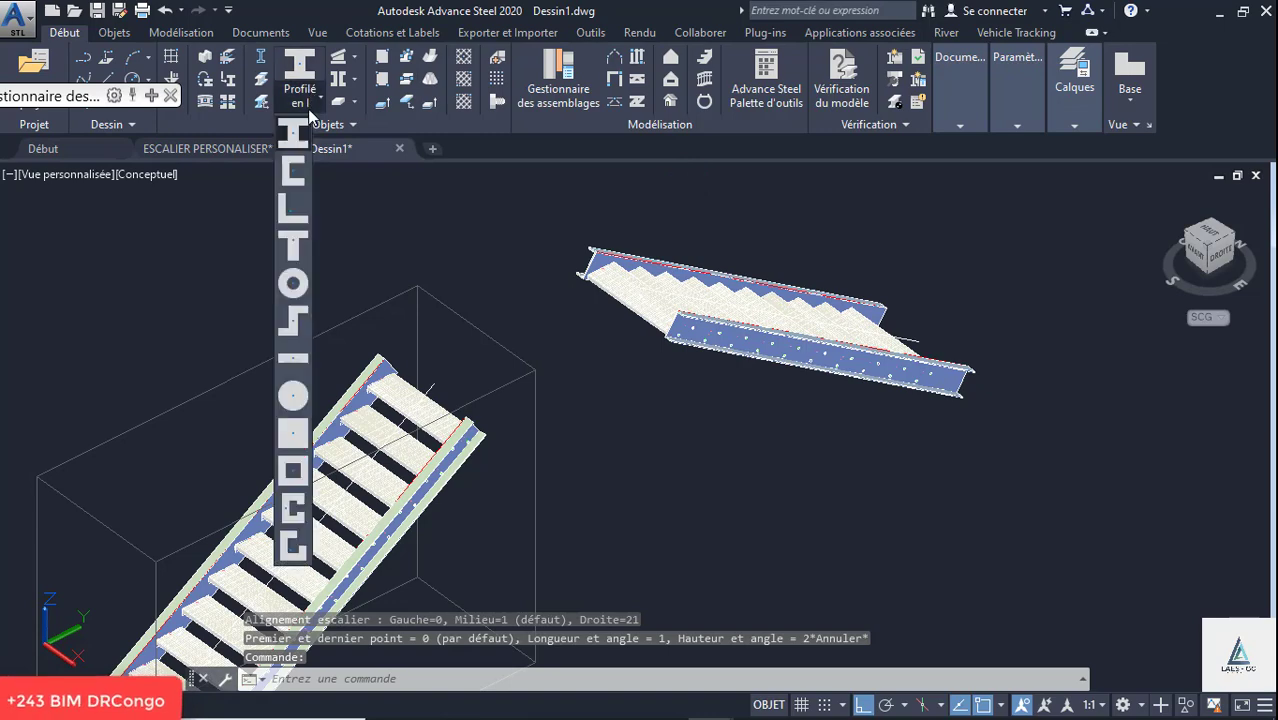
click(294, 174)
scroll(456, 357, up, 2)
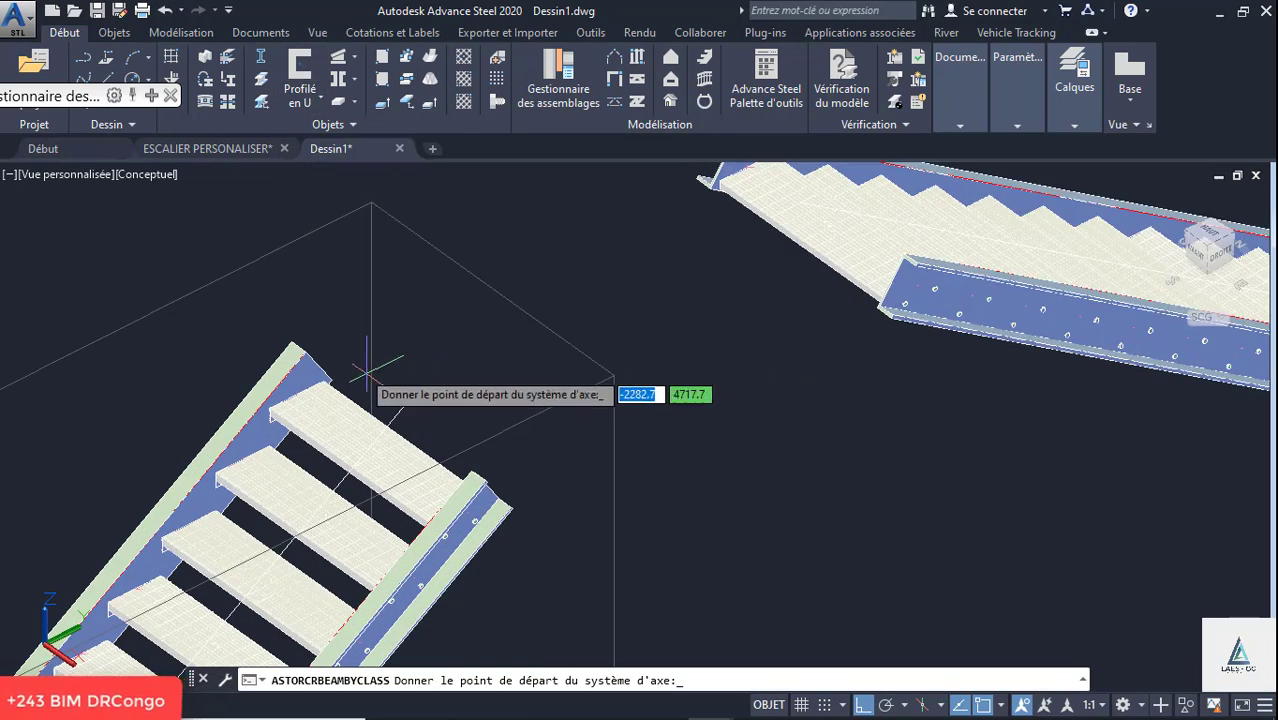
scroll(298, 410, down, 1)
scroll(292, 368, up, 2)
scroll(296, 365, down, 1)
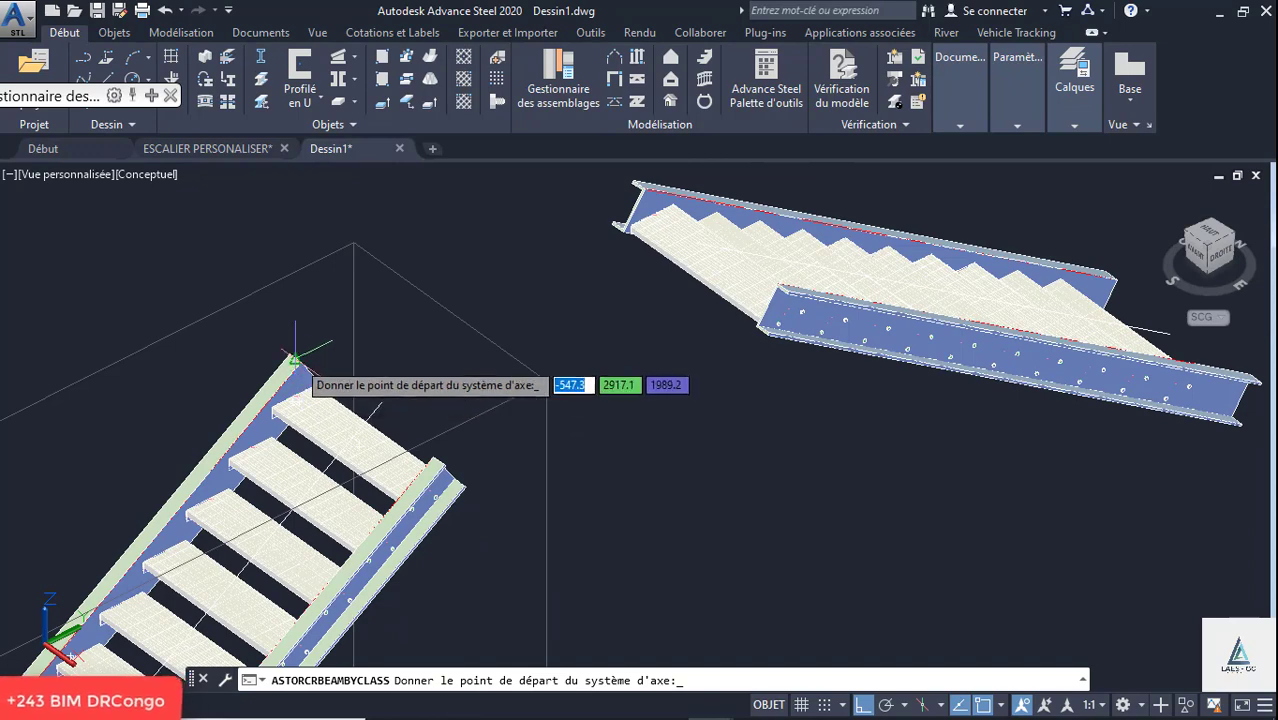
click(298, 362)
scroll(648, 205, up, 2)
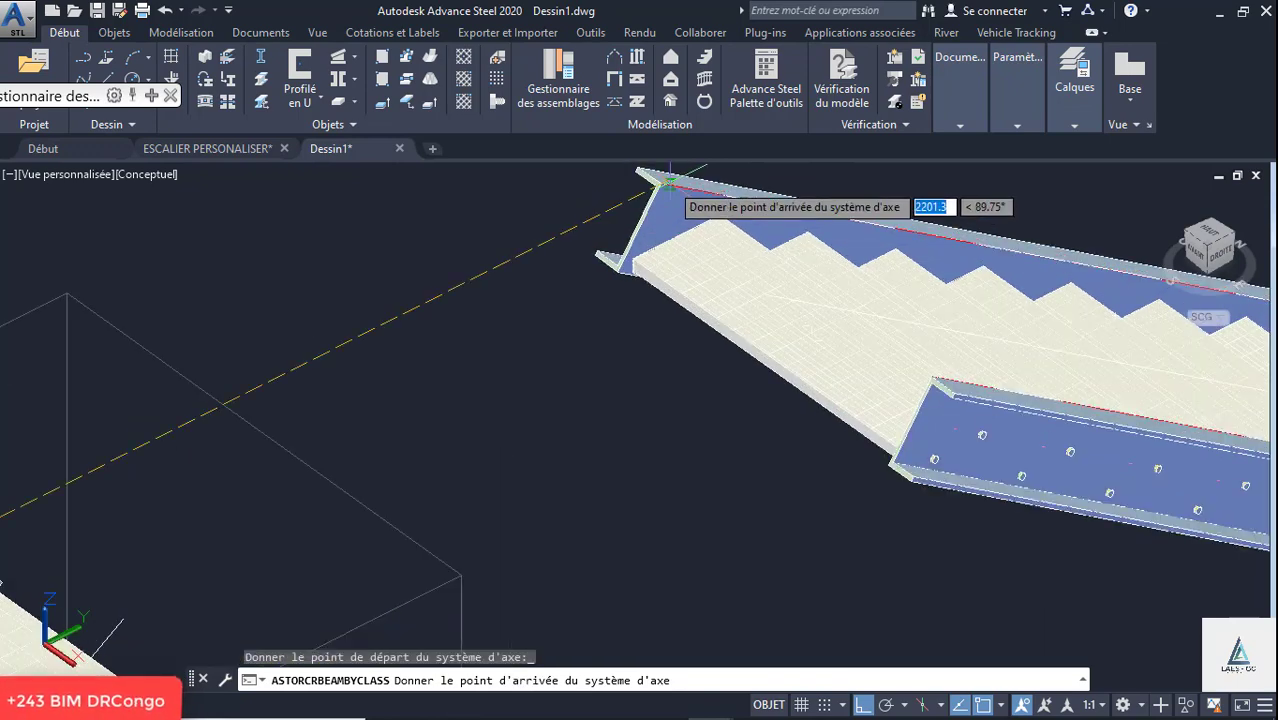
click(660, 182)
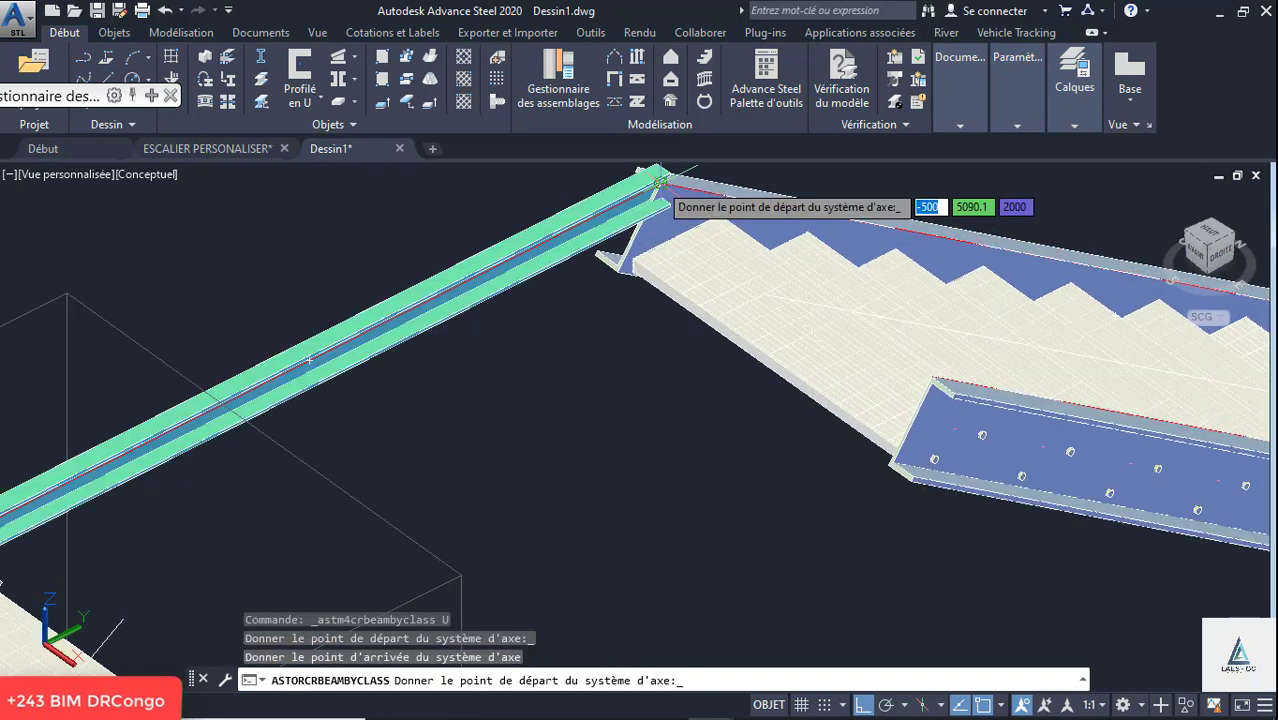
key(Escape)
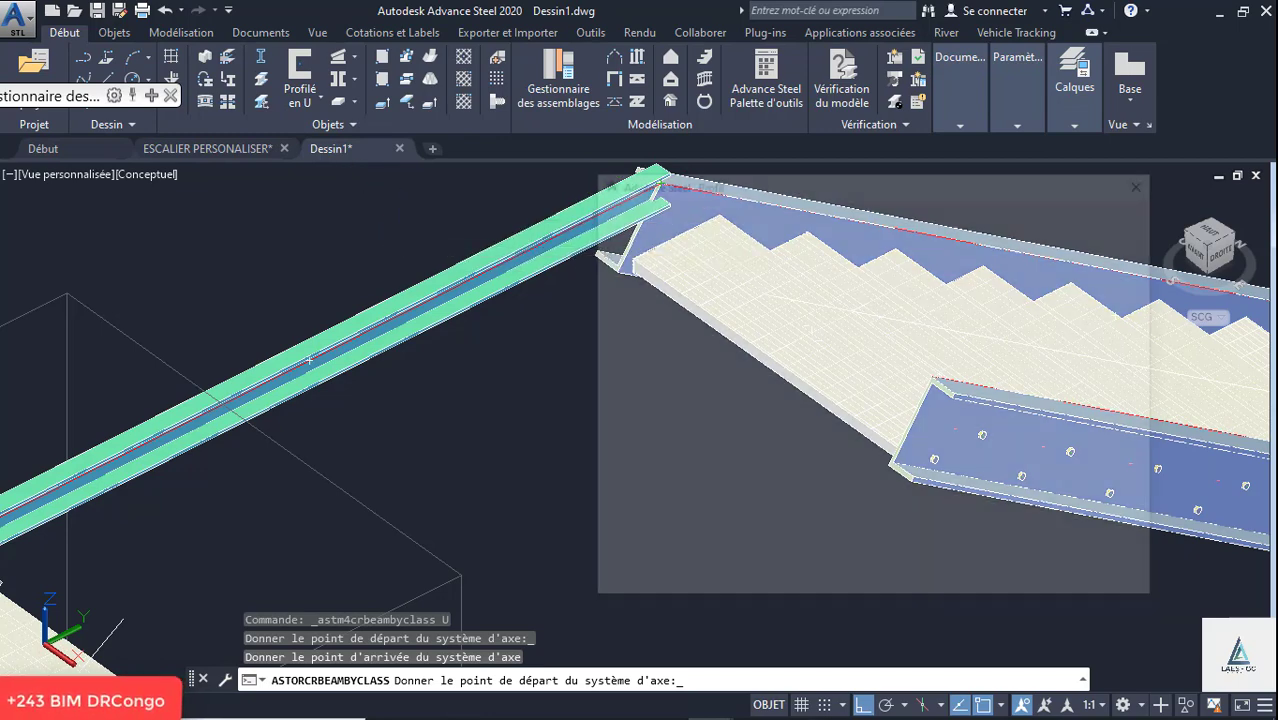
- Change the new connecting beam's section to UPN 240
double_click(605, 217)
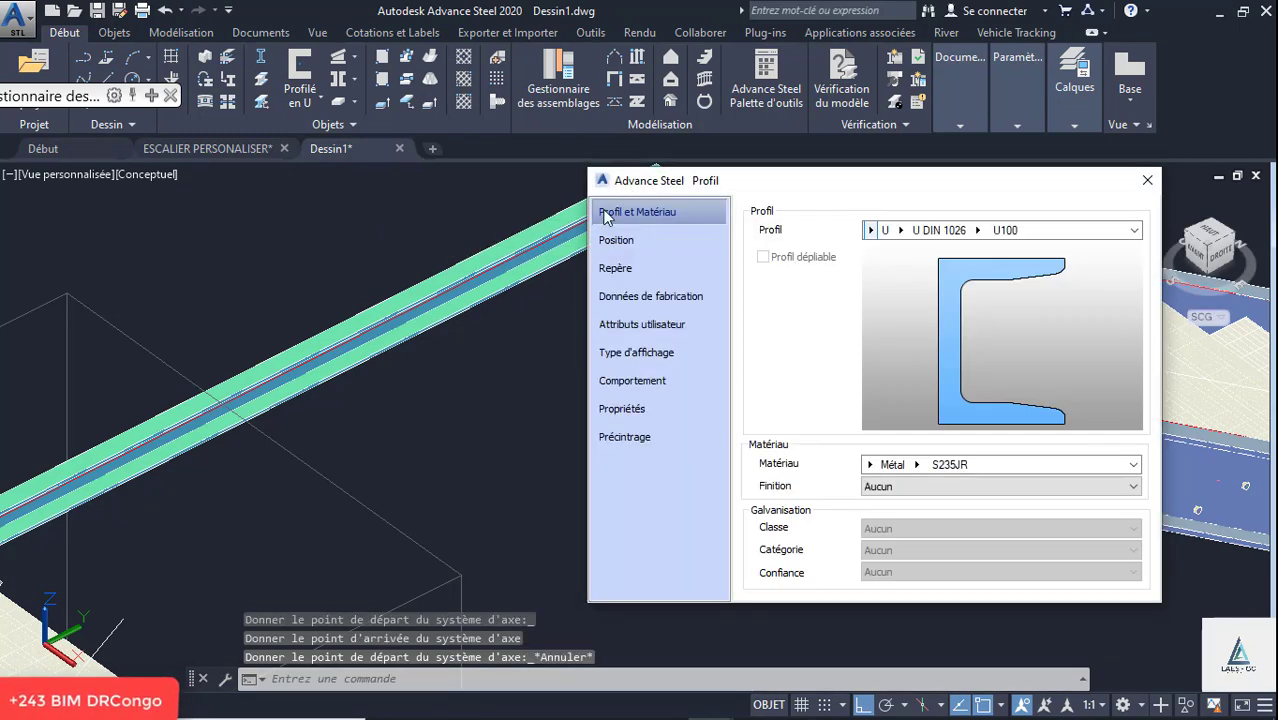
click(892, 234)
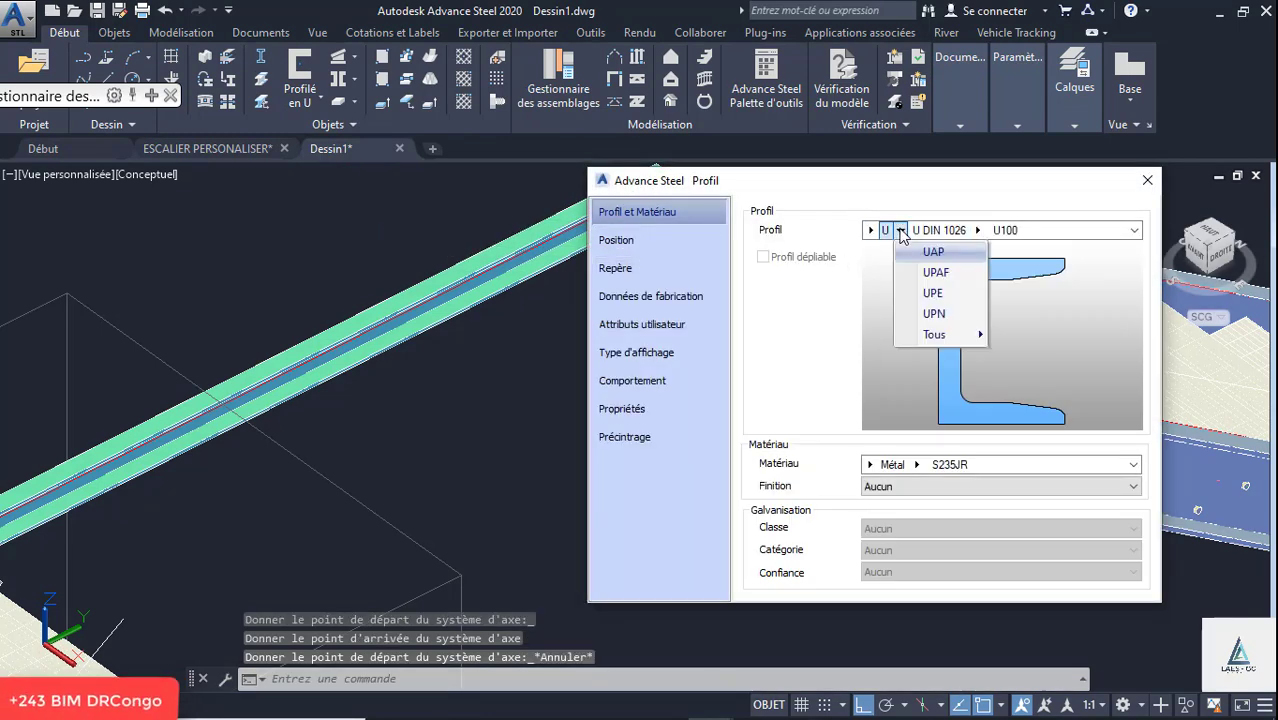
click(935, 313)
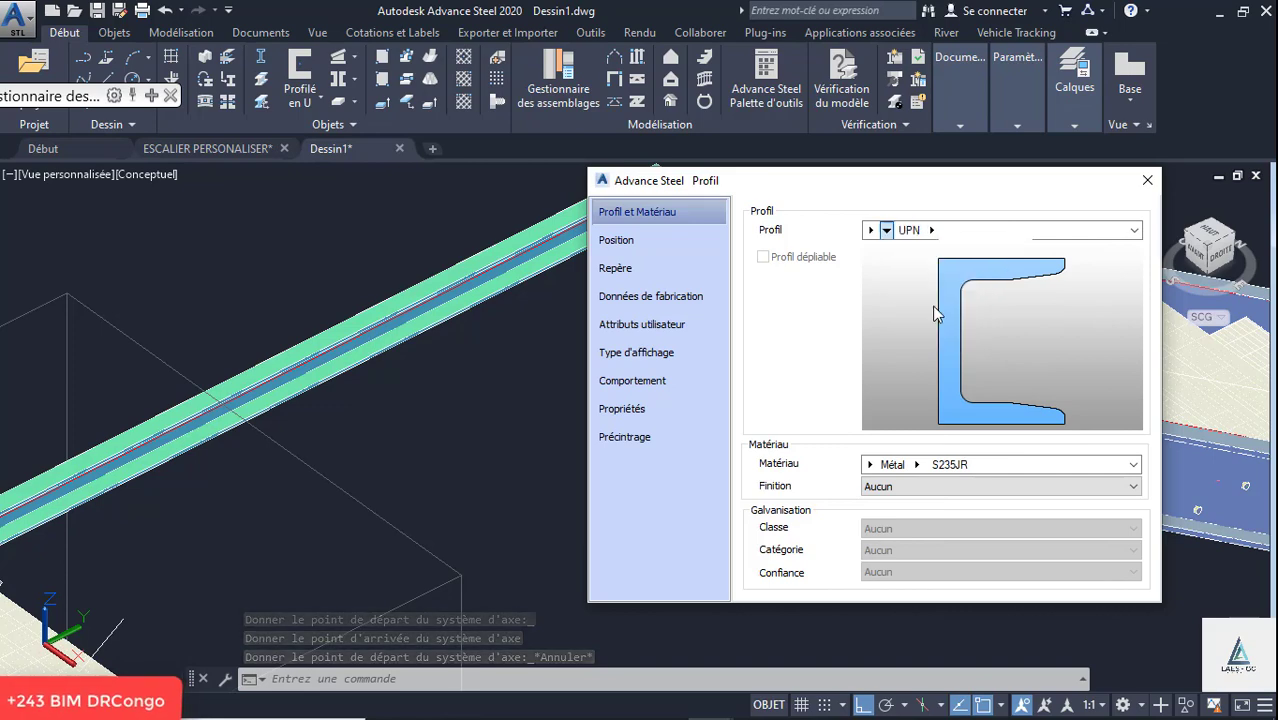
click(931, 231)
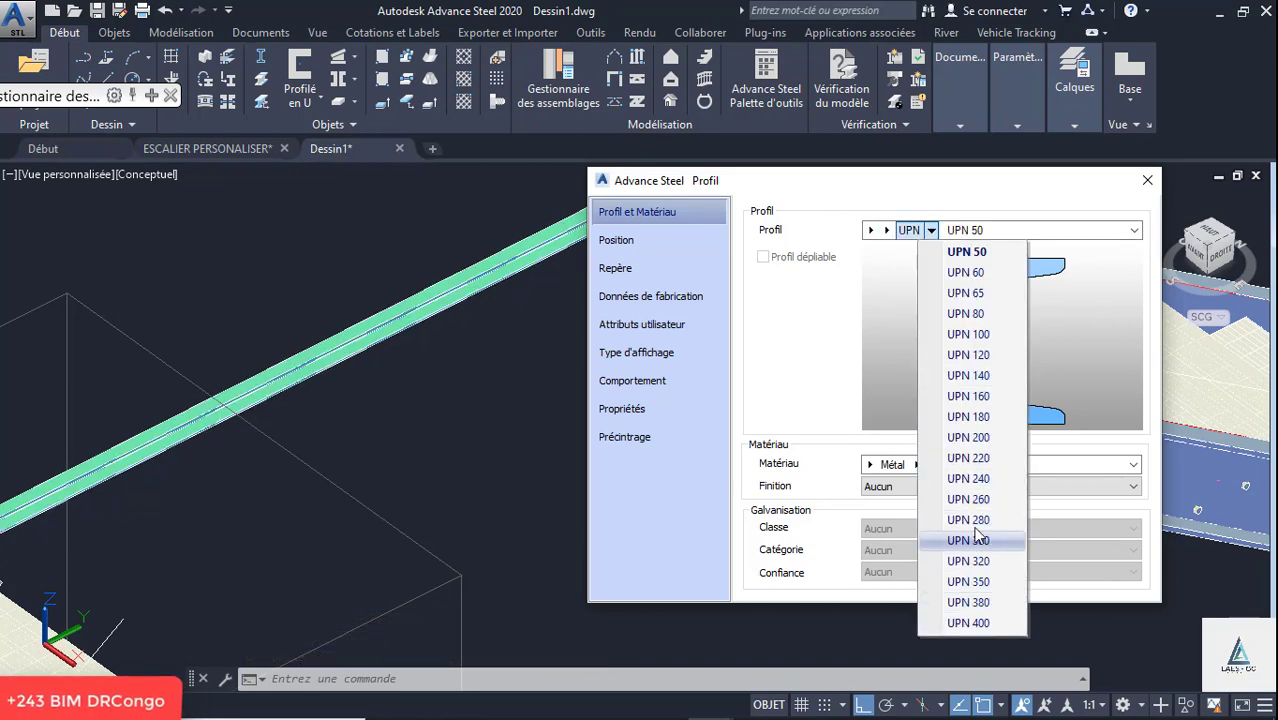
click(988, 482)
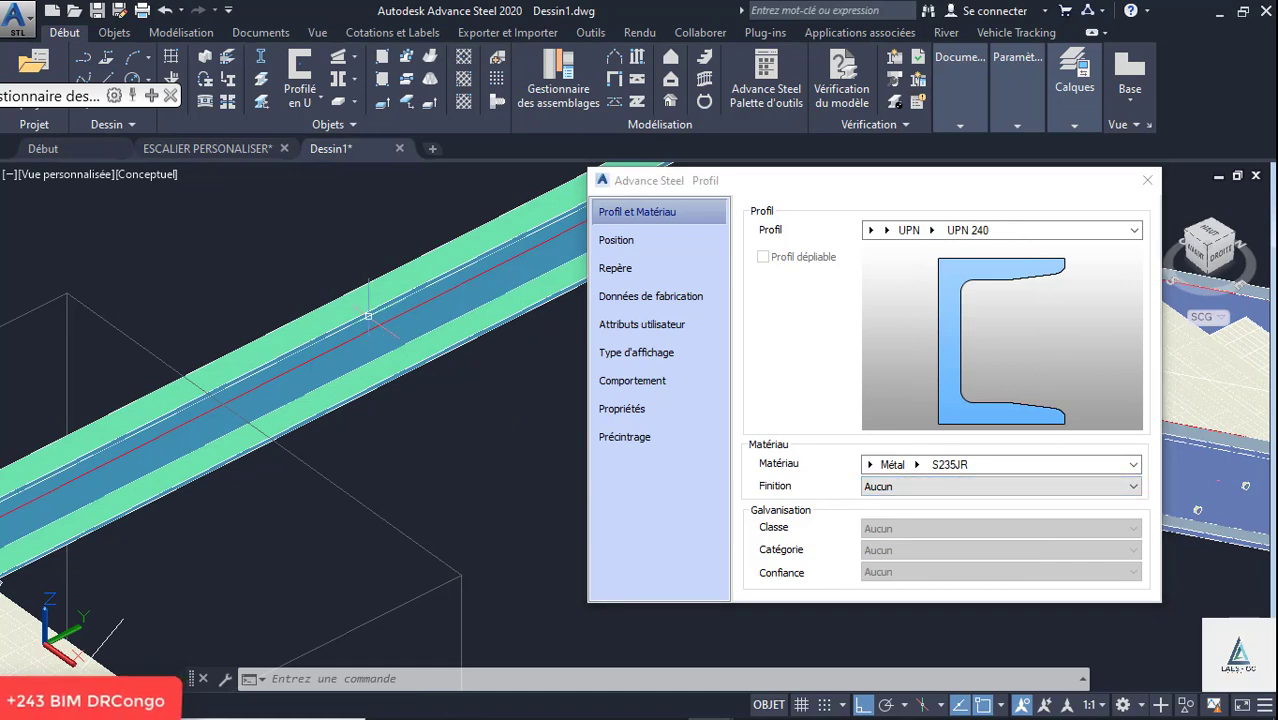
scroll(347, 295, down, 4)
scroll(218, 380, up, 2)
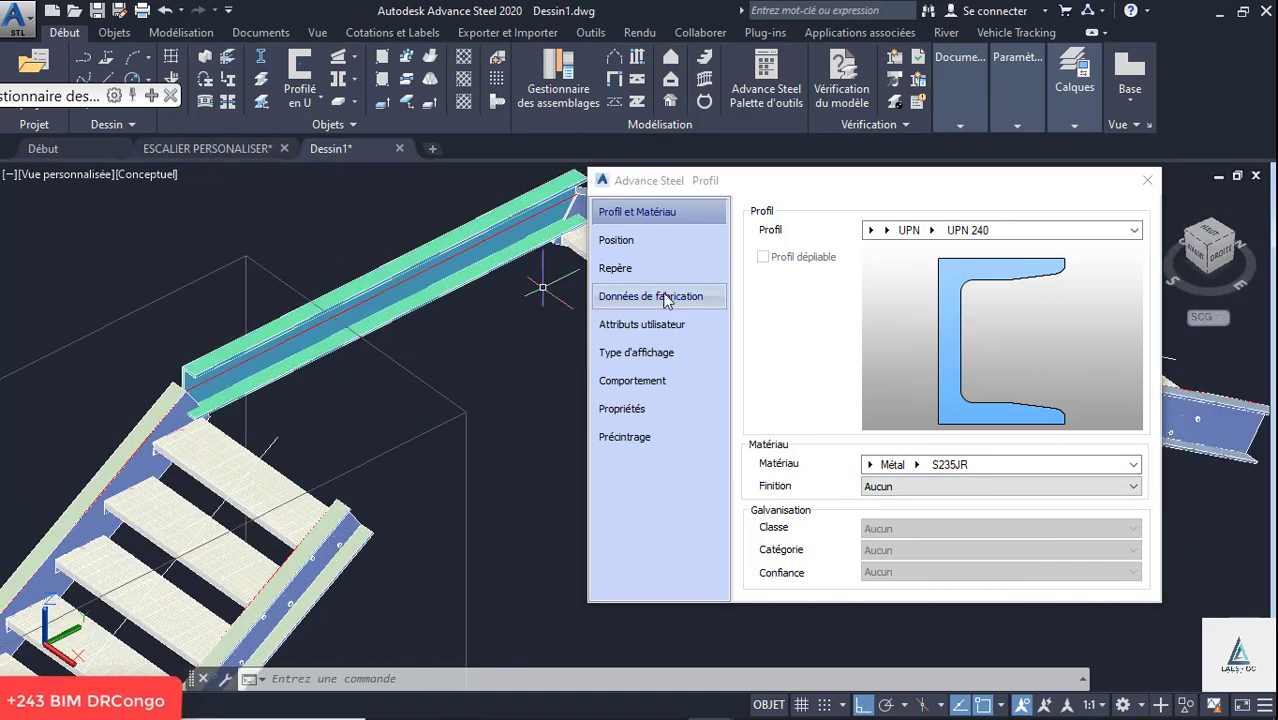
- Set the connecting beam's offset to the upper web-side corner at zero offsets and mirror its section to align with the stringers
click(655, 245)
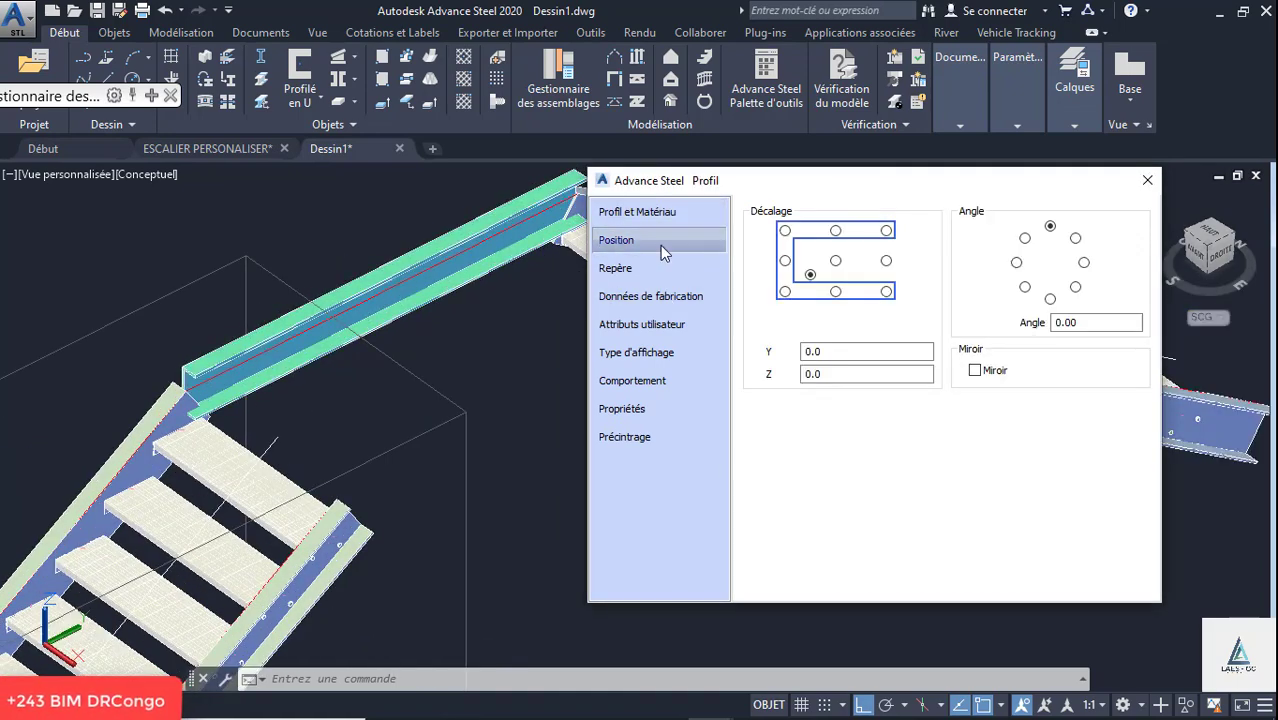
click(785, 231)
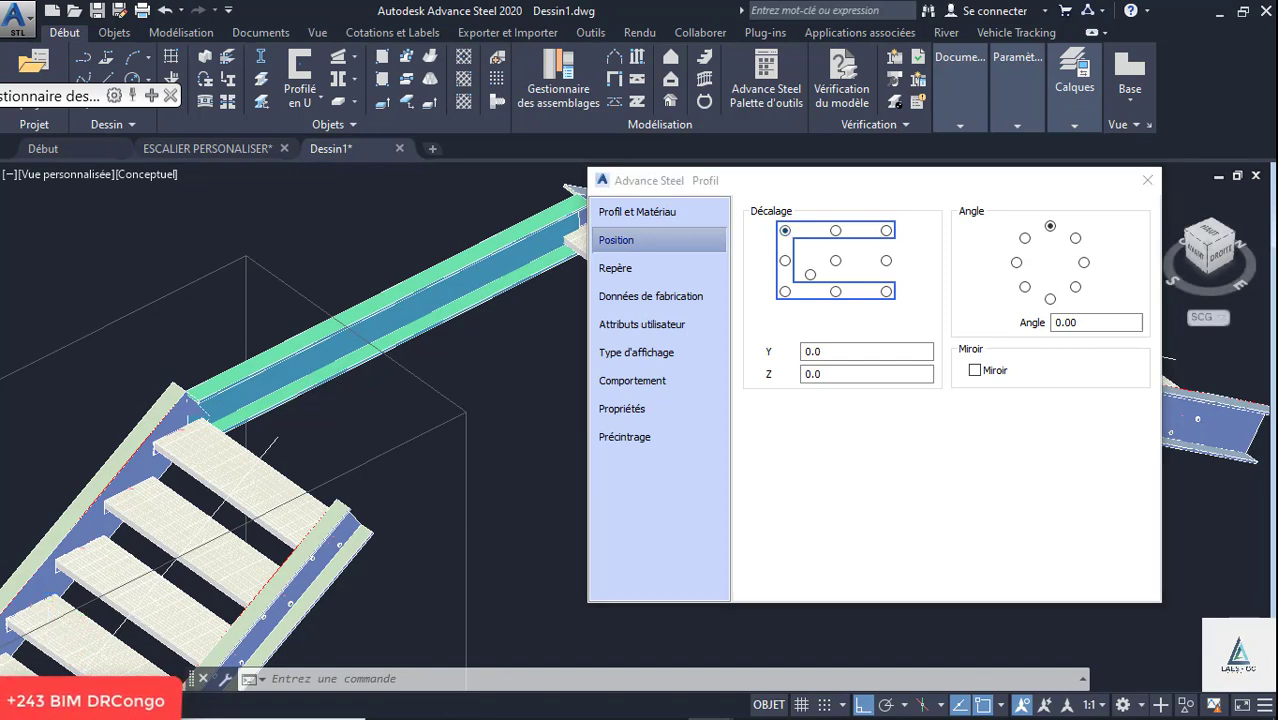
scroll(318, 397, down, 4)
scroll(440, 322, up, 5)
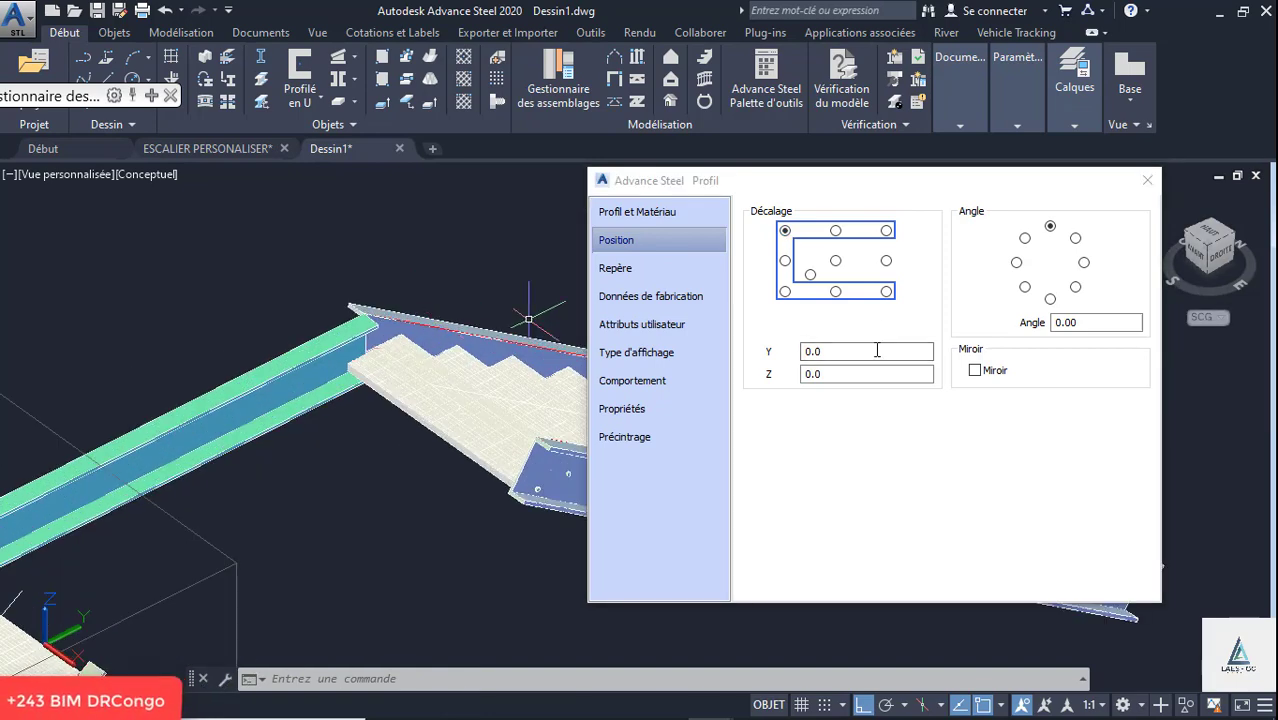
click(975, 371)
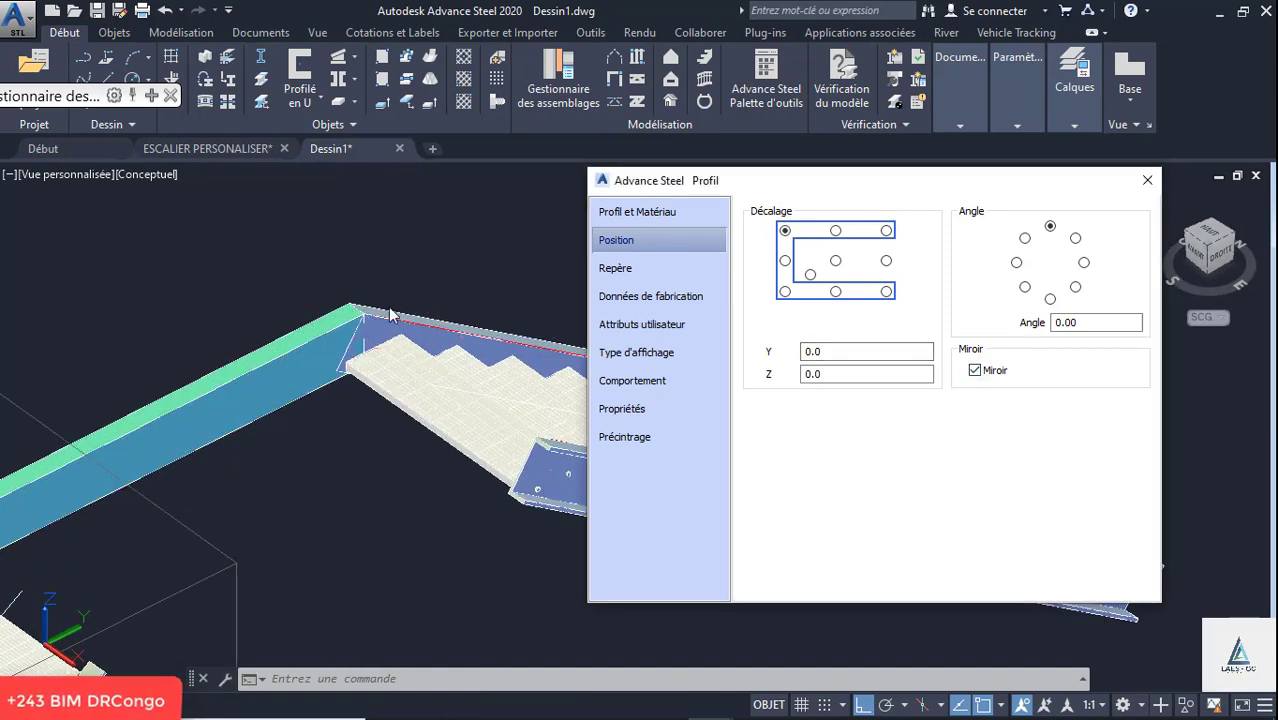
scroll(420, 278, down, 3)
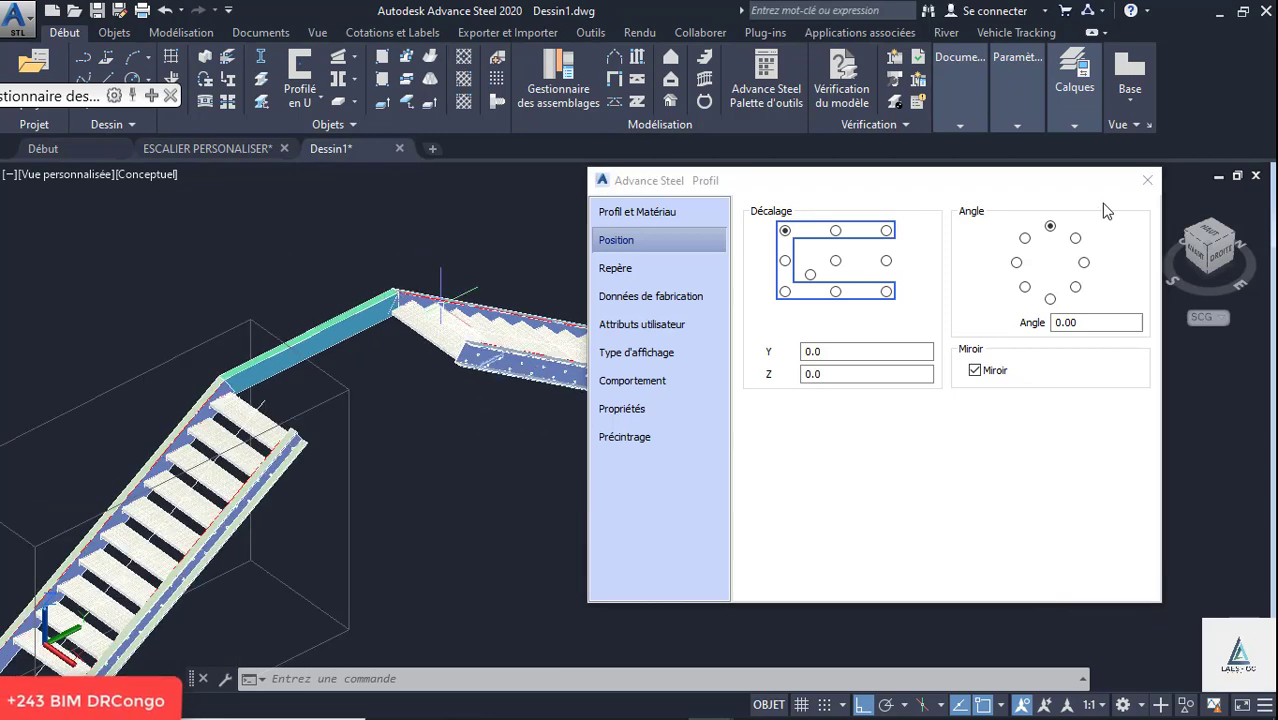
- Create a U-section beam joining the upper ends of the two flights' near stringers
click(322, 100)
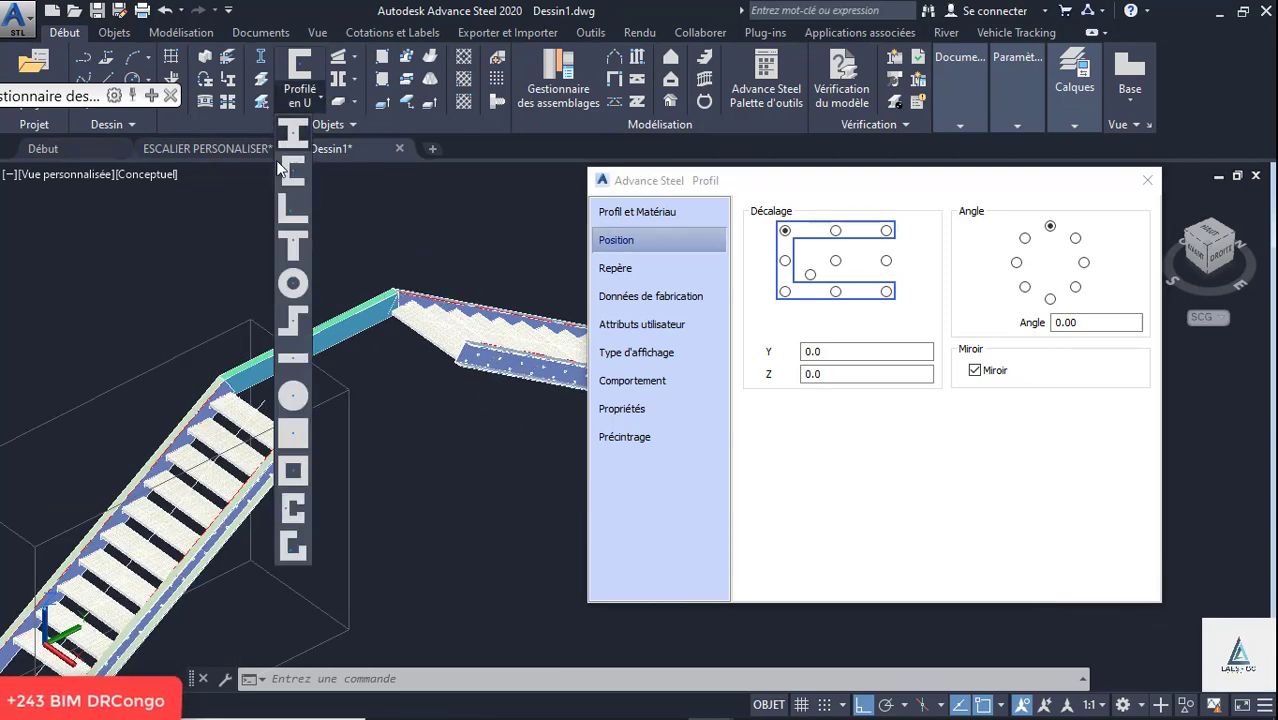
click(292, 418)
scroll(272, 418, up, 3)
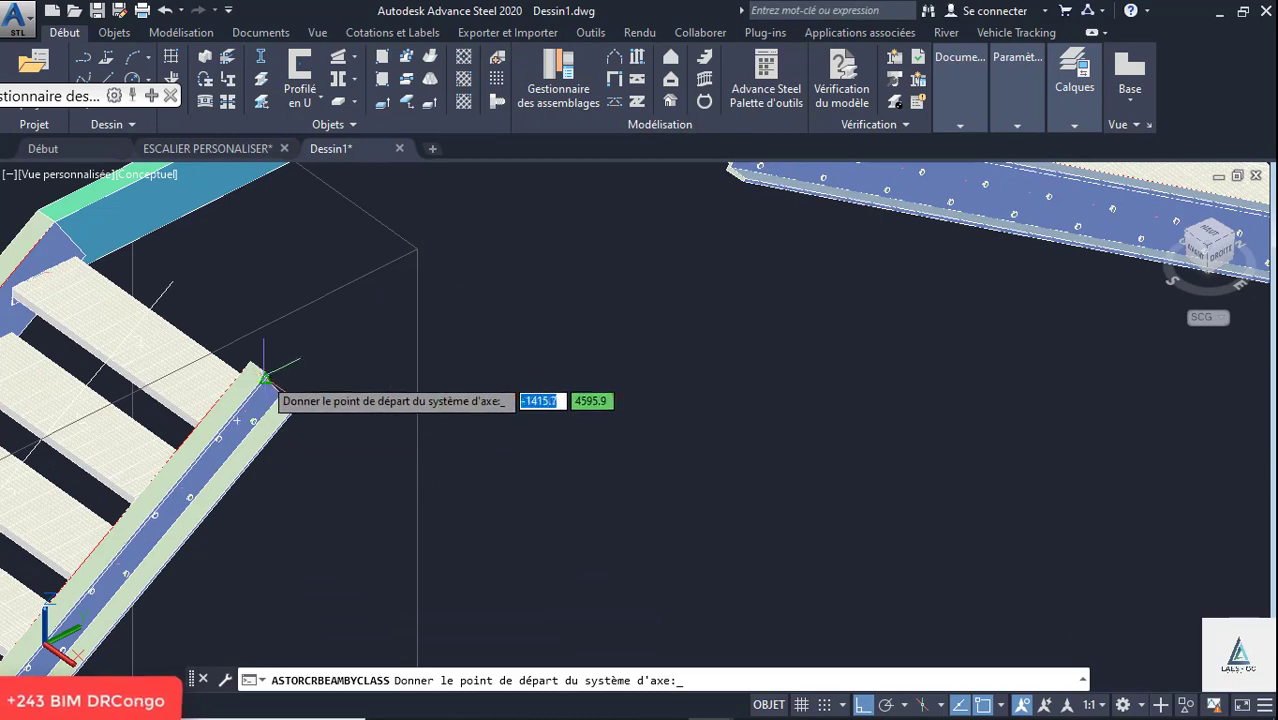
scroll(253, 360, up, 2)
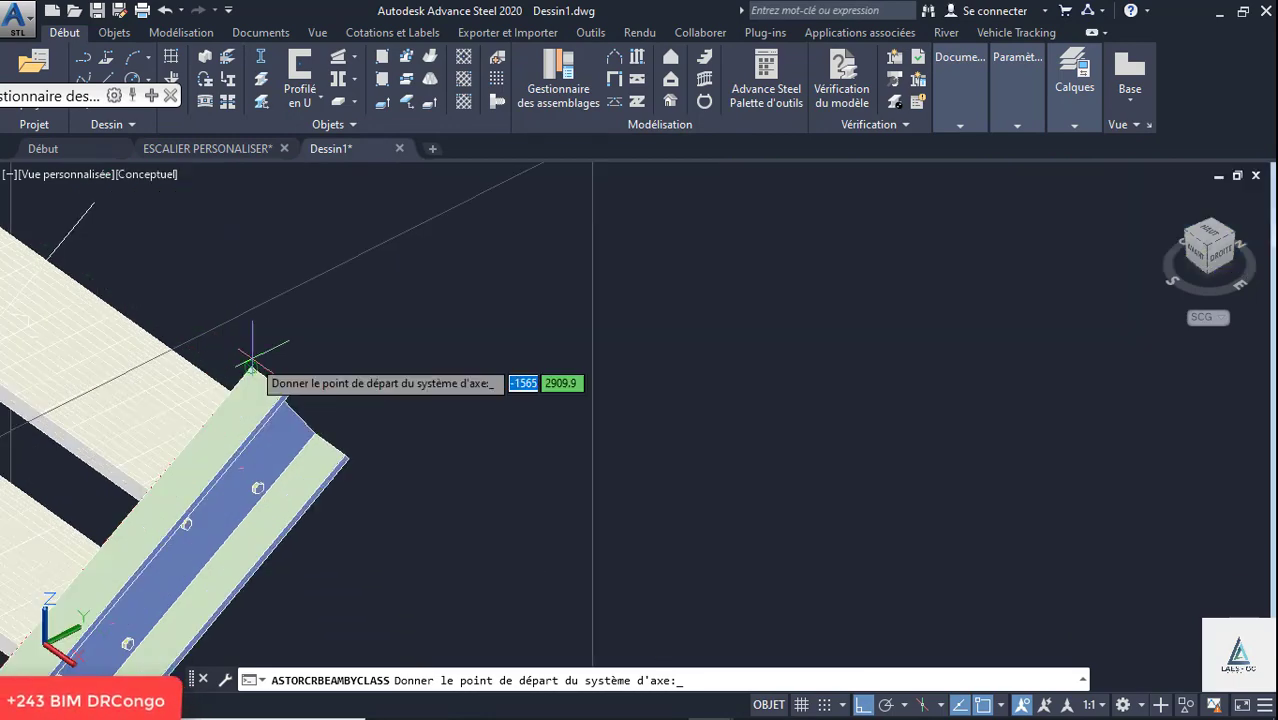
click(253, 363)
scroll(258, 487, down, 3)
scroll(400, 280, up, 4)
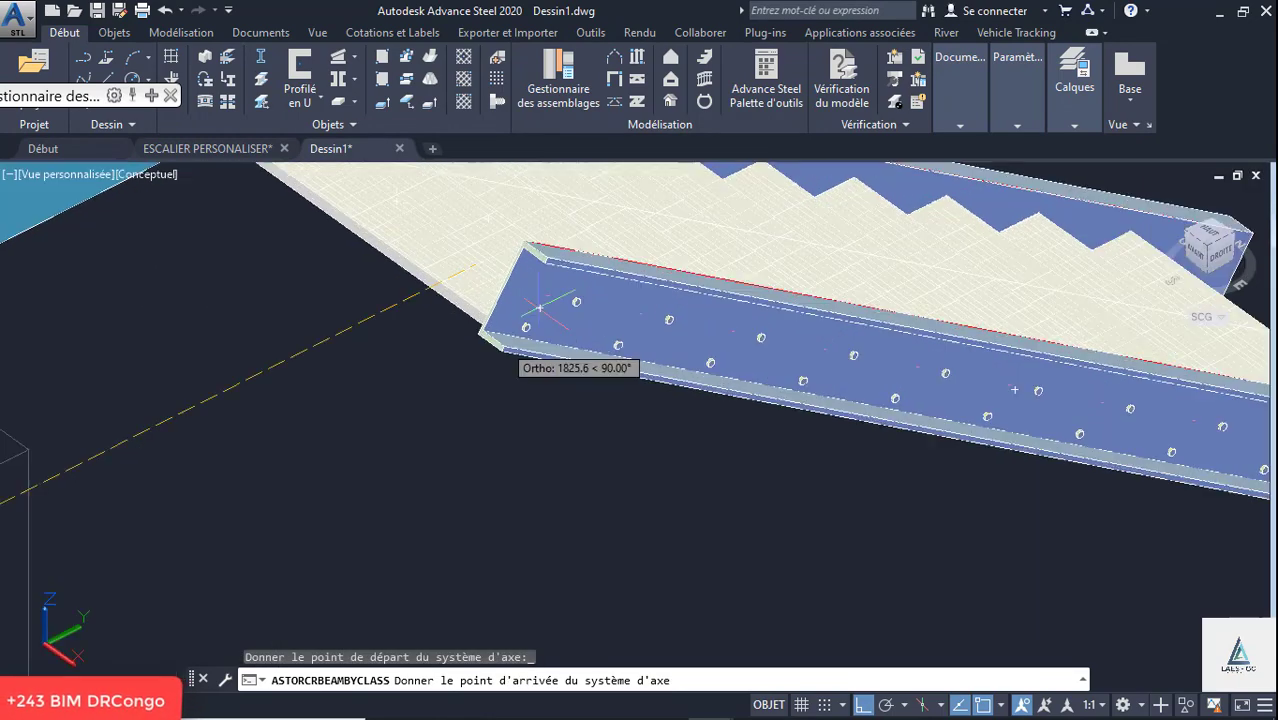
click(519, 212)
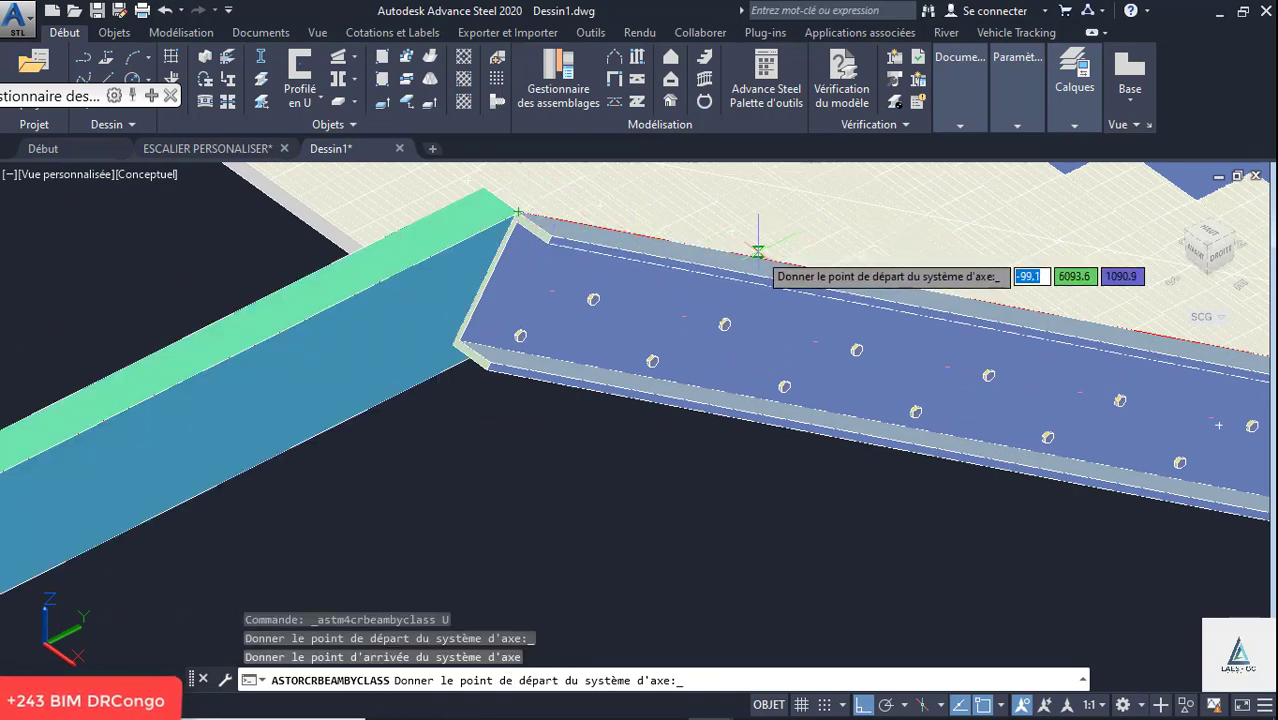
key(Escape)
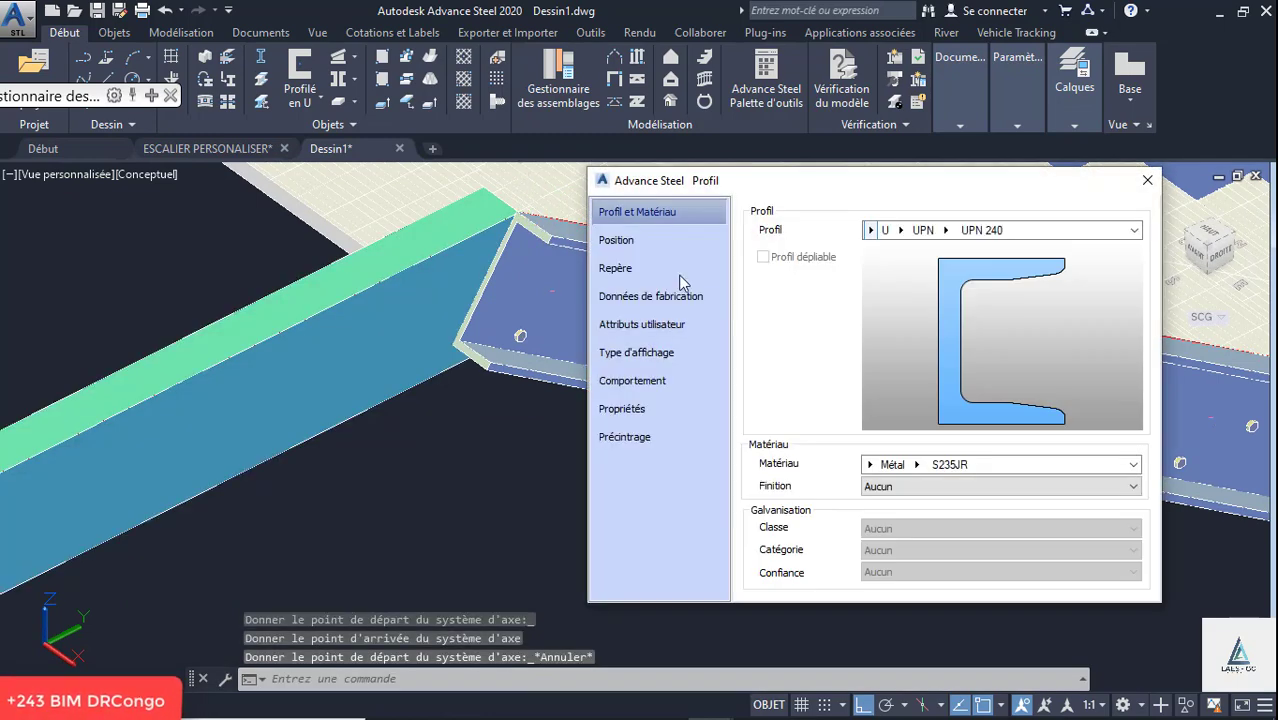
- Turn off section mirroring for the near connecting beam in its position settings
click(633, 241)
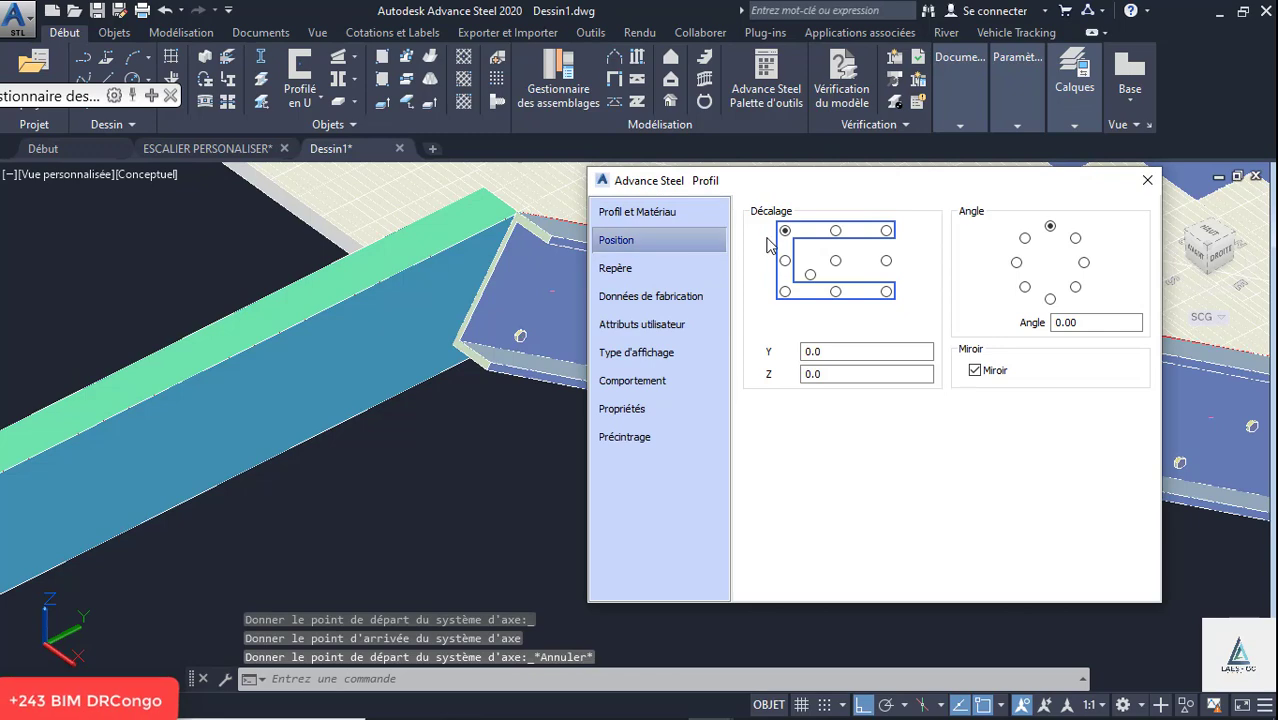
click(986, 371)
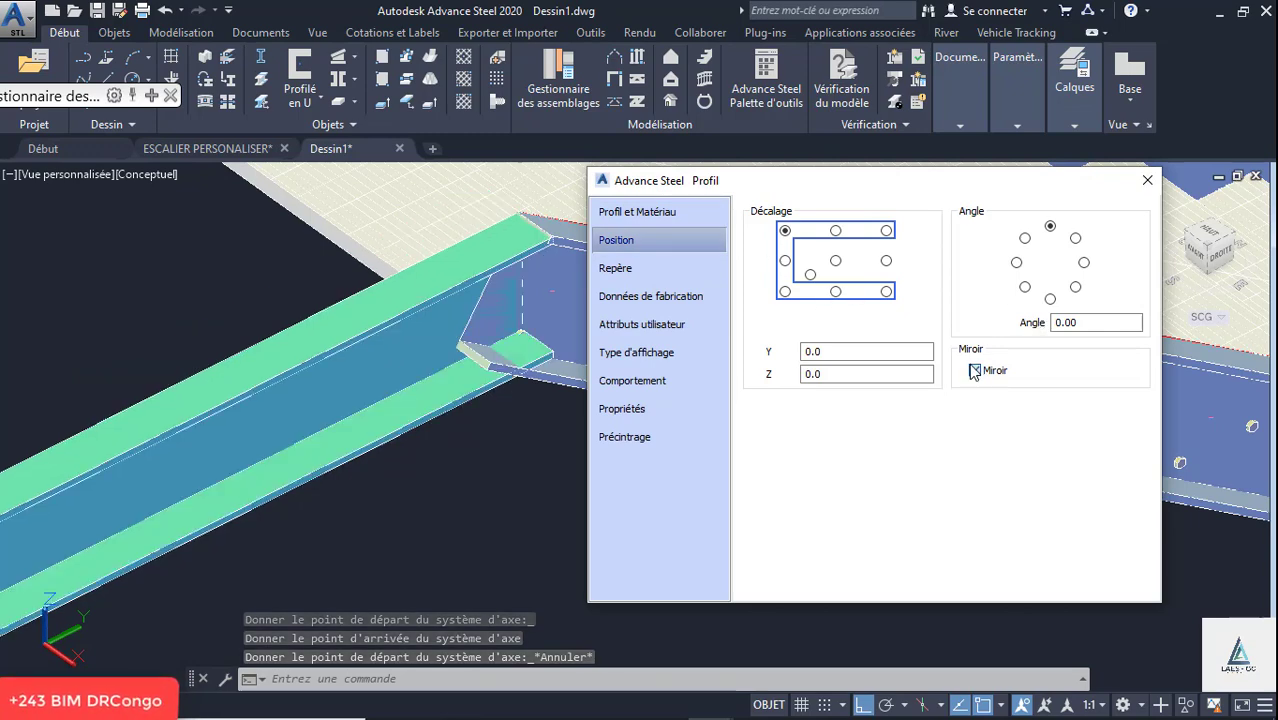
click(1148, 181)
scroll(712, 407, down, 4)
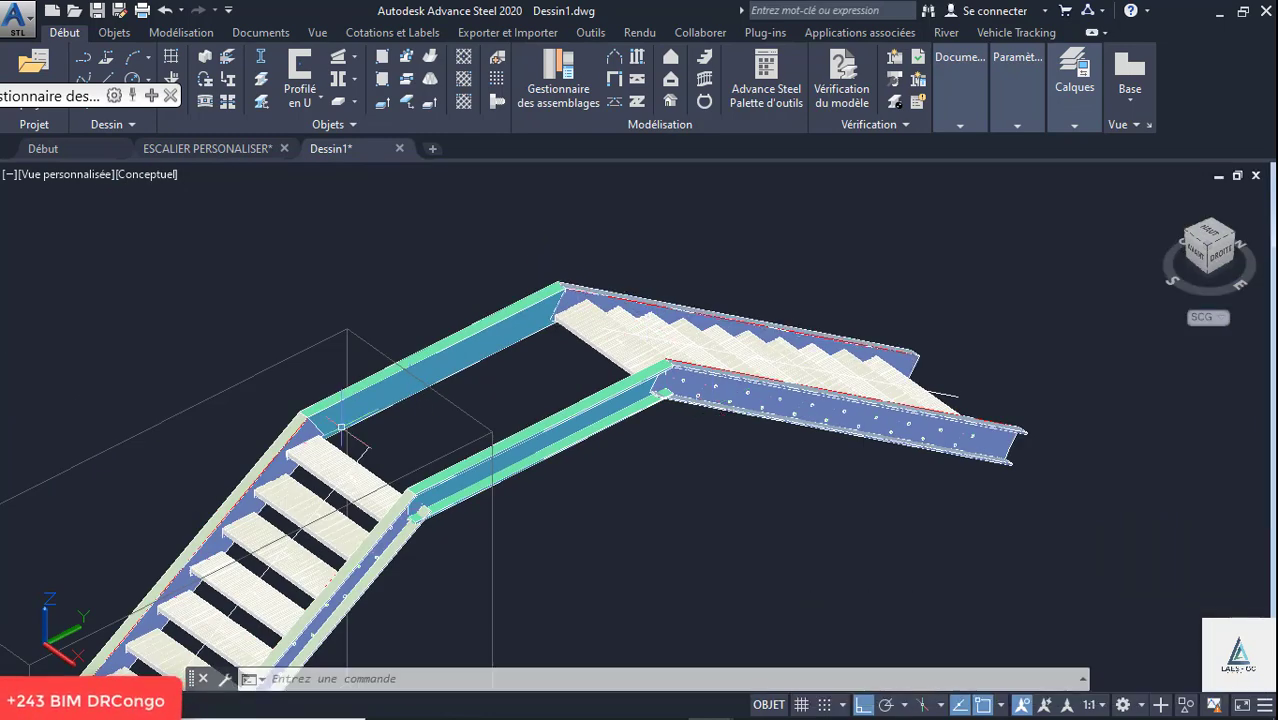
- Run the model verification on the staircase and dismiss its notification report
scroll(464, 412, down, 5)
shift+middle_drag(490, 403, 366, 378)
scroll(310, 354, up, 6)
scroll(362, 359, up, 2)
scroll(345, 338, down, 2)
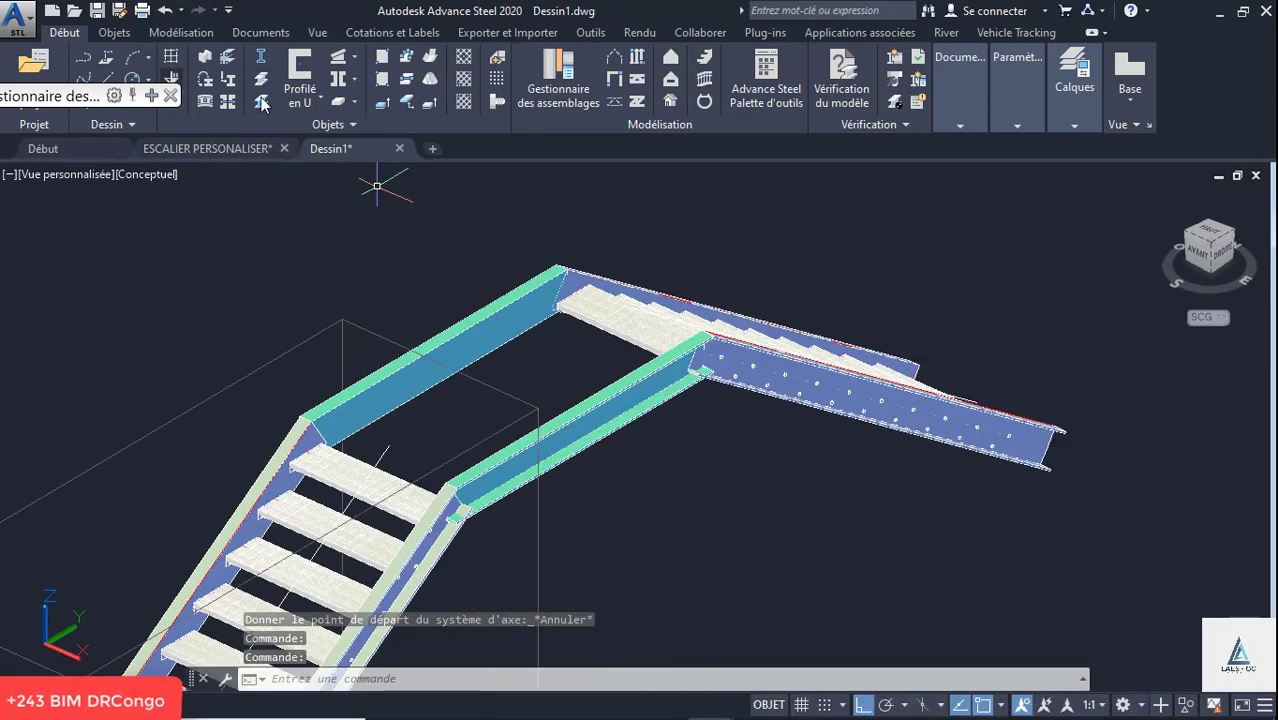
click(850, 106)
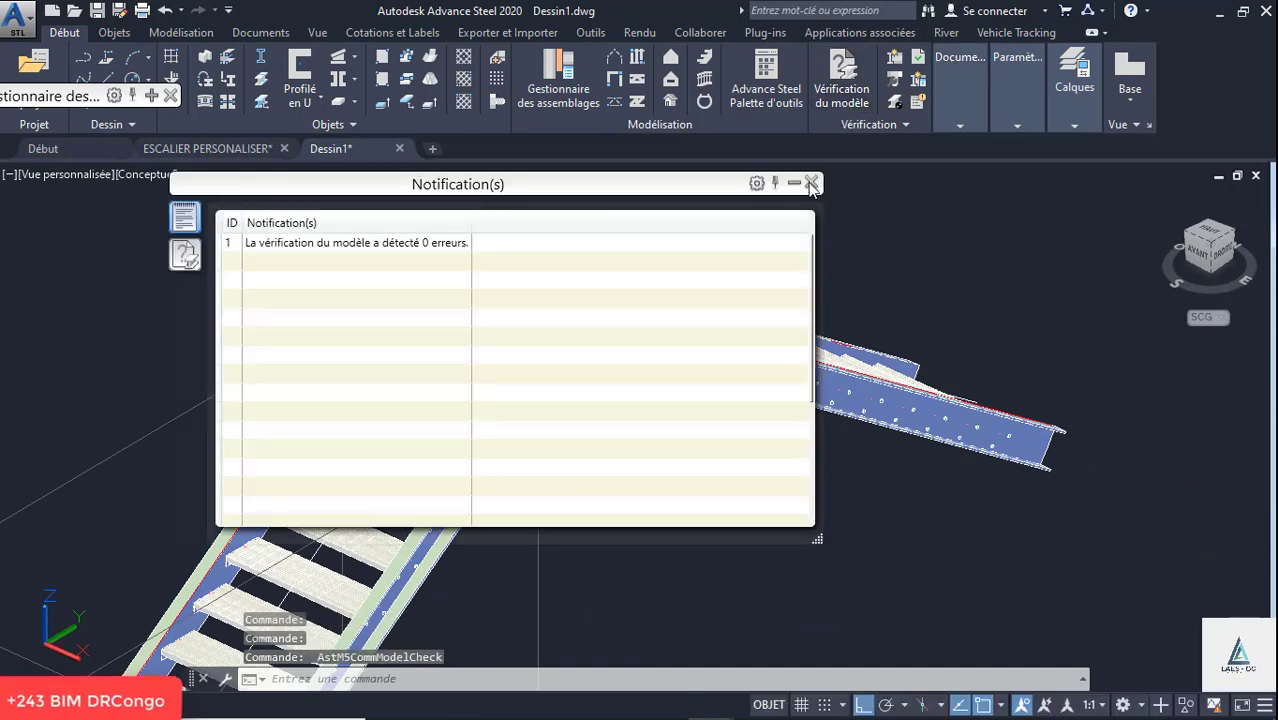
click(812, 183)
- Mitre the first flight's far stringer with the far landing beam using a bisector cut (Bissectrice), with weld creation enabled
click(766, 80)
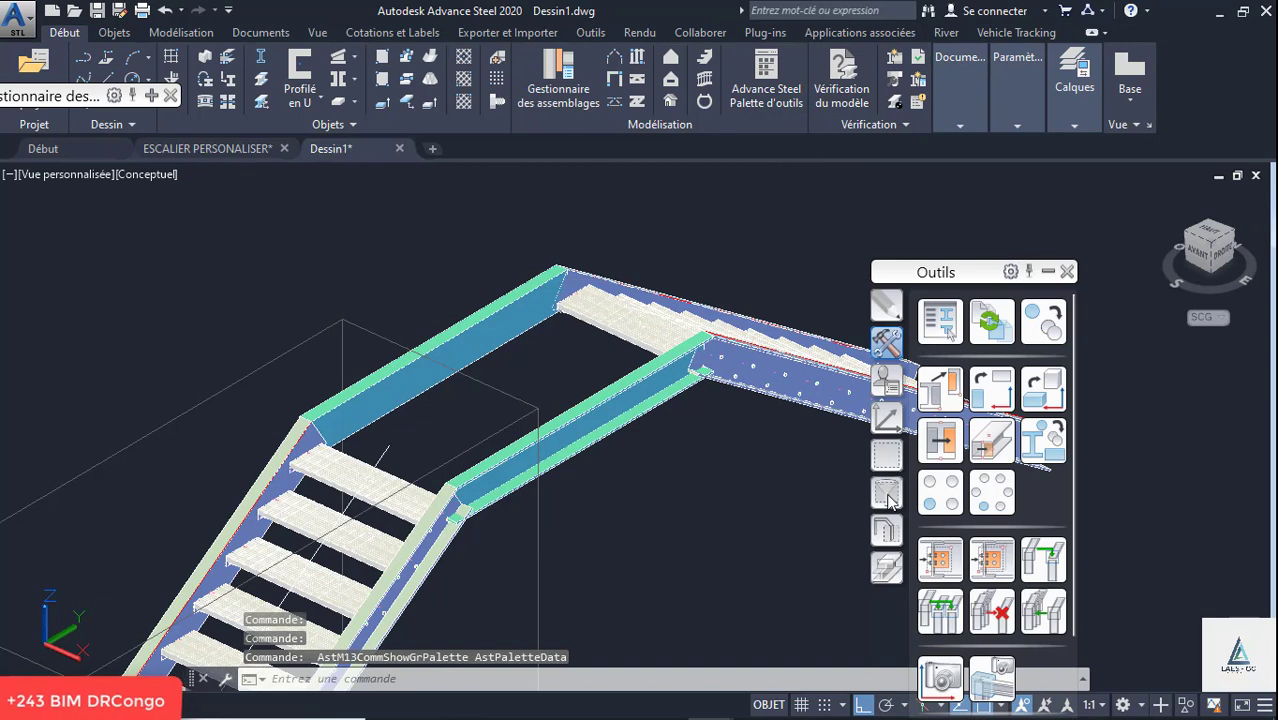
click(886, 560)
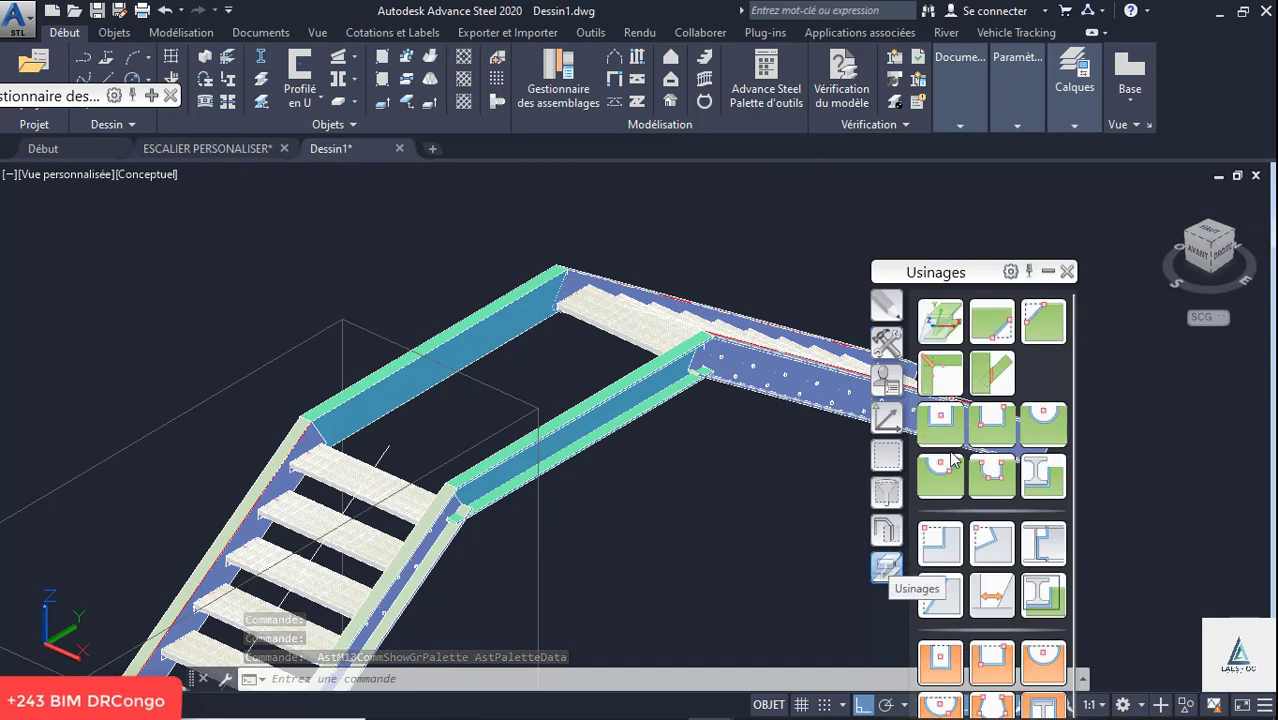
click(950, 366)
scroll(292, 455, up, 2)
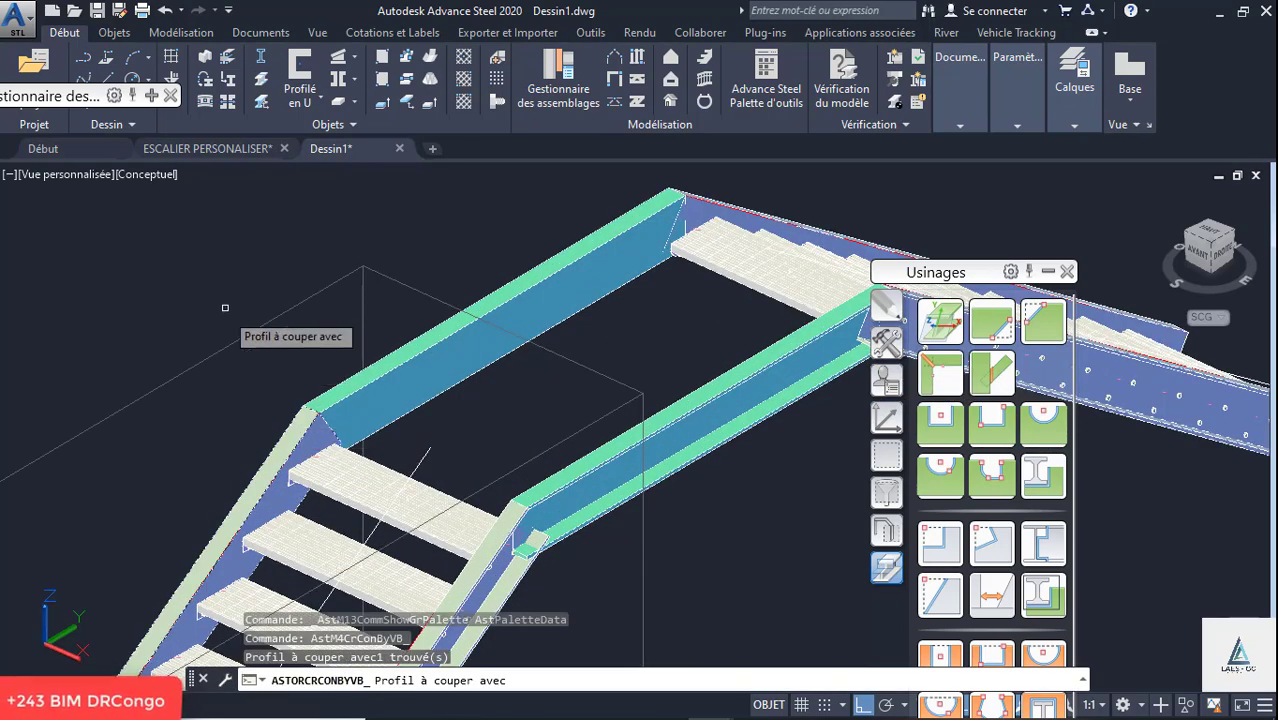
key(Return)
click(337, 403)
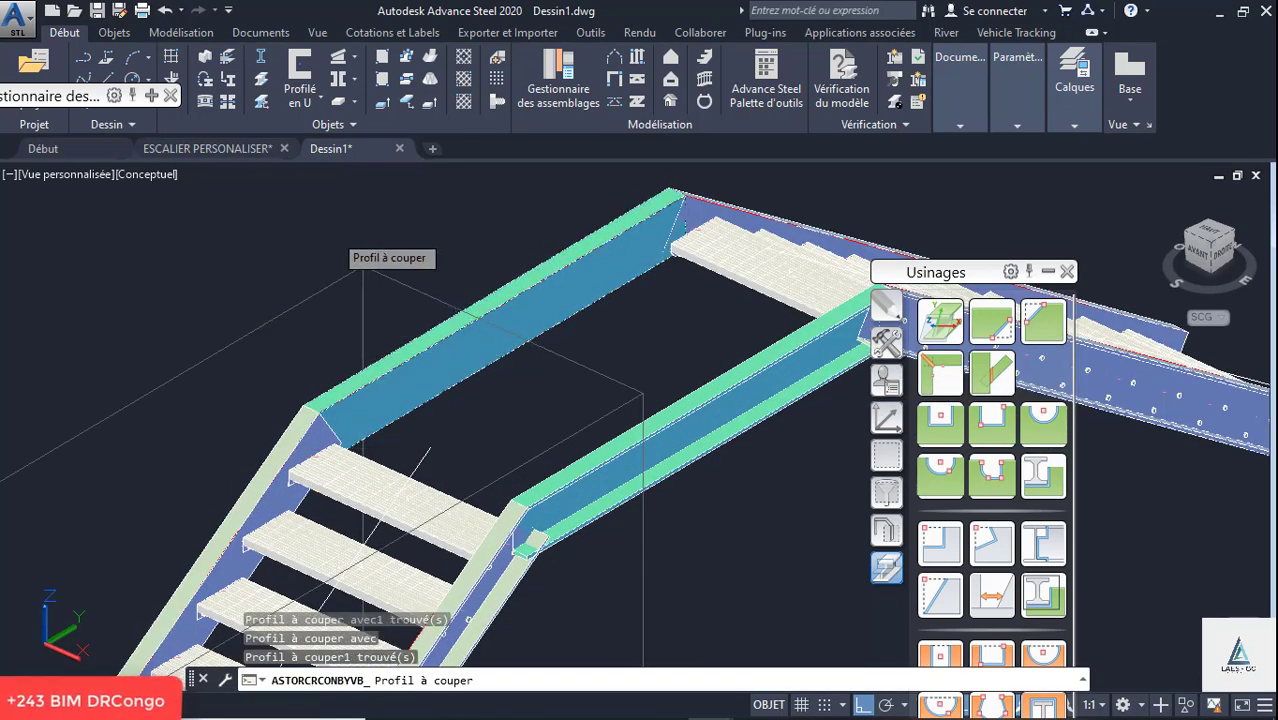
key(Return)
click(643, 241)
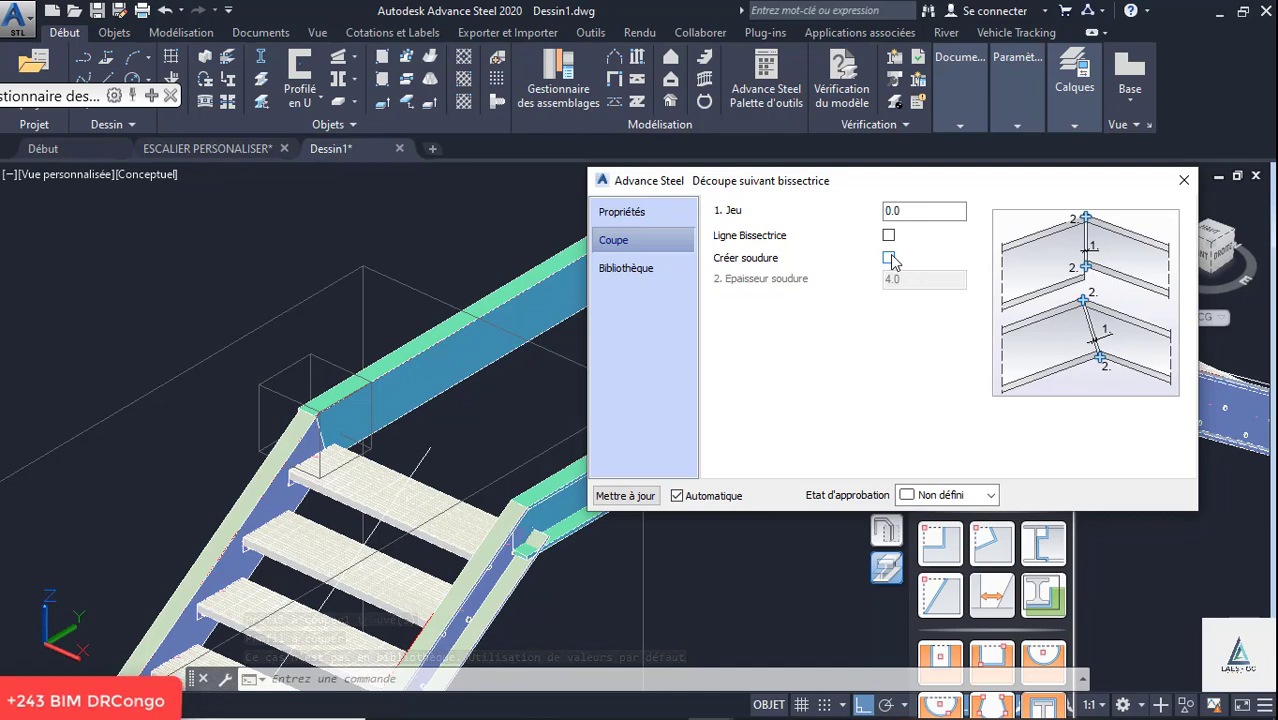
click(889, 258)
click(1184, 180)
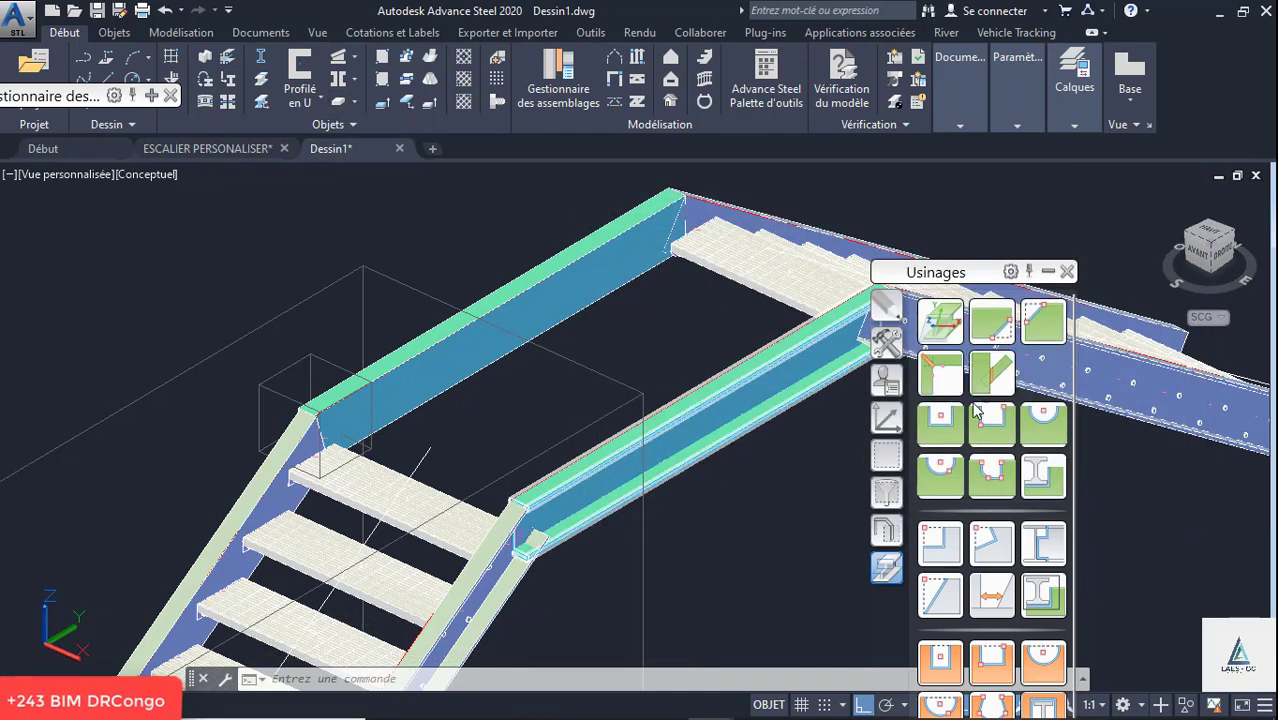
- Mitre the far landing beam with the second flight's far stringer using a bisector cut, with weld creation enabled
click(944, 378)
scroll(428, 530, up, 2)
scroll(550, 400, down, 2)
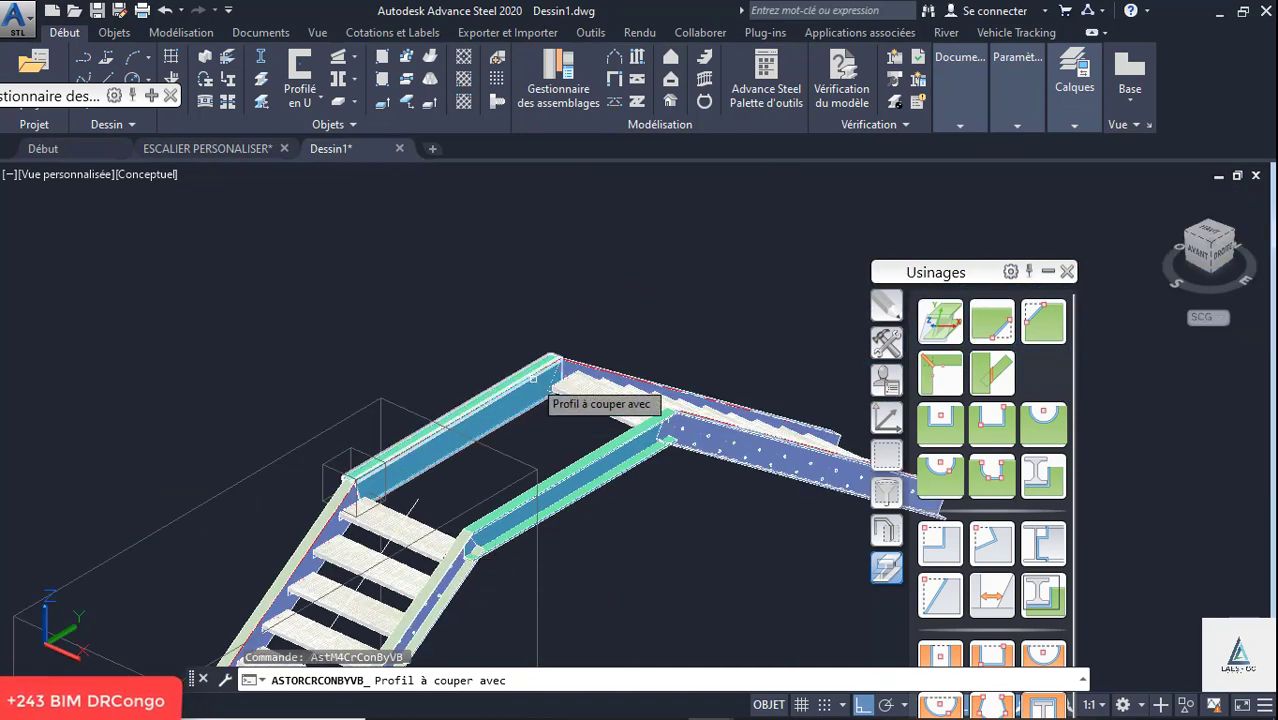
scroll(540, 369, up, 4)
click(540, 369)
key(Return)
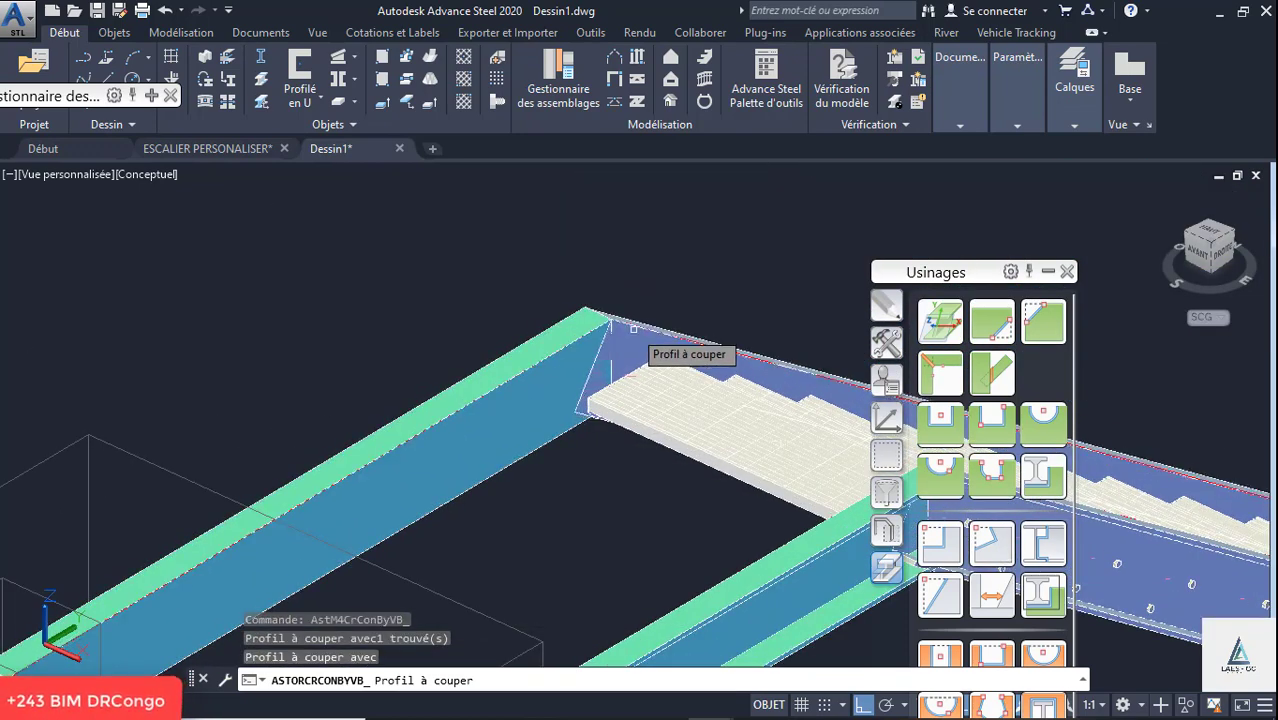
click(668, 341)
key(Return)
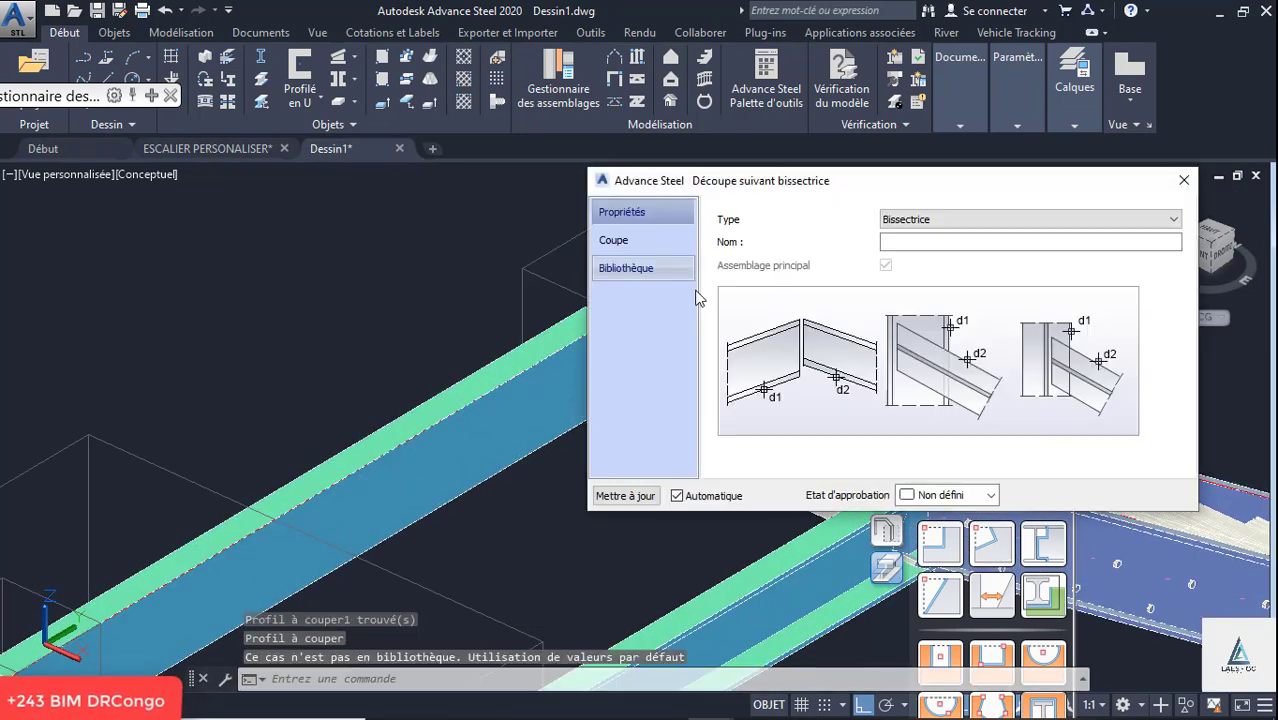
click(626, 243)
click(888, 258)
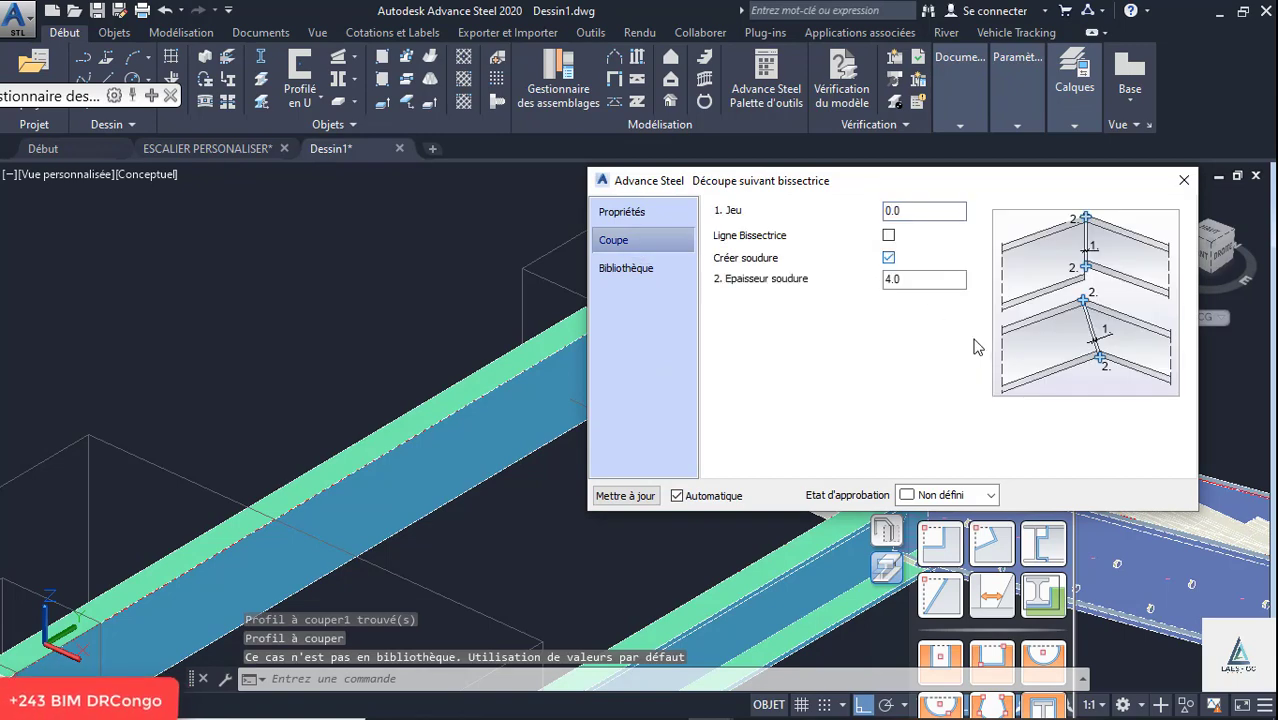
click(1184, 180)
- Mitre the first flight's near stringer with the near landing beam using a bisector cut, with weld creation enabled
scroll(402, 338, down, 5)
scroll(455, 283, up, 5)
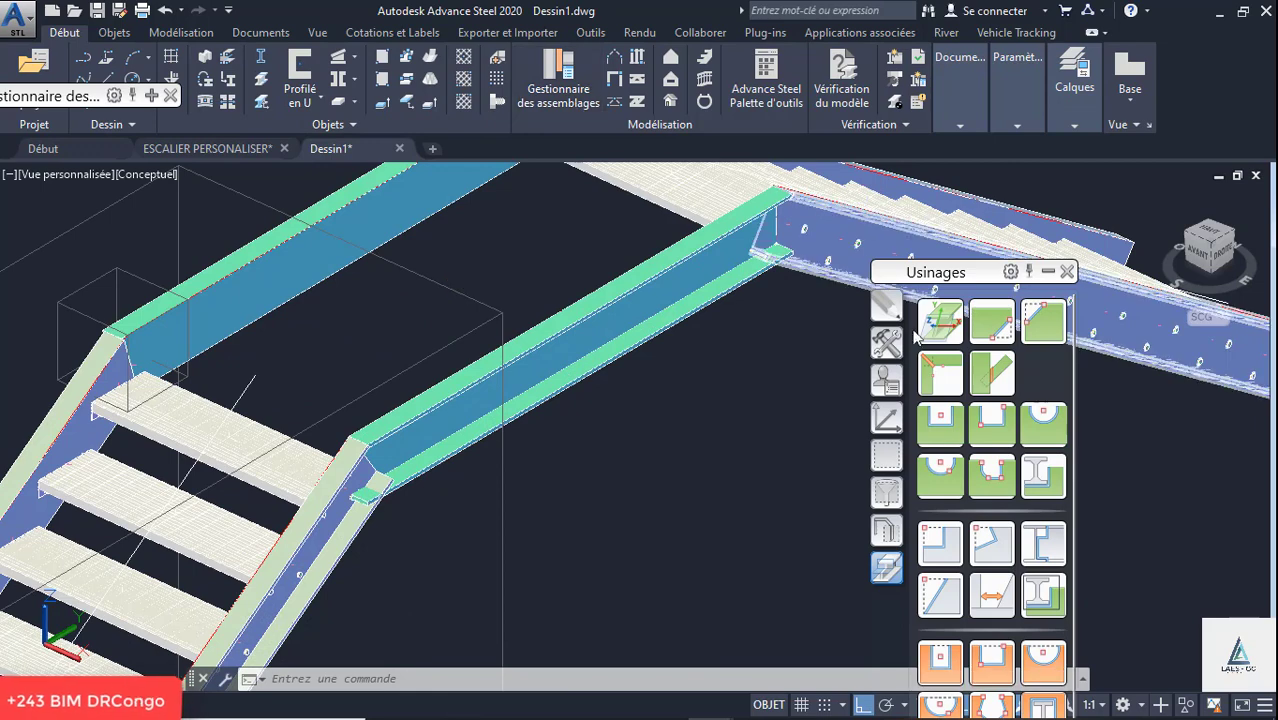
click(938, 372)
click(330, 497)
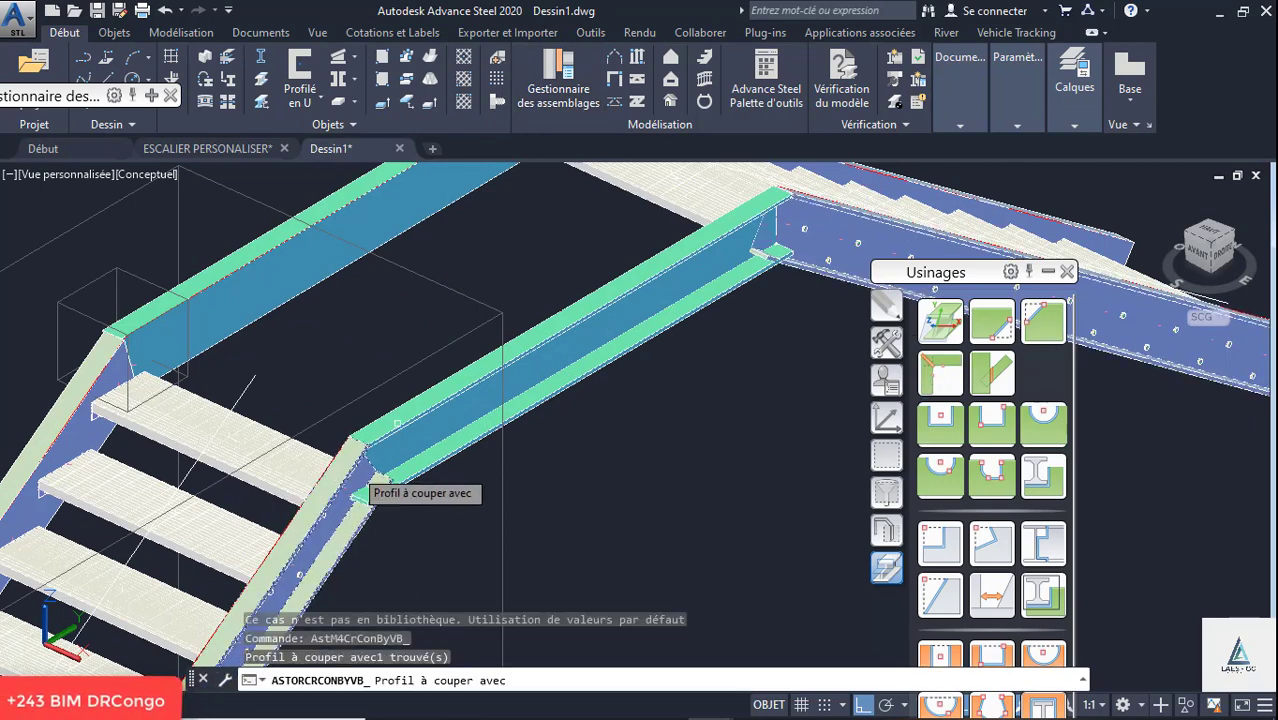
key(Return)
click(452, 400)
key(Return)
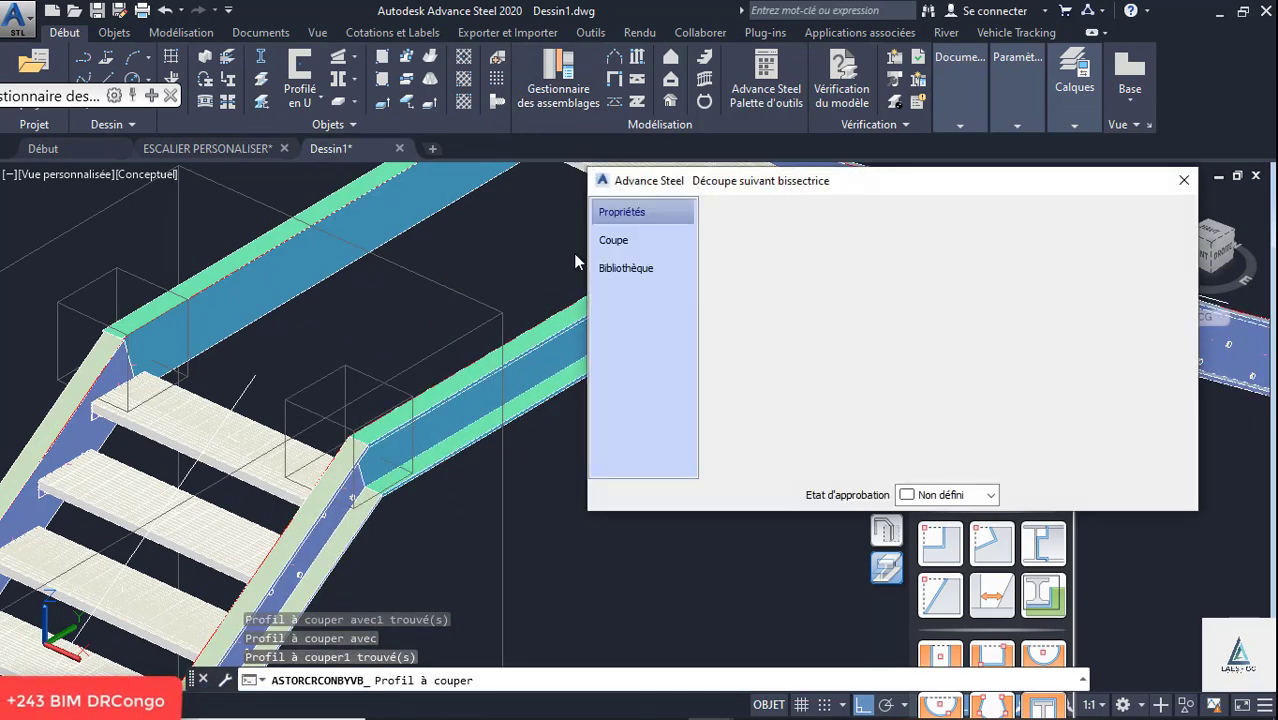
click(613, 240)
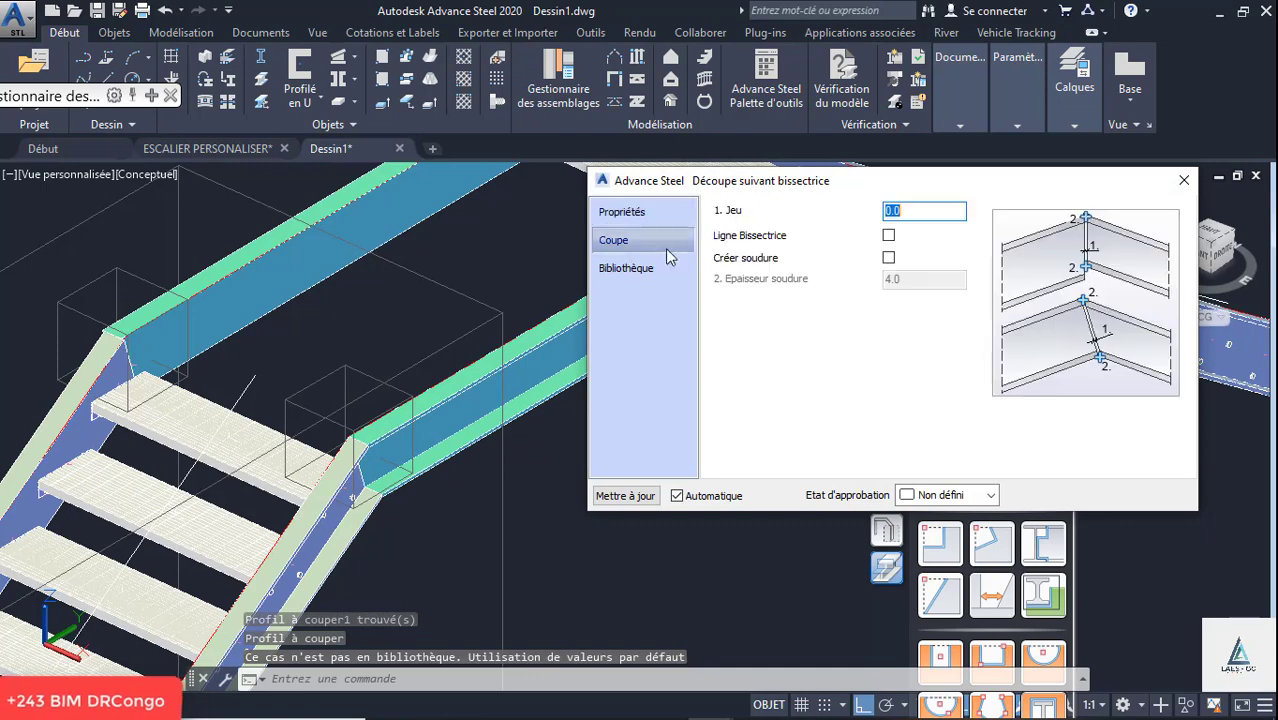
click(889, 259)
click(1184, 181)
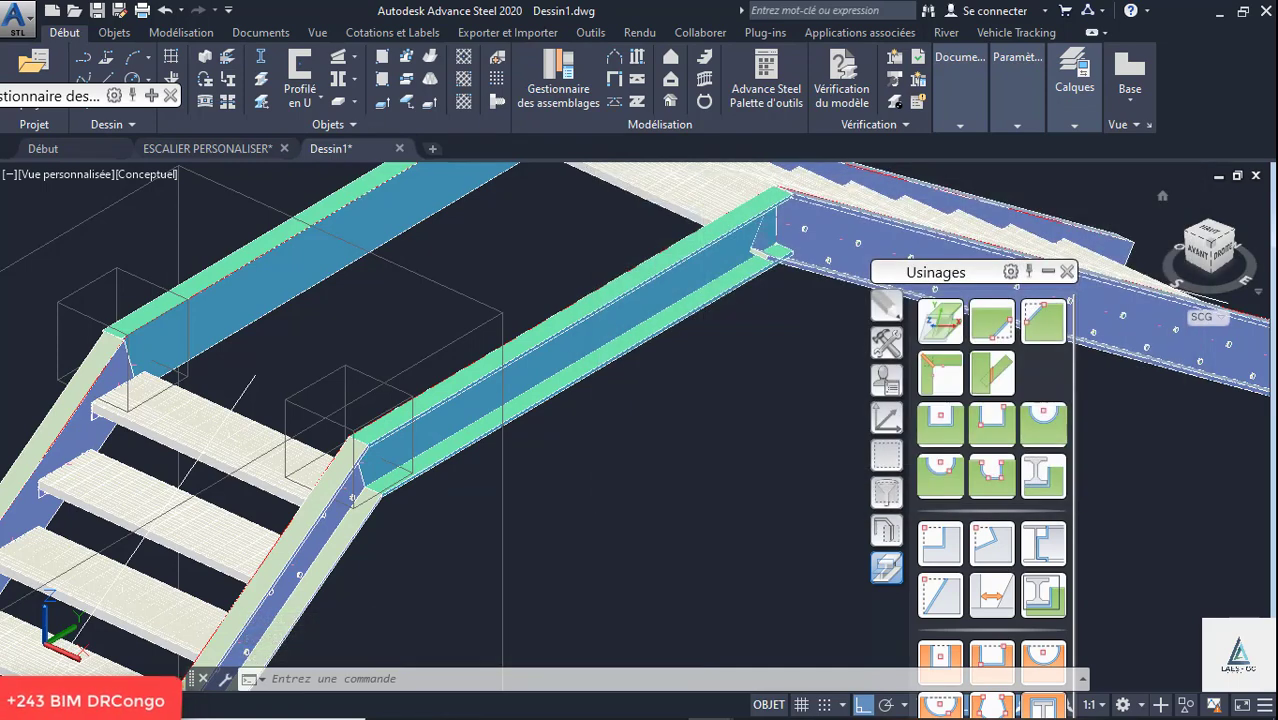
- Mitre the near landing beam with the second flight's near stringer using a bisector cut, with weld creation enabled
click(945, 380)
scroll(450, 490, down, 3)
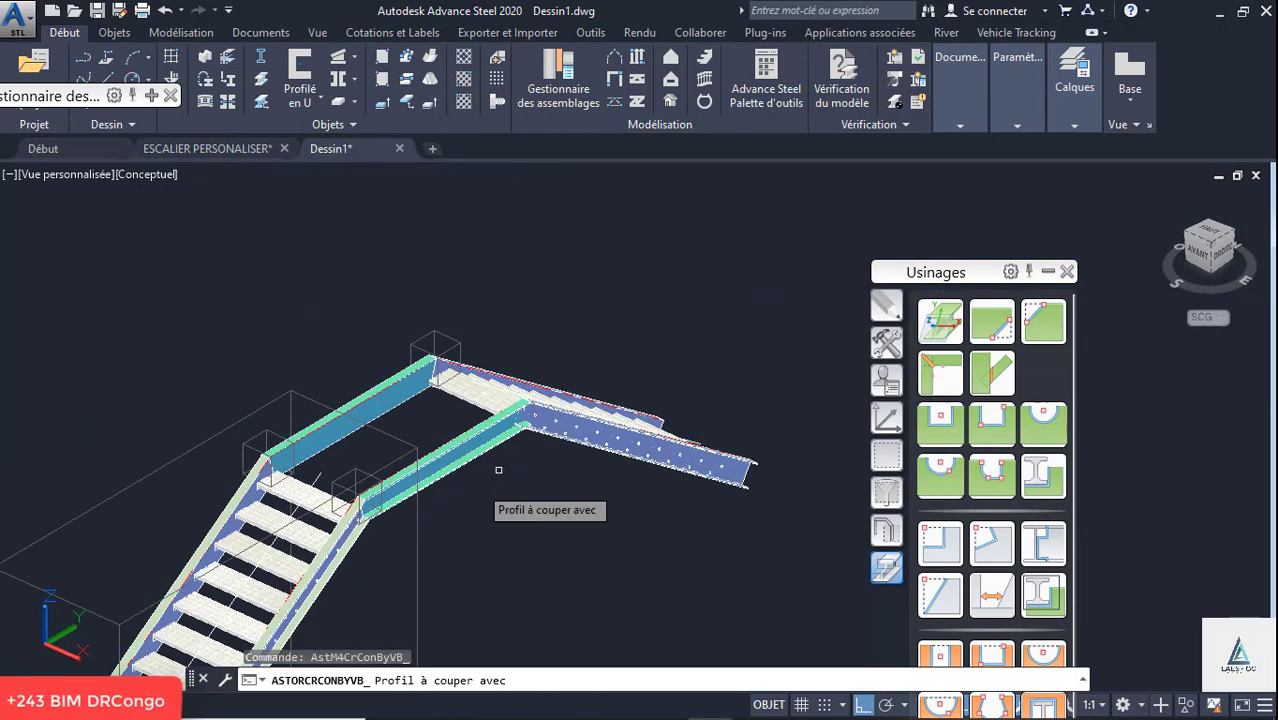
scroll(465, 429, up, 4)
click(450, 366)
key(Return)
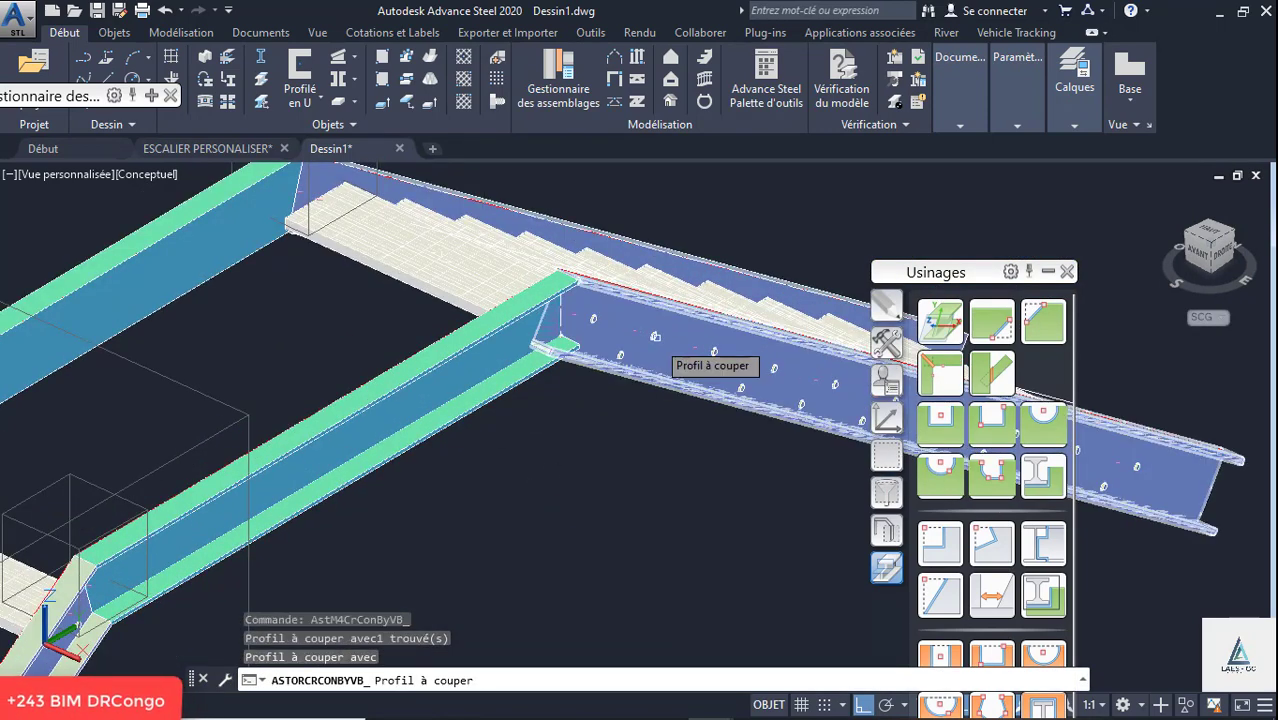
click(656, 305)
key(Return)
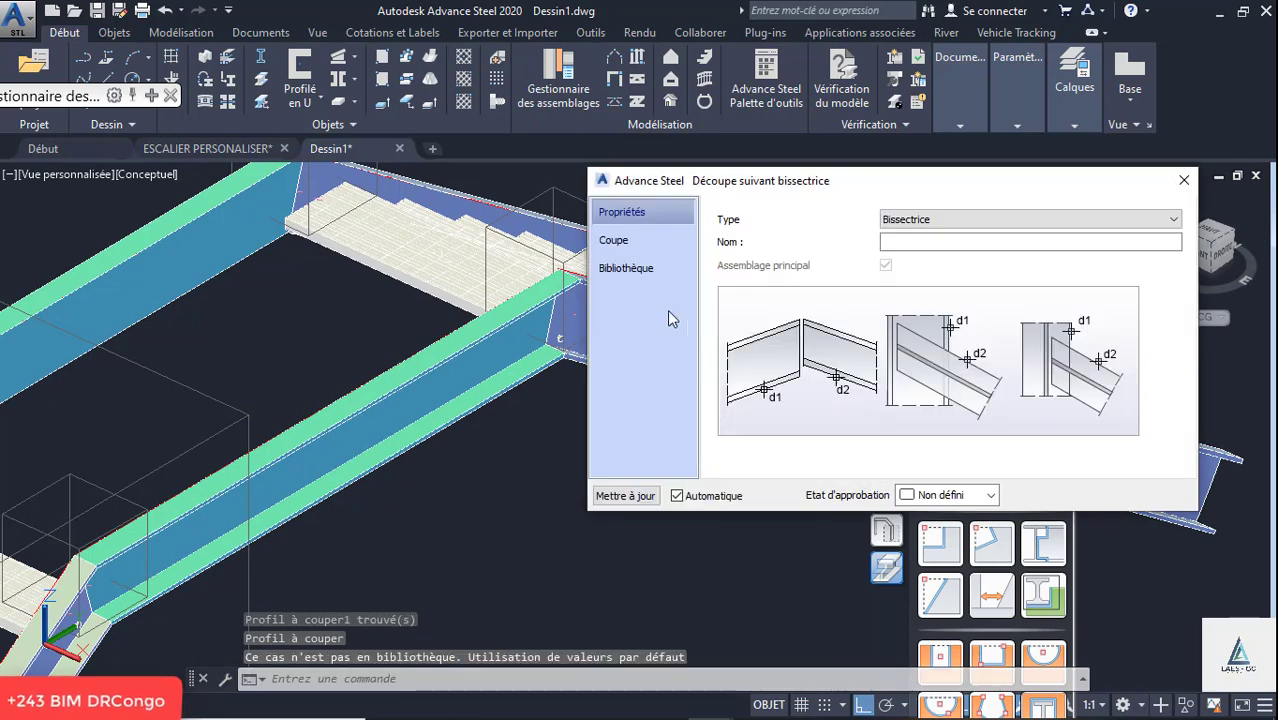
click(614, 241)
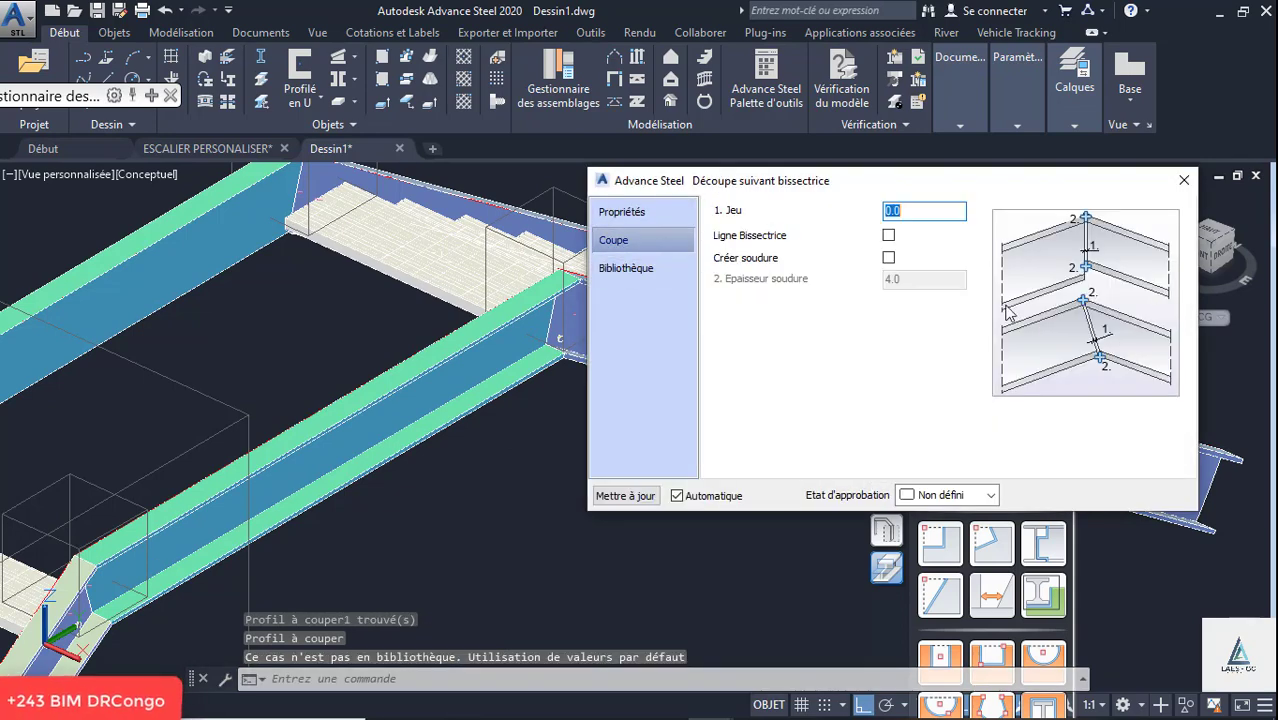
click(888, 258)
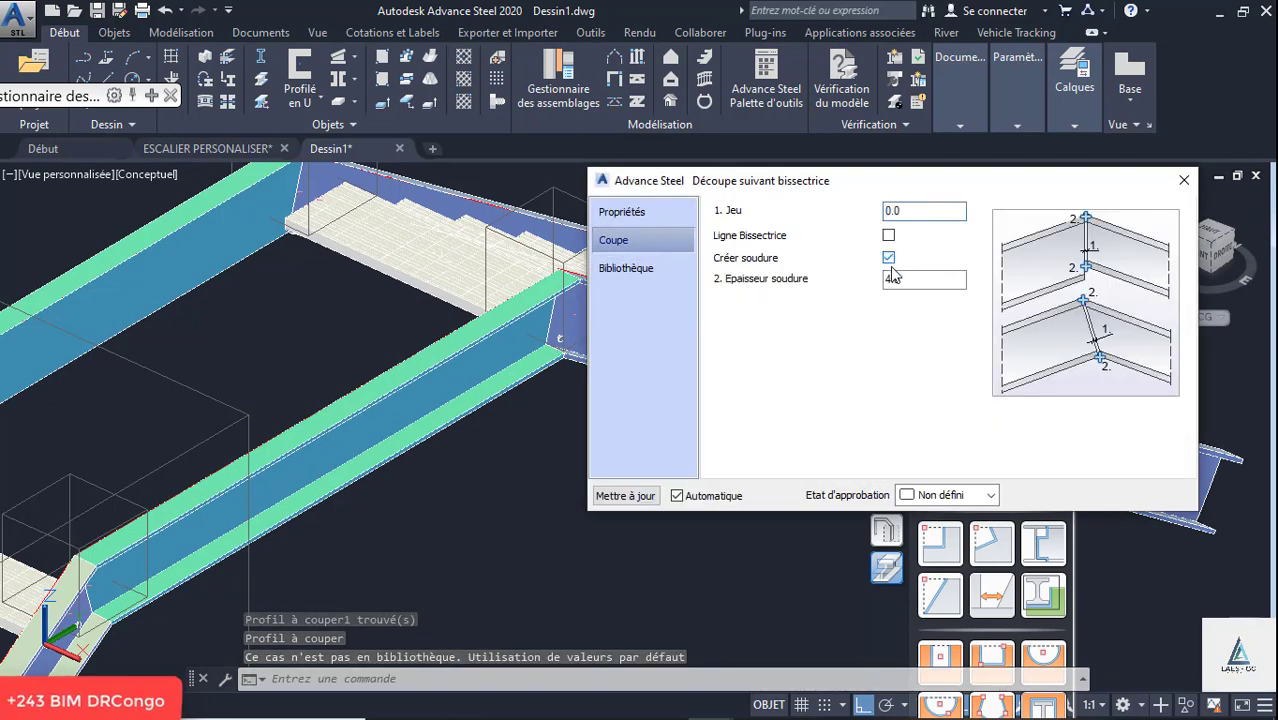
click(1184, 180)
- Align the UCS to the far landing beam with the SCU sur Objet command, with its Z axis vertical
scroll(448, 470, down, 3)
scroll(394, 459, up, 1)
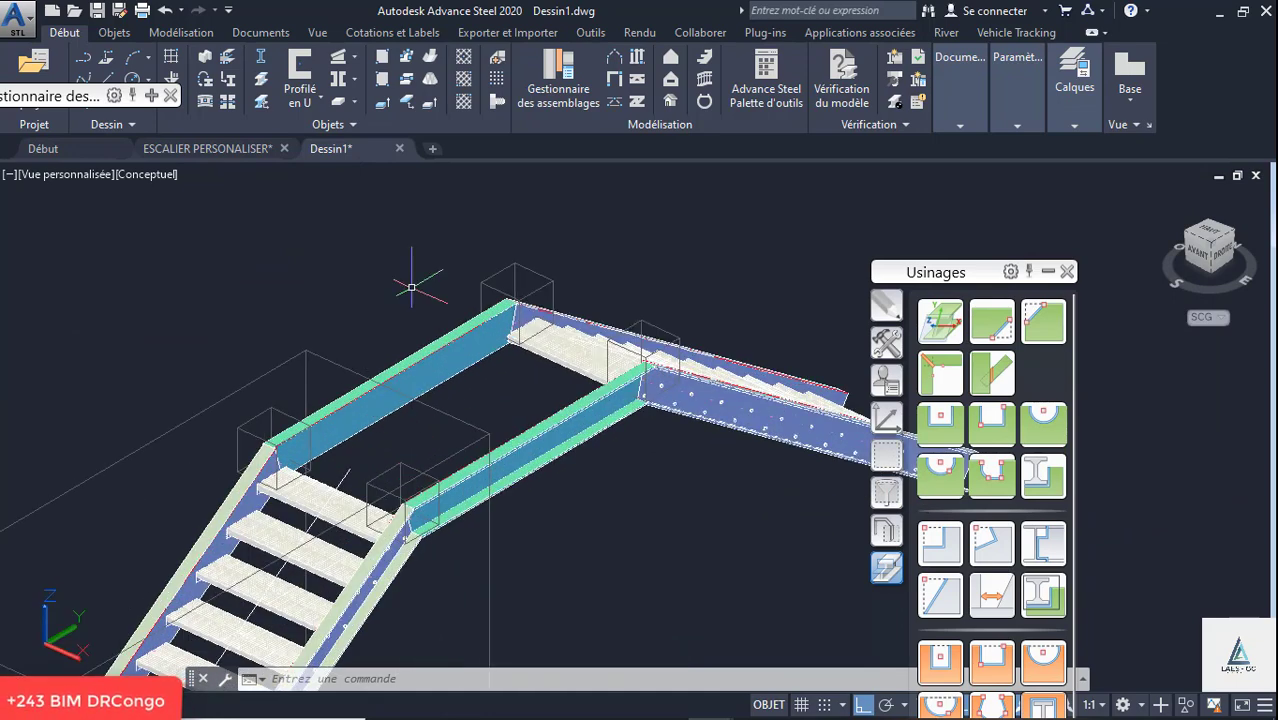
scroll(422, 277, down, 1)
key(Escape)
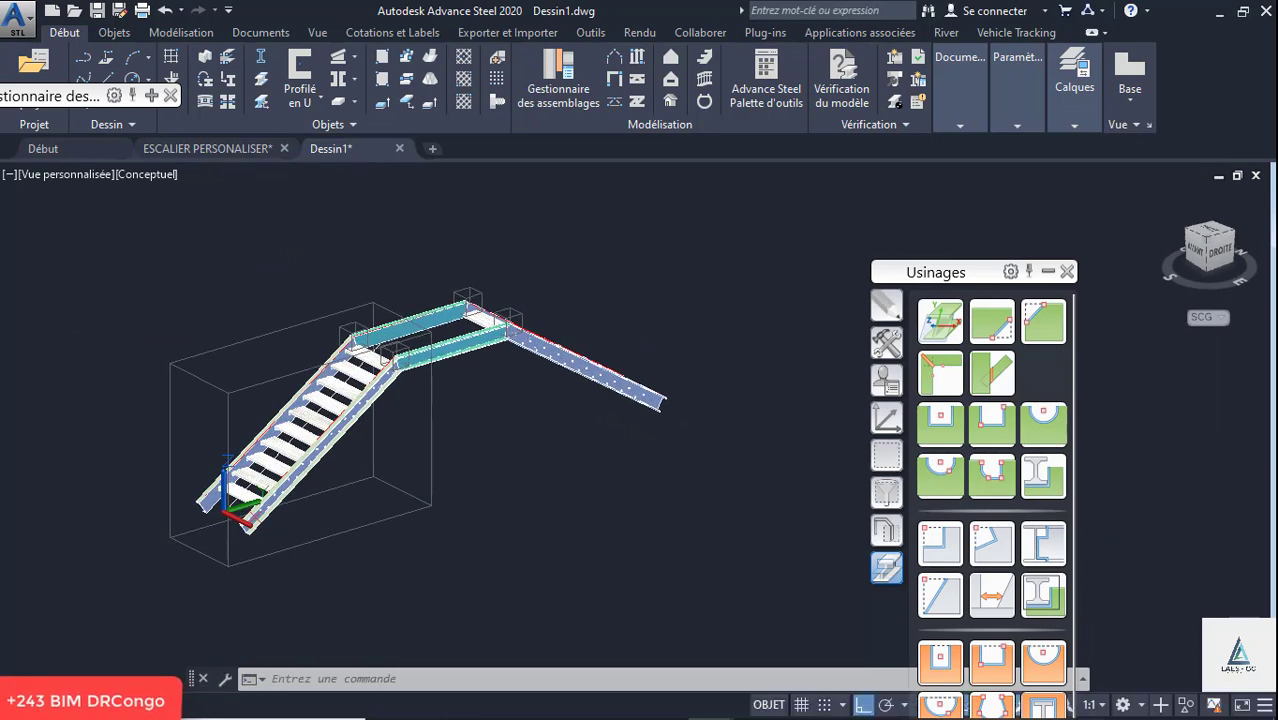
scroll(423, 300, up, 4)
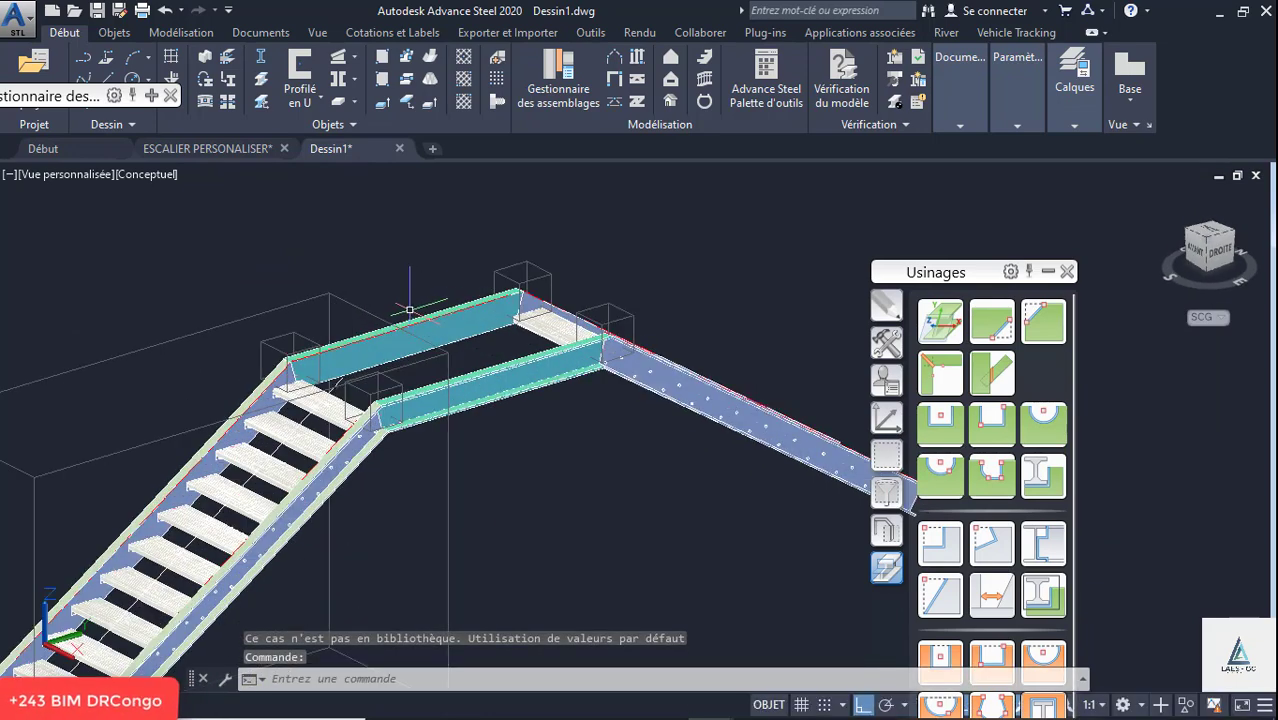
click(888, 316)
click(884, 343)
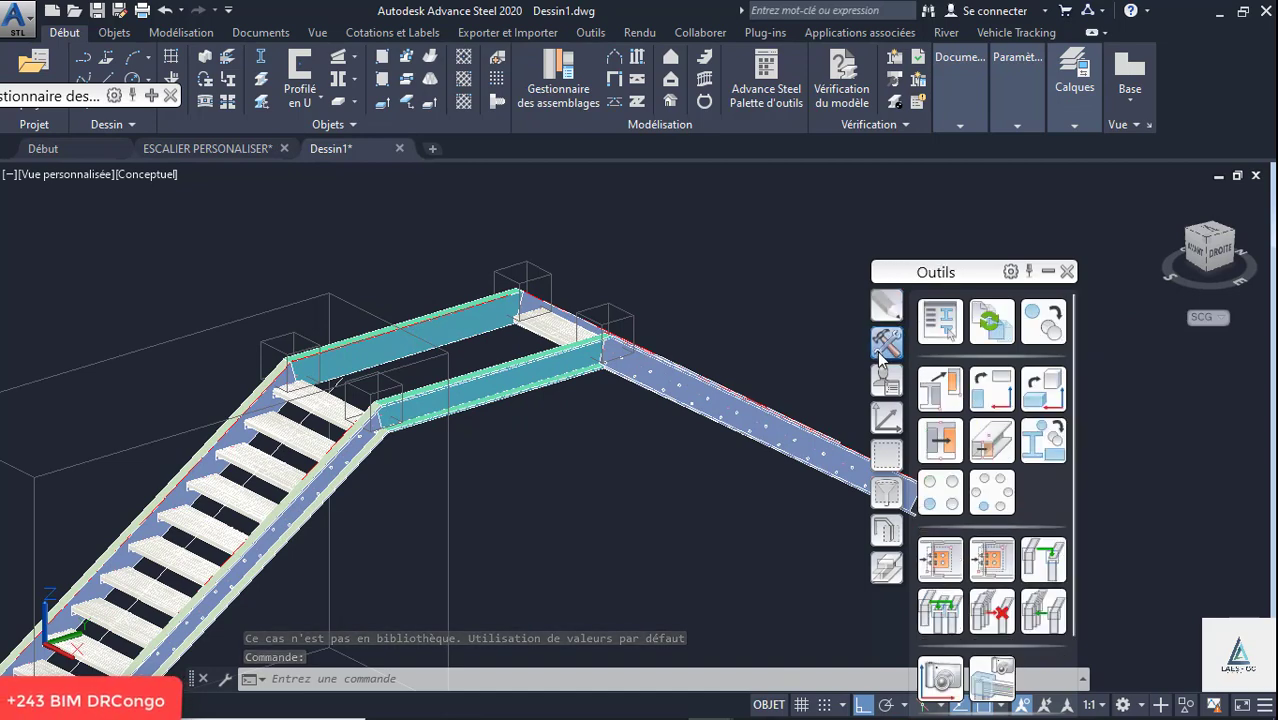
click(892, 316)
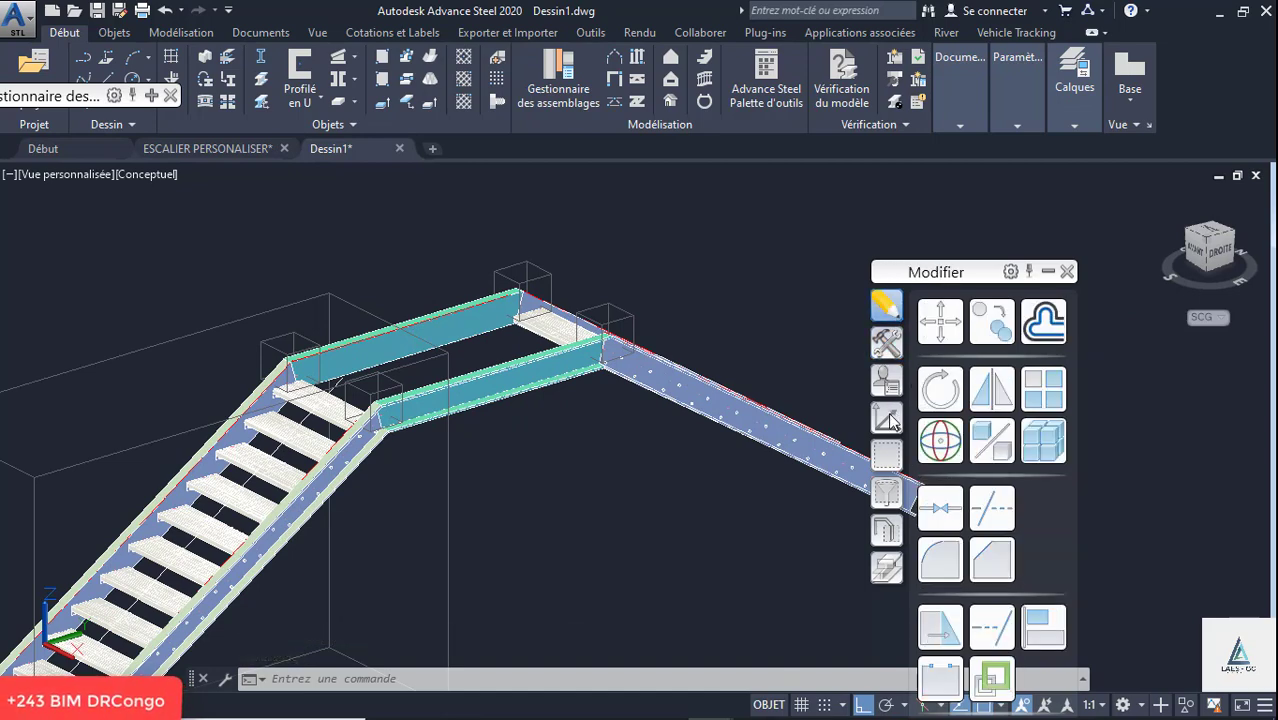
click(887, 418)
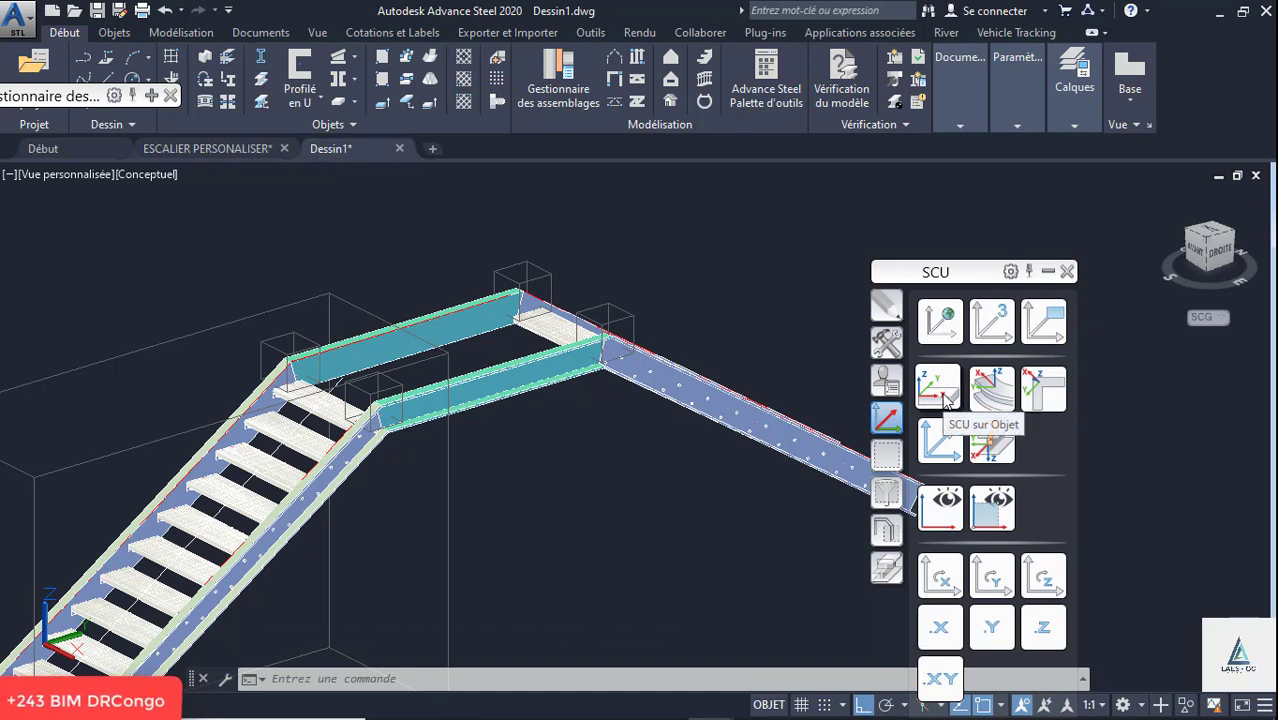
click(942, 390)
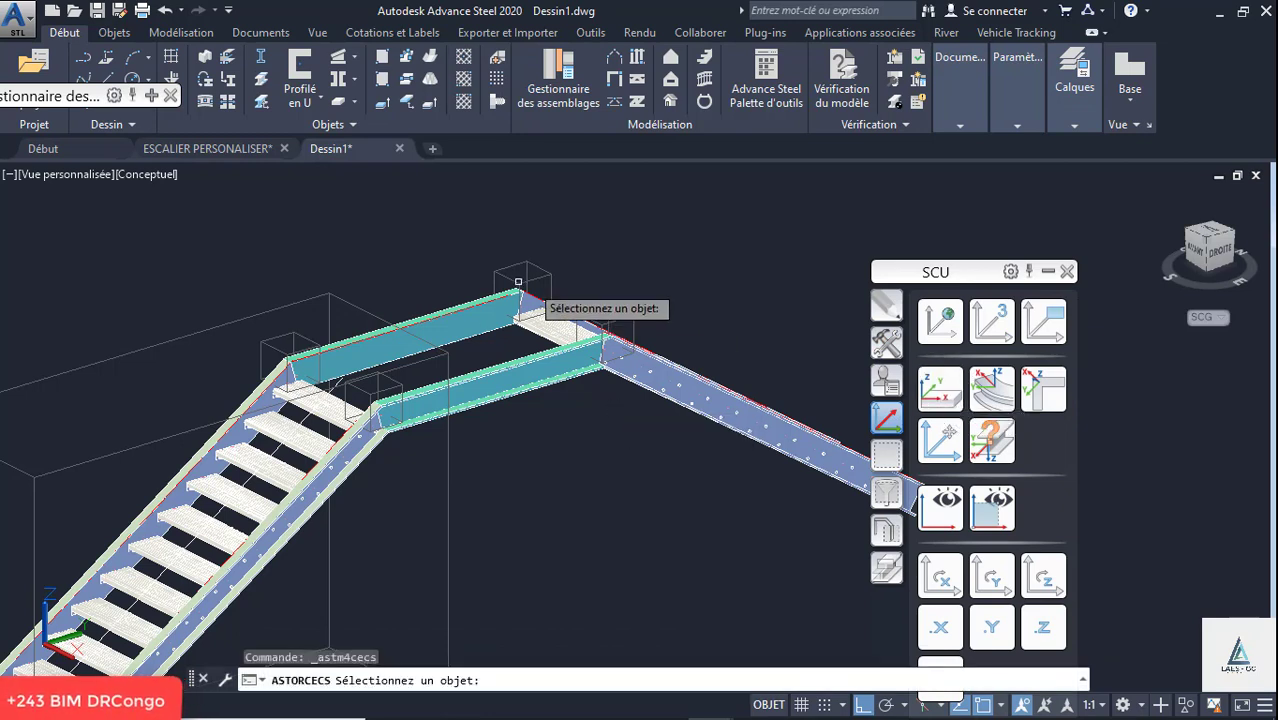
click(437, 318)
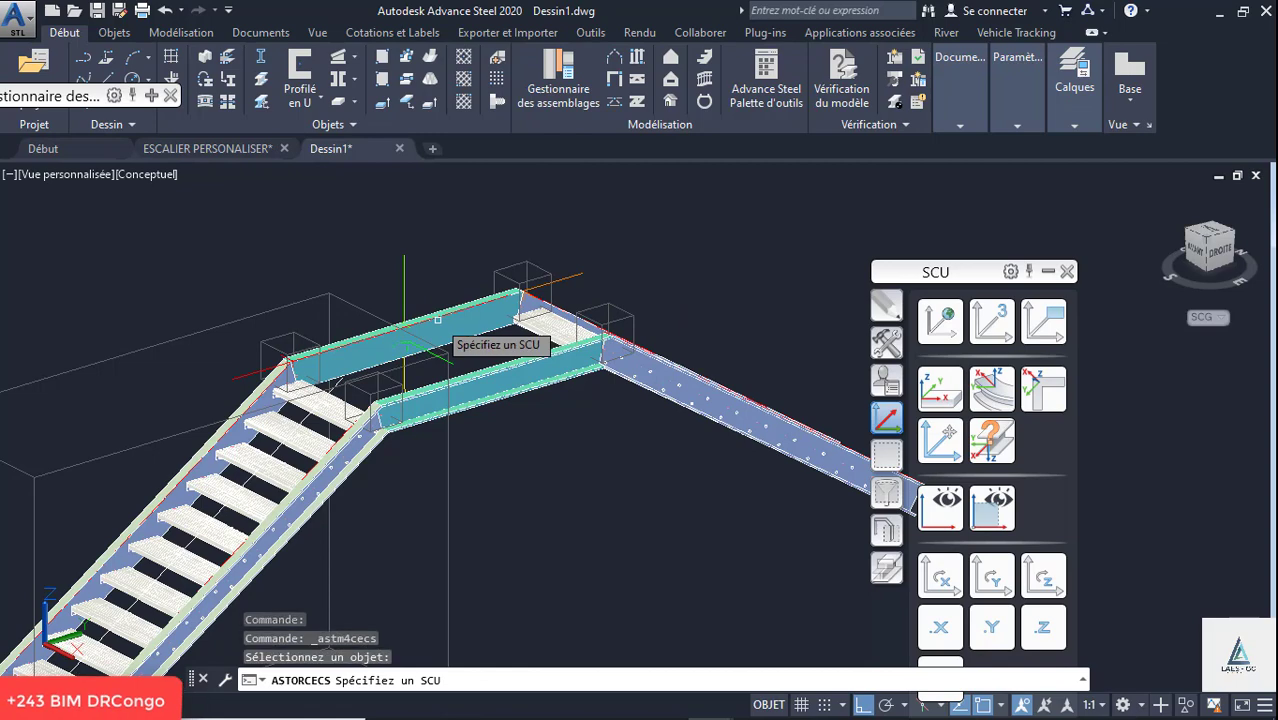
click(403, 270)
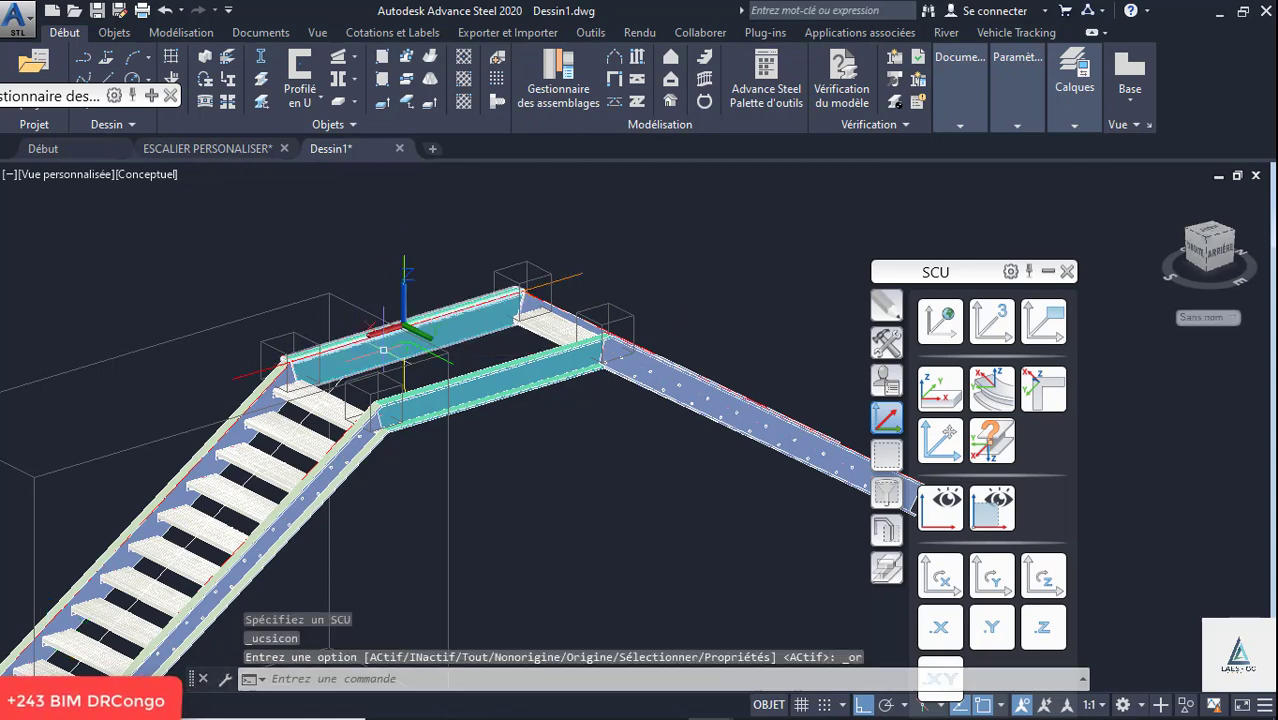
scroll(388, 346, up, 3)
scroll(388, 346, down, 3)
shift+middle_drag(388, 348, 386, 375)
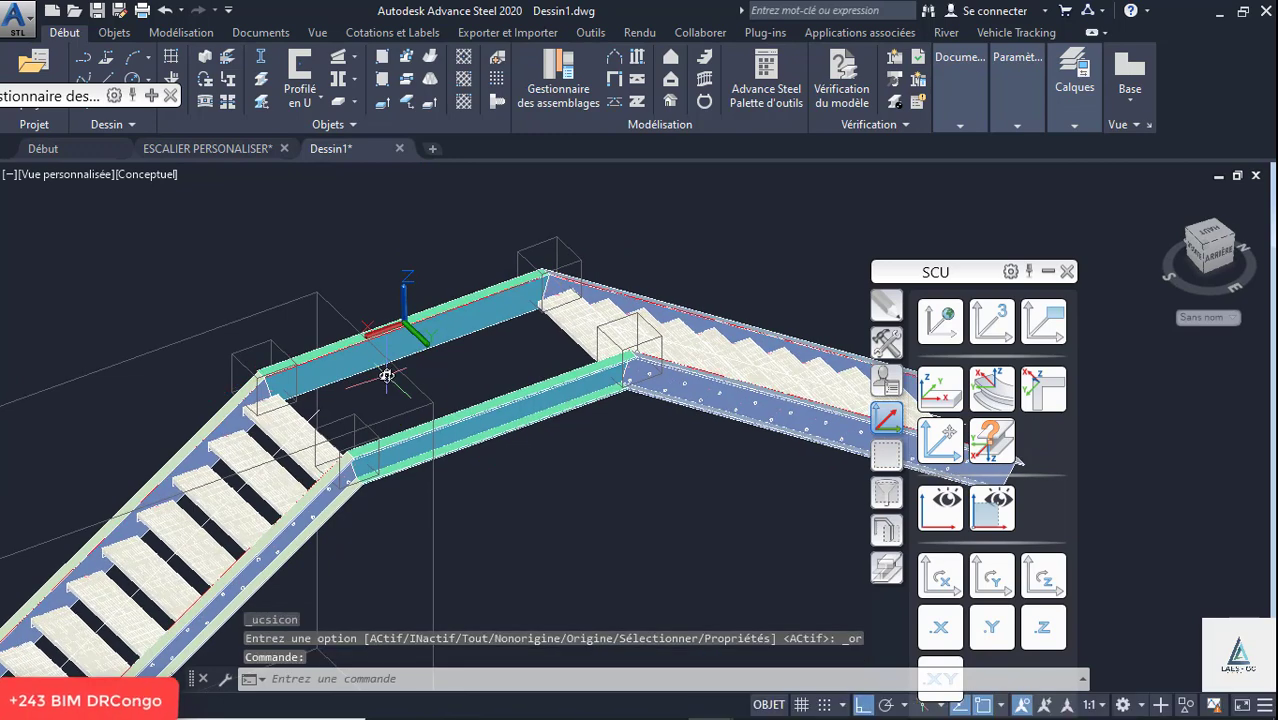
click(463, 84)
scroll(245, 480, up, 4)
scroll(256, 392, up, 4)
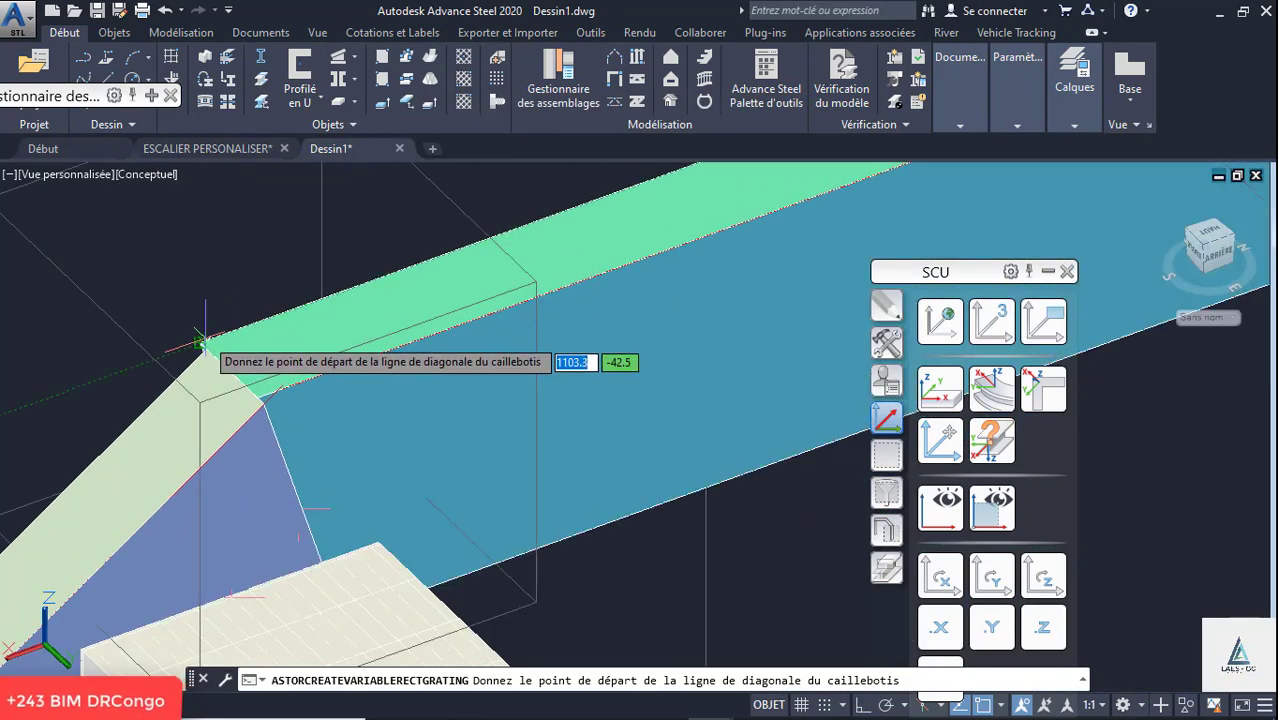
scroll(199, 345, down, 5)
scroll(265, 385, up, 2)
shift+middle_drag(274, 379, 122, 350)
scroll(236, 503, down, 6)
scroll(313, 464, up, 2)
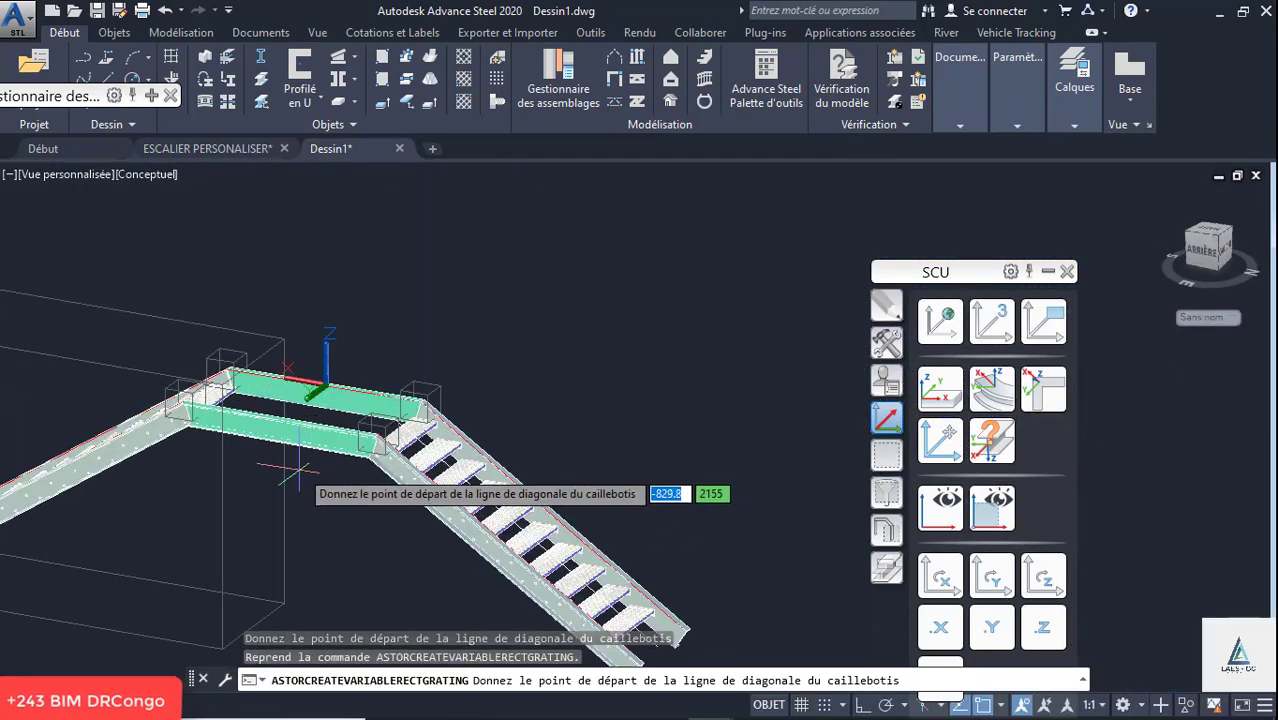
shift+middle_drag(290, 468, 208, 468)
scroll(222, 353, up, 5)
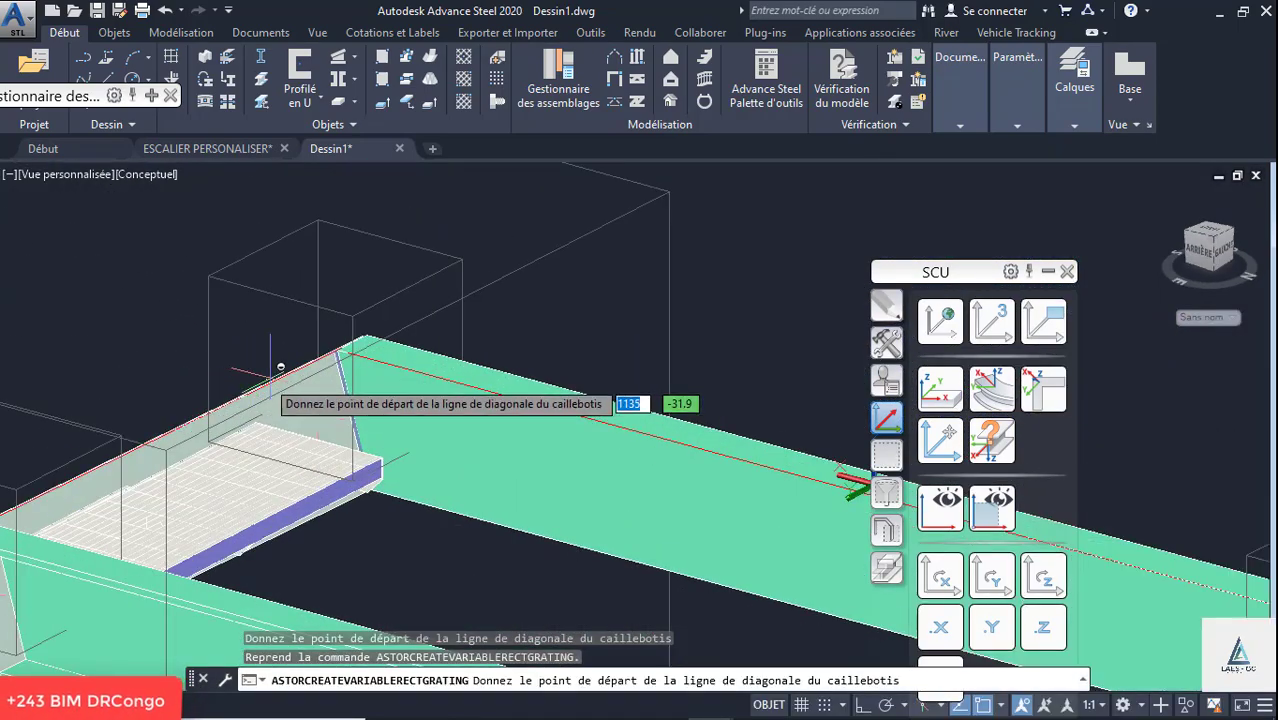
scroll(433, 465, down, 5)
shift+middle_drag(433, 465, 444, 453)
key(Escape)
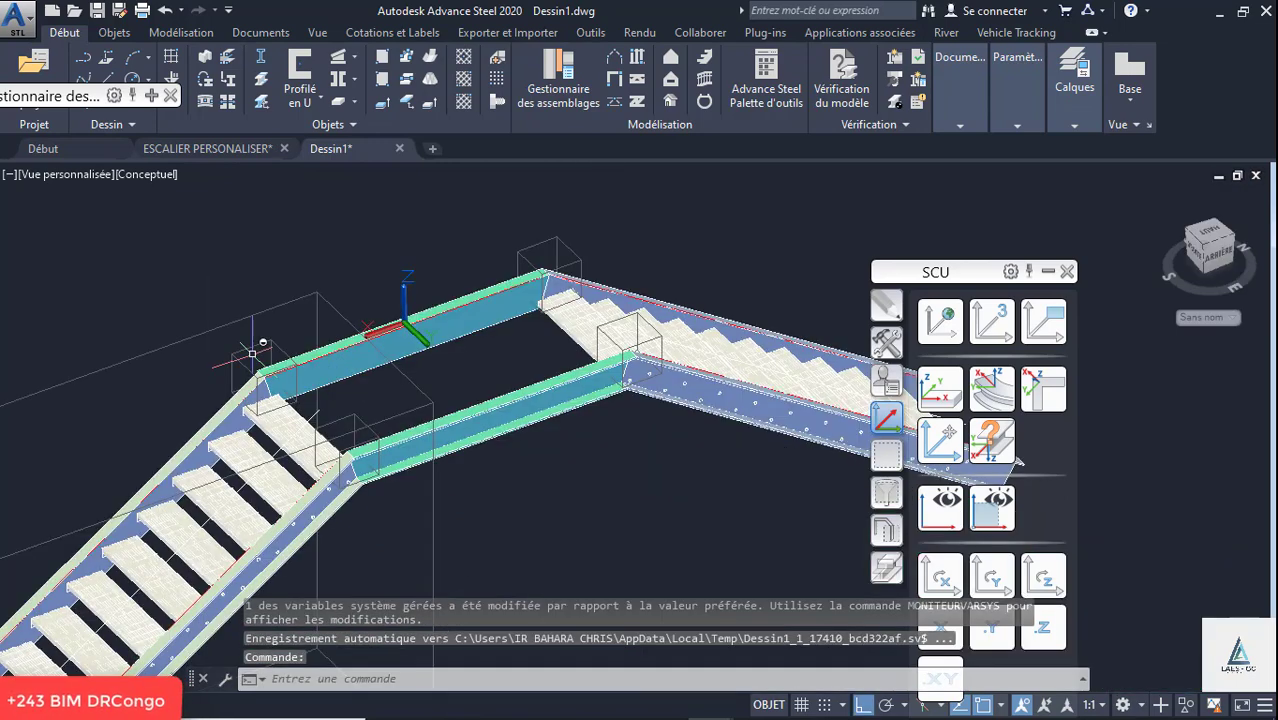
- Cover the landing with a variable rectangular grating about 2175 × 1180 mm, diagonally from the near beam's outer corner to the far beam's opposite outer corner
scroll(262, 371, up, 5)
scroll(268, 371, down, 5)
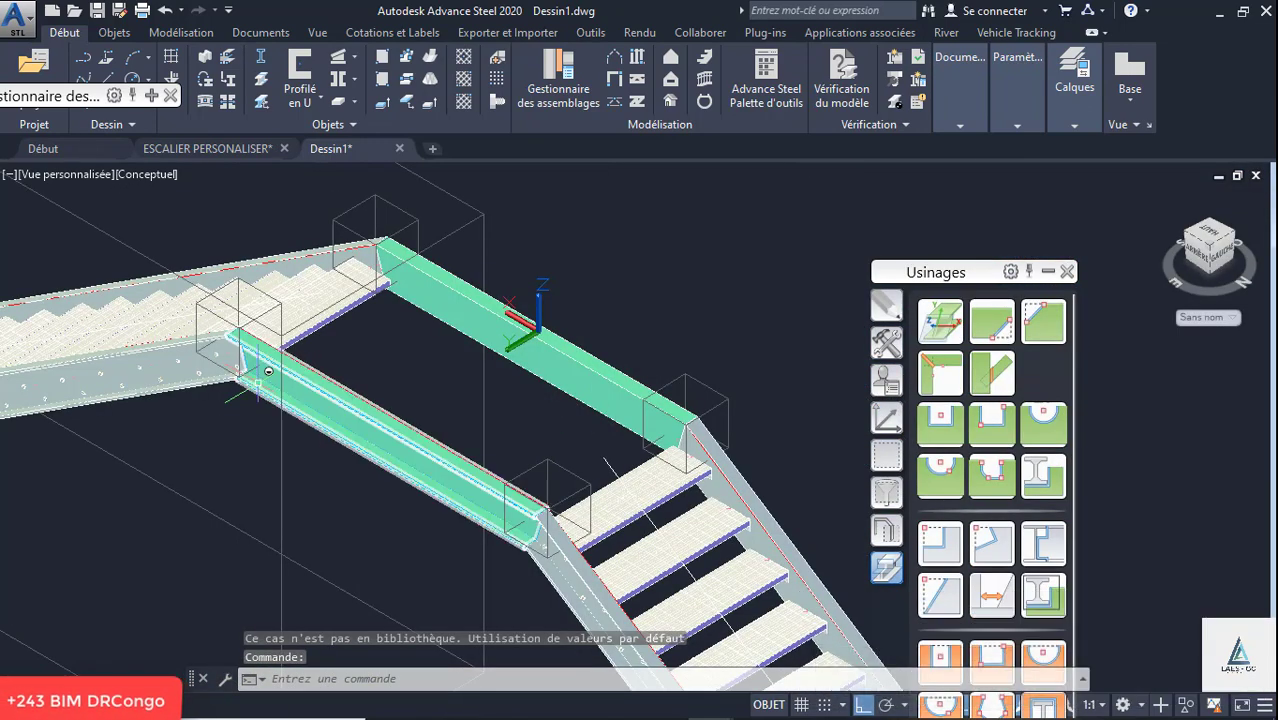
scroll(293, 330, up, 3)
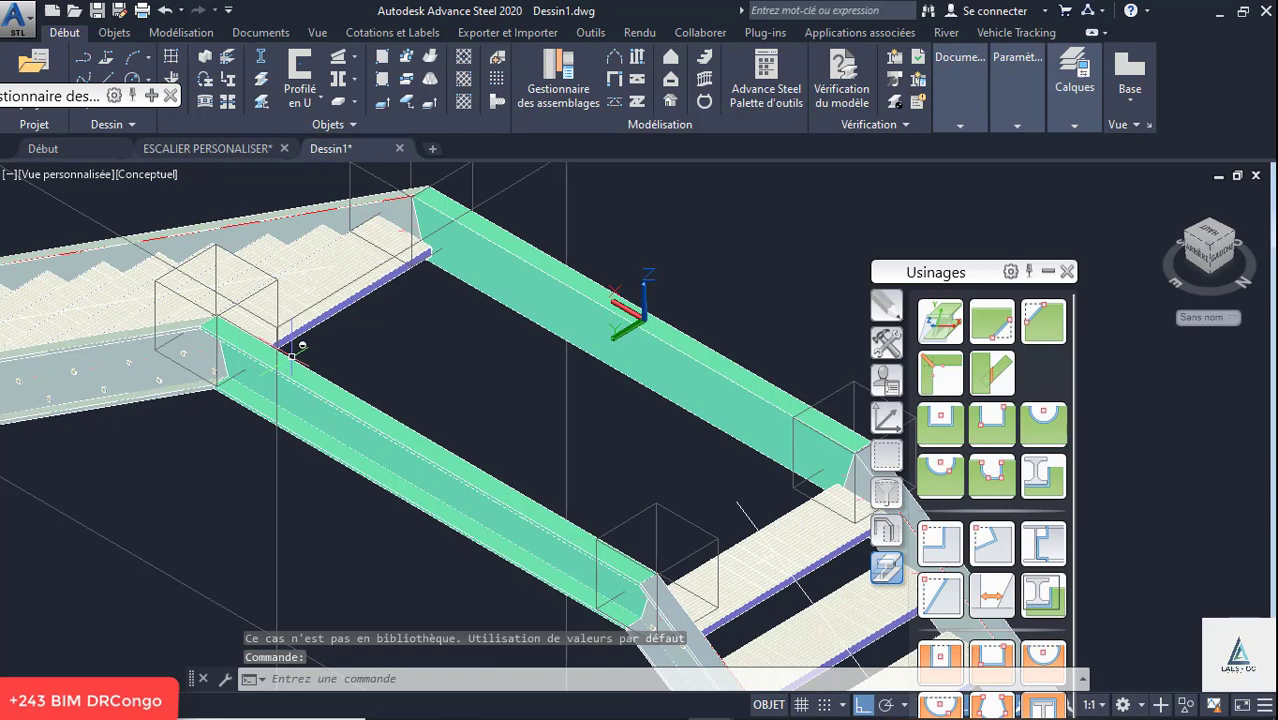
click(463, 101)
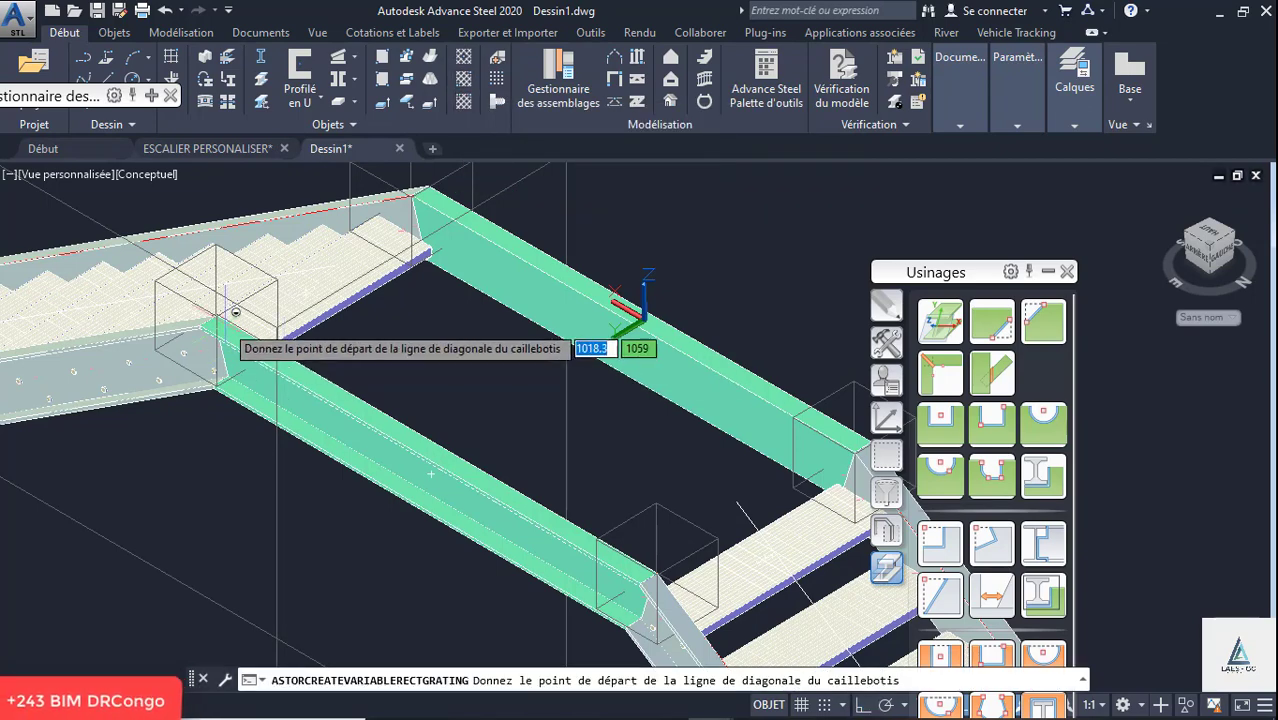
scroll(207, 321, up, 4)
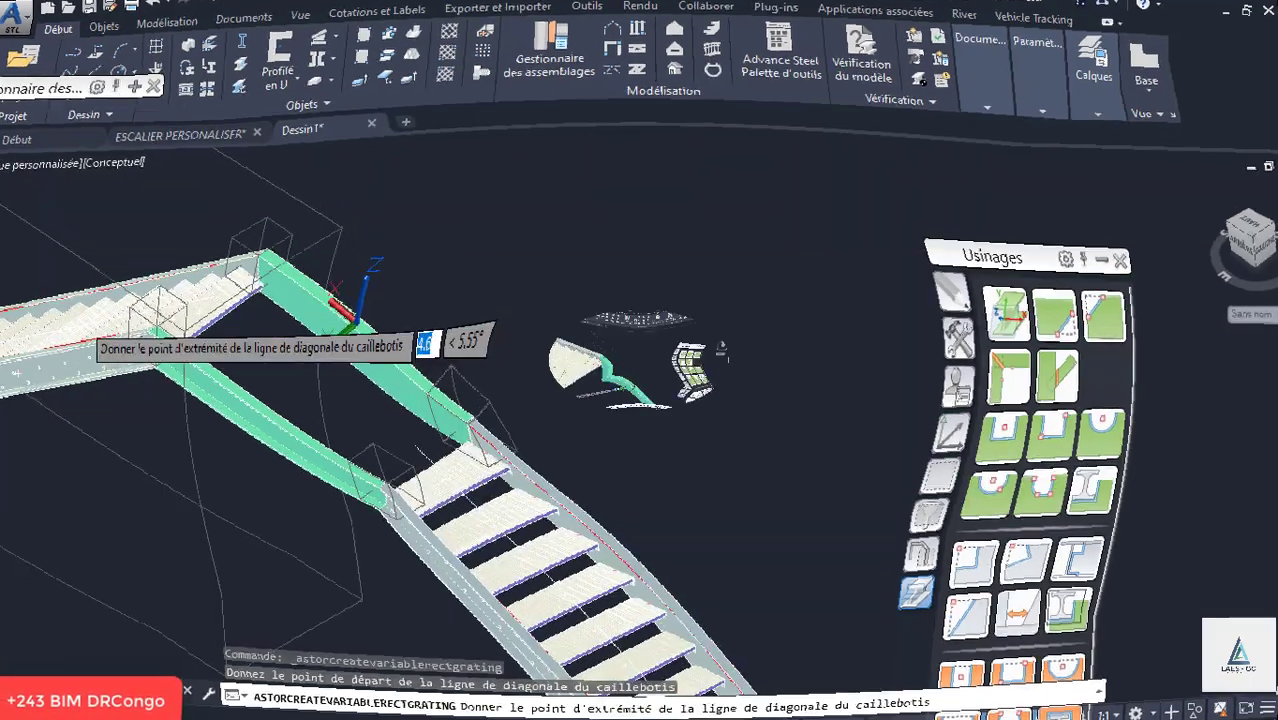
scroll(87, 537, up, 3)
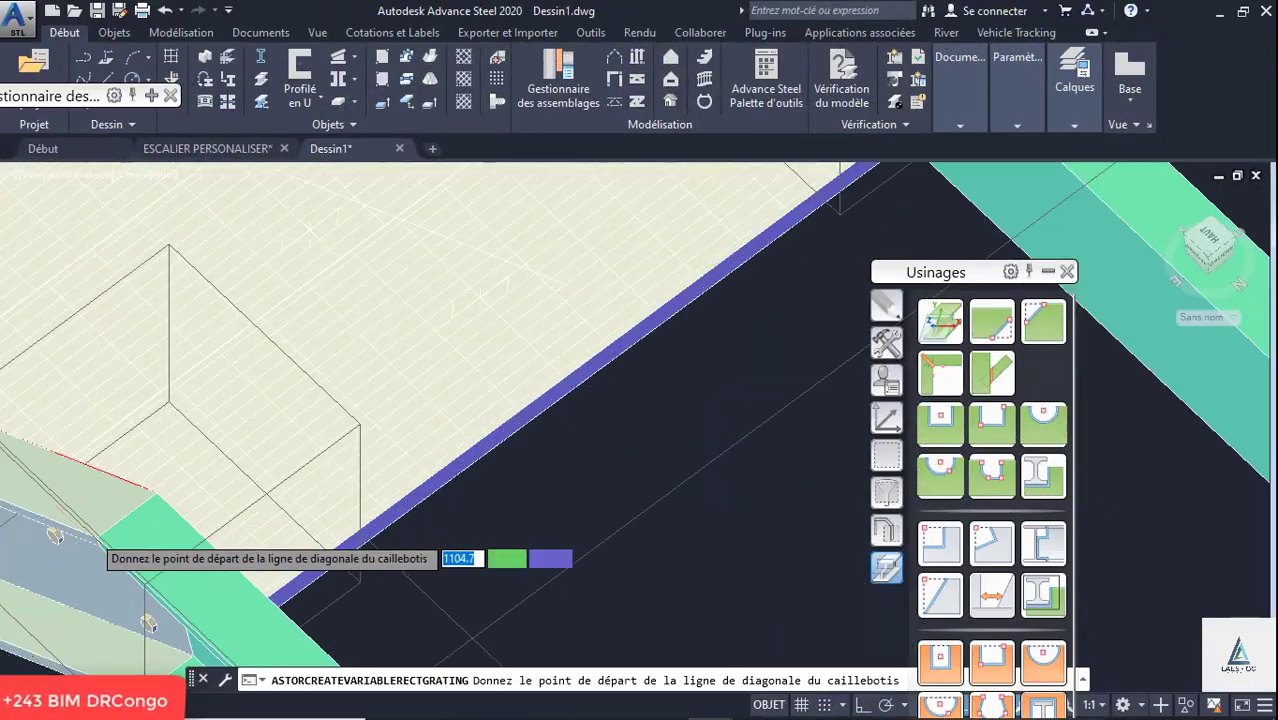
click(107, 540)
scroll(180, 530, down, 5)
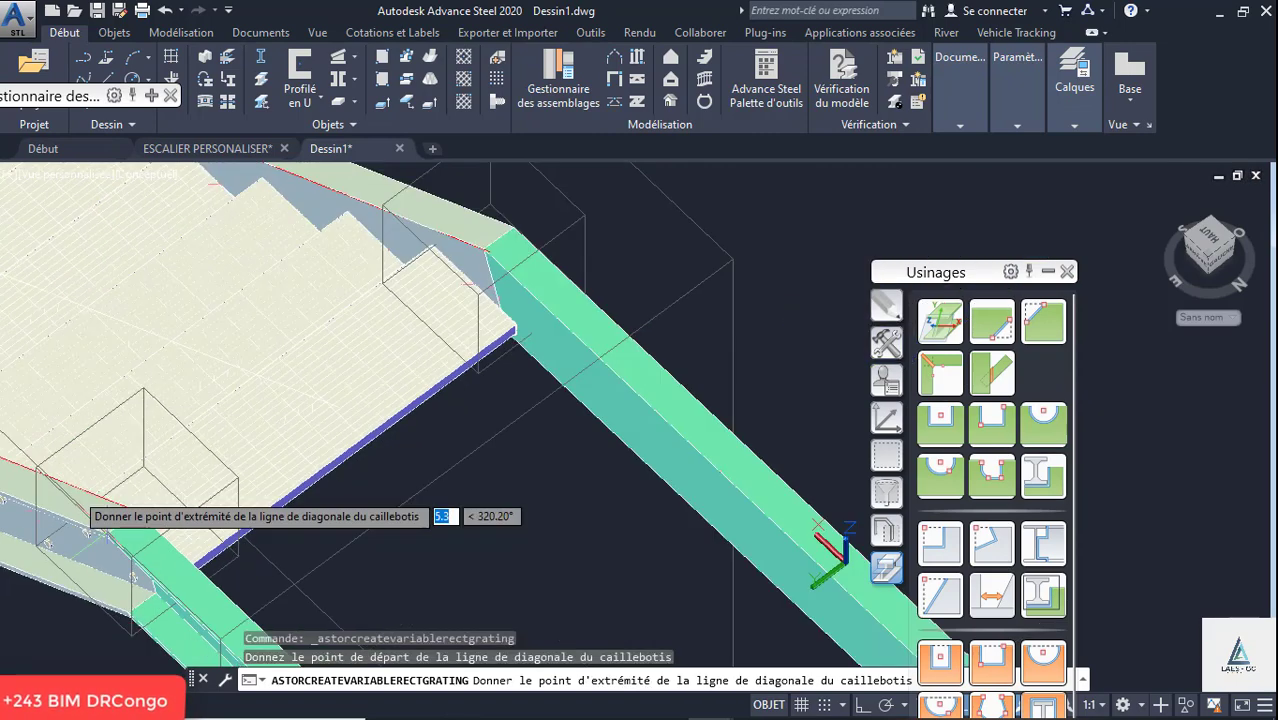
scroll(181, 530, up, 5)
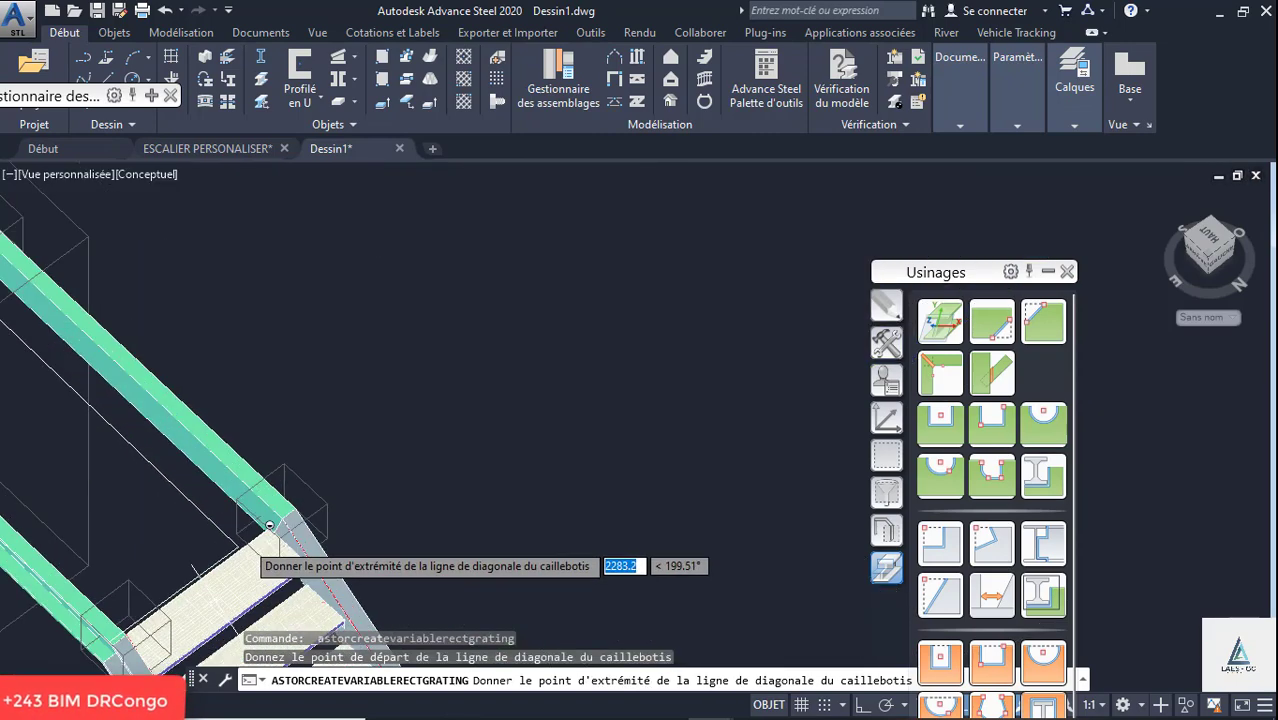
scroll(336, 441, up, 4)
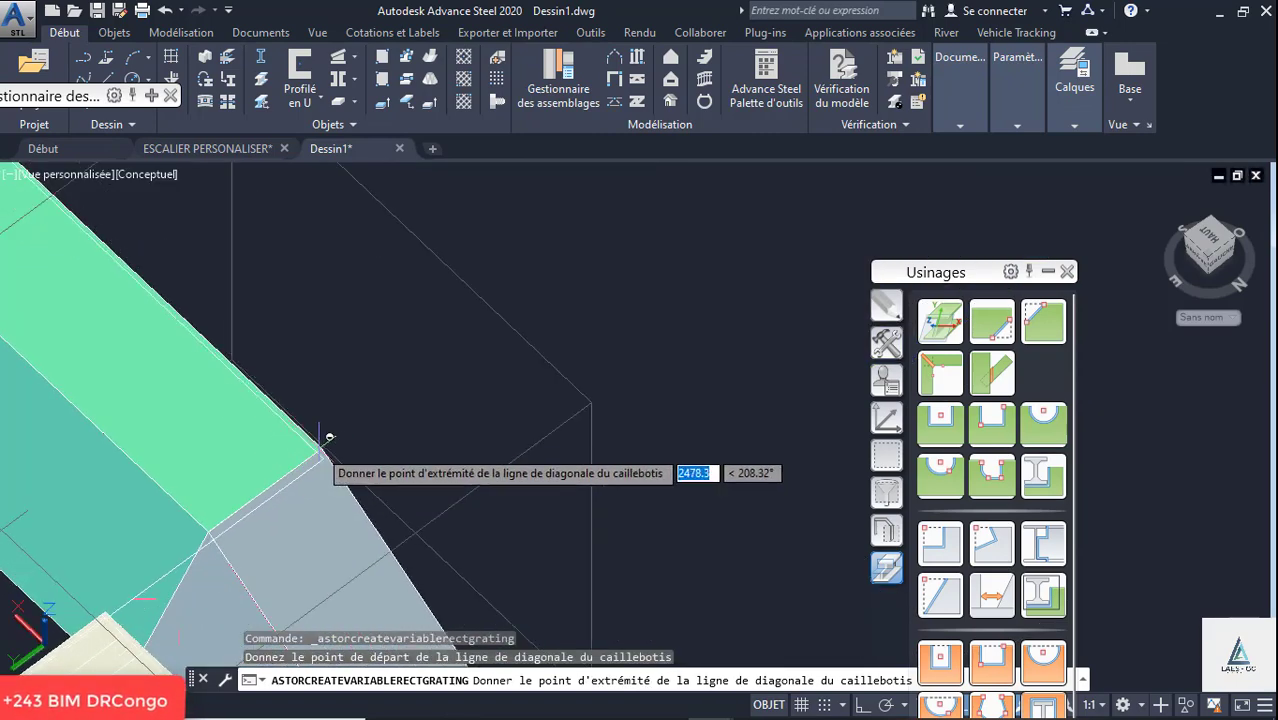
click(322, 446)
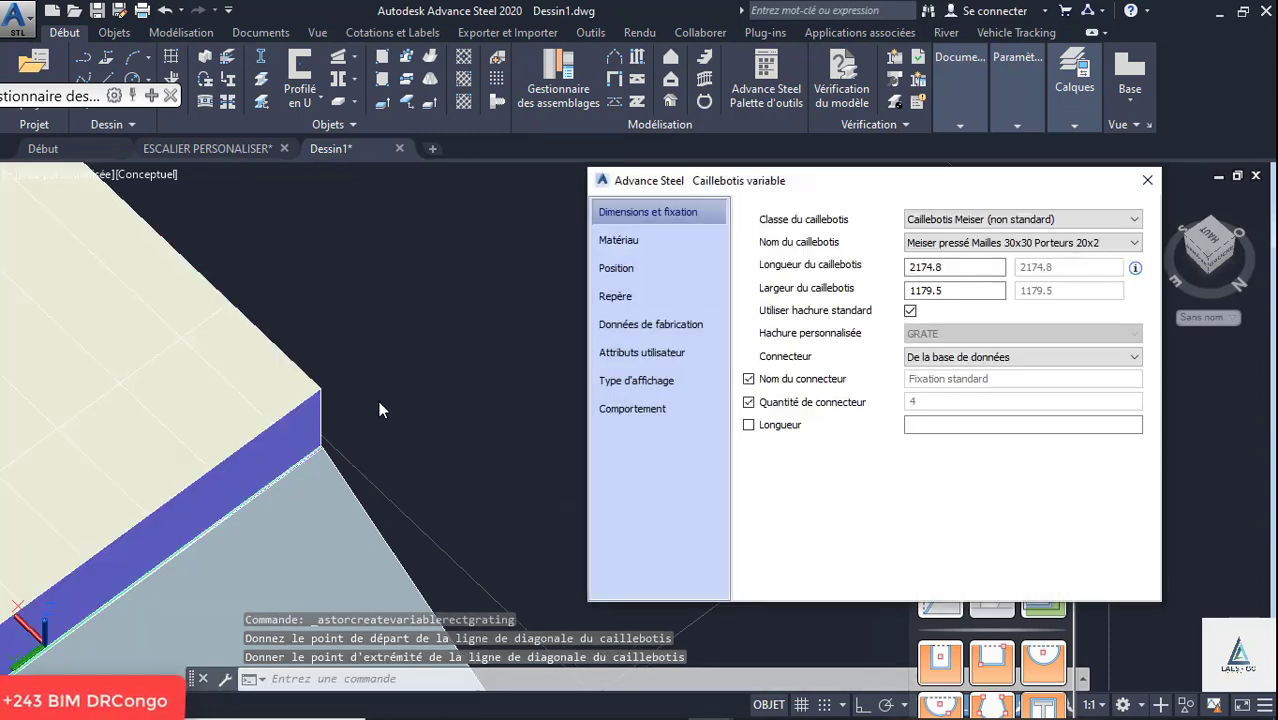
click(1147, 181)
- Switch the model's visual style to Masqué and look over the whole staircase with its landing grating
scroll(640, 338, down, 8)
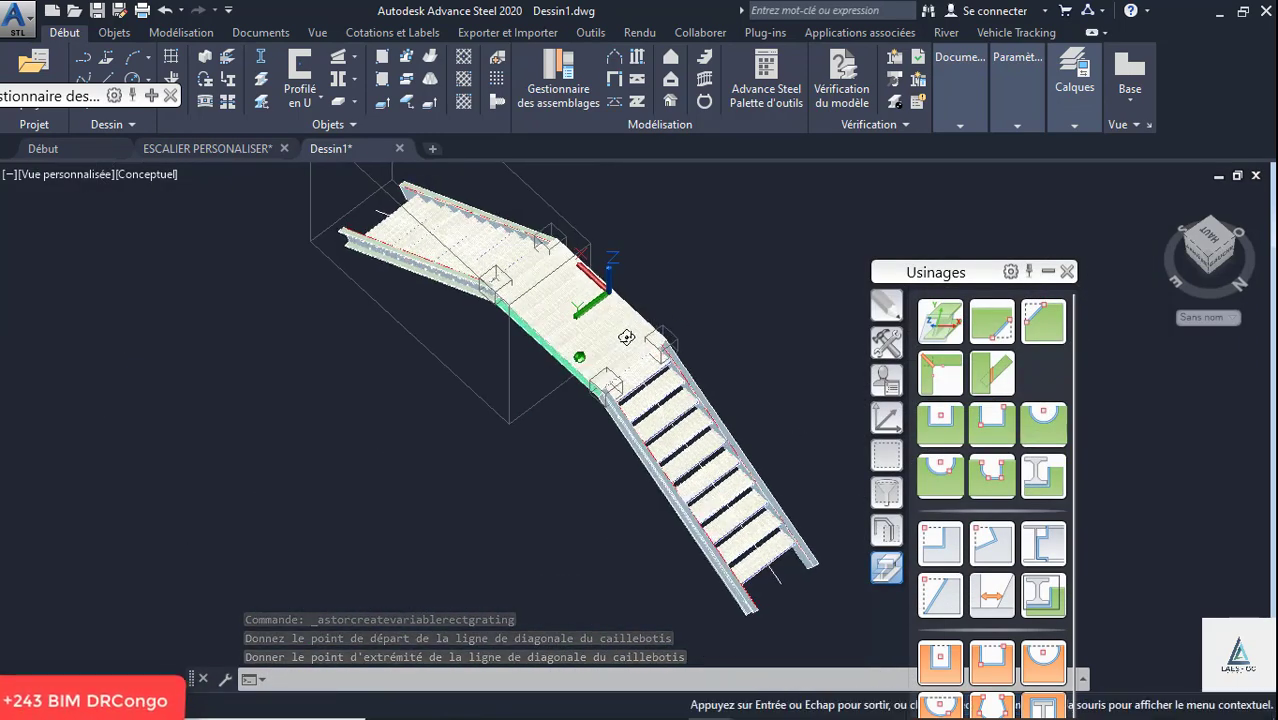
shift+middle_drag(582, 327, 610, 289)
scroll(610, 289, up, 5)
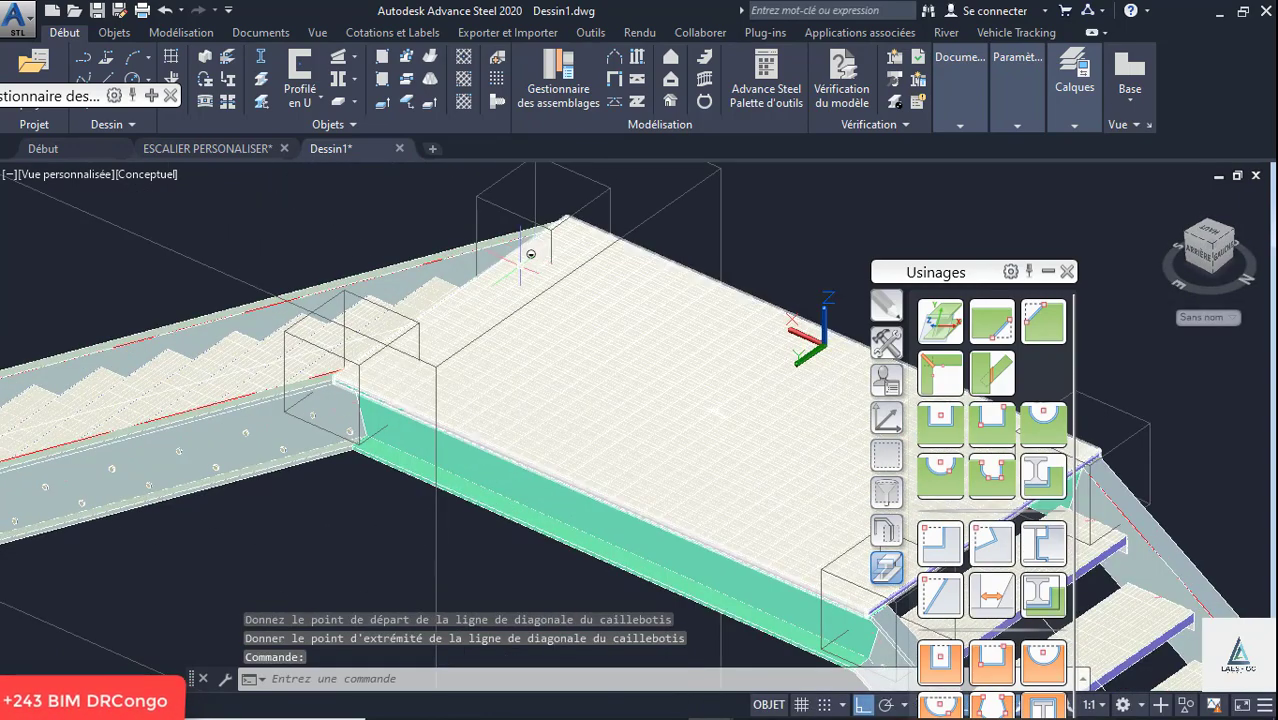
click(129, 176)
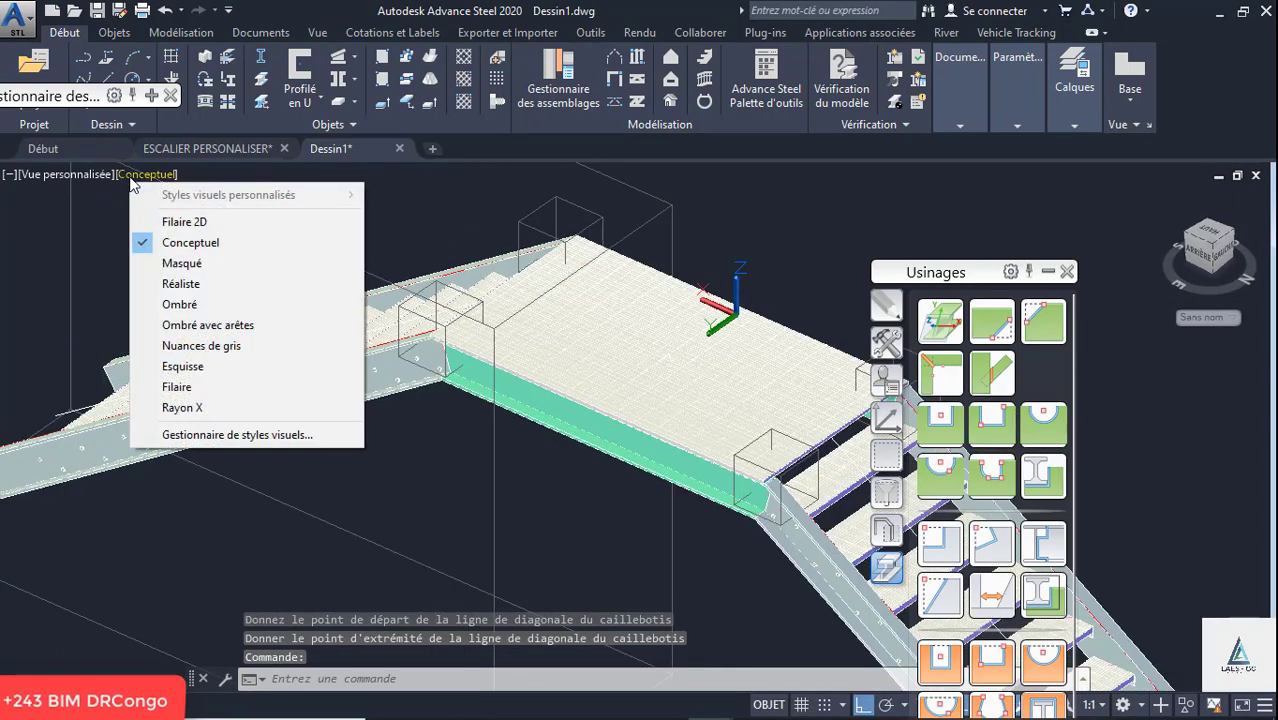
click(170, 264)
scroll(376, 318, down, 5)
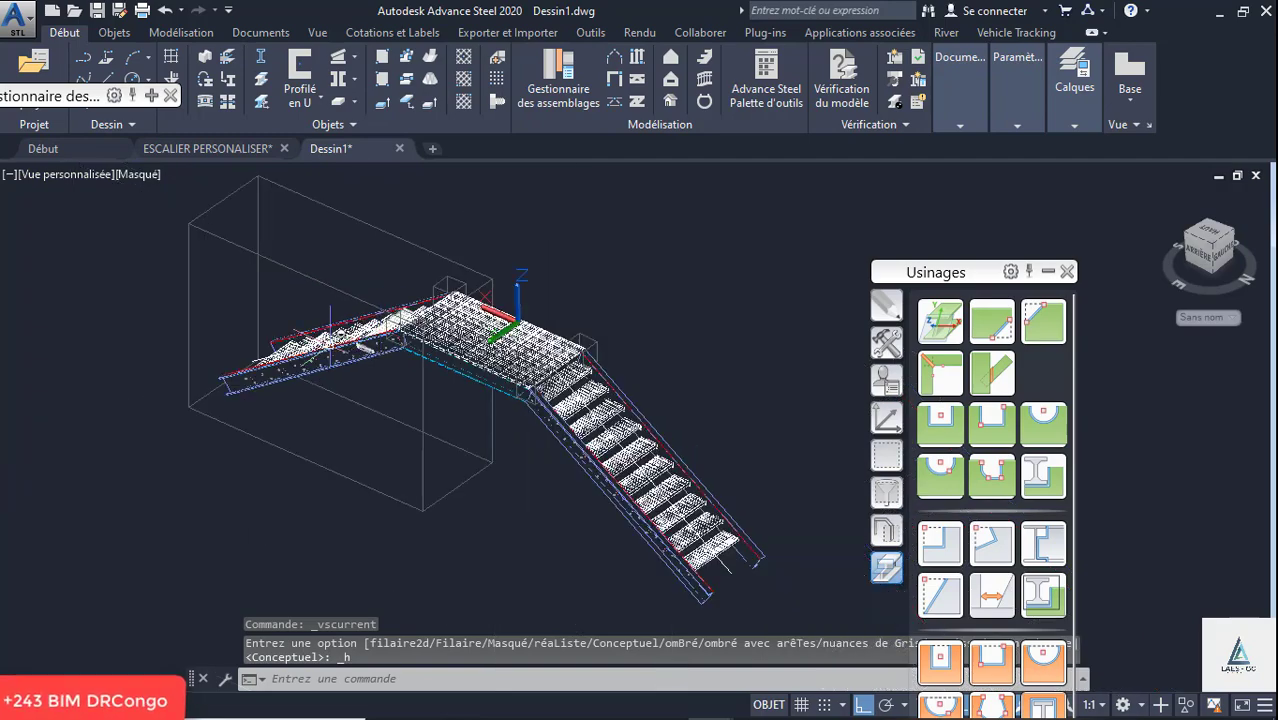
shift+middle_drag(500, 314, 553, 357)
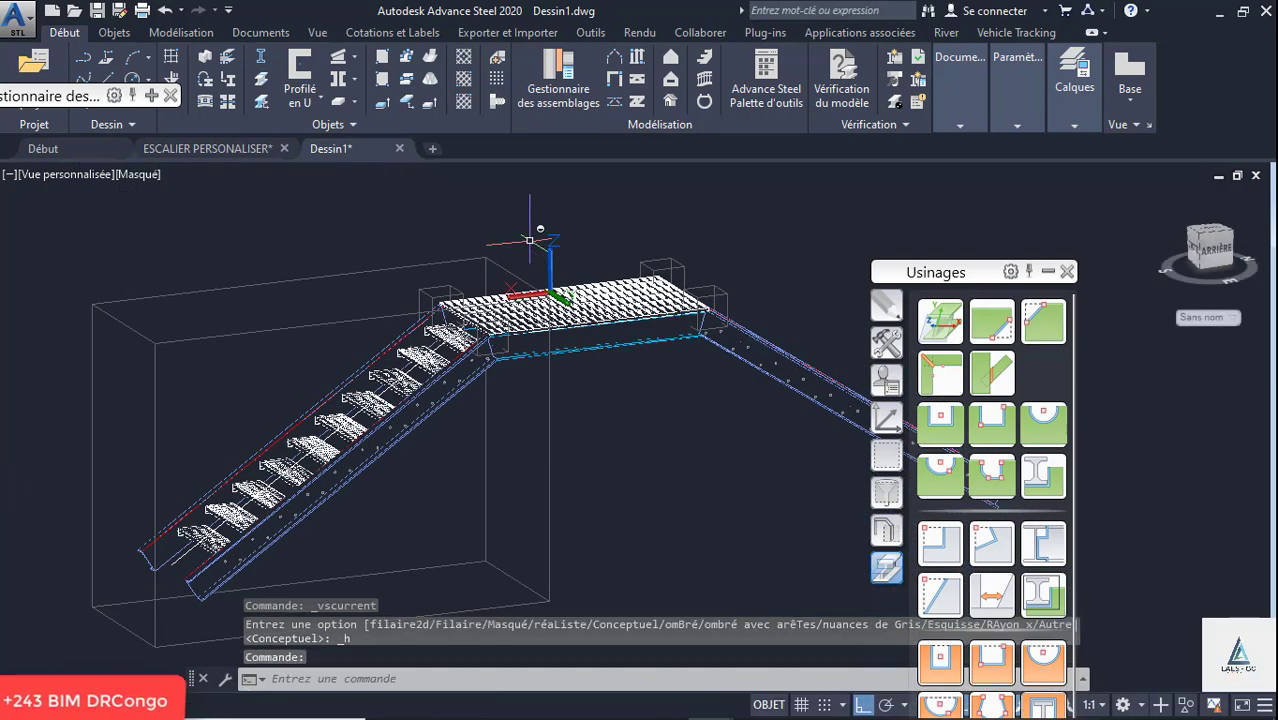
- Move the UCS origin straight down along Z from the landing to the level of the stringers' feet
click(887, 342)
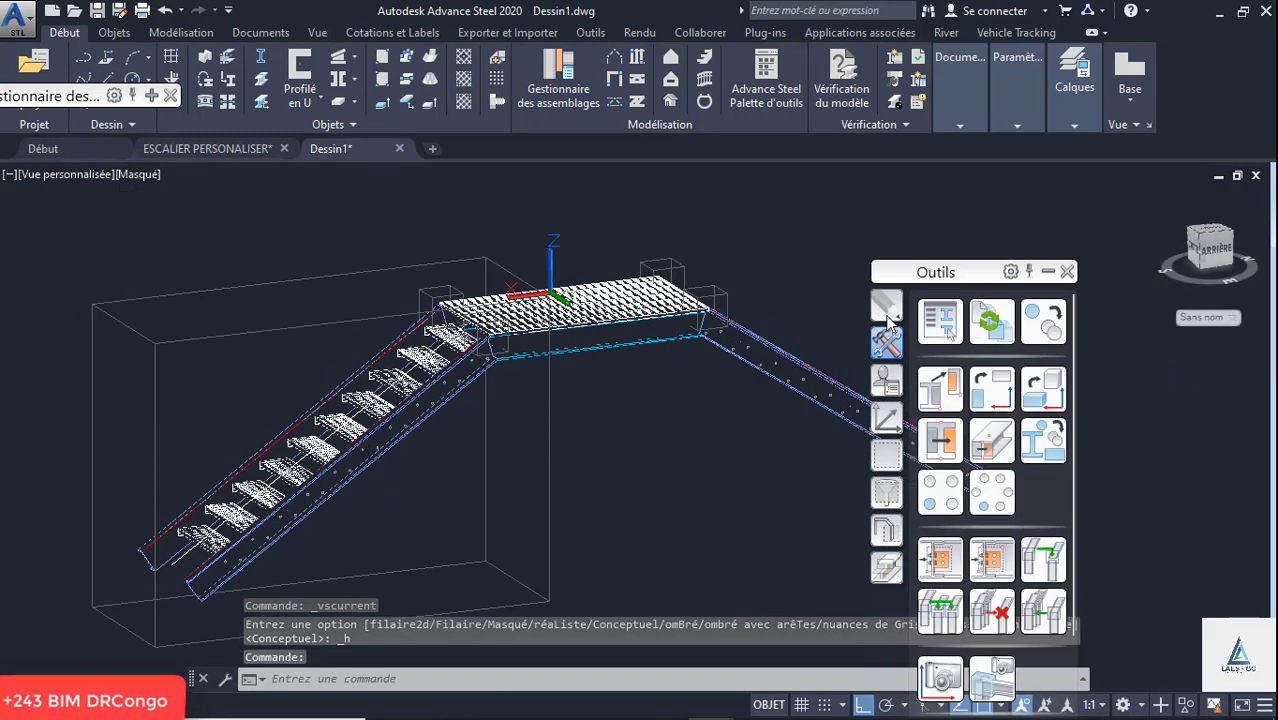
click(887, 310)
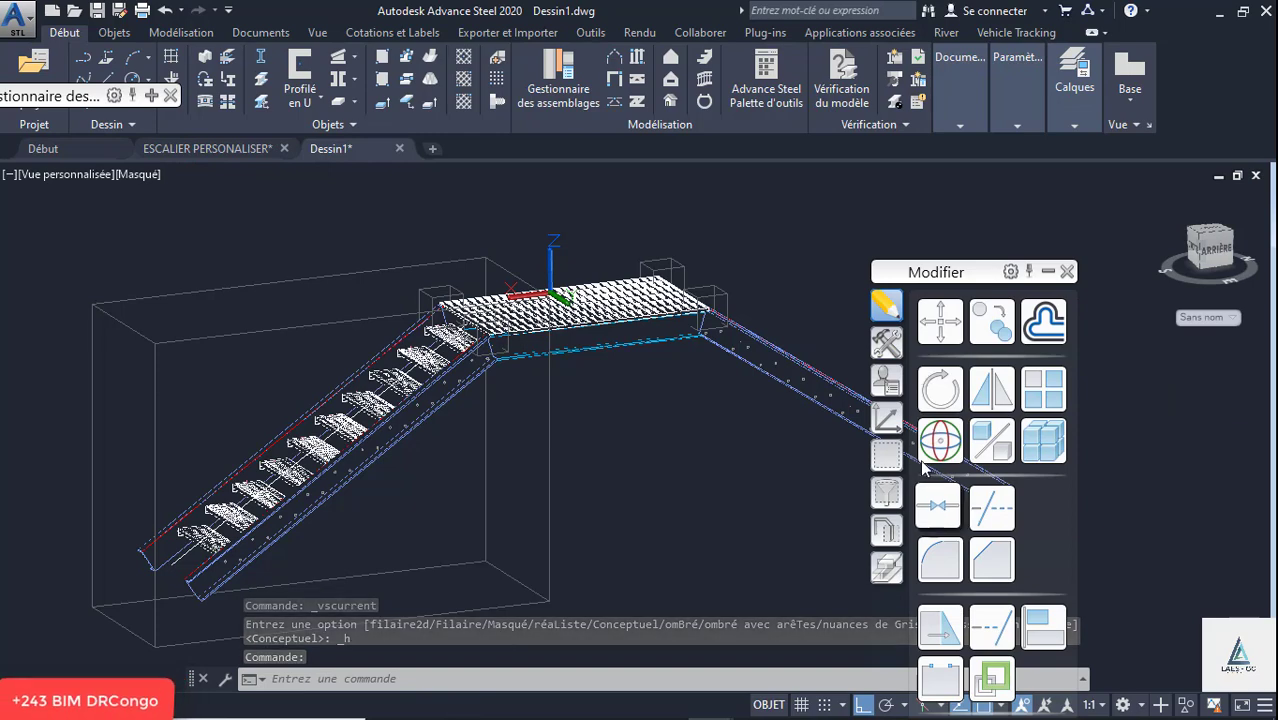
click(887, 418)
click(930, 440)
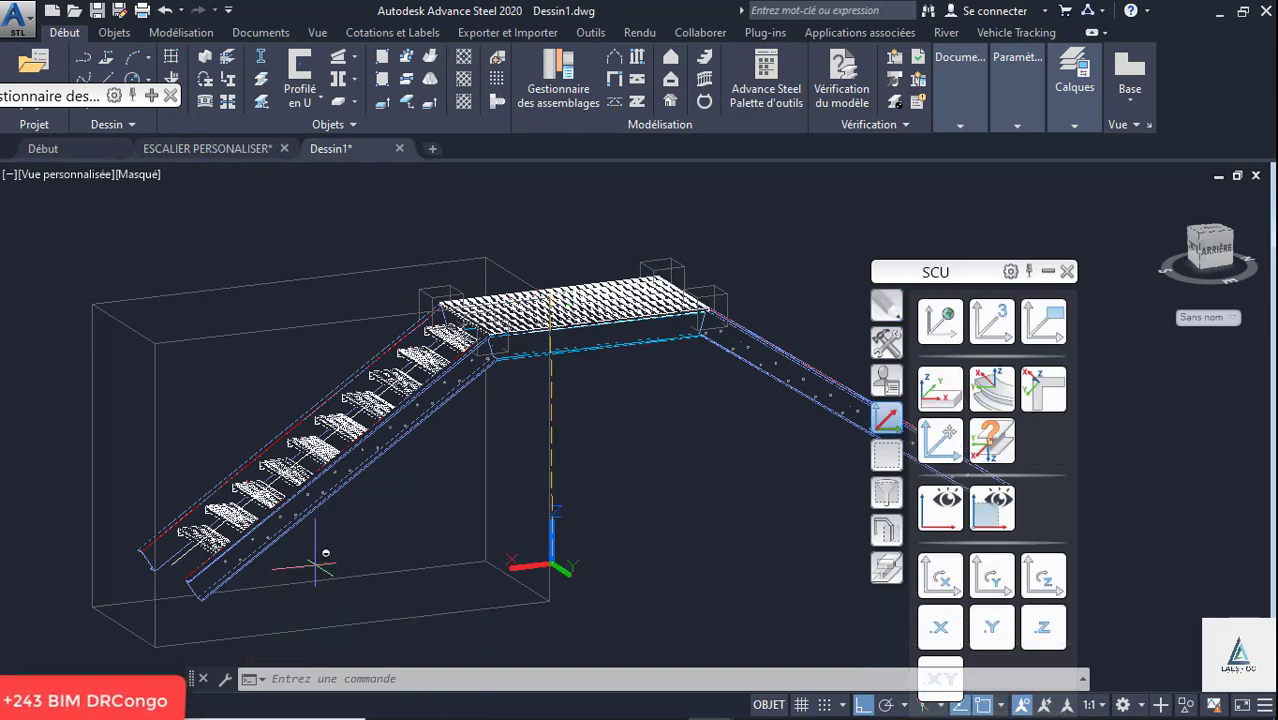
scroll(138, 563, up, 2)
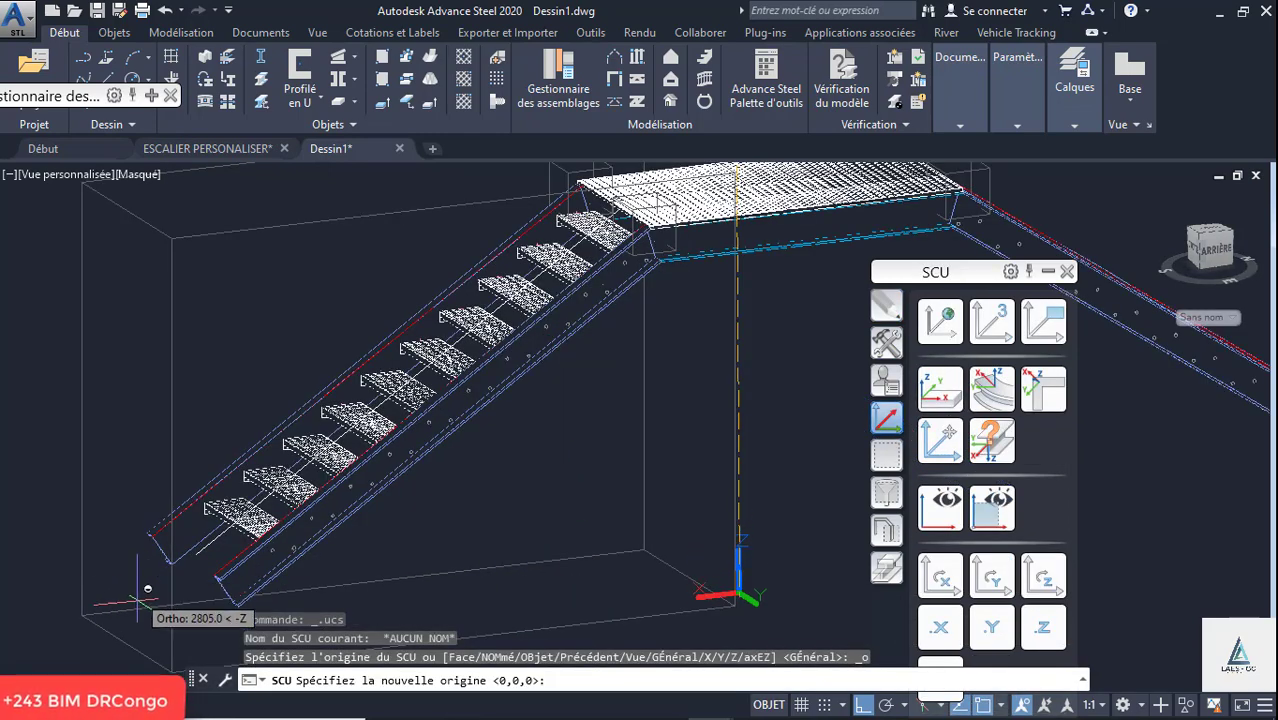
click(133, 585)
scroll(493, 483, down, 3)
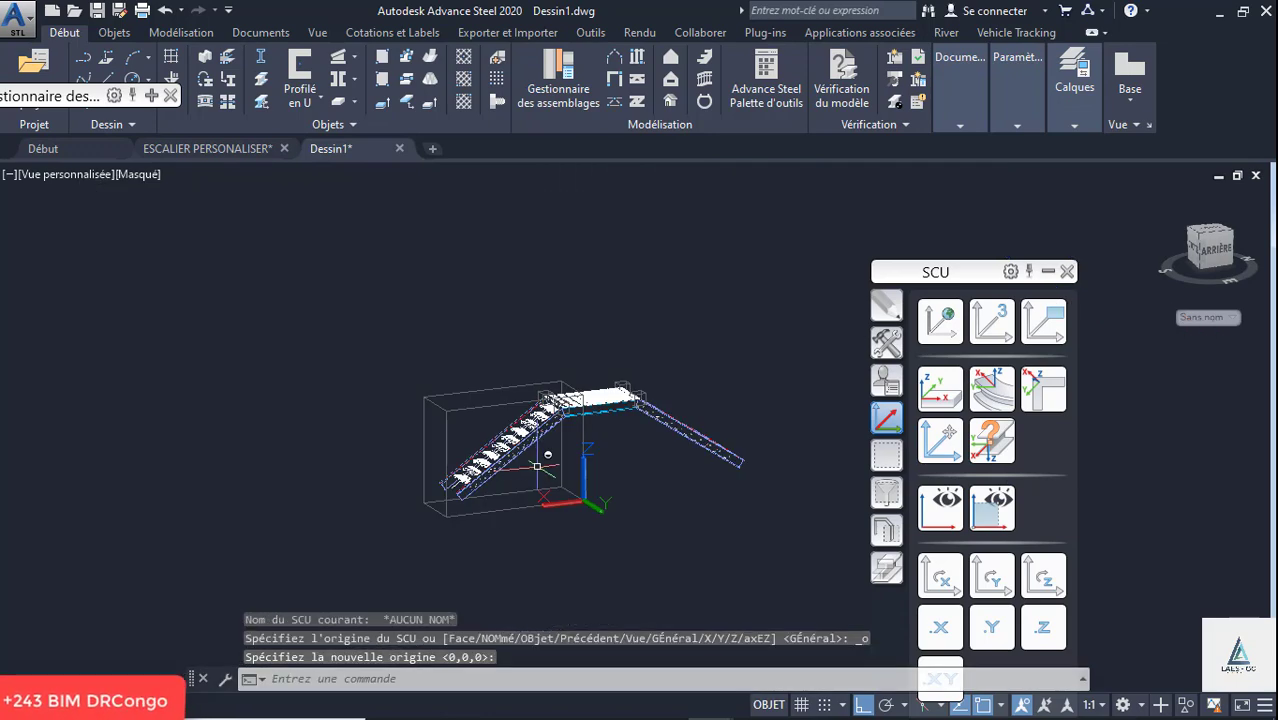
key(Escape)
scroll(380, 403, up, 5)
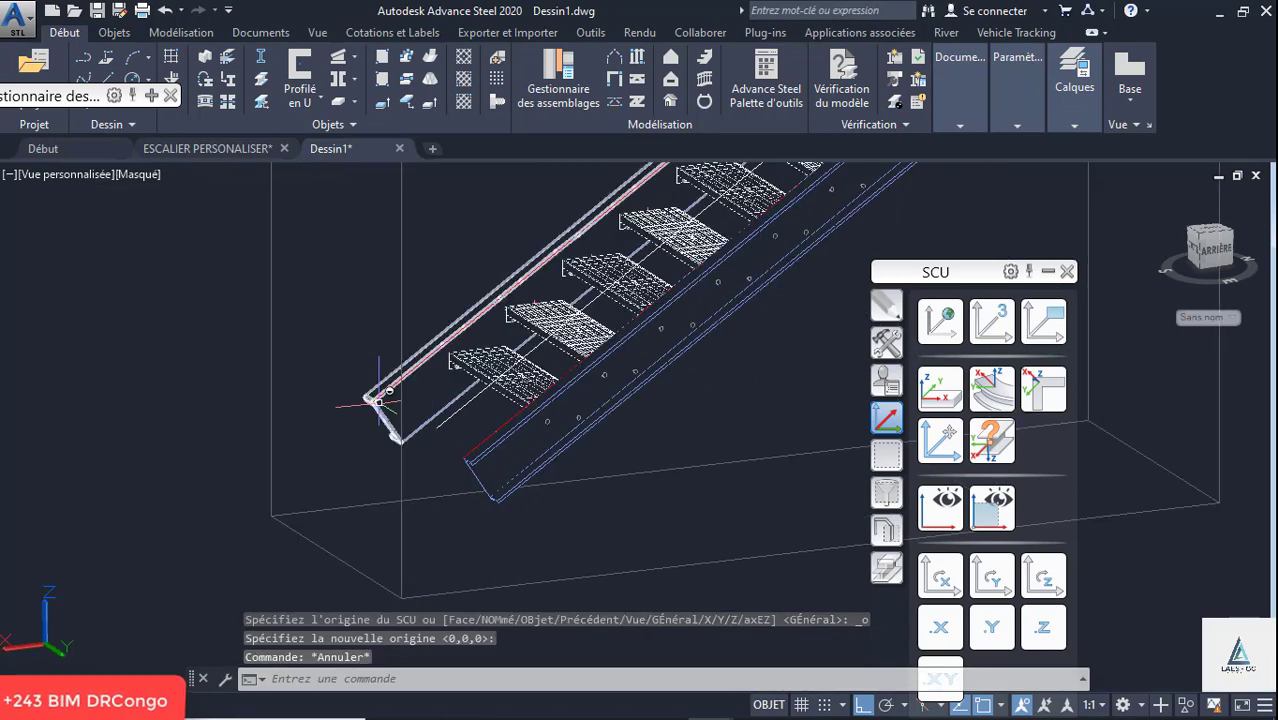
scroll(400, 425, up, 5)
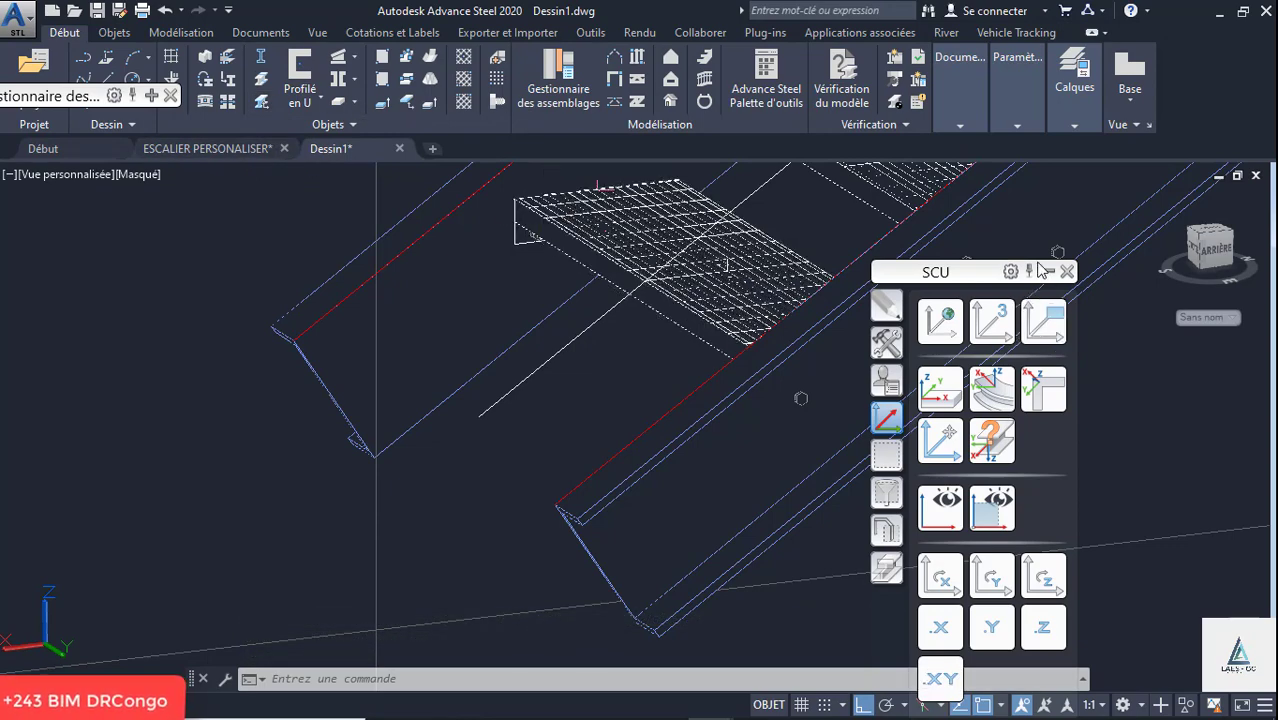
- Add a Fixation du limon par Cornière connection at the foot of one lower-flight stringer, without a reference point
click(1066, 272)
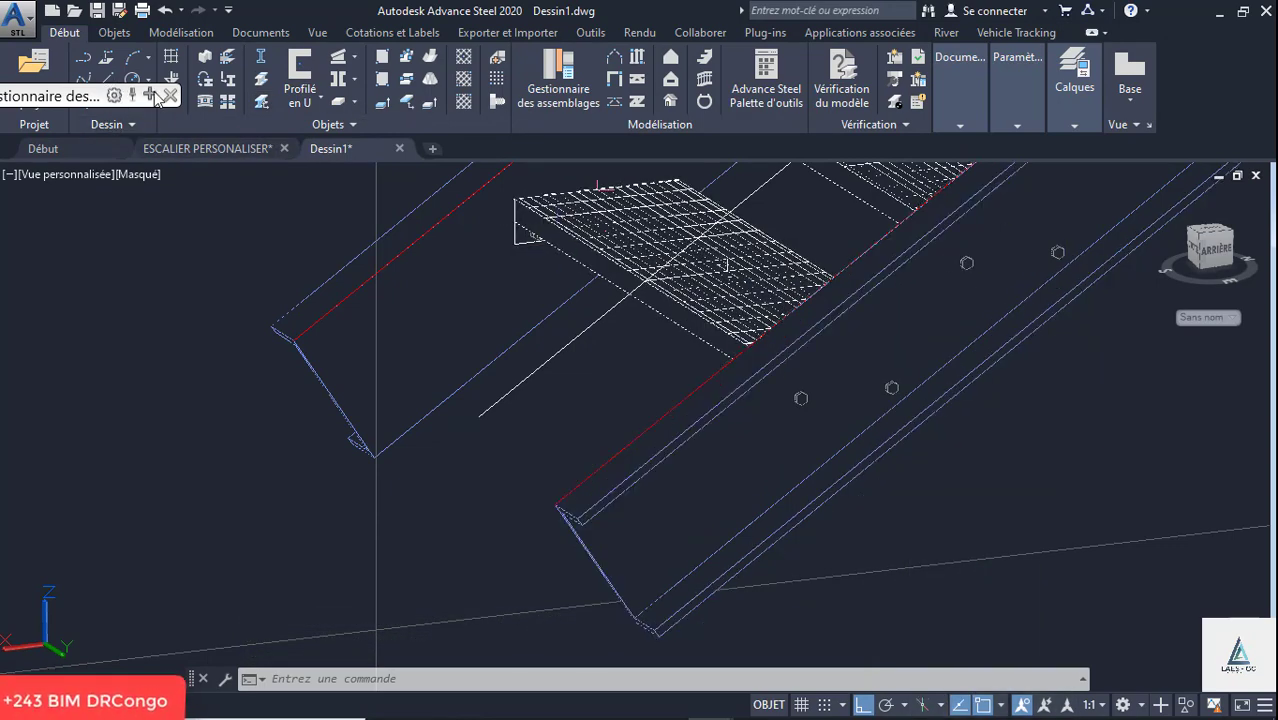
mouse_move(157, 97)
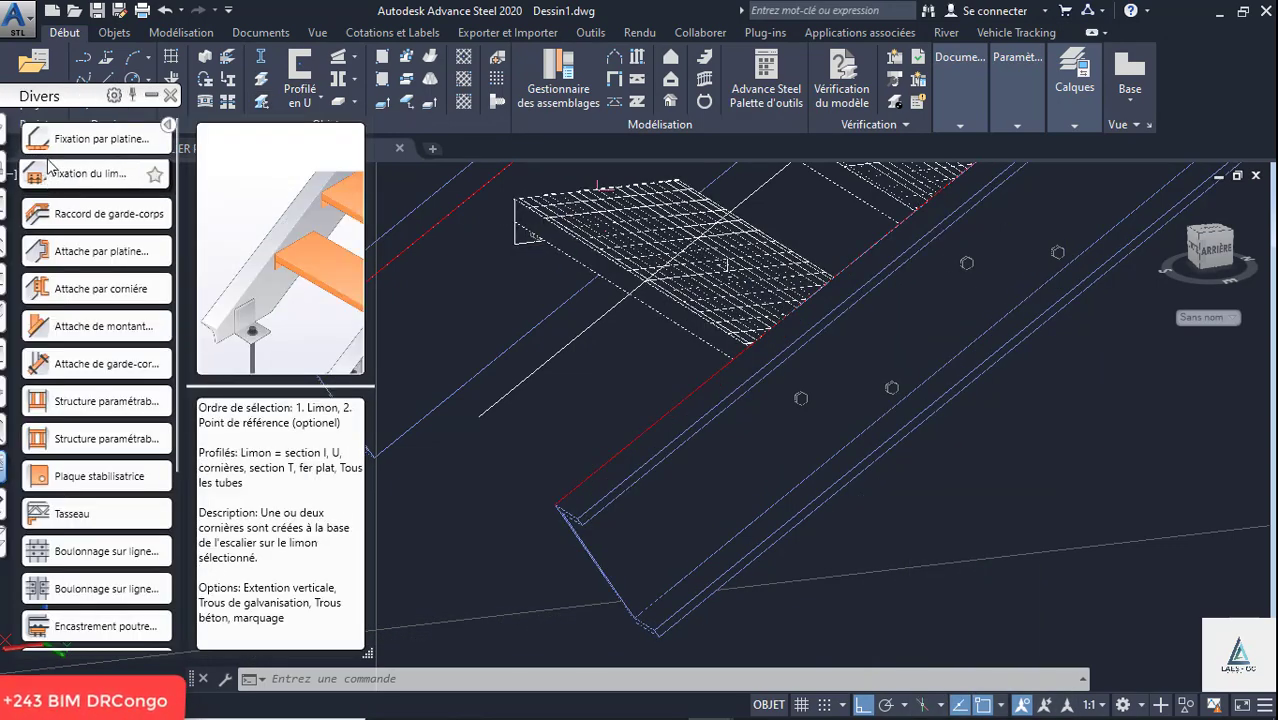
mouse_move(48, 97)
mouse_down()
mouse_move(293, 90)
mouse_move(250, 73)
mouse_up()
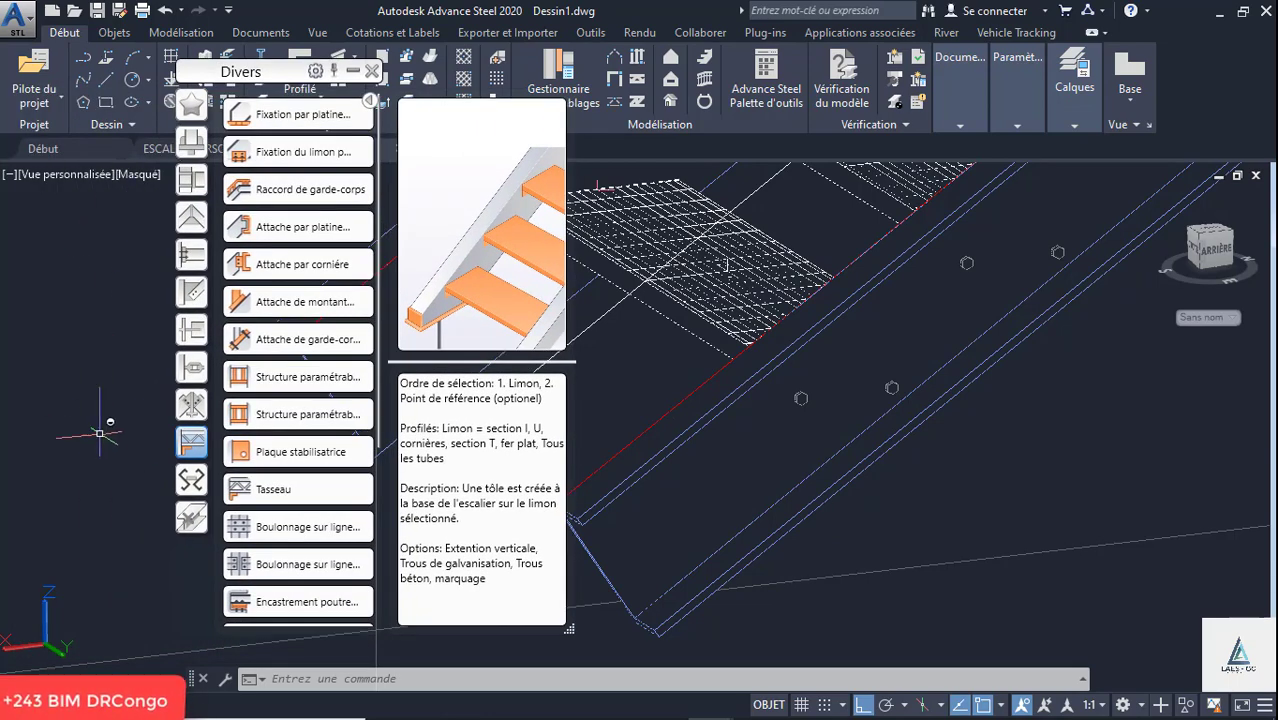
click(258, 149)
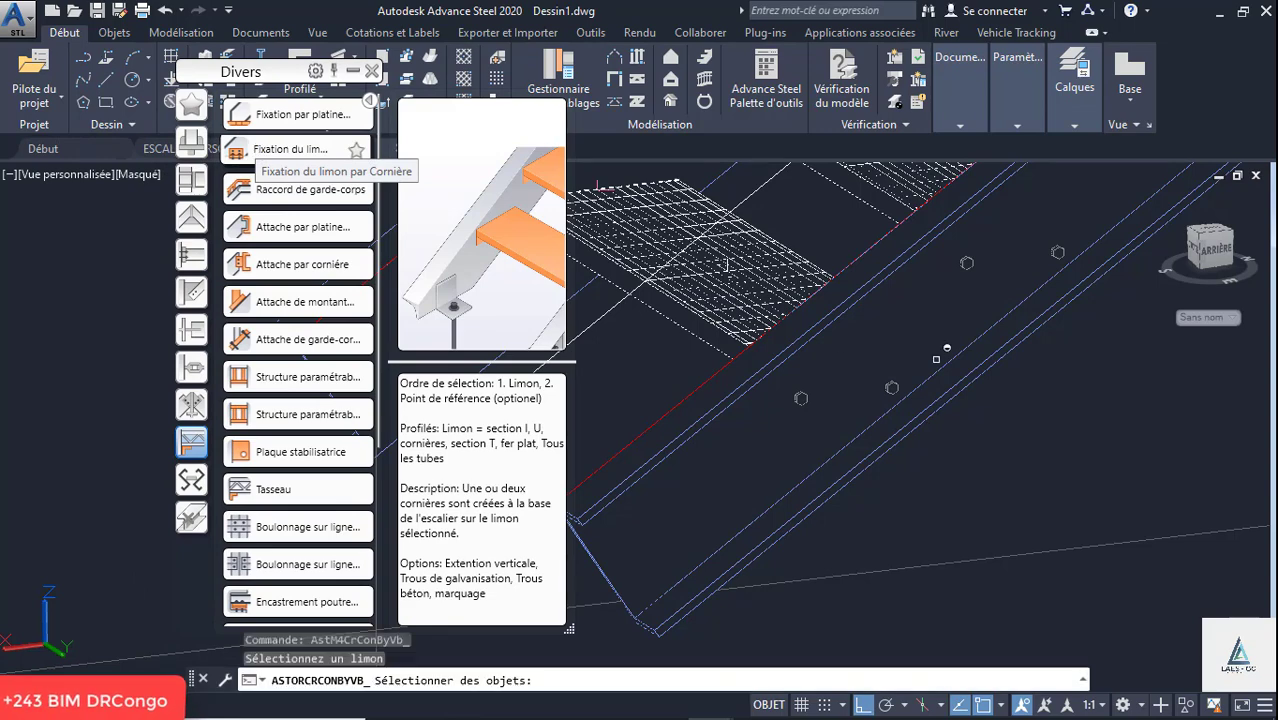
scroll(682, 340, down, 3)
scroll(790, 350, up, 3)
click(788, 354)
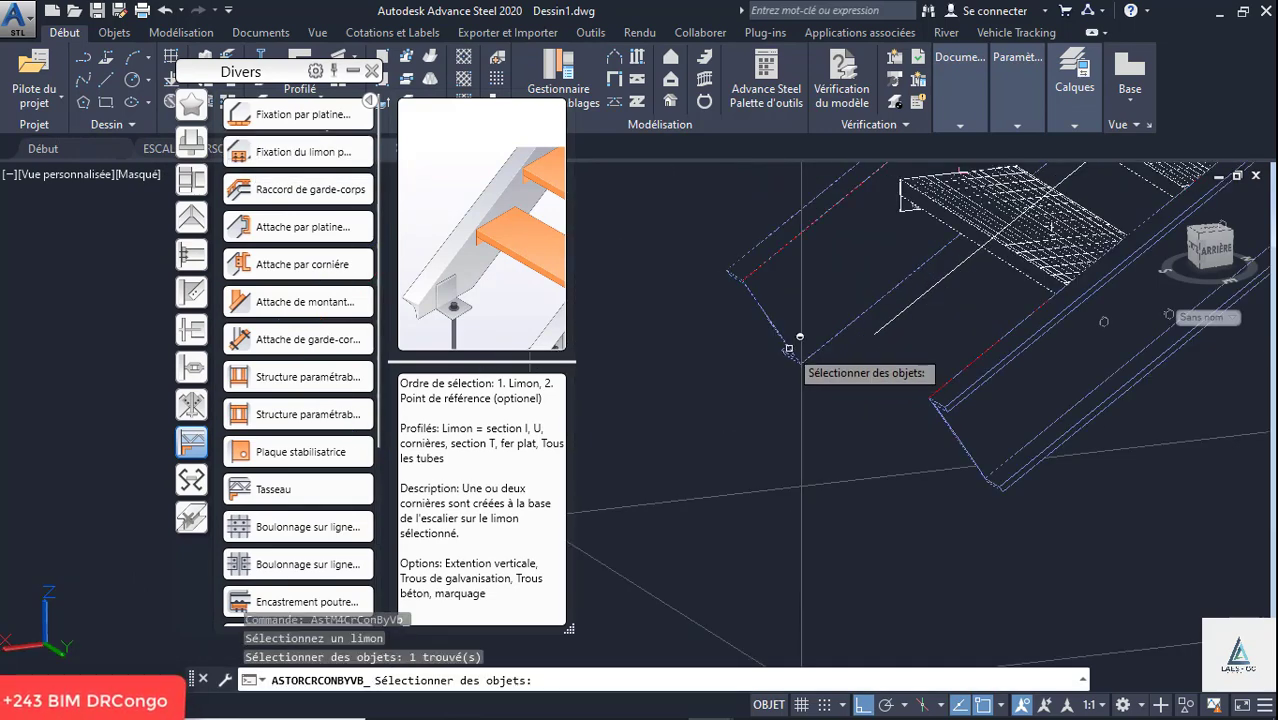
key(Return)
click(808, 444)
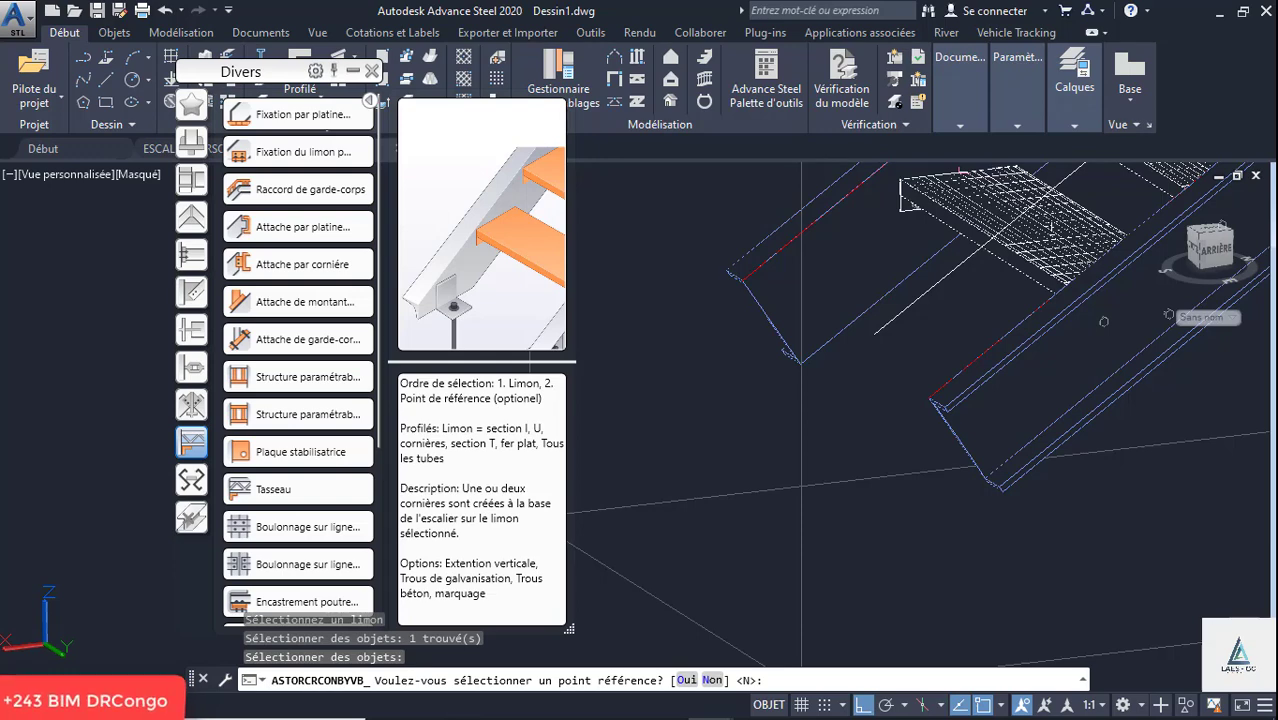
key(Return)
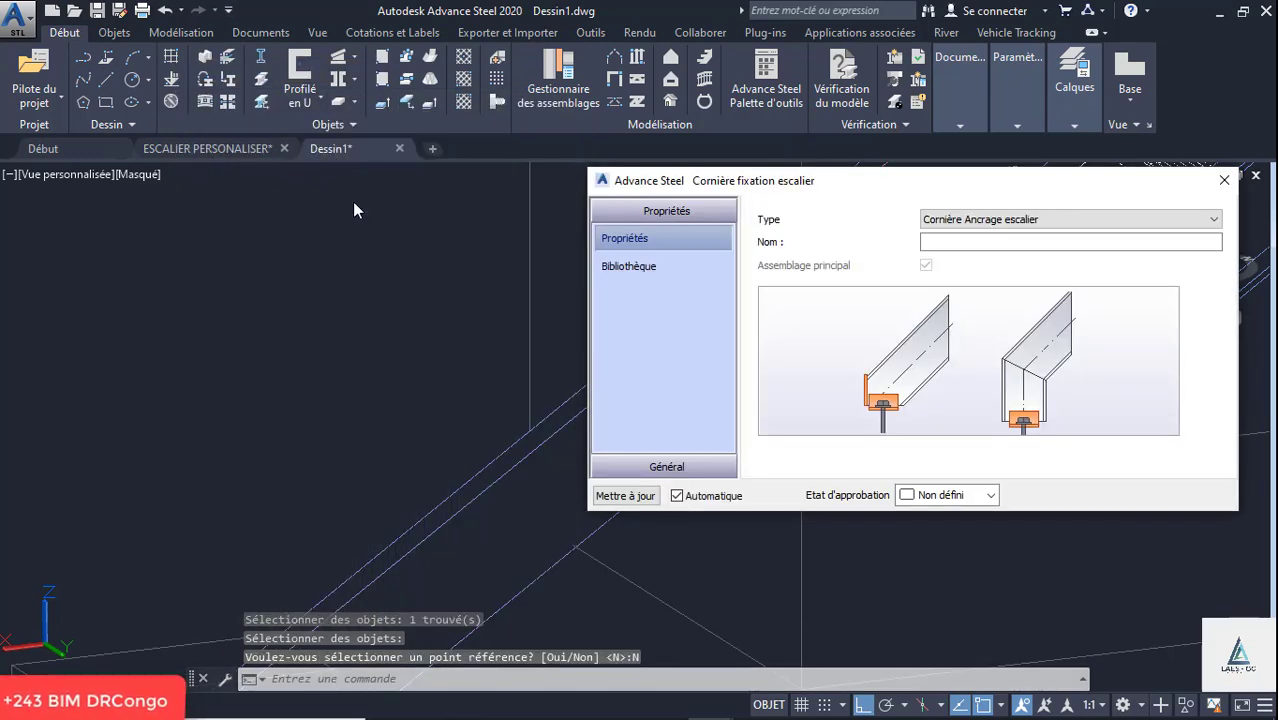
- Create a vertical profile extension at the stringer foot, using the stringer's own profile, with a vertical overlength of 150 mm
scroll(330, 310, down, 3)
scroll(319, 304, up, 3)
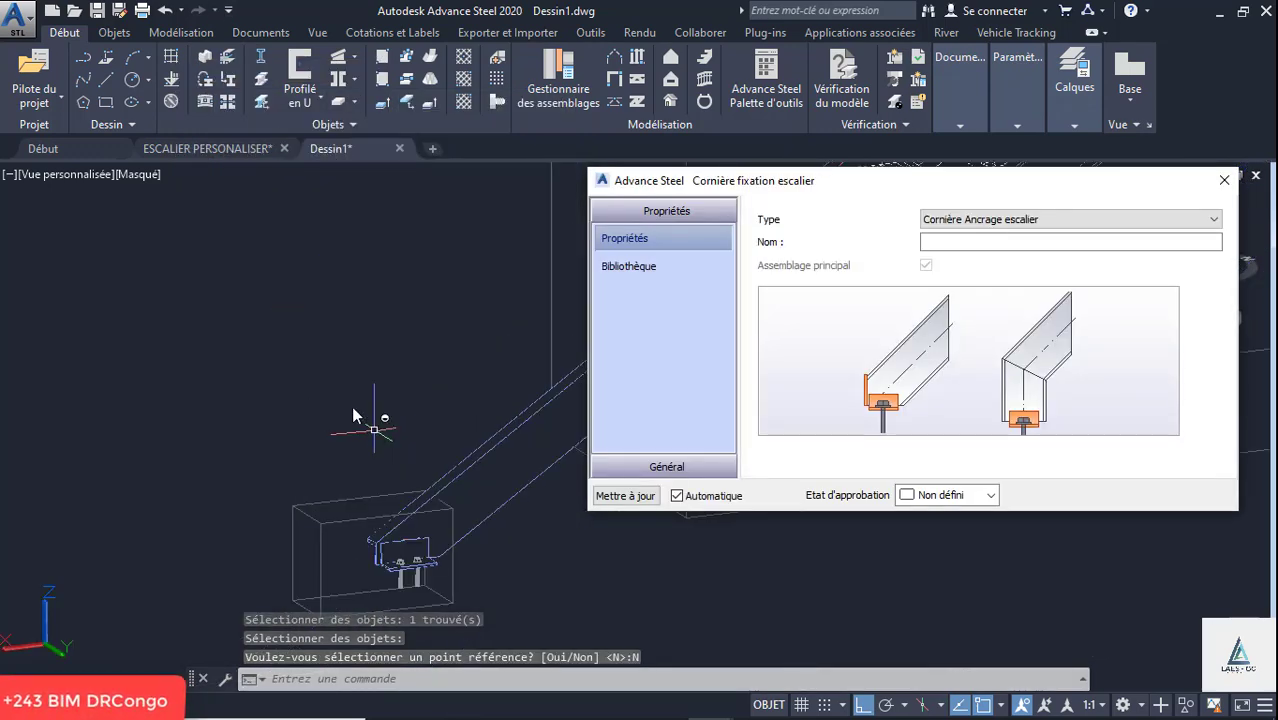
scroll(272, 372, down, 6)
scroll(312, 425, up, 3)
scroll(312, 425, up, 1)
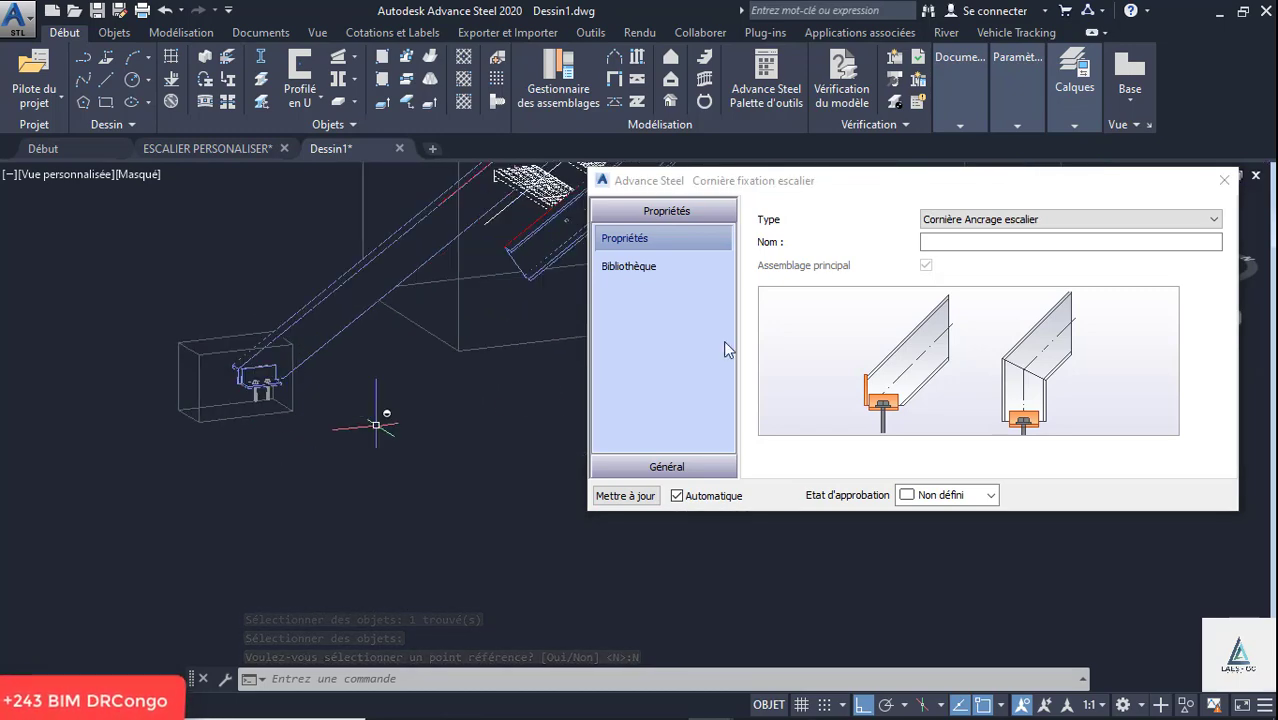
click(668, 467)
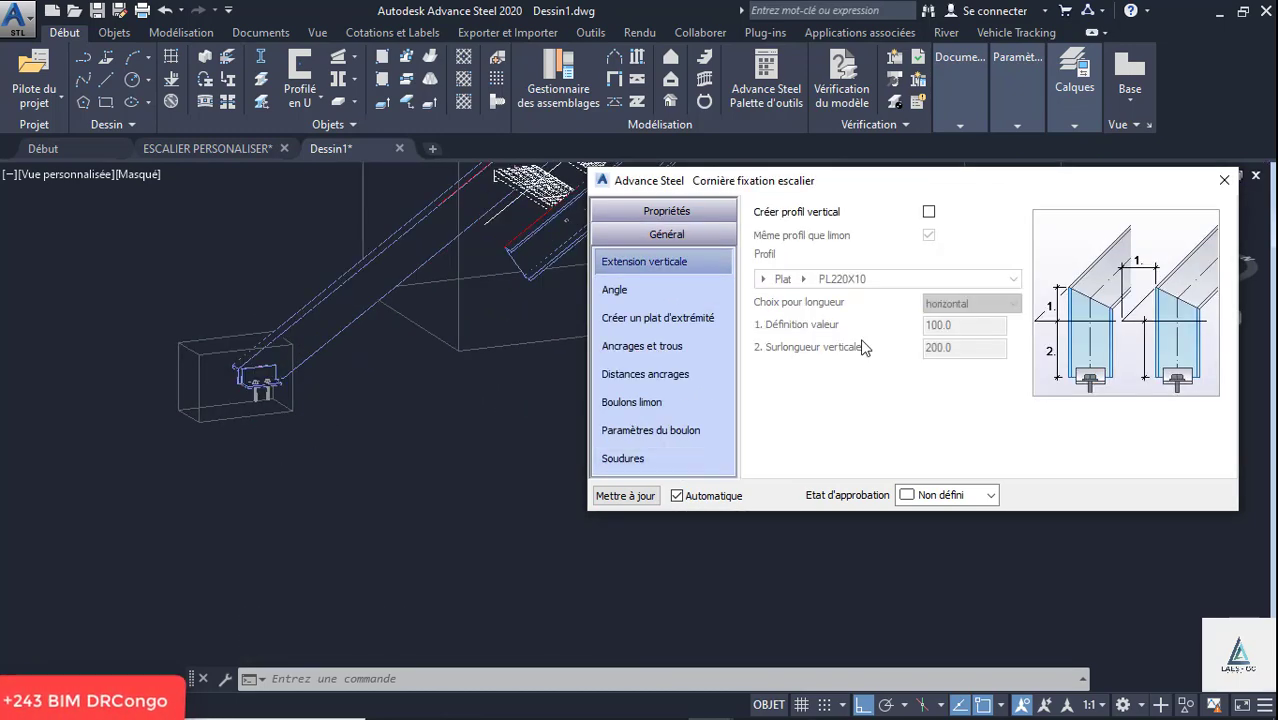
click(928, 213)
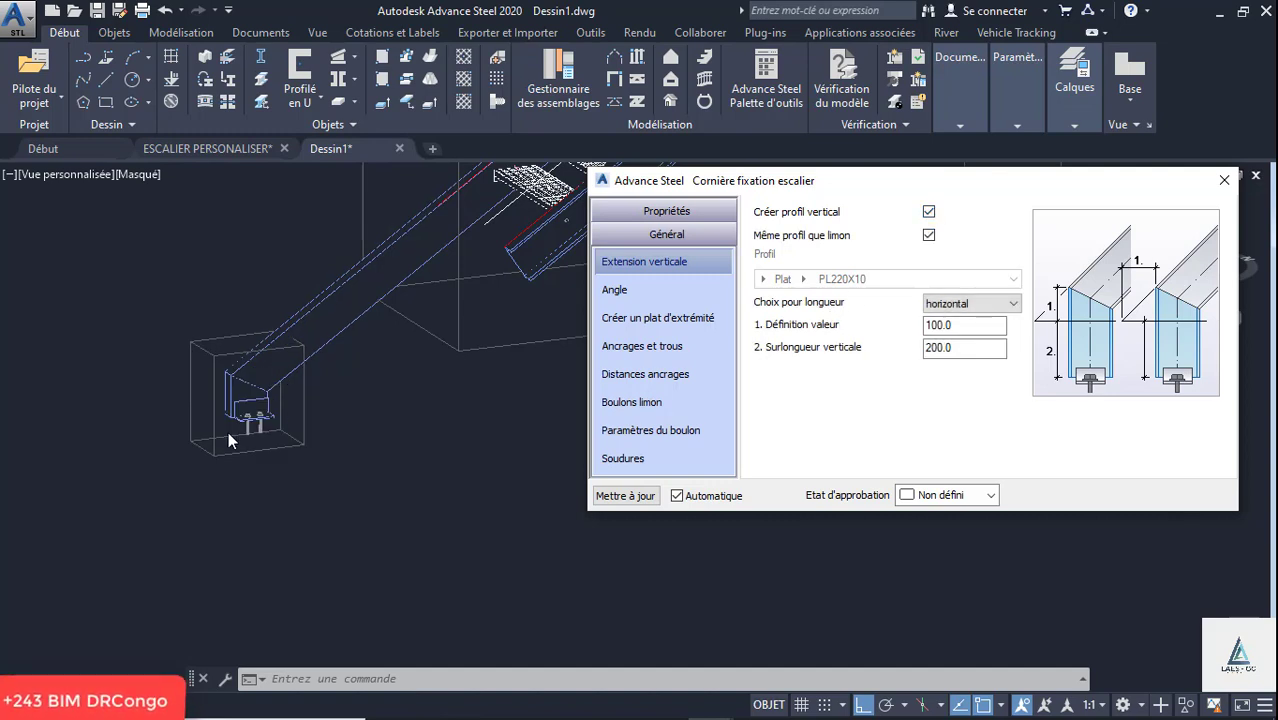
scroll(228, 431, up, 5)
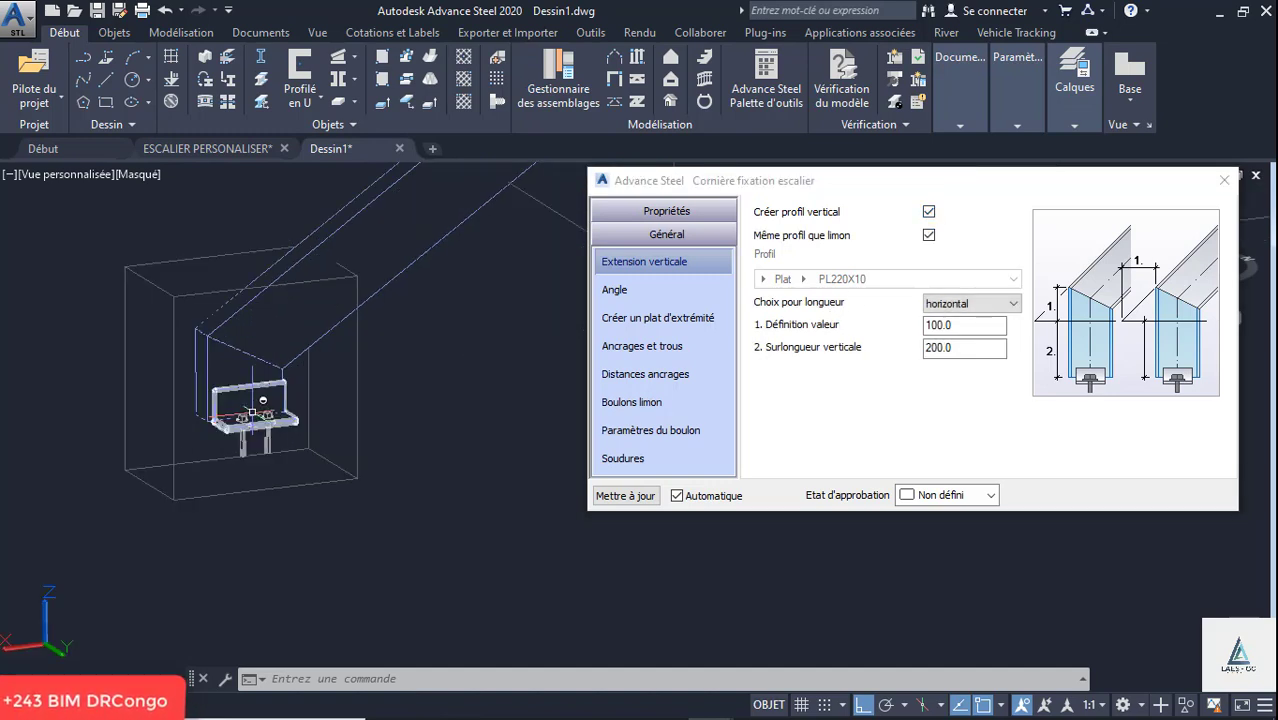
click(969, 347)
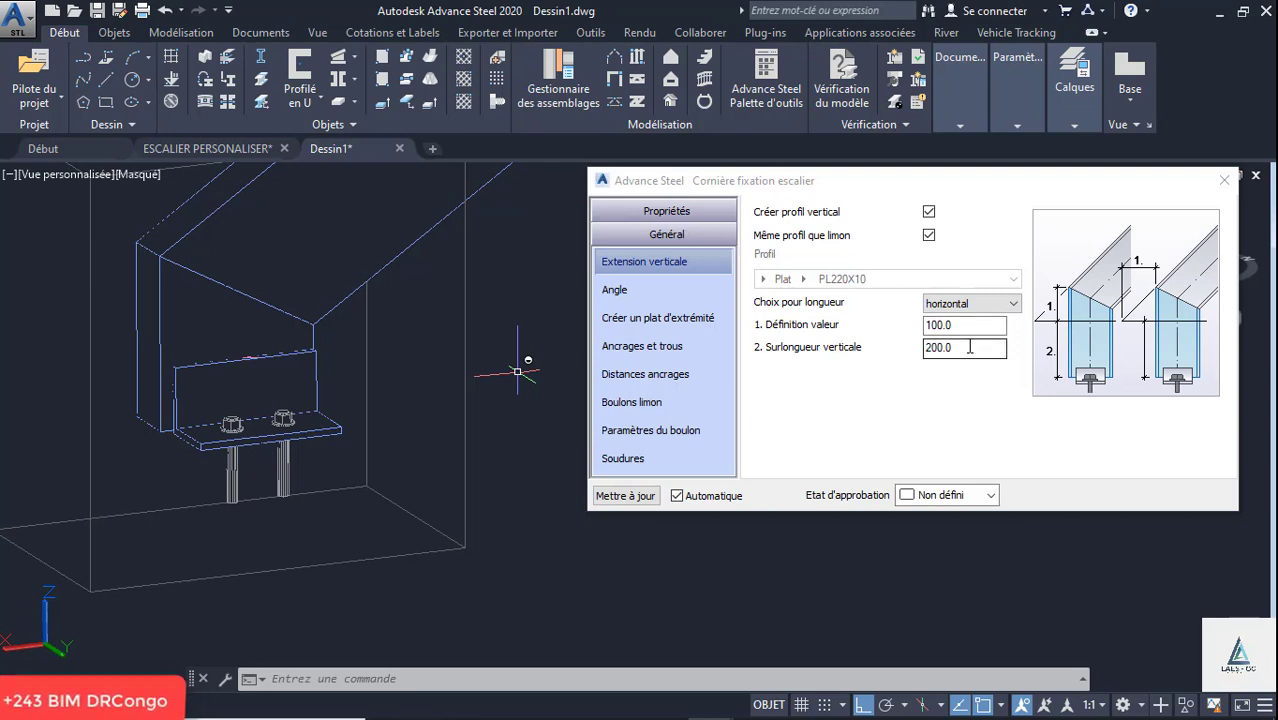
drag(968, 347, 895, 350)
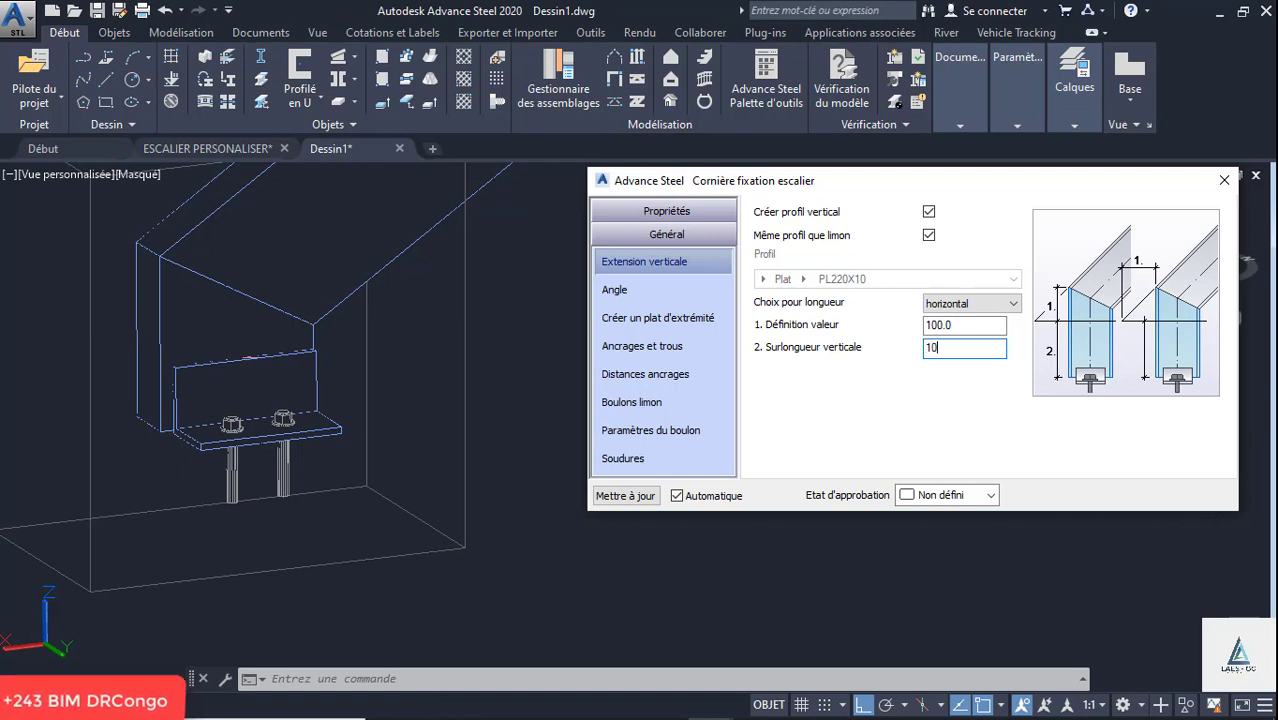
click(963, 326)
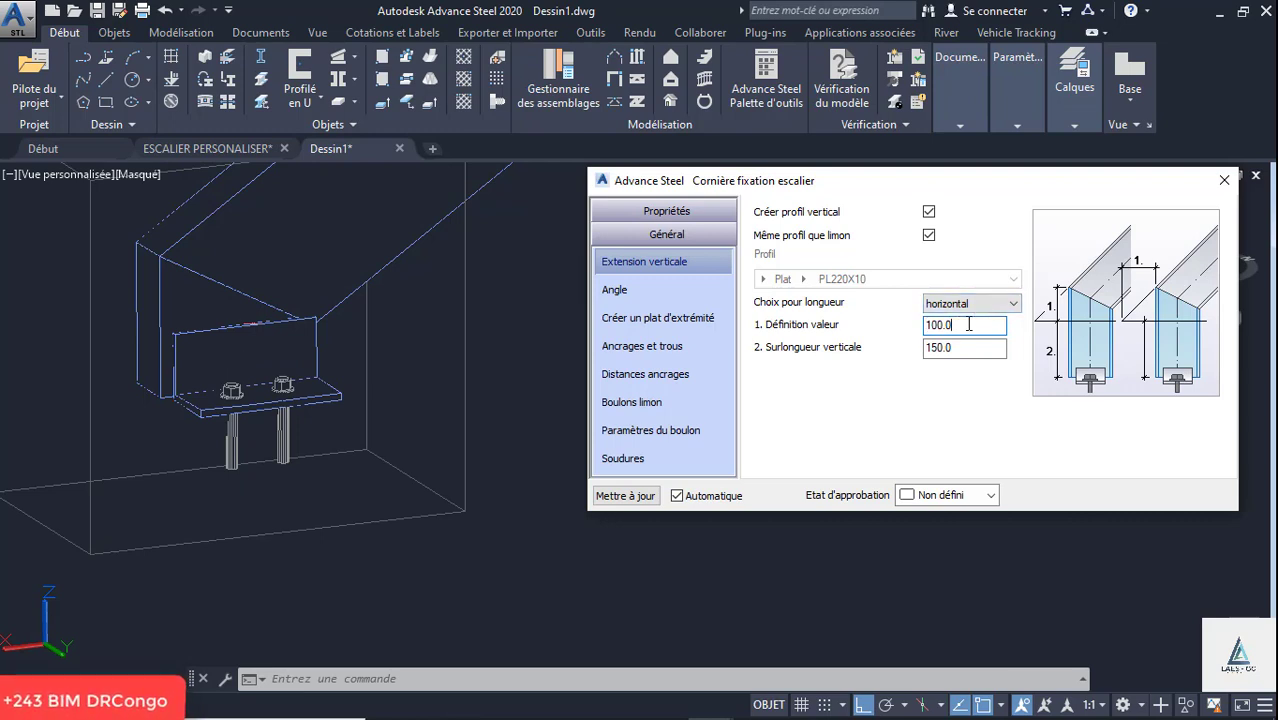
- Set the fixing angle's connection type on the stringer to boulonné
click(629, 300)
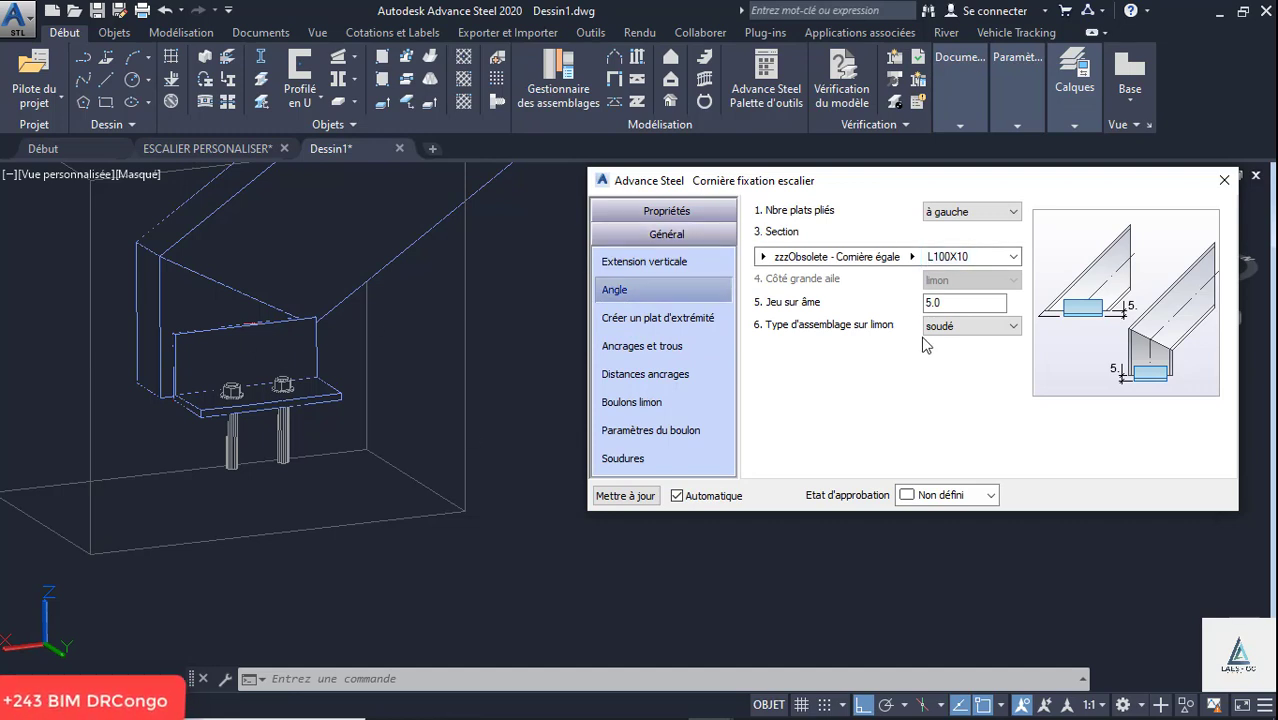
click(947, 327)
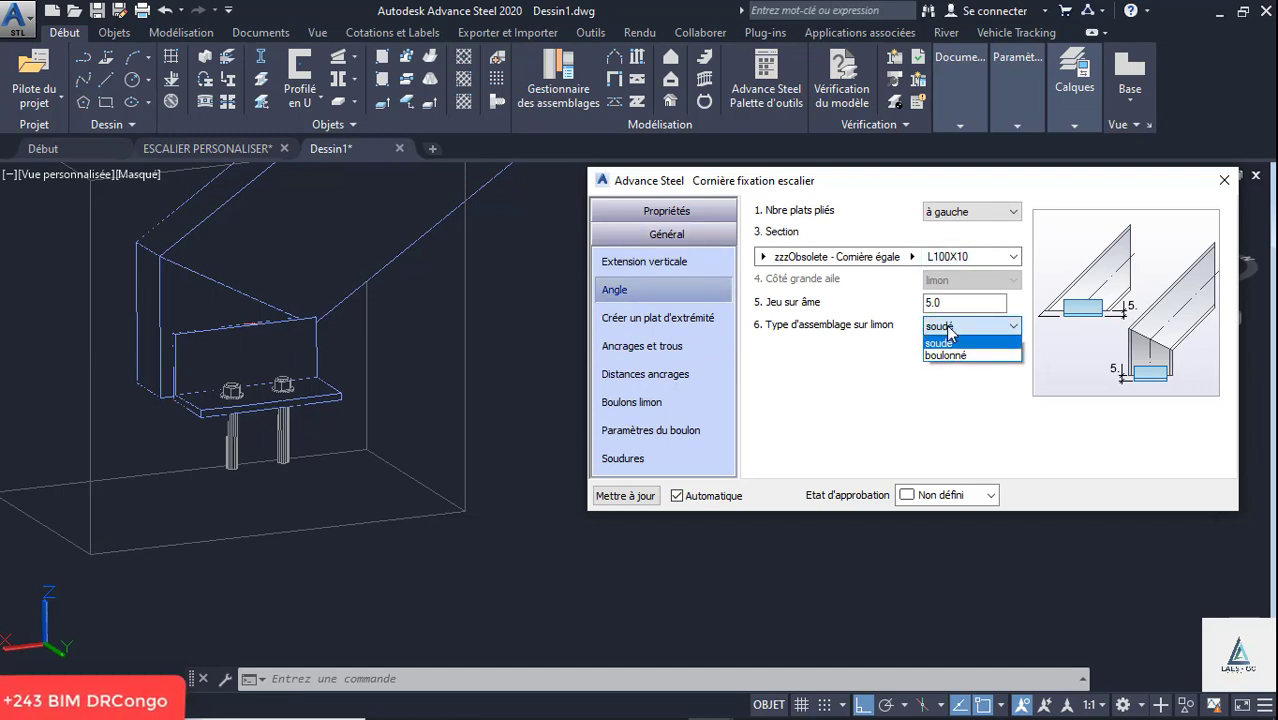
click(950, 356)
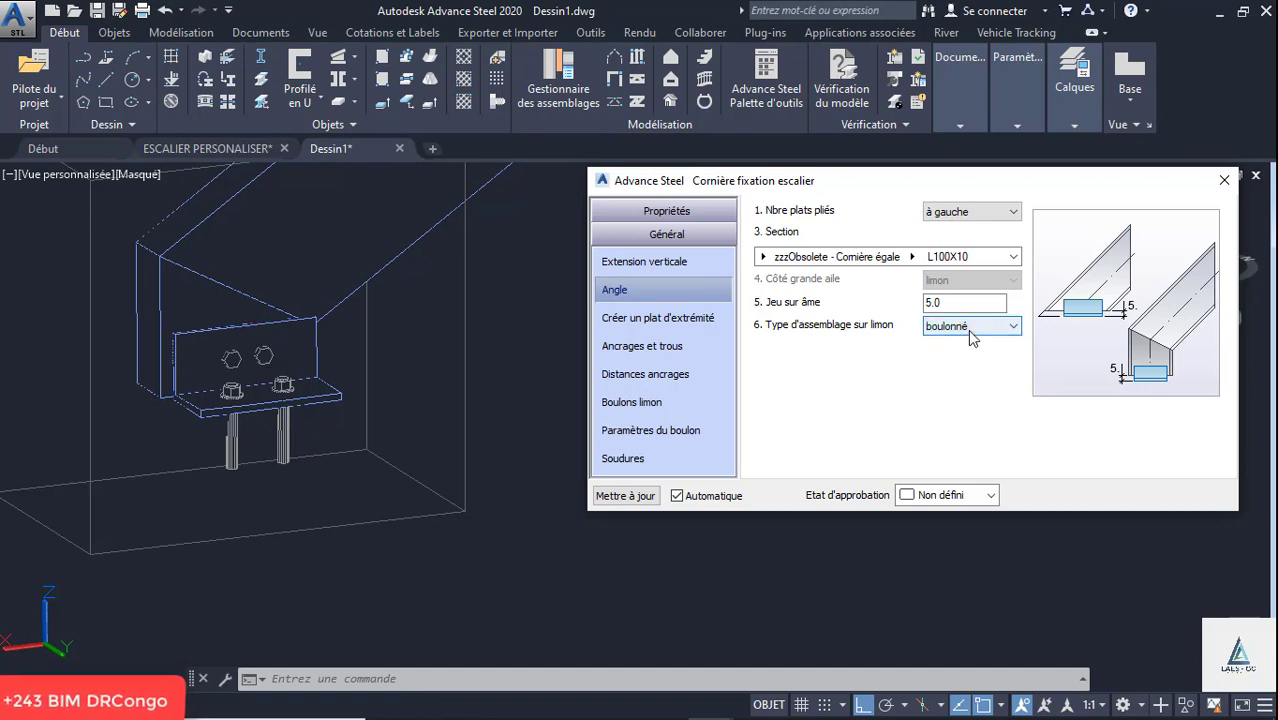
- Reduce the fixing angle to a single anchor and set its length to 100 mm
click(667, 323)
click(668, 349)
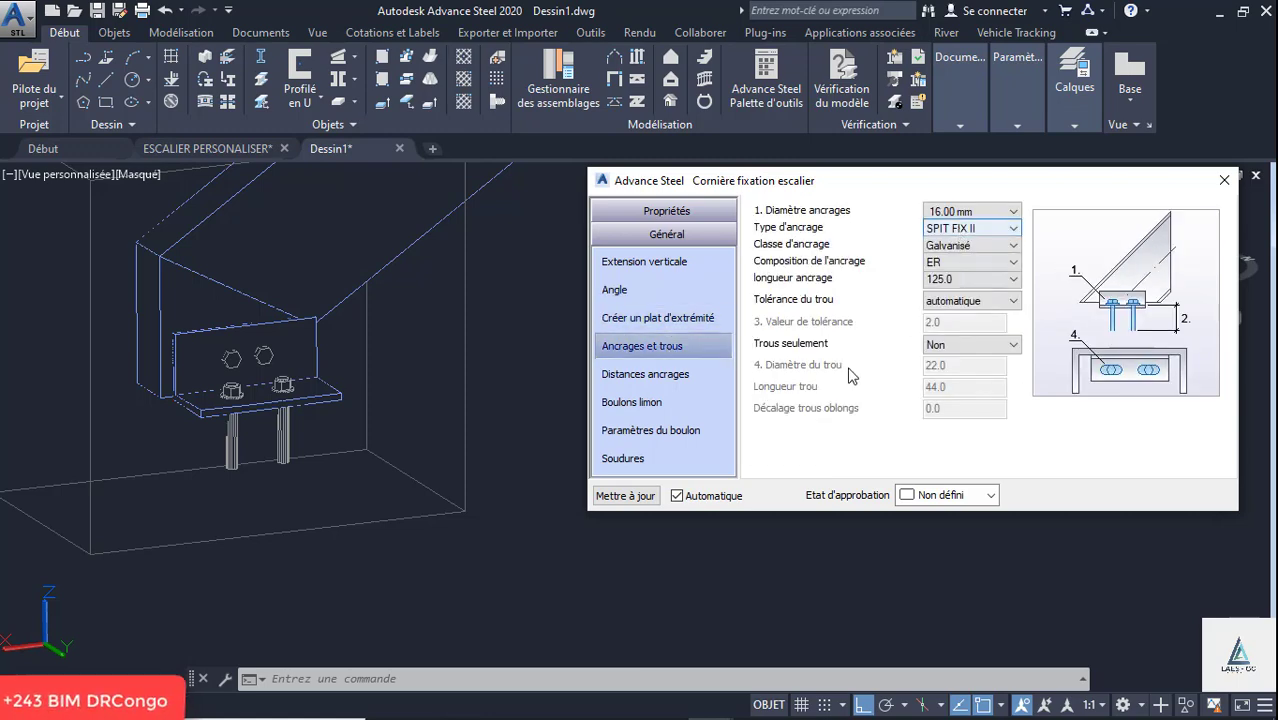
click(672, 374)
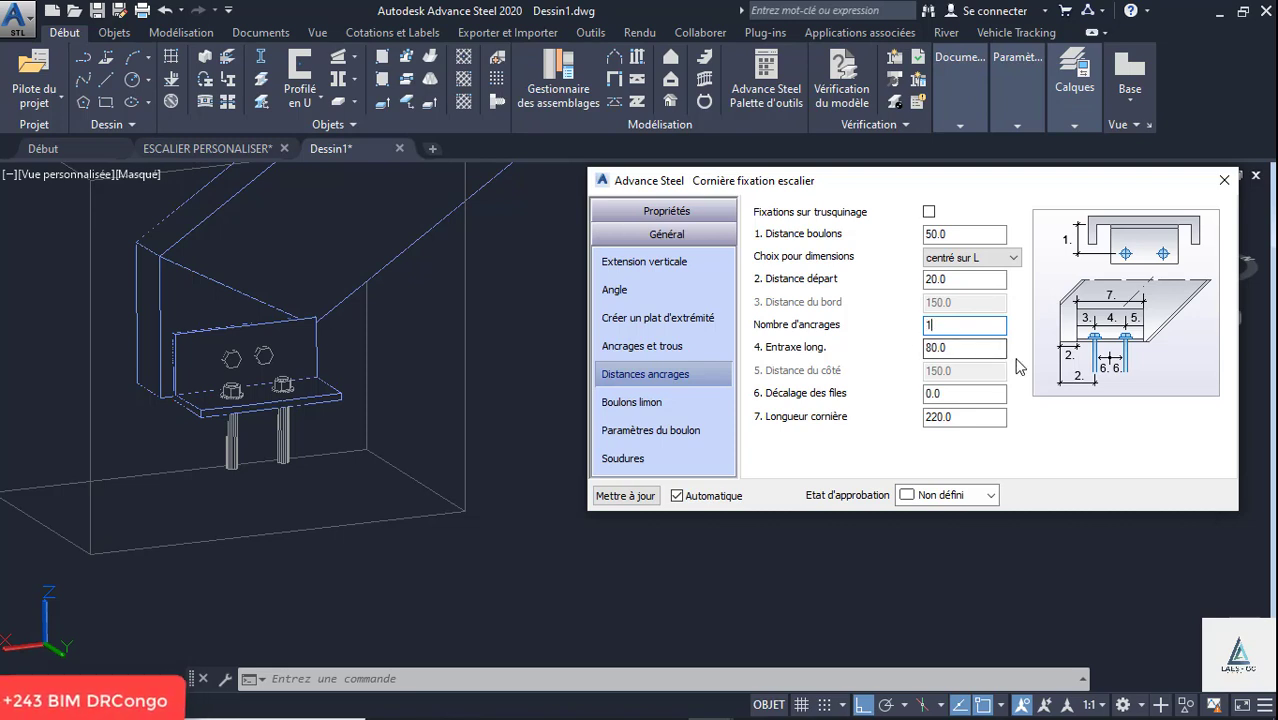
click(980, 355)
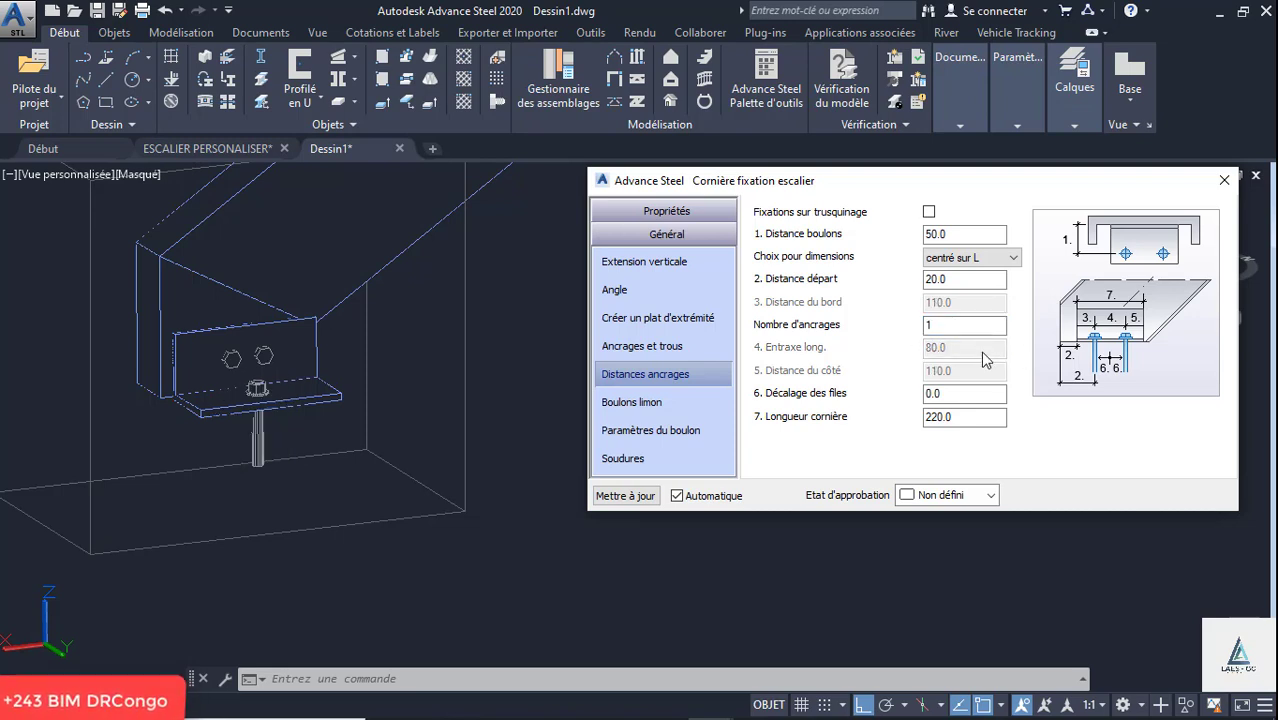
drag(970, 417, 910, 427)
click(948, 393)
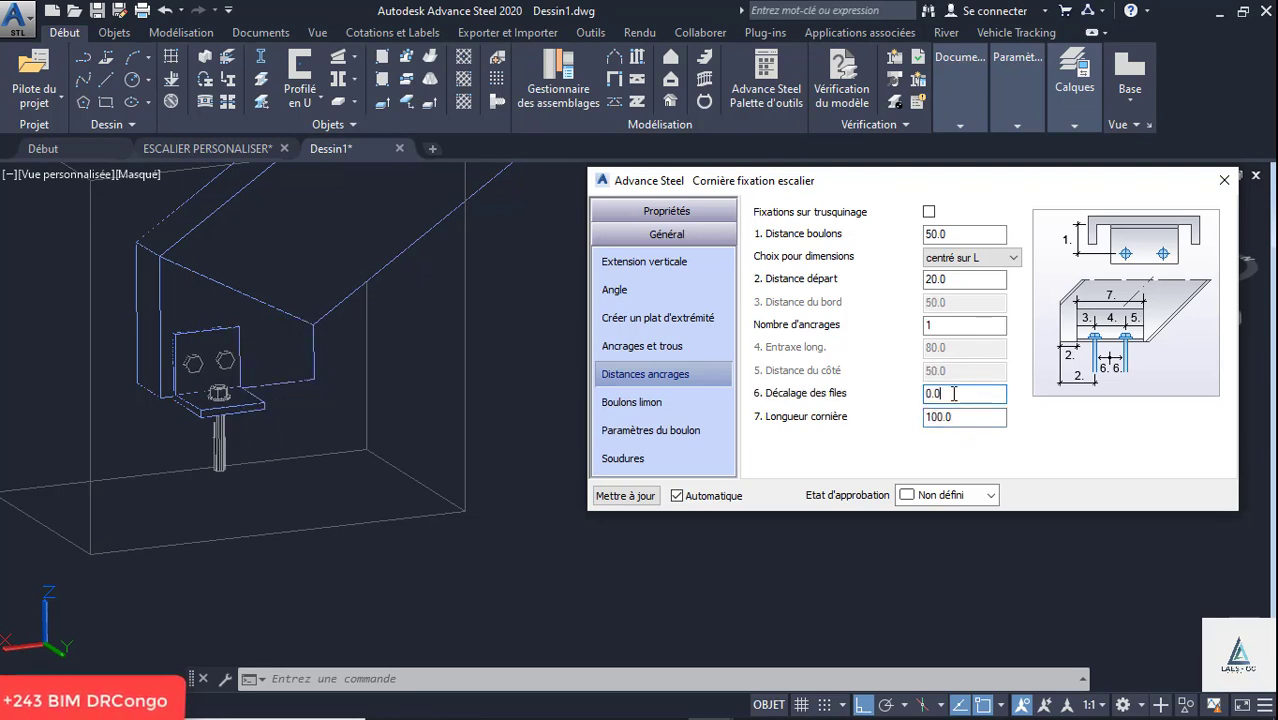
- Set the longitudinal number of bolts between the angle and the stringer to 1
scroll(218, 394, up, 2)
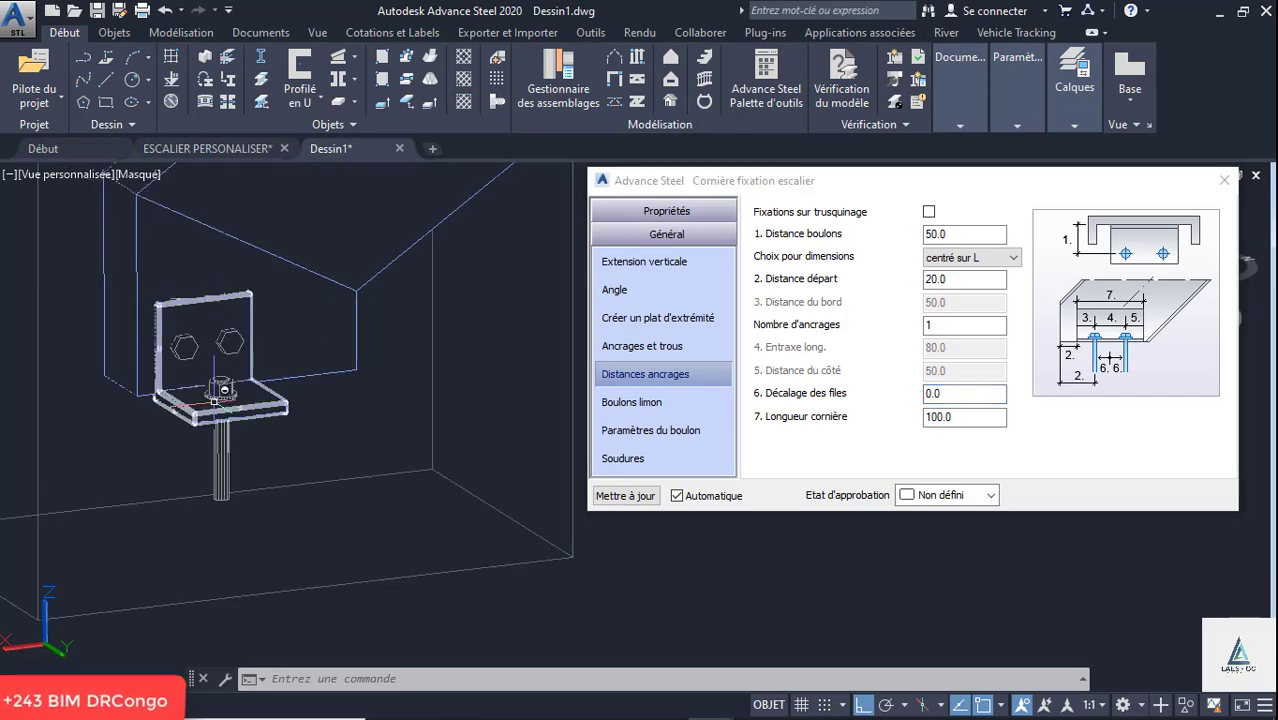
click(637, 402)
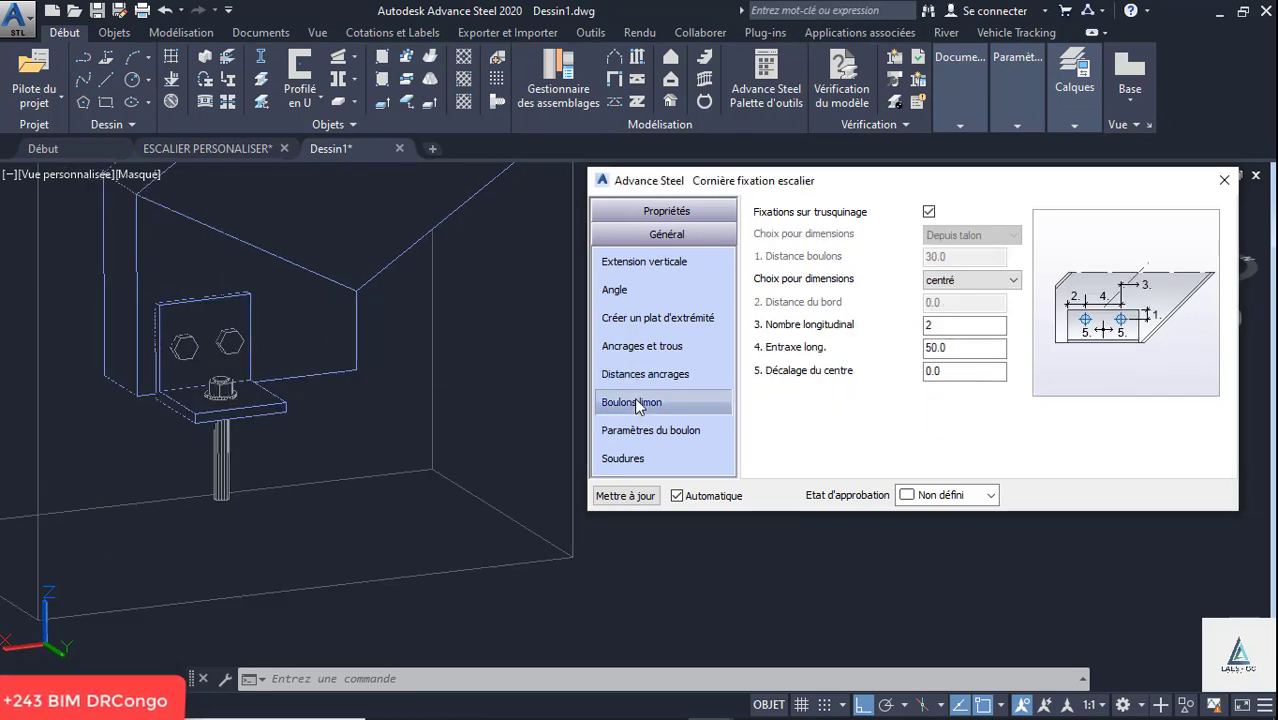
double_click(945, 324)
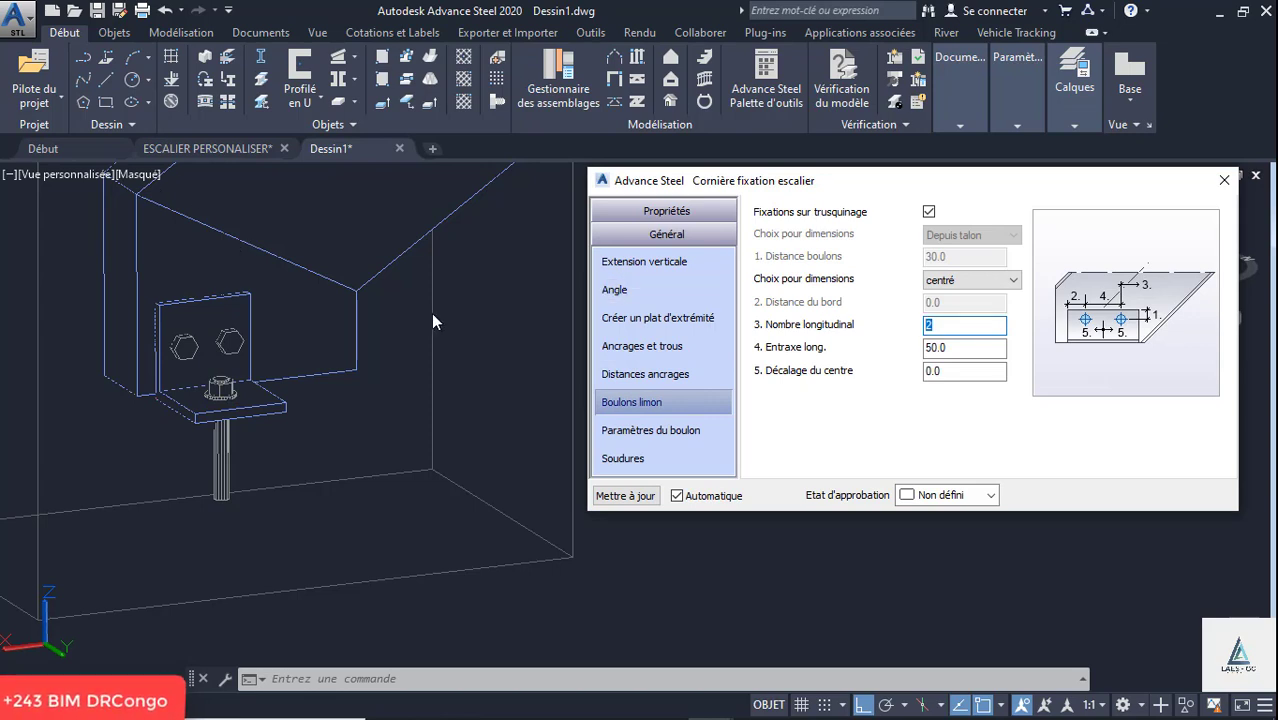
text(1)
click(983, 347)
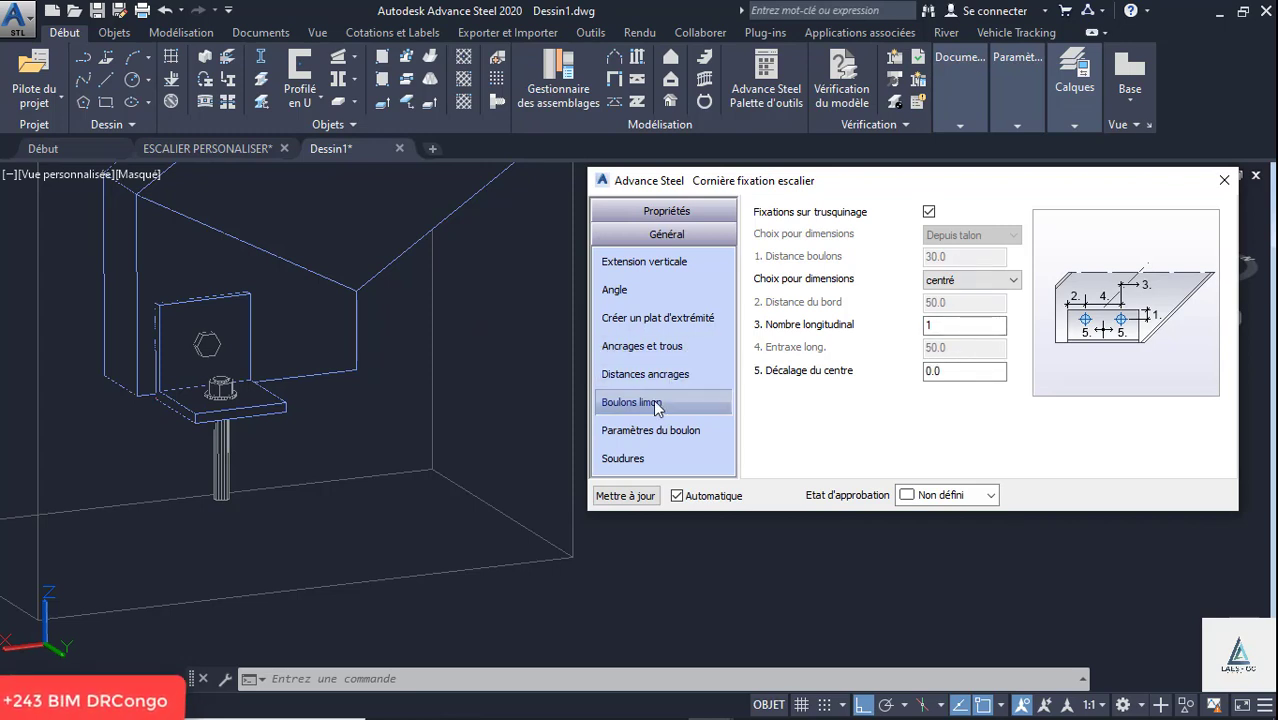
- Review the fixing's angle, end plate, anchor and vertical extension settings, ending at the anchor distances
click(637, 298)
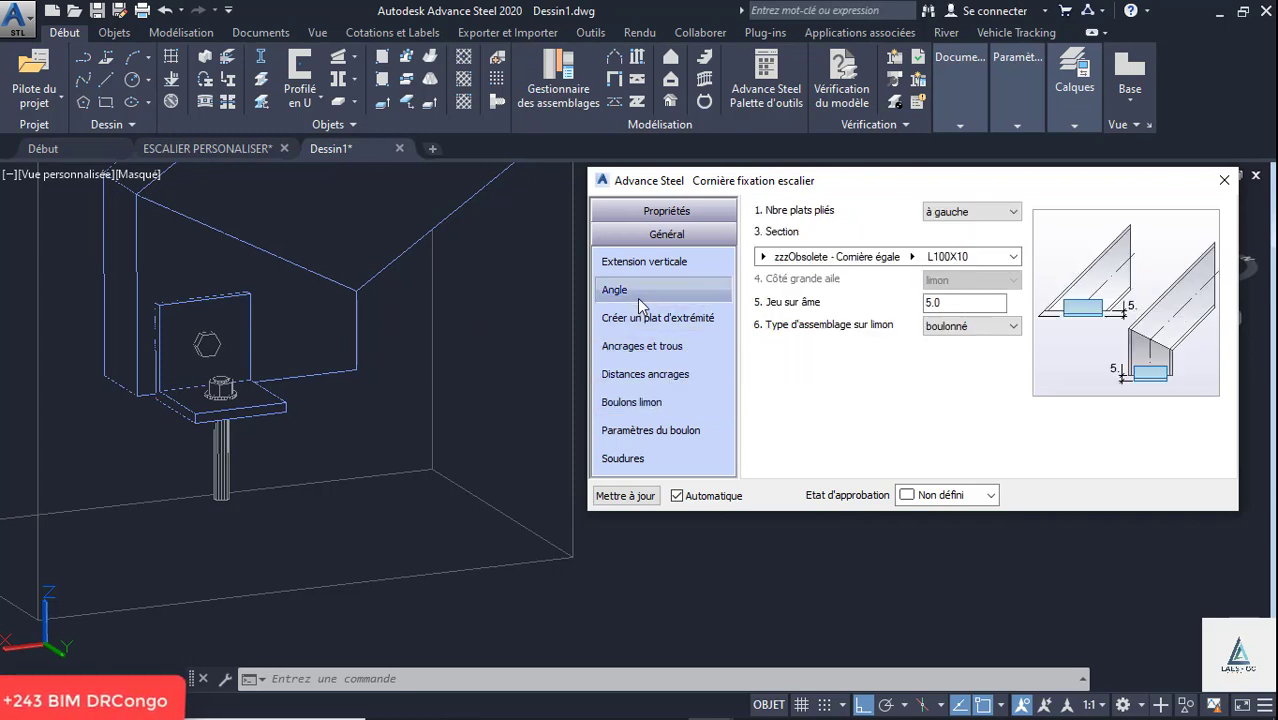
click(655, 320)
click(651, 350)
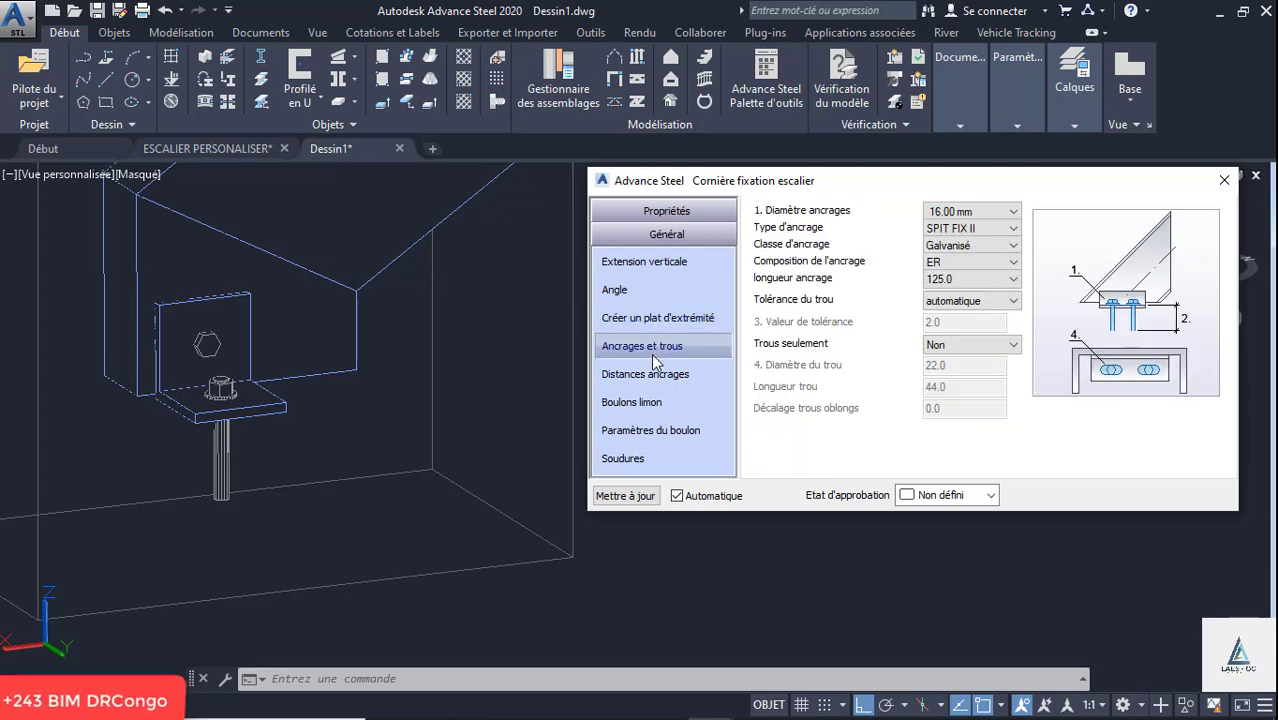
click(640, 262)
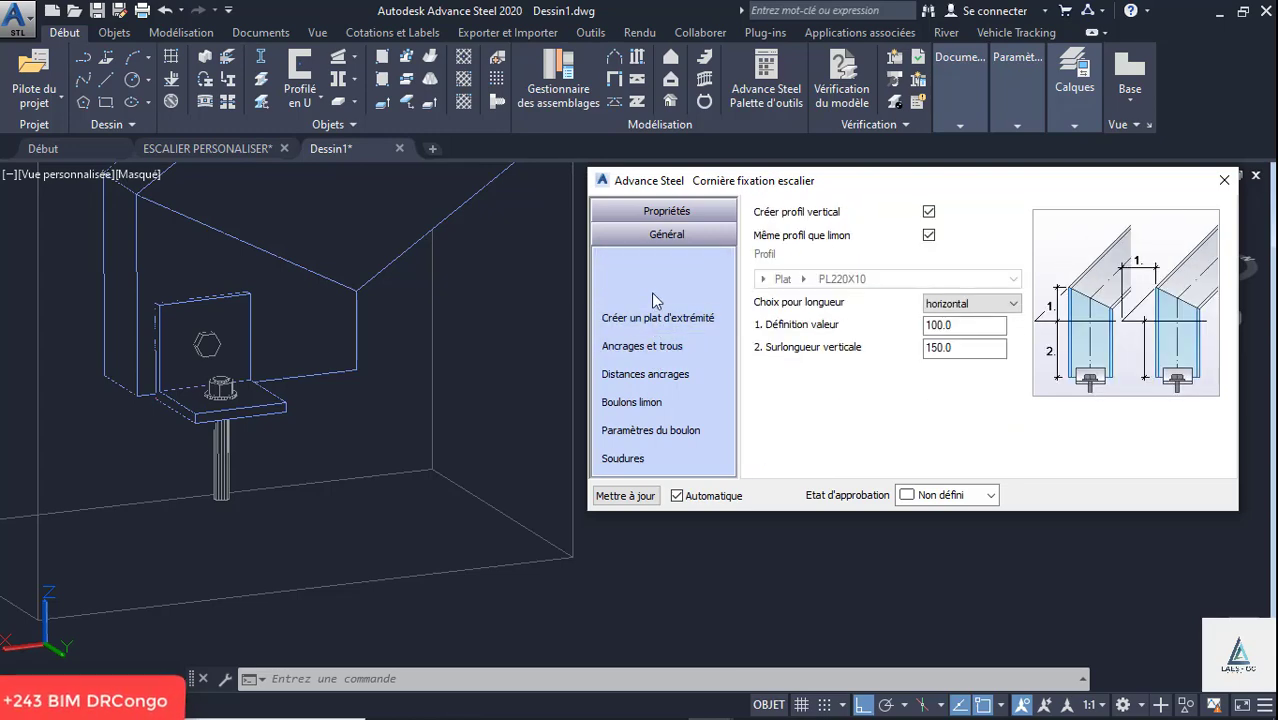
click(648, 378)
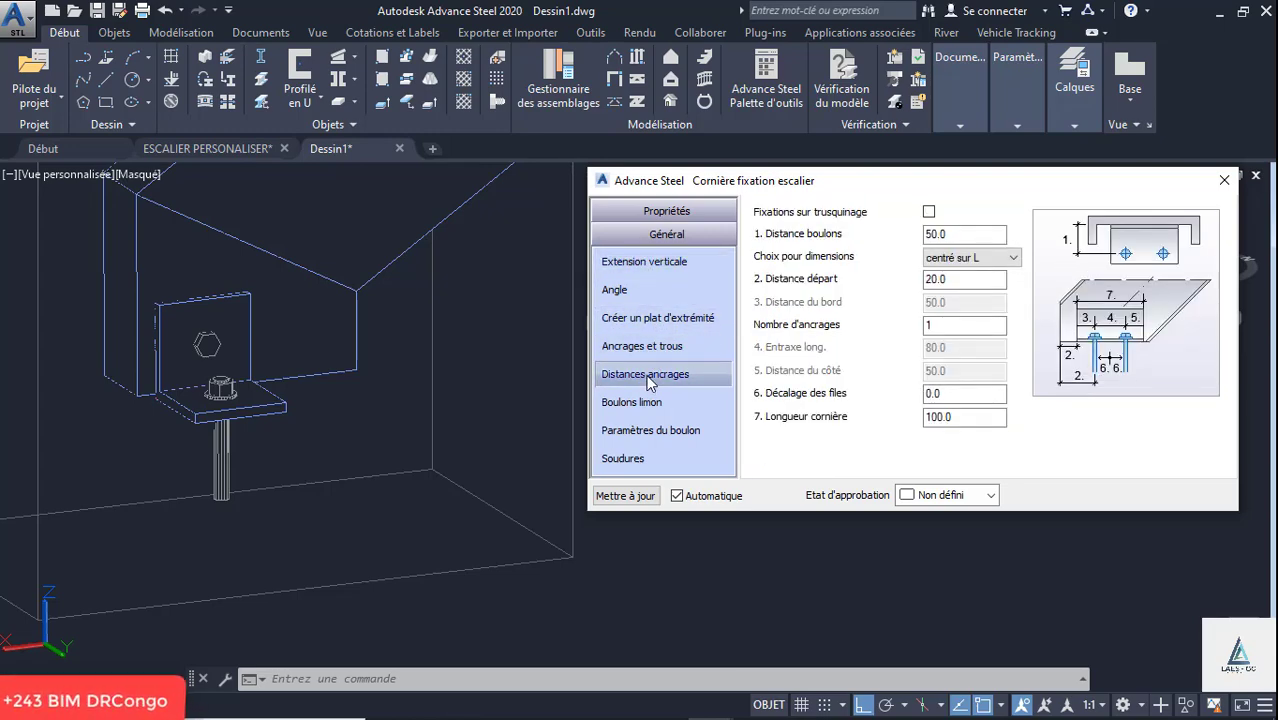
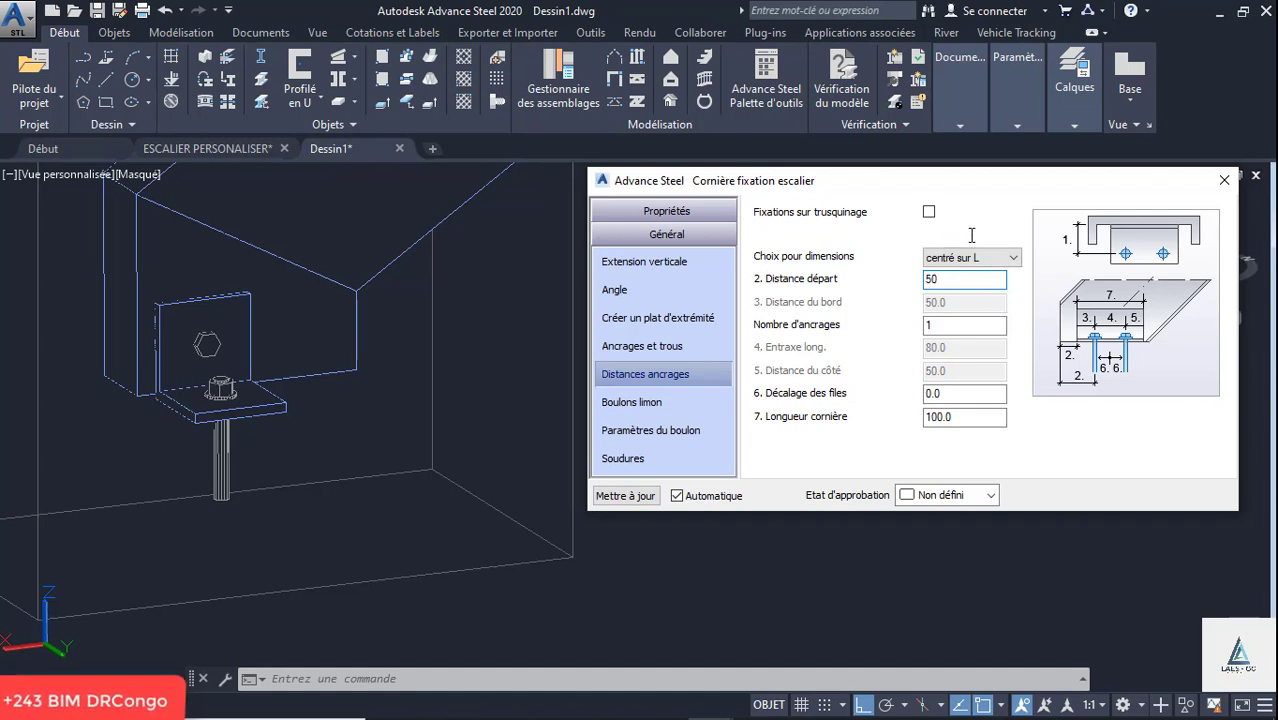
- Set the start distance (Distance départ) of the fixing angle's anchor to 50 mm
key(Return)
scroll(257, 383, down, 5)
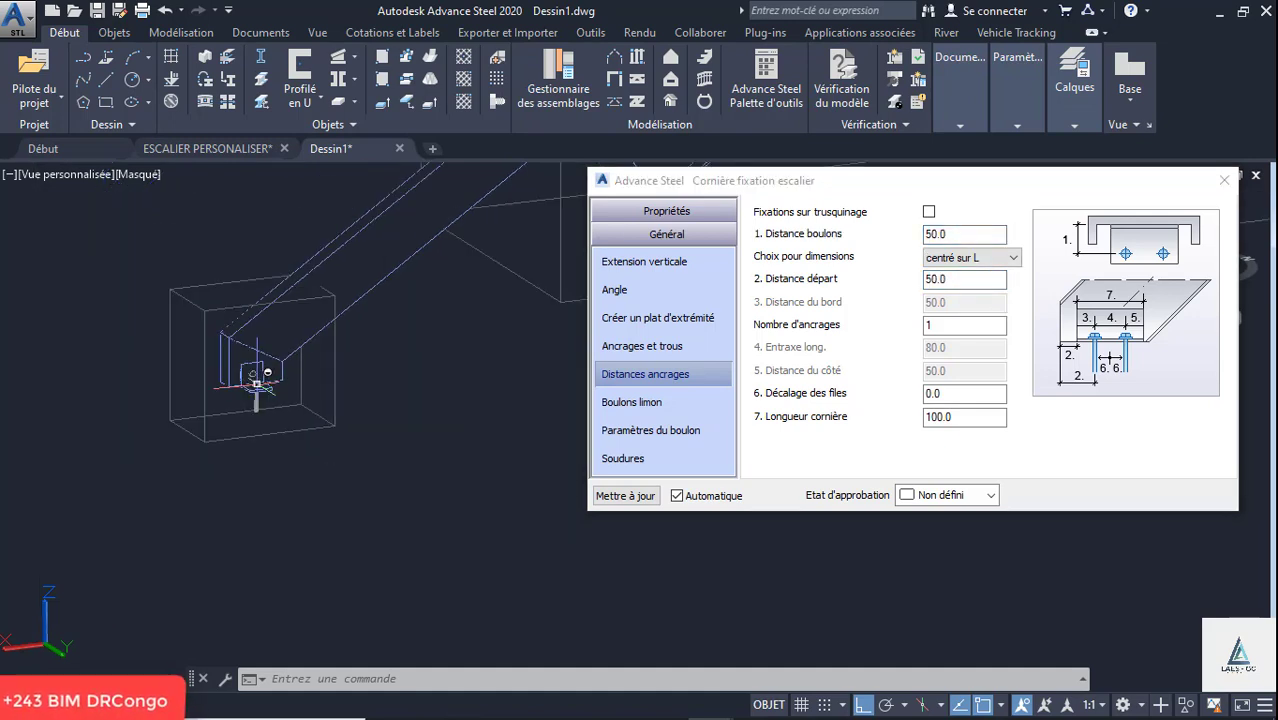
click(645, 402)
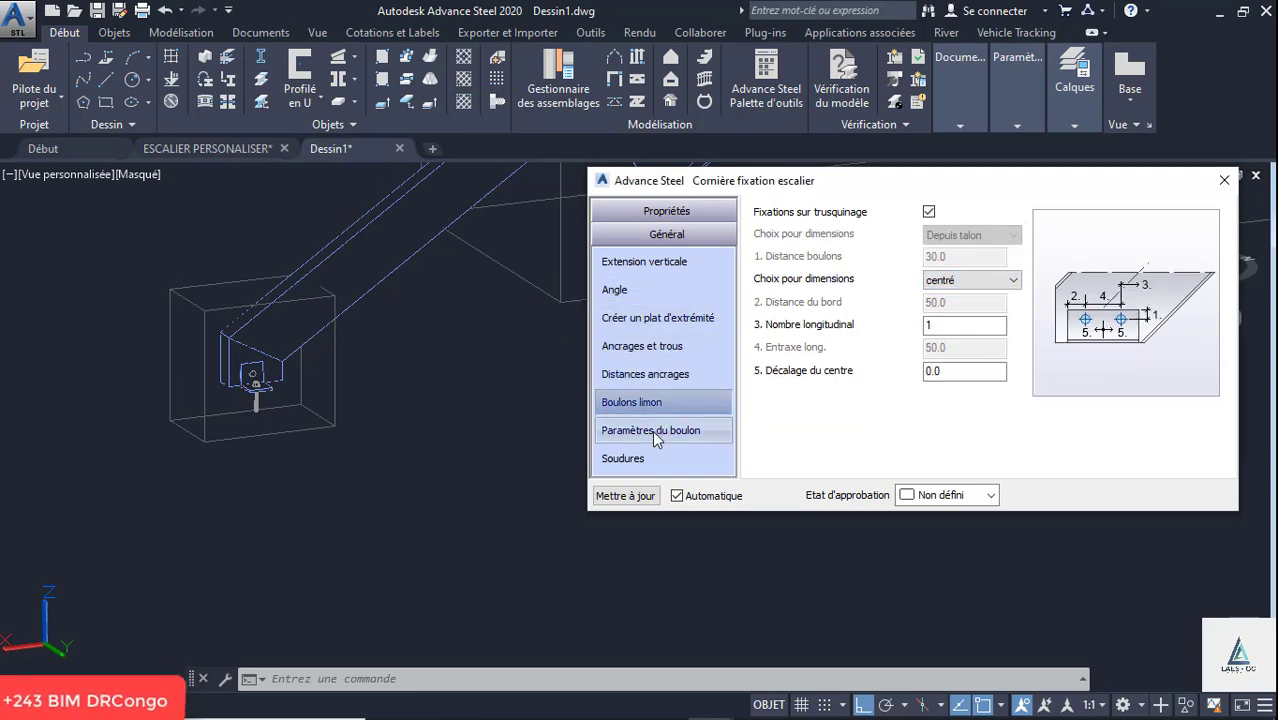
- Change the fixing's anchor type to HOLDING DOWN and close its properties
click(644, 347)
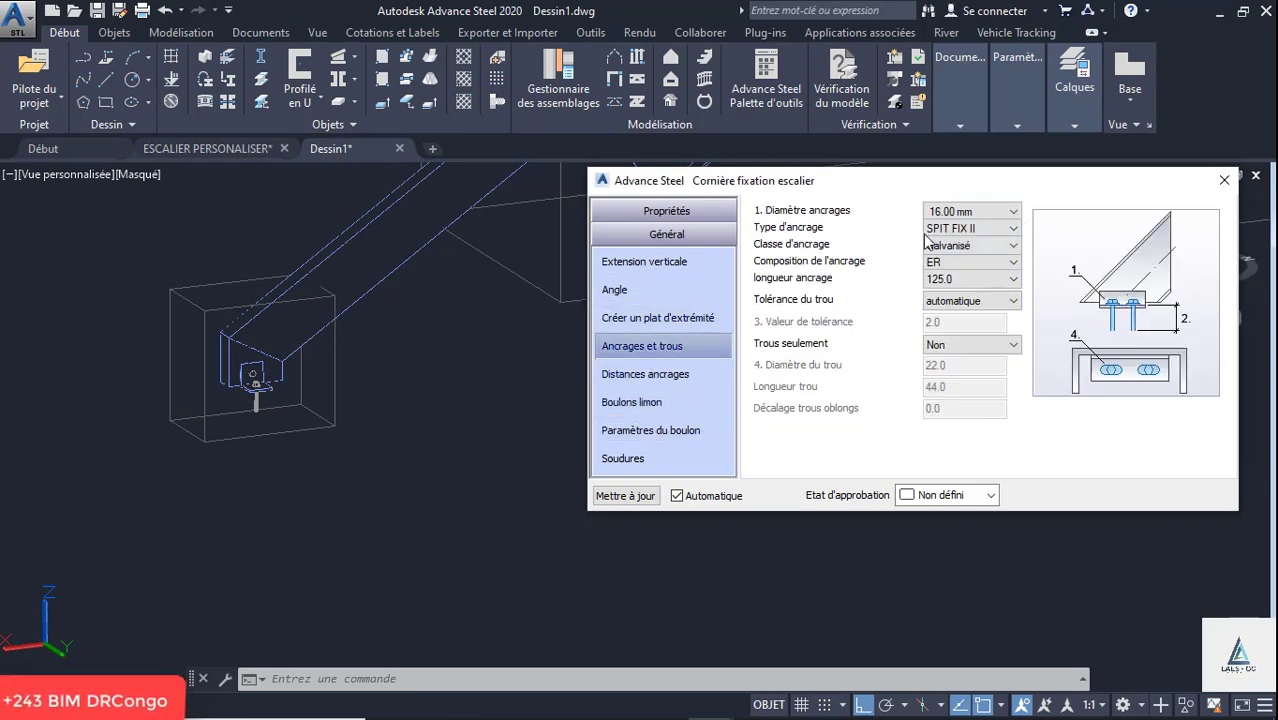
click(948, 230)
scroll(970, 450, down, 7)
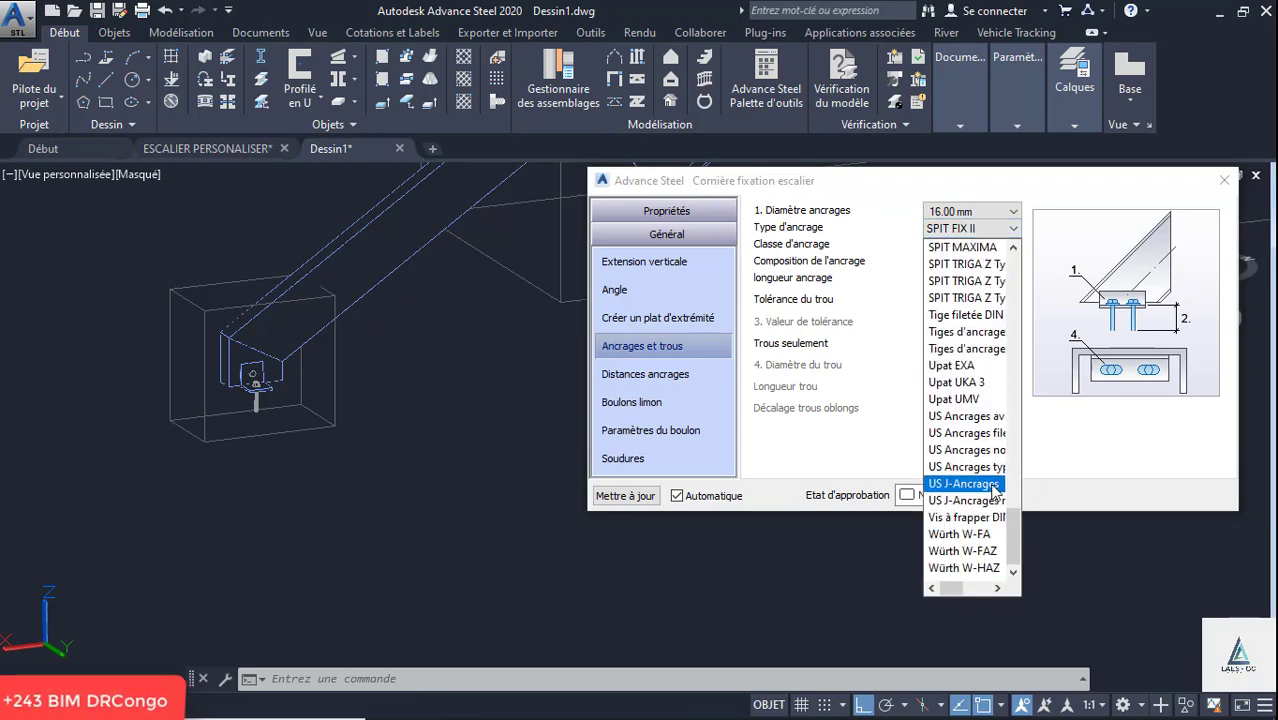
scroll(993, 487, up, 7)
click(994, 297)
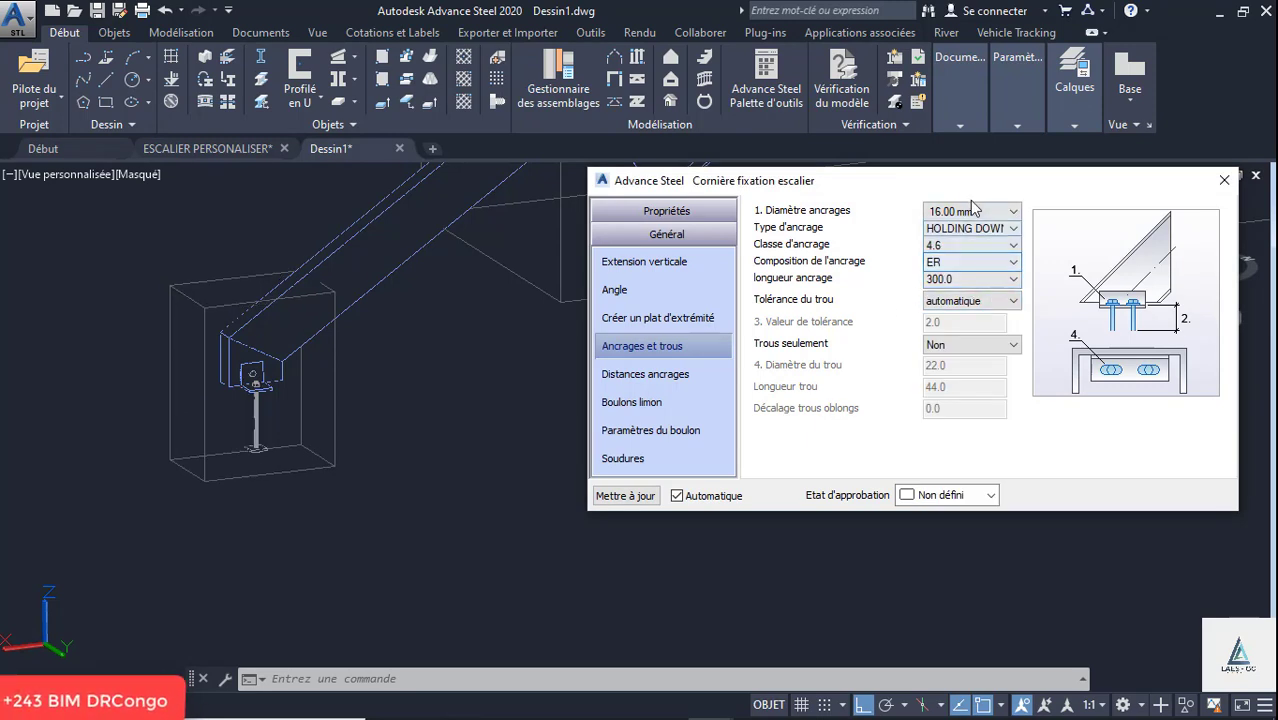
click(1224, 181)
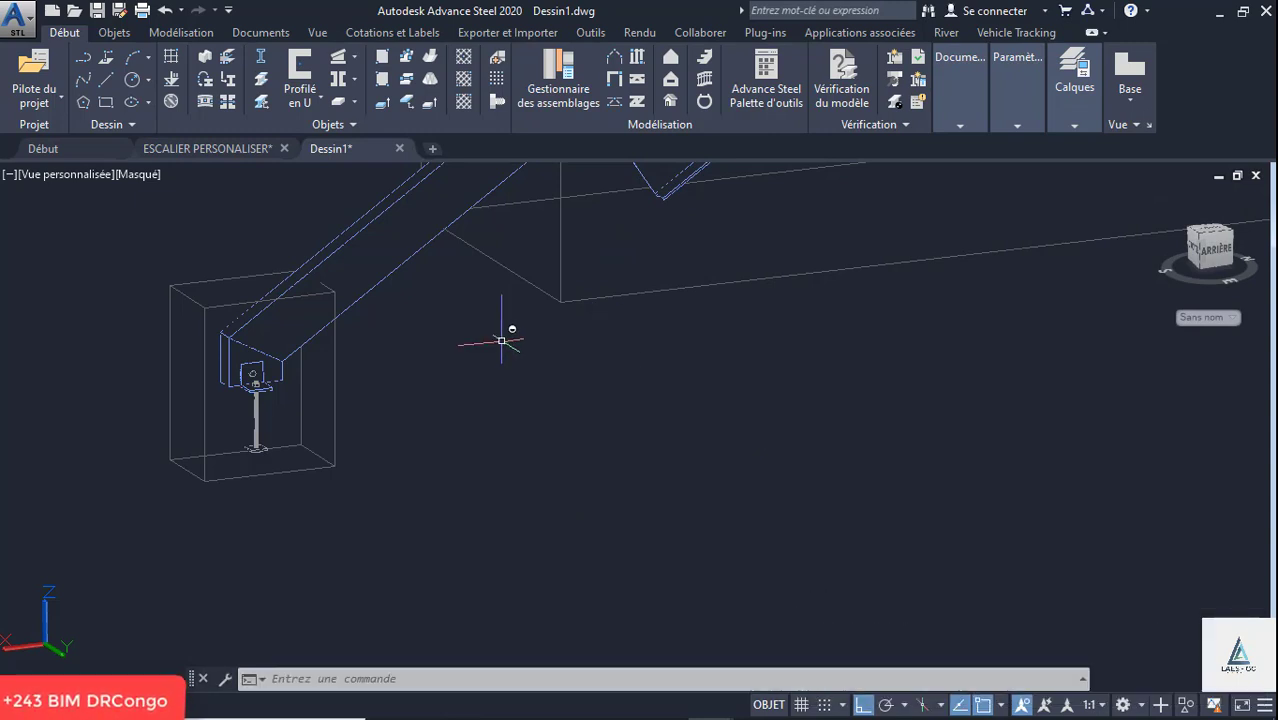
- Copy the stringer foot fixing onto the other stringer of the same flight with the joint transfer tool, without a reference point
scroll(379, 428, down, 6)
scroll(379, 428, up, 6)
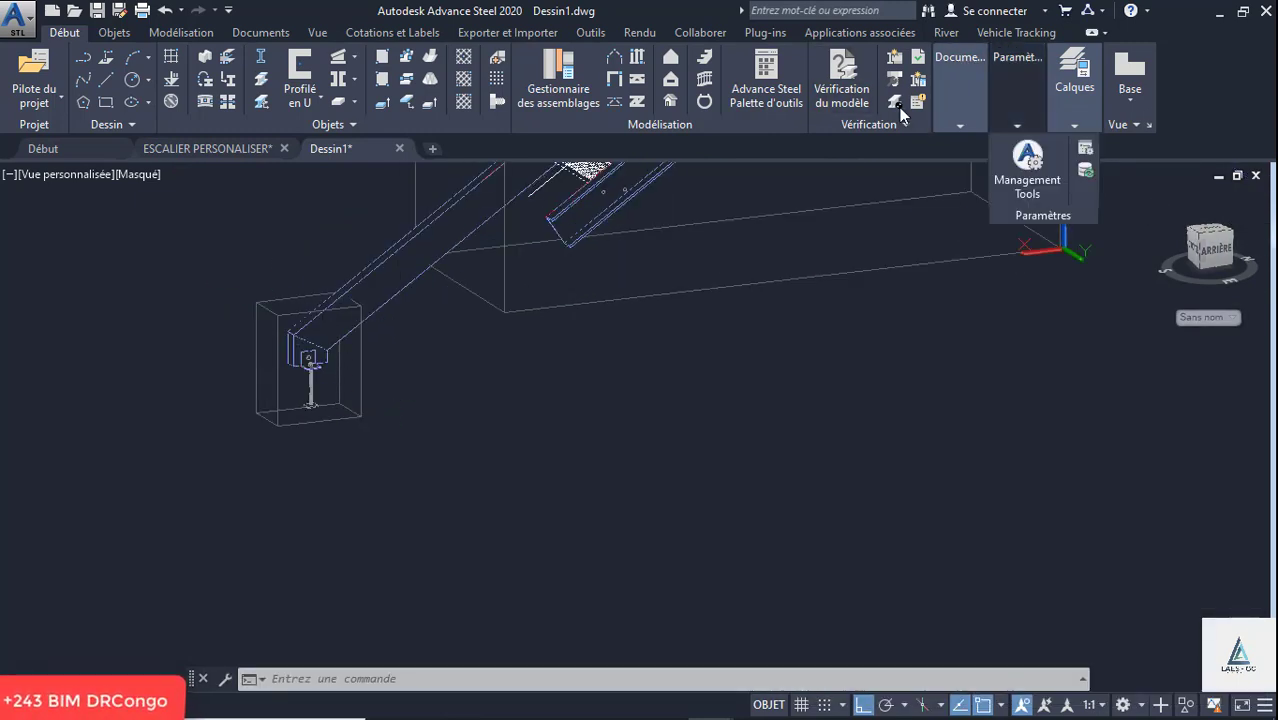
click(789, 99)
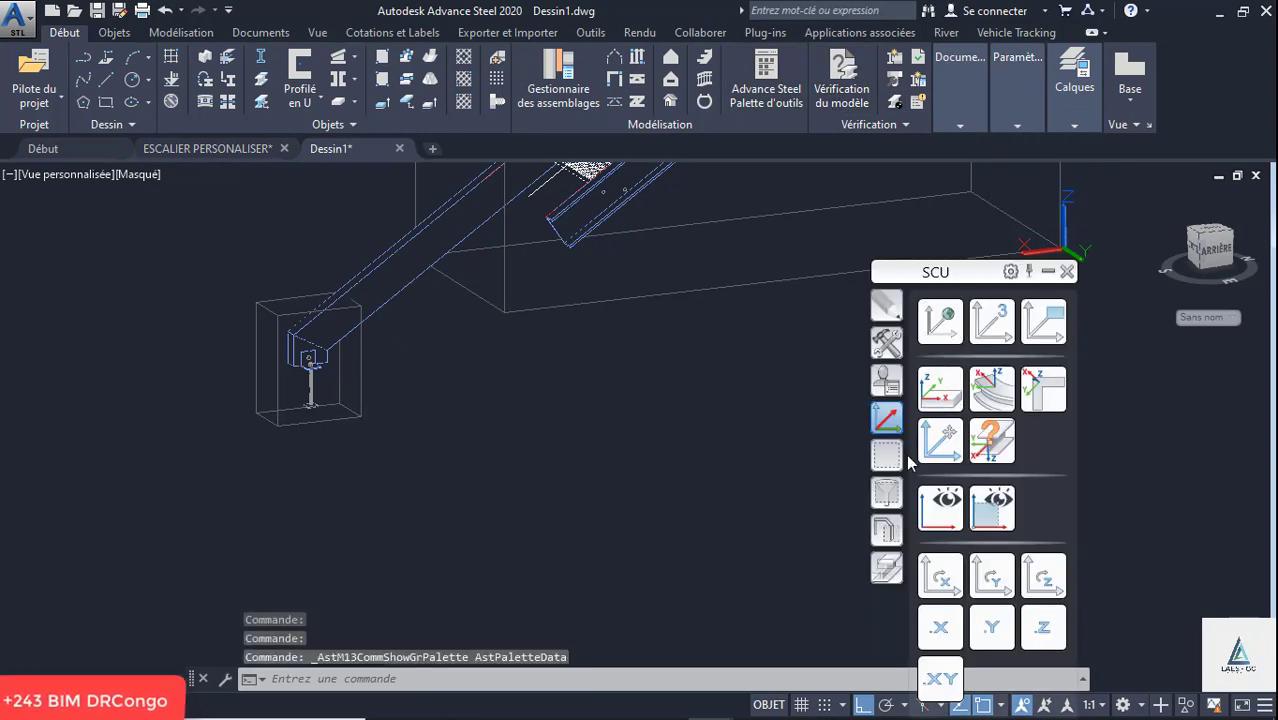
click(887, 457)
click(887, 418)
click(884, 380)
click(887, 342)
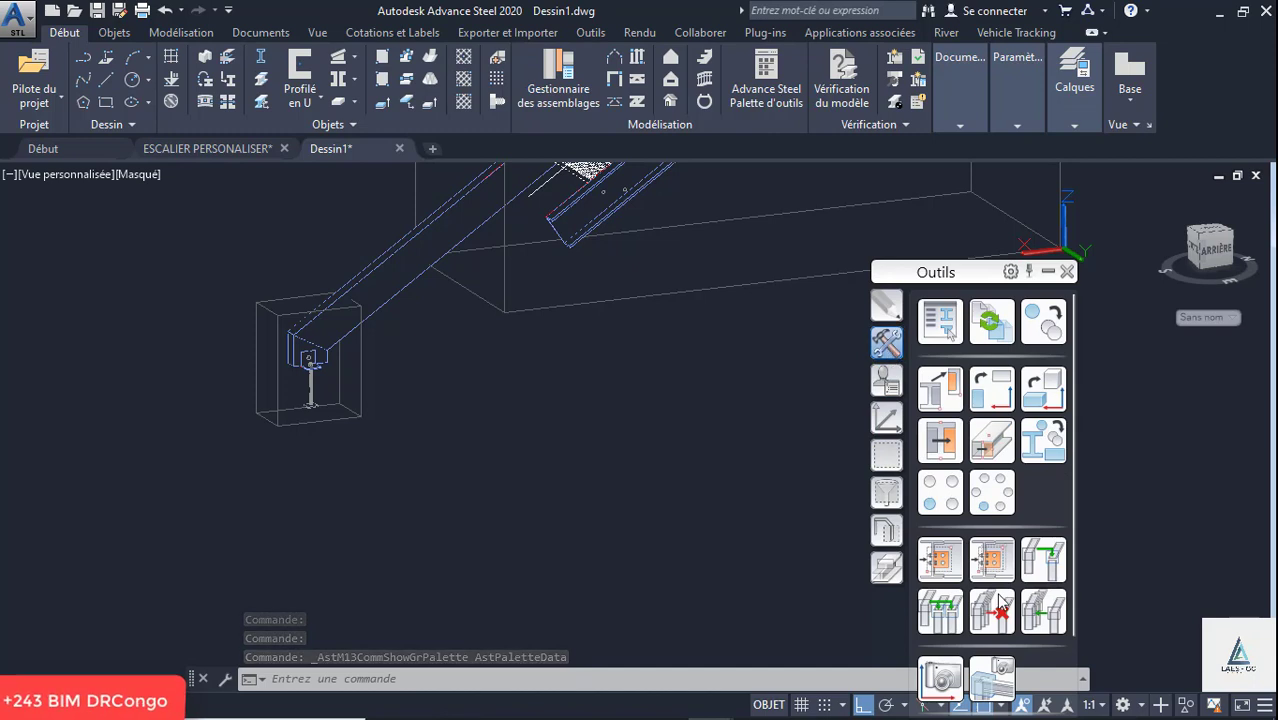
click(937, 558)
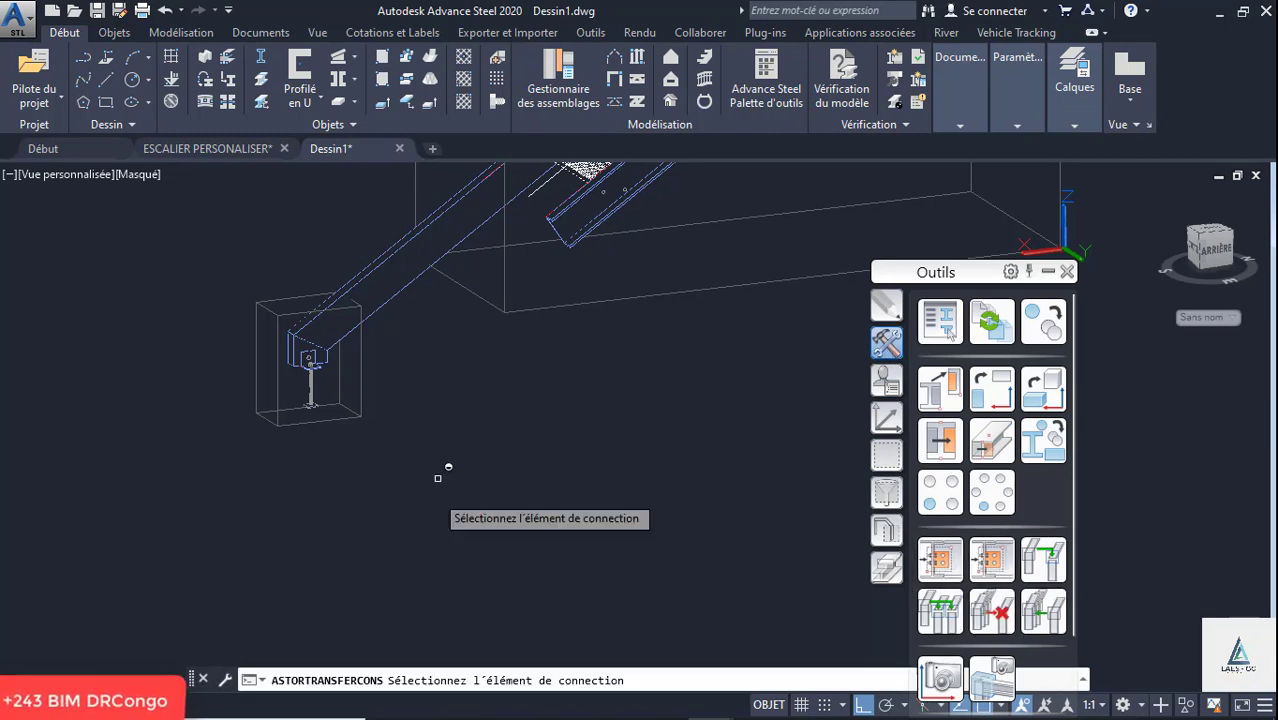
click(366, 357)
right_click(412, 380)
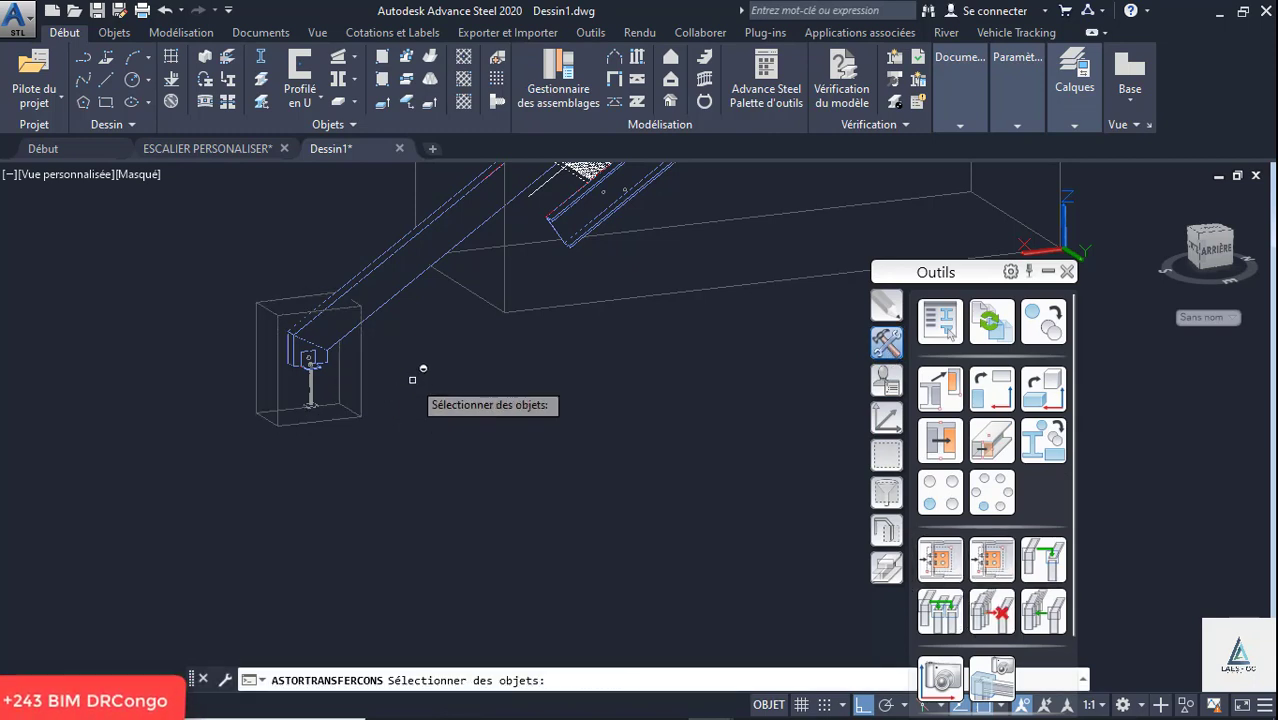
scroll(434, 510, down, 5)
scroll(523, 381, up, 6)
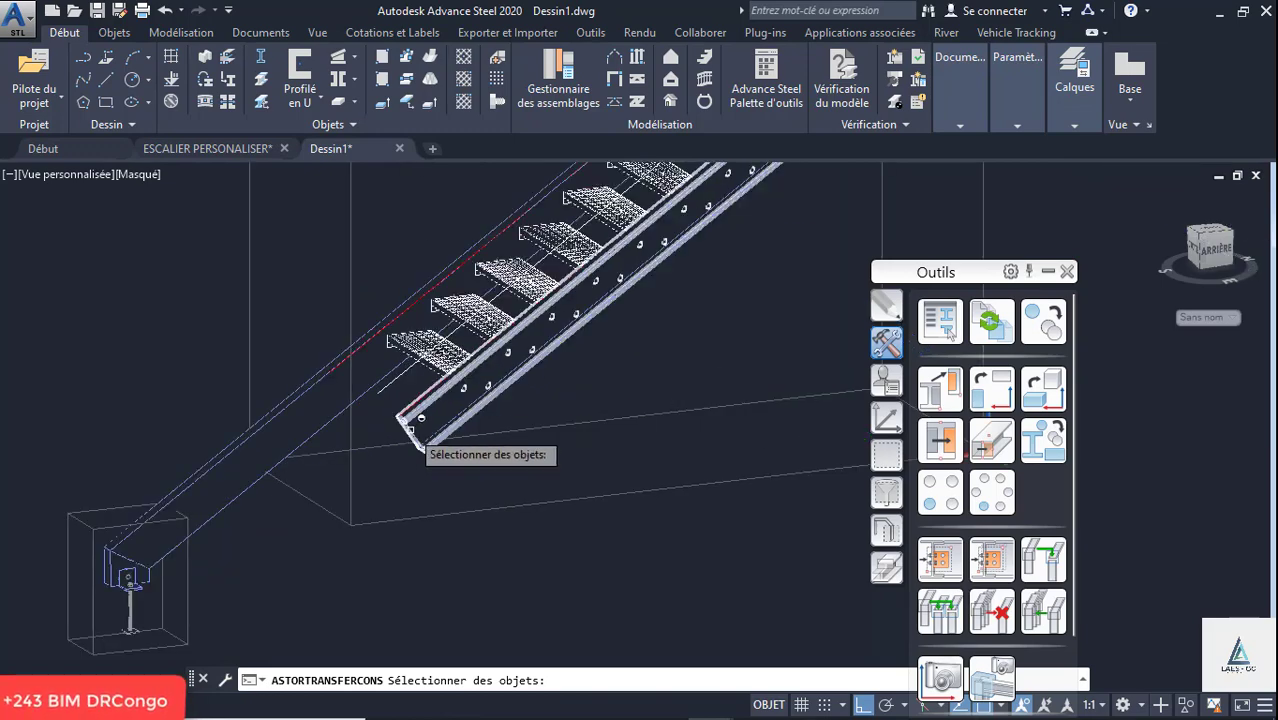
click(406, 429)
right_click(496, 494)
click(541, 562)
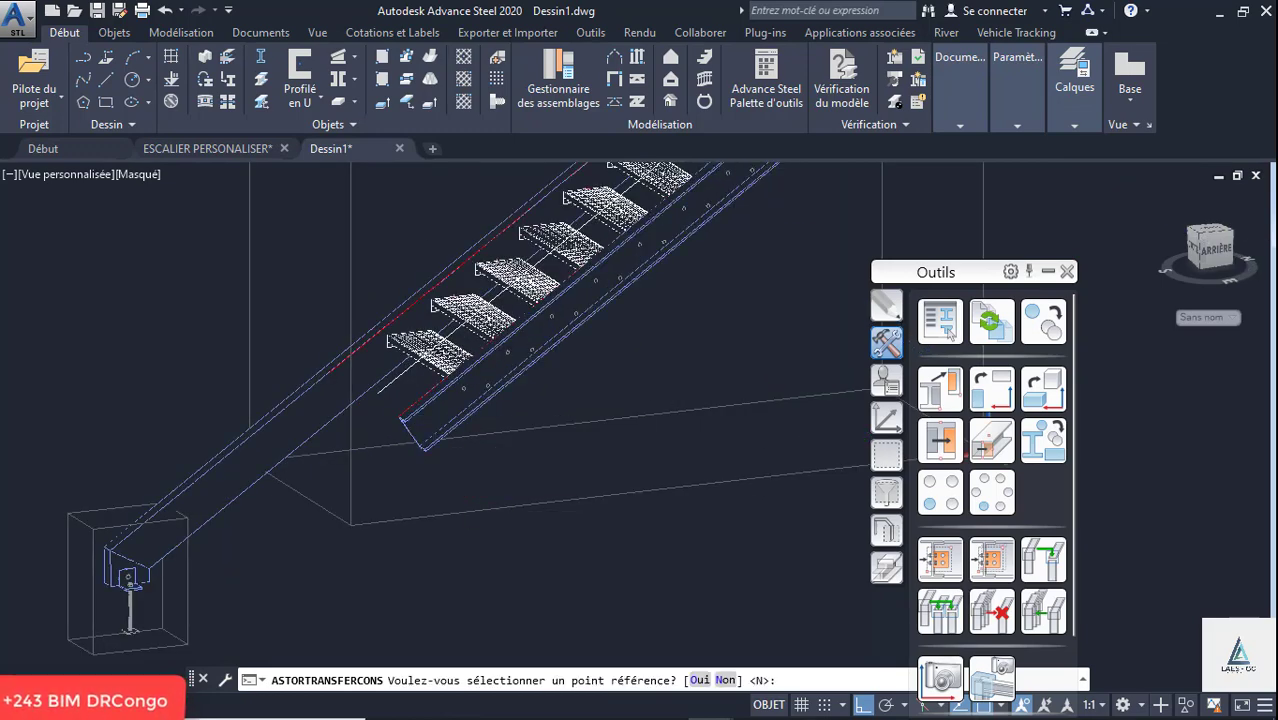
- Transfer the same foot fixing to the lower end of the first stringer of the opposite flight
scroll(308, 300, down, 4)
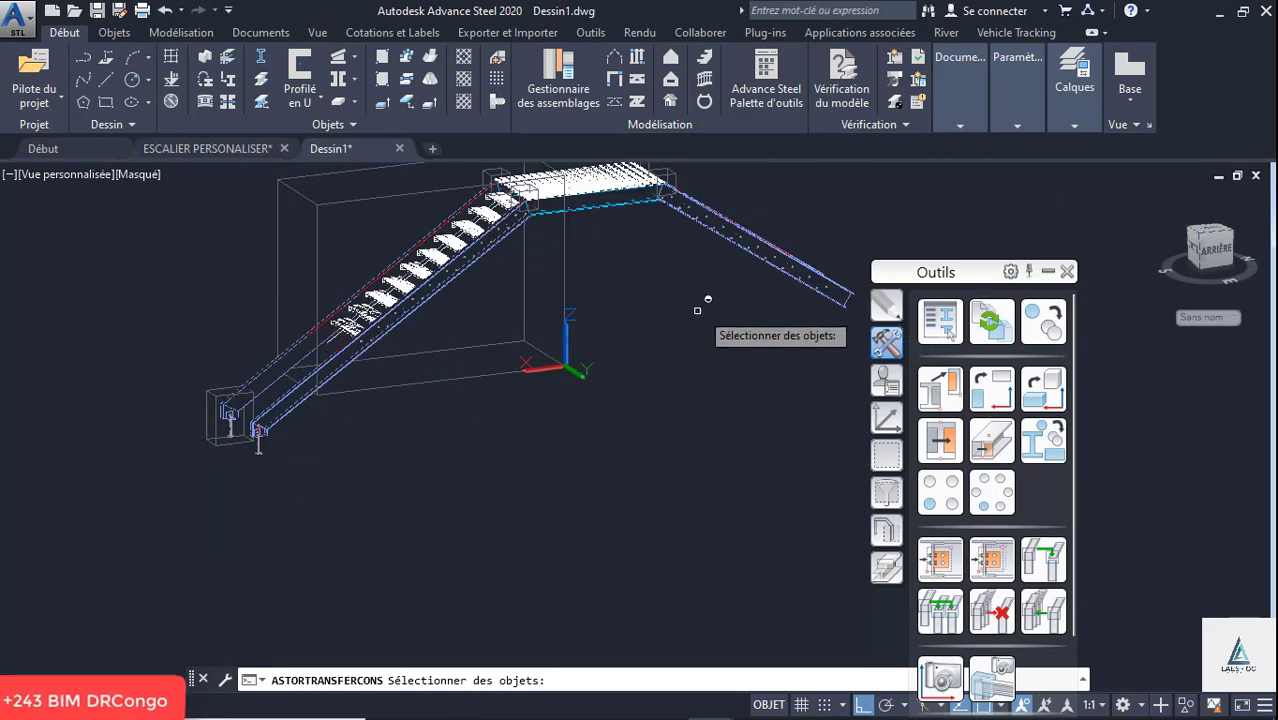
scroll(480, 340, down, 3)
scroll(548, 370, up, 8)
scroll(553, 377, down, 8)
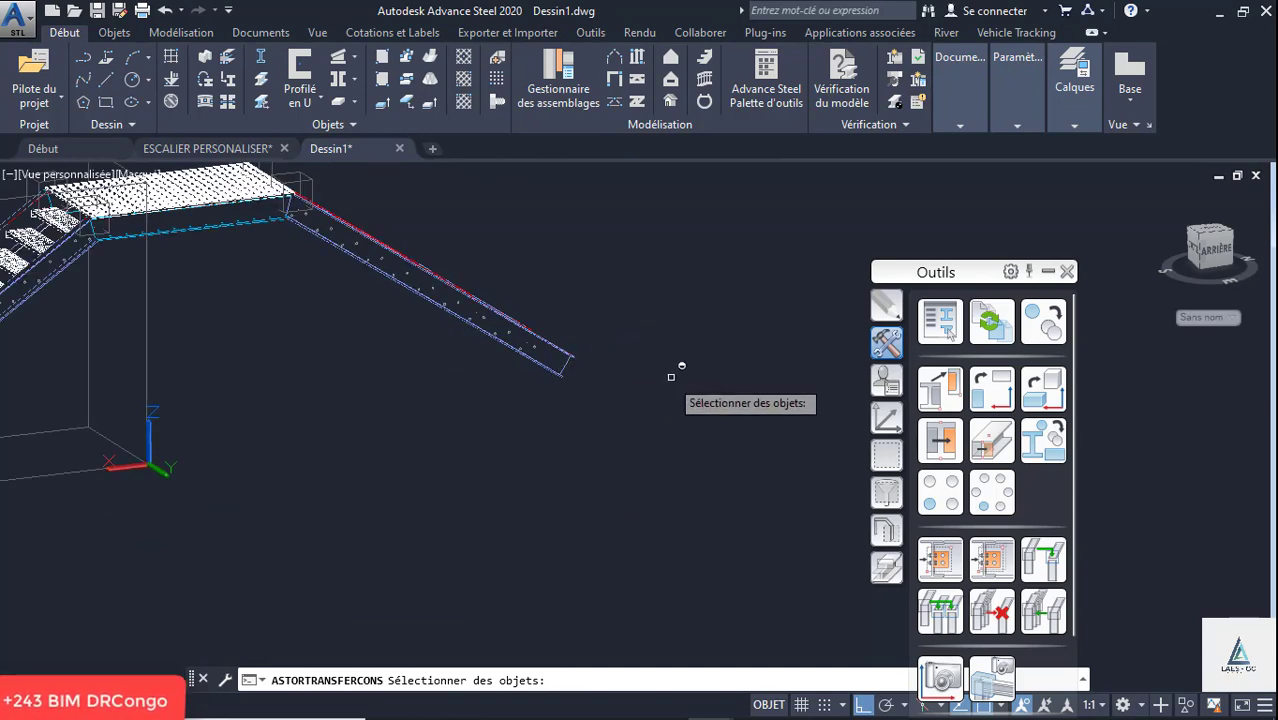
shift+right_click(662, 390)
click(618, 211)
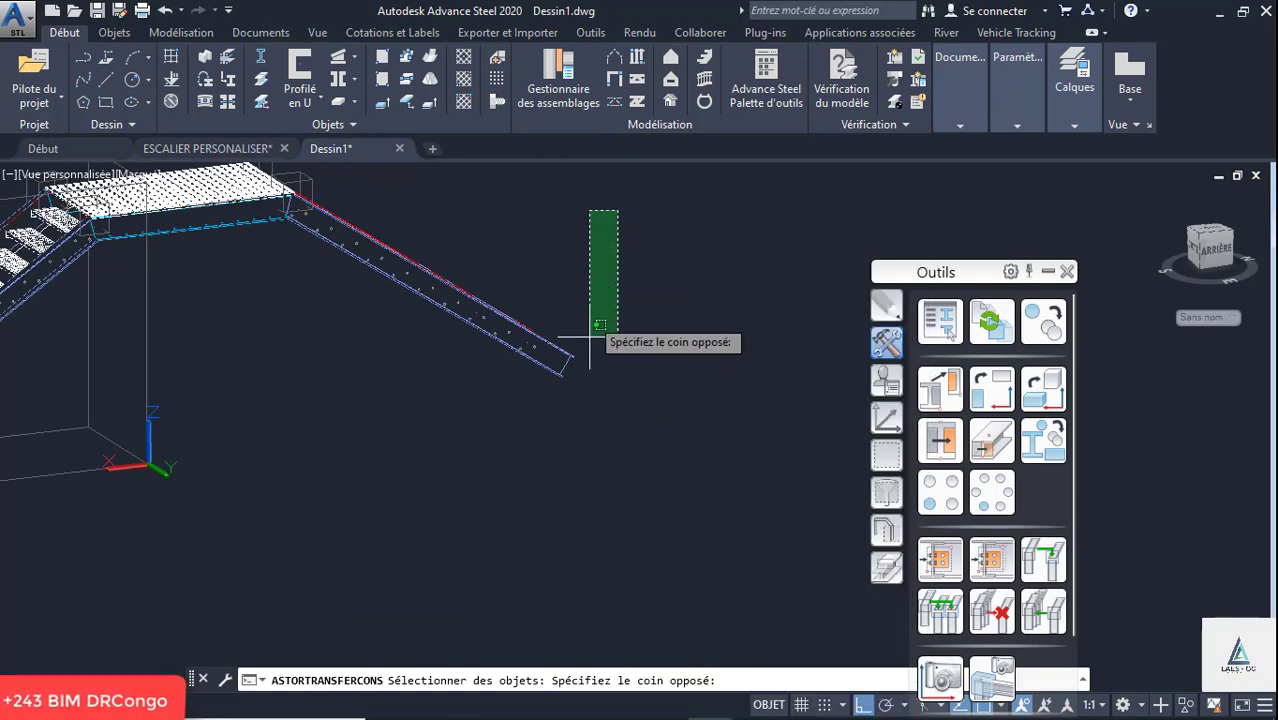
click(630, 377)
scroll(570, 359, up, 4)
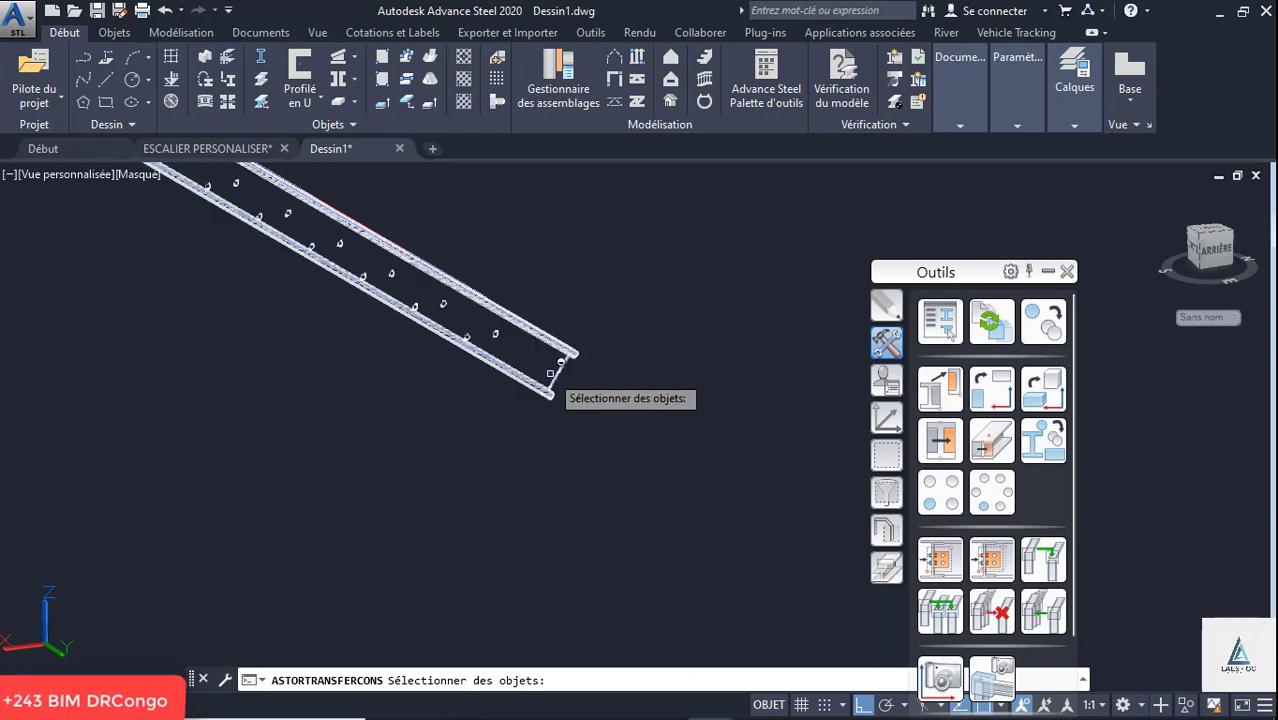
click(555, 375)
right_click(626, 360)
click(670, 428)
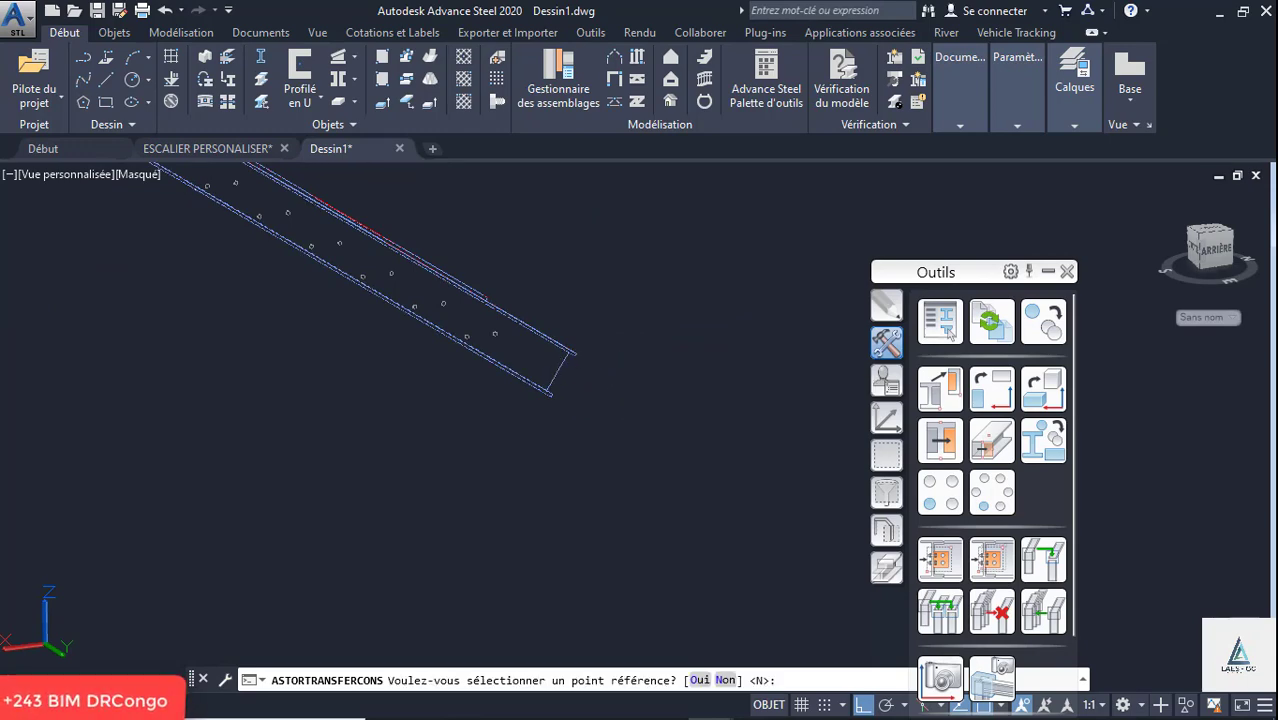
- Transfer the foot fixing to the opposite flight's remaining stringer and end the transfer command
scroll(530, 375, down, 6)
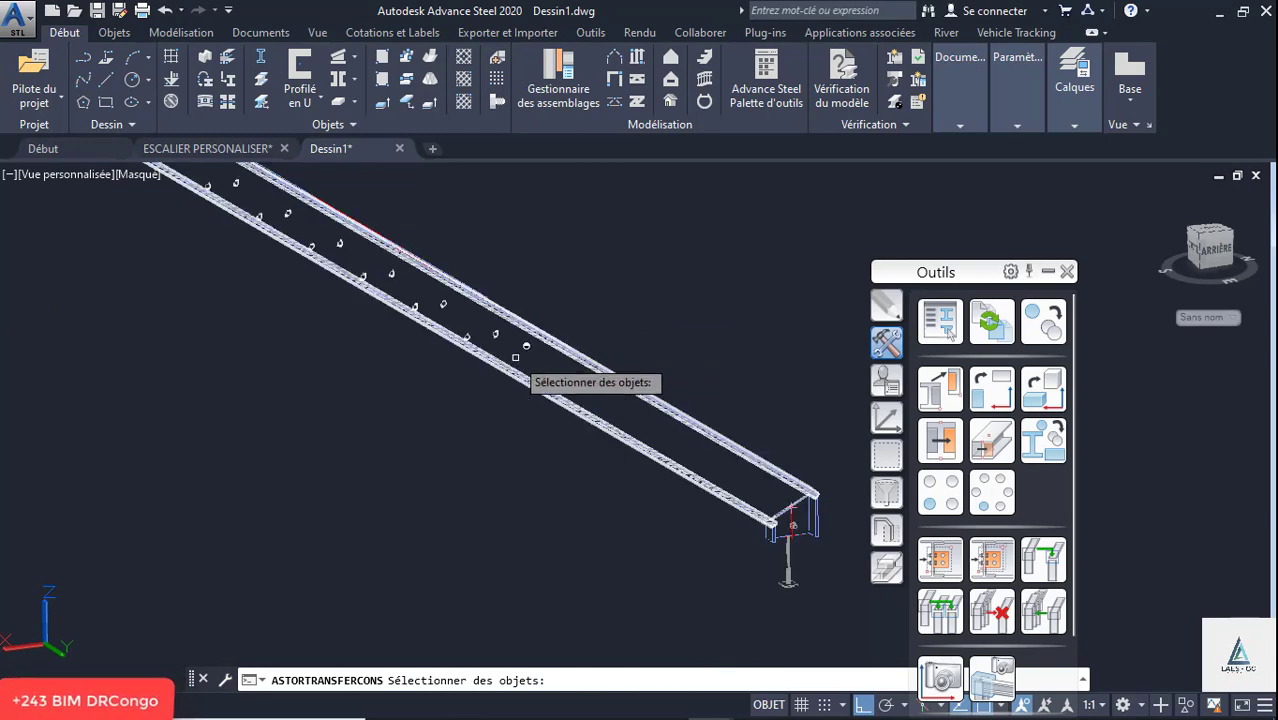
click(1160, 196)
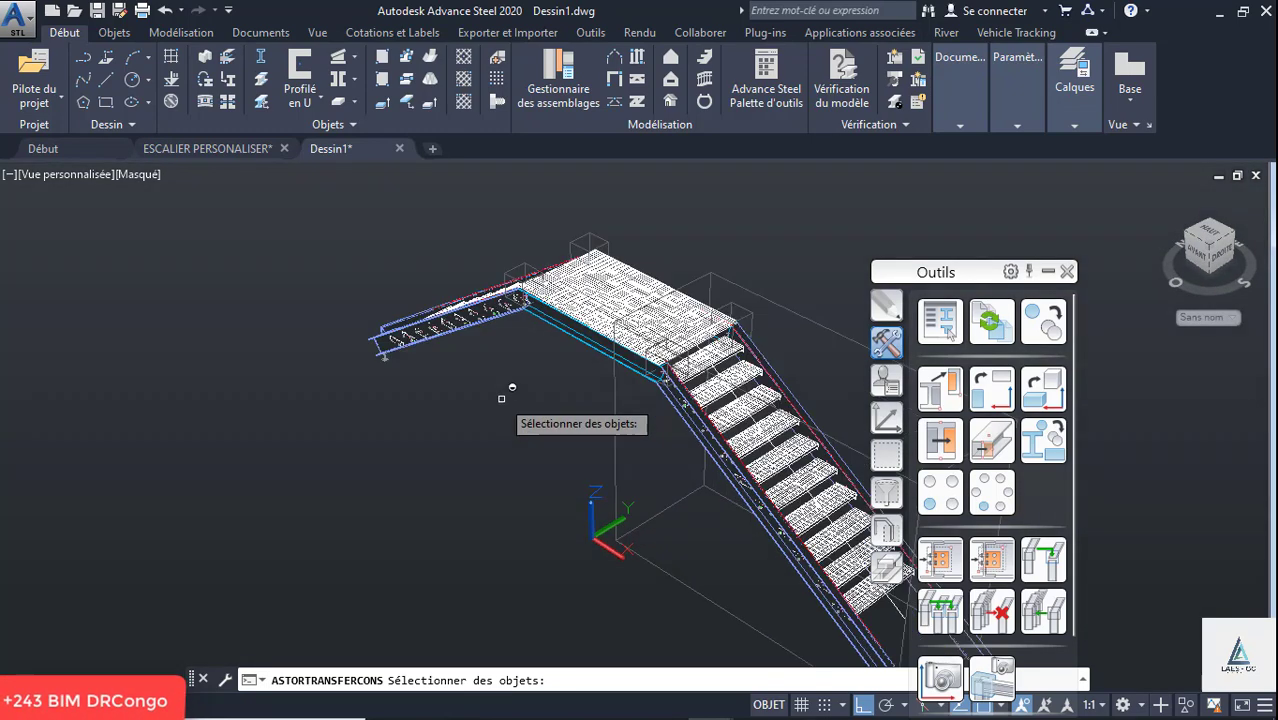
right_click(283, 352)
right_click(284, 353)
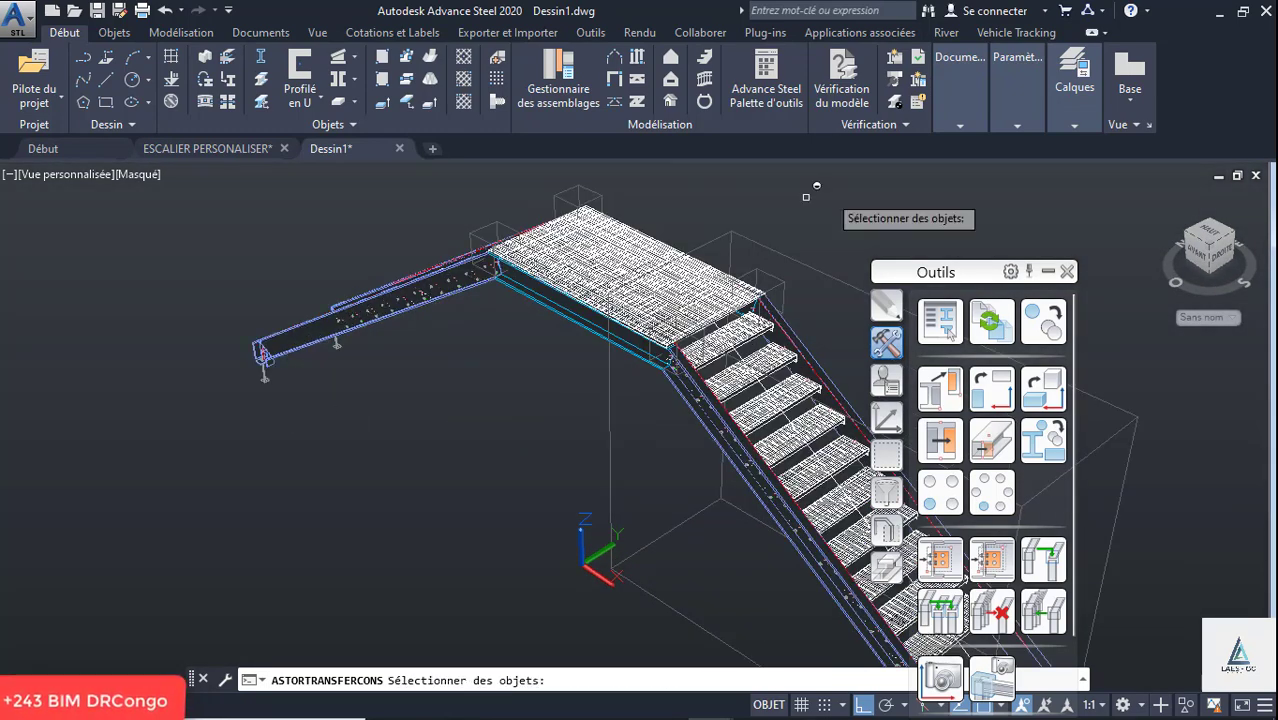
key(Escape)
- Display the staircase in the Filaire 2D visual style to view its stringer feet
click(145, 176)
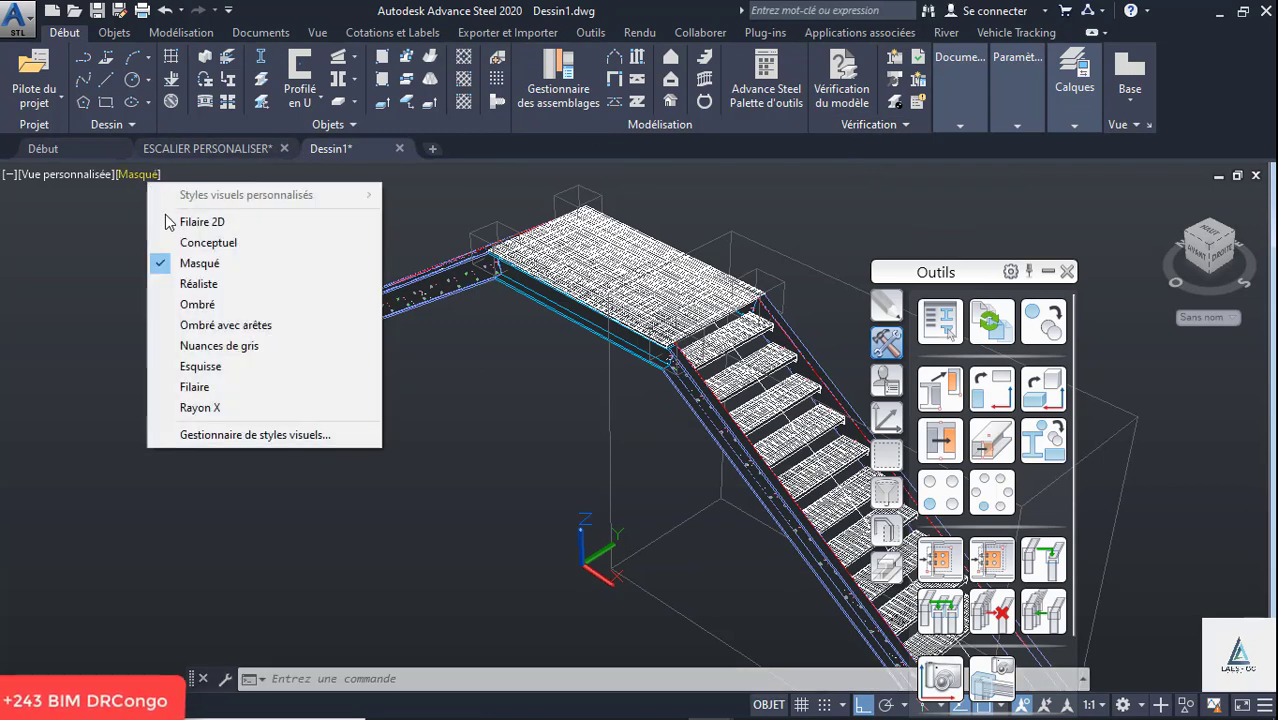
click(198, 224)
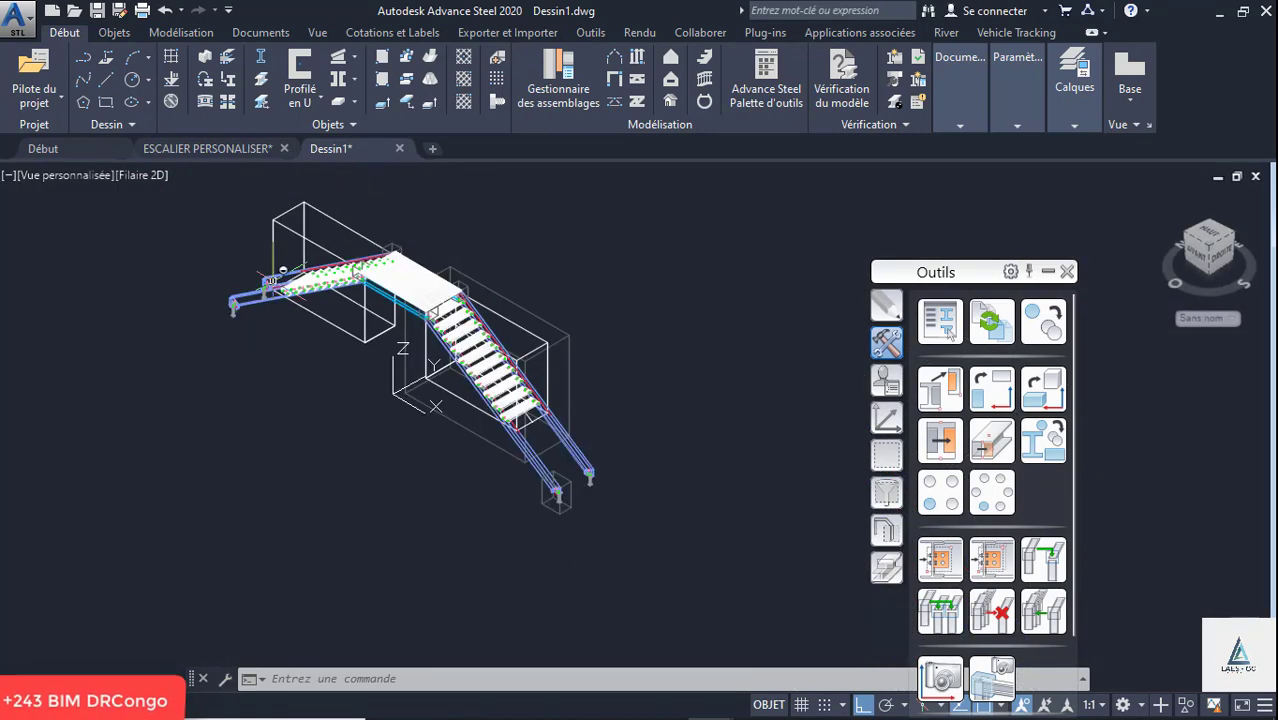
shift+middle_drag(500, 380, 414, 326)
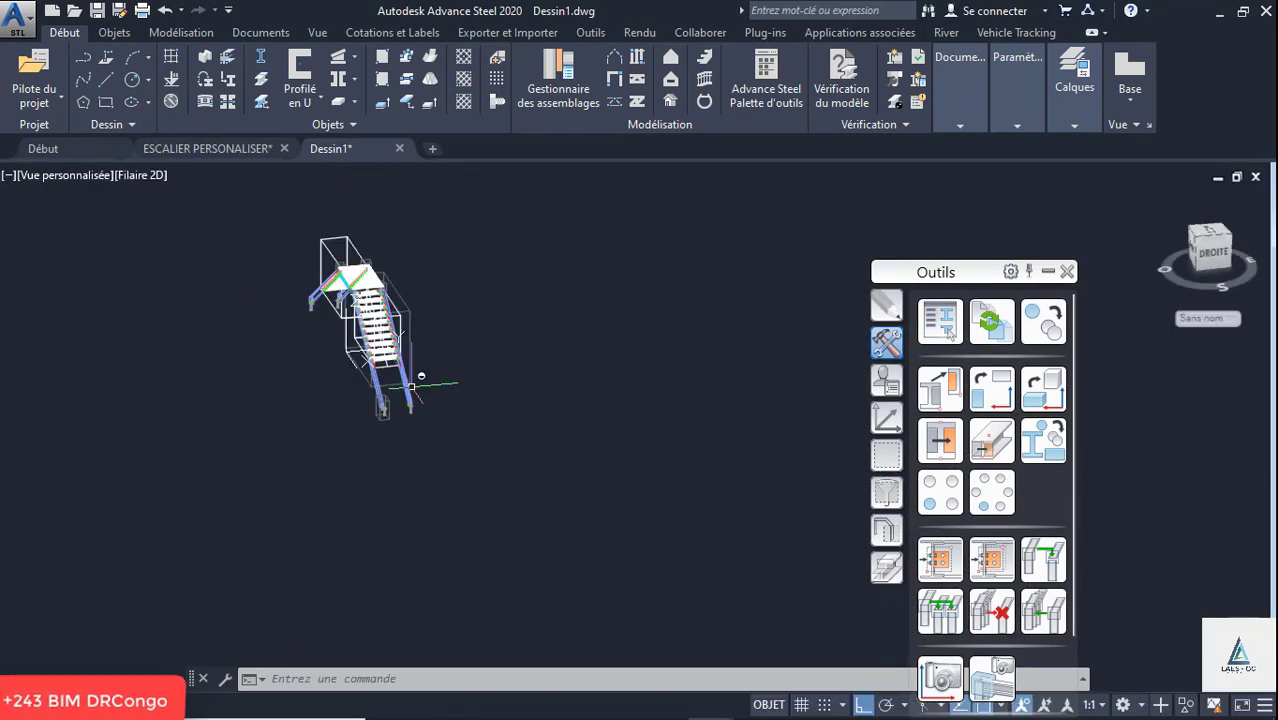
scroll(411, 417, up, 10)
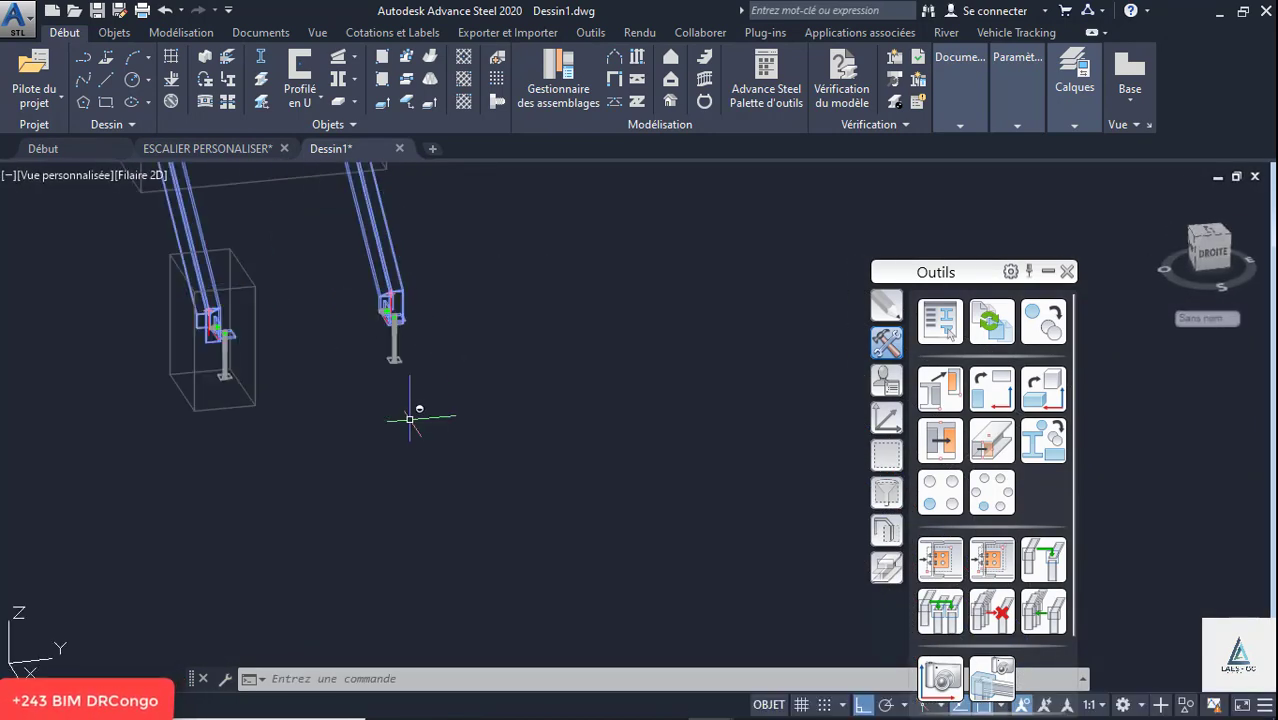
- Set the viewport's visual style to Conceptuel
click(140, 175)
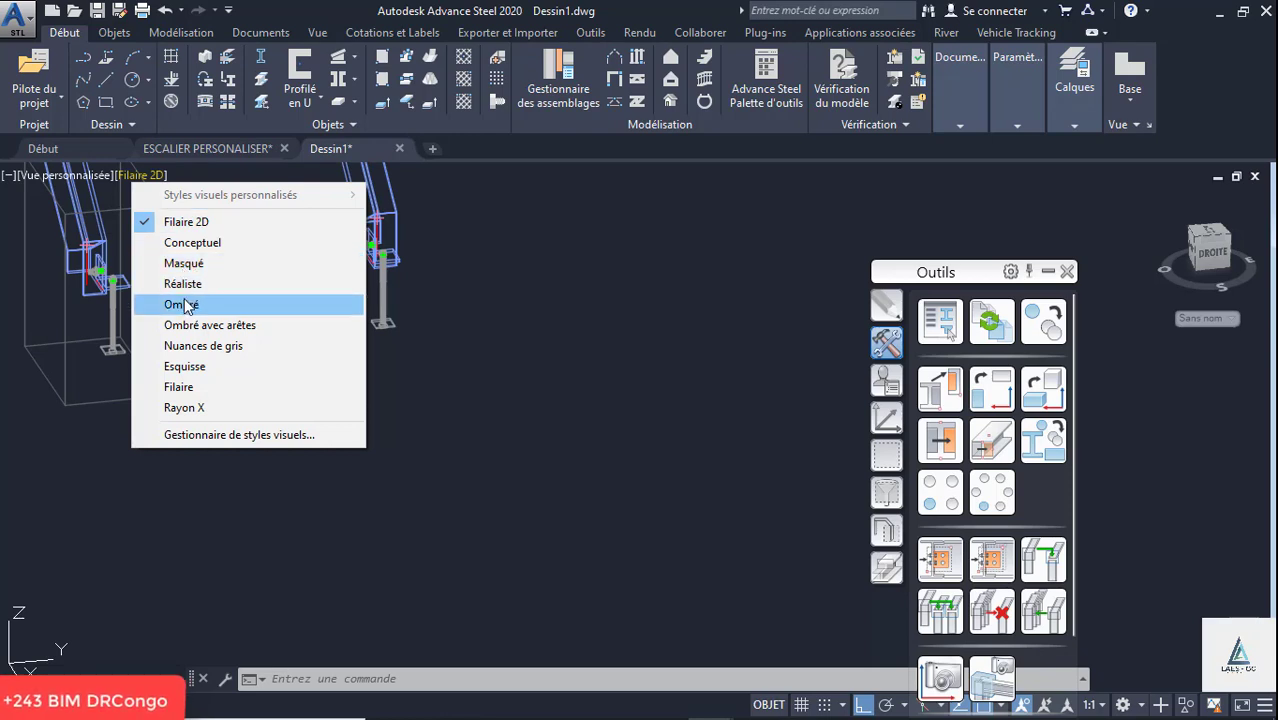
click(190, 243)
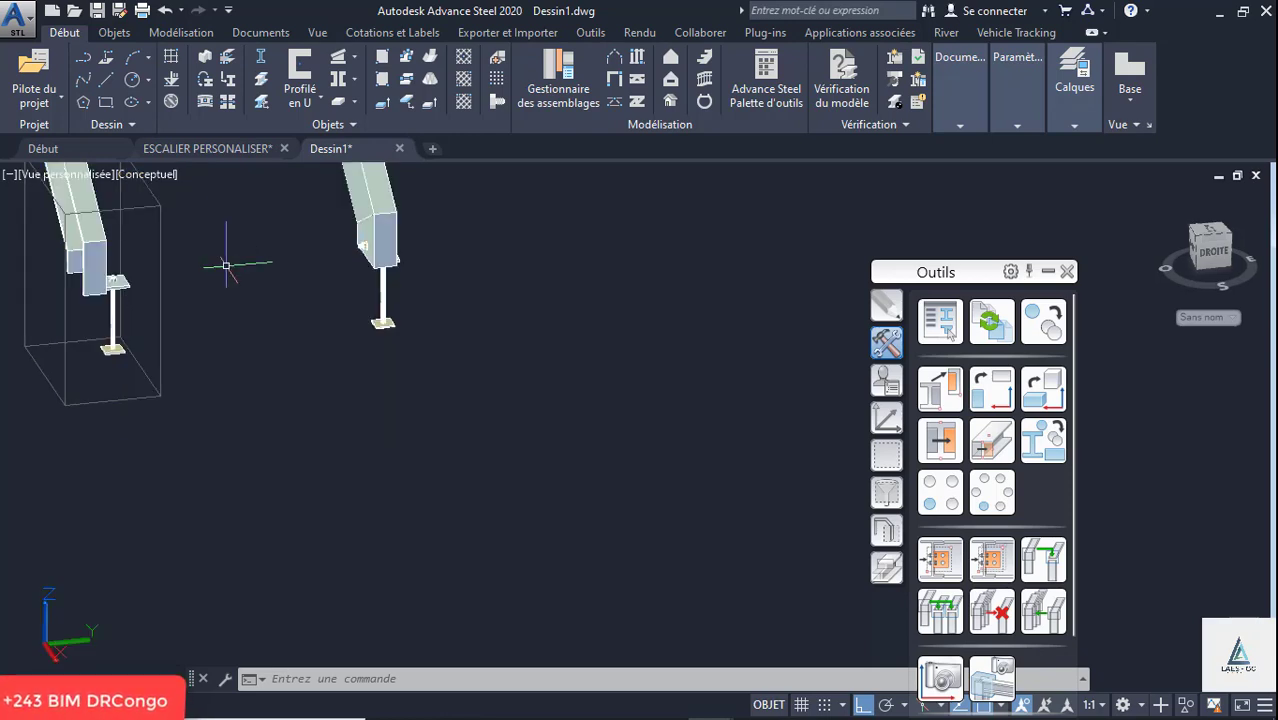
scroll(362, 240, up, 3)
scroll(440, 373, down, 2)
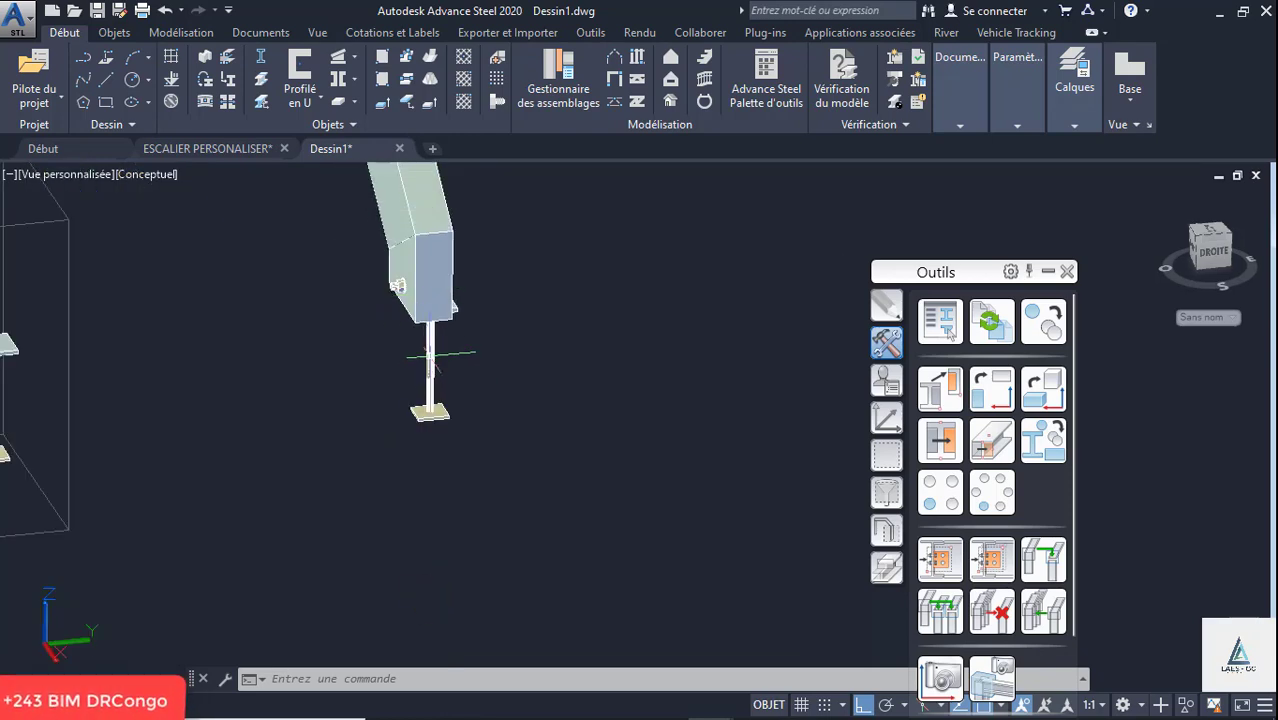
- Edit the copied foot fixing on the first flight's second stringer so its angle sits à droite
scroll(465, 307, up, 2)
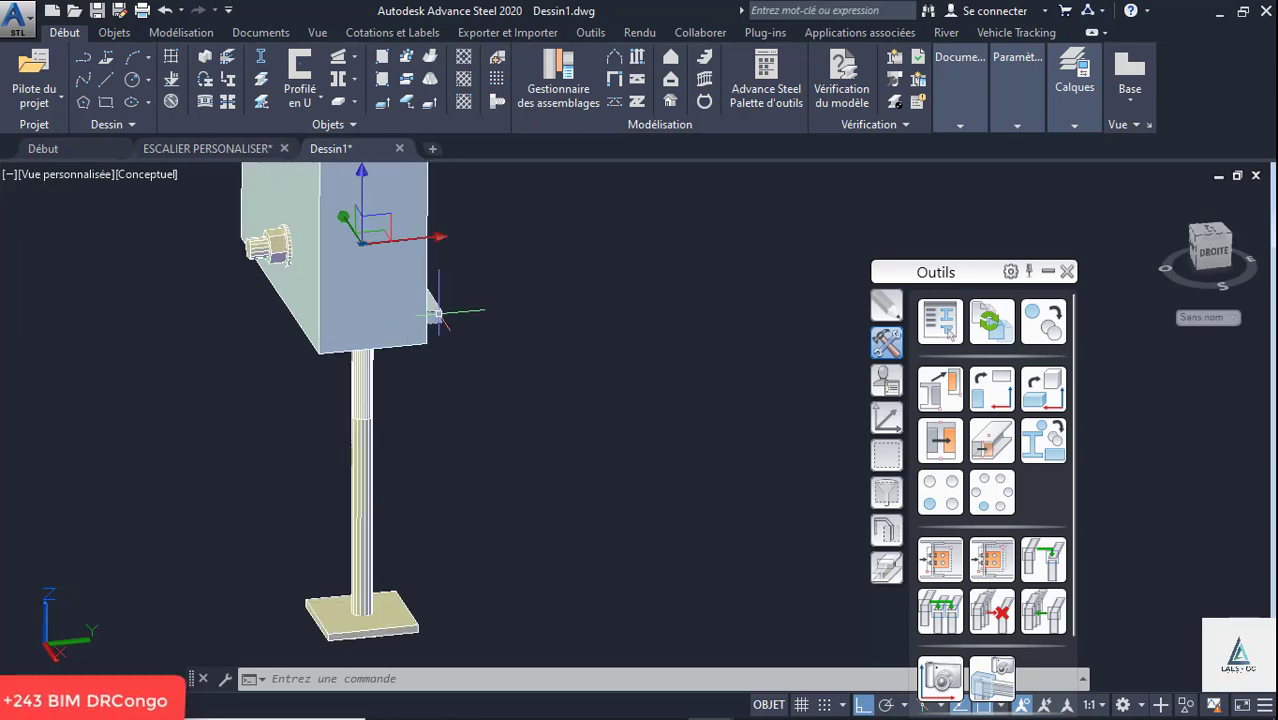
right_click(437, 314)
click(555, 420)
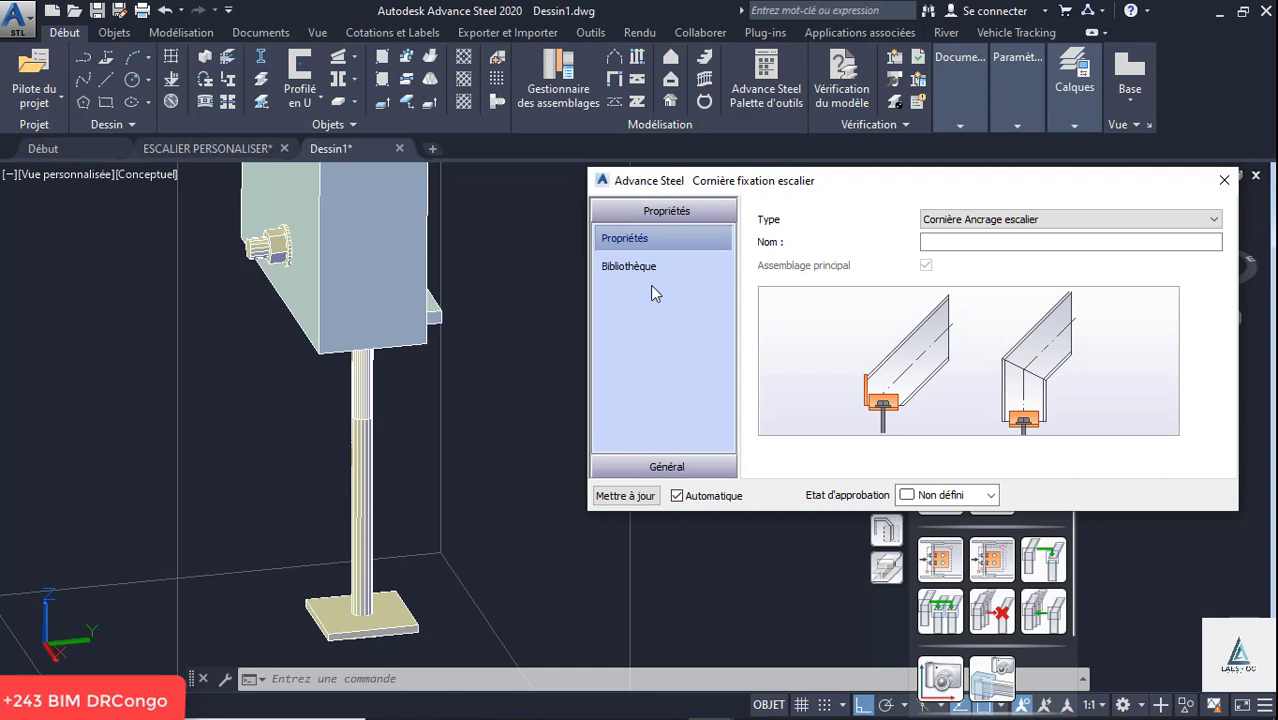
click(666, 464)
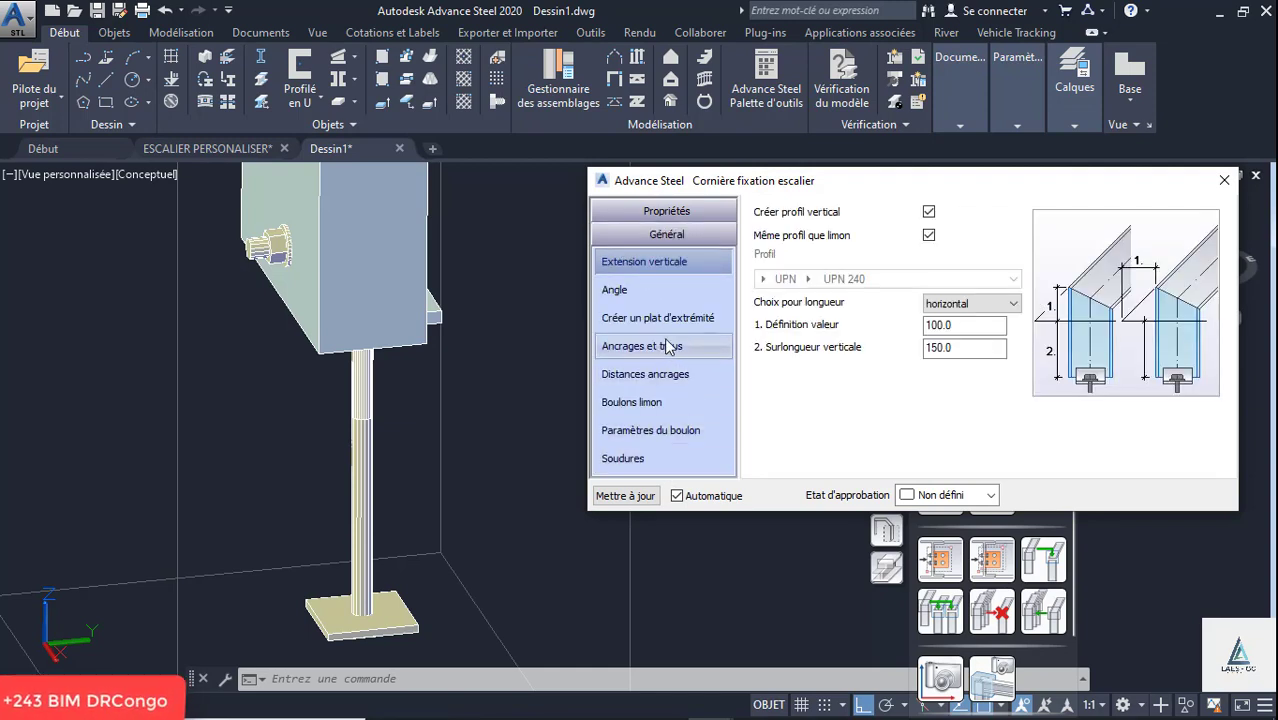
click(615, 290)
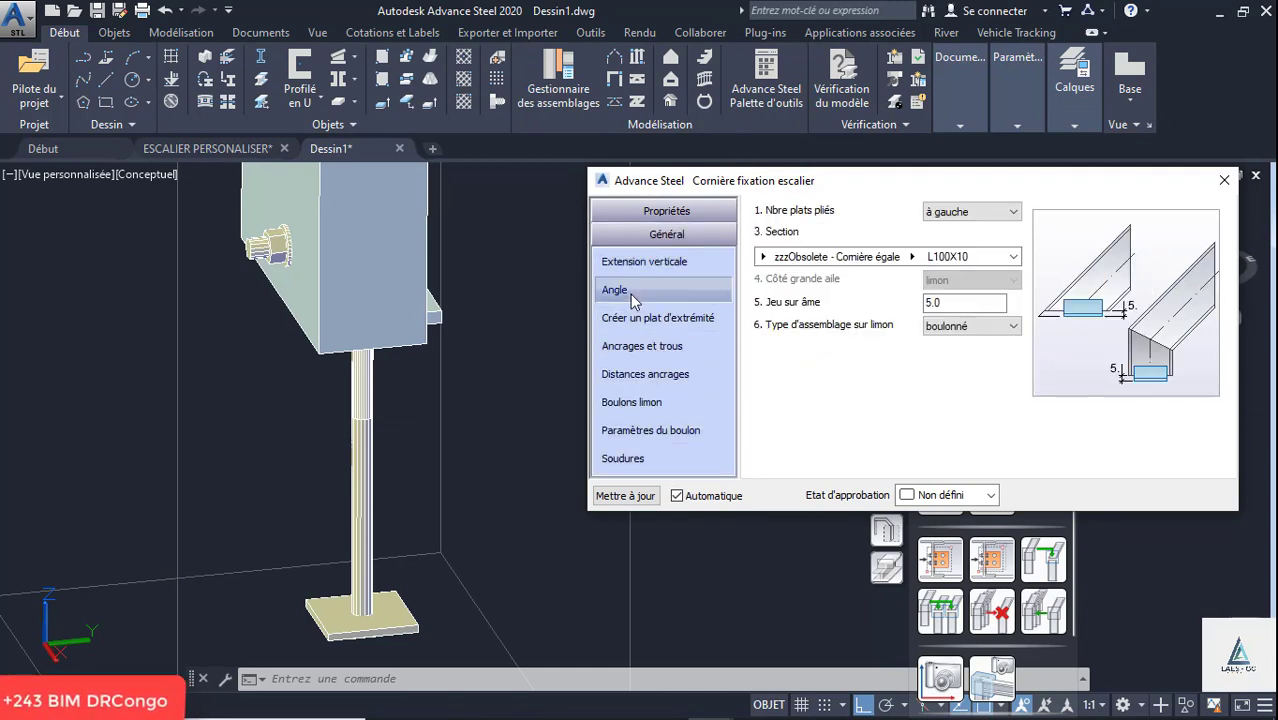
click(960, 212)
click(945, 242)
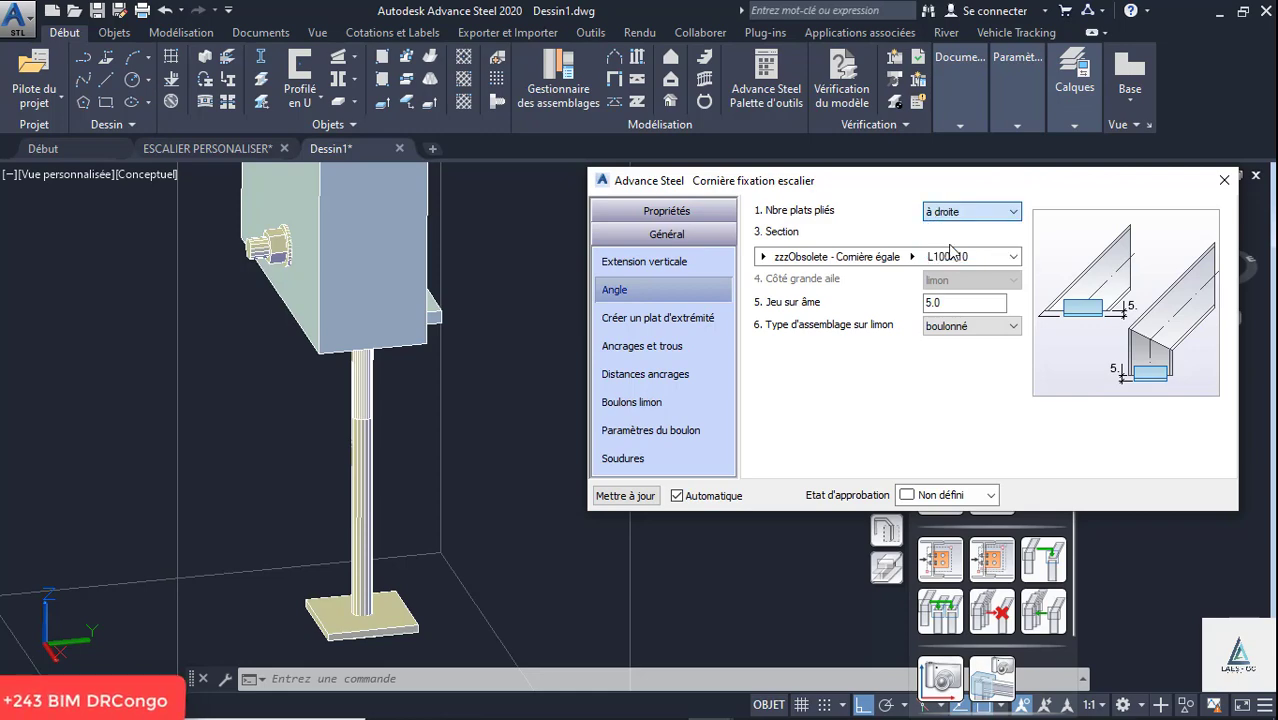
scroll(330, 432, down, 3)
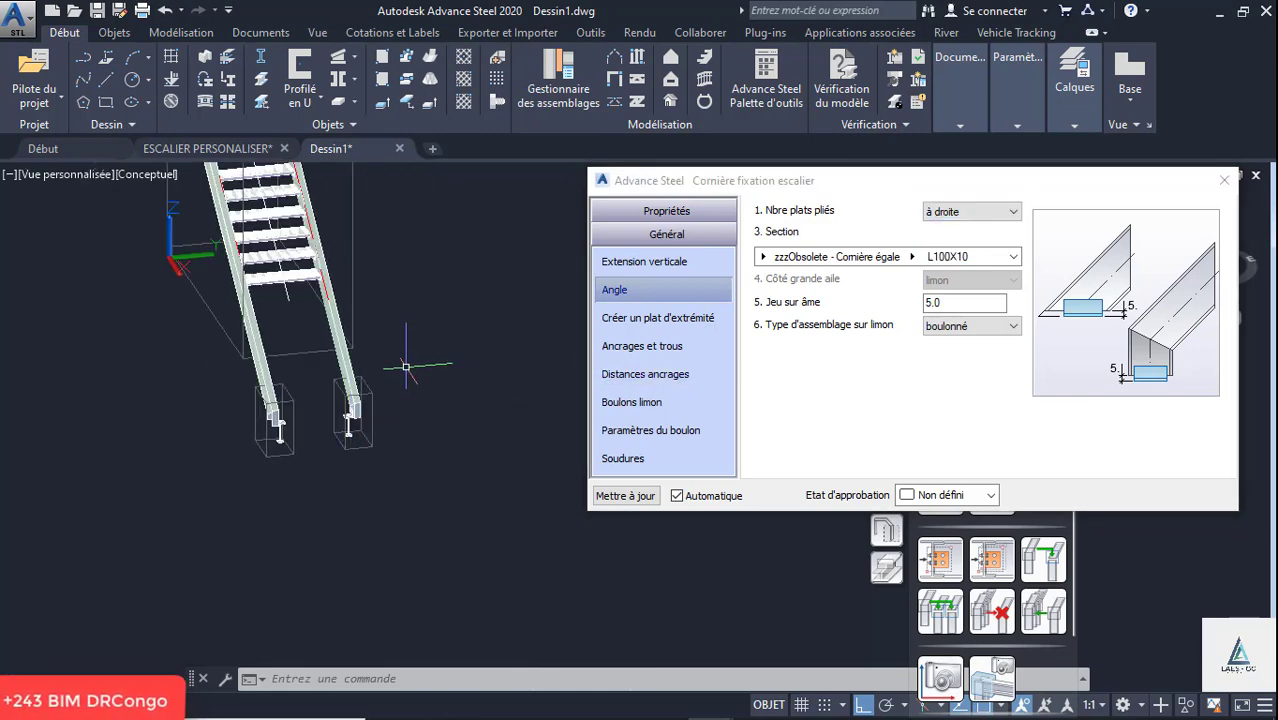
shift+middle_drag(443, 339, 60, 339)
scroll(377, 484, up, 5)
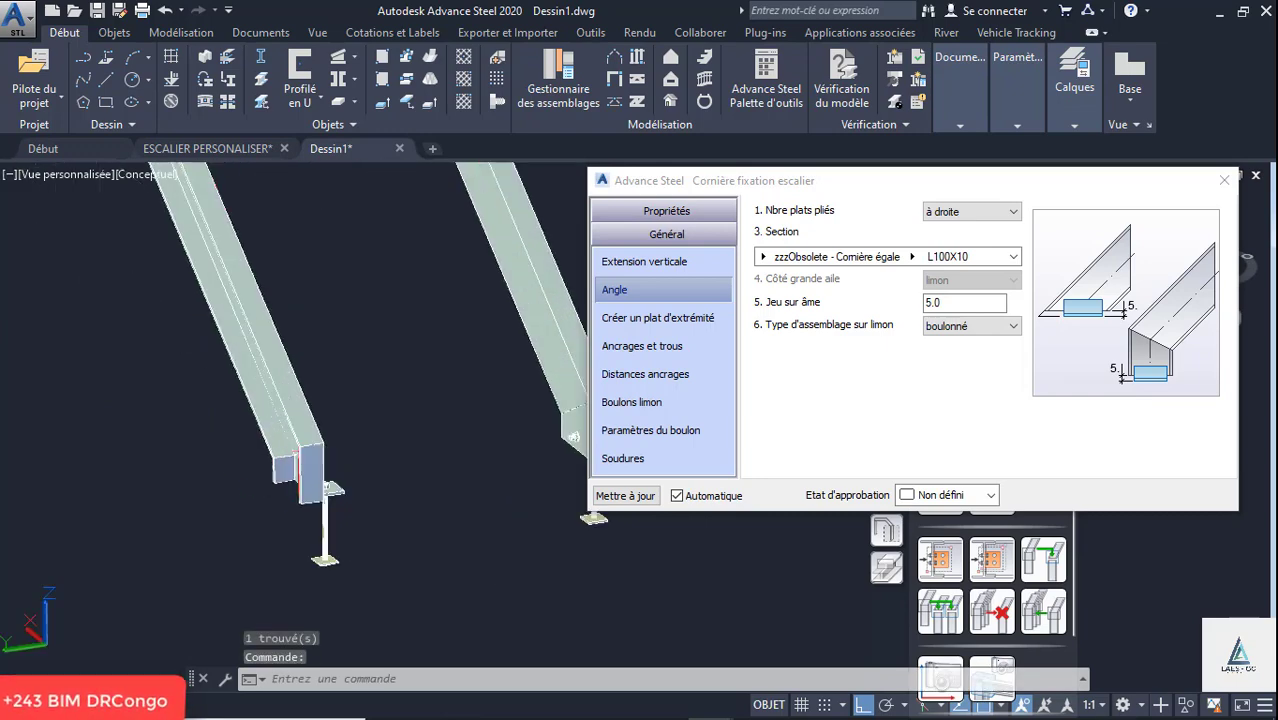
- Close the edited foot fixing's properties and examine the foot of the neighbouring stringer
scroll(184, 460, down, 3)
scroll(406, 476, up, 4)
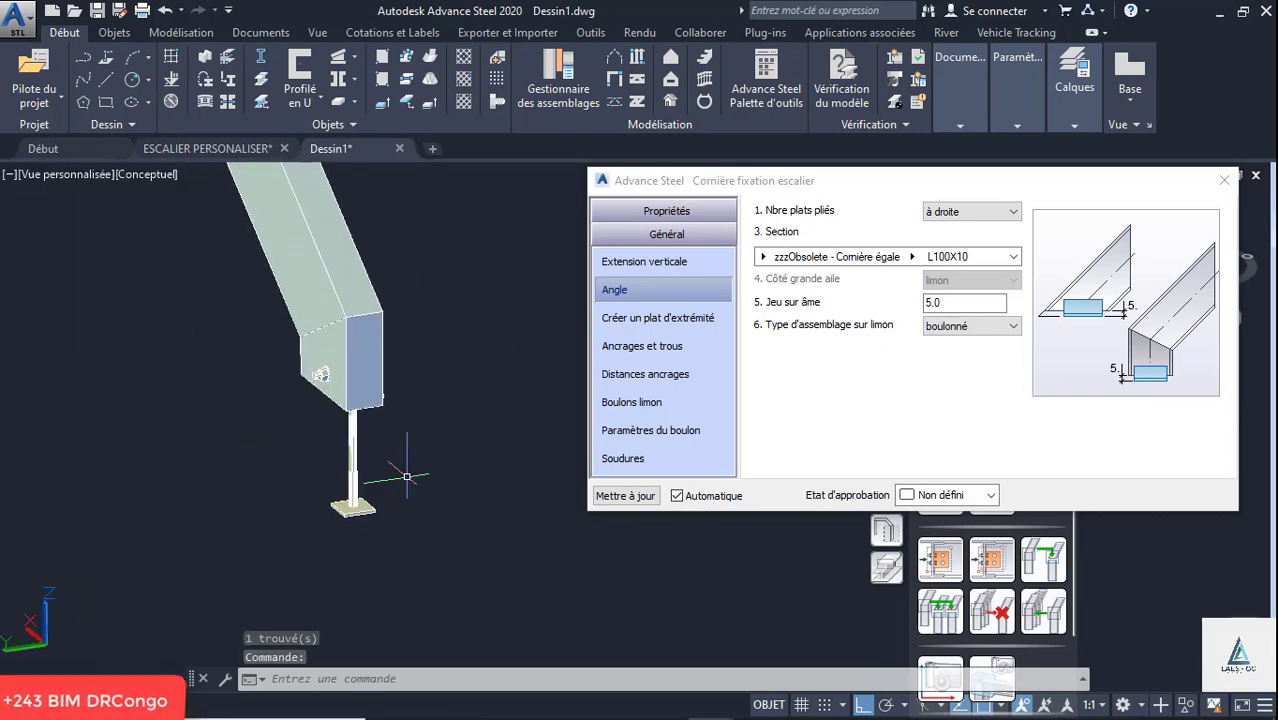
click(1225, 178)
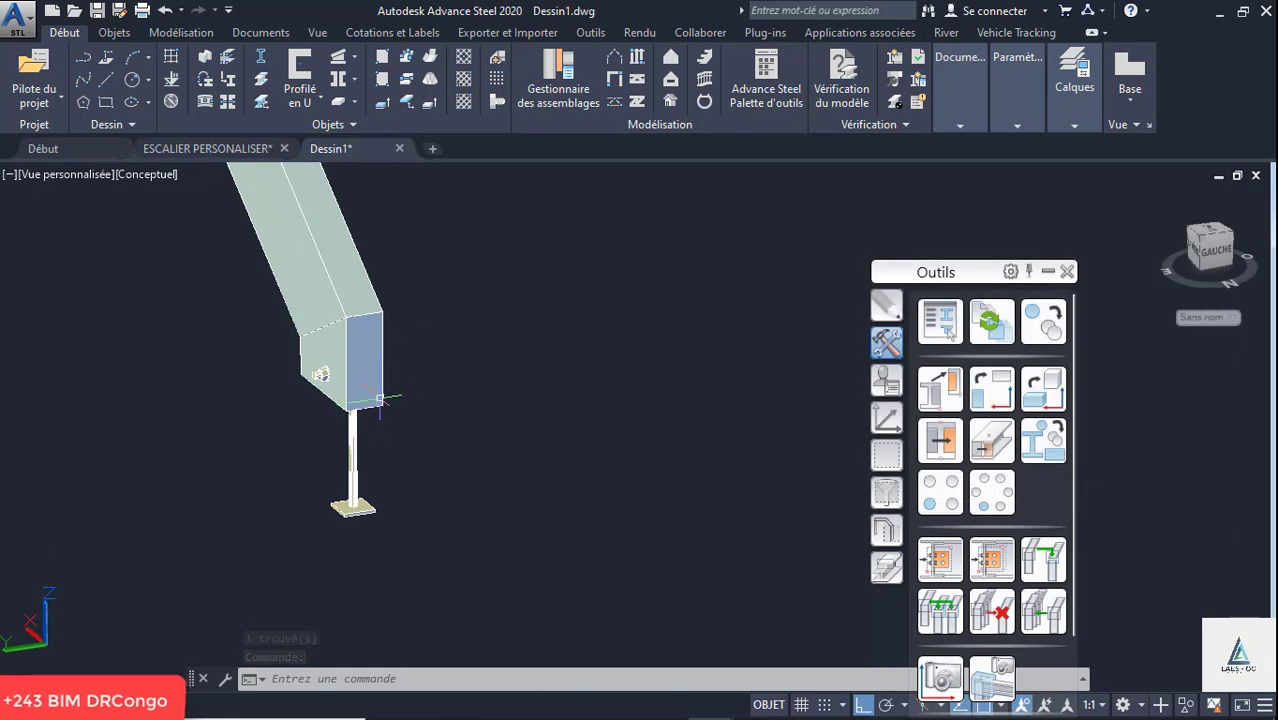
scroll(386, 400, up, 3)
click(382, 406)
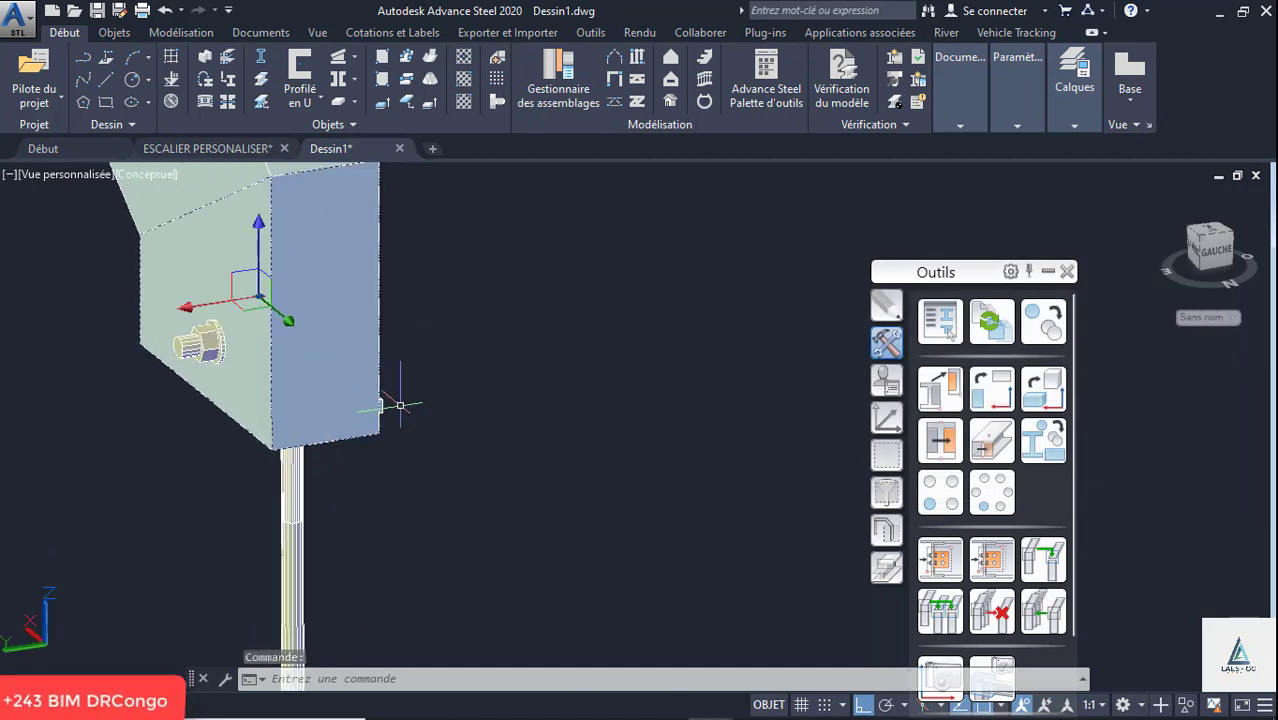
key(Escape)
- Edit the neighbouring stringer's foot fixing assembly so its angle sits à droite, and close its properties
shift+middle_drag(448, 391, 365, 417)
click(366, 417)
right_click(491, 381)
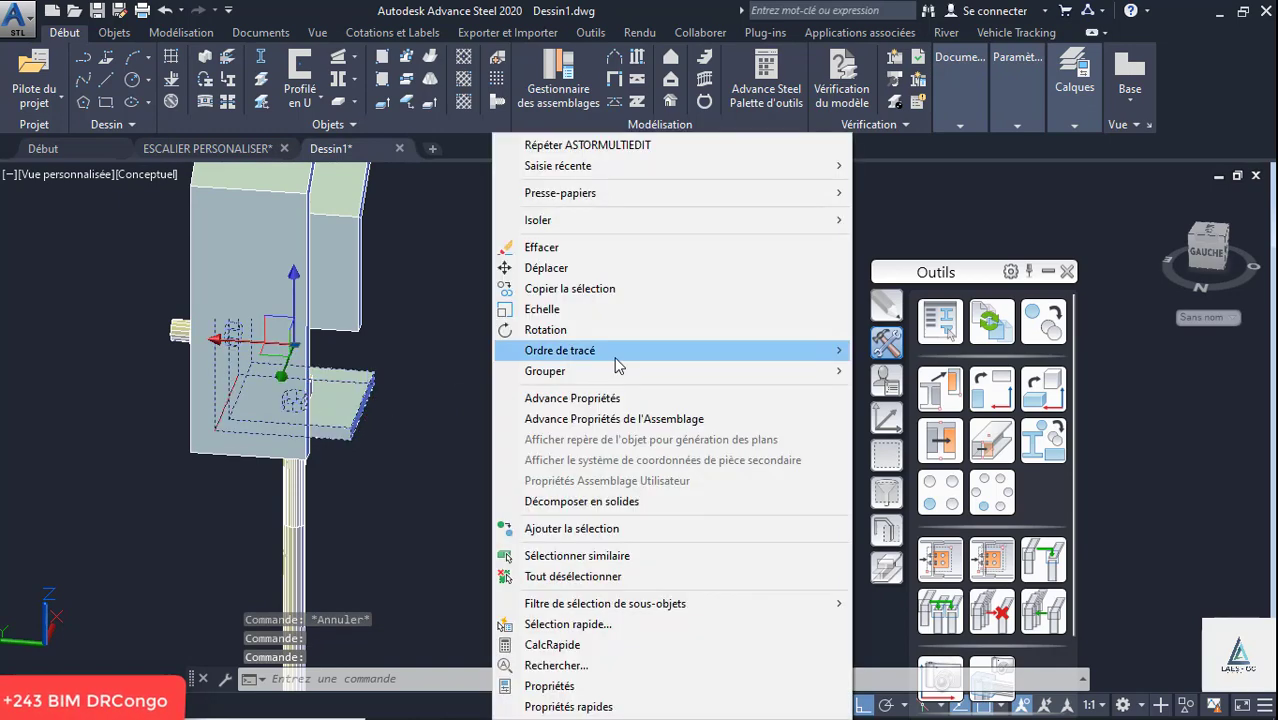
click(680, 416)
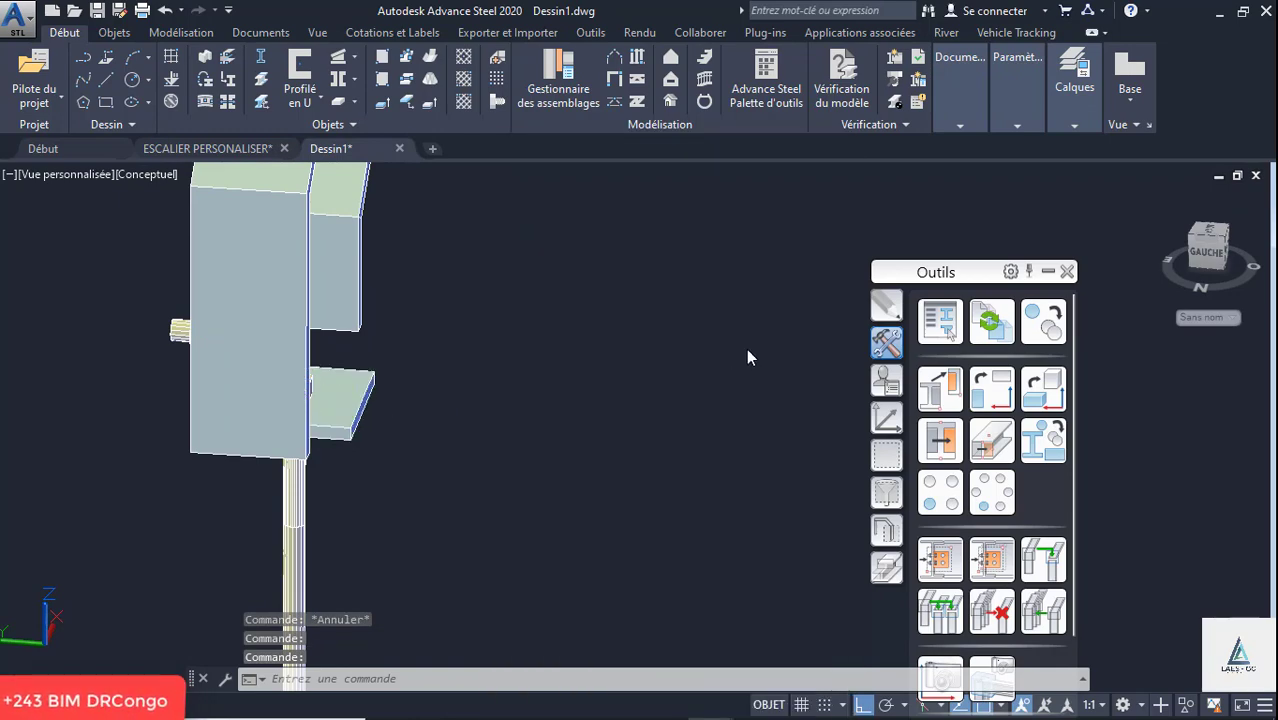
click(674, 466)
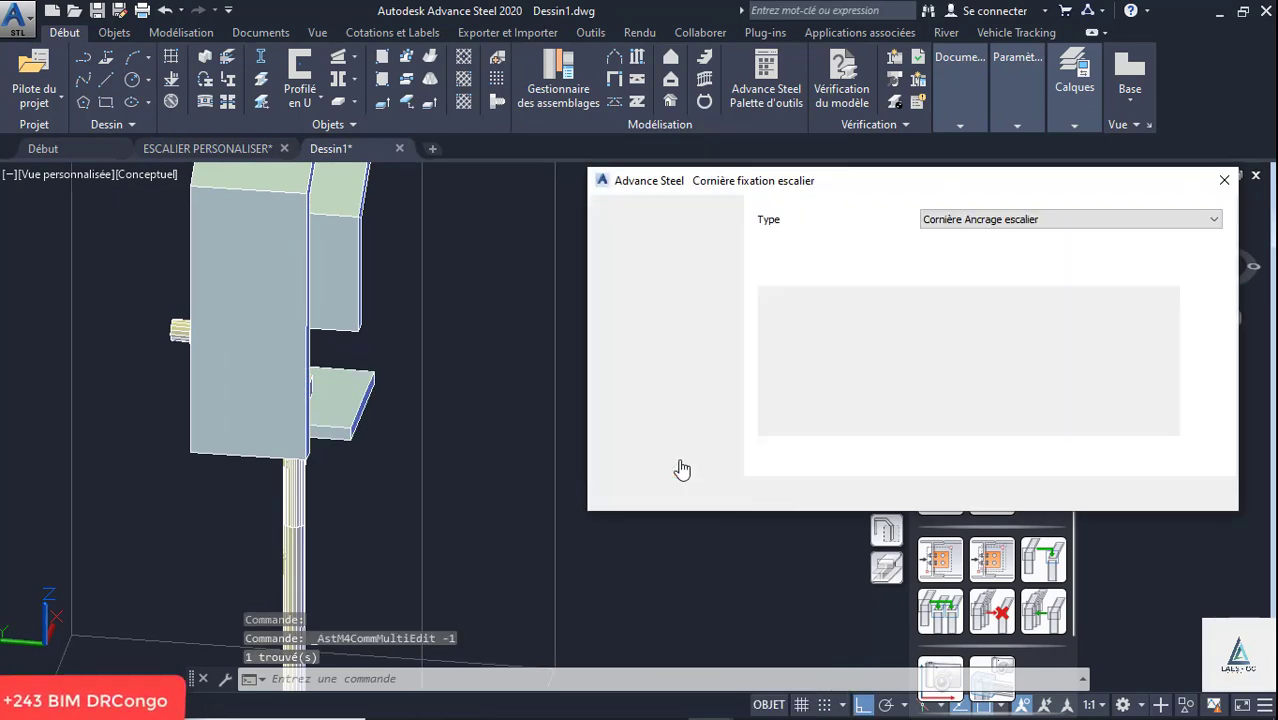
click(614, 289)
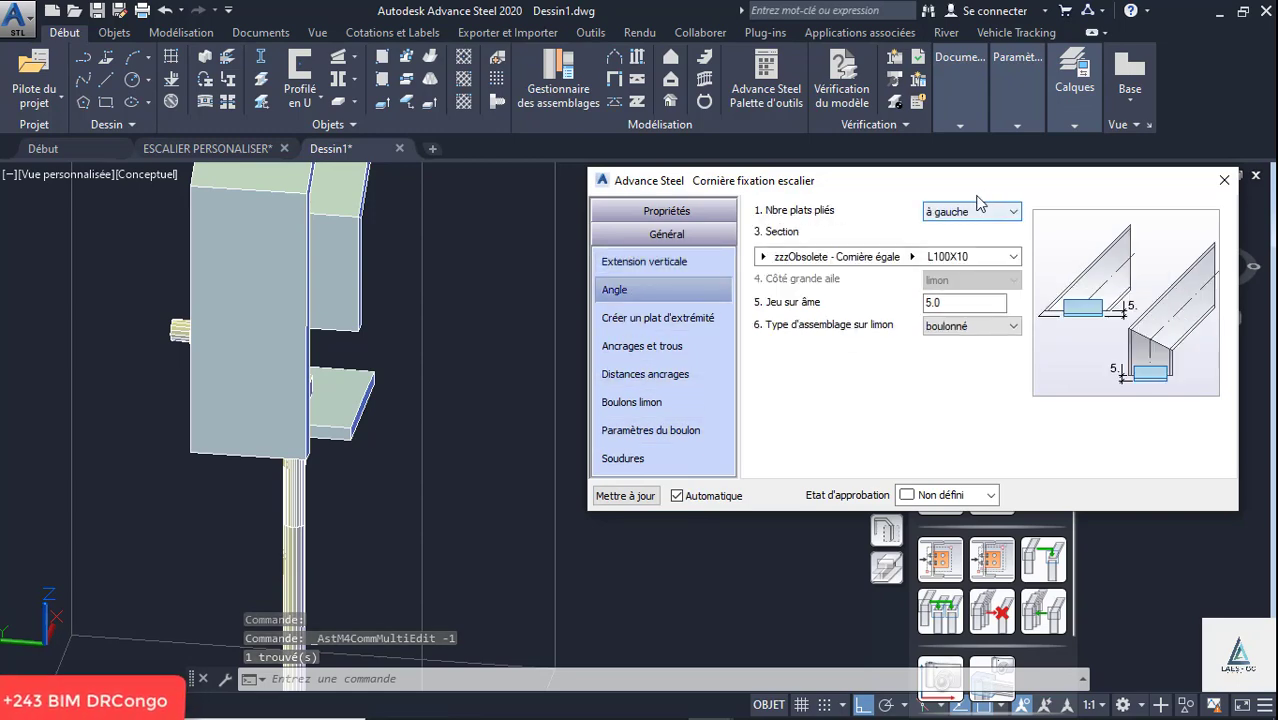
click(972, 211)
click(953, 241)
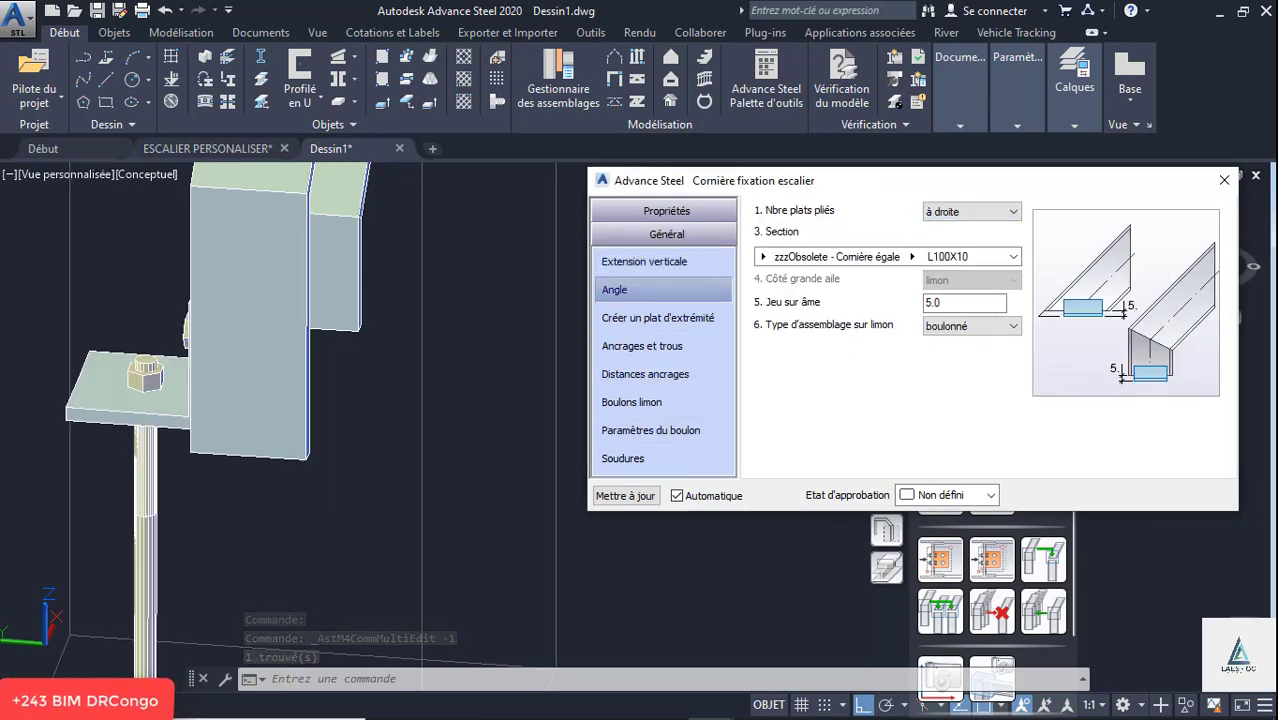
click(1225, 180)
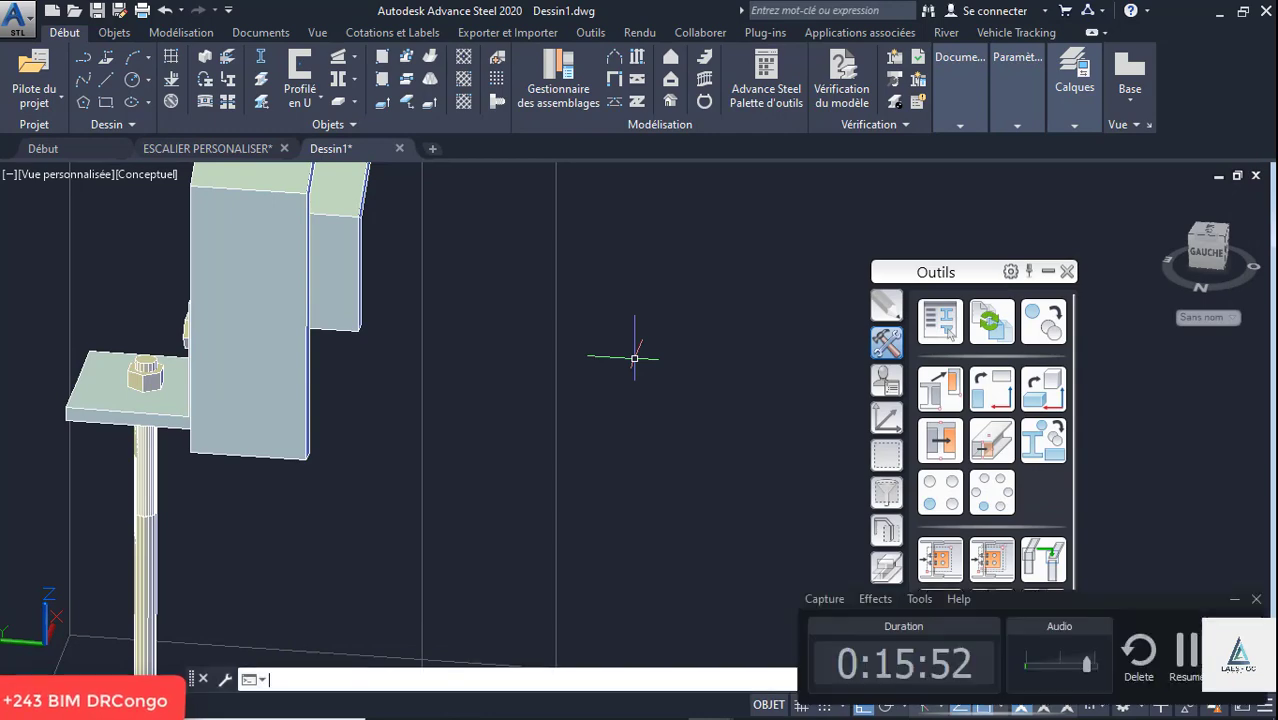
- Bring both flights into view and set the viewport's visual style to Masqué
key(Escape)
scroll(476, 467, down, 3)
scroll(476, 467, down, 3)
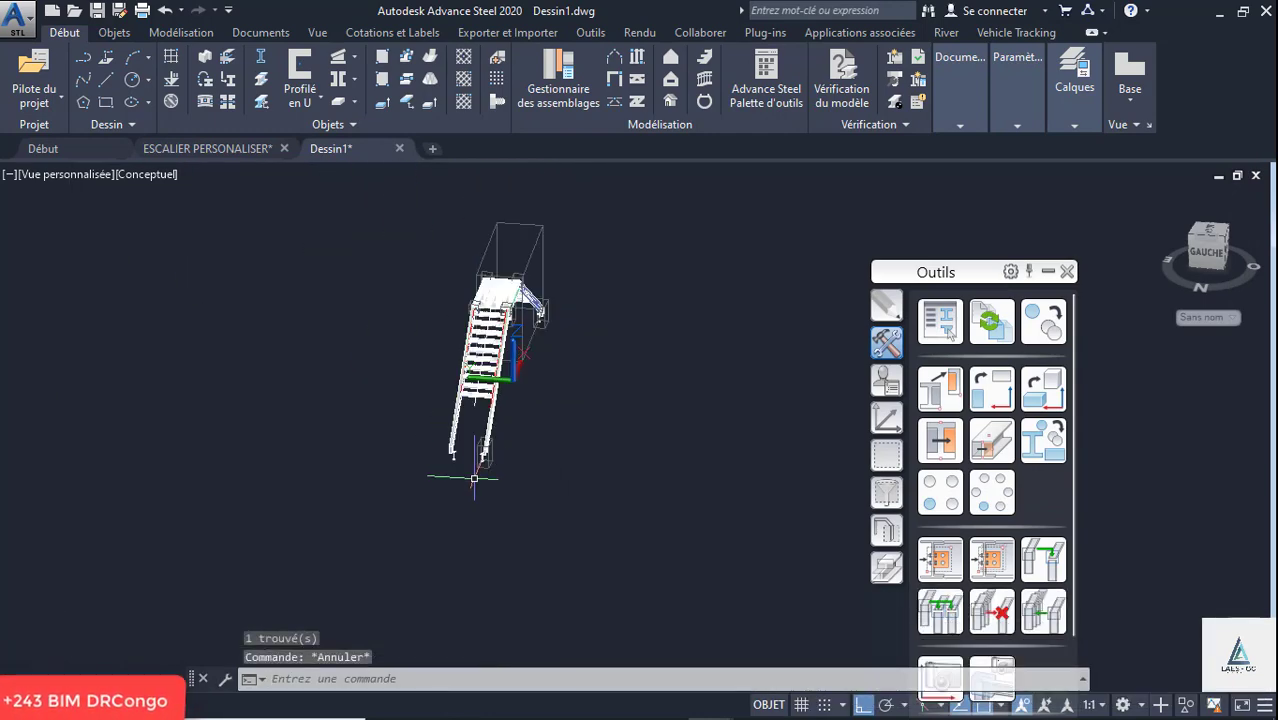
middle_drag(616, 394, 531, 381)
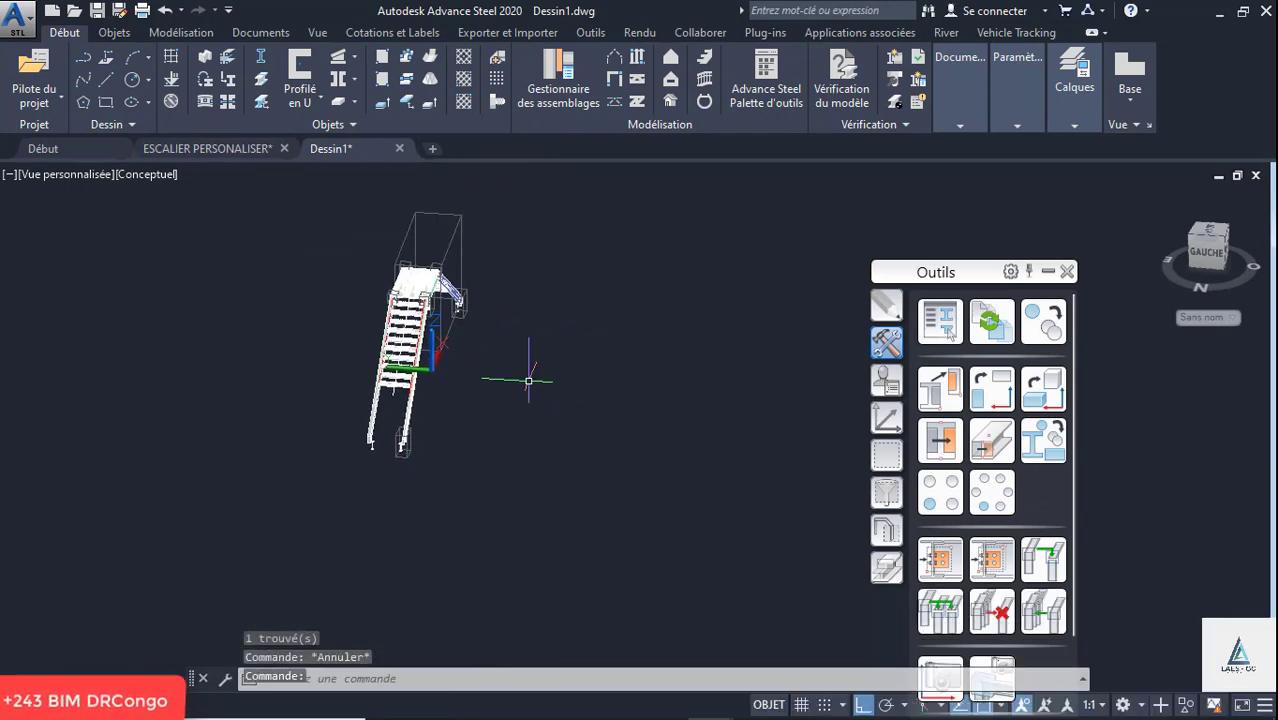
scroll(506, 376, up, 2)
shift+middle_drag(465, 348, 450, 346)
scroll(265, 358, up, 5)
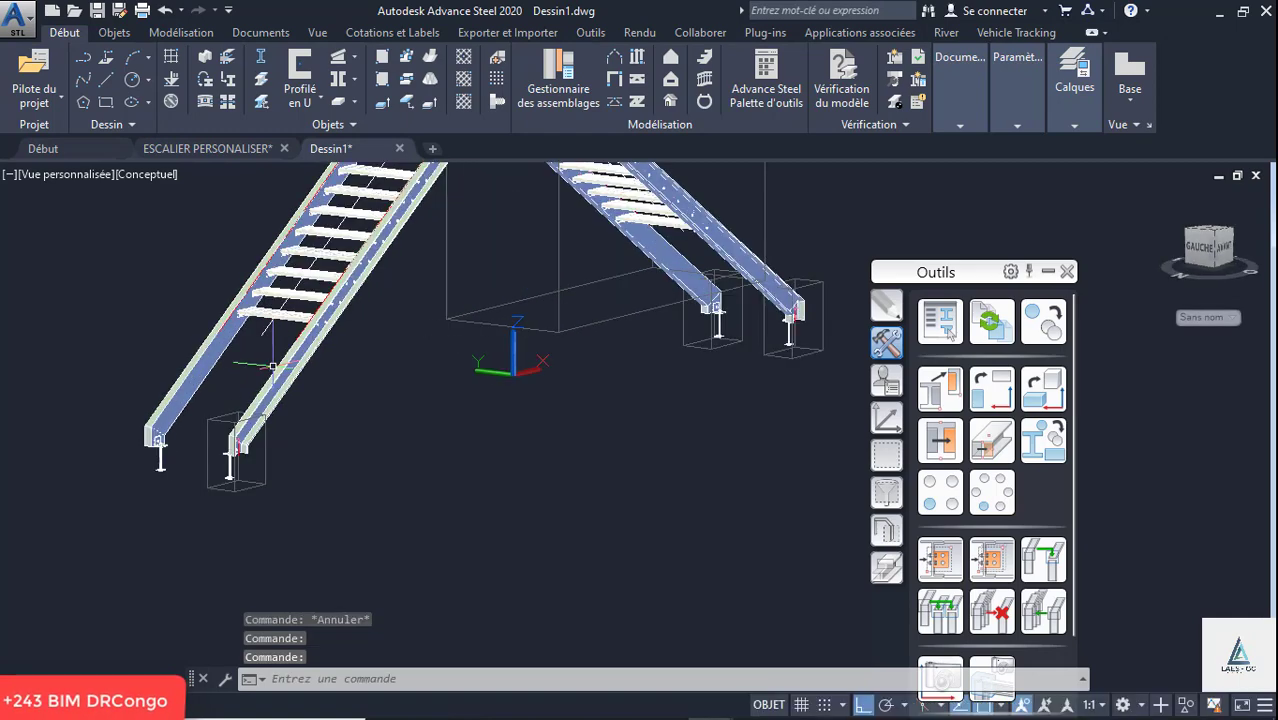
click(155, 177)
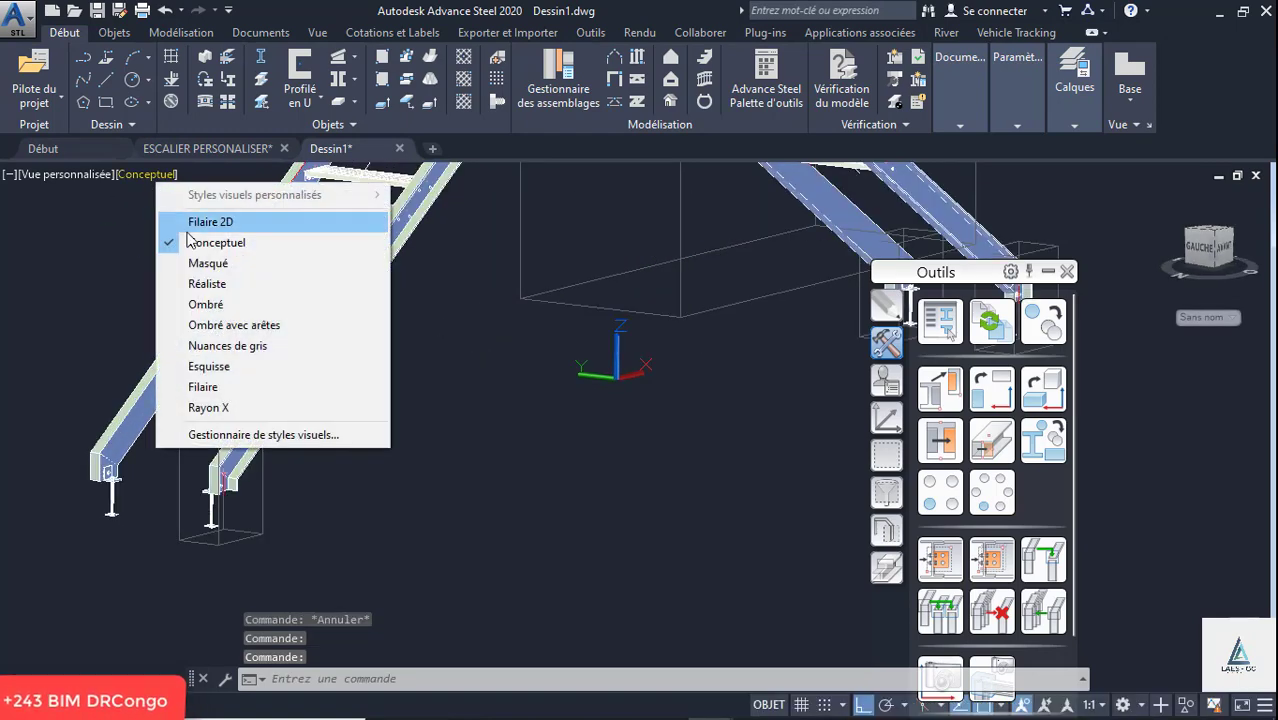
click(215, 262)
- Start a garde-corps and choose one flight's outer stringer, the landing edge beam and the opposite flight's outer stringer as its supports
scroll(321, 540, down, 5)
scroll(335, 470, up, 3)
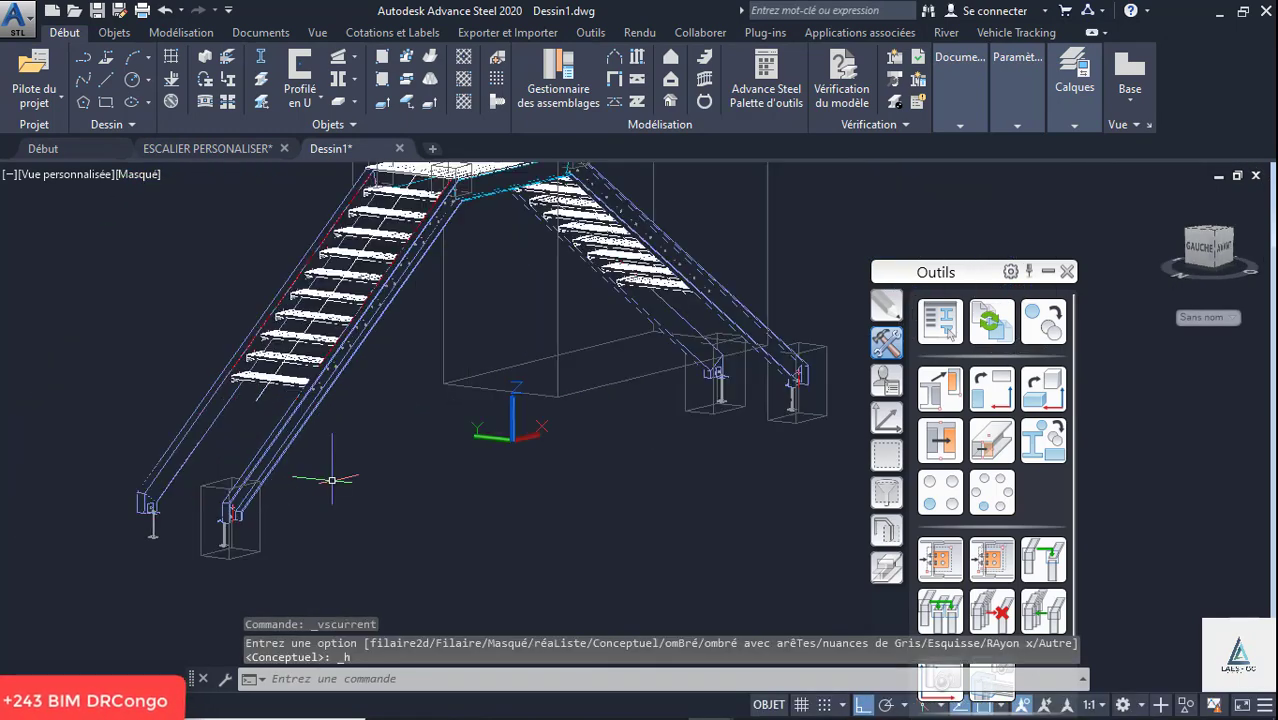
click(704, 80)
click(301, 415)
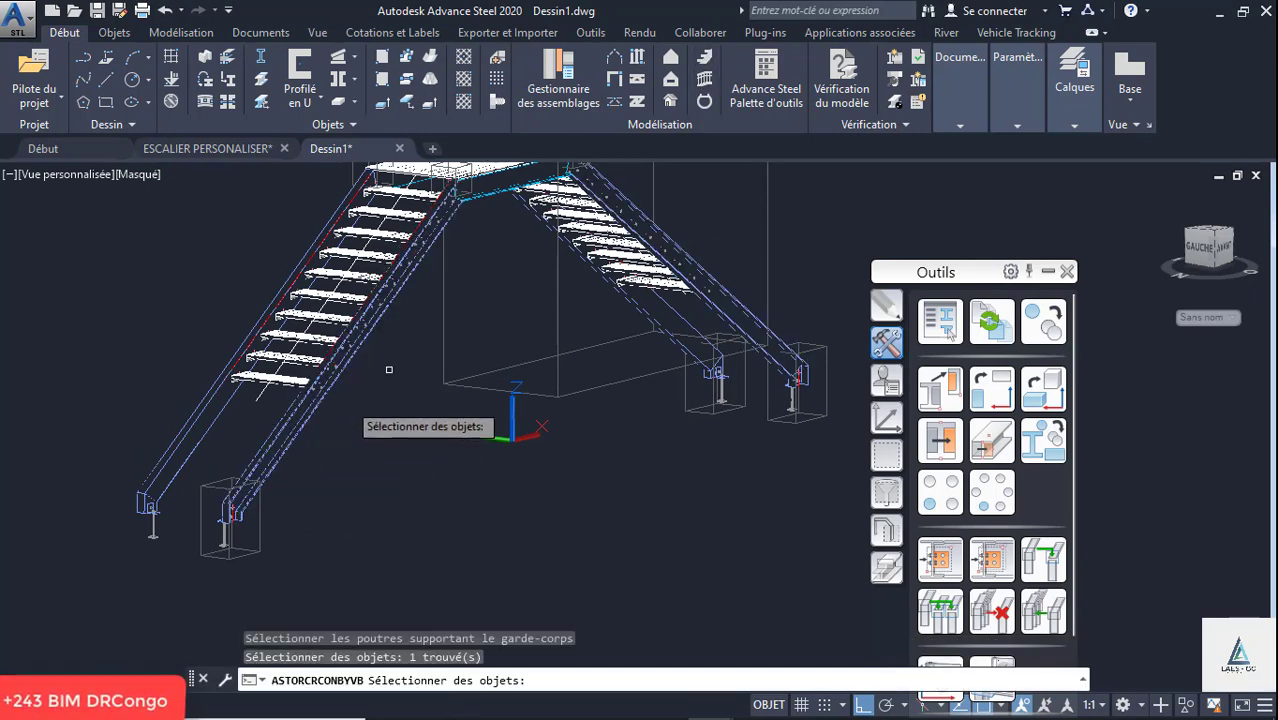
scroll(488, 185, up, 2)
click(473, 213)
scroll(464, 317, down, 4)
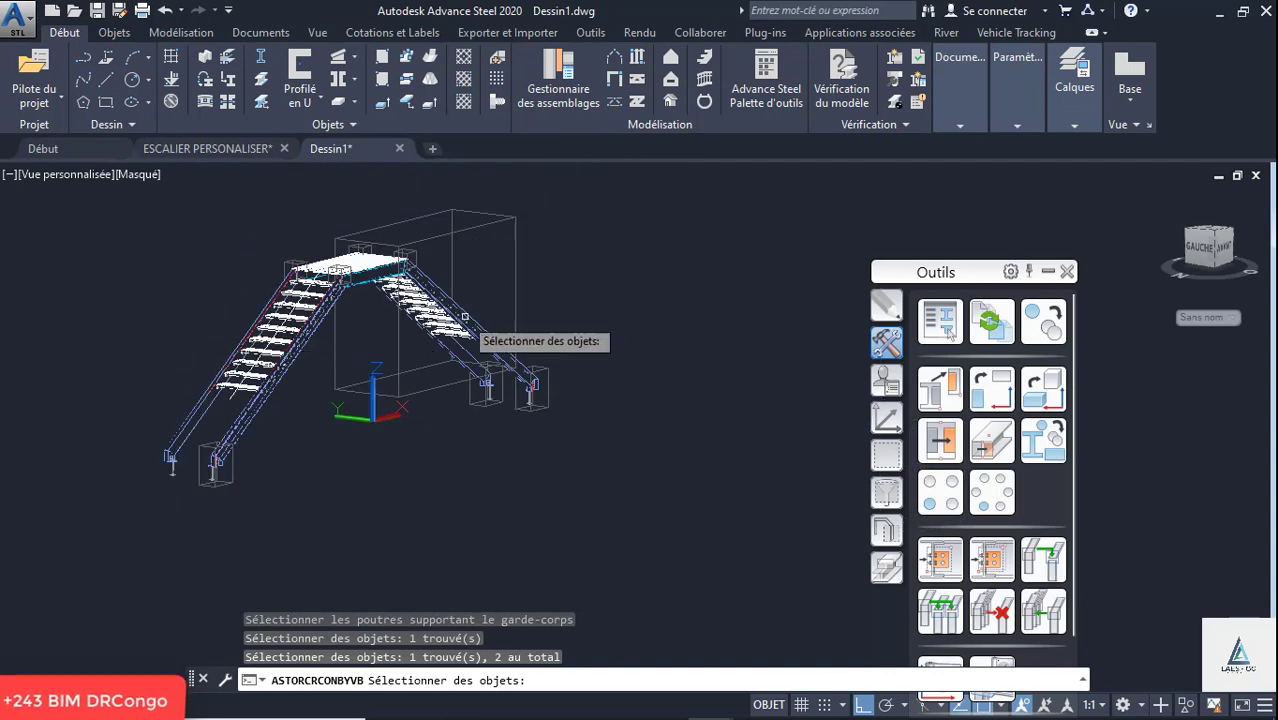
scroll(464, 317, up, 3)
click(492, 352)
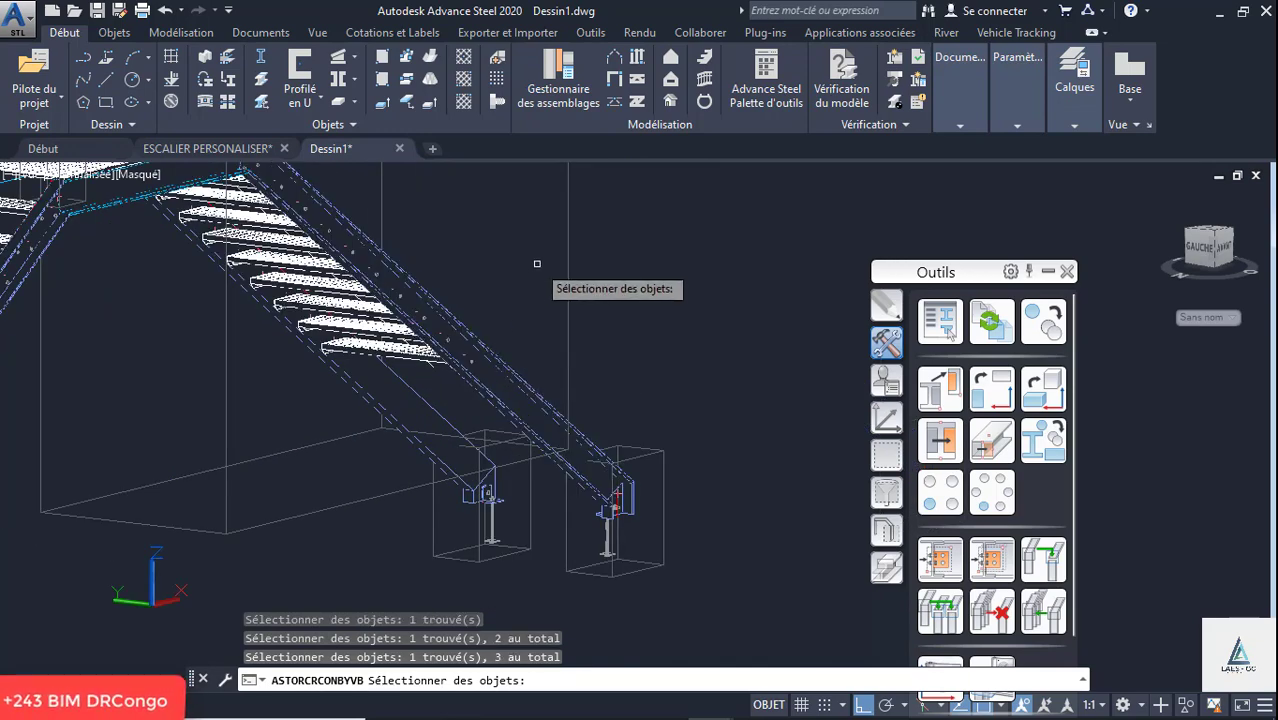
key(Return)
- Set the railing's start point at the upper corner of the first flight's outer stringer foot
scroll(600, 325, down, 4)
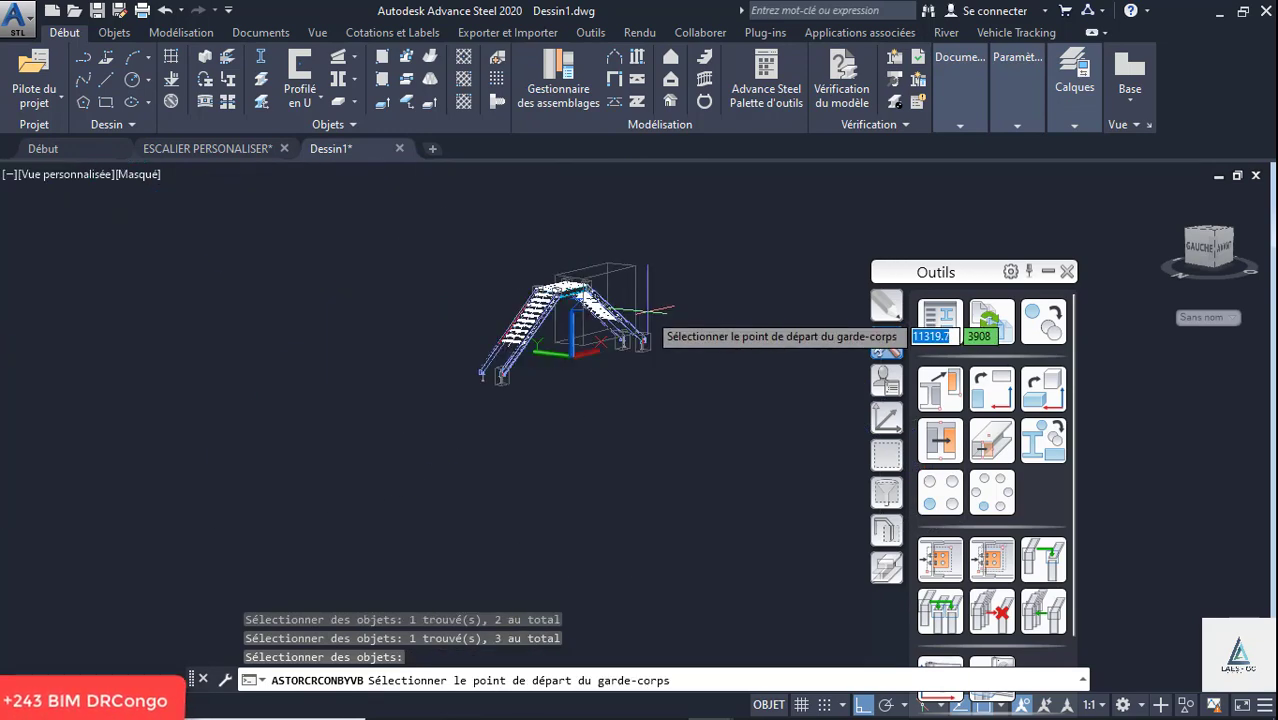
scroll(620, 335, up, 8)
scroll(380, 373, up, 3)
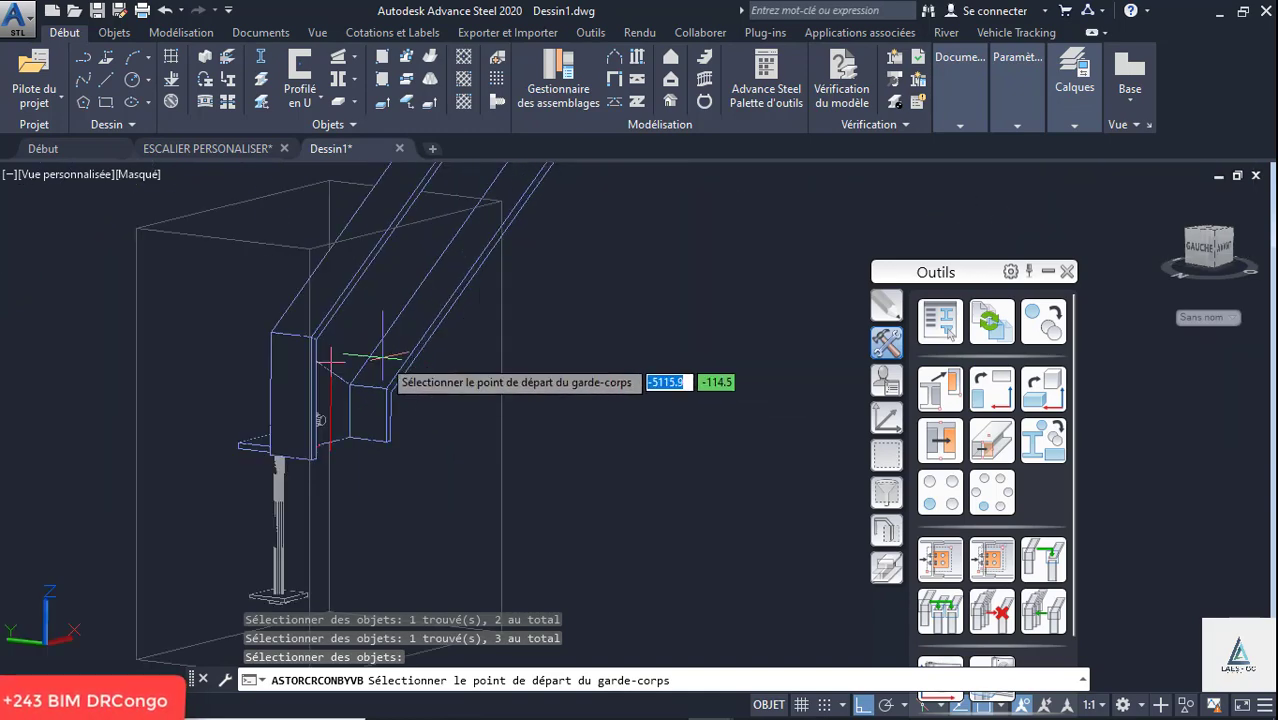
click(270, 331)
- Set the railing's end point at the upper corner of the opposite flight's outer stringer foot and answer Non for the tread nosing point
scroll(80, 470, down, 5)
scroll(330, 420, up, 4)
scroll(432, 240, up, 6)
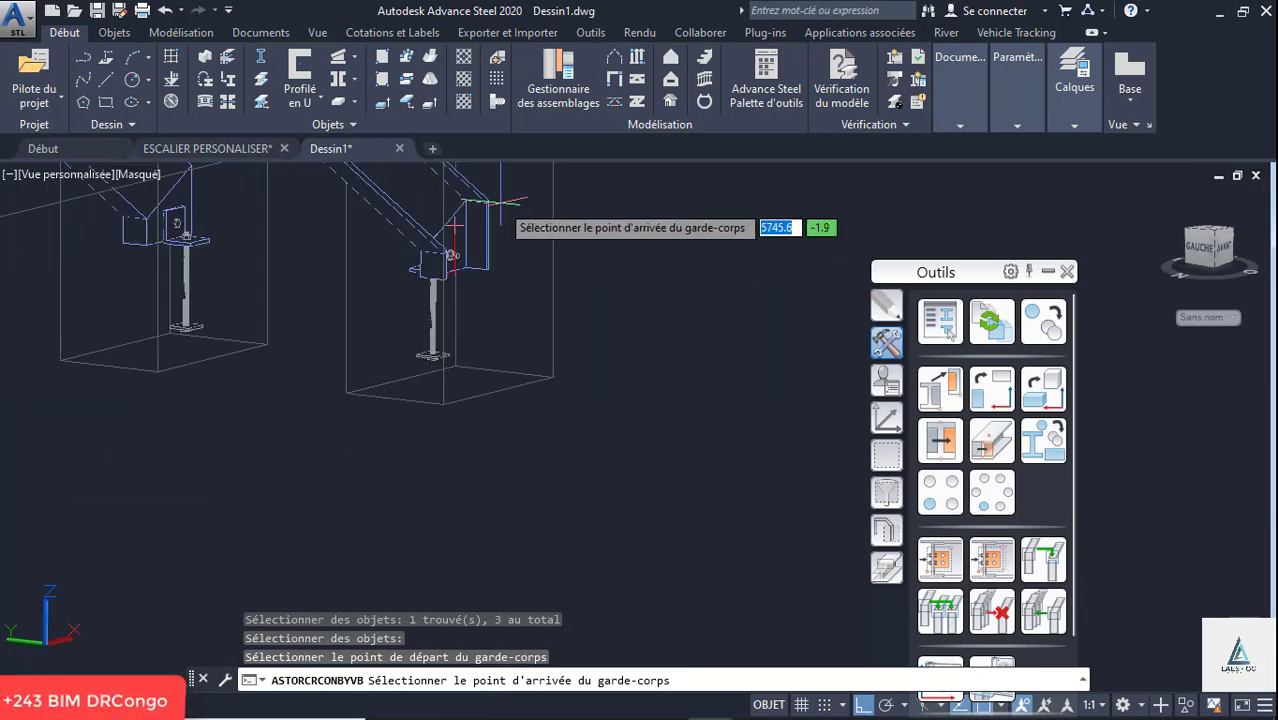
scroll(434, 250, down, 3)
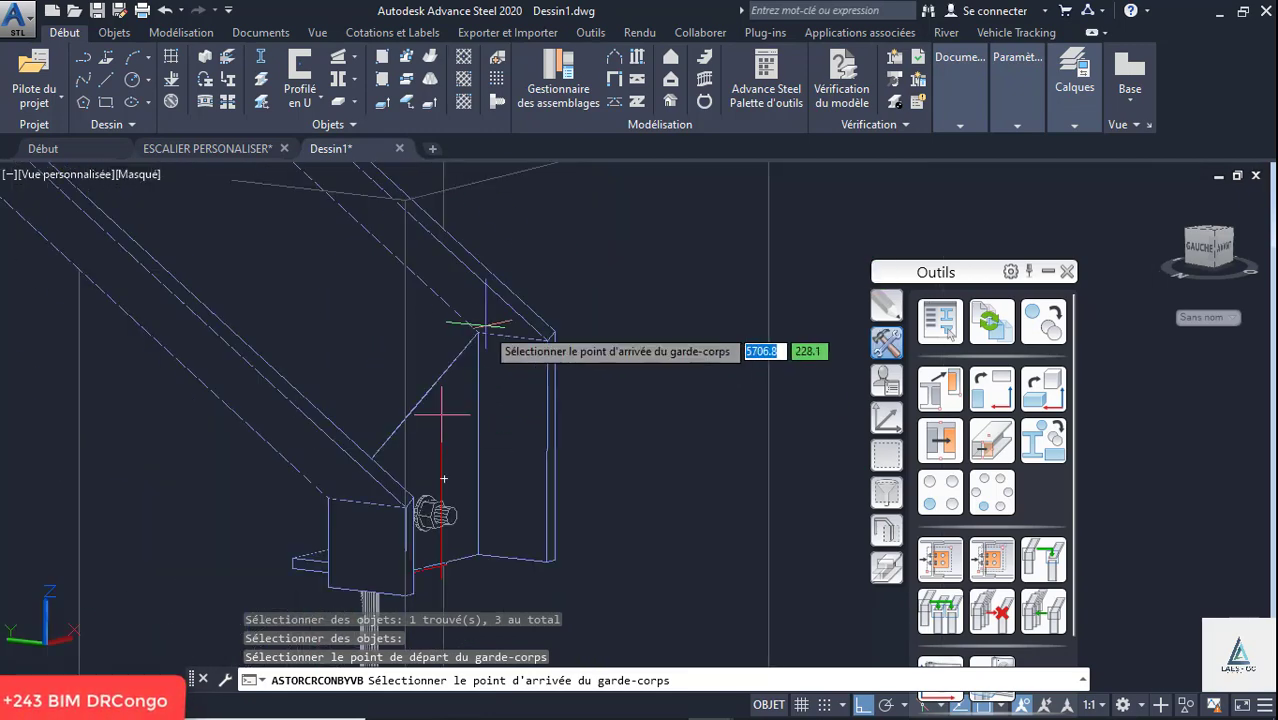
scroll(465, 342, up, 4)
click(473, 351)
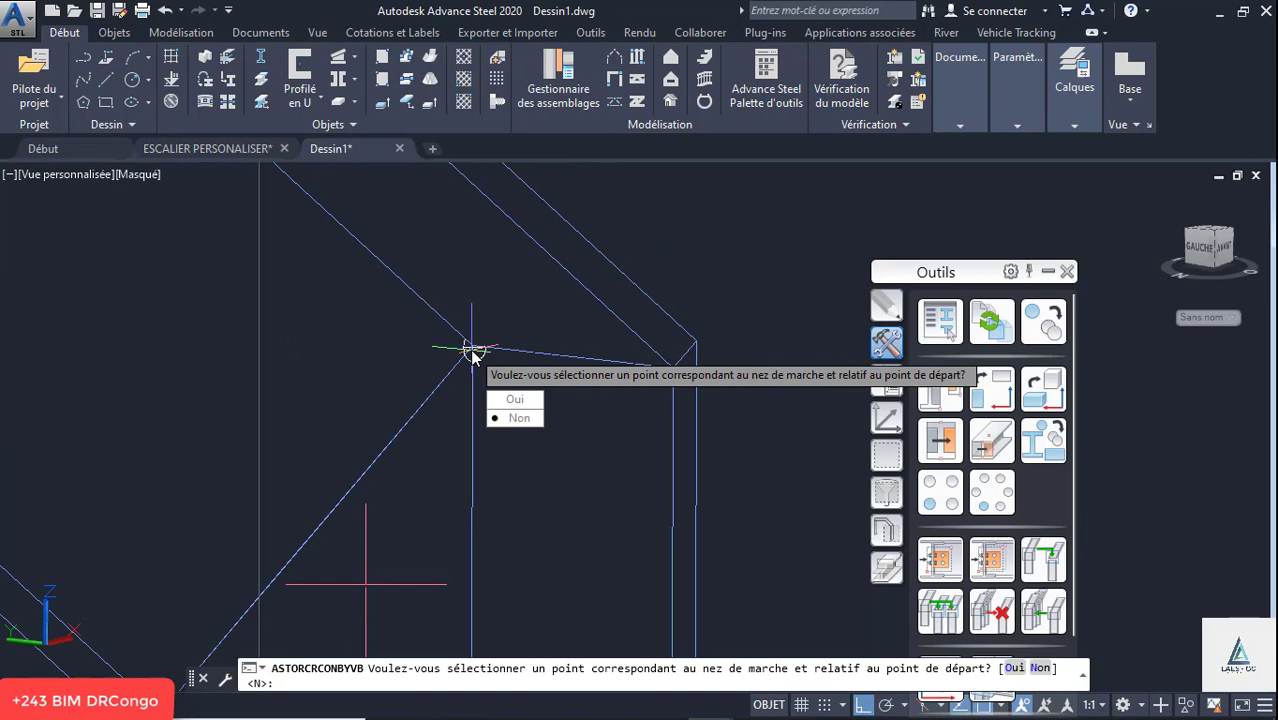
click(515, 419)
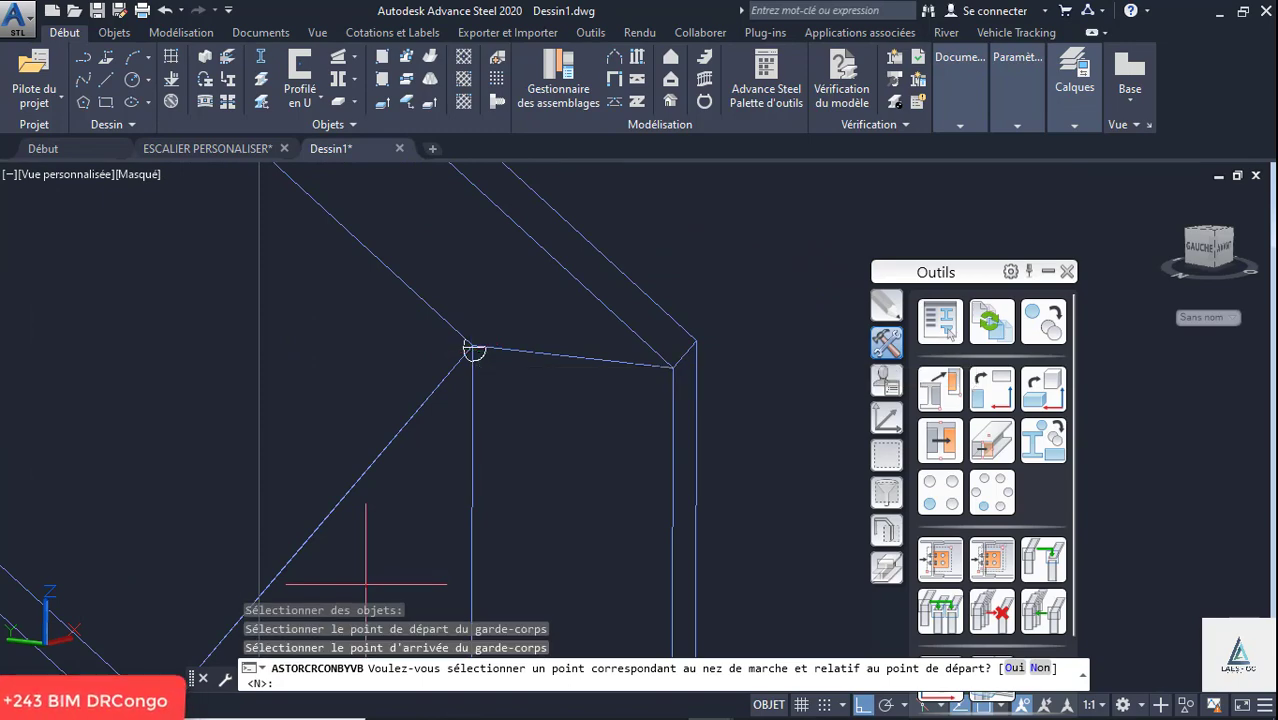
text(N)
key(Return)
- Set the viewport's visual style to Conceptuel and view the new railing along both flights and the landing
scroll(360, 390, down, 6)
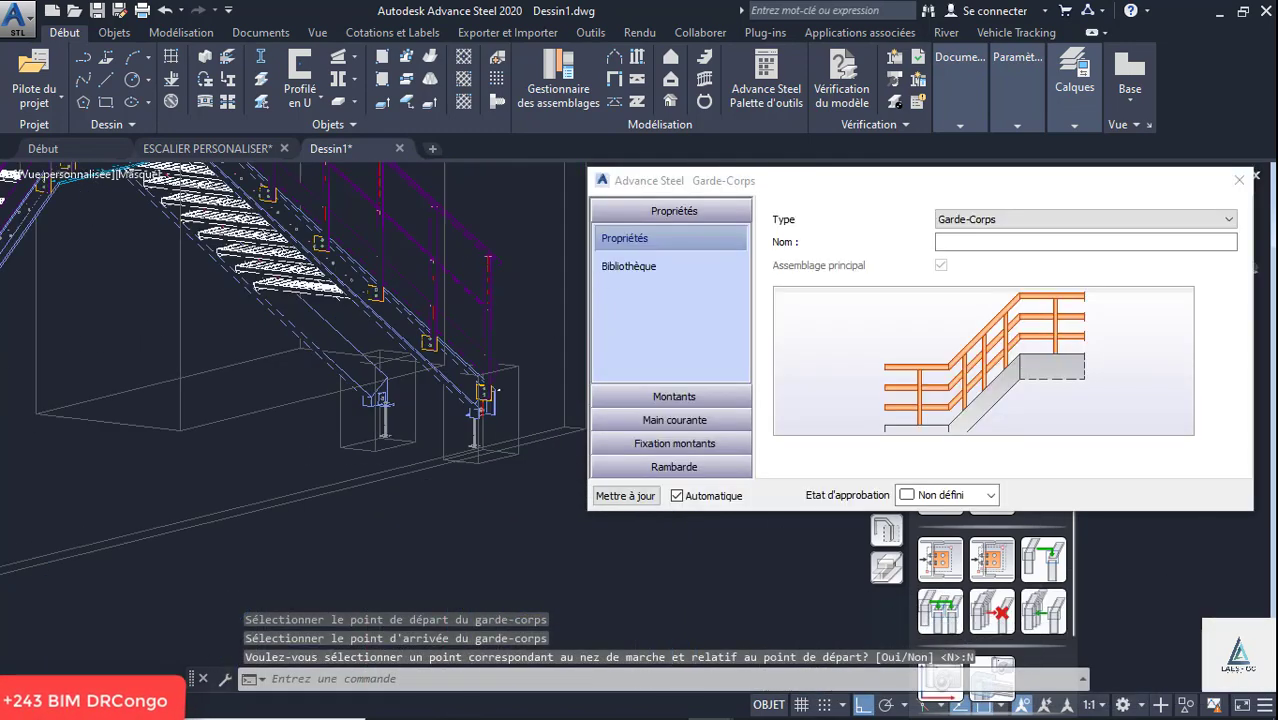
scroll(440, 408, up, 6)
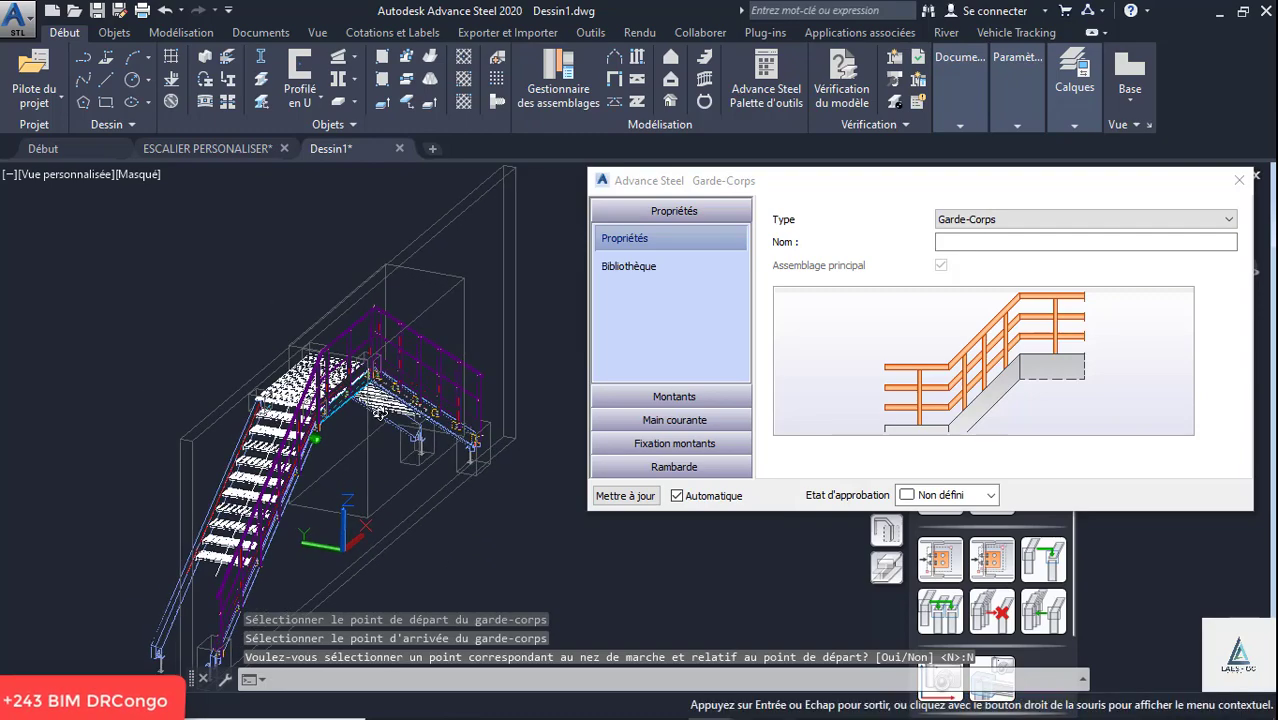
scroll(310, 428, up, 5)
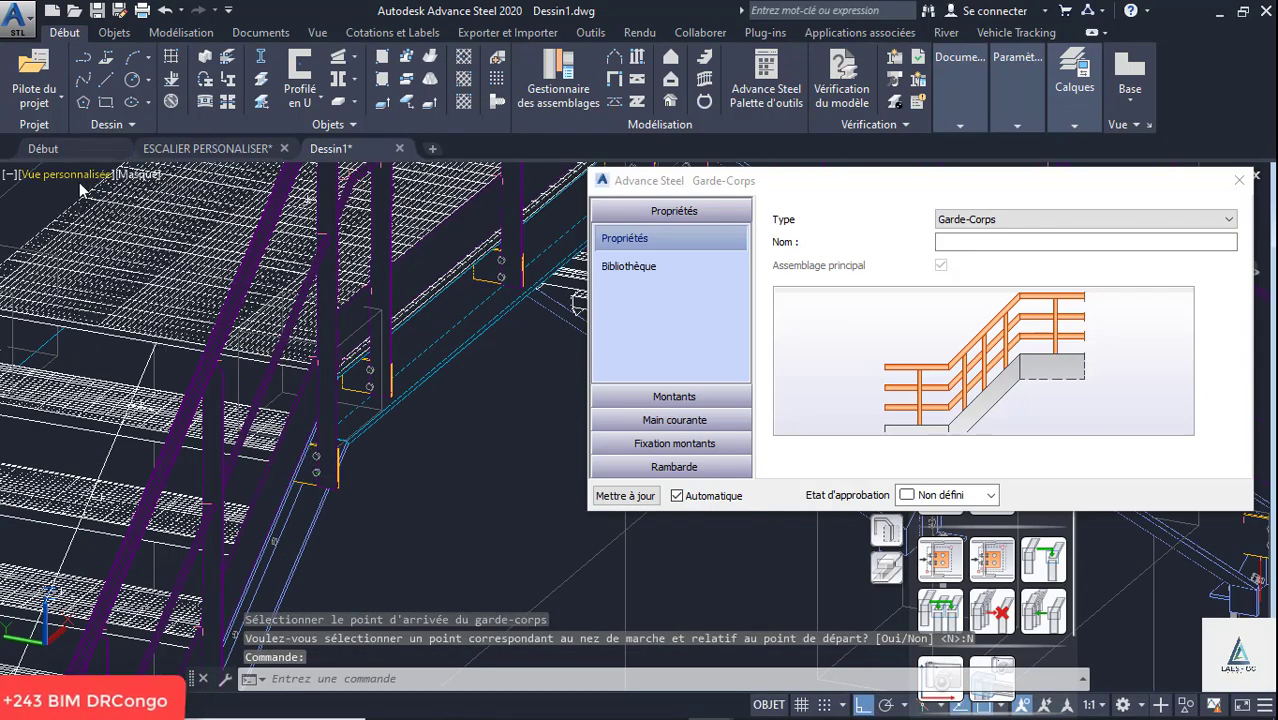
click(140, 176)
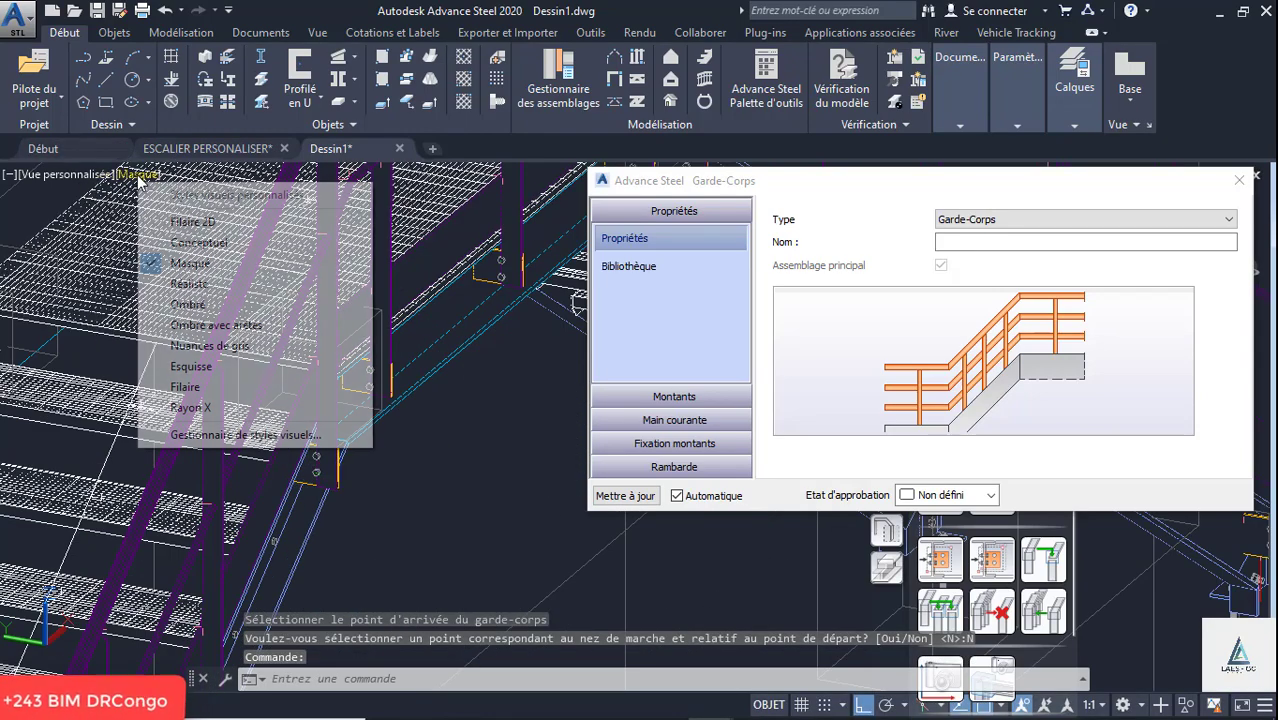
click(207, 246)
scroll(420, 400, down, 10)
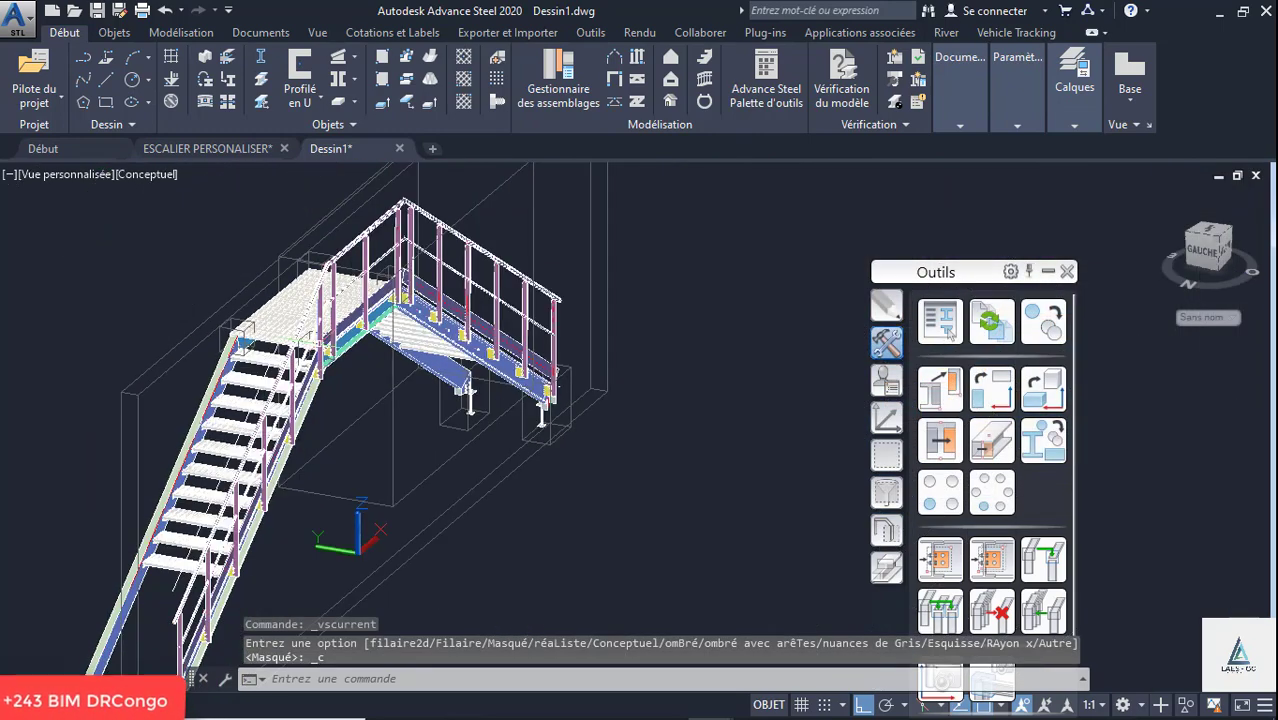
scroll(303, 394, up, 6)
scroll(298, 335, down, 8)
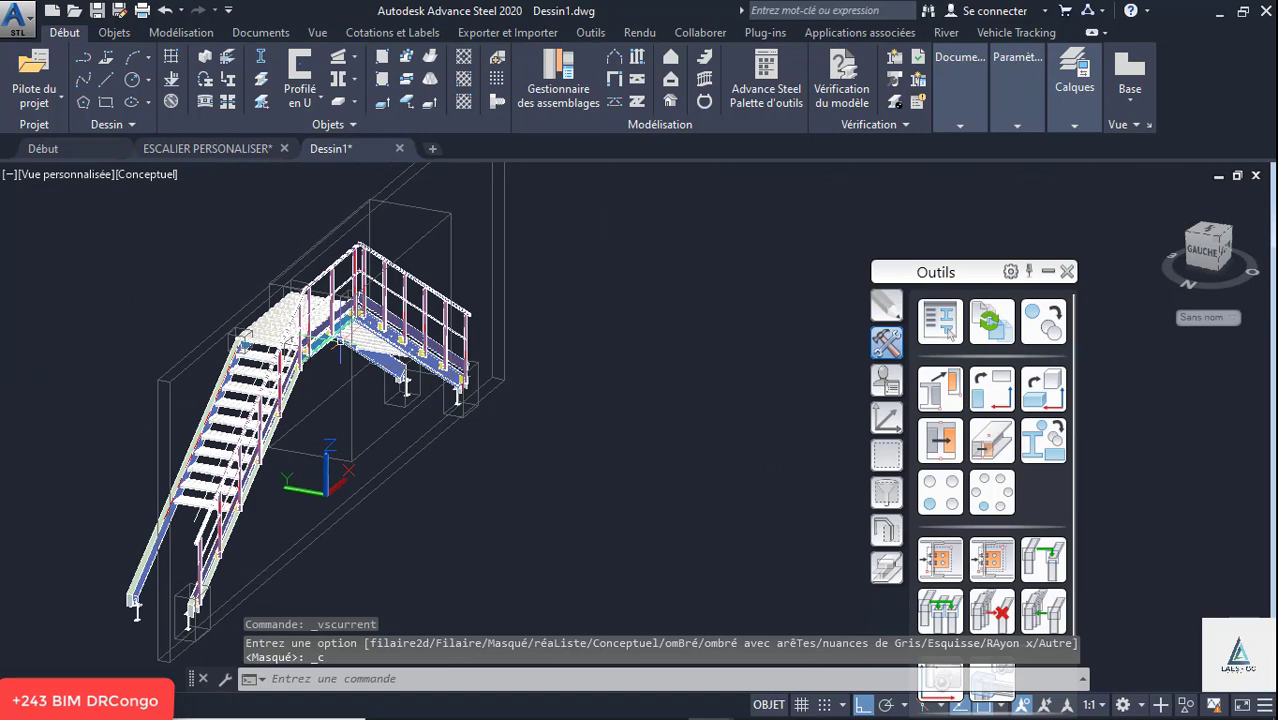
- Edit the railing assembly's properties and set Alignement des montants to Dessus
click(490, 214)
right_click(493, 213)
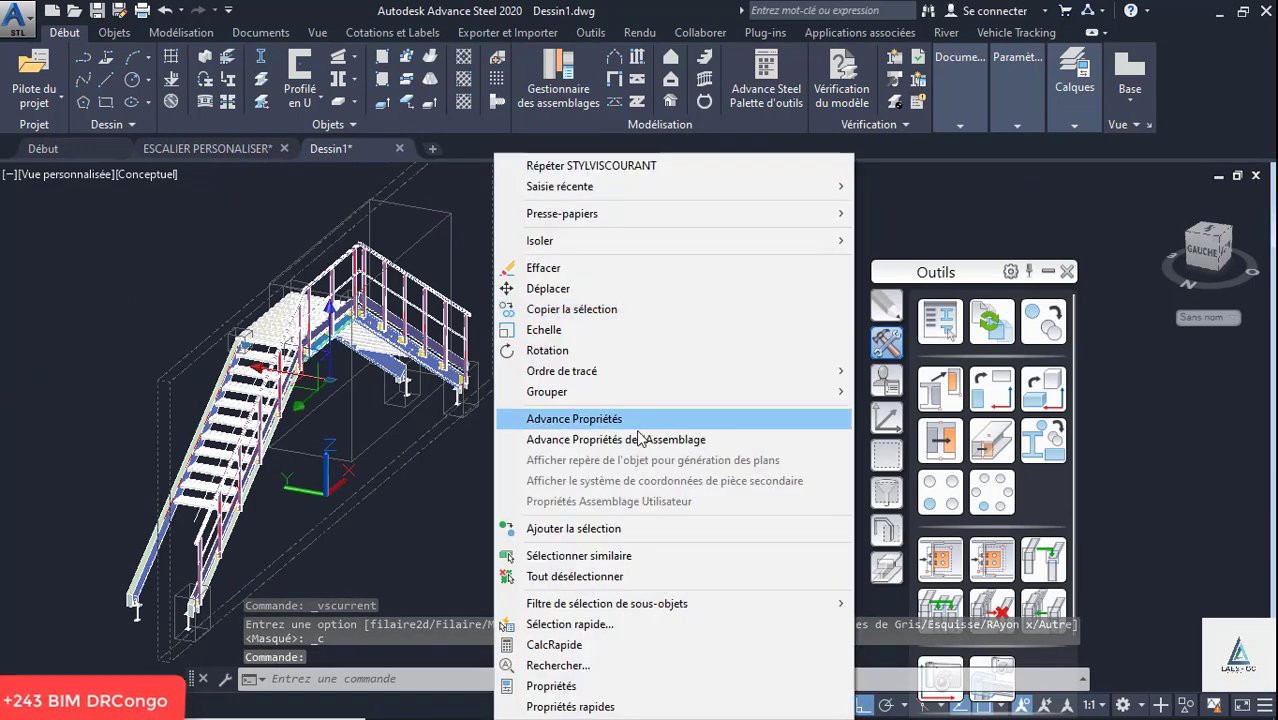
click(636, 439)
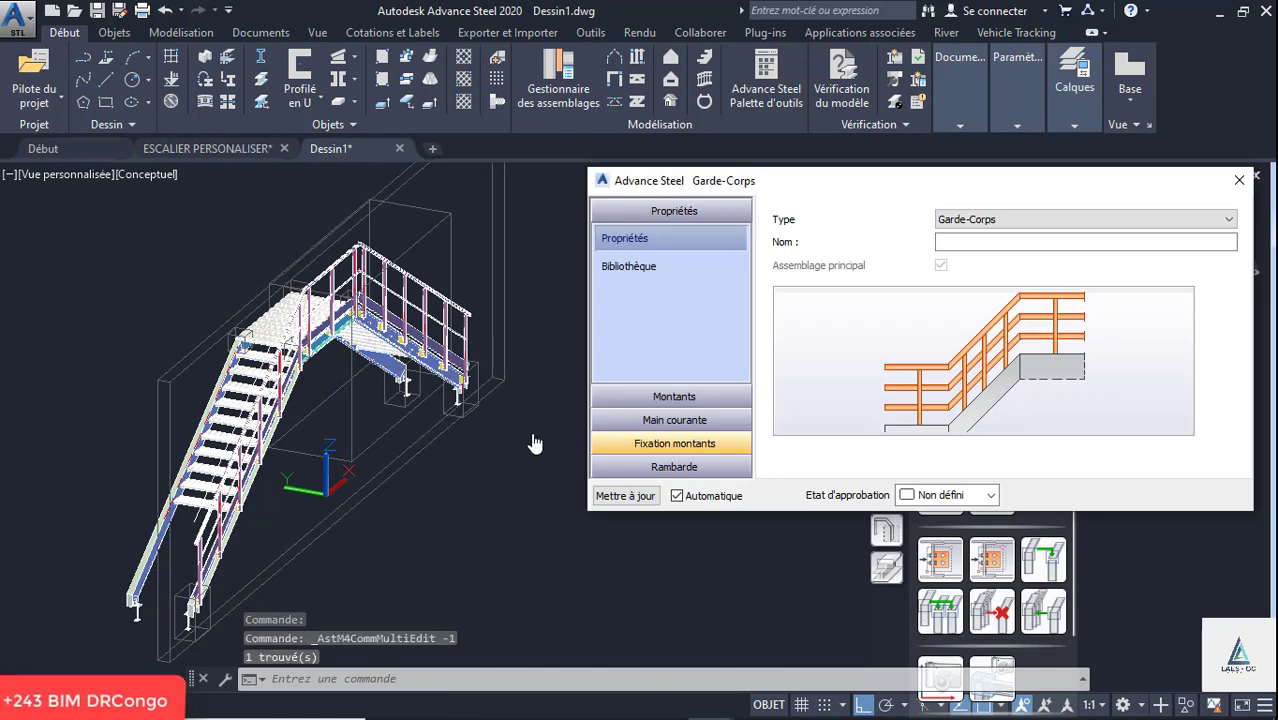
scroll(484, 367, up, 6)
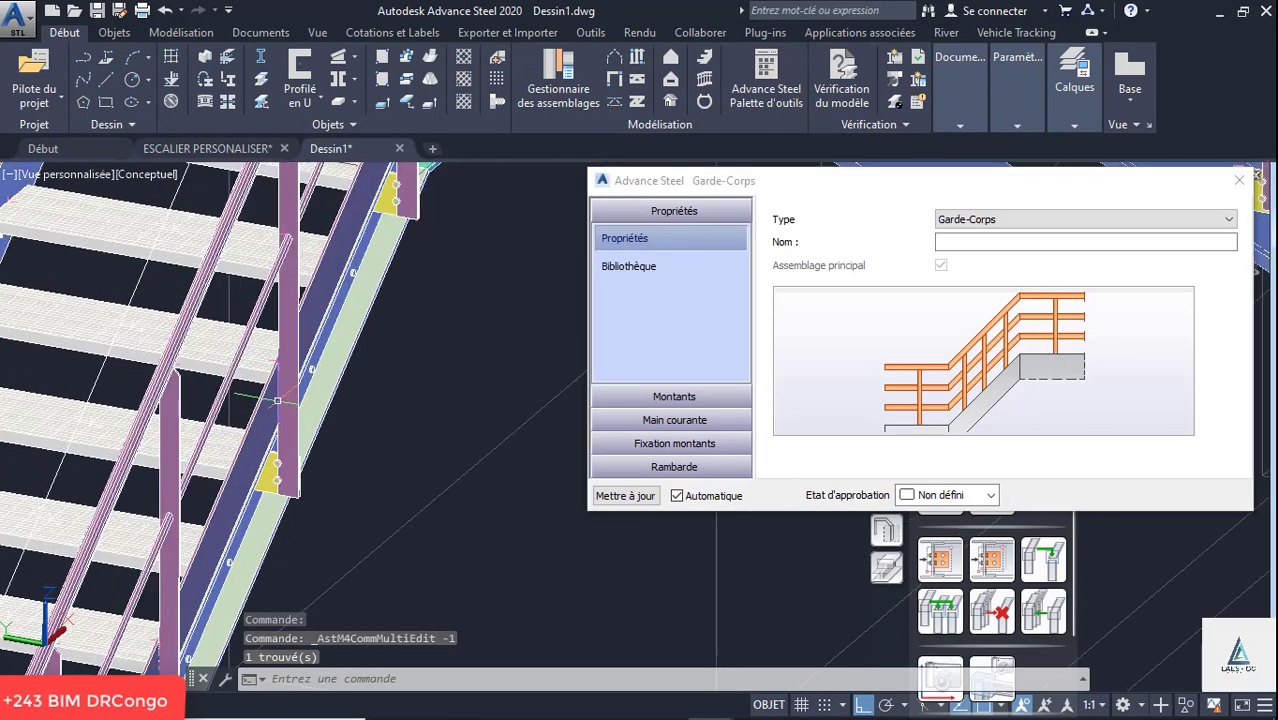
click(688, 394)
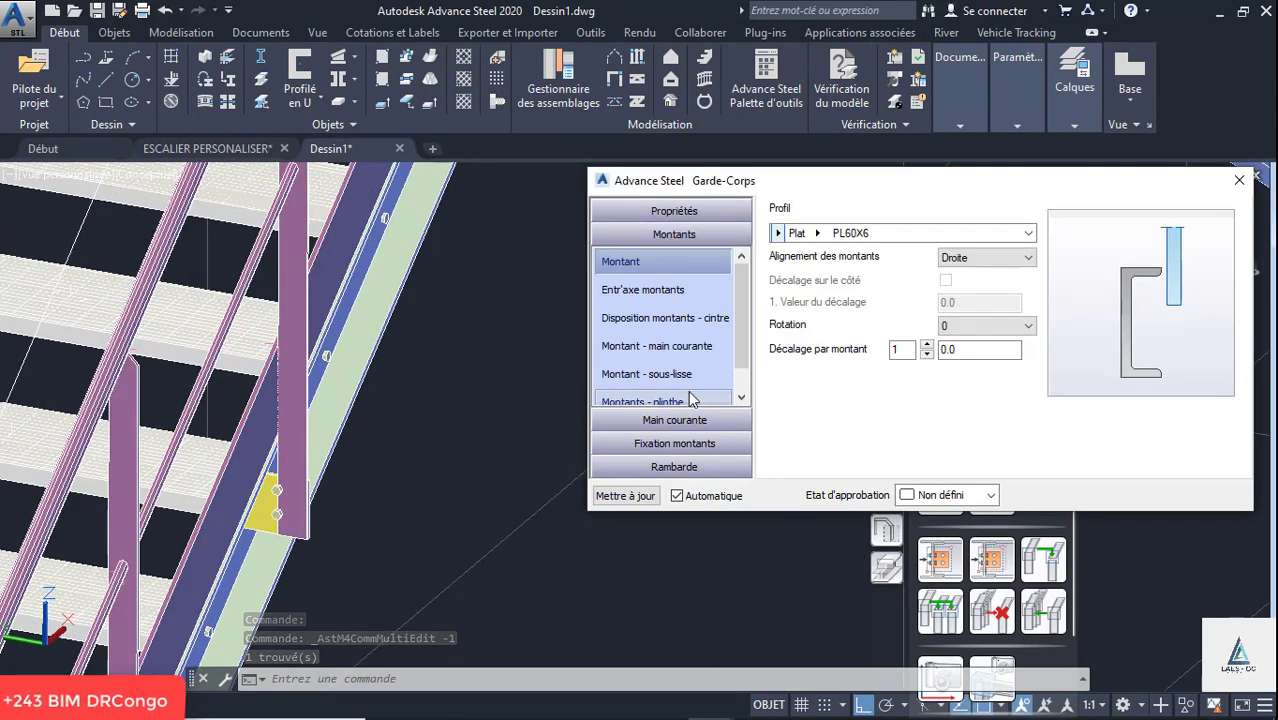
click(969, 258)
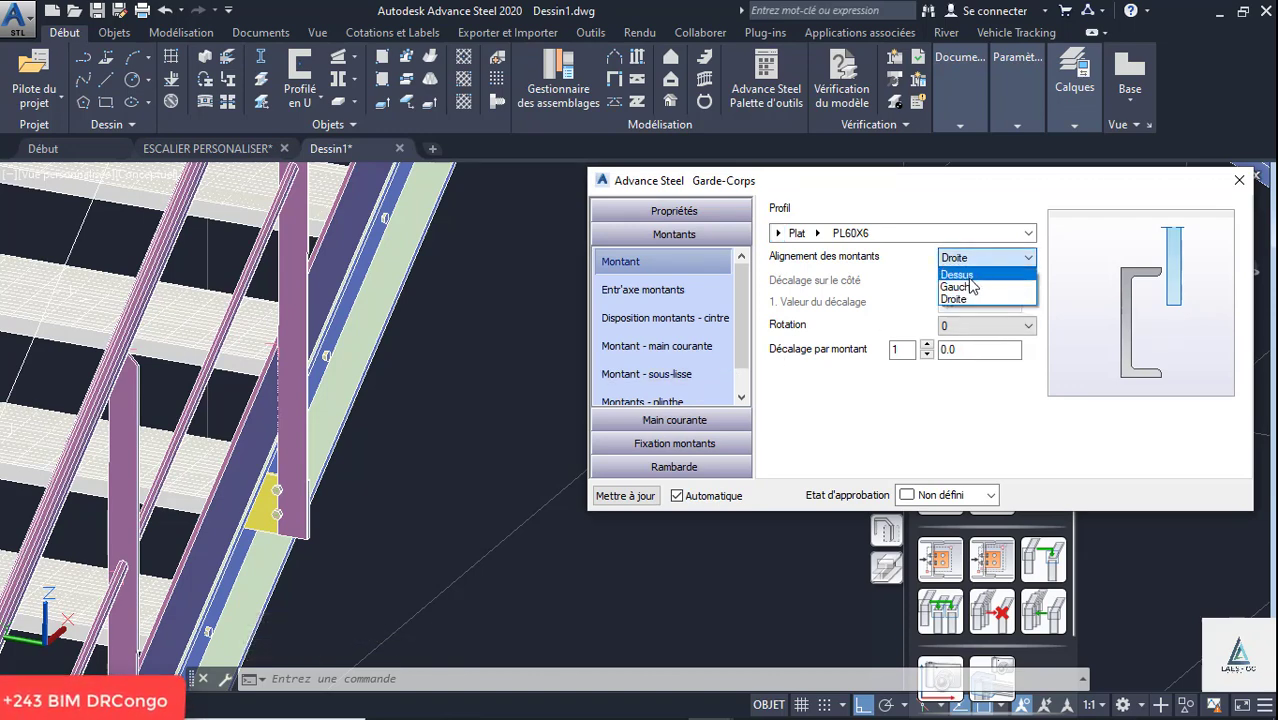
click(970, 276)
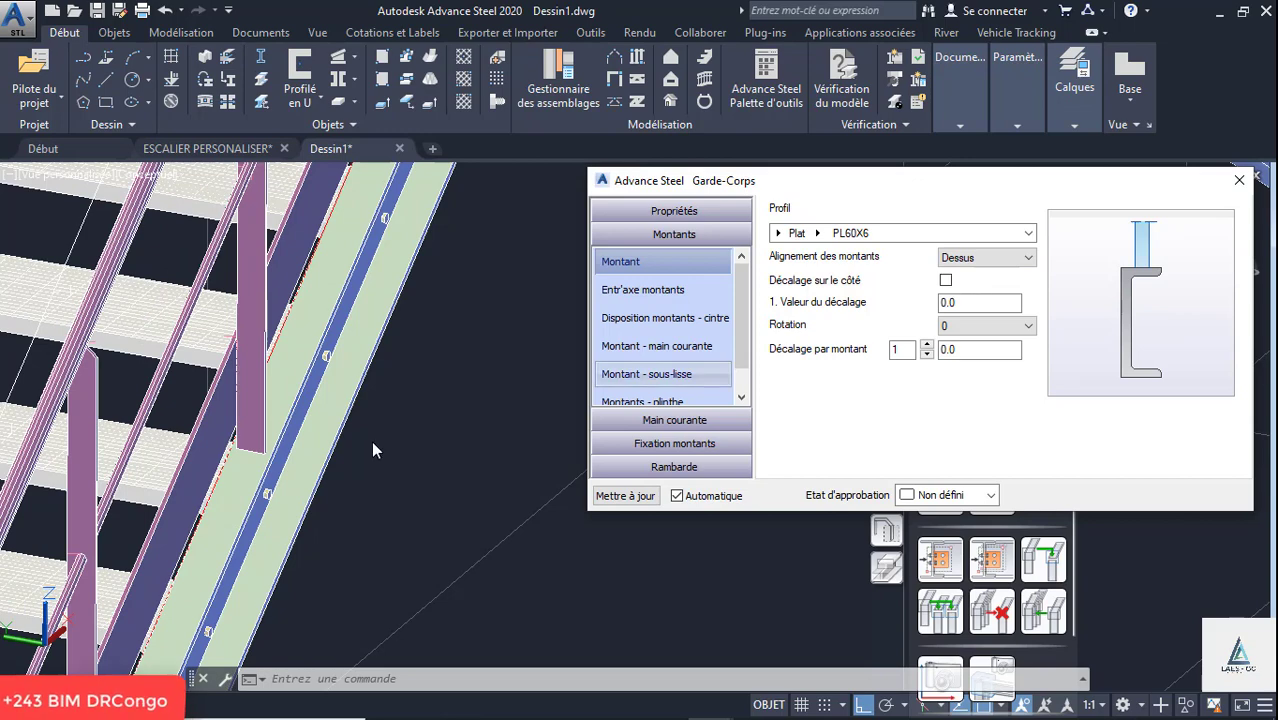
- Review the railing's post settings for spacing, curved arrangement, and the handrail, sous-lisse and plinthe connections
scroll(540, 370, up, 3)
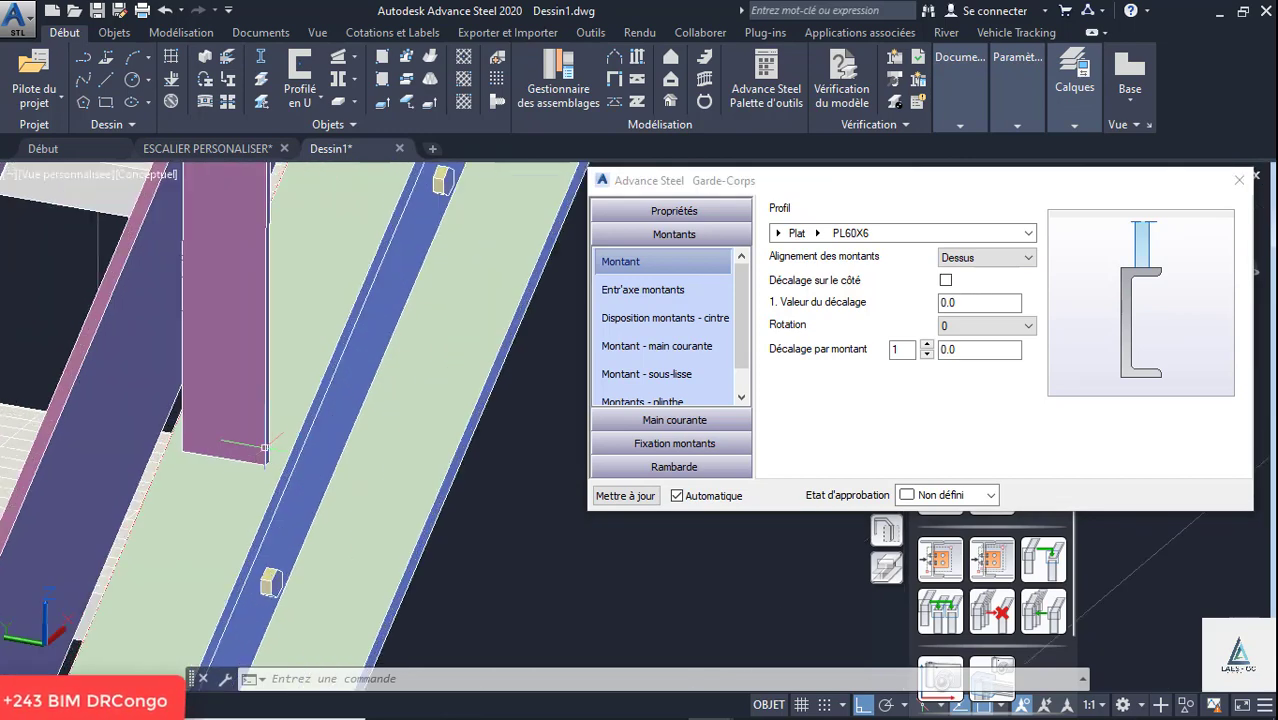
click(657, 300)
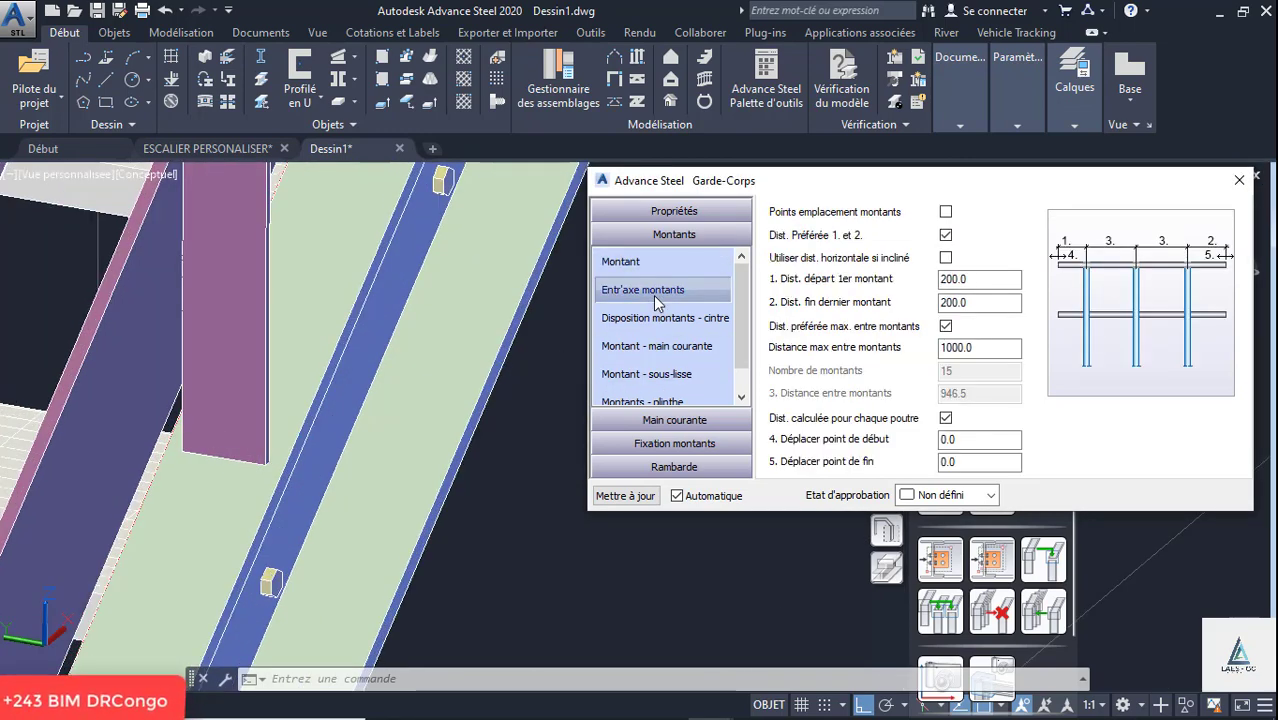
click(652, 318)
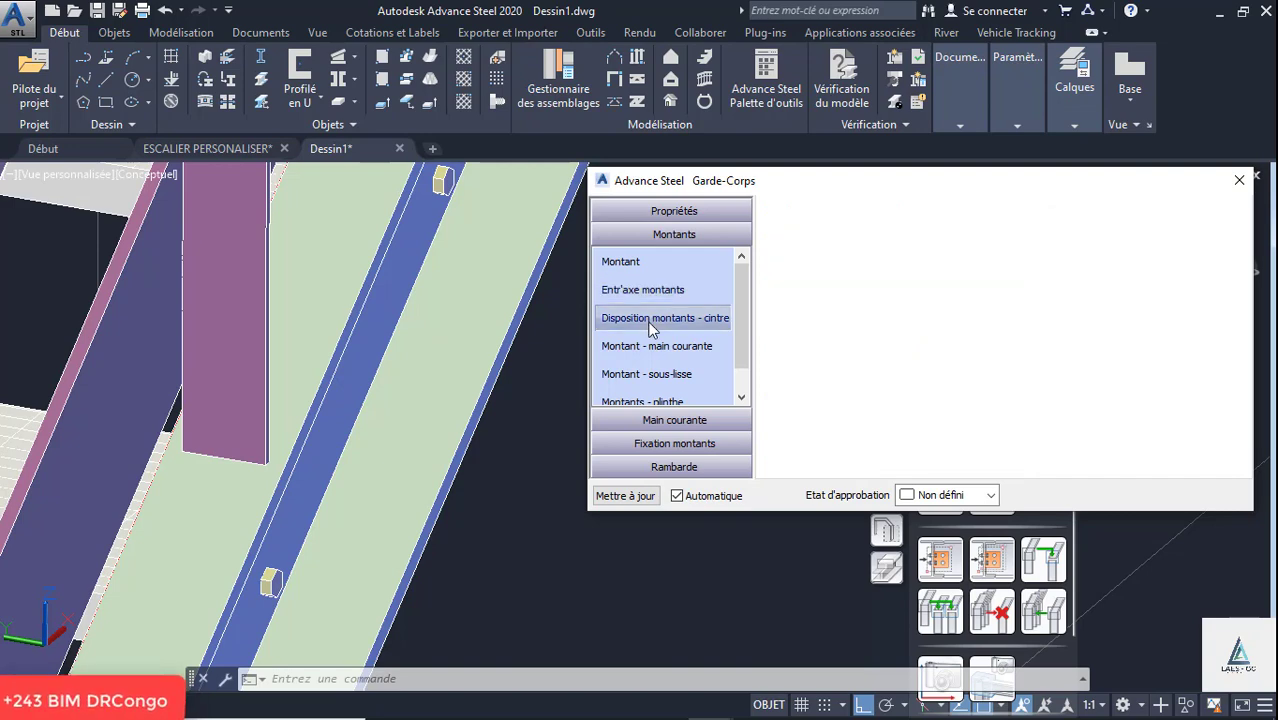
click(655, 346)
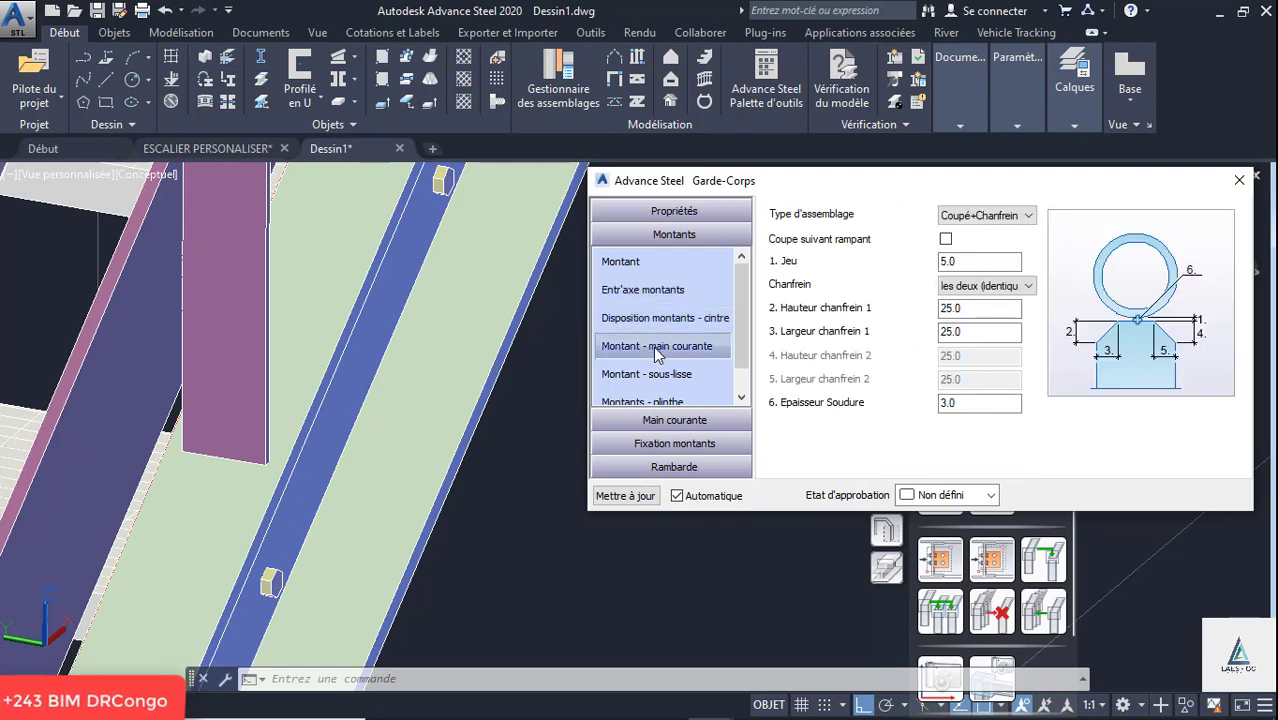
click(658, 375)
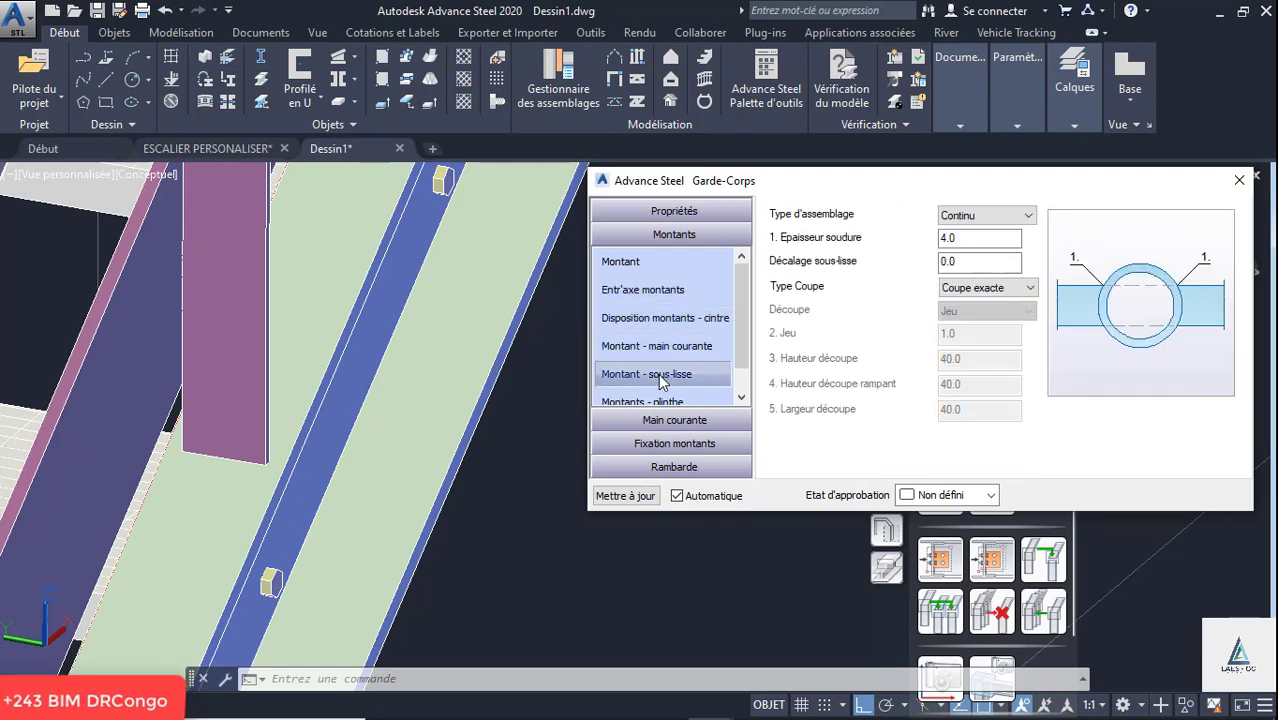
scroll(660, 340, down, 1)
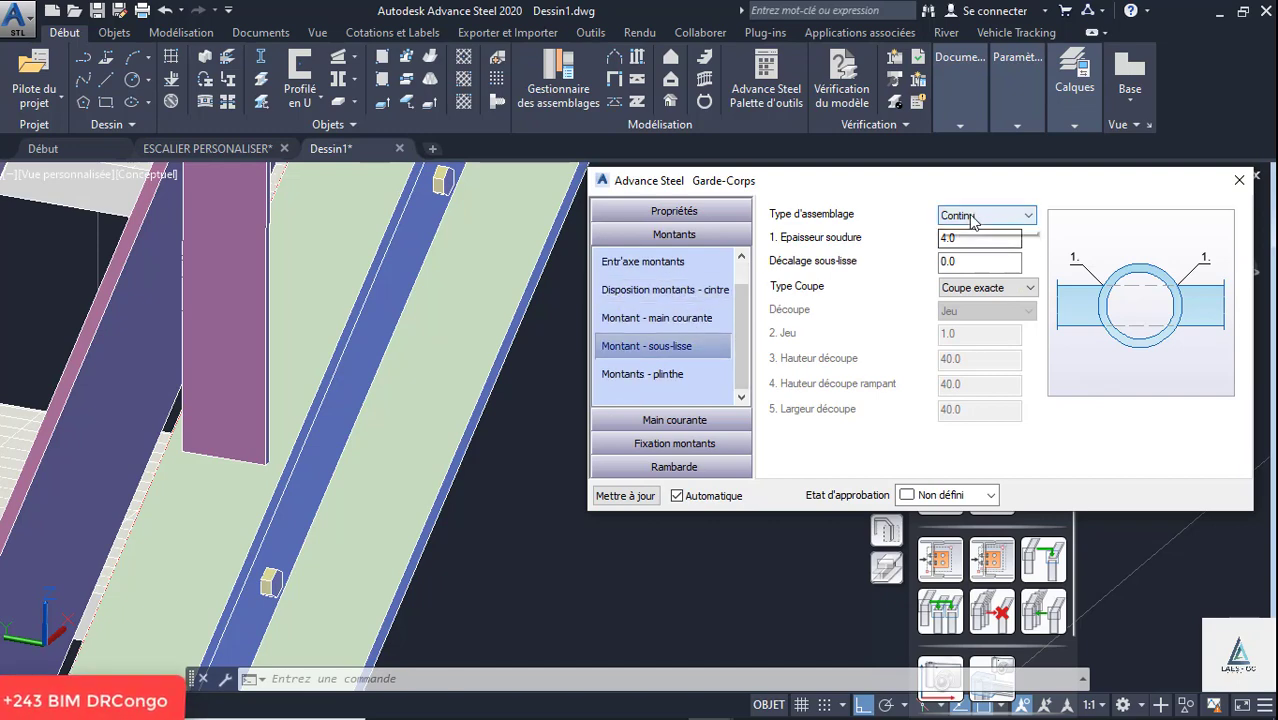
click(973, 218)
click(712, 360)
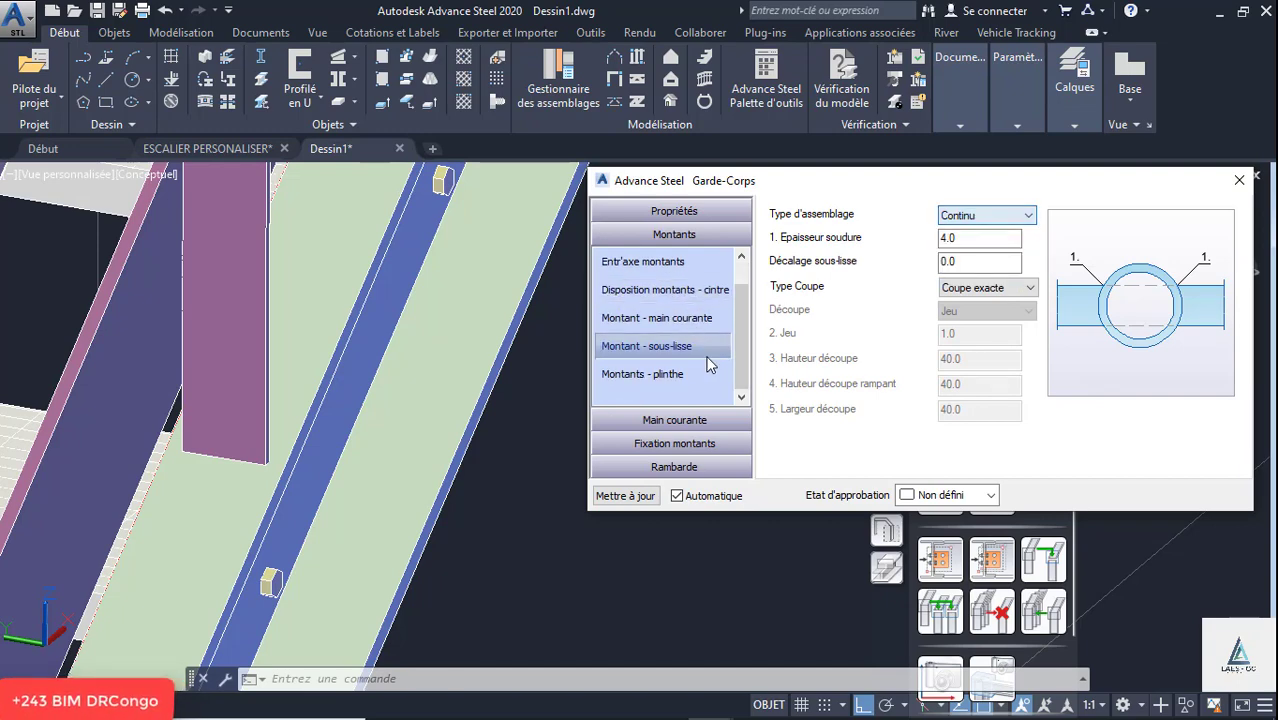
click(658, 374)
- Review the handrail group's settings for horizontal and inclined sous-lisses, barraudage, plinthe and raccord
click(674, 420)
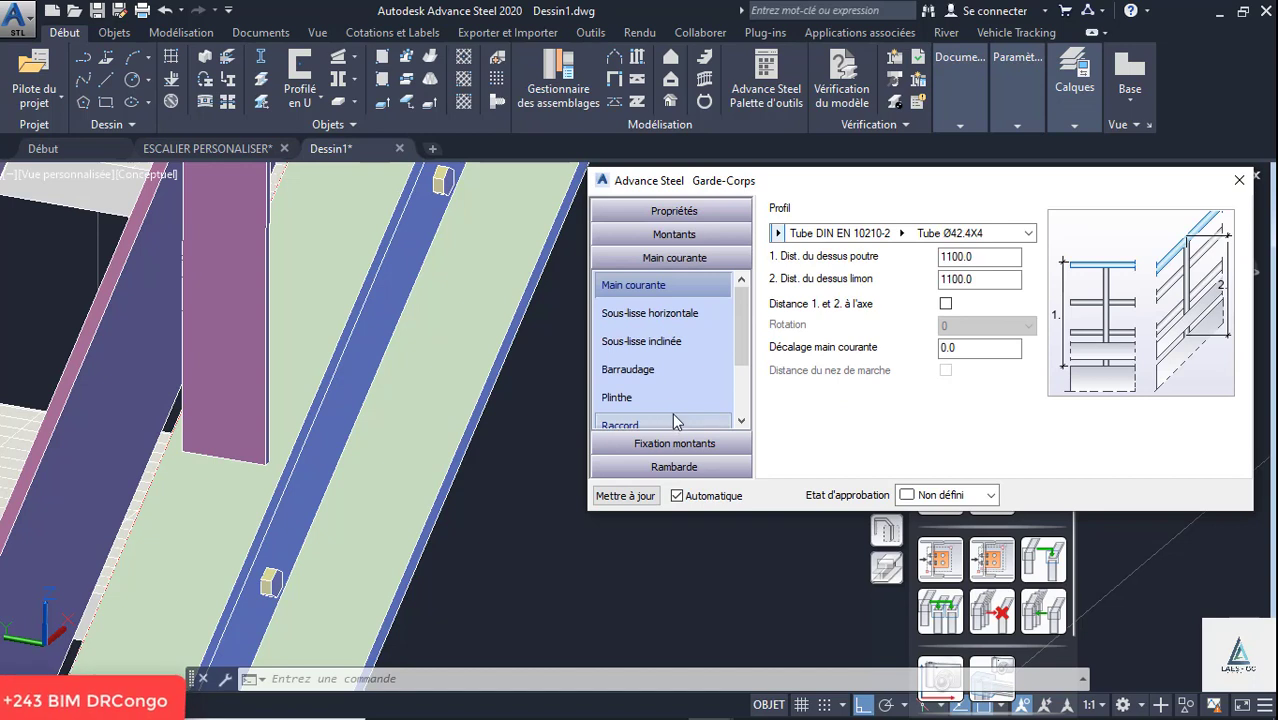
click(643, 316)
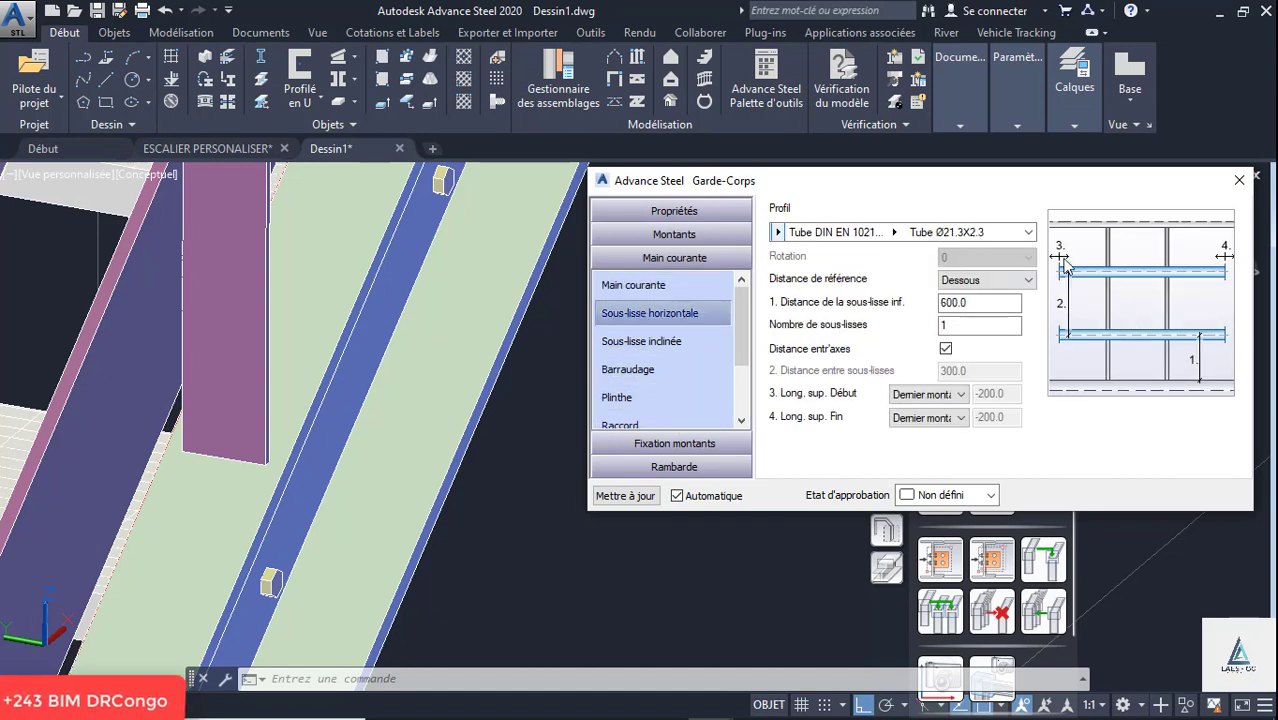
click(1017, 281)
click(965, 322)
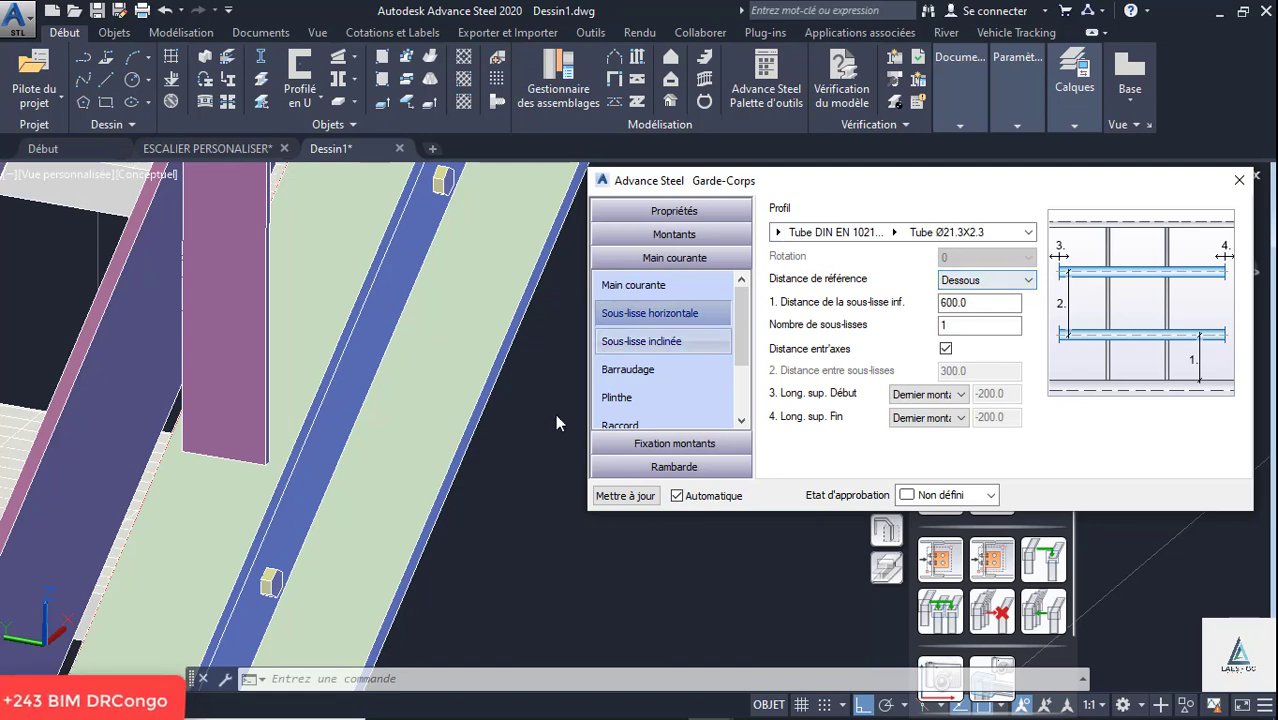
click(657, 345)
click(632, 371)
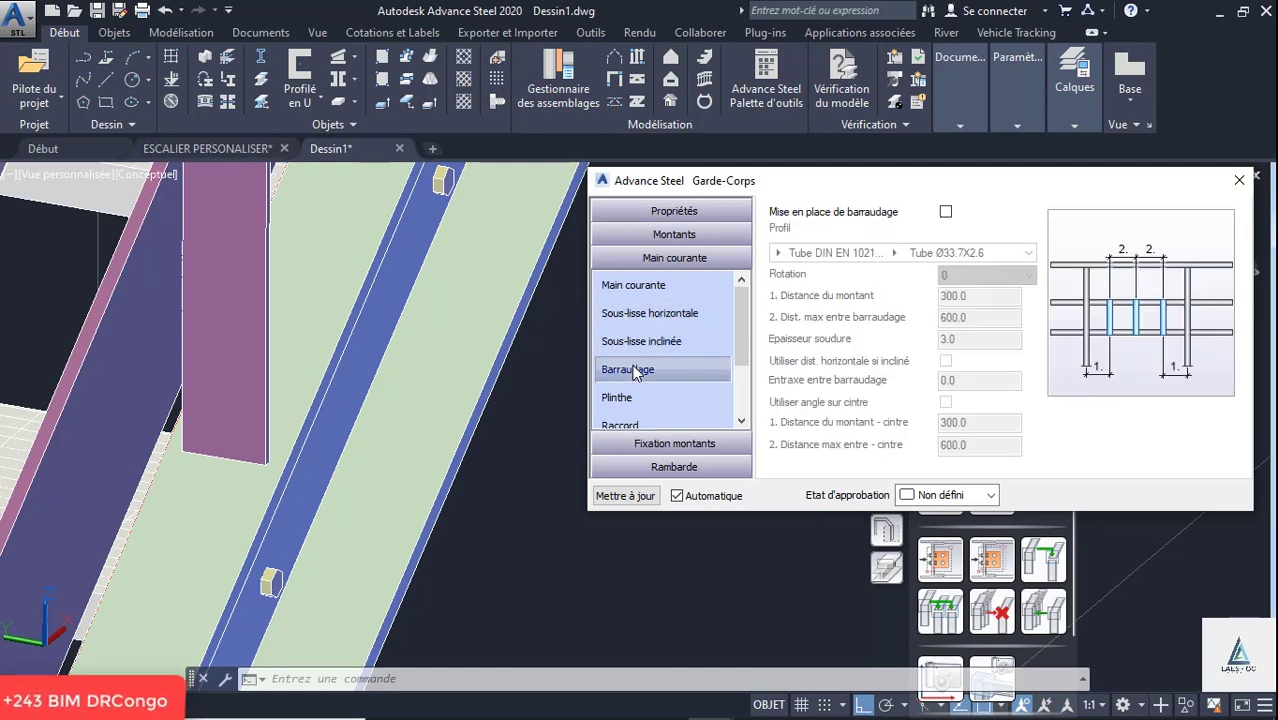
scroll(650, 369, down, 1)
click(618, 315)
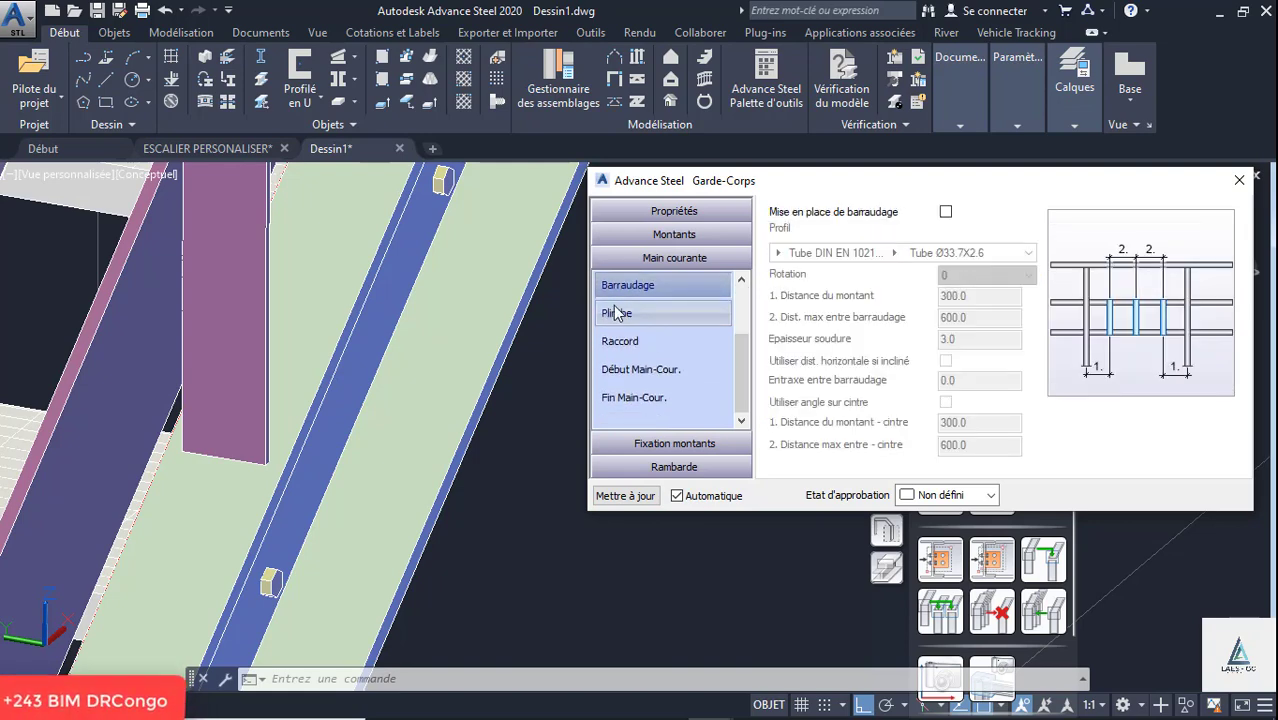
click(627, 345)
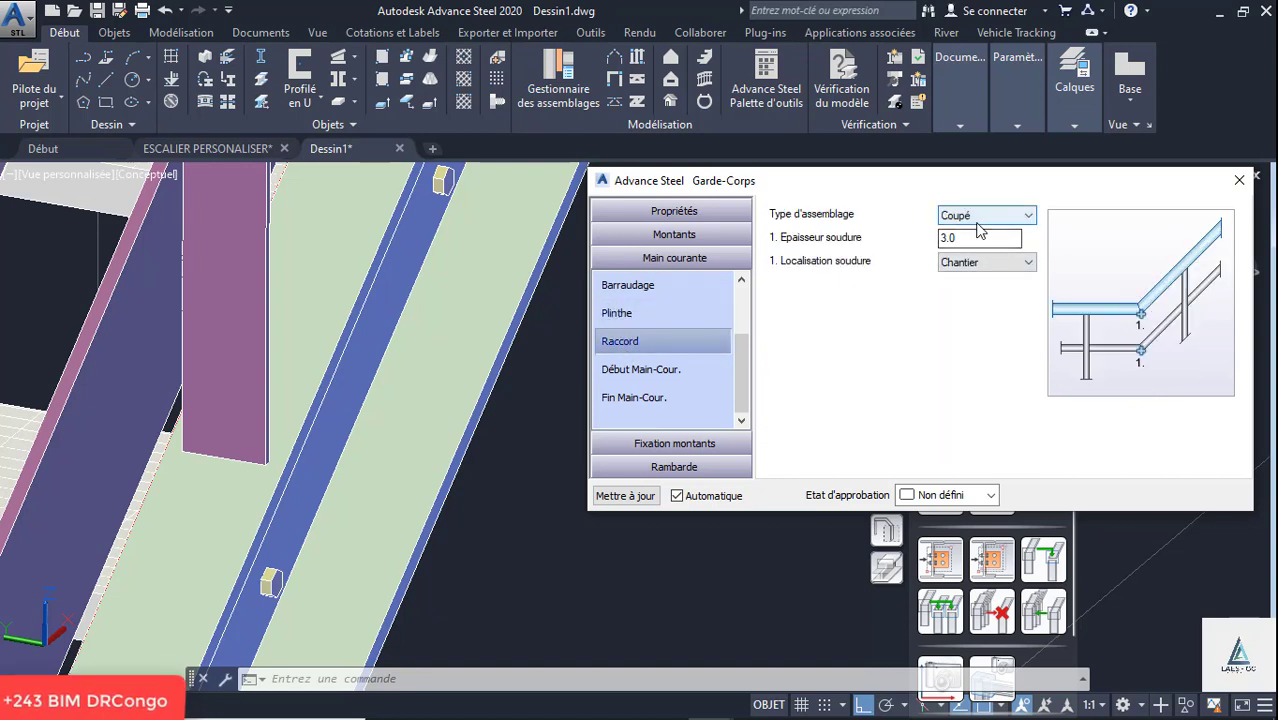
- Set the assembly type at the handrail's start, Début Main-Cour., to Retour cintré
click(661, 371)
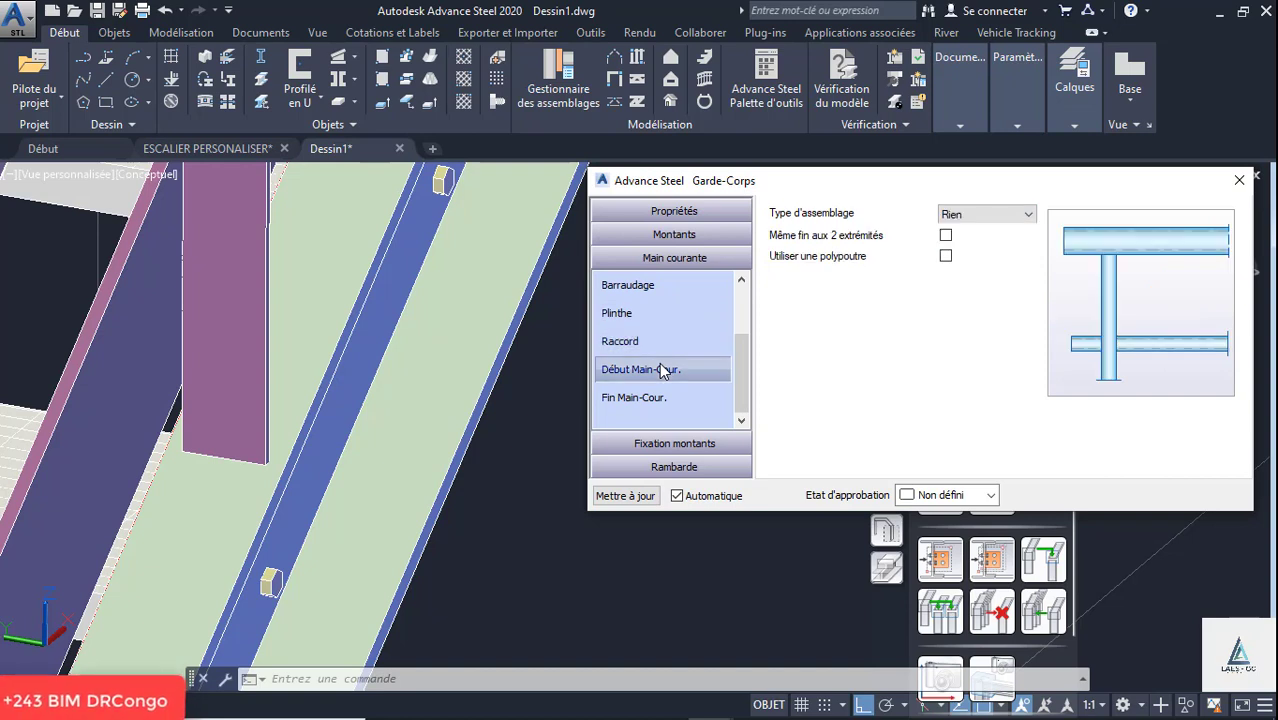
click(979, 217)
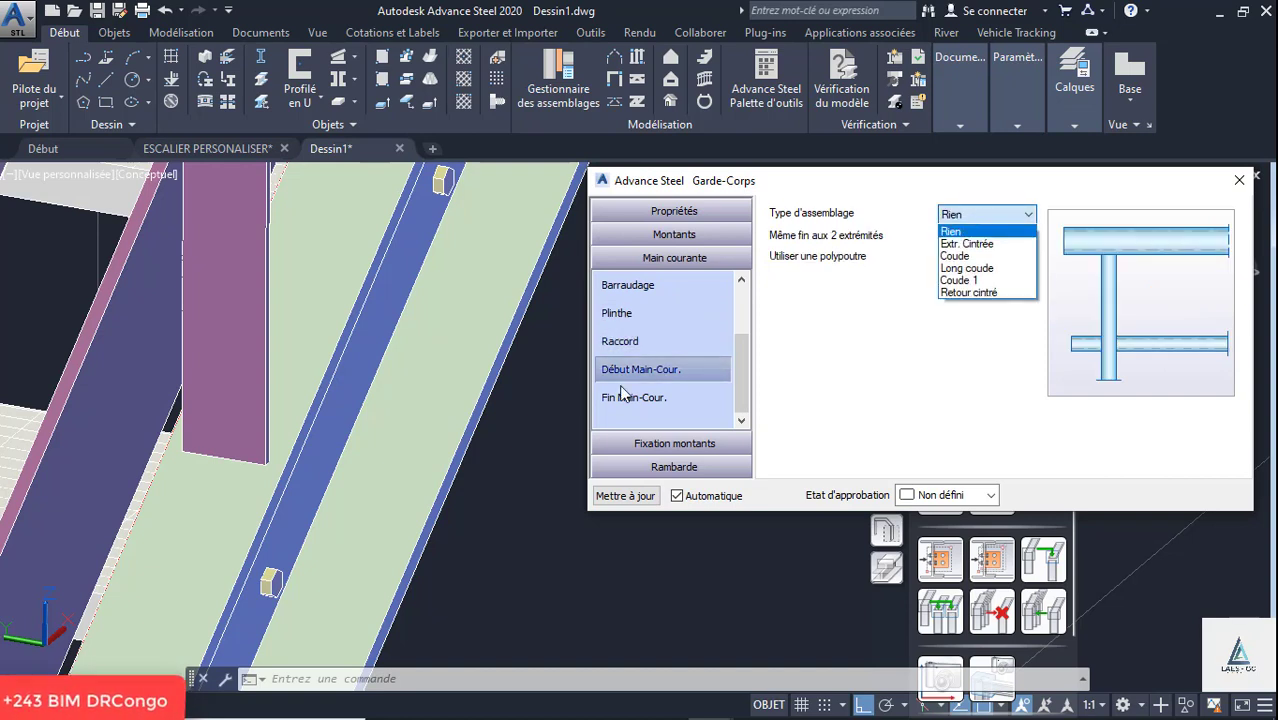
click(502, 393)
scroll(502, 393, down, 6)
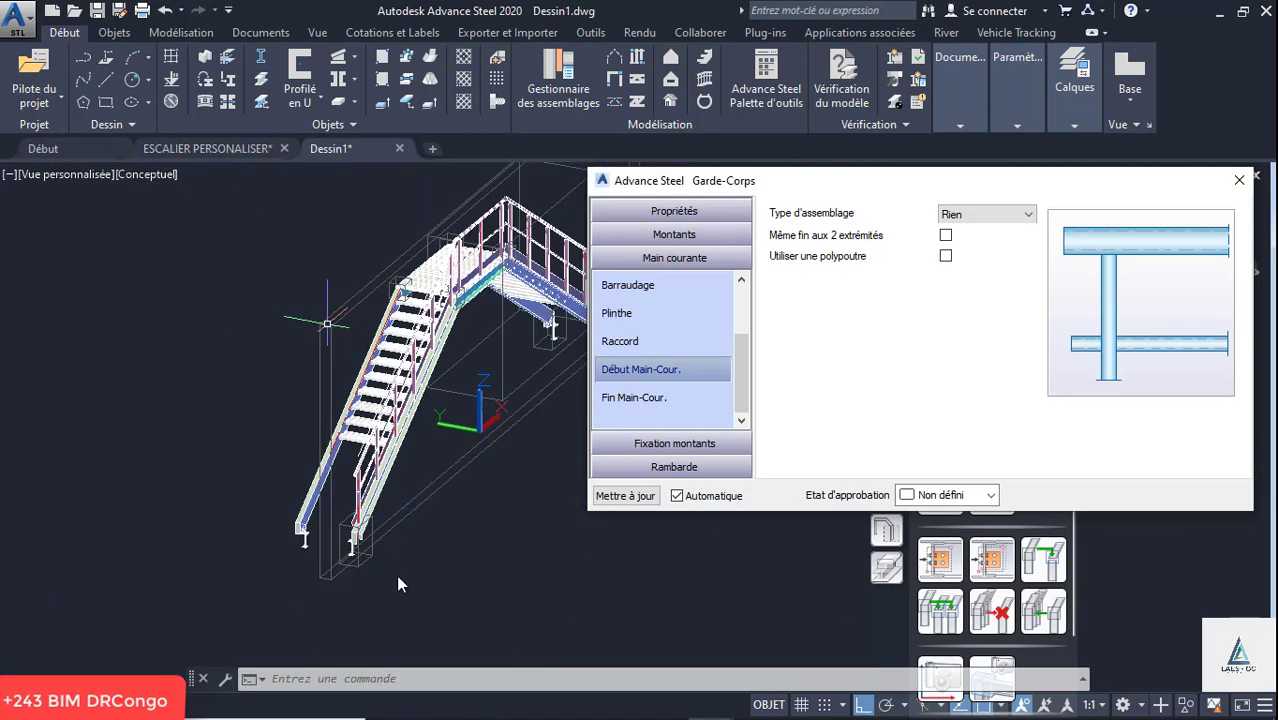
scroll(388, 522, up, 3)
click(977, 220)
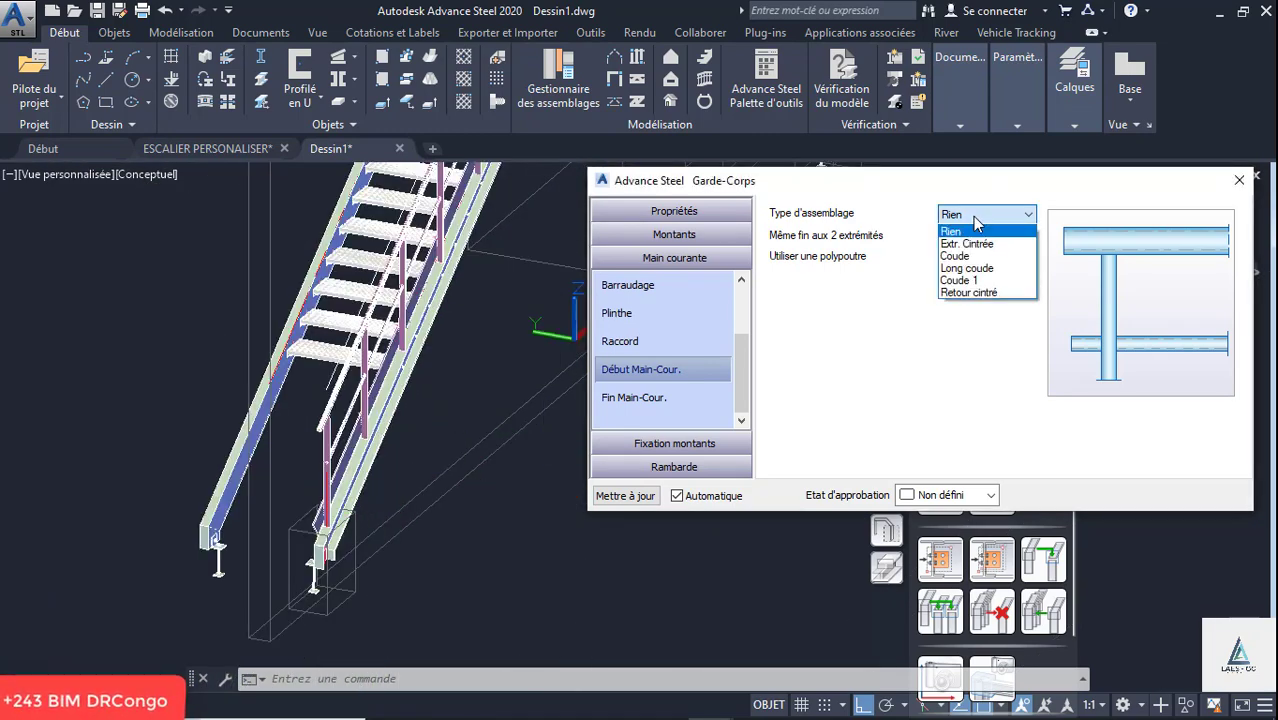
click(968, 292)
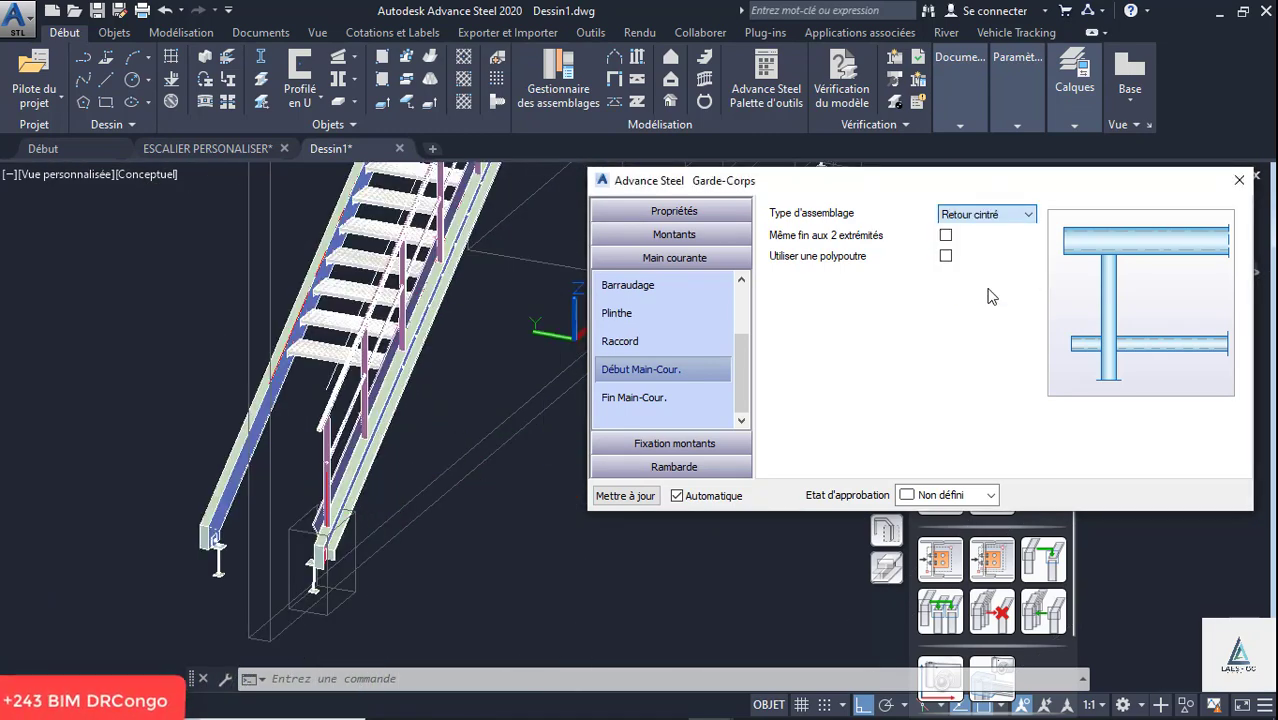
- Set the assembly type at the handrail's end, Fin Main-Cour., to Retour cintré
click(673, 399)
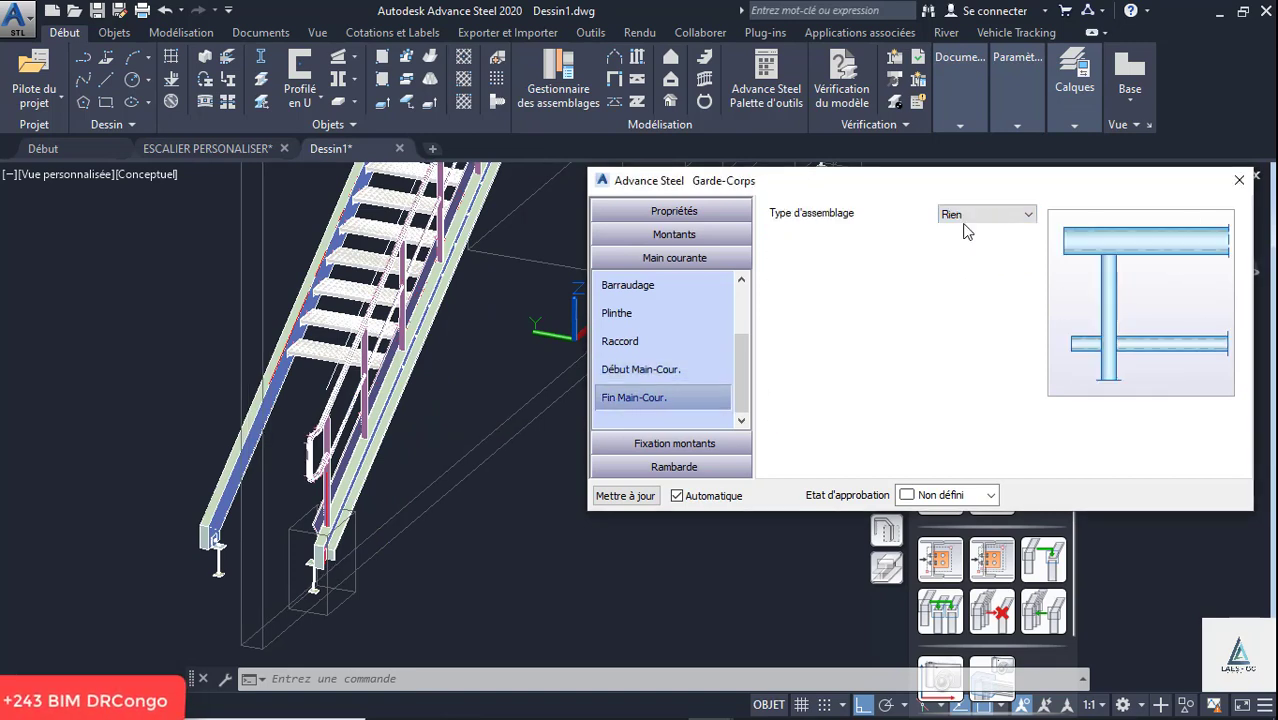
click(975, 215)
click(978, 290)
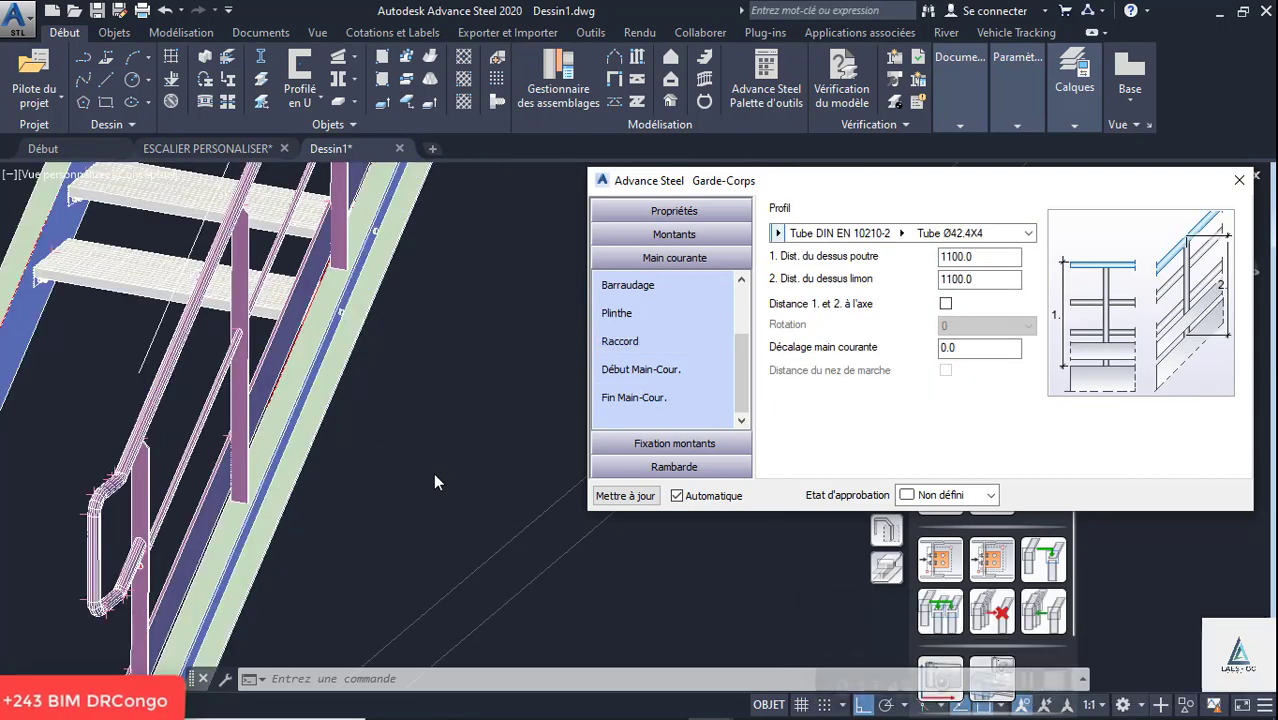
- Fix the railing posts to the stringer with the Plat boulonné assembly type and inspect the base plate's bolts
click(678, 445)
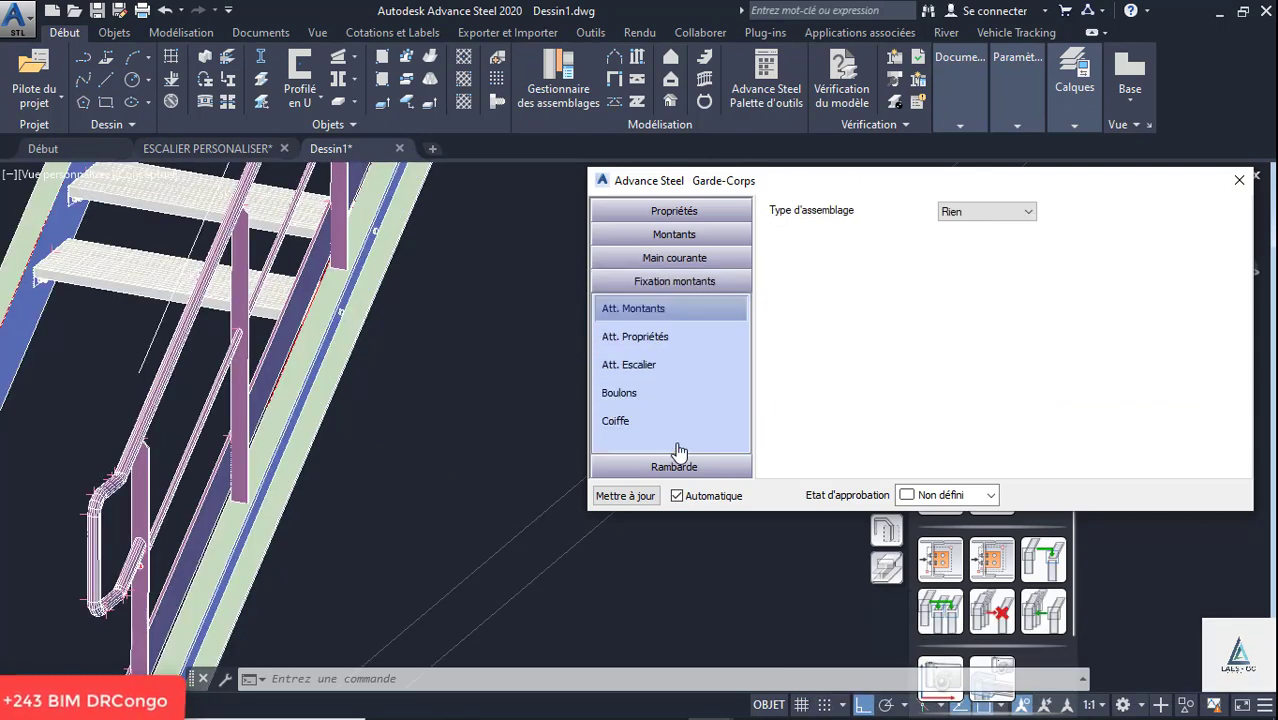
scroll(213, 505, up, 4)
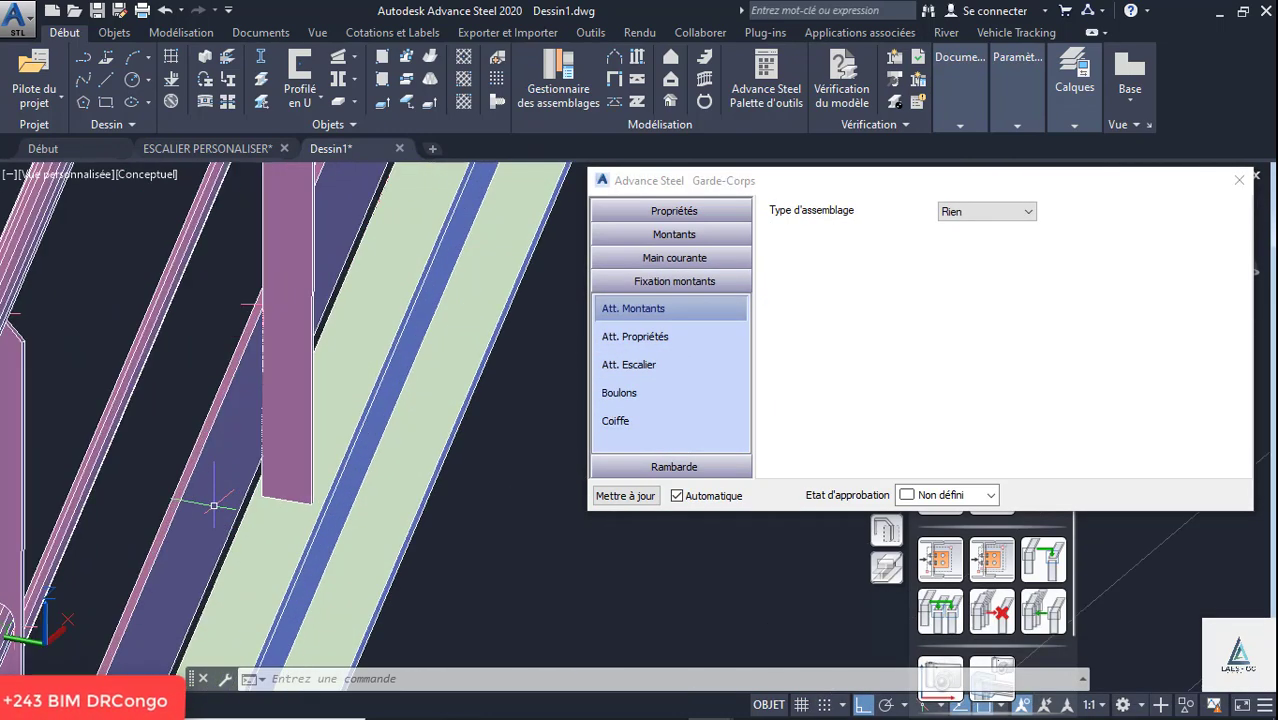
click(960, 213)
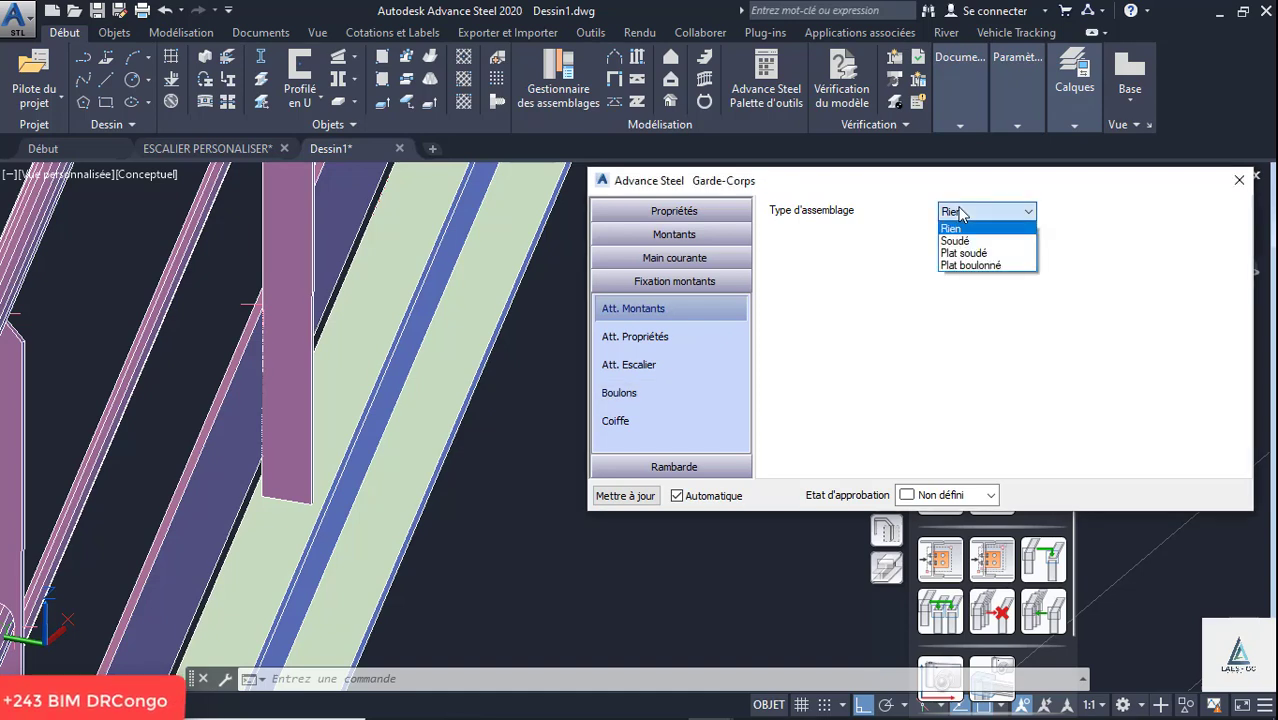
click(993, 266)
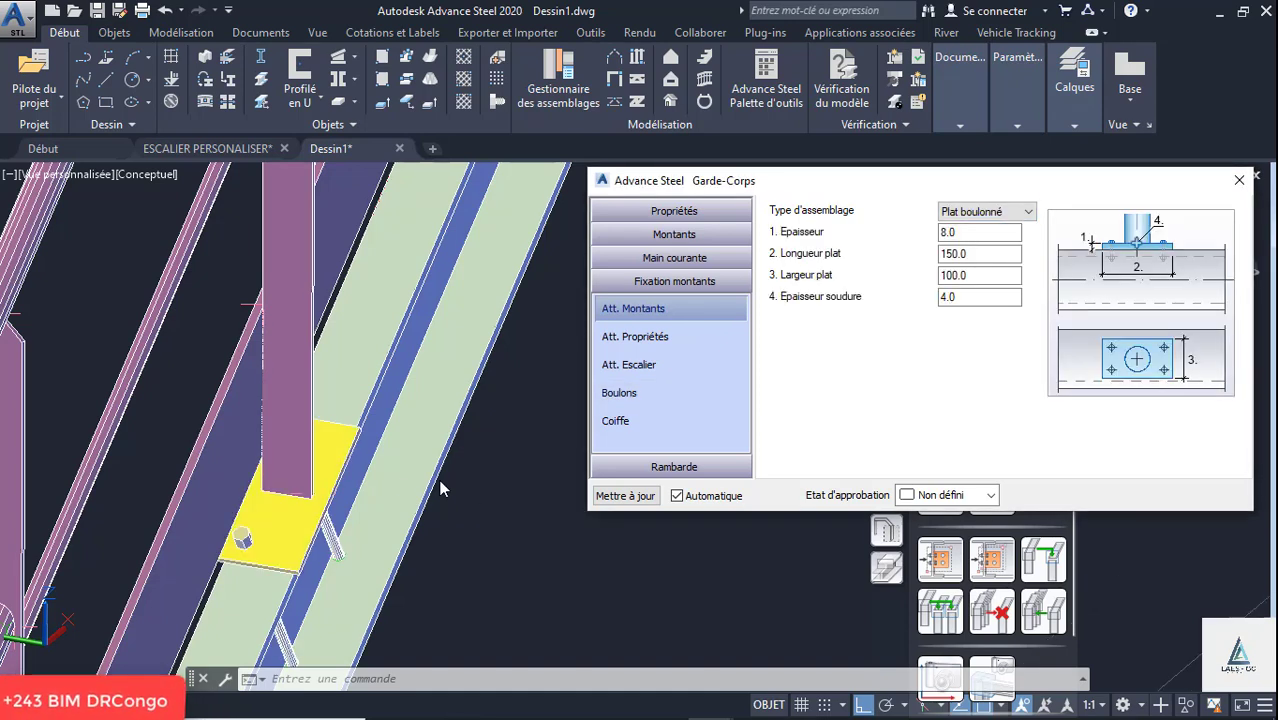
scroll(333, 407, up, 1)
scroll(333, 407, down, 1)
scroll(520, 407, up, 1)
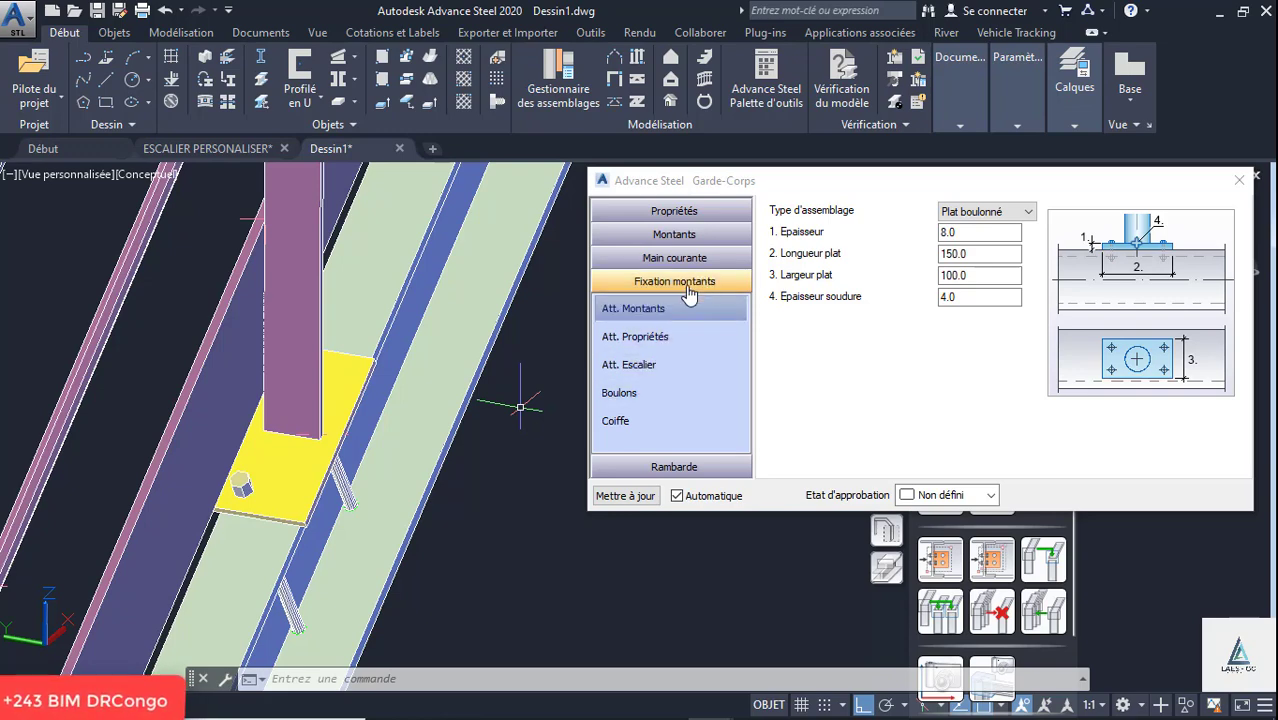
- Set the post base plates' Décalage boulons en Y to 0.0, with 2 bolt columns and 1 row
click(659, 308)
click(659, 338)
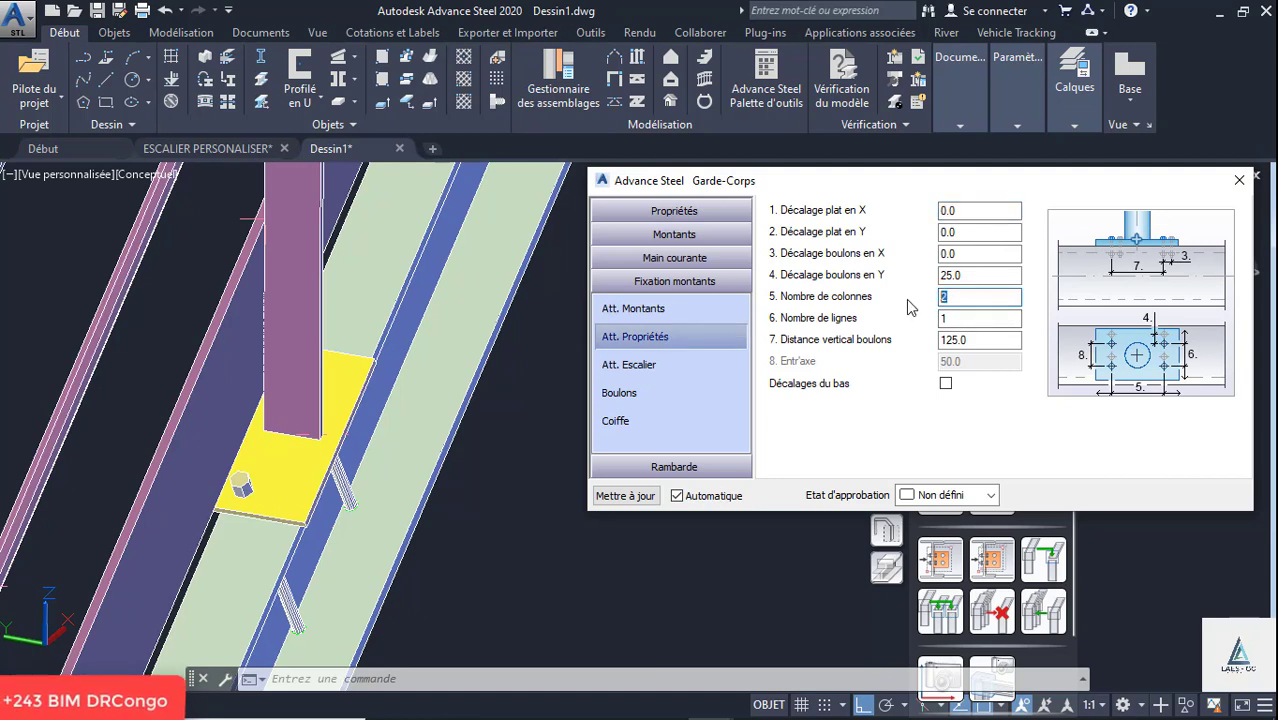
text(1)
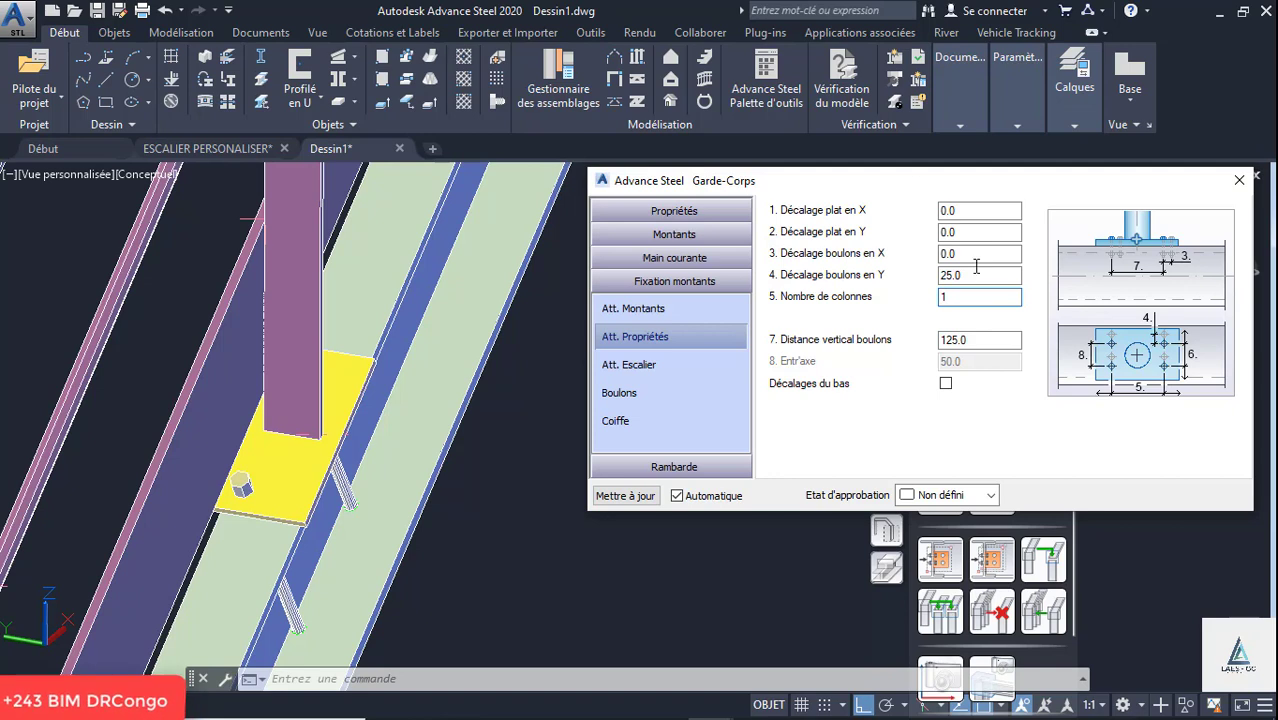
click(969, 277)
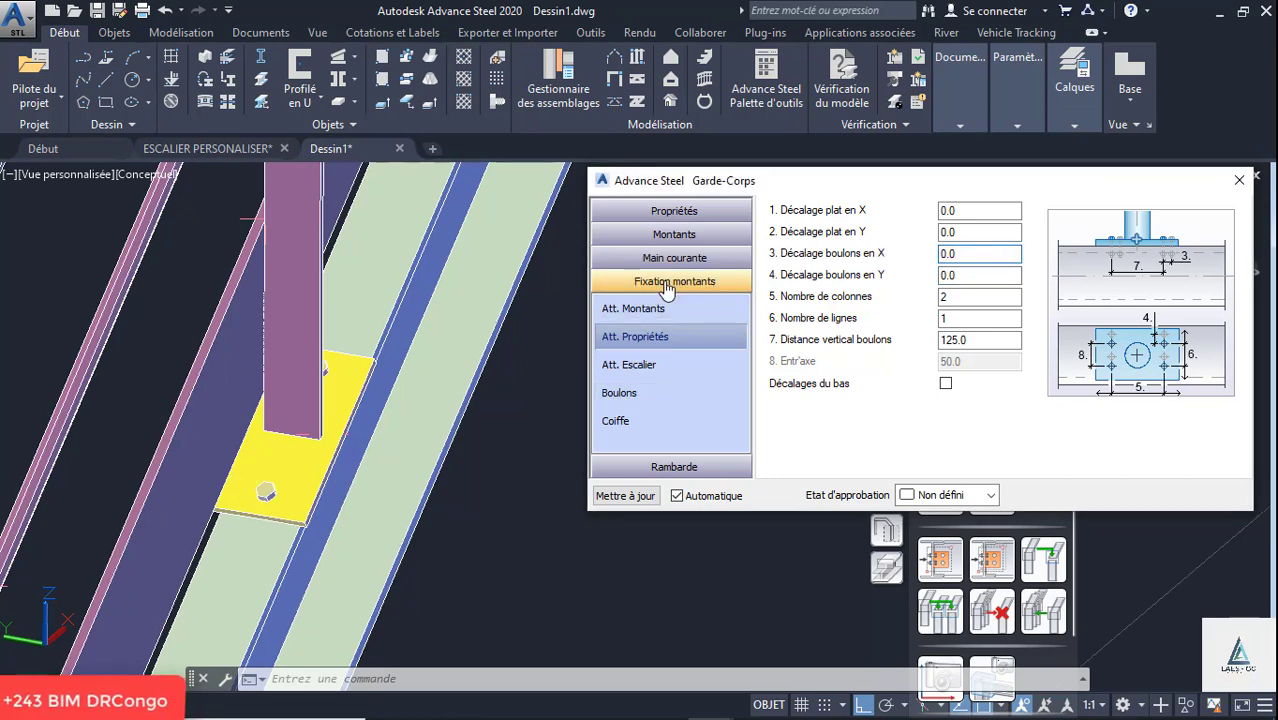
- Set the post fixing bolts' diameter to 16.00 mm, check the posts along the stairs and close the railing properties
click(625, 395)
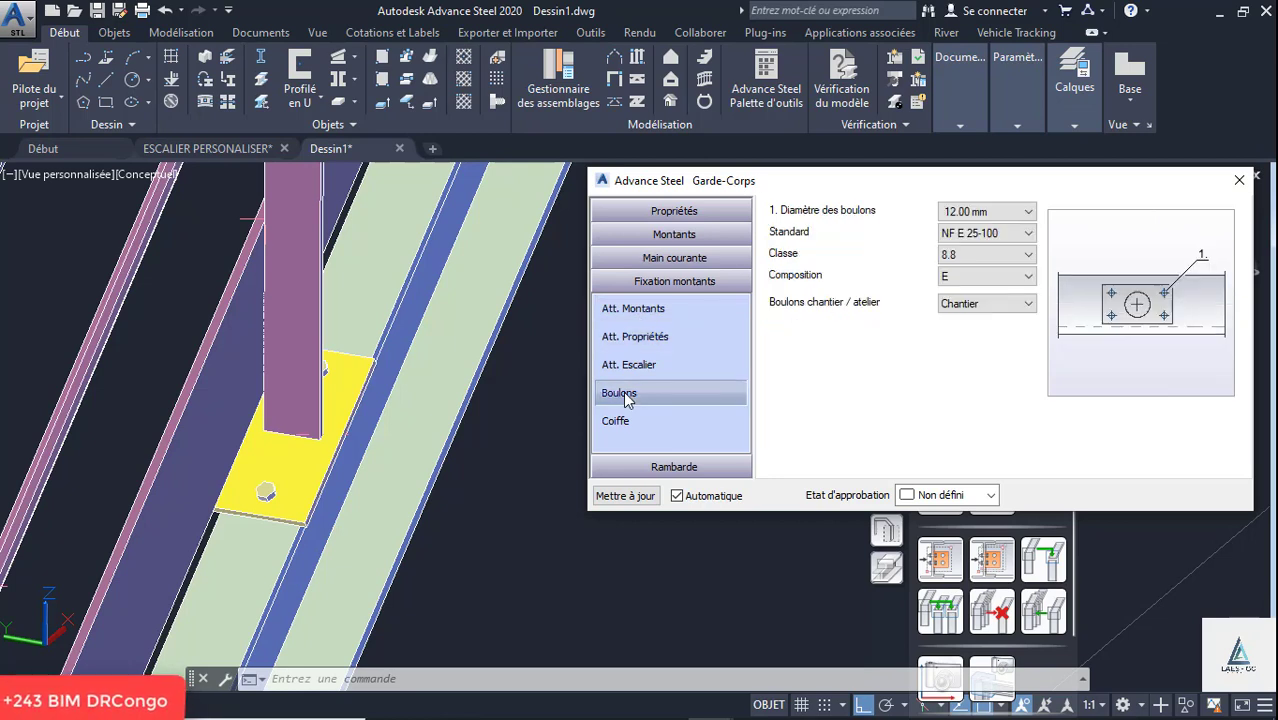
click(1012, 211)
click(985, 248)
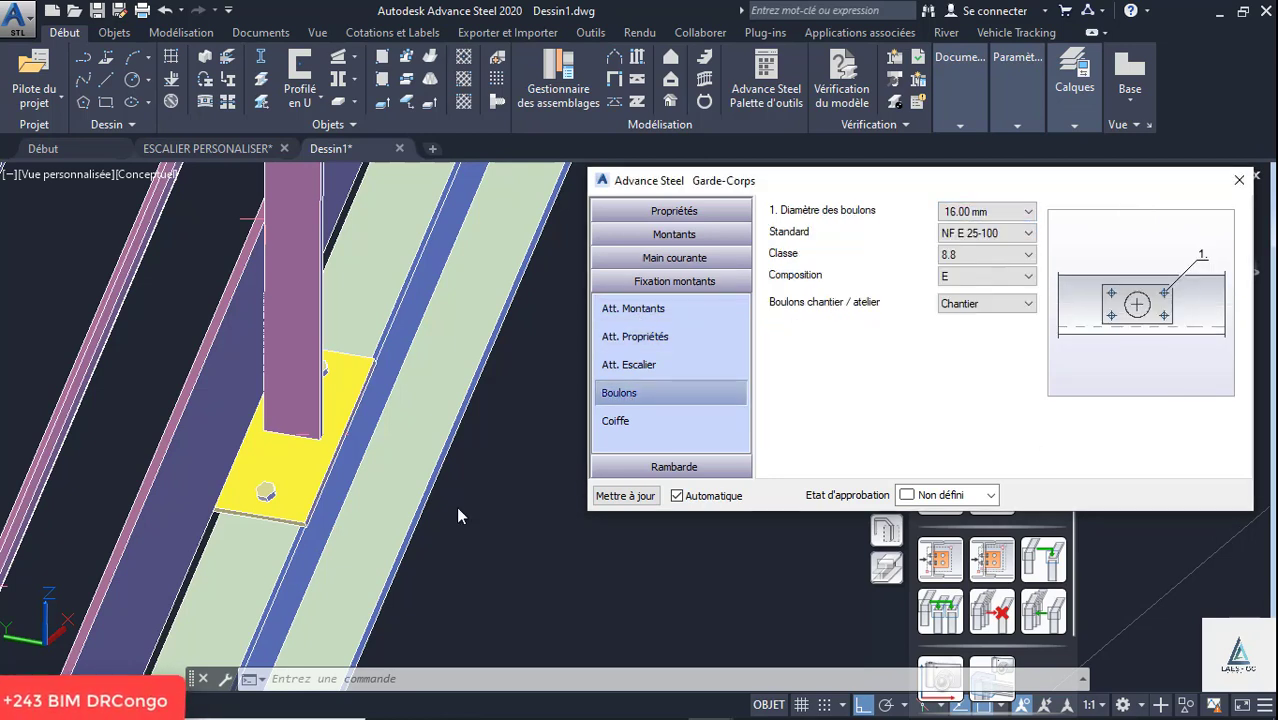
scroll(284, 483, down, 10)
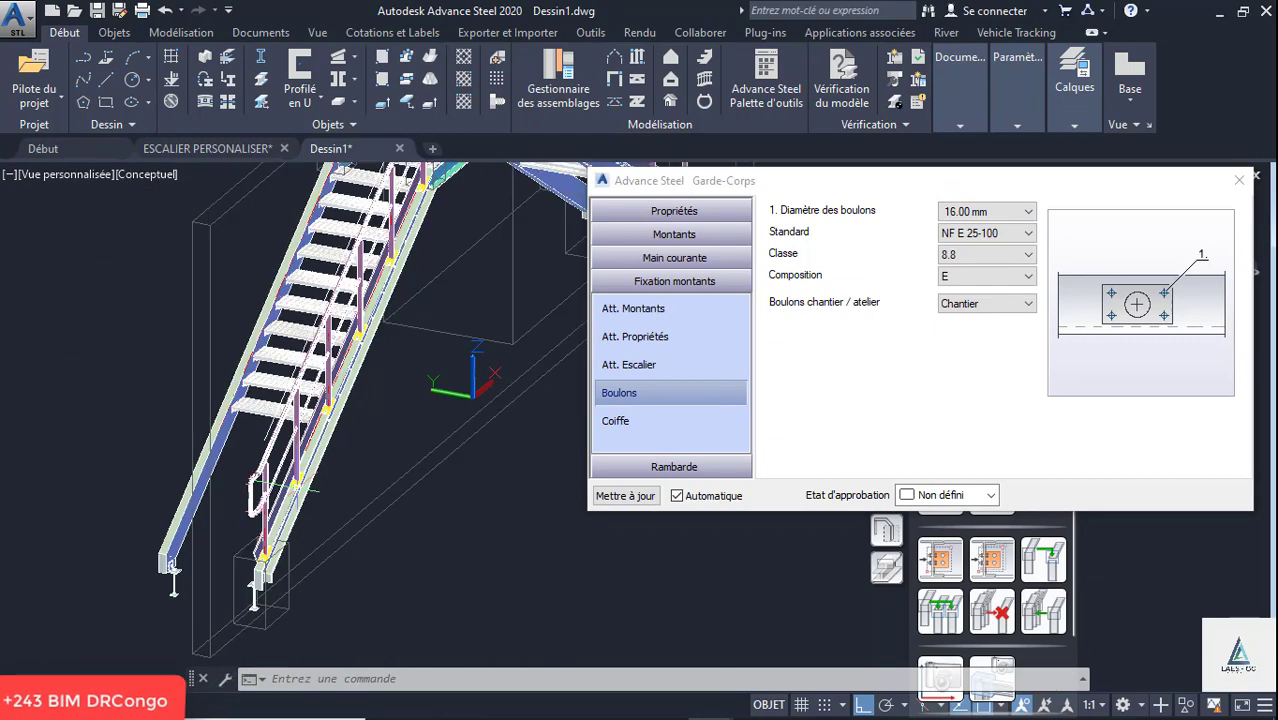
scroll(372, 345, up, 8)
scroll(370, 298, down, 4)
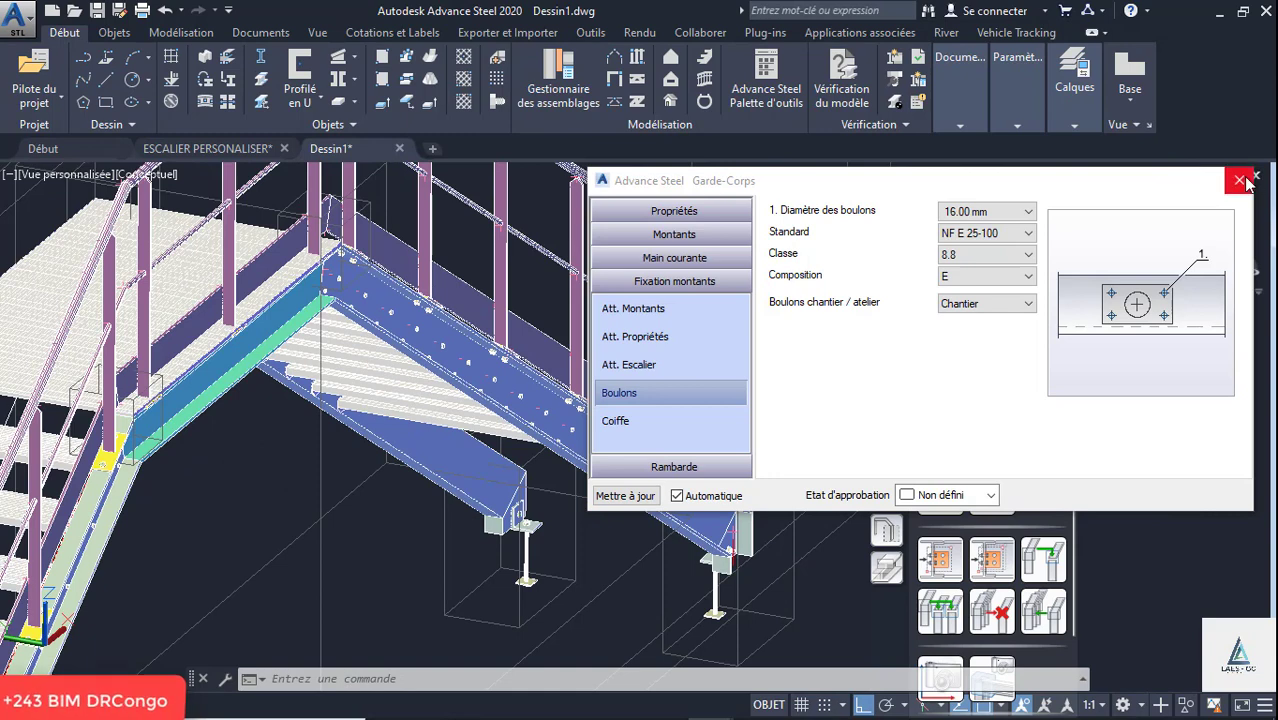
click(1242, 181)
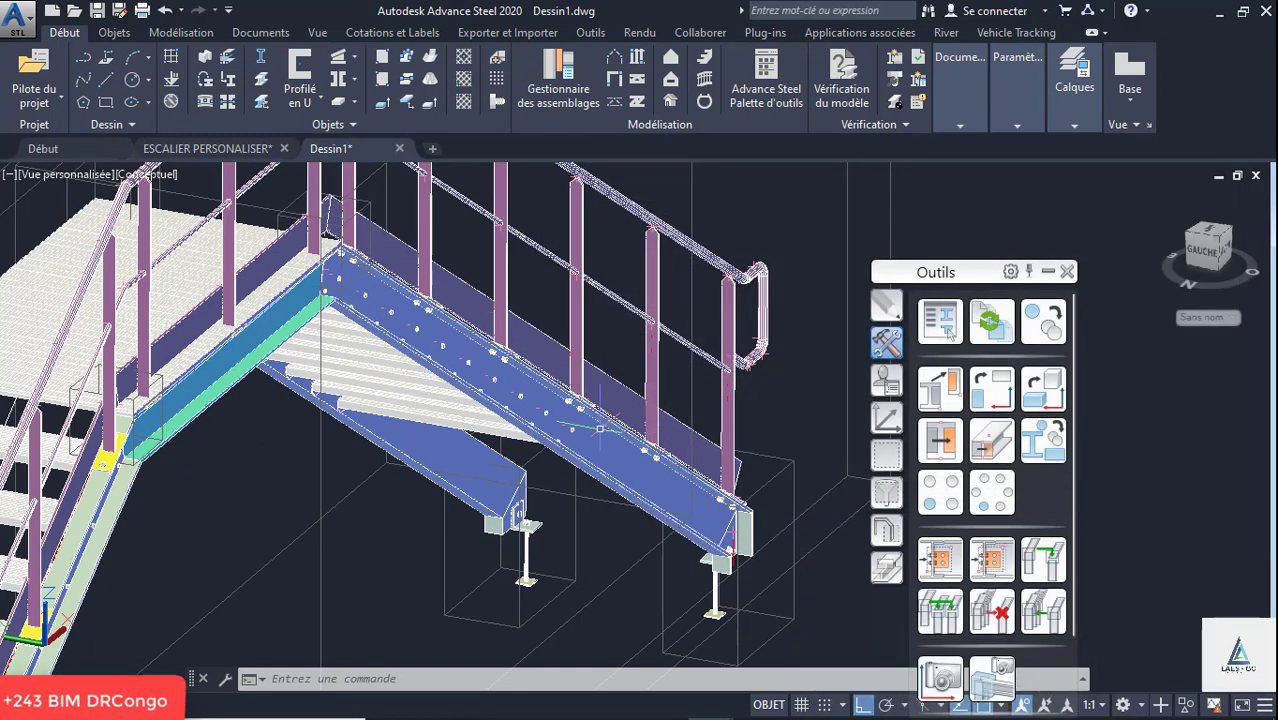
right_click(566, 436)
key(Escape)
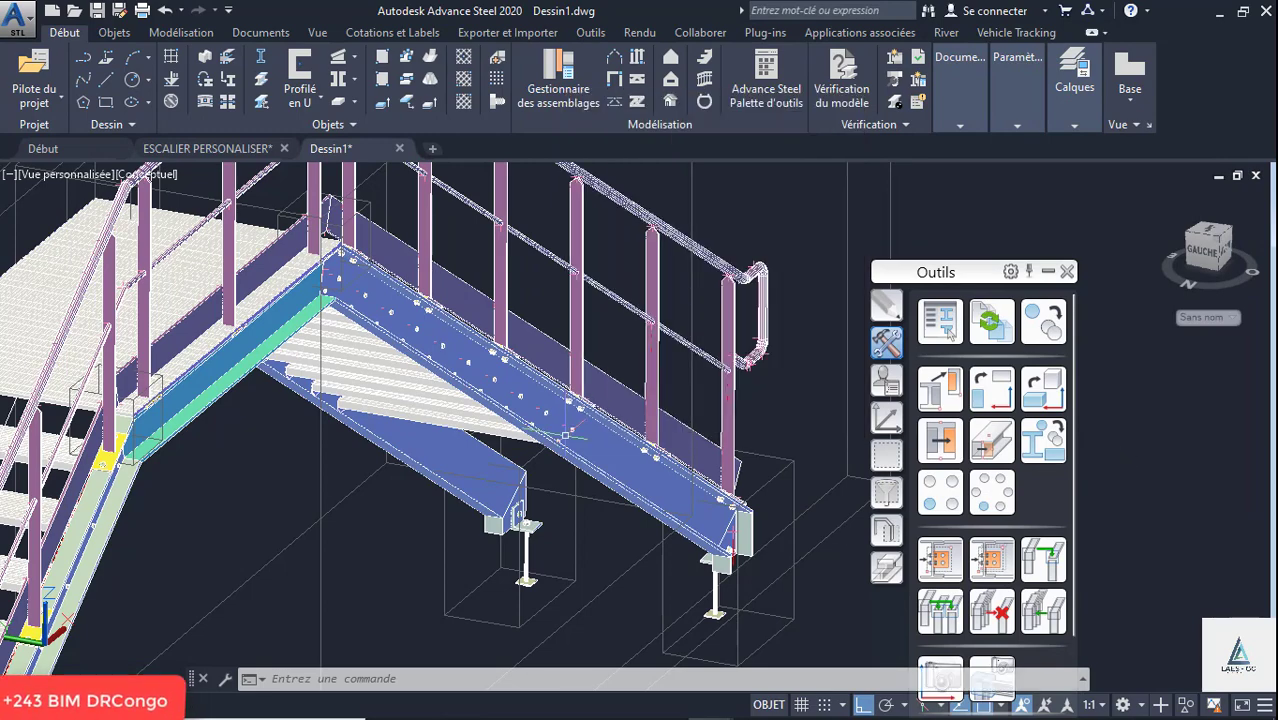
scroll(566, 436, up, 2)
click(776, 391)
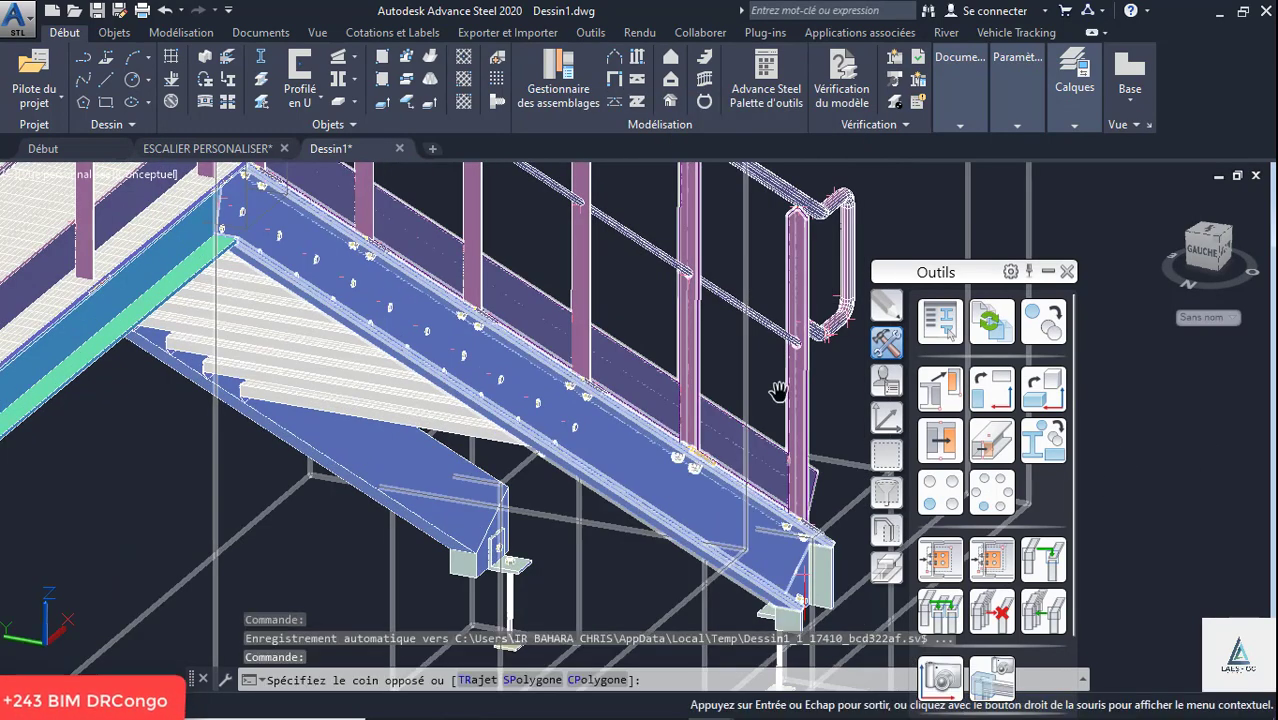
- Set the visual style to Filaire 2D at the first landing post's base plate
middle_drag(776, 391, 790, 390)
scroll(790, 390, down, 2)
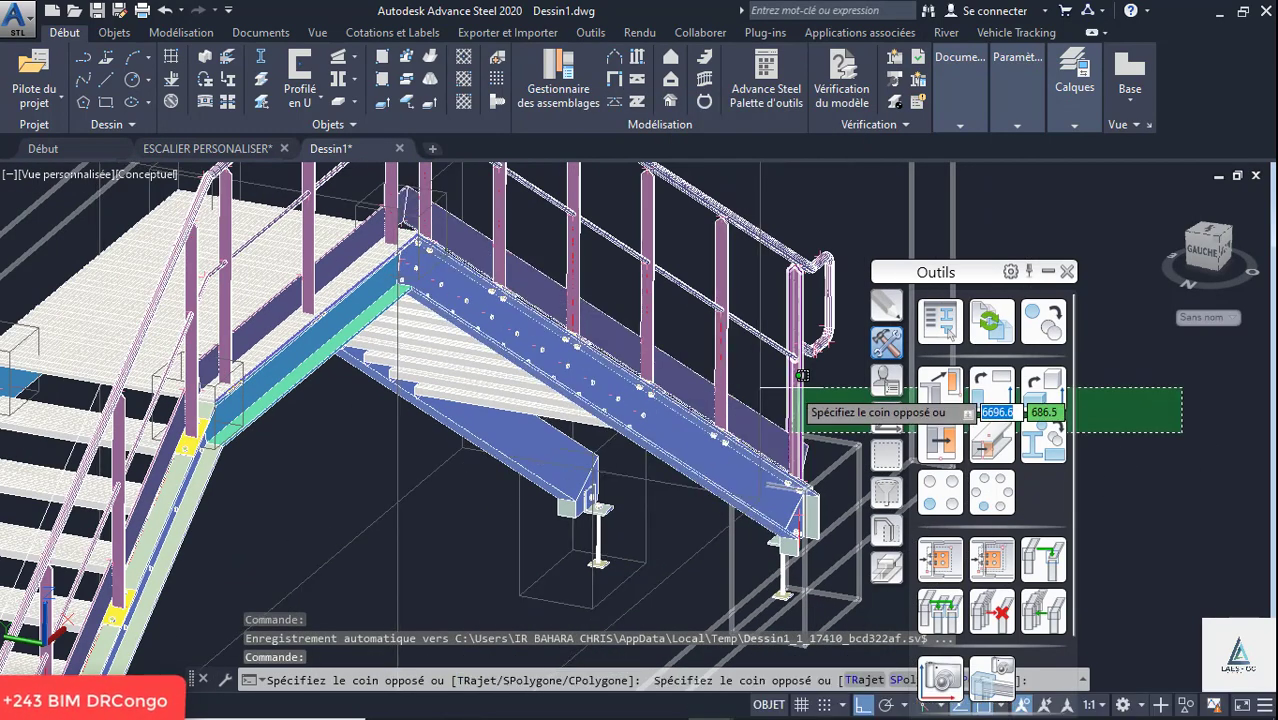
shift+middle_drag(812, 436, 610, 461)
scroll(610, 462, down, 3)
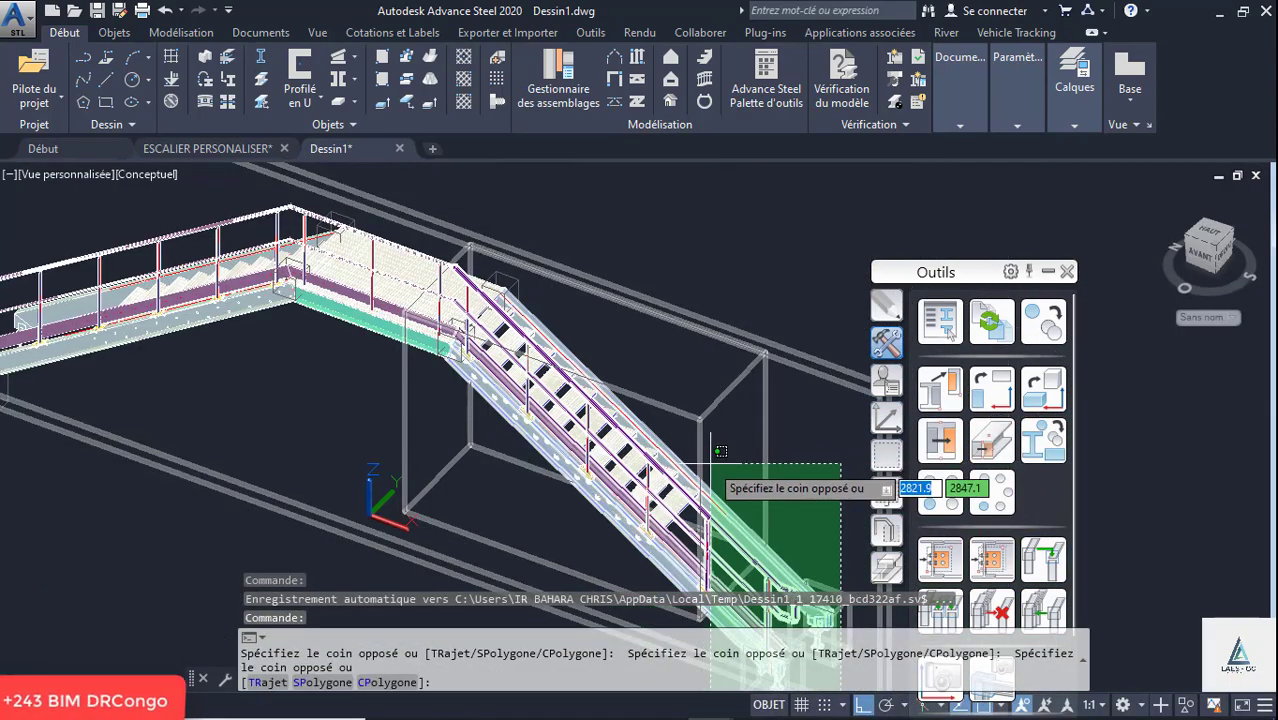
key(Escape)
scroll(460, 345, up, 6)
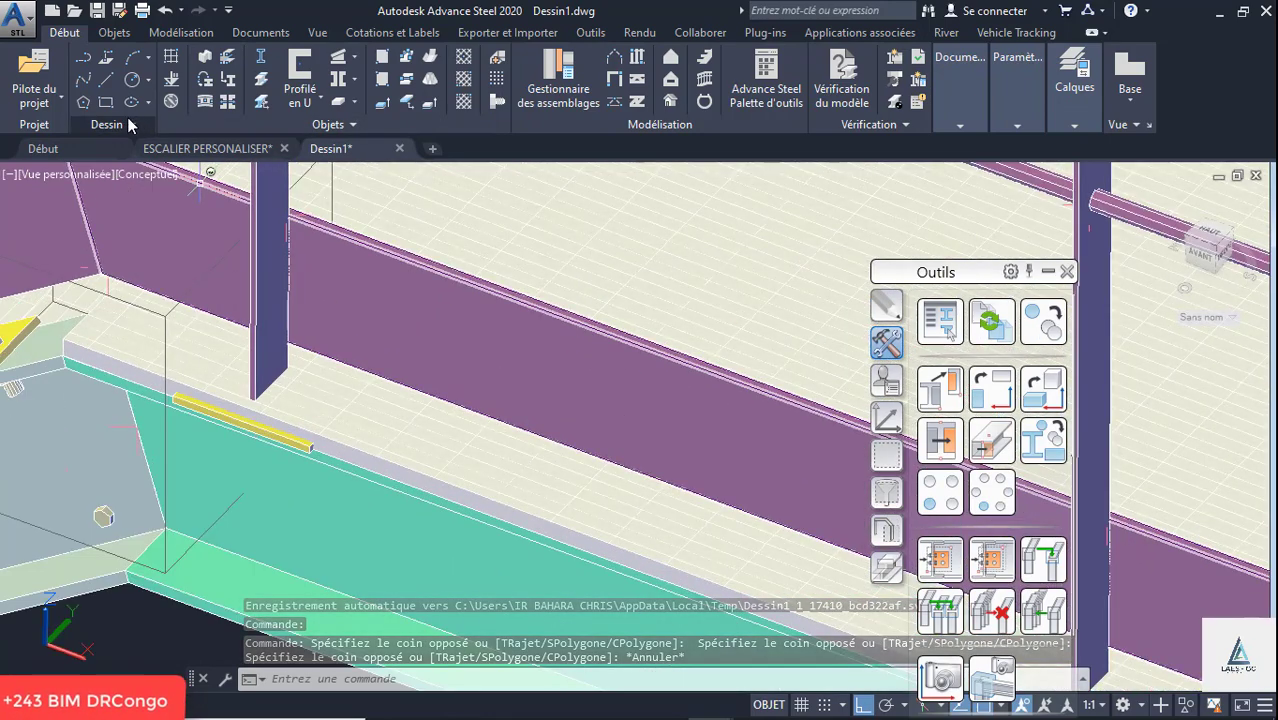
click(140, 175)
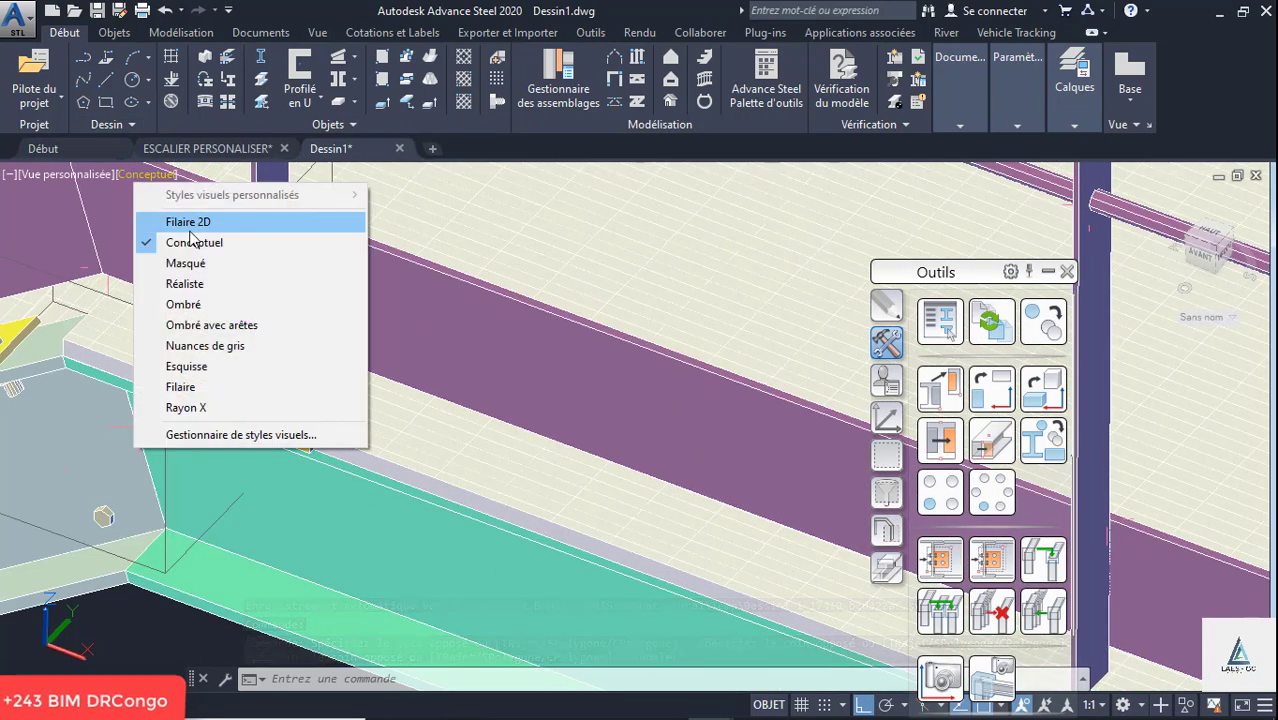
click(185, 222)
scroll(150, 388, up, 4)
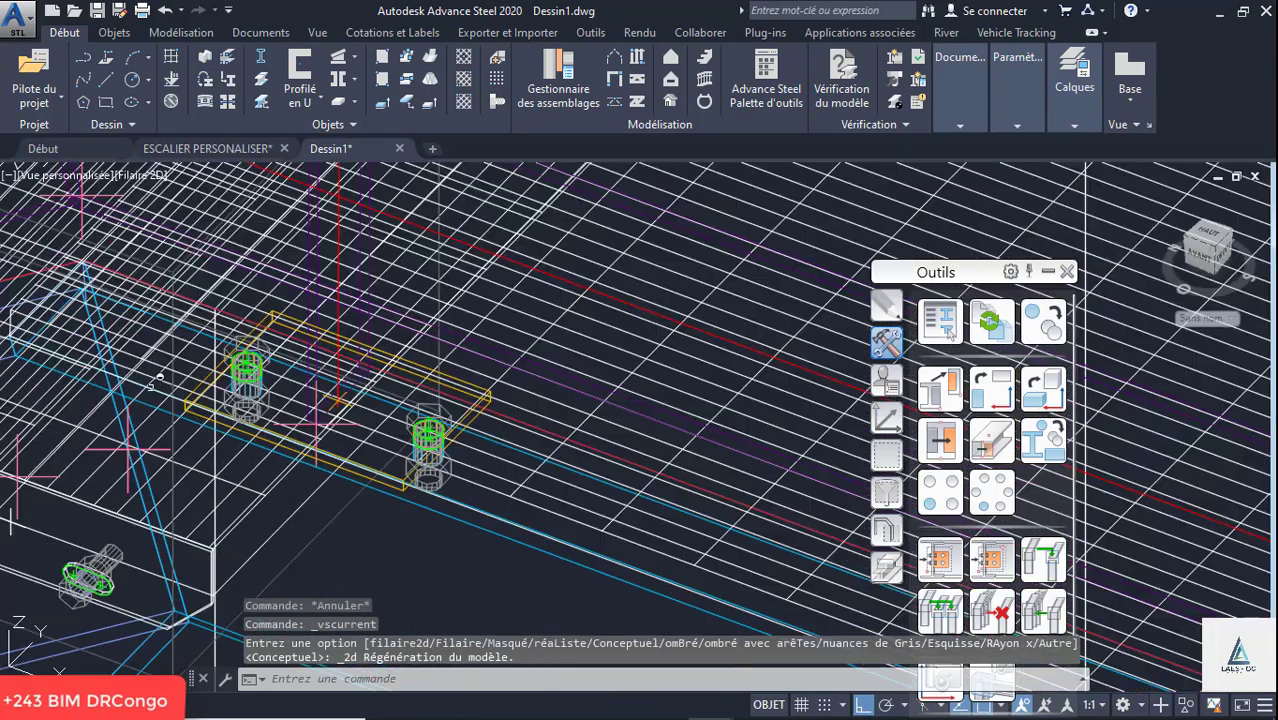
- Cut the landing grating around the first post's base plate with a two-point rectangular UCS cutout of about 150 by 101 mm
click(889, 568)
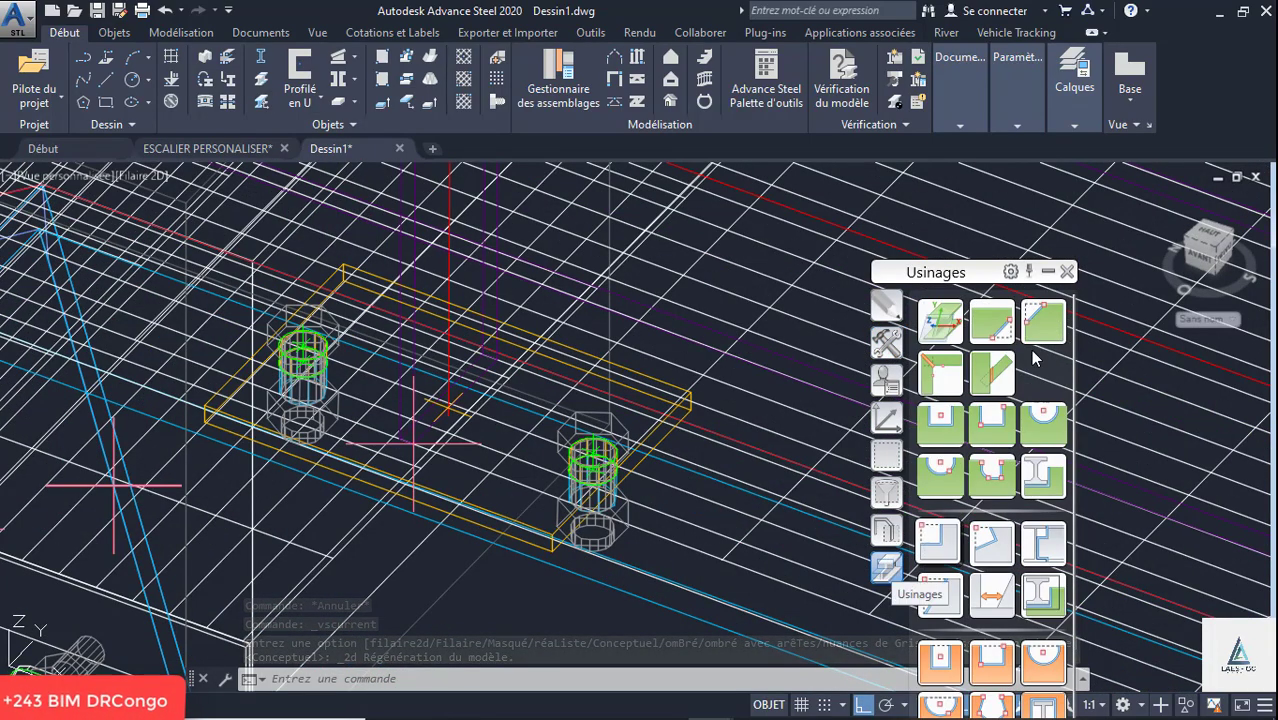
click(994, 418)
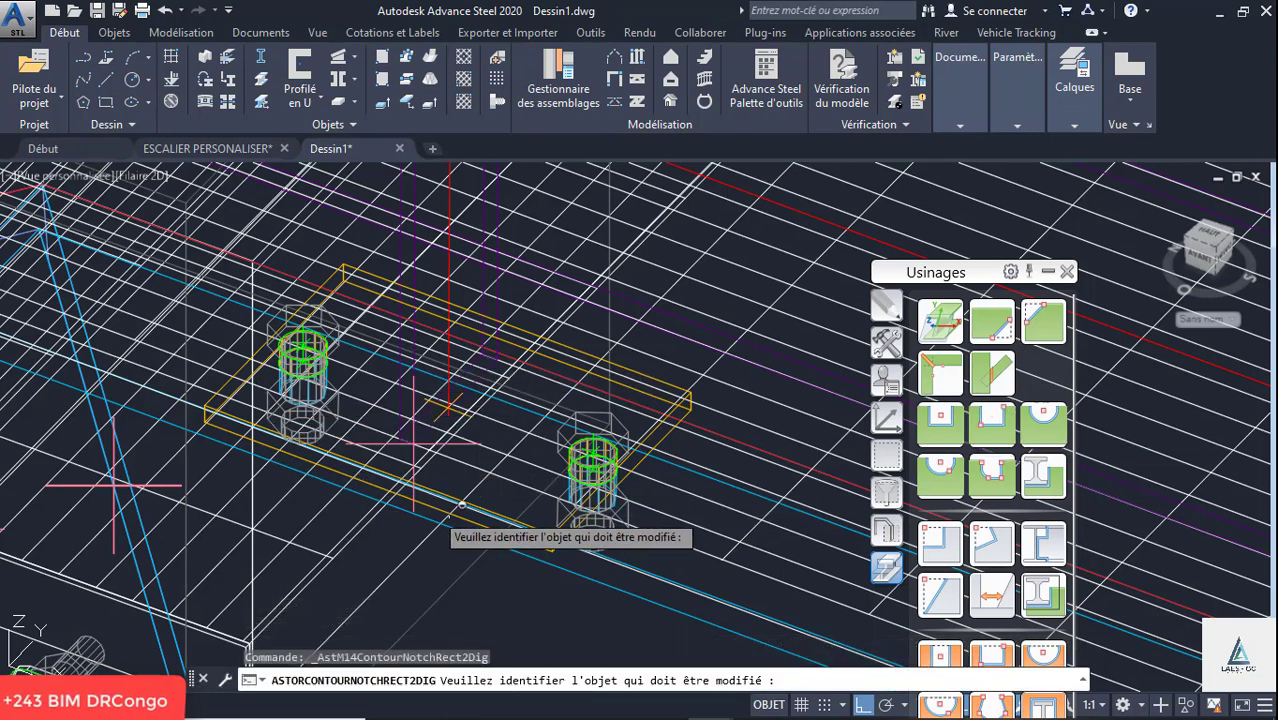
click(680, 578)
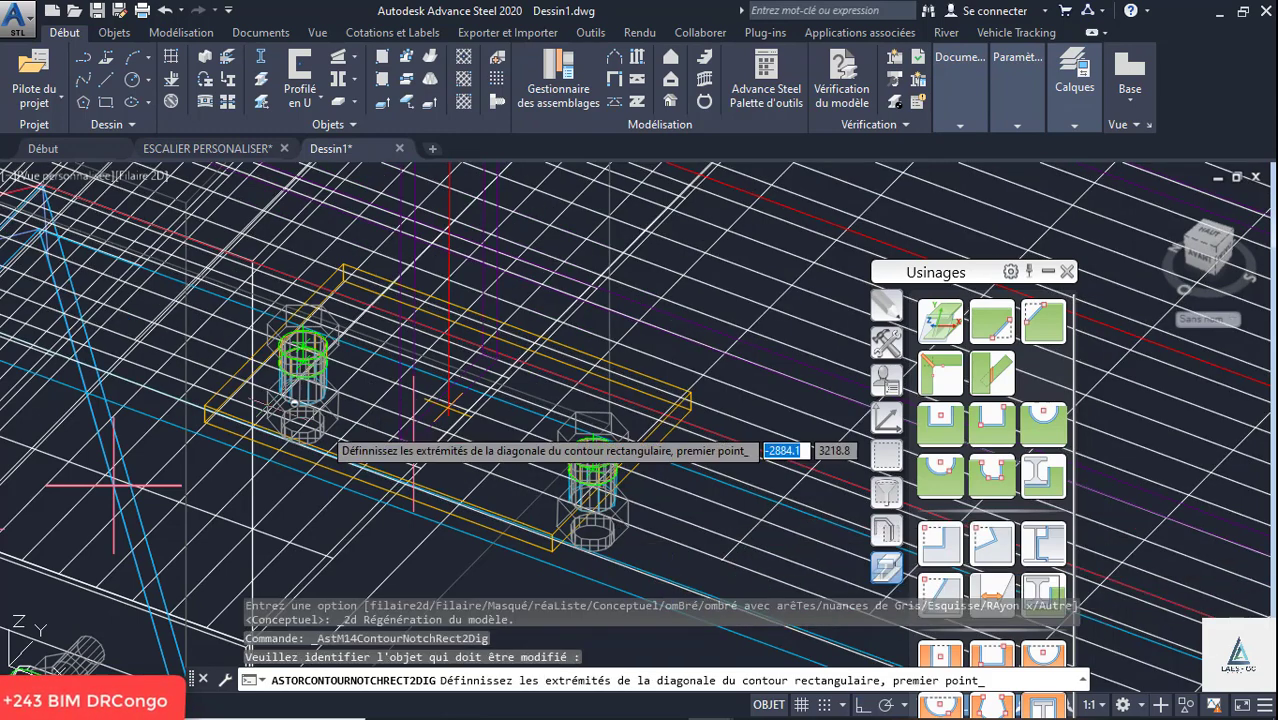
click(204, 405)
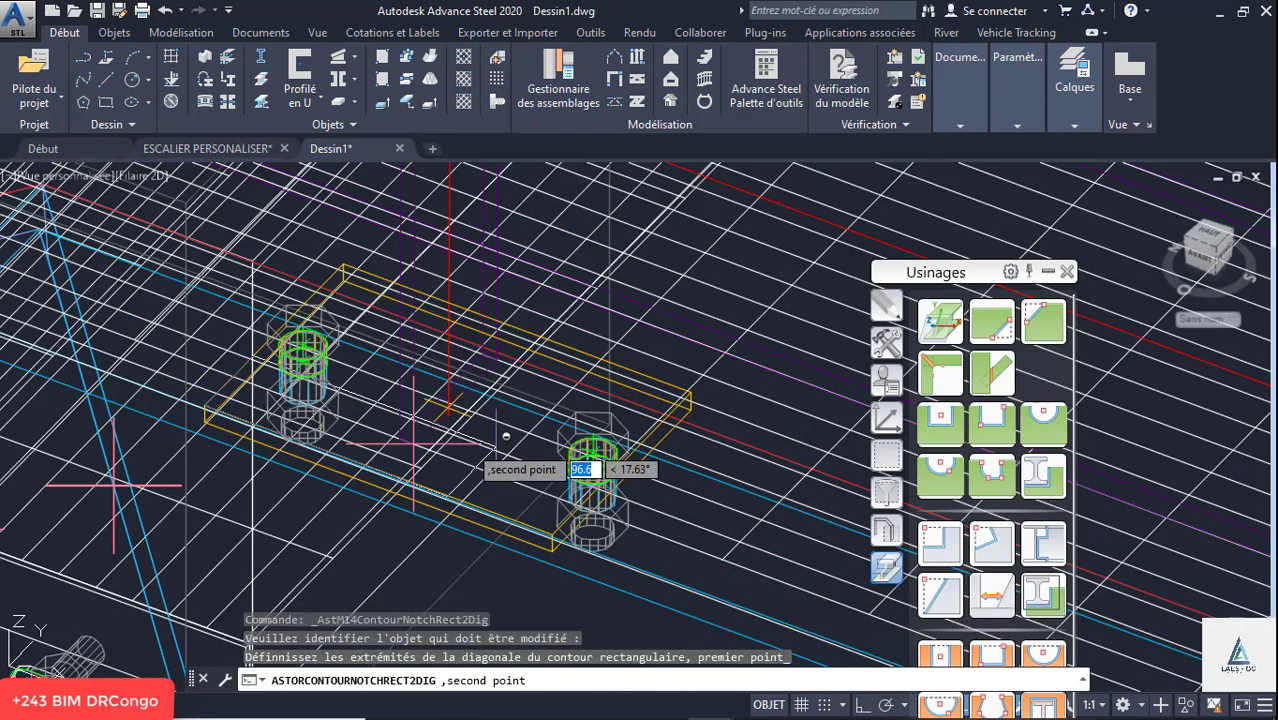
click(692, 392)
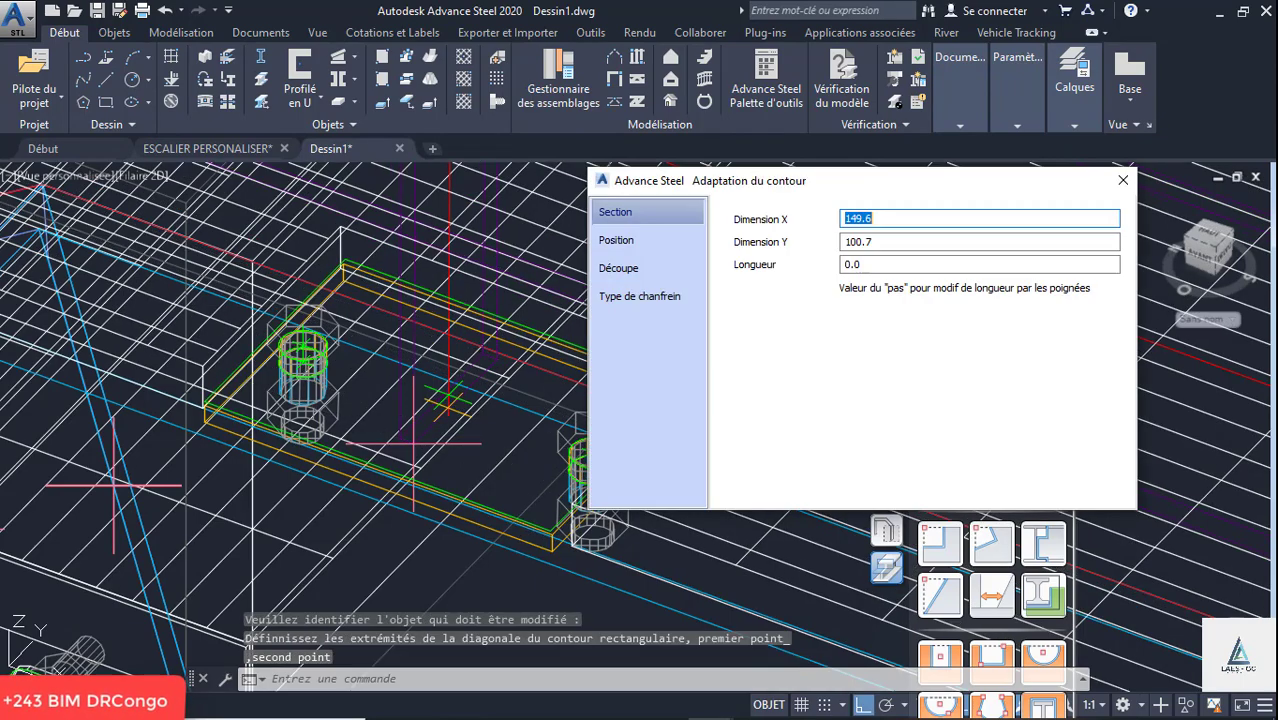
click(619, 270)
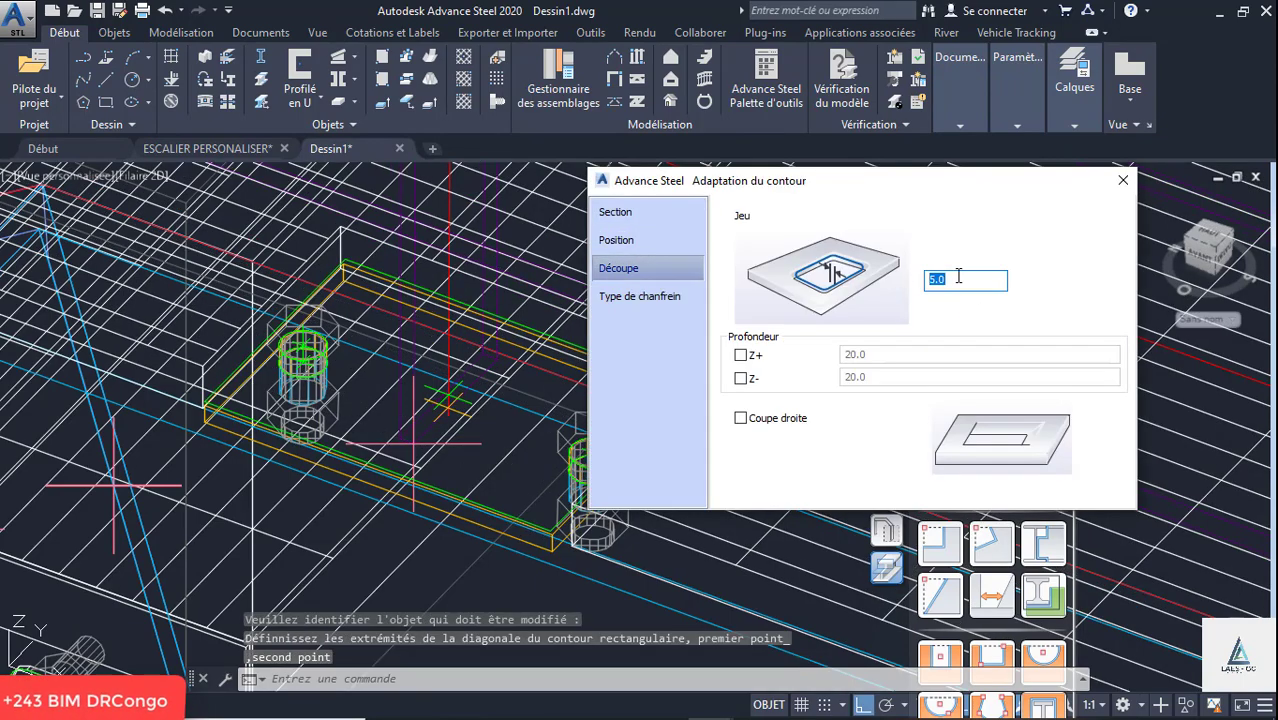
click(1124, 181)
scroll(143, 357, down, 7)
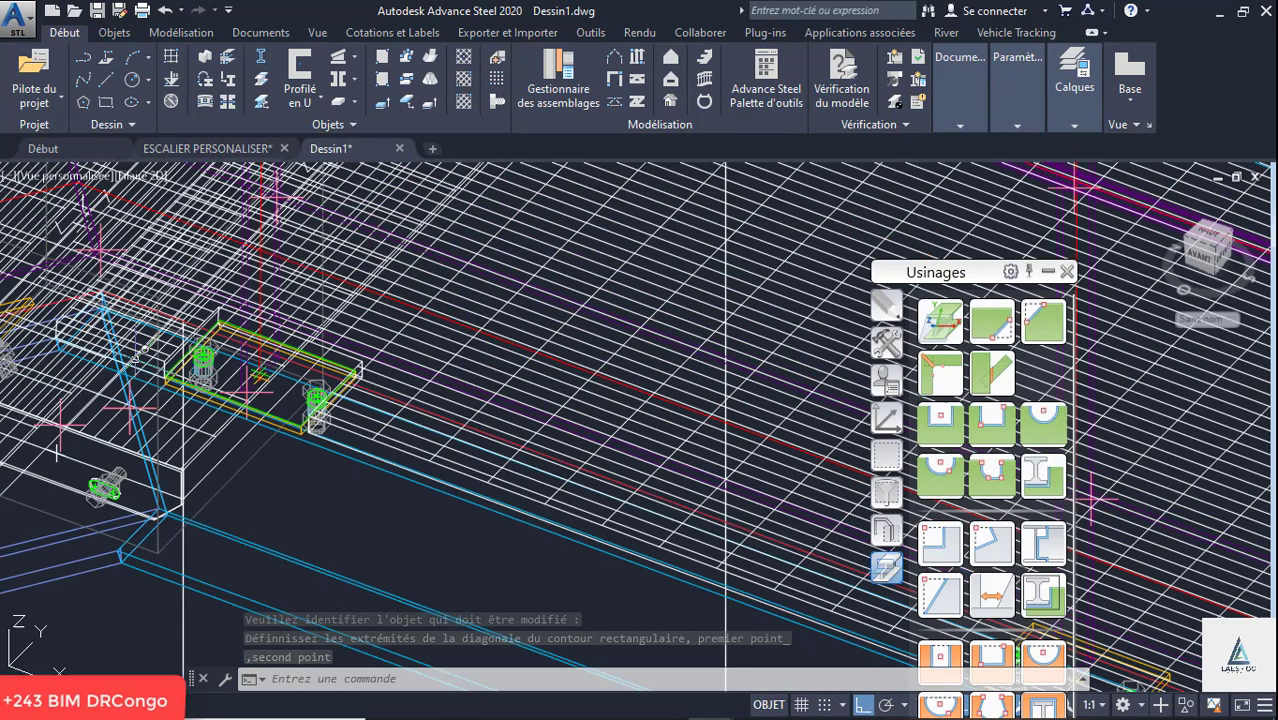
scroll(510, 495, up, 5)
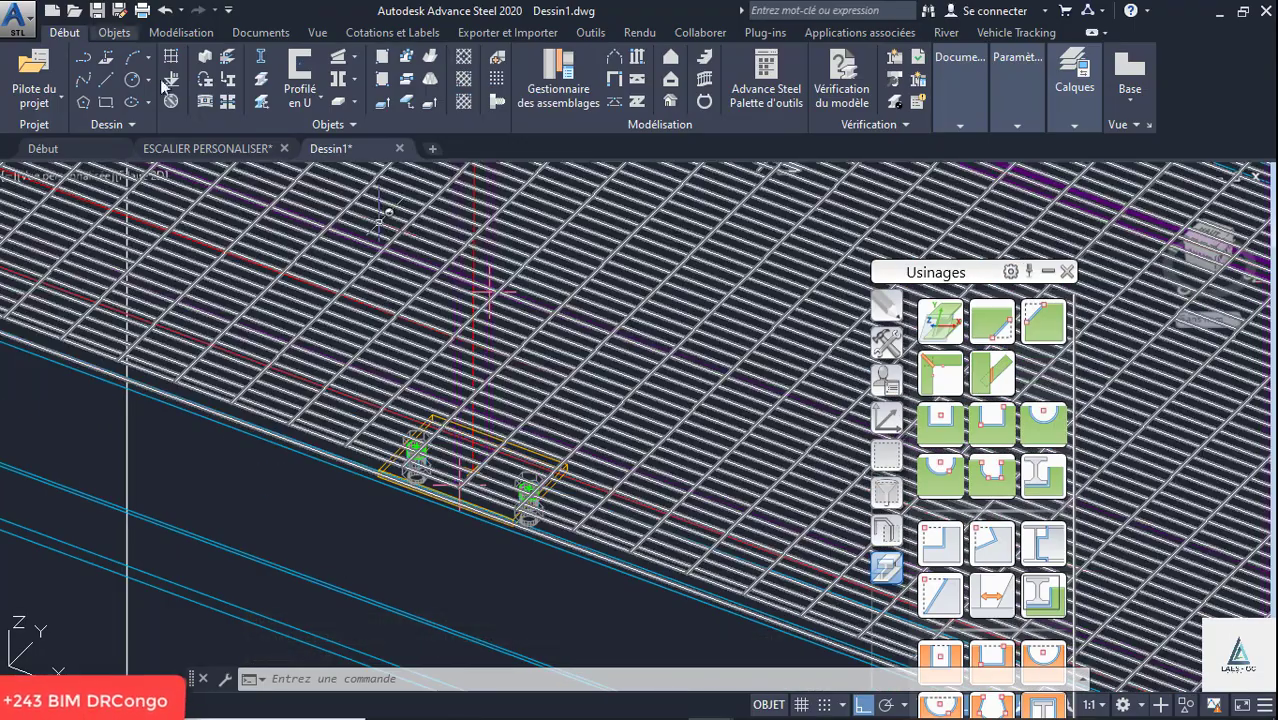
click(1003, 428)
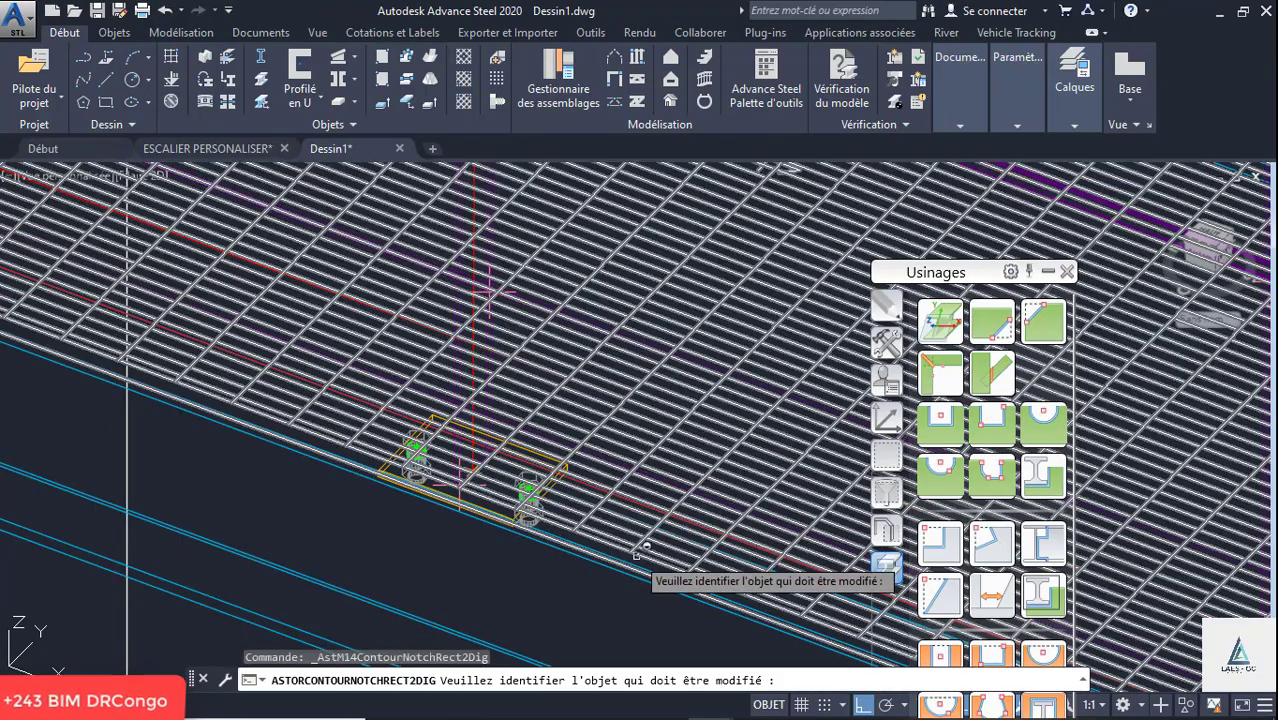
click(638, 564)
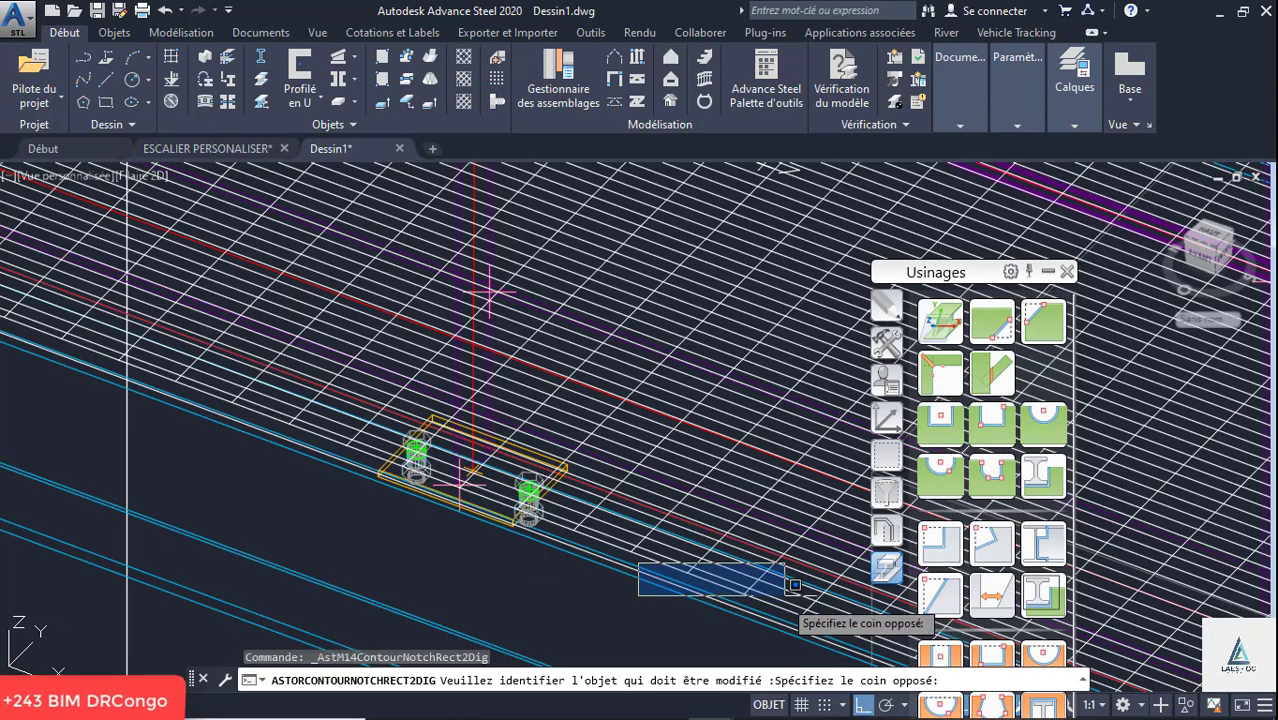
click(679, 578)
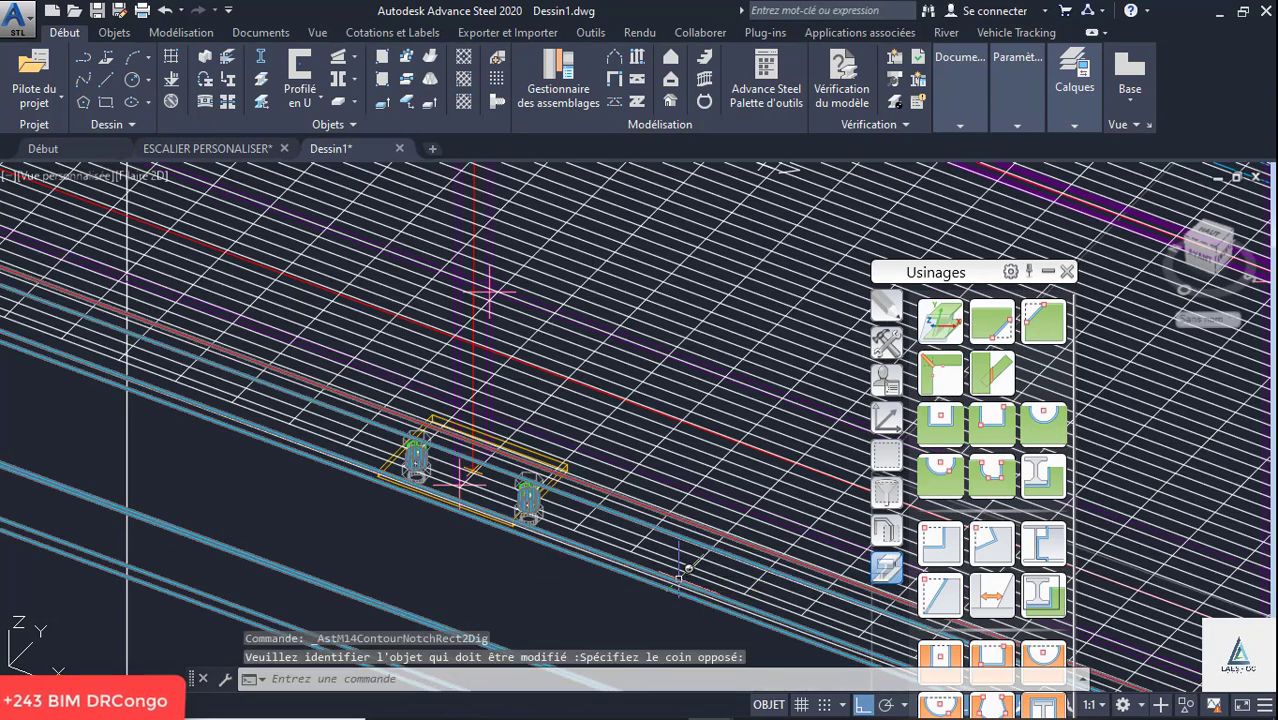
- Cut the landing grating around the next post's base plate with a two-point rectangular cutout of about 150 by 101 mm
click(935, 470)
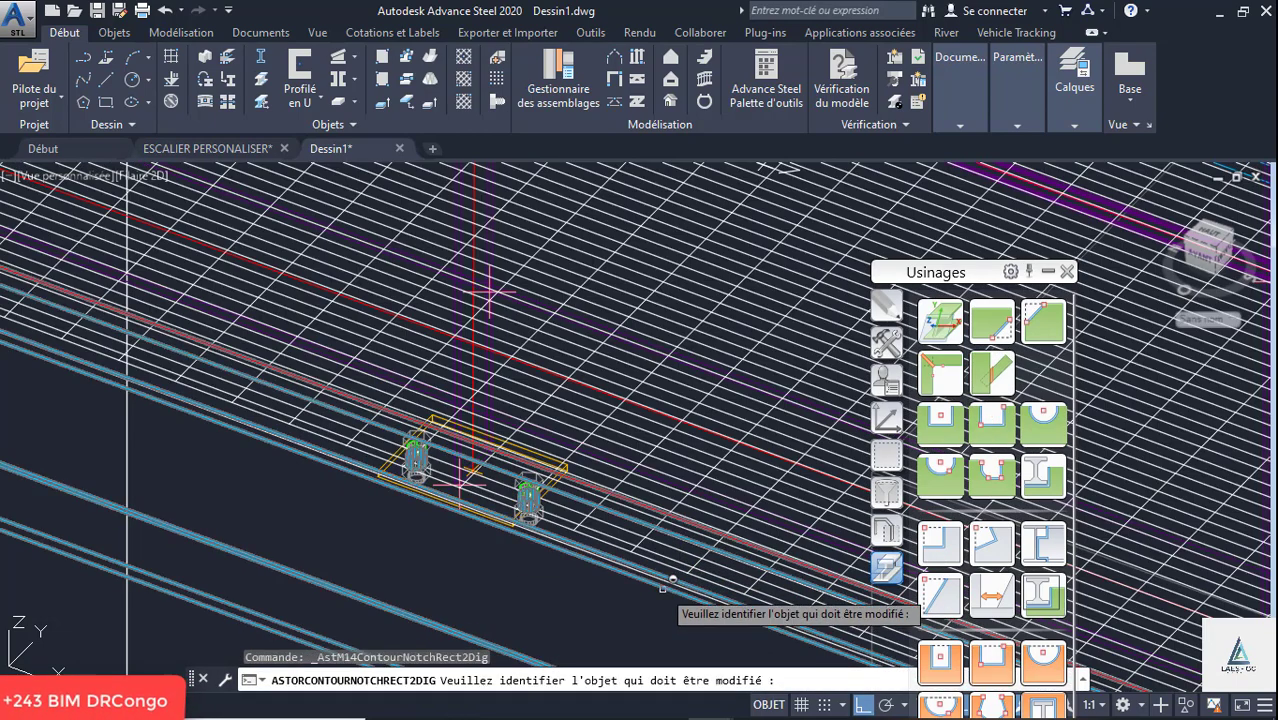
click(415, 505)
scroll(377, 441, up, 4)
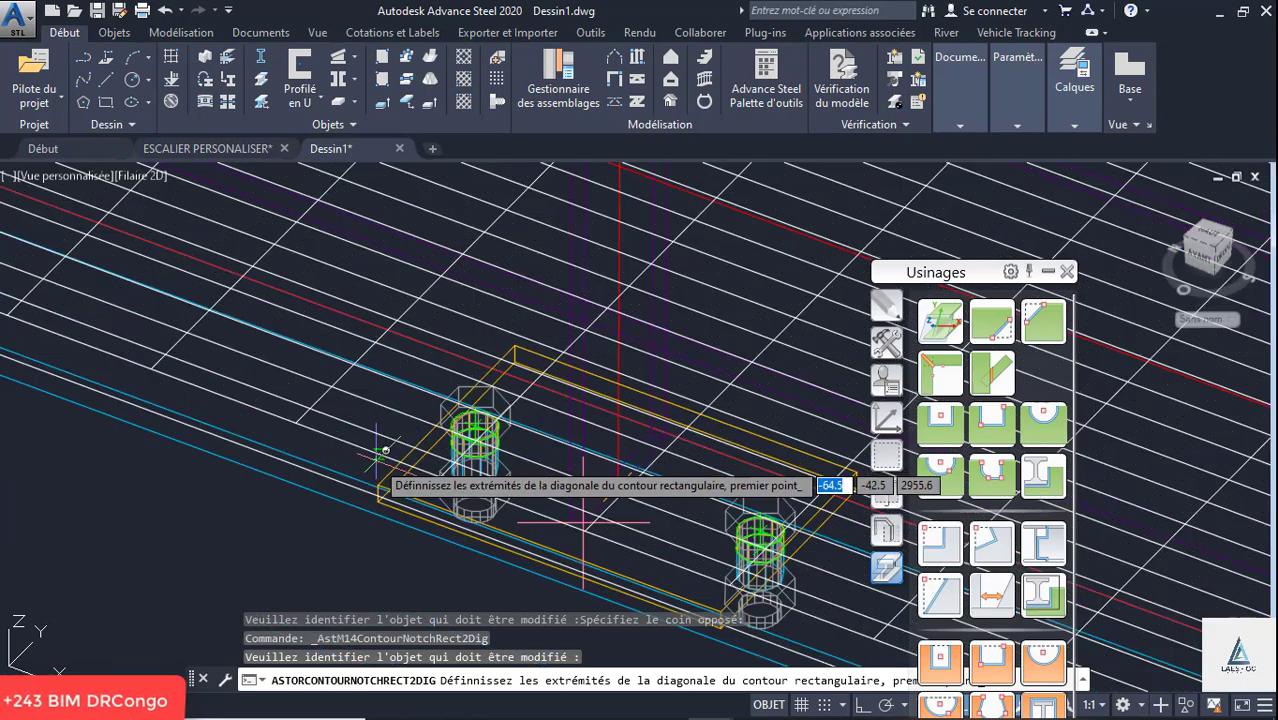
click(380, 477)
scroll(308, 498, down, 4)
scroll(537, 468, up, 3)
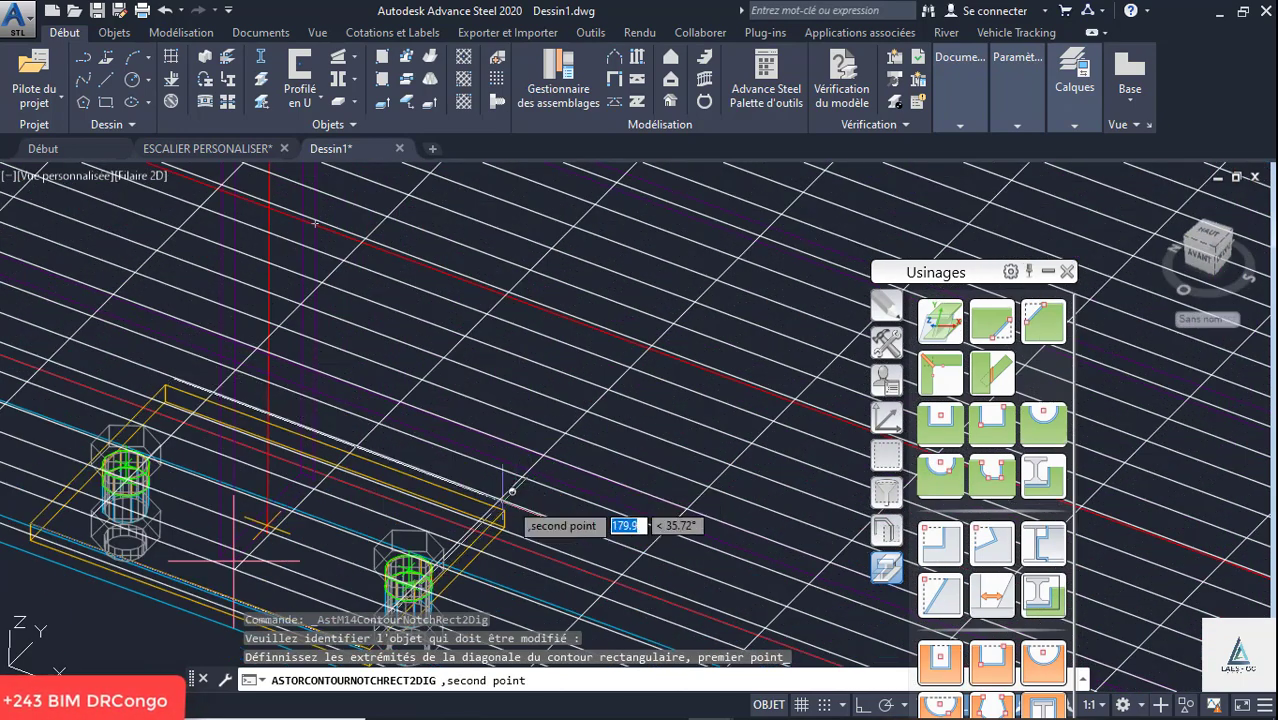
click(505, 510)
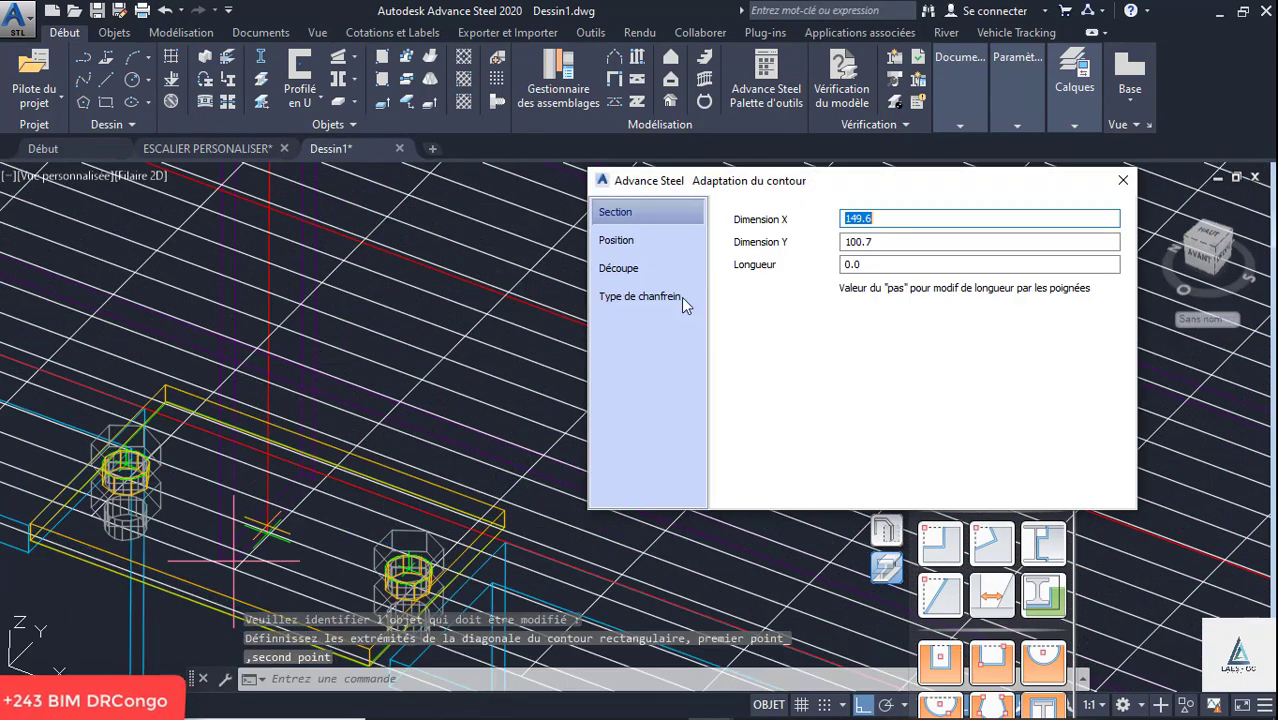
click(619, 268)
click(1121, 182)
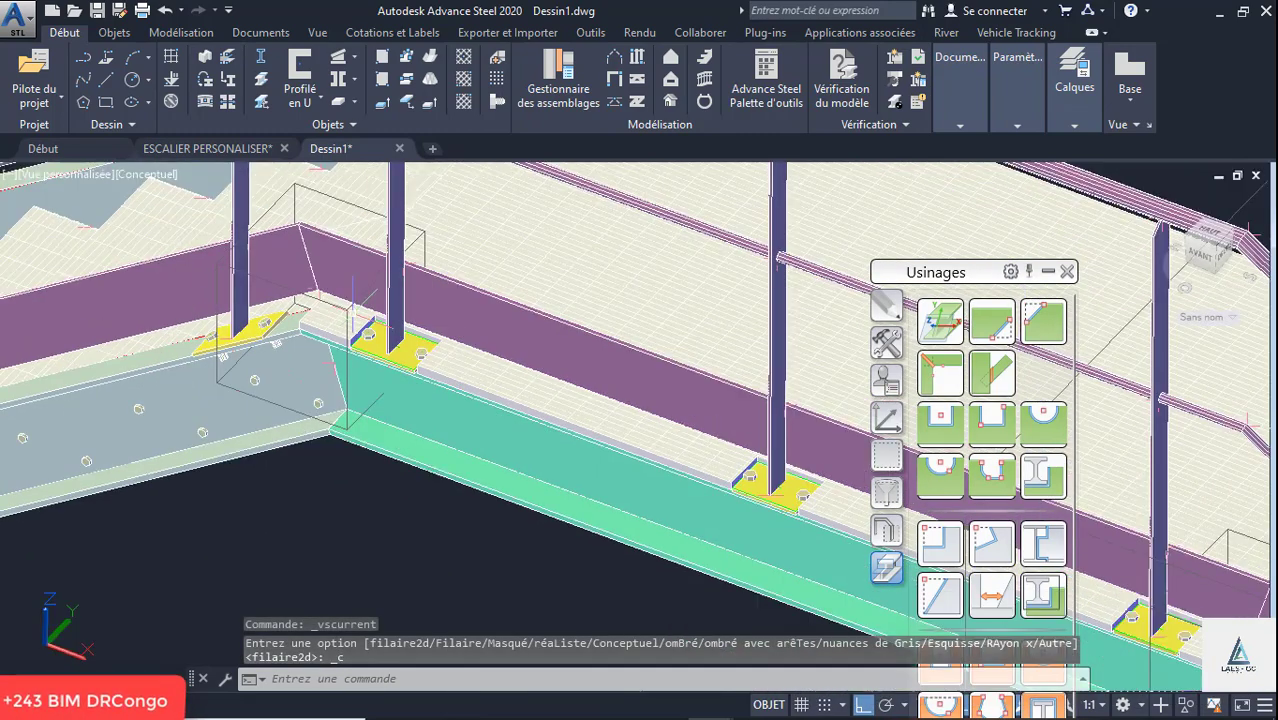
scroll(366, 310, down, 4)
scroll(430, 348, up, 8)
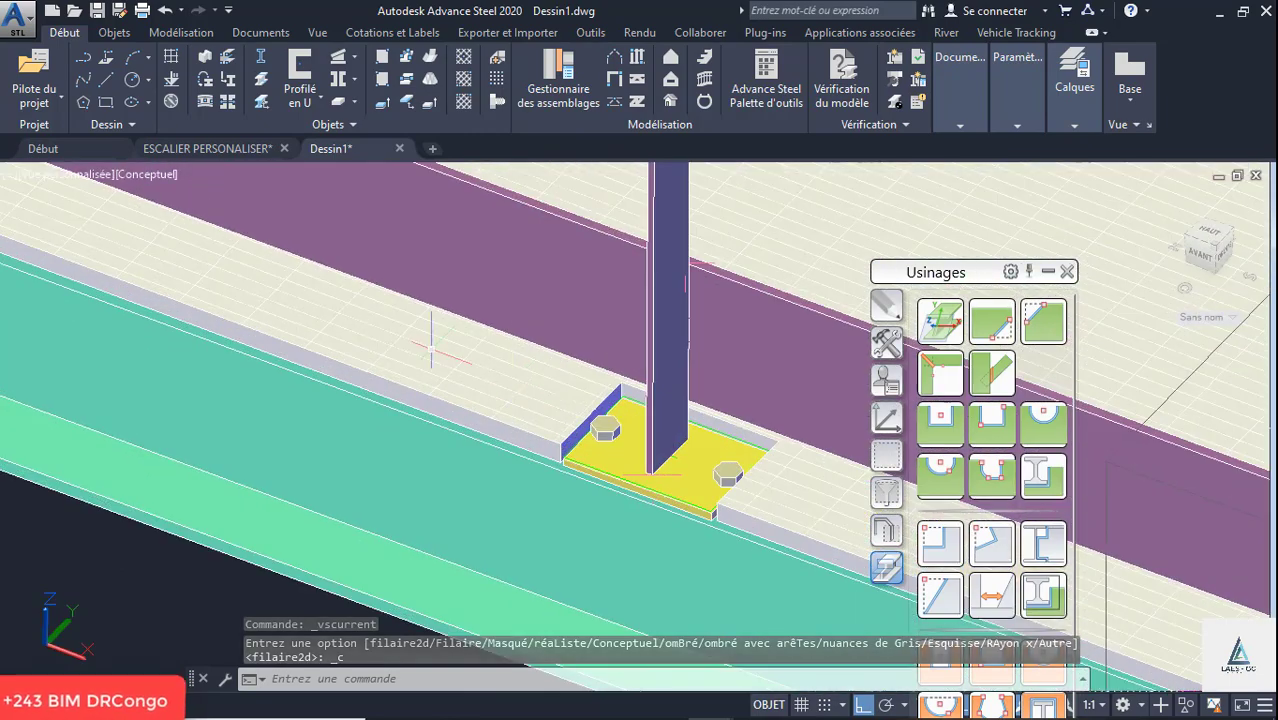
scroll(431, 348, down, 8)
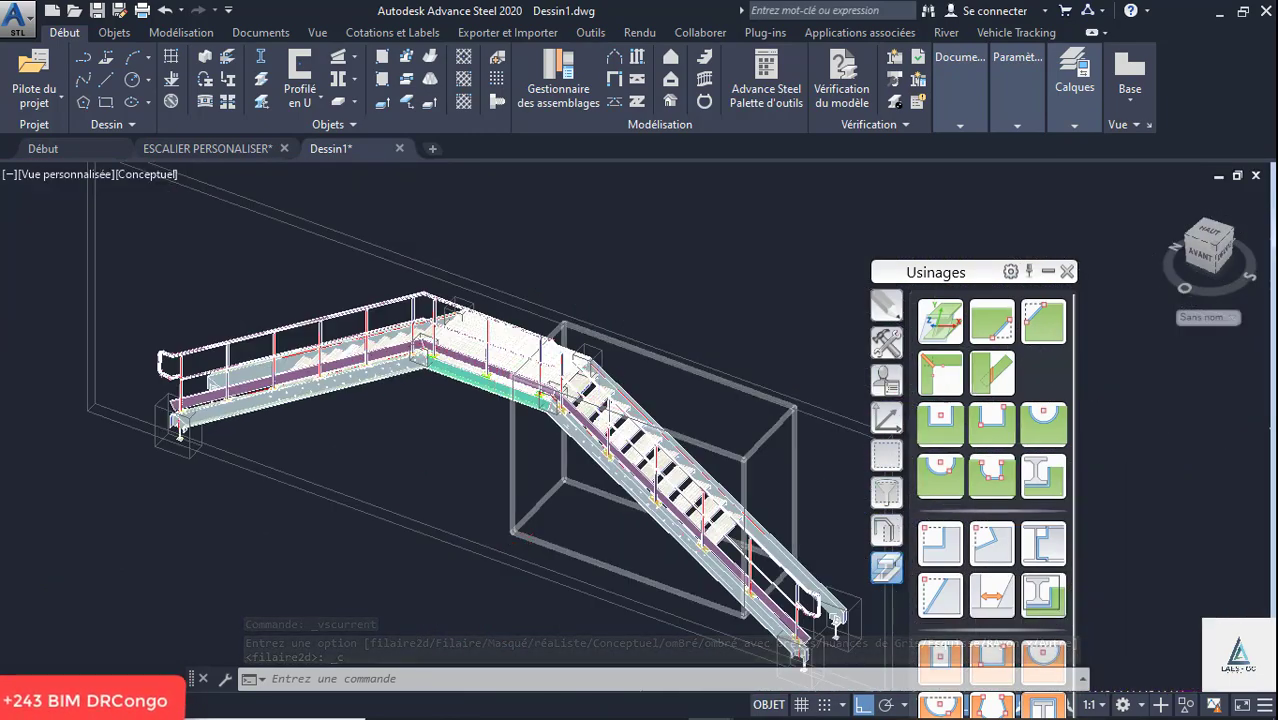
scroll(431, 348, up, 2)
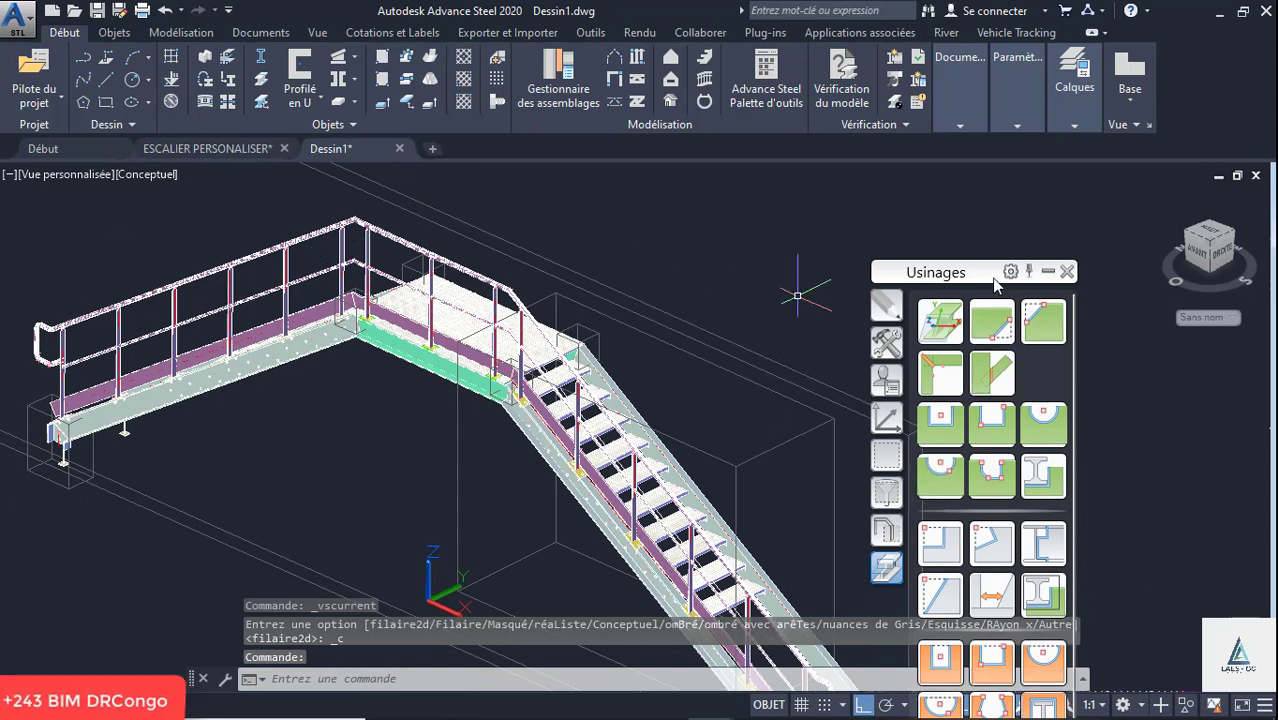
click(1047, 272)
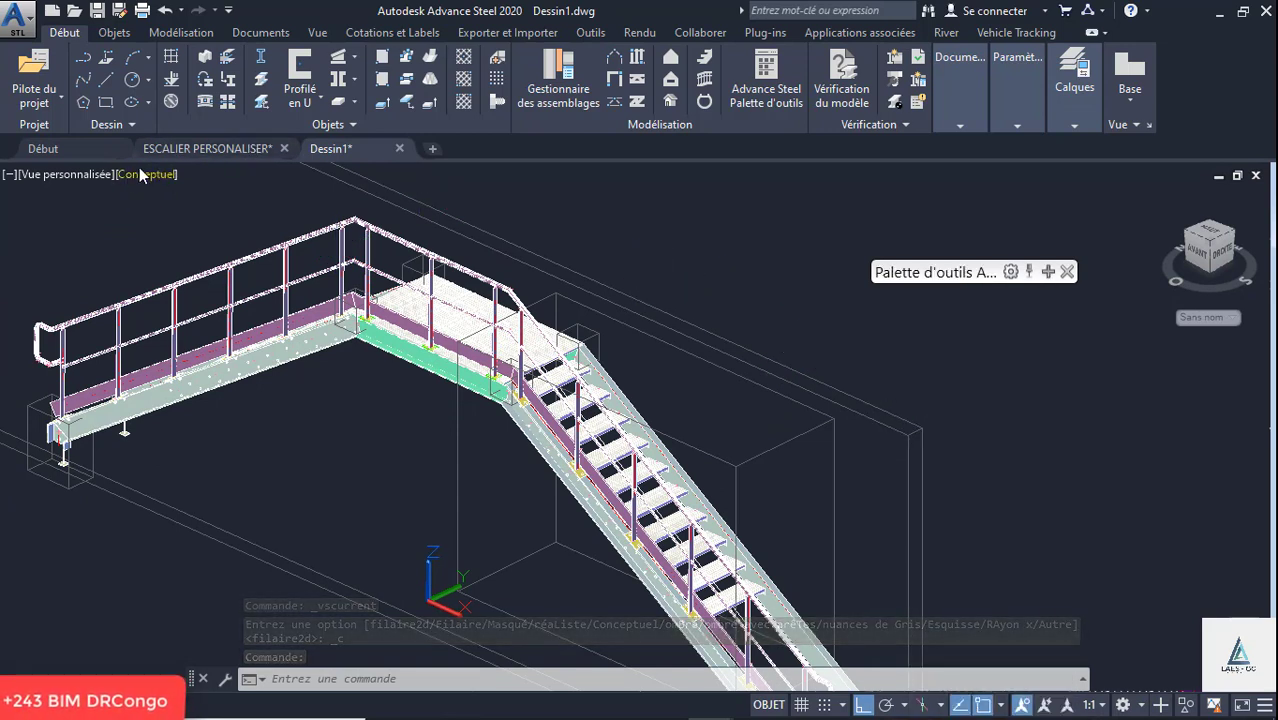
click(1047, 272)
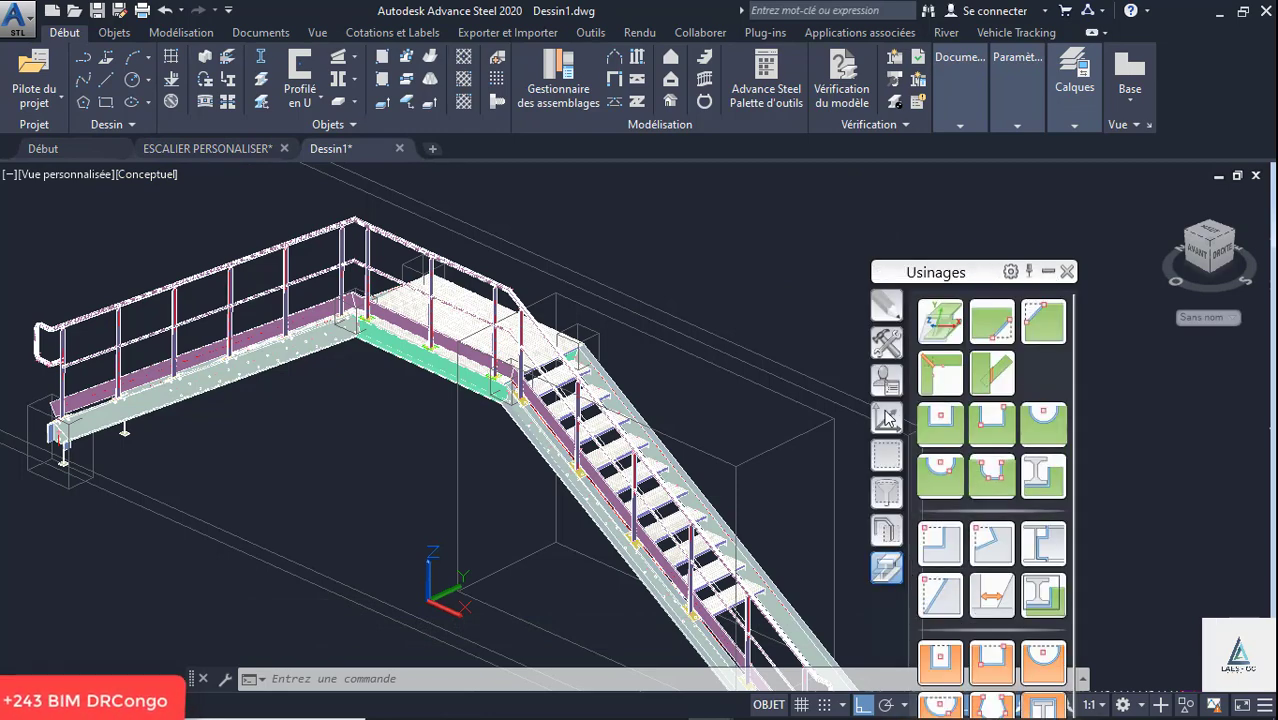
- Start a template copy of the outer railing connection and select the three inner support beams for it
click(889, 392)
click(886, 342)
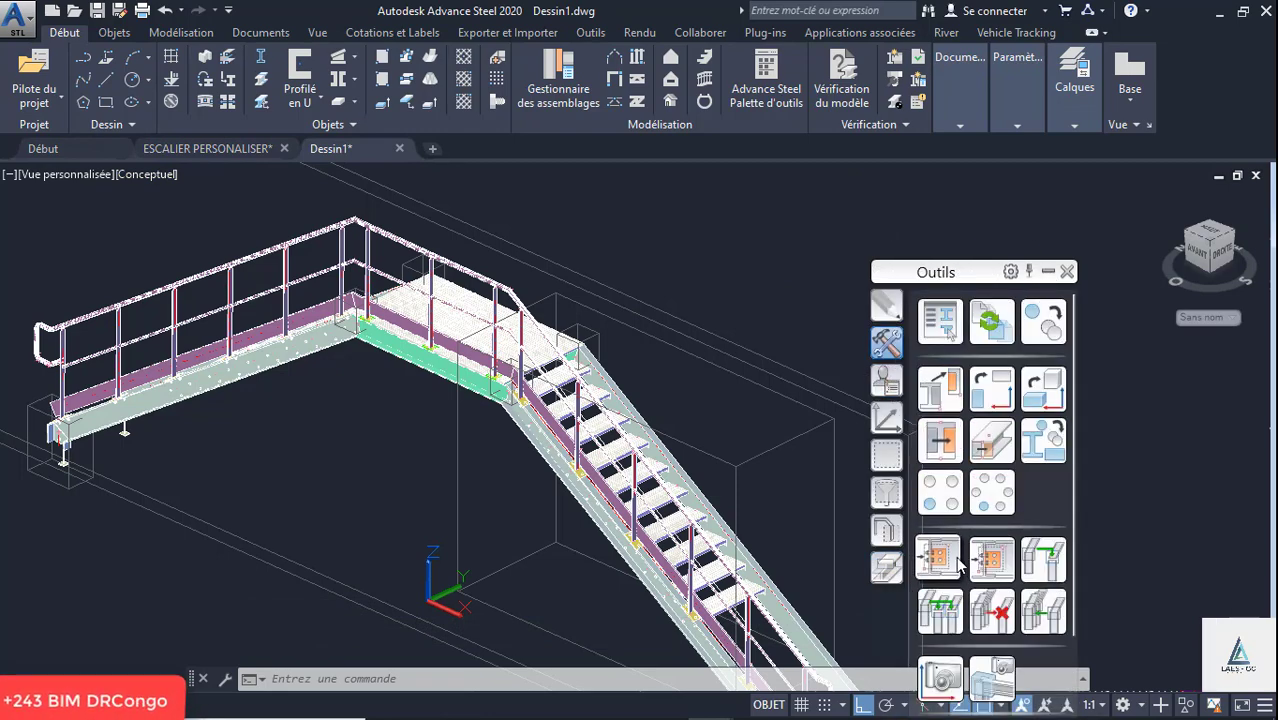
click(950, 330)
click(503, 252)
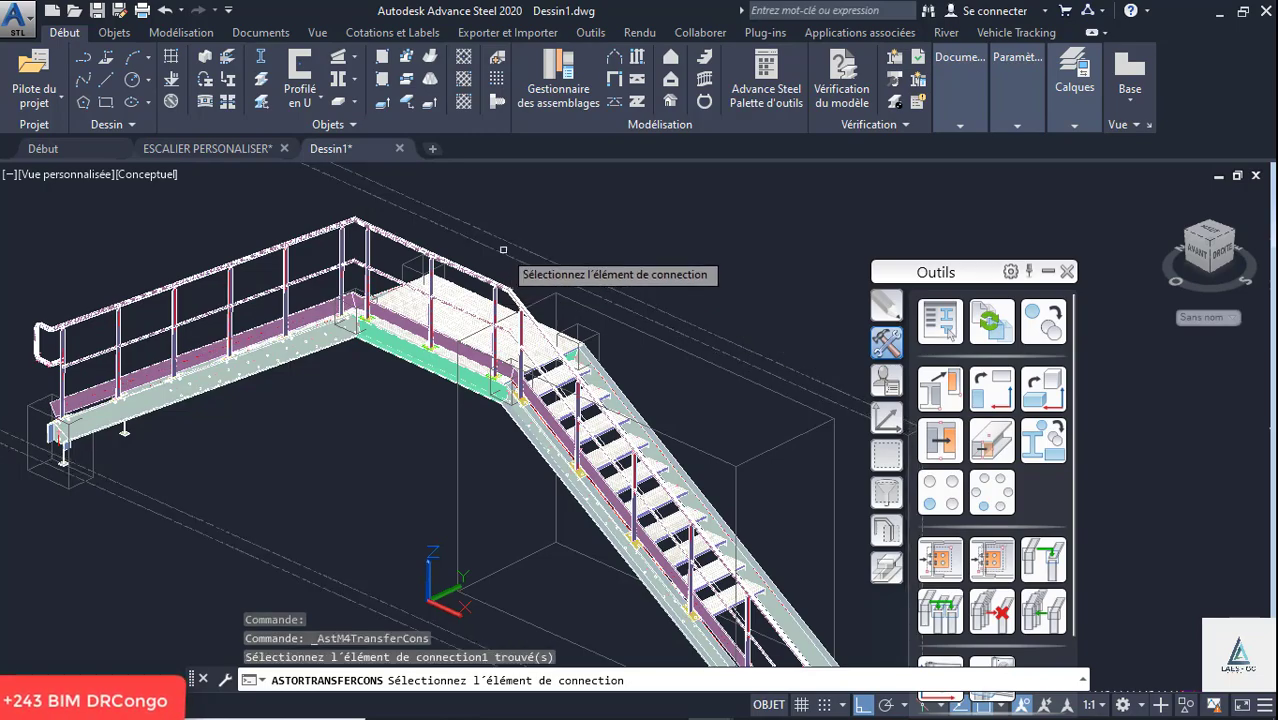
scroll(390, 298, down, 5)
scroll(385, 300, down, 2)
key(Return)
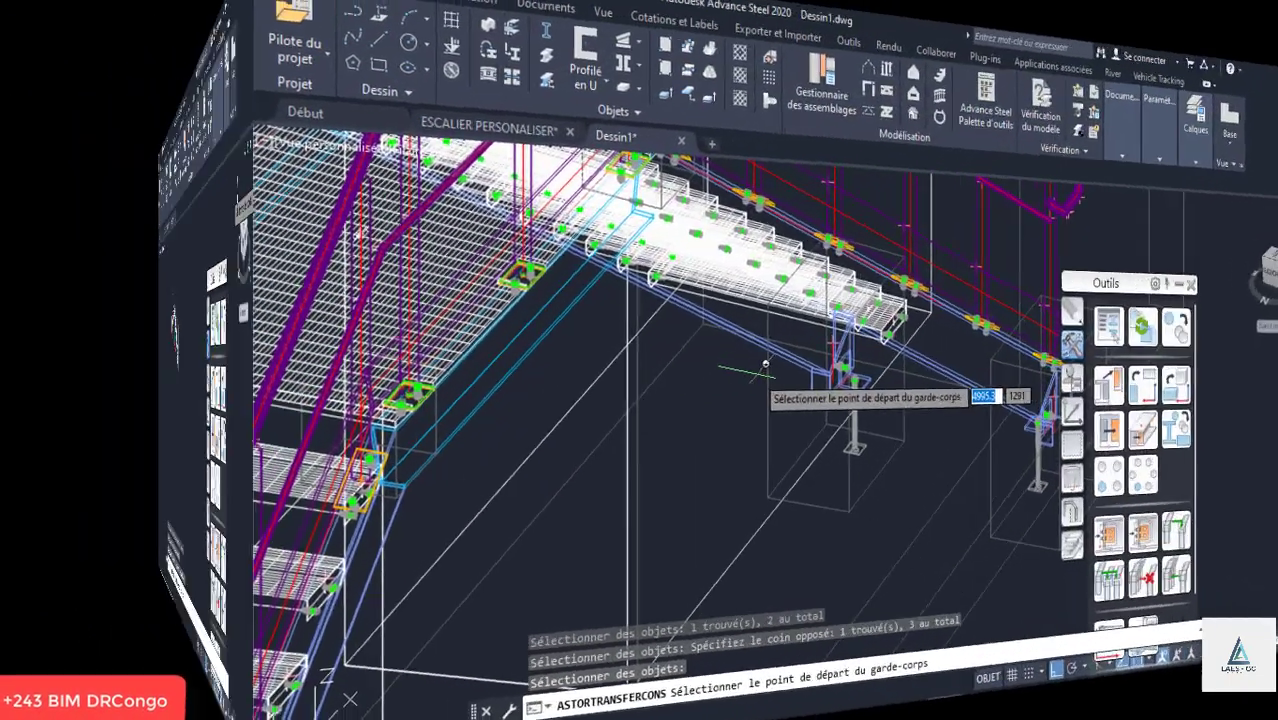
- Set the copied railing's start point at the foot of the inner stringer on the far flight
scroll(550, 262, down, 3)
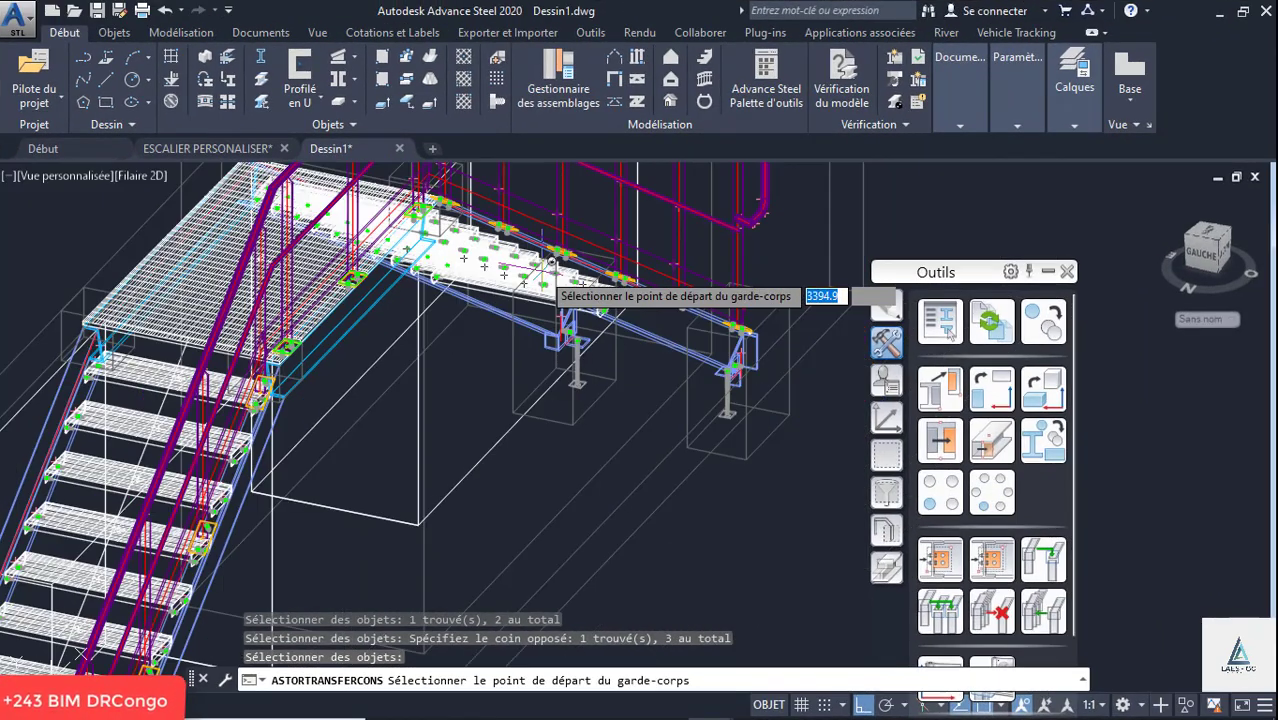
scroll(465, 400, down, 5)
scroll(379, 451, up, 8)
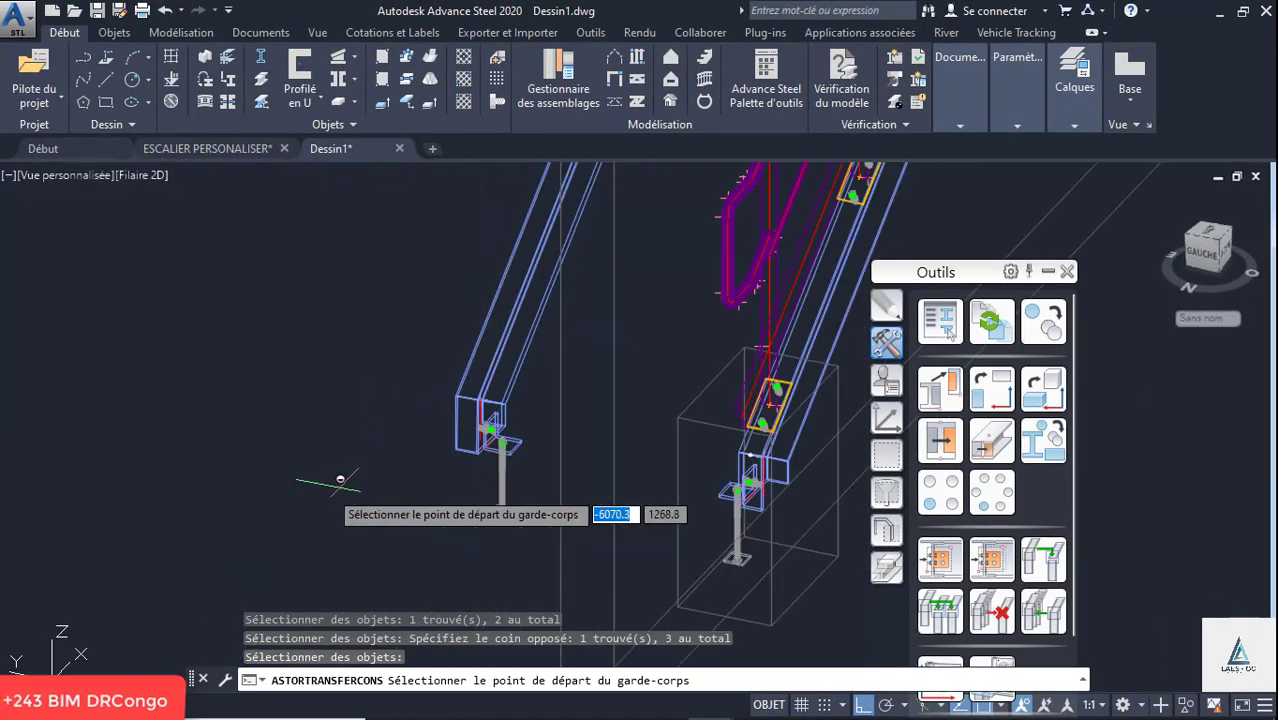
scroll(445, 415, up, 6)
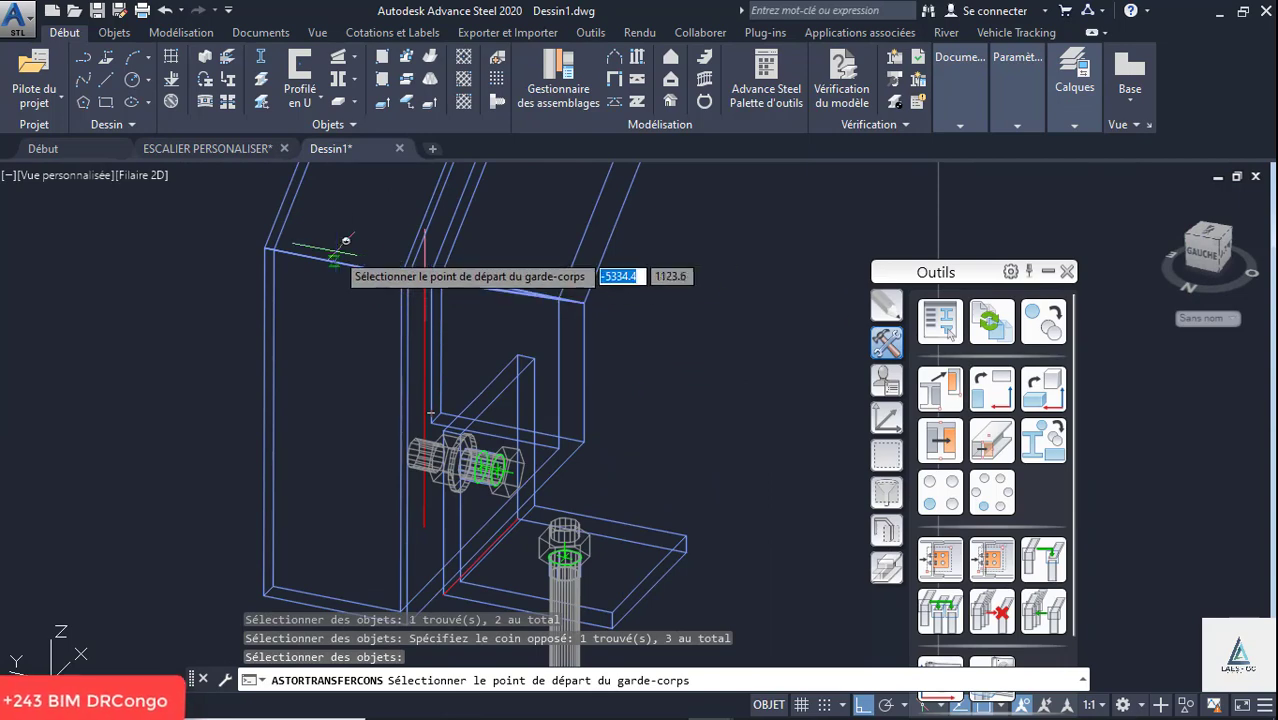
click(345, 243)
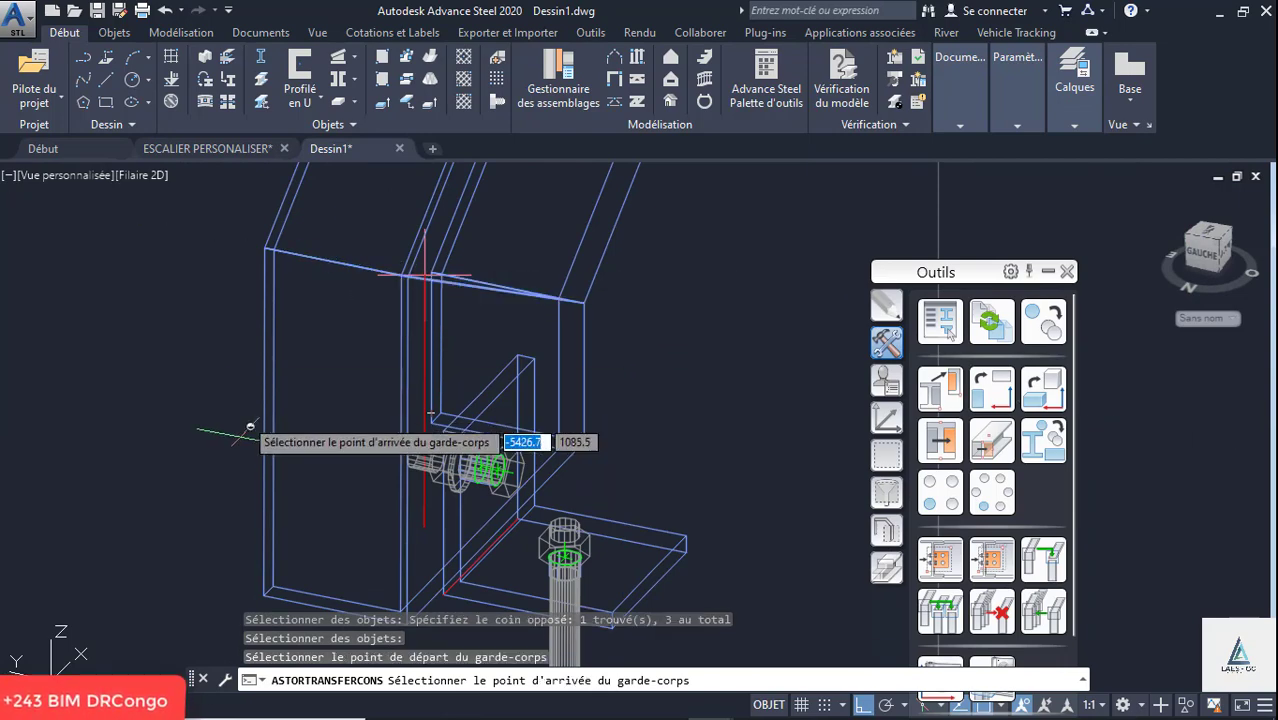
- Set the railing's end point at the midpoint of the other flight's inner stringer foot, decline the nosing point, and end the copy
scroll(250, 427, down, 5)
scroll(399, 325, up, 6)
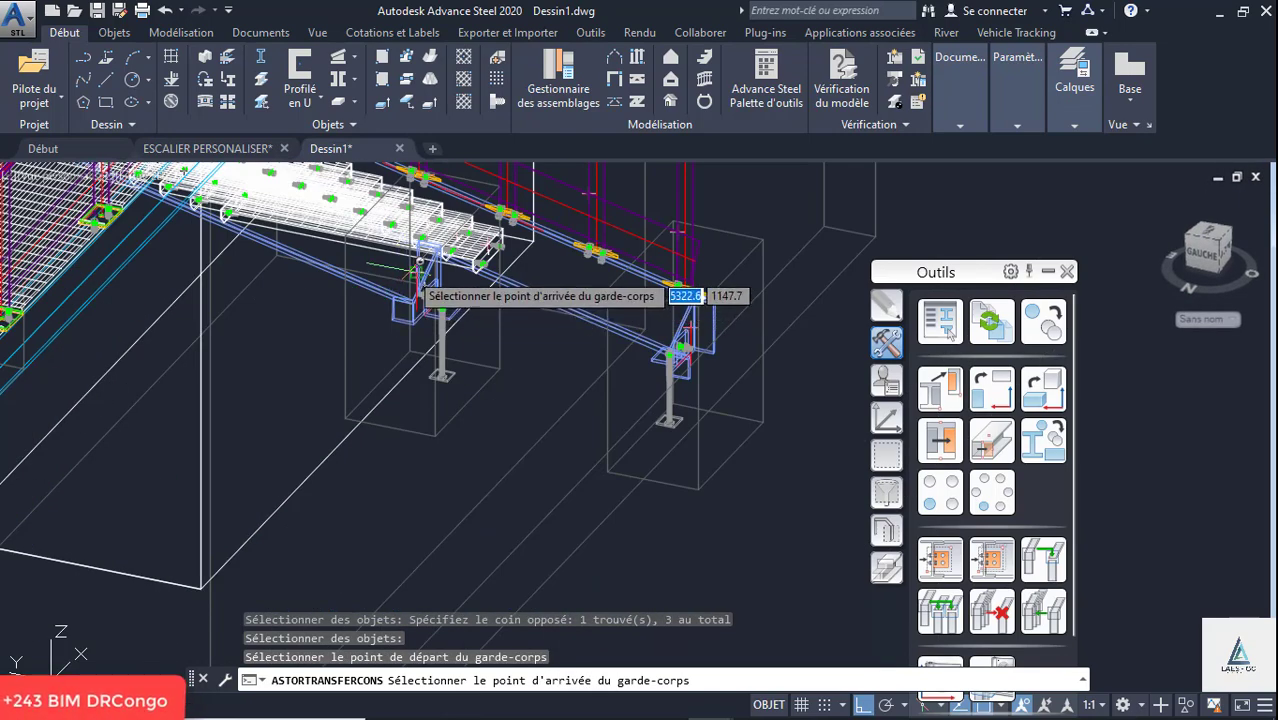
scroll(420, 262, up, 4)
scroll(385, 325, down, 2)
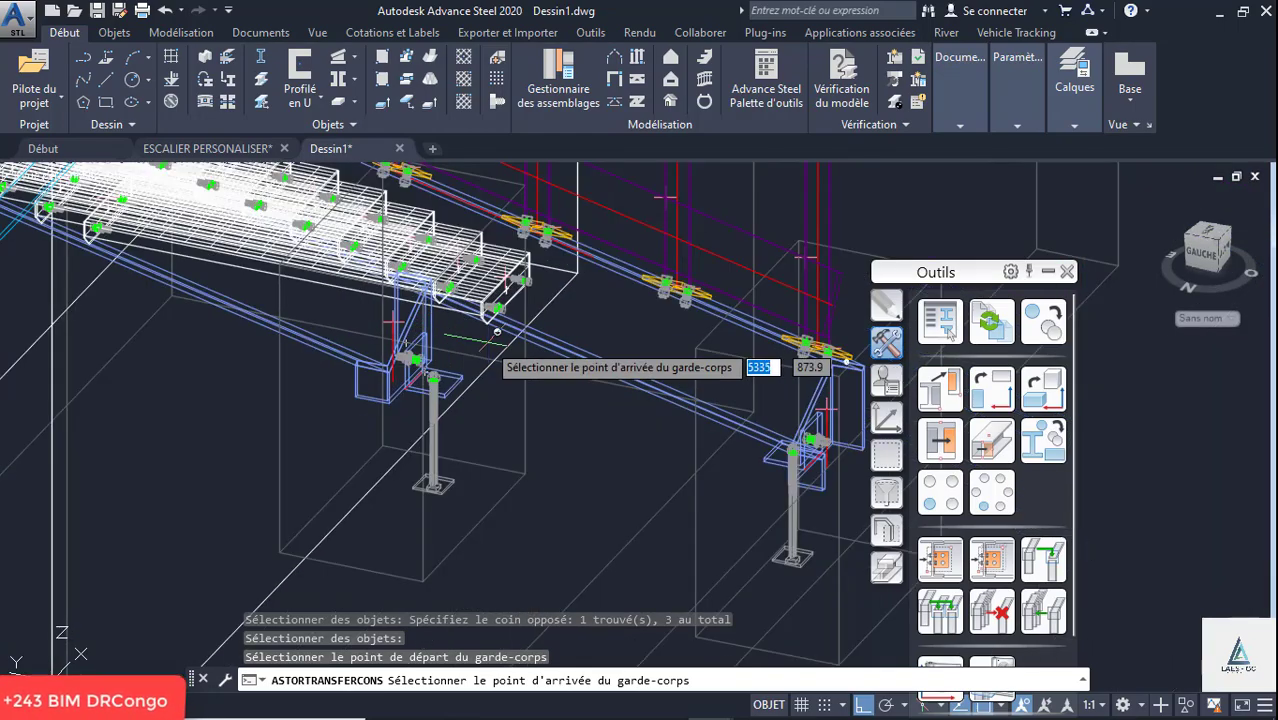
shift+middle_drag(497, 331, 162, 314)
scroll(162, 314, down, 5)
scroll(321, 506, up, 4)
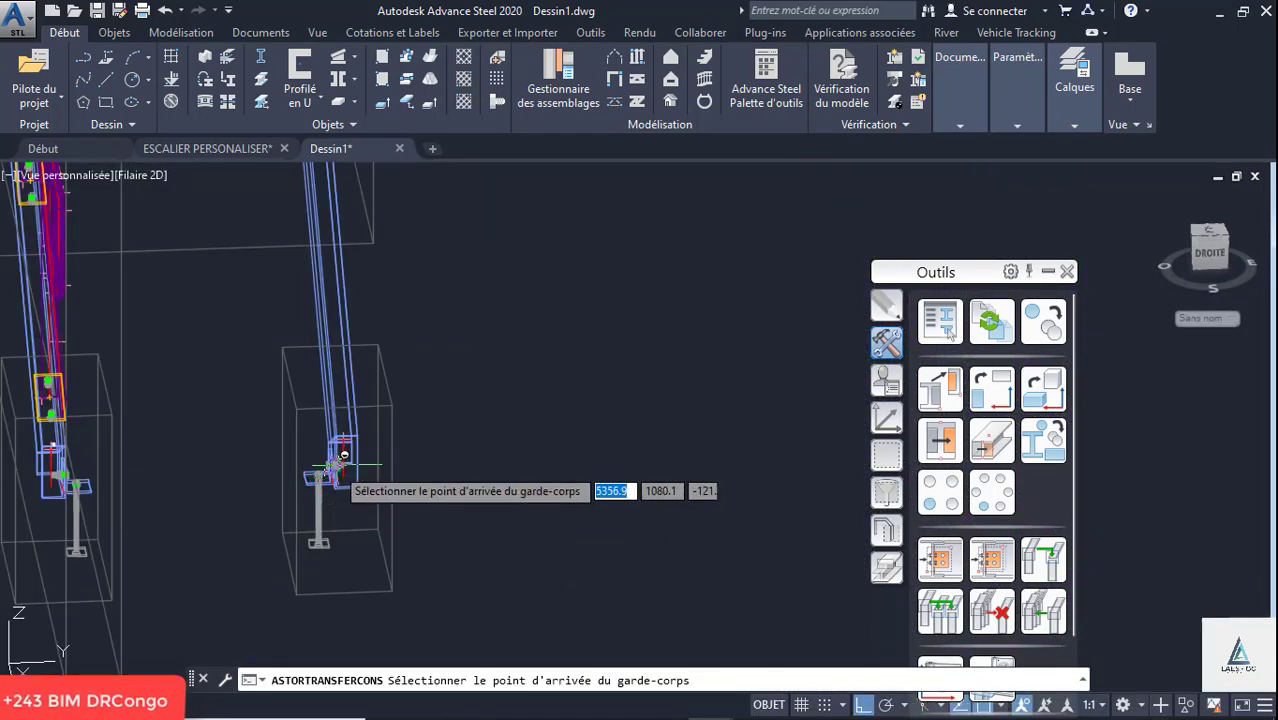
scroll(343, 455, up, 4)
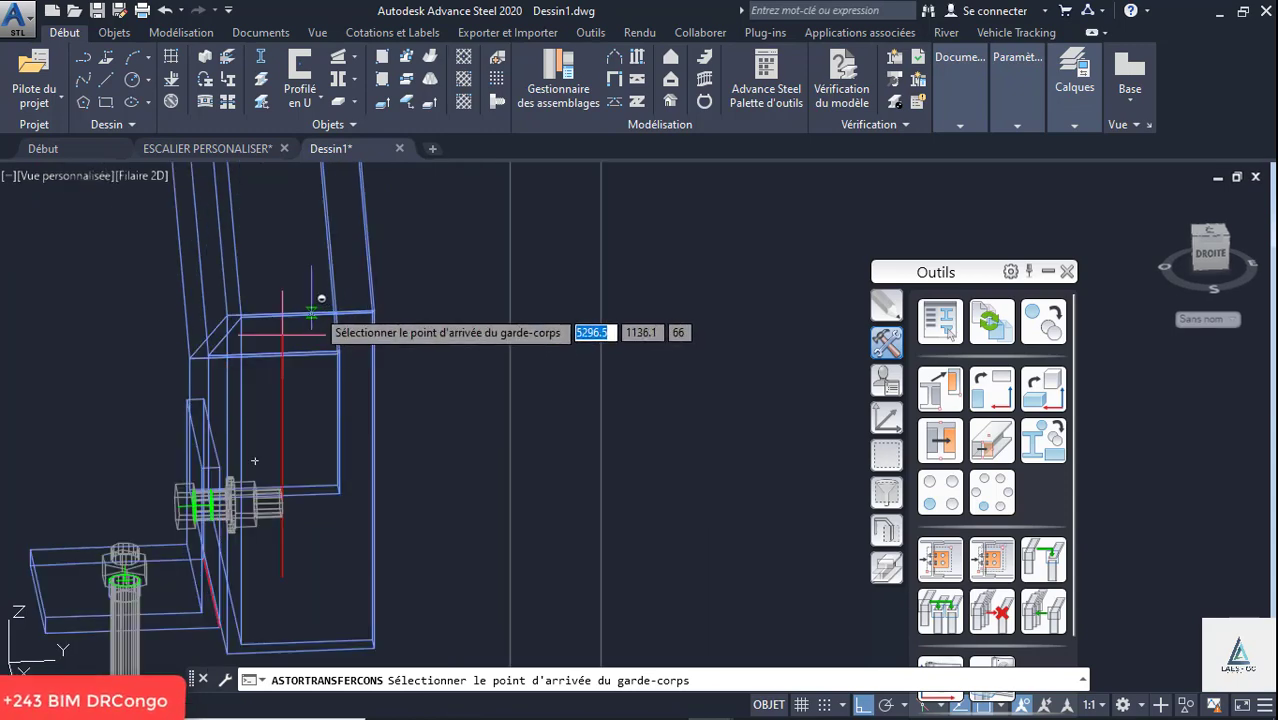
scroll(312, 314, up, 2)
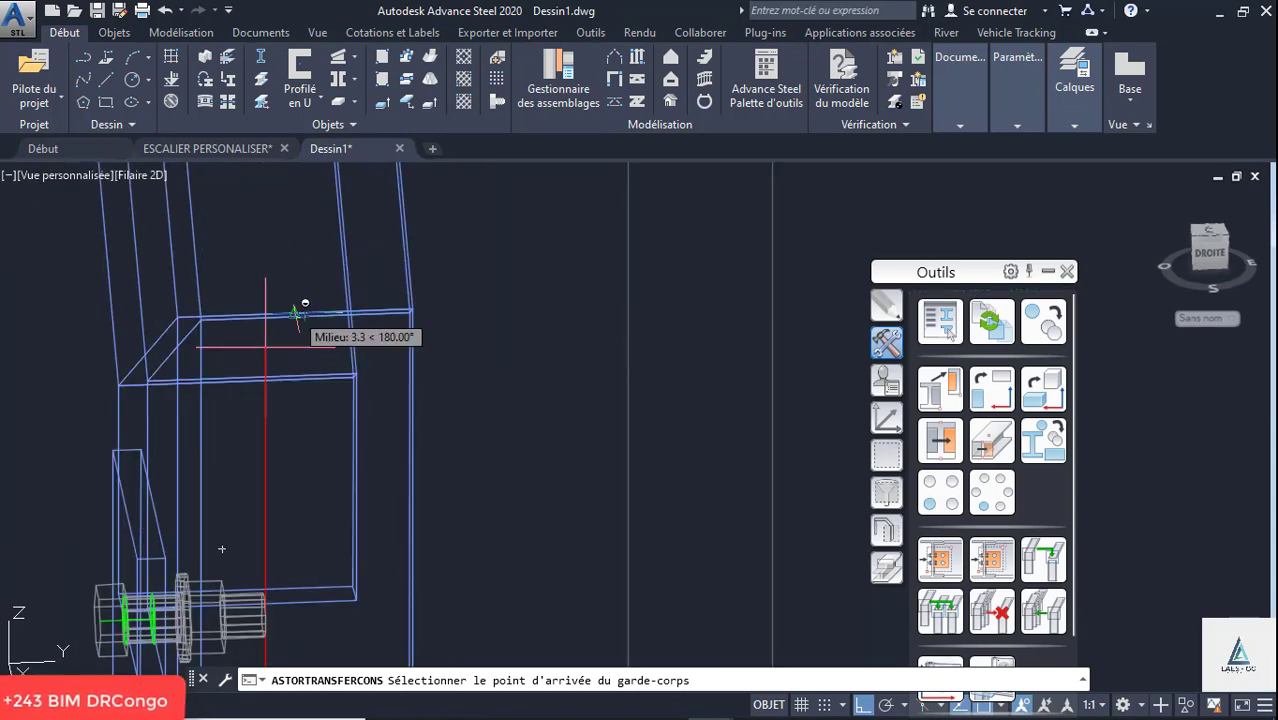
scroll(300, 315, up, 2)
click(296, 316)
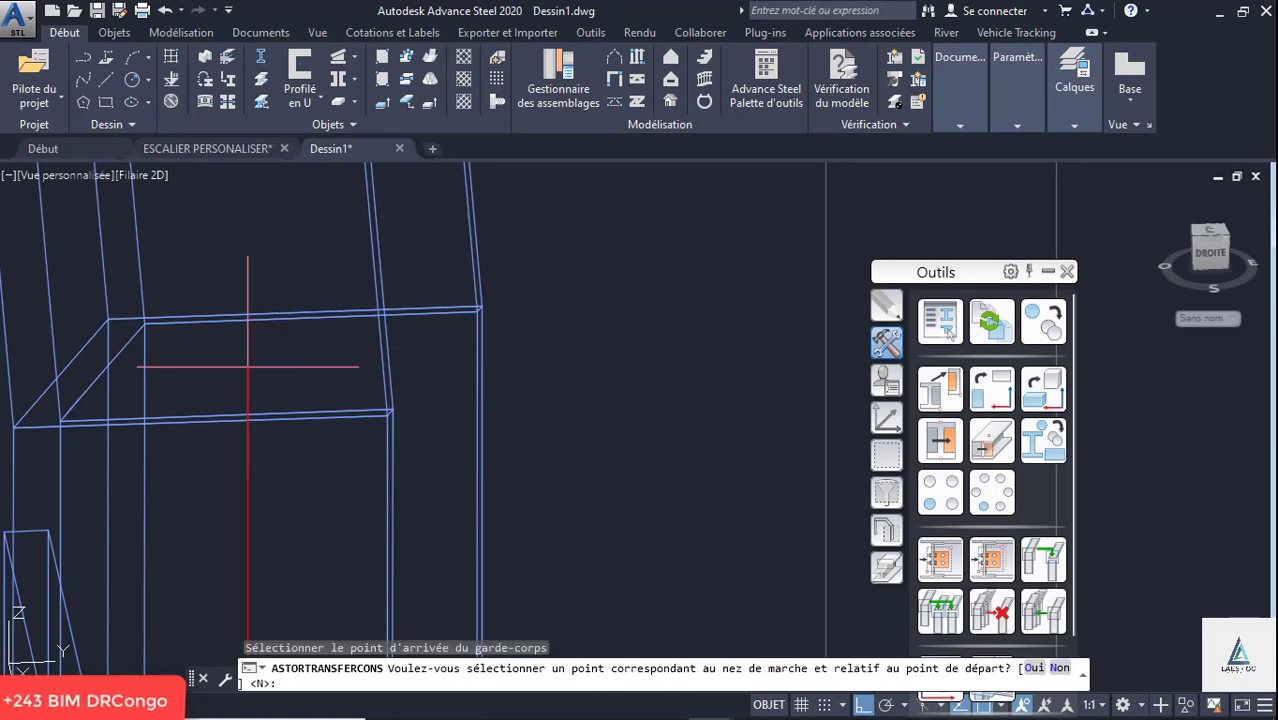
key(Return)
scroll(334, 488, down, 10)
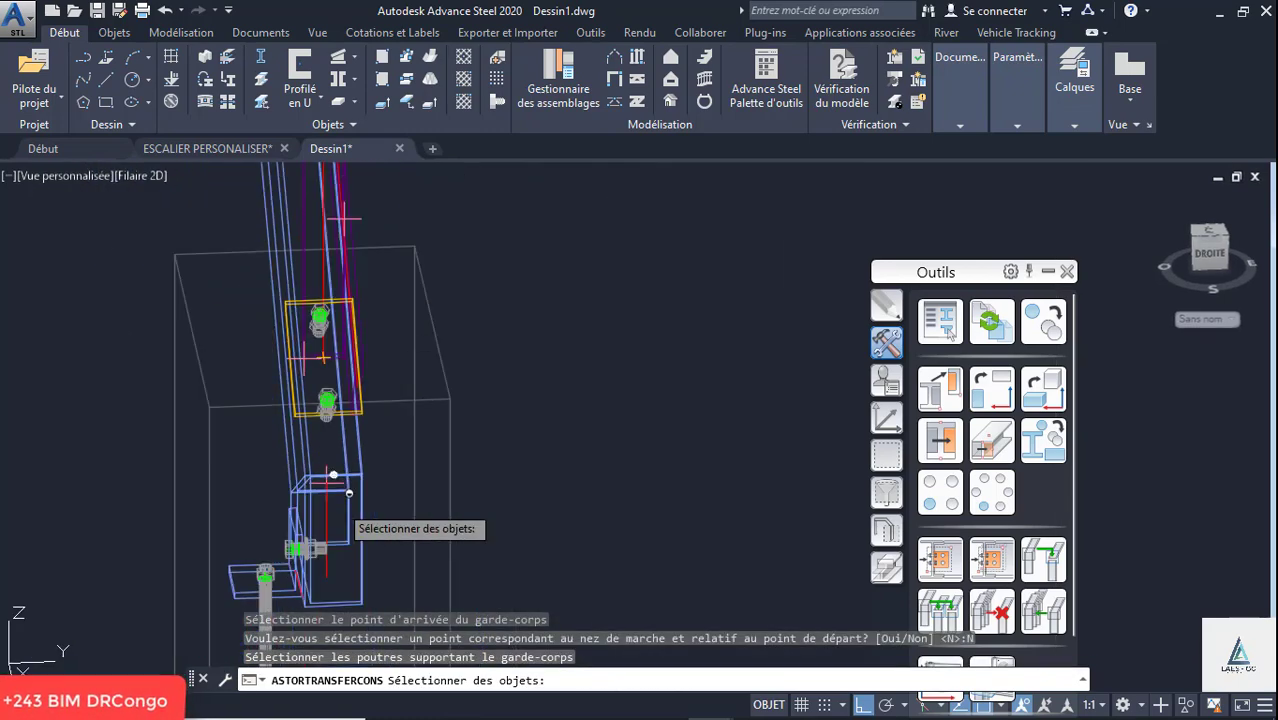
scroll(395, 470, down, 3)
scroll(397, 450, up, 5)
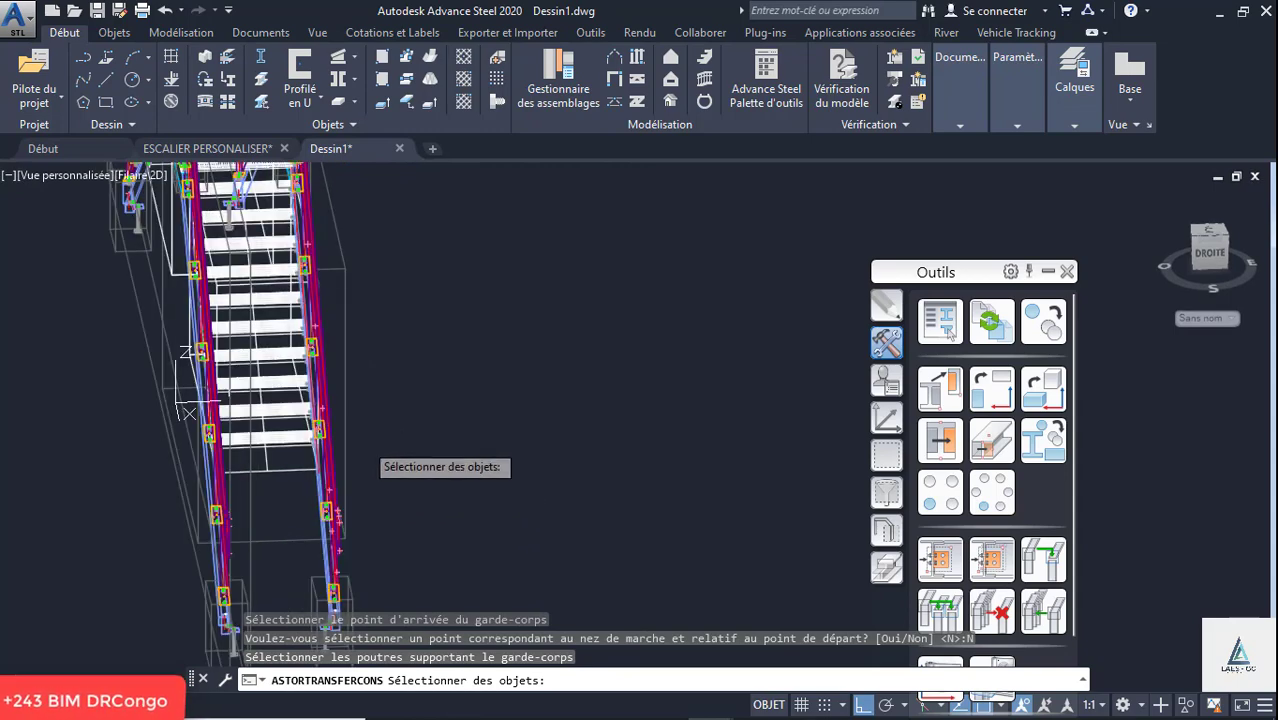
key(Escape)
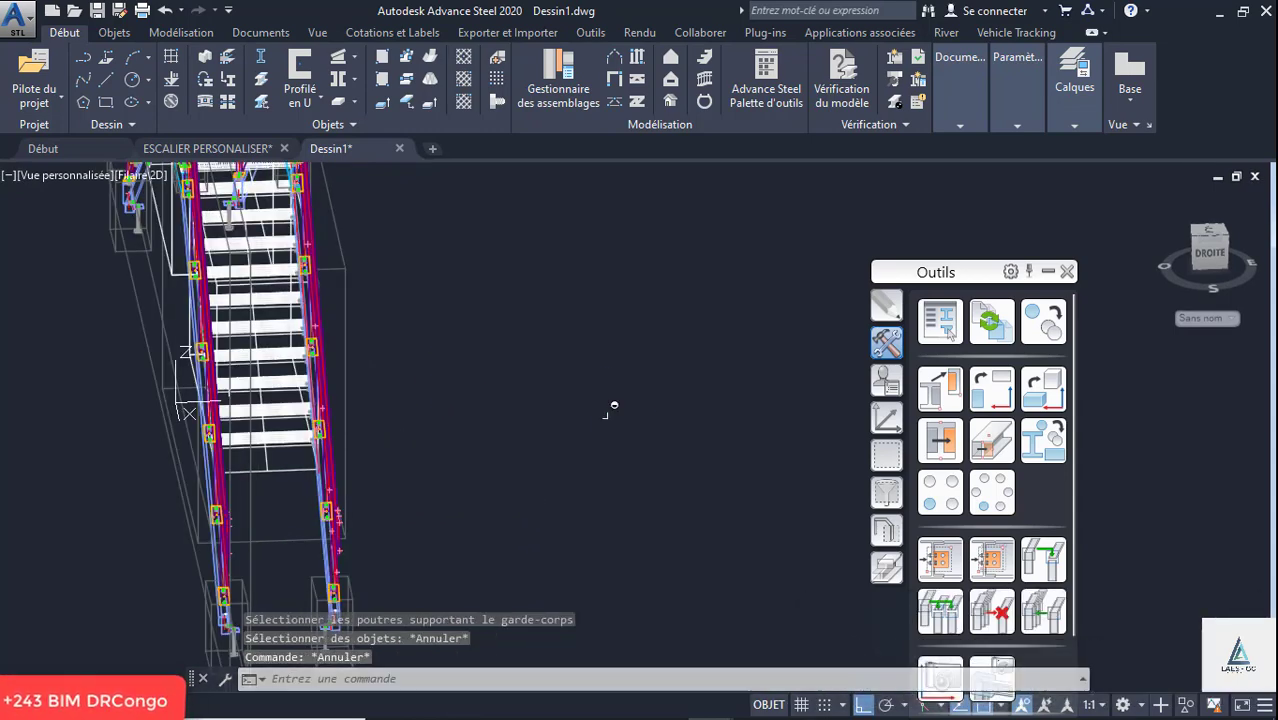
key(Escape)
- Set the visual style to Conceptuel for the whole staircase
scroll(606, 379, down, 3)
shift+middle_drag(609, 417, 463, 371)
click(146, 176)
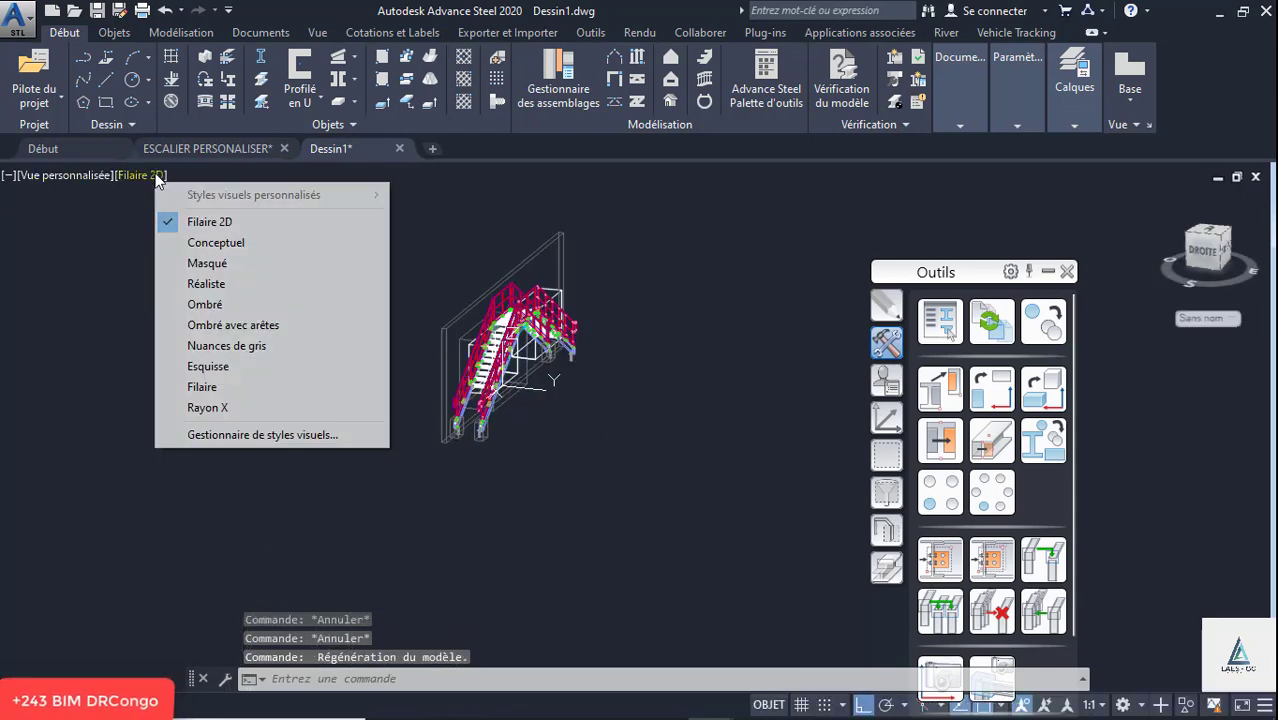
click(215, 243)
scroll(541, 257, up, 4)
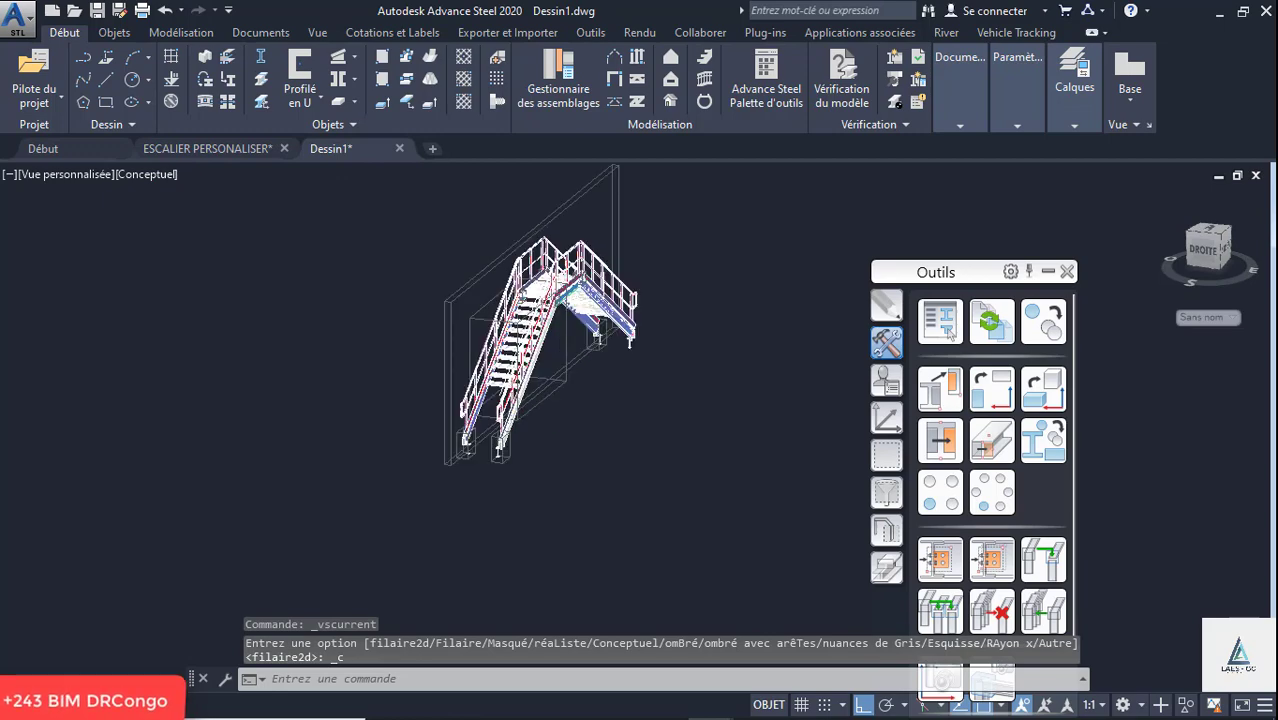
scroll(541, 257, down, 5)
scroll(409, 303, up, 4)
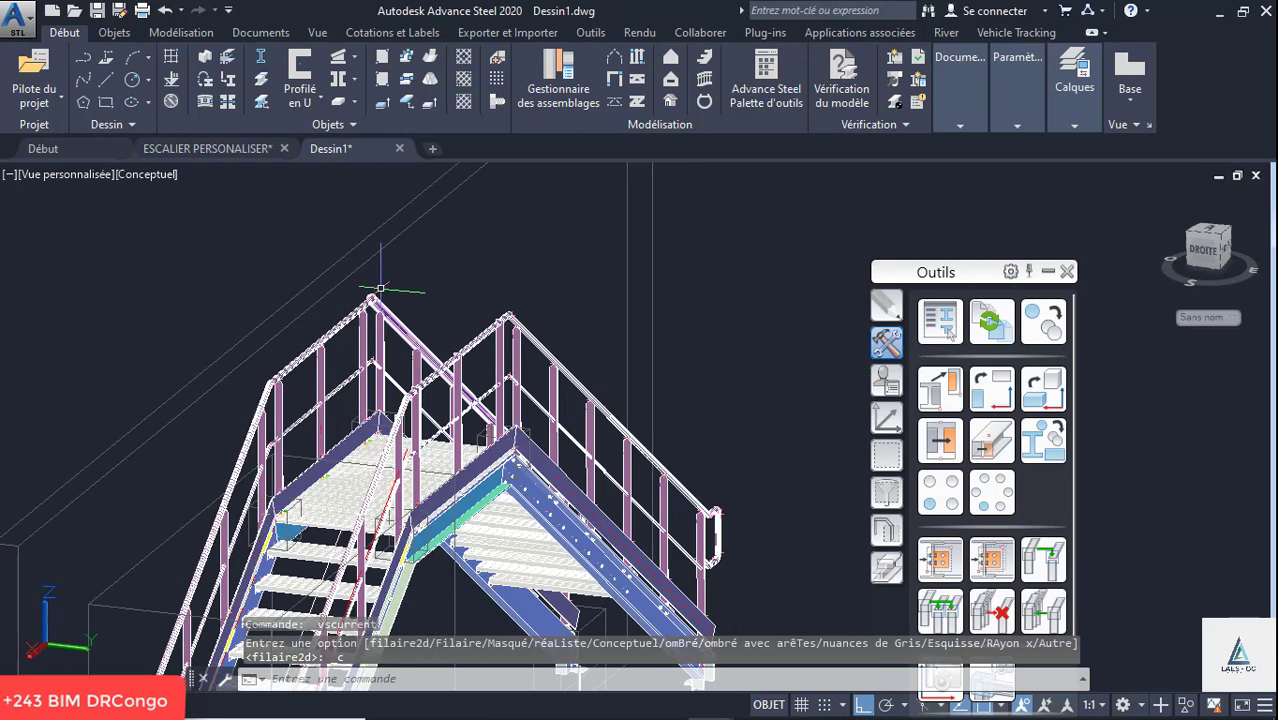
- Place an 800 by 800 by 400 mm isolated block footing at the anchor angle of the first flight's stringer foot
scroll(409, 303, down, 5)
scroll(360, 380, up, 8)
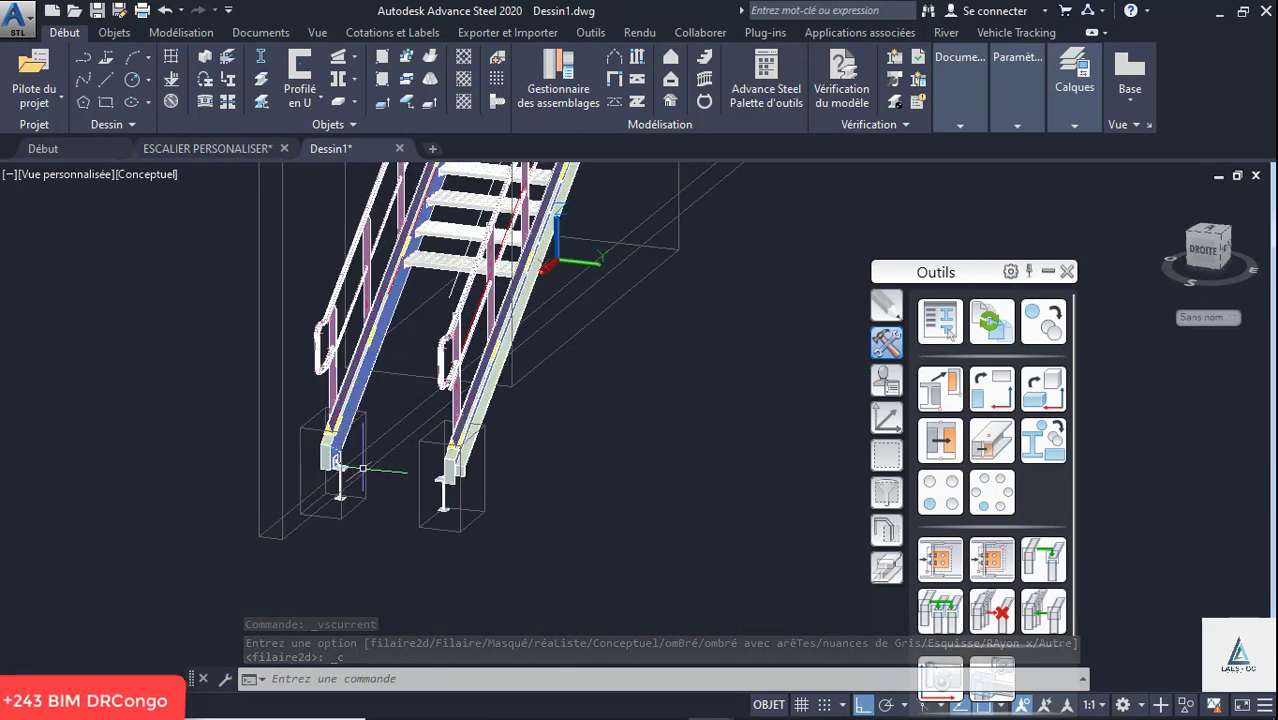
click(353, 102)
click(400, 210)
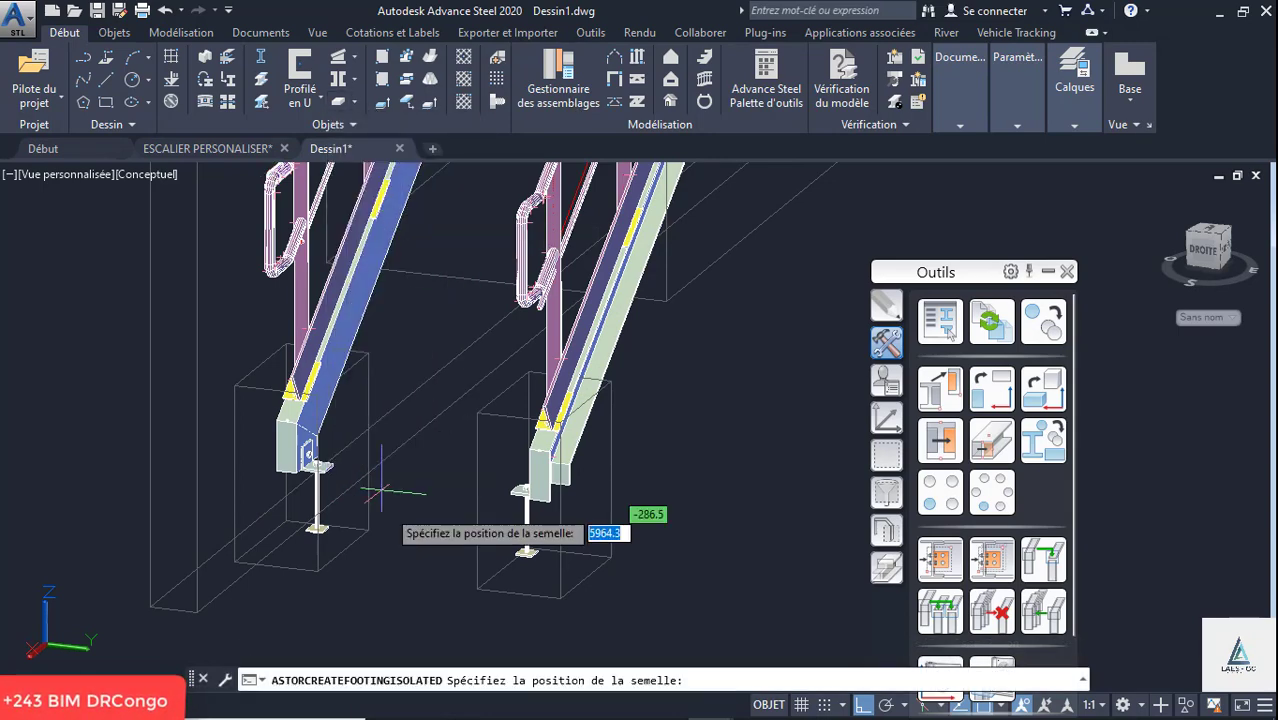
scroll(340, 505, up, 6)
scroll(312, 390, up, 3)
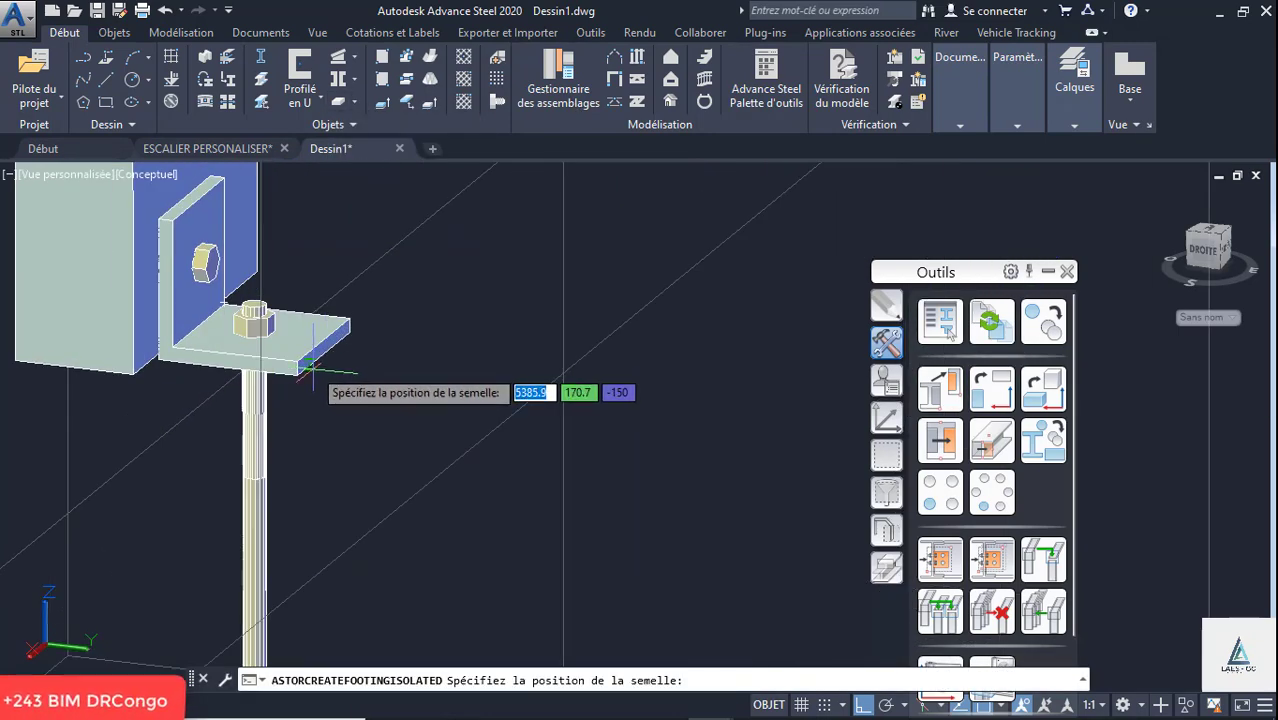
click(326, 357)
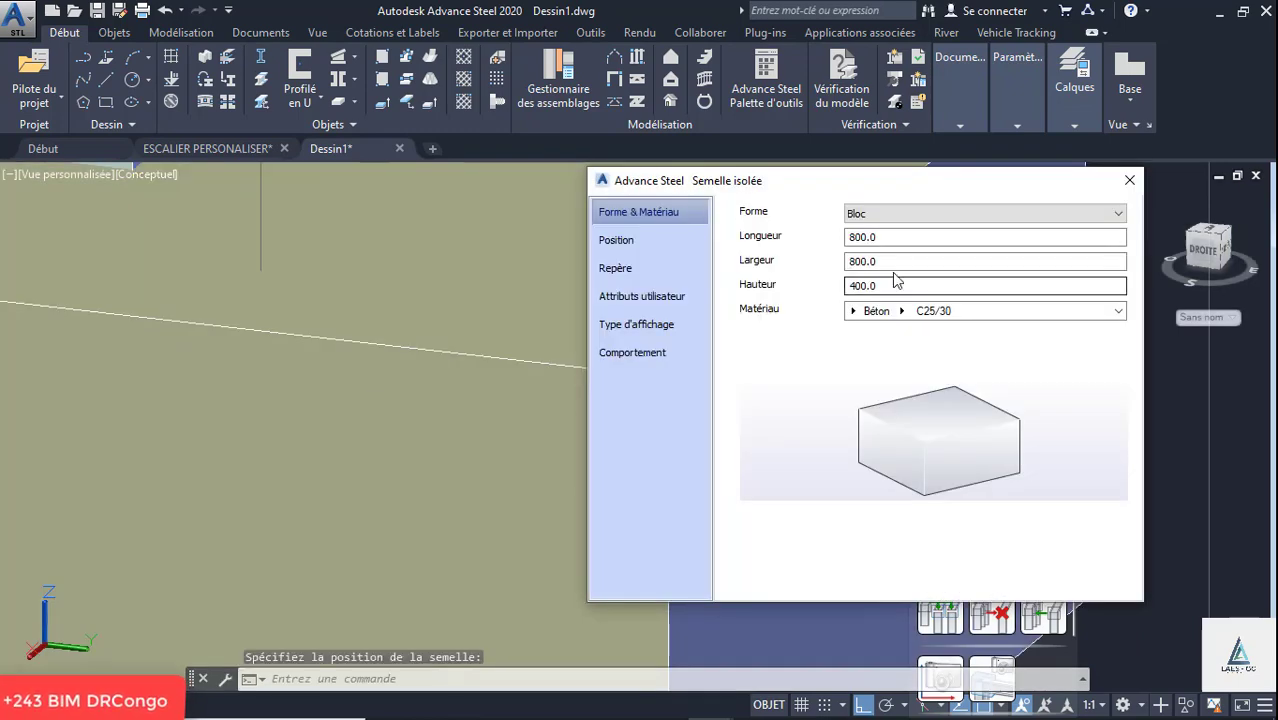
click(1129, 180)
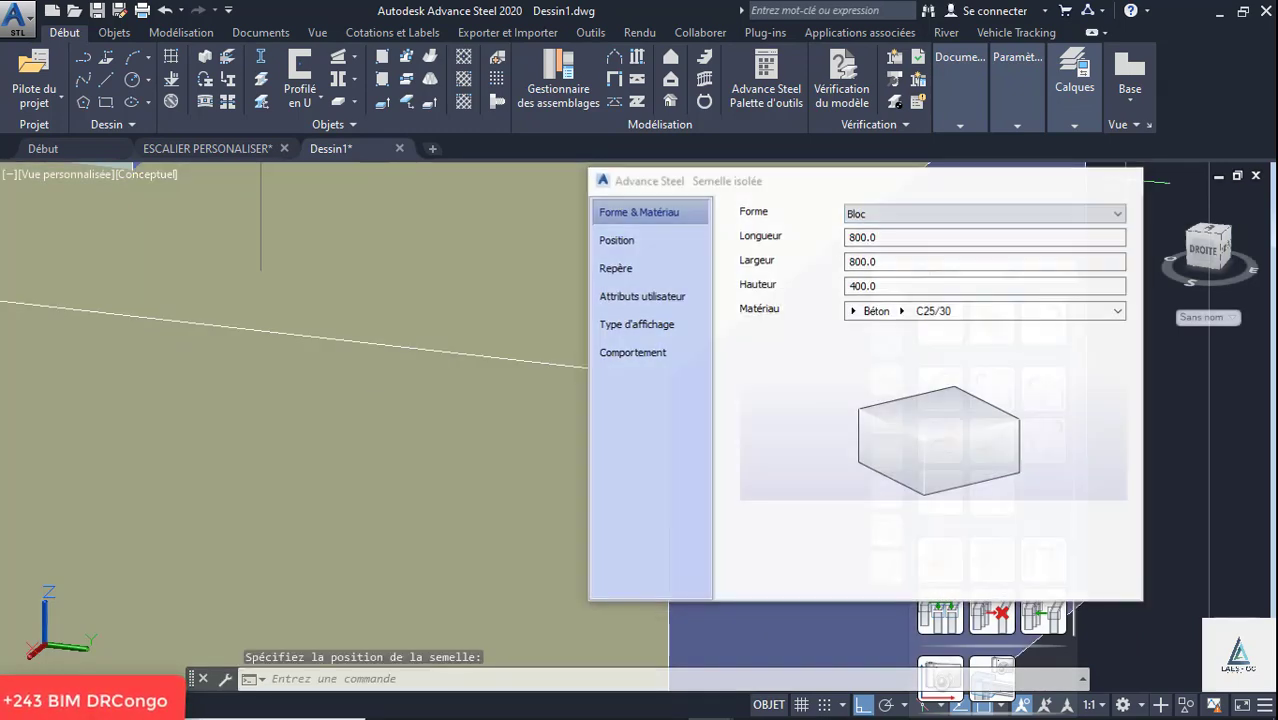
- Move the footing under the neighbouring stringer foot and stretch it about 845 mm to reach under both feet
scroll(485, 337, down, 5)
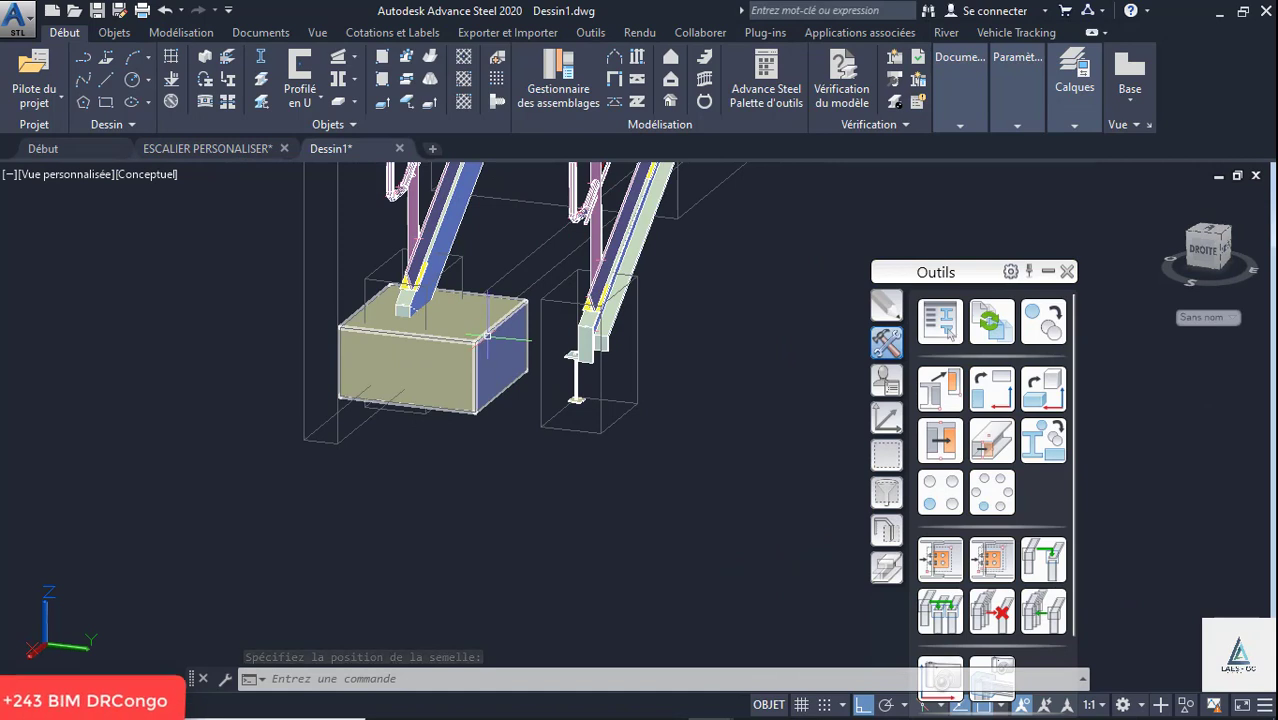
click(485, 337)
click(508, 358)
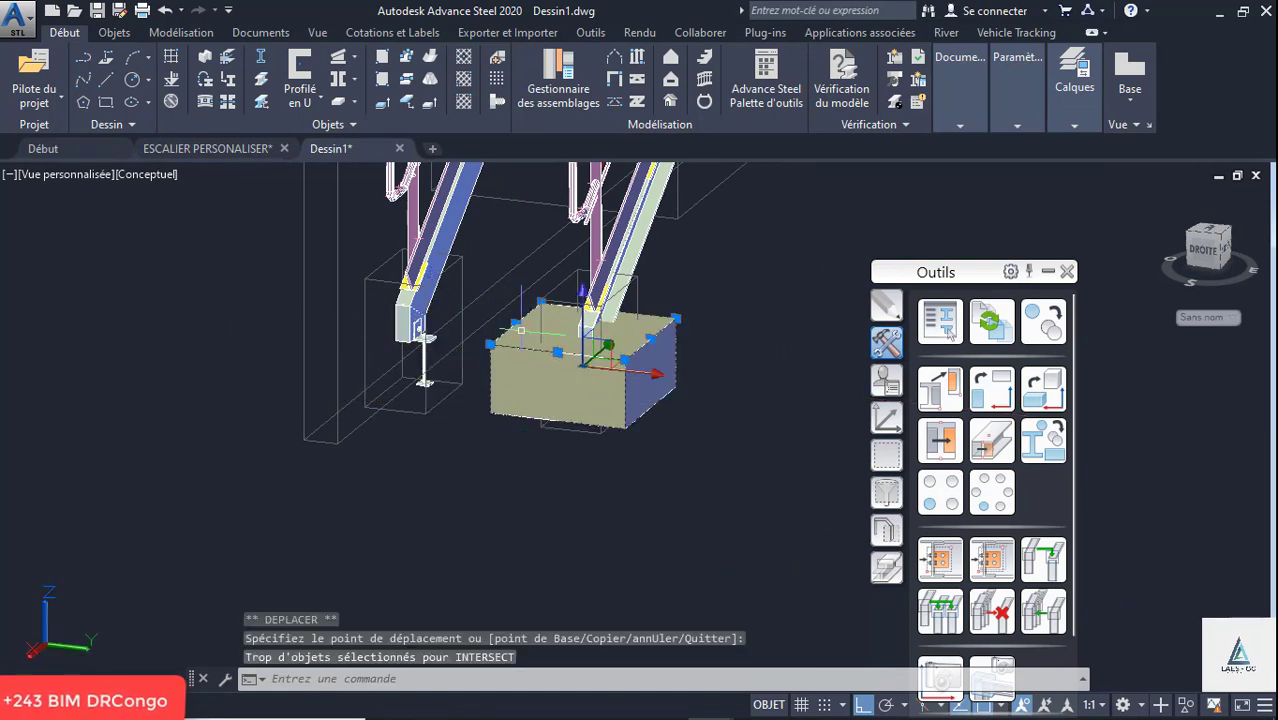
click(515, 324)
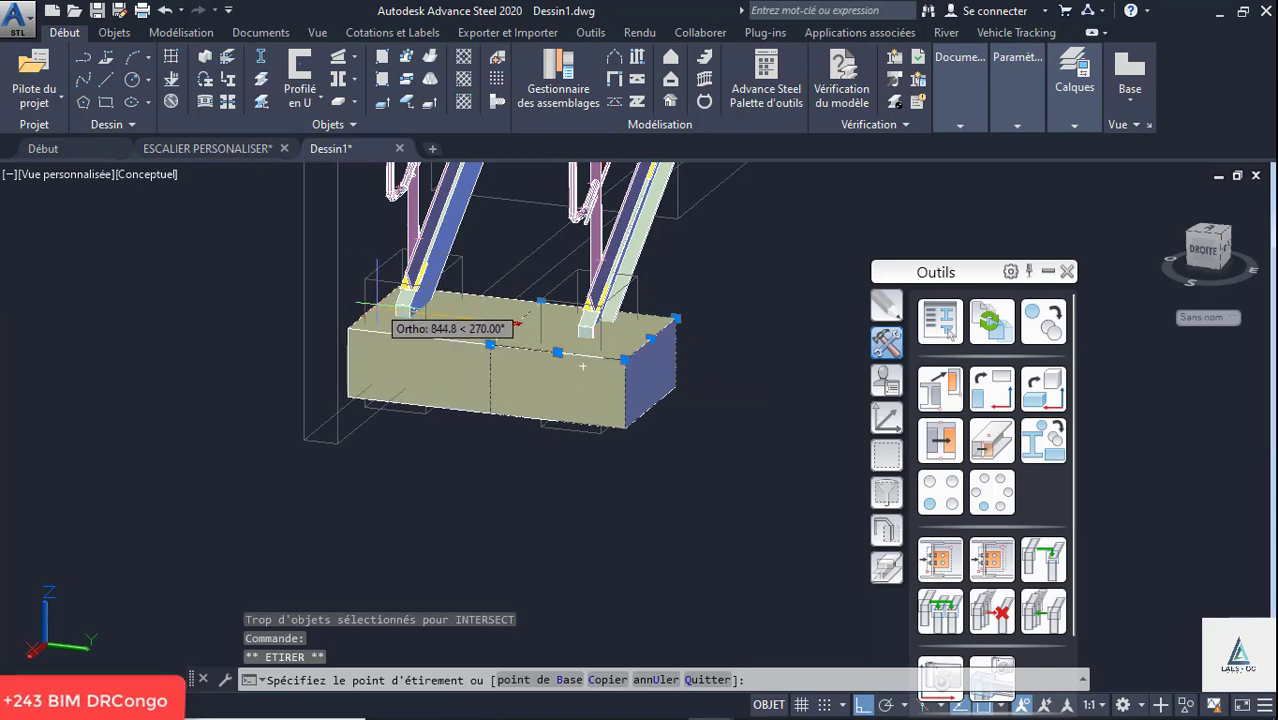
click(347, 328)
- Show the stretched footing from the rear in the Filaire 2D visual style
click(1208, 250)
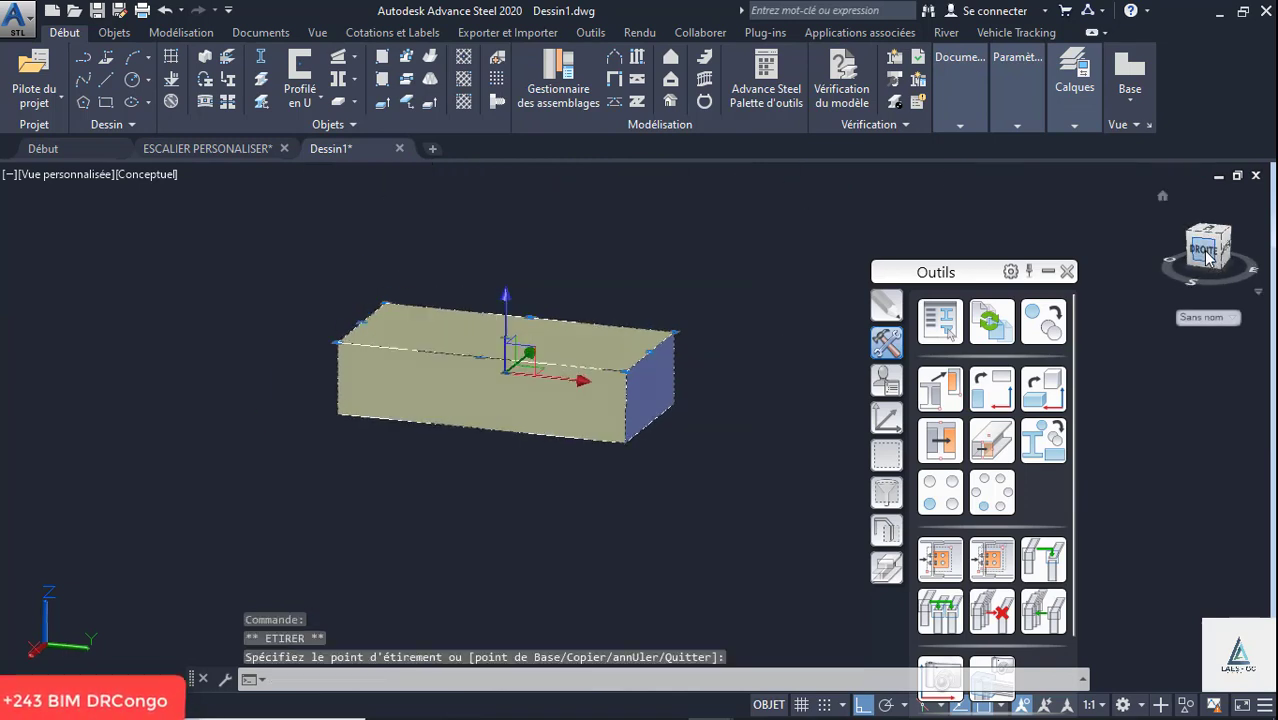
click(1237, 247)
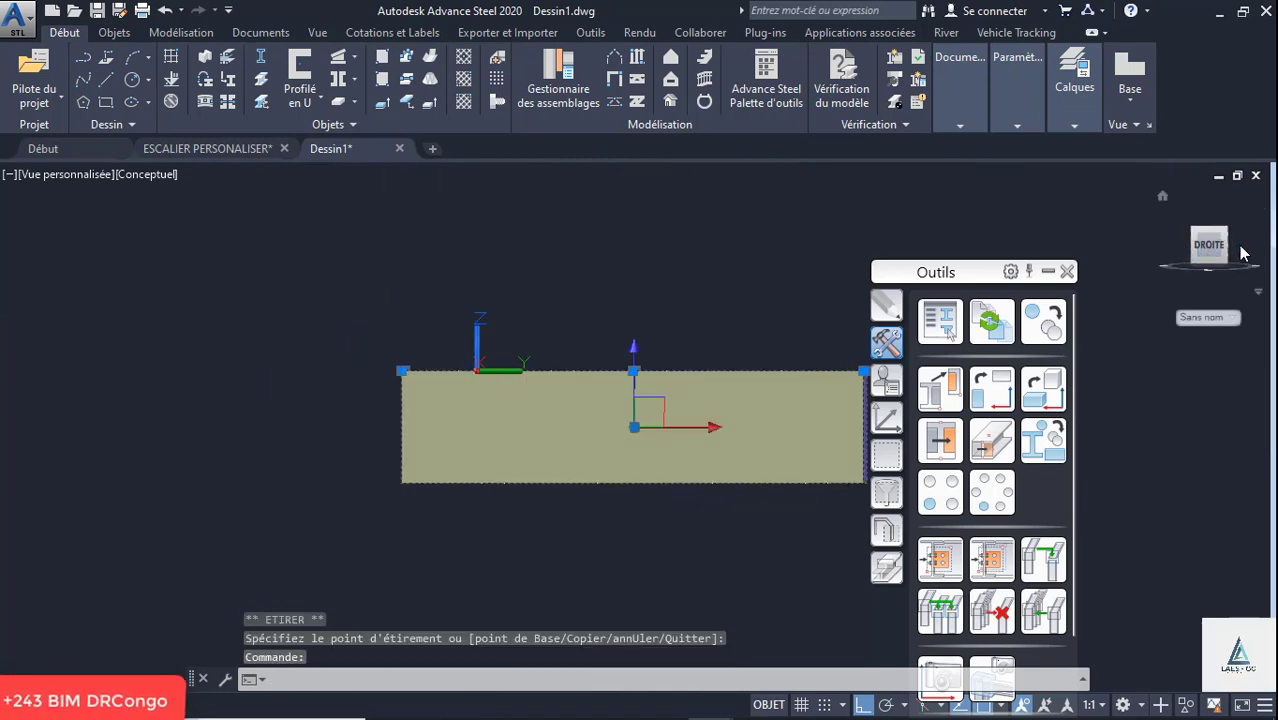
scroll(690, 410, up, 6)
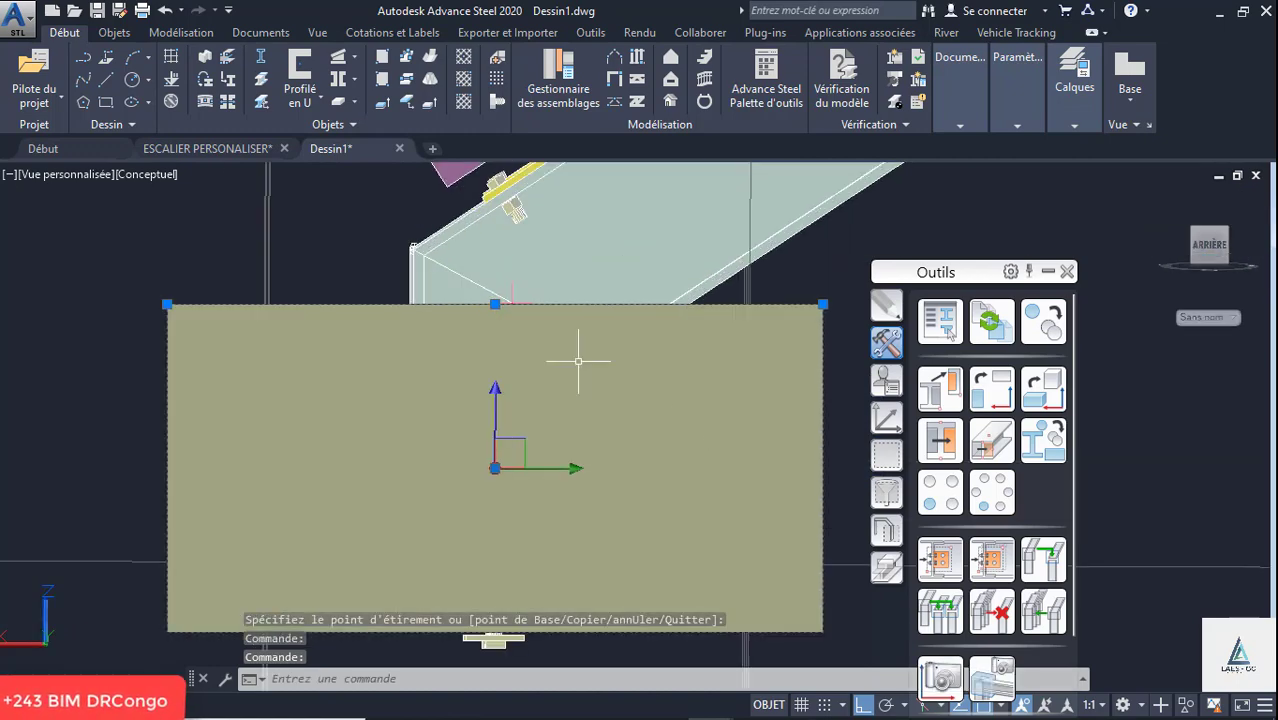
scroll(413, 299, down, 5)
scroll(457, 368, up, 2)
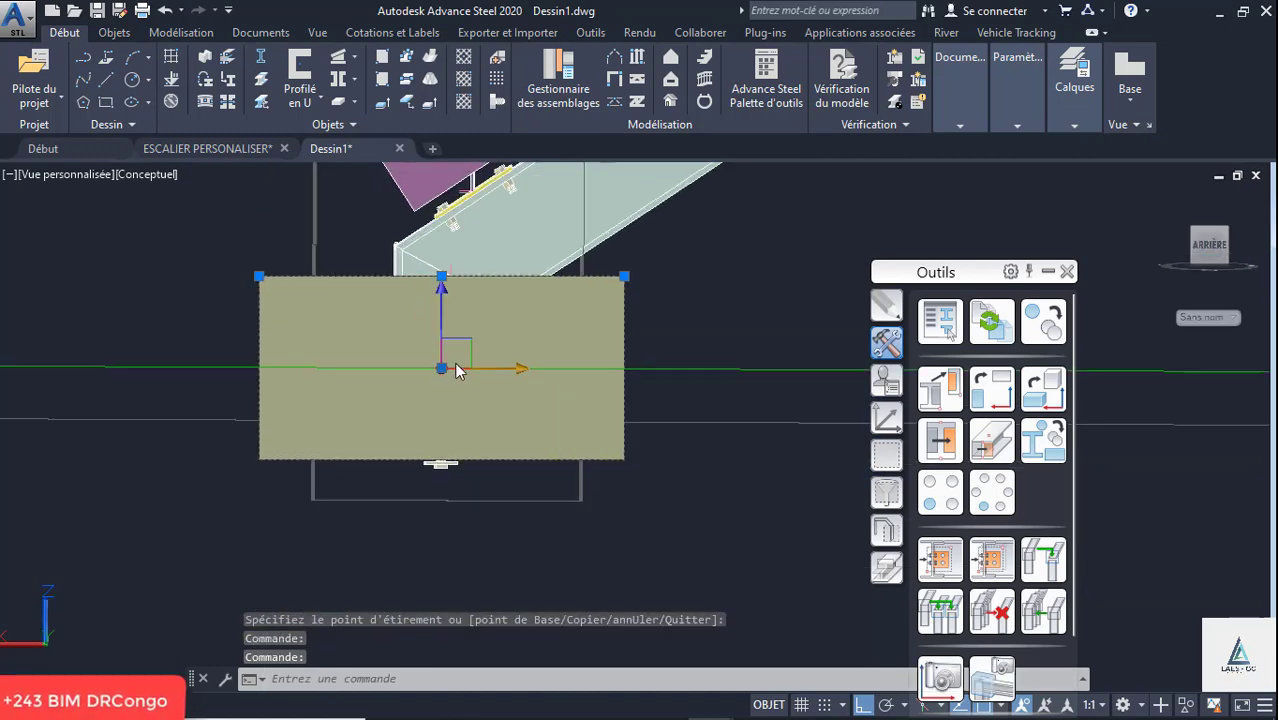
click(142, 173)
click(142, 217)
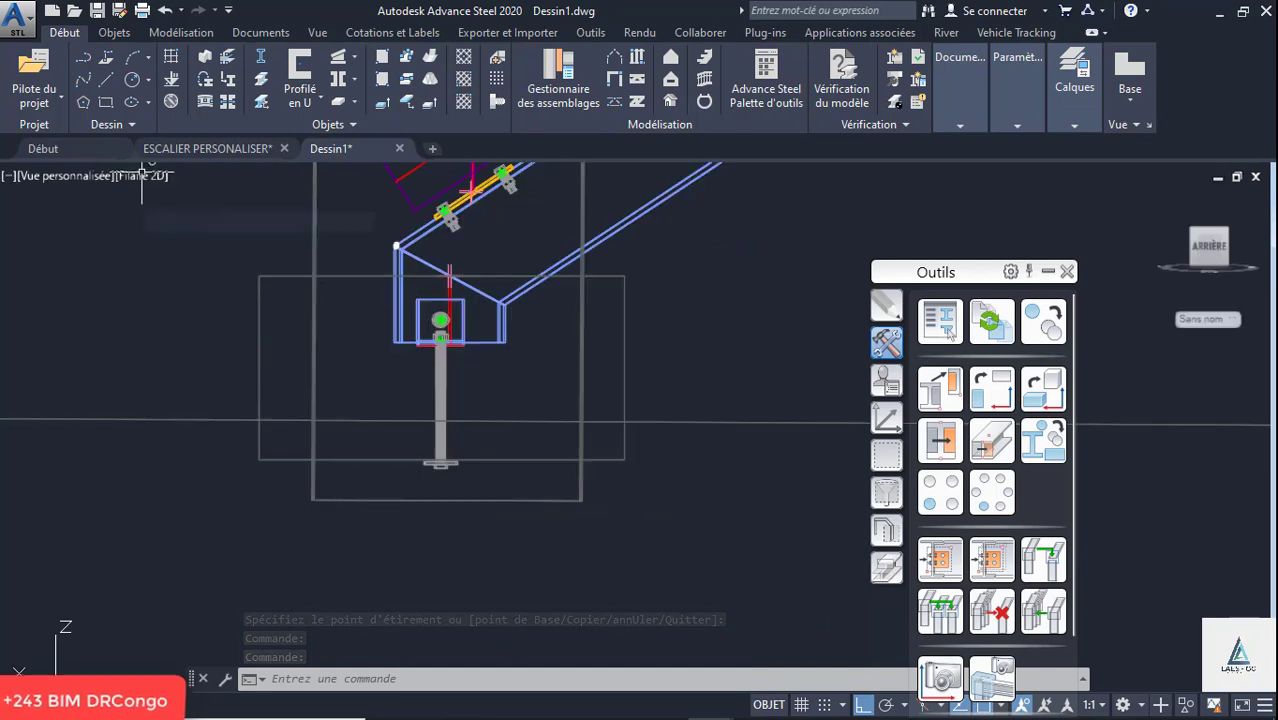
- Move the footing down so its top face sits level with the underside of the anchor angle at the stringer foot
click(359, 277)
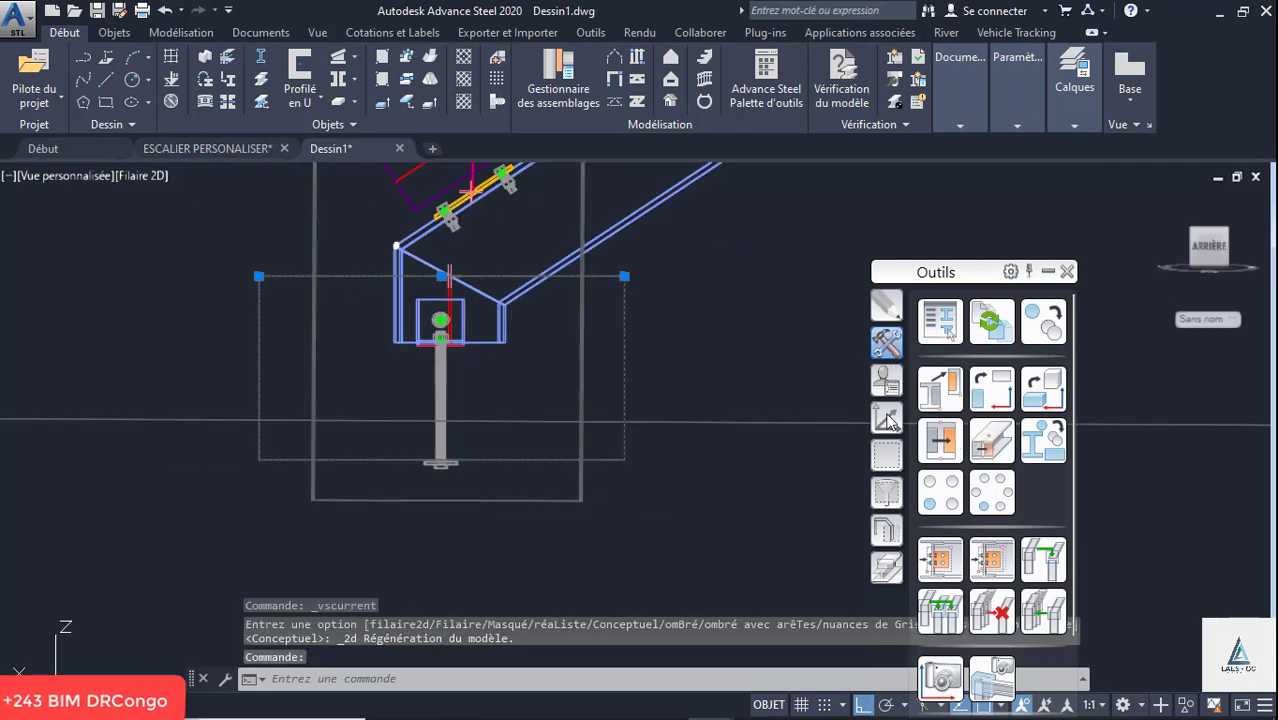
click(886, 306)
click(940, 321)
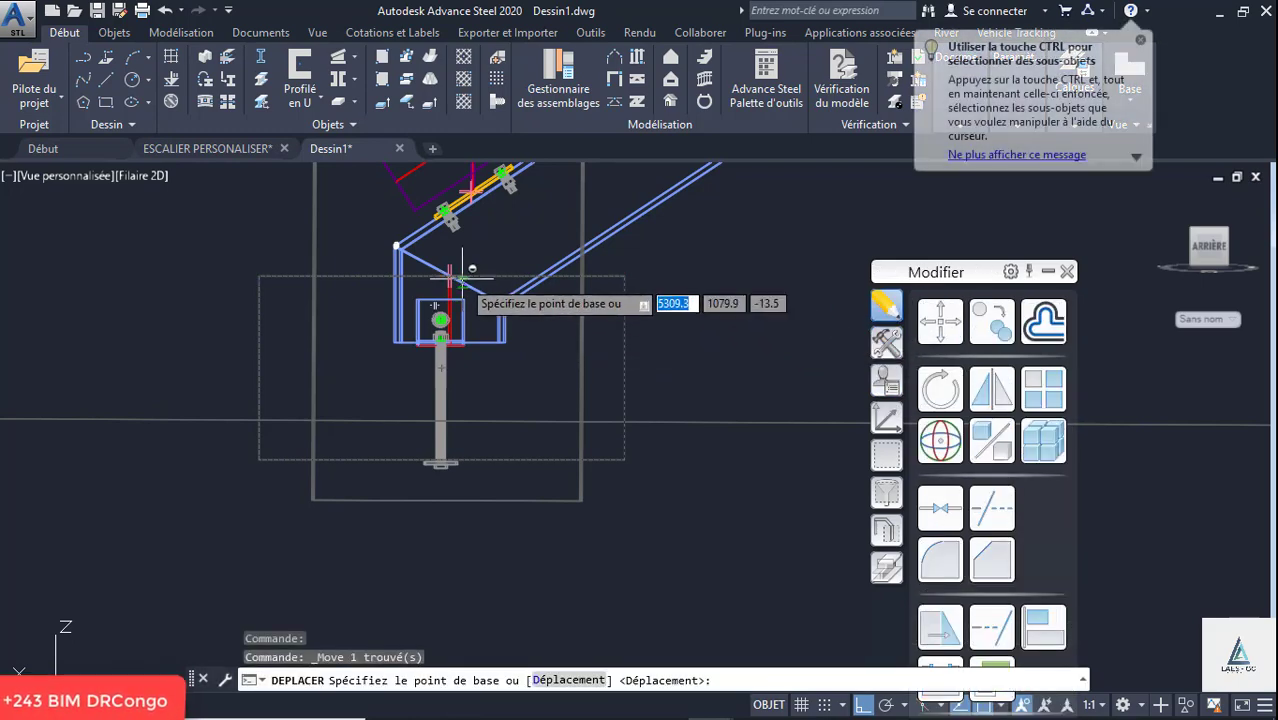
click(461, 270)
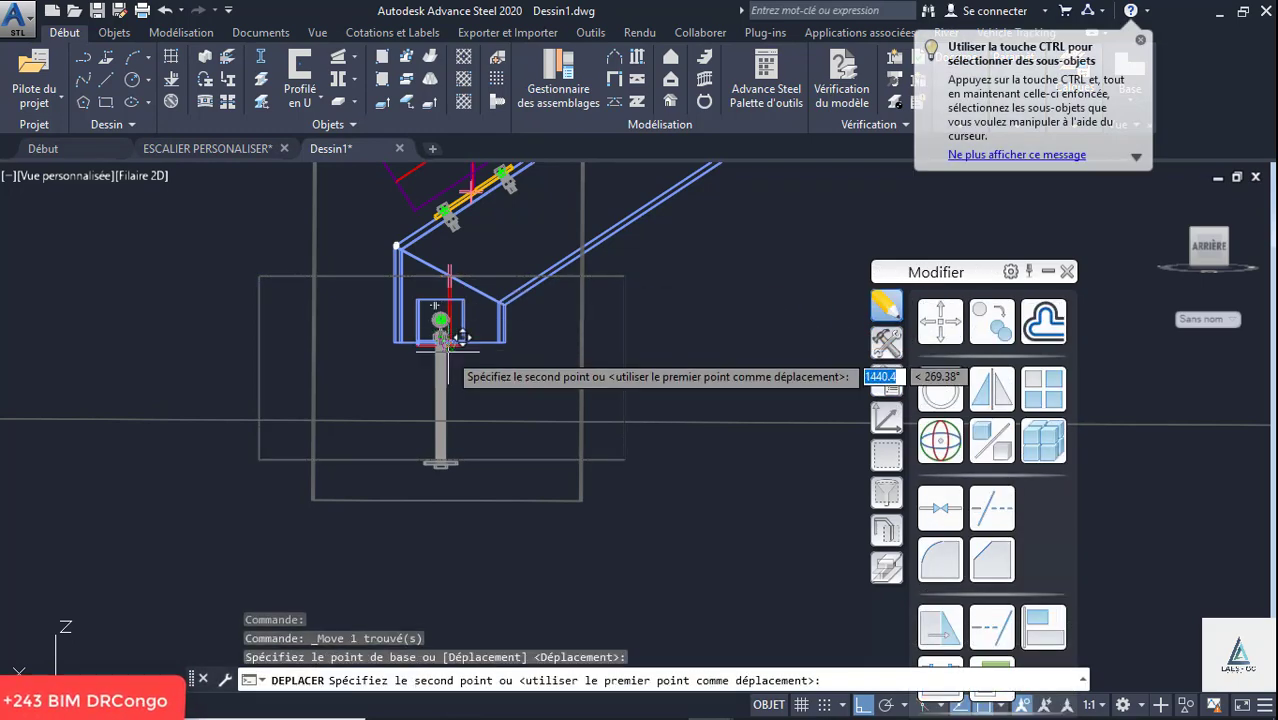
click(461, 338)
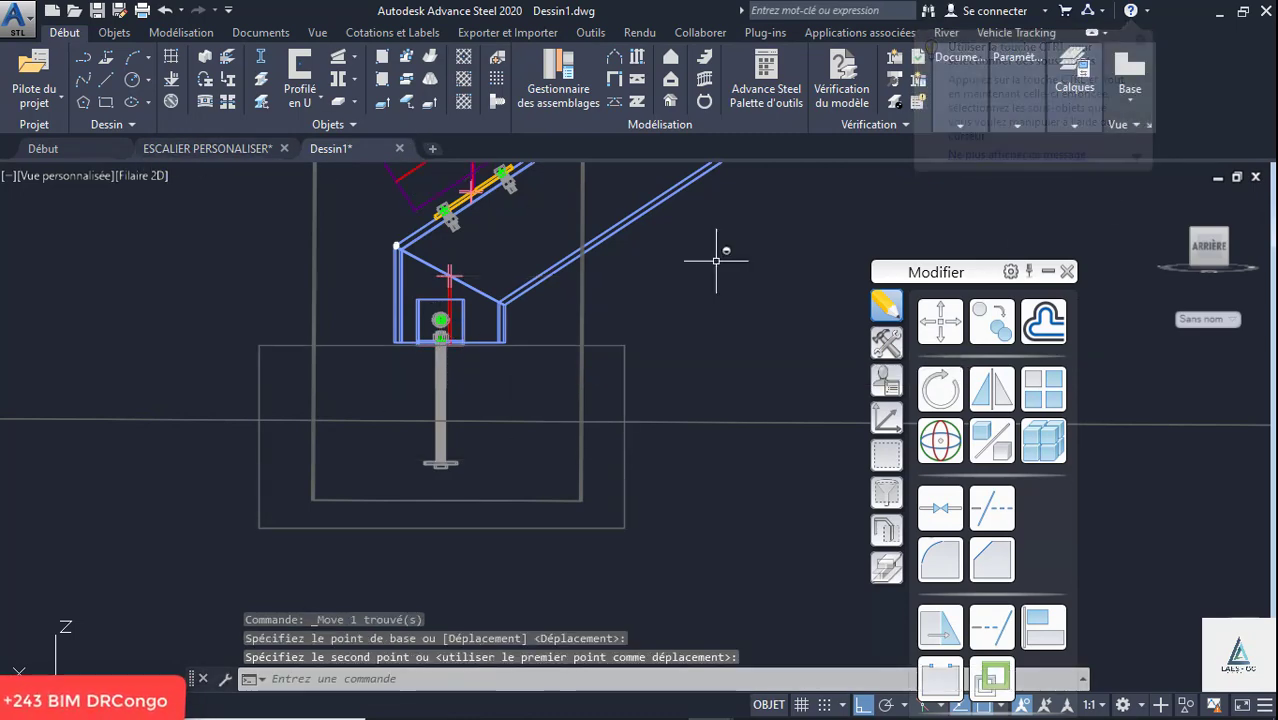
click(1163, 194)
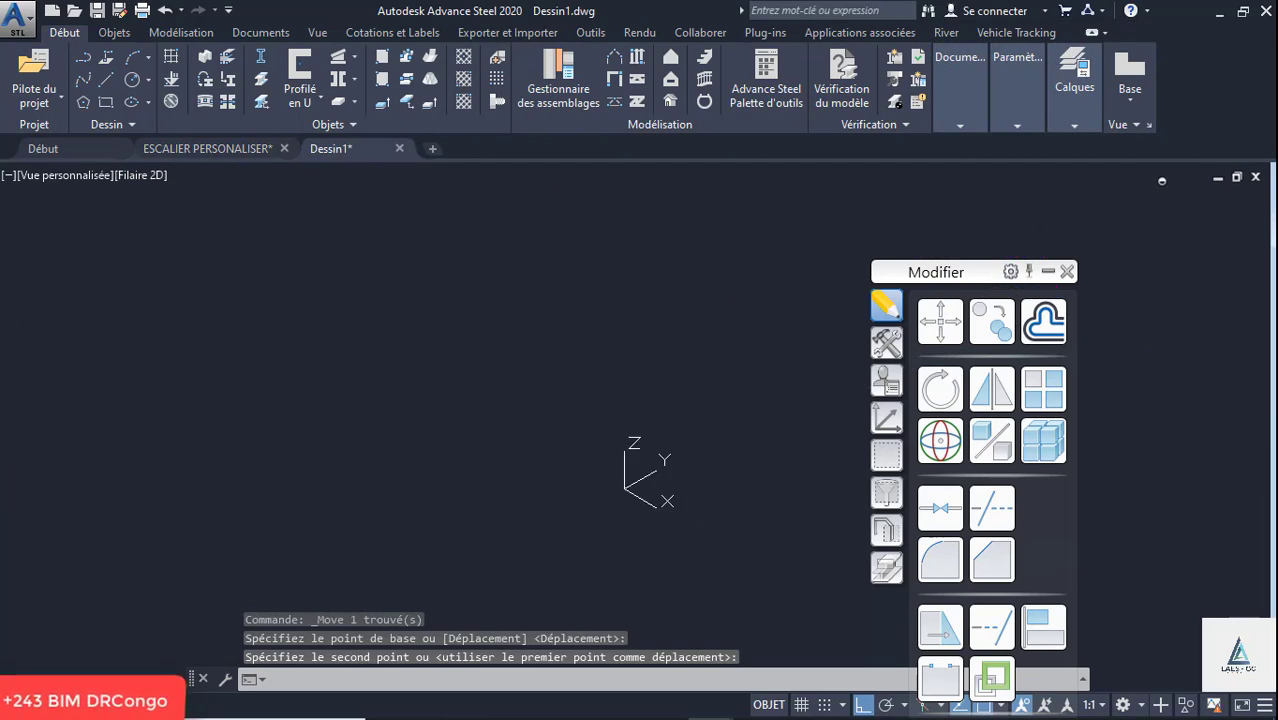
scroll(642, 505, up, 5)
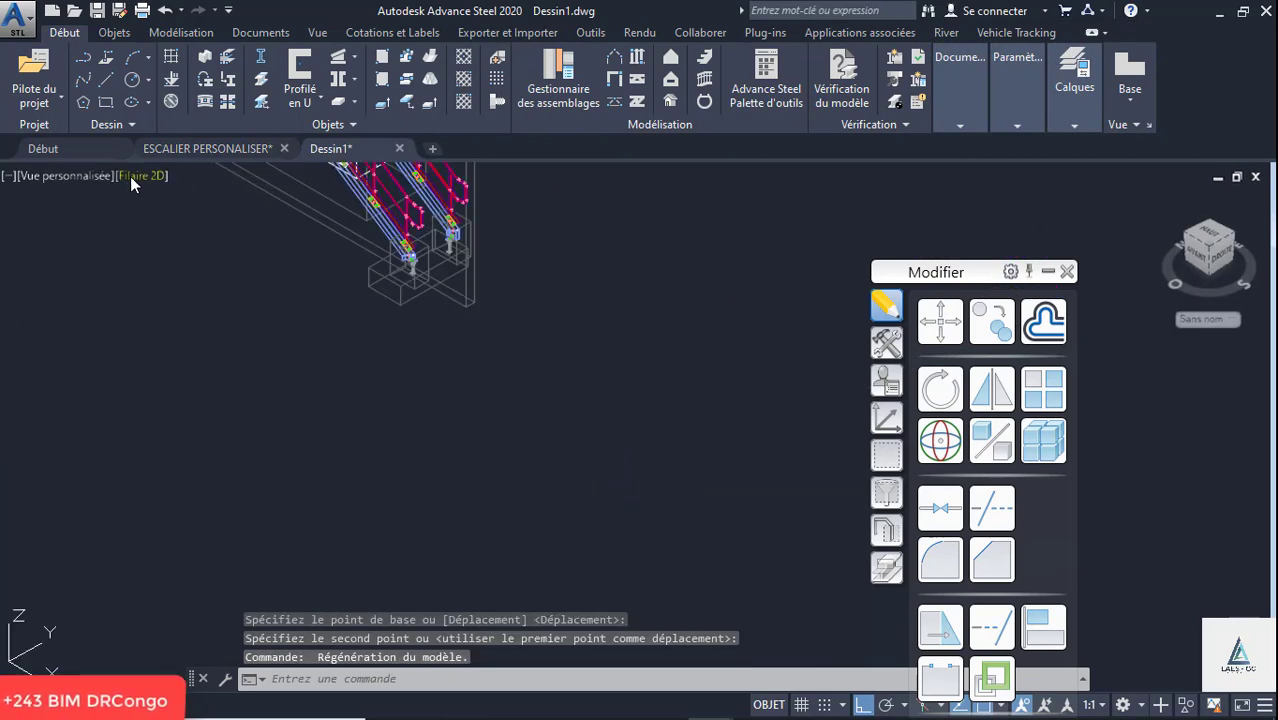
- Display the footing and stringer feet in the Conceptuel visual style
click(140, 176)
click(192, 244)
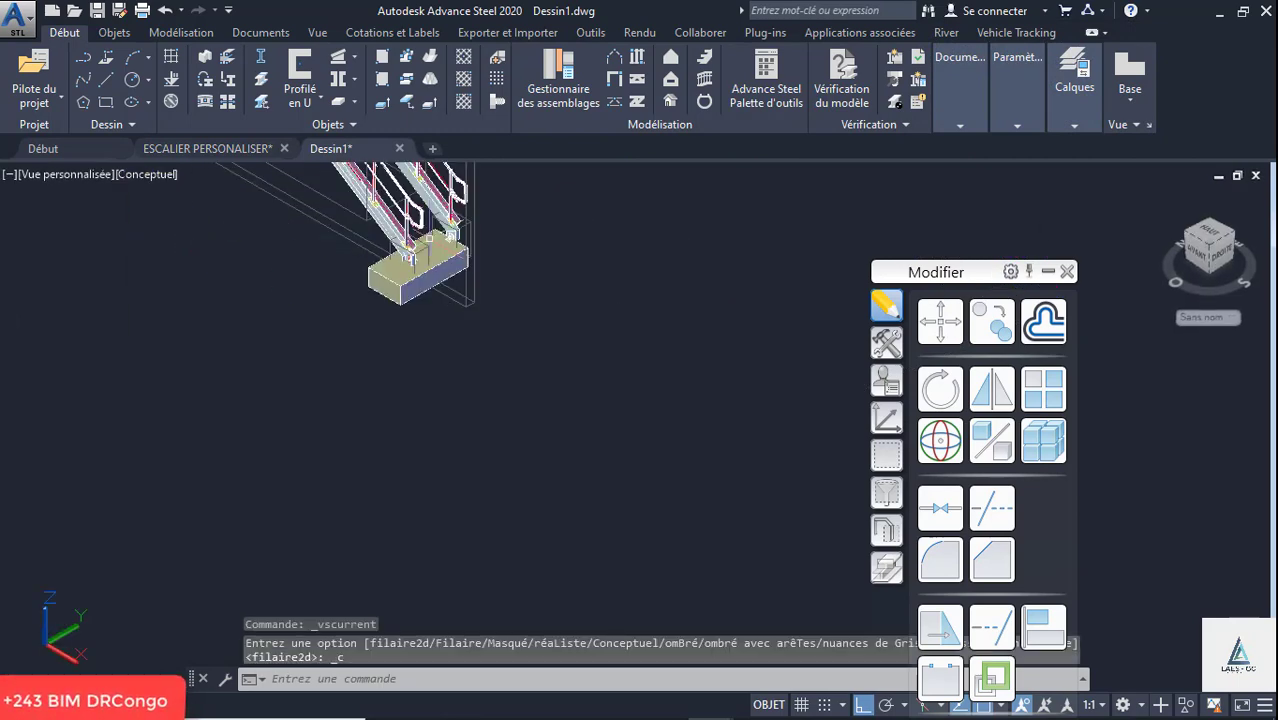
scroll(430, 237, up, 5)
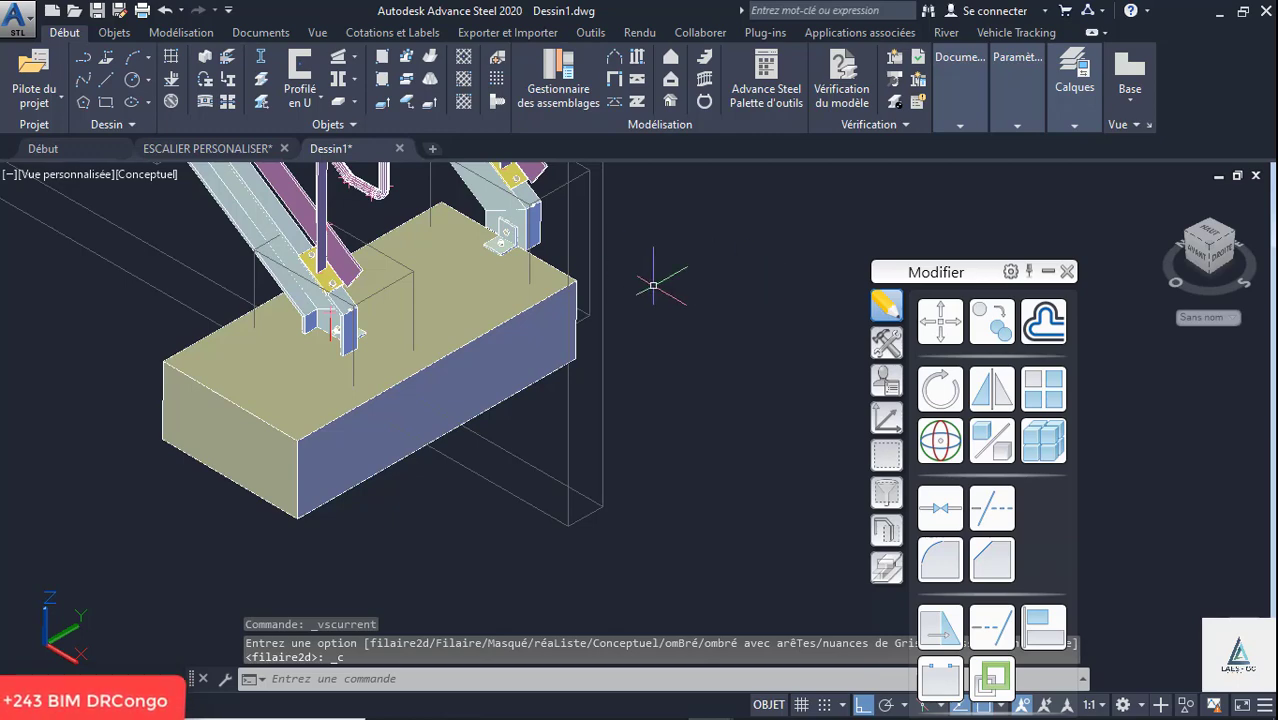
- Stretch the footing's two short ends so that it extends slightly past both stringer feet
click(461, 323)
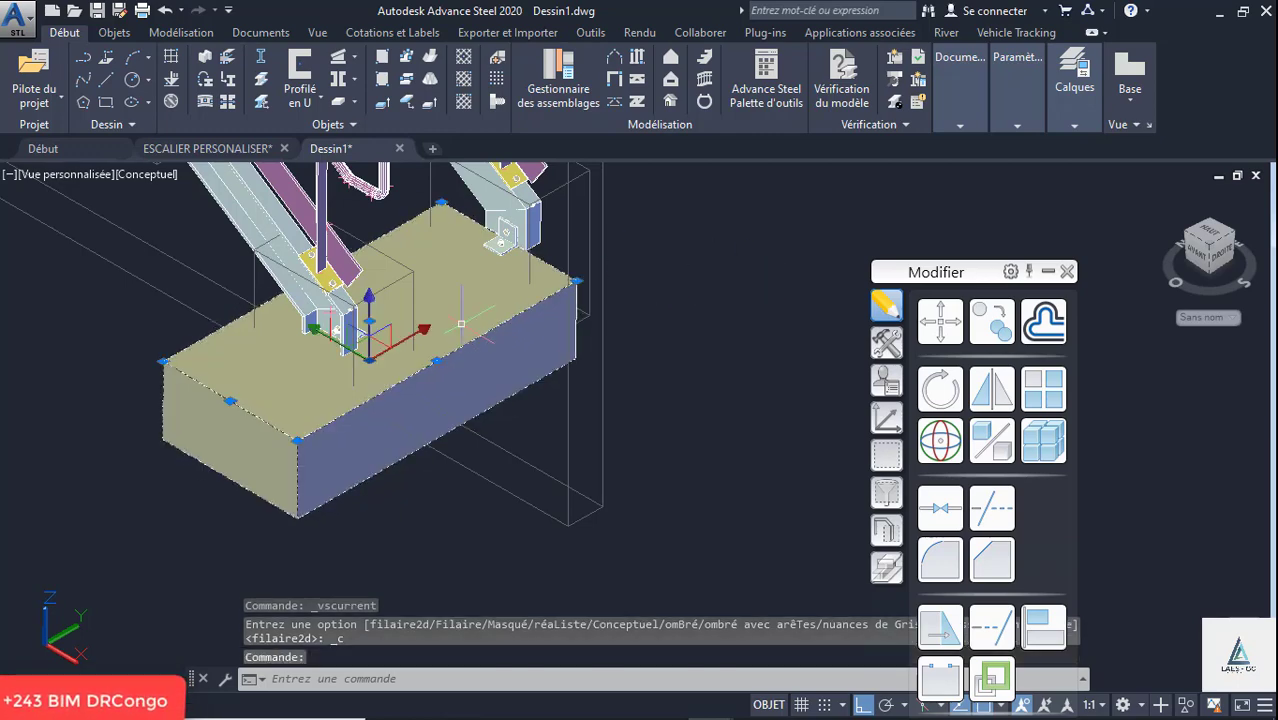
click(562, 281)
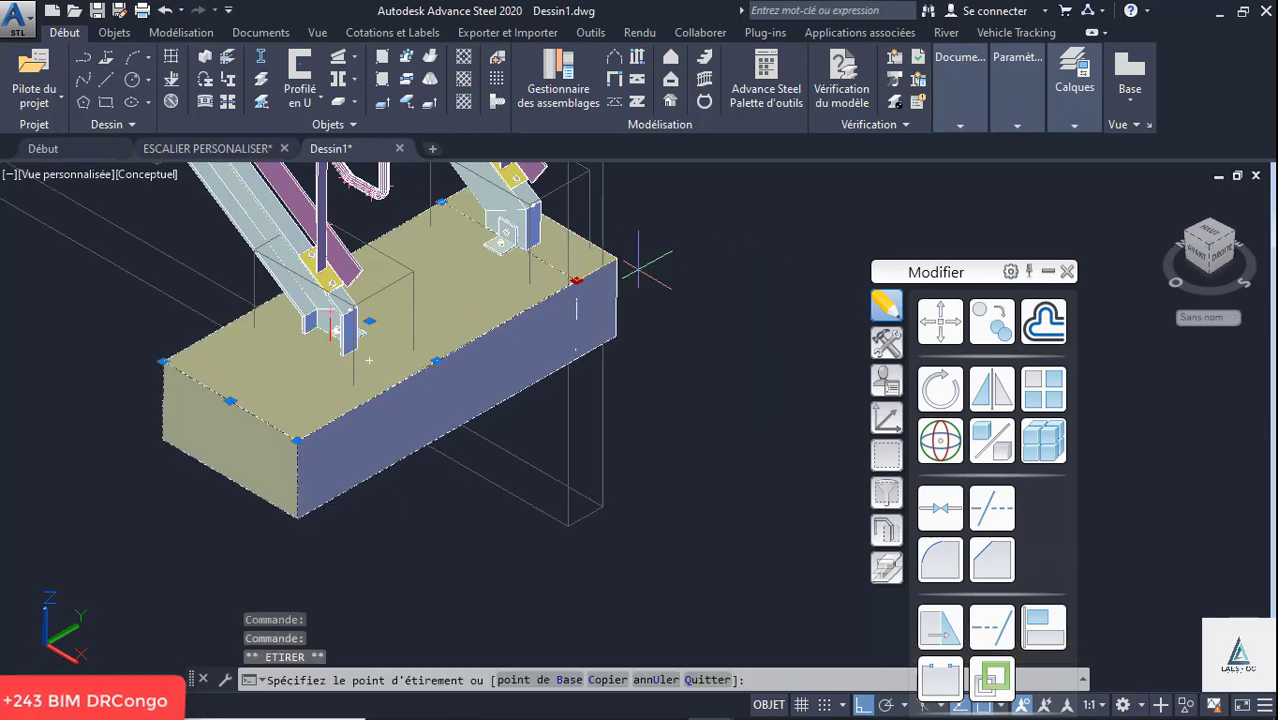
click(231, 400)
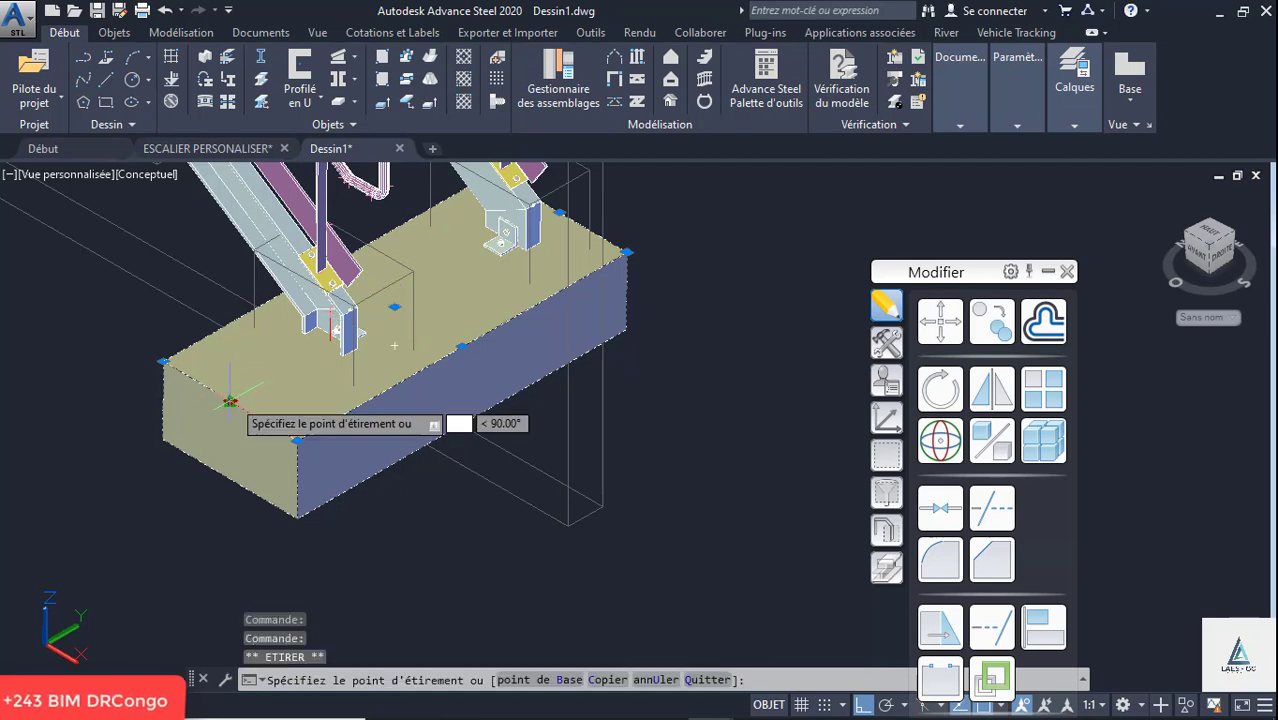
click(318, 349)
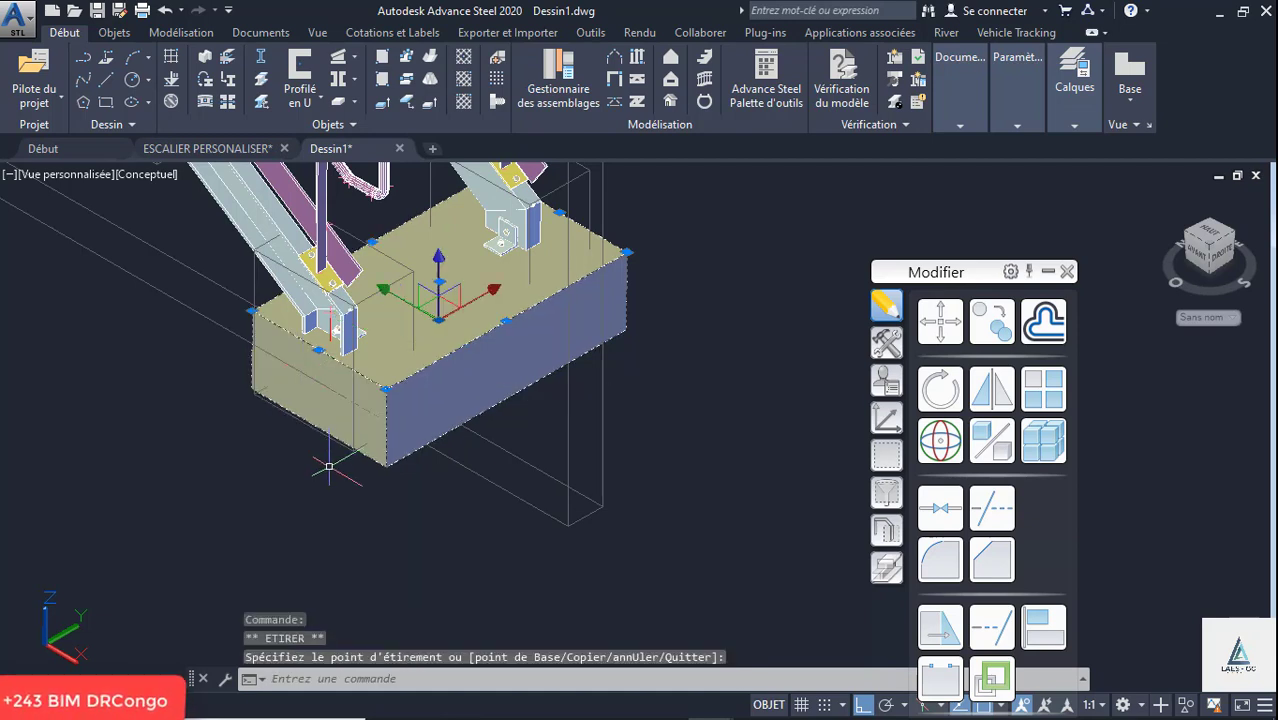
click(318, 350)
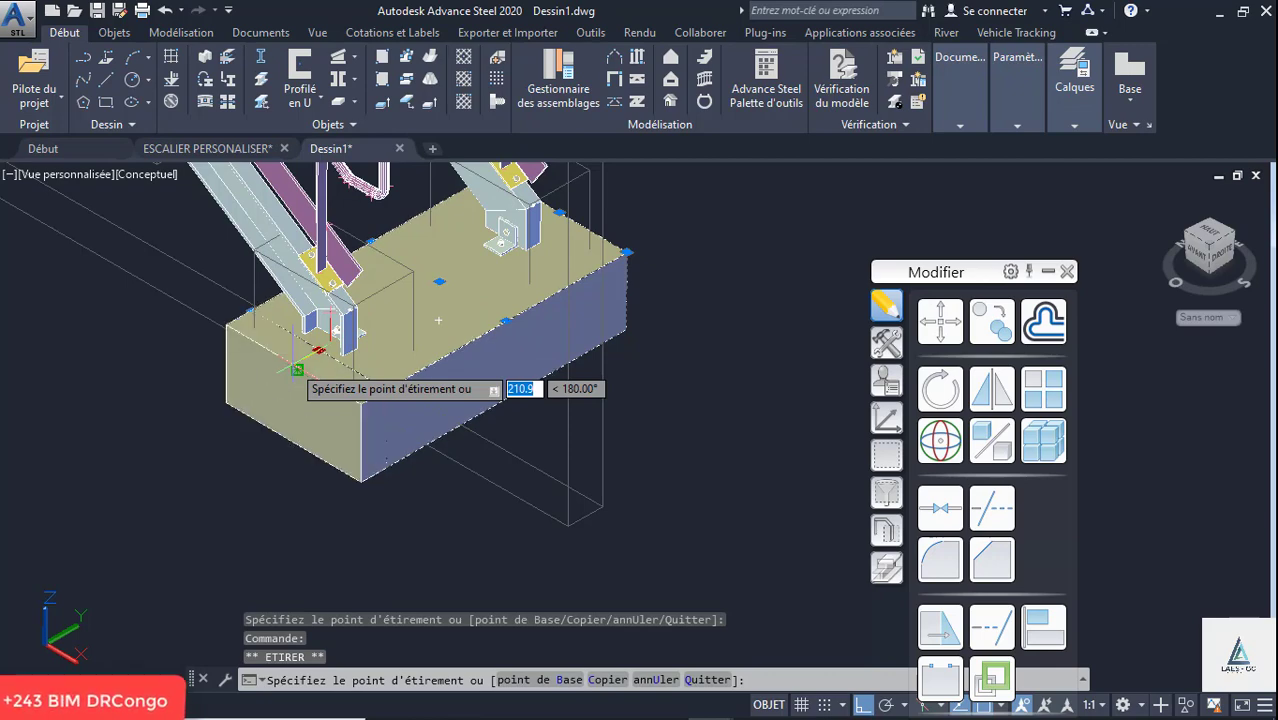
click(300, 362)
scroll(447, 514, down, 4)
shift+middle_drag(592, 474, 340, 456)
scroll(204, 462, down, 2)
scroll(385, 465, up, 5)
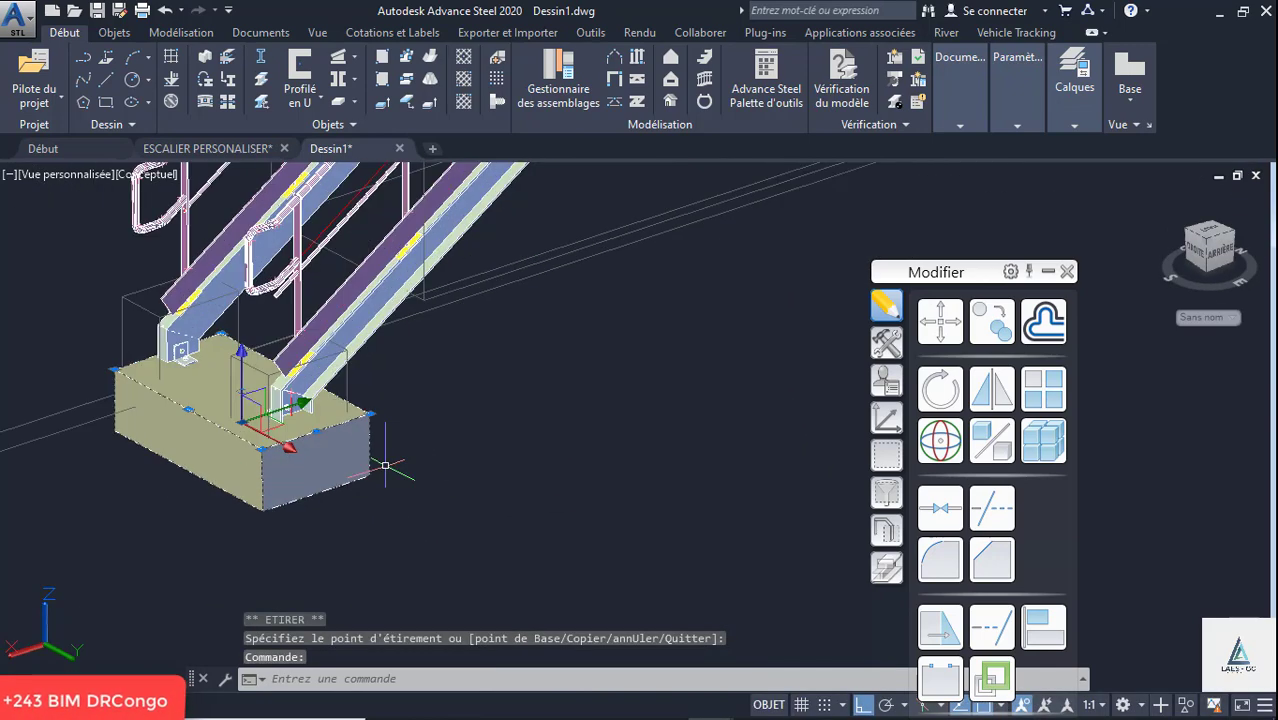
click(886, 380)
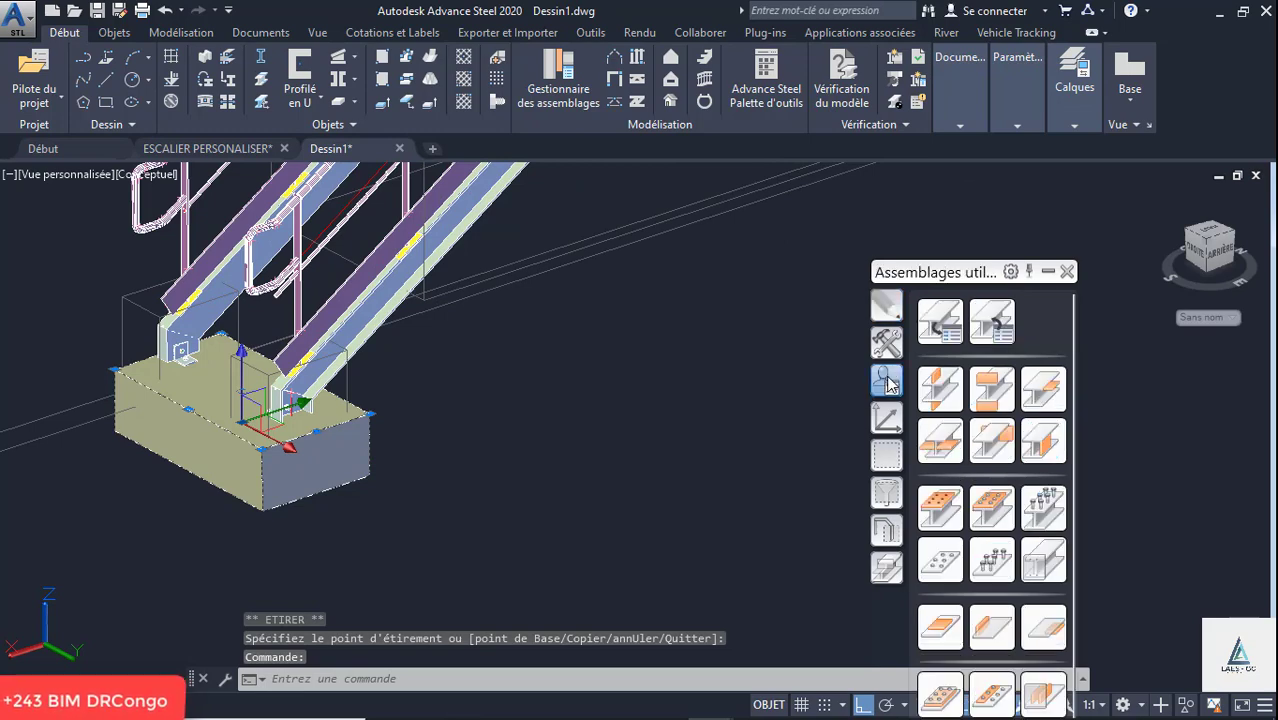
click(887, 340)
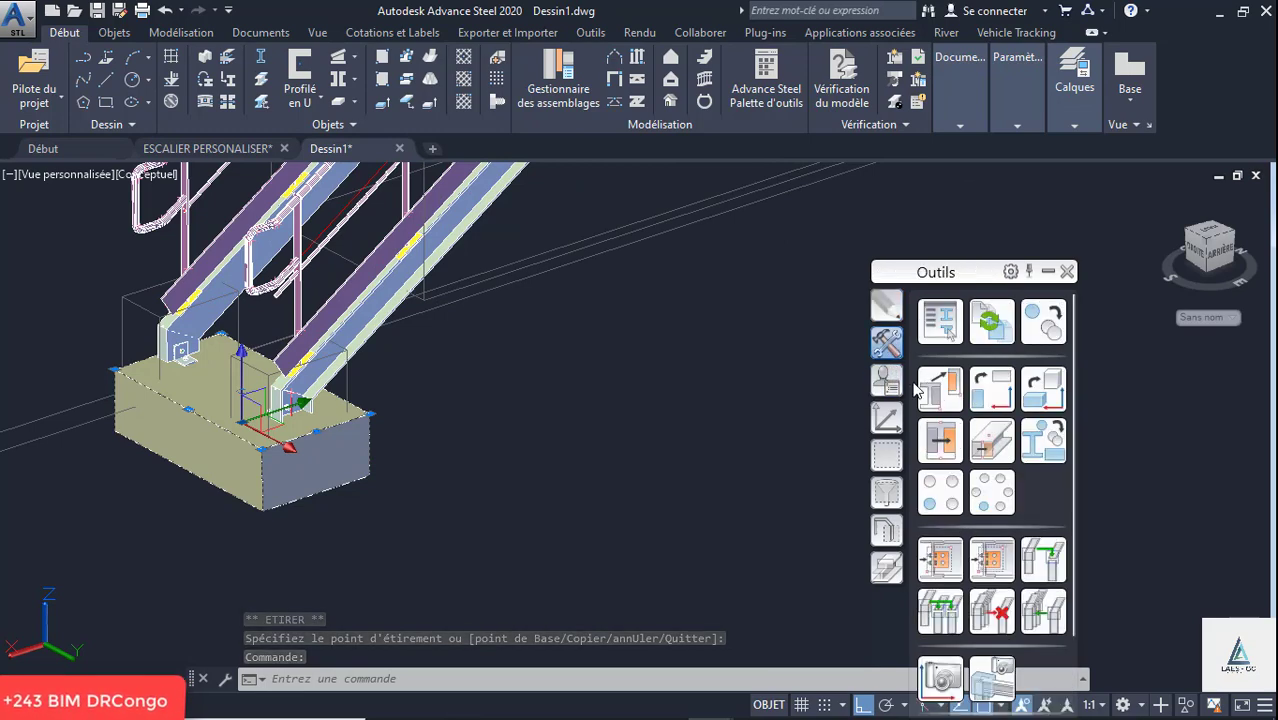
click(942, 560)
click(941, 443)
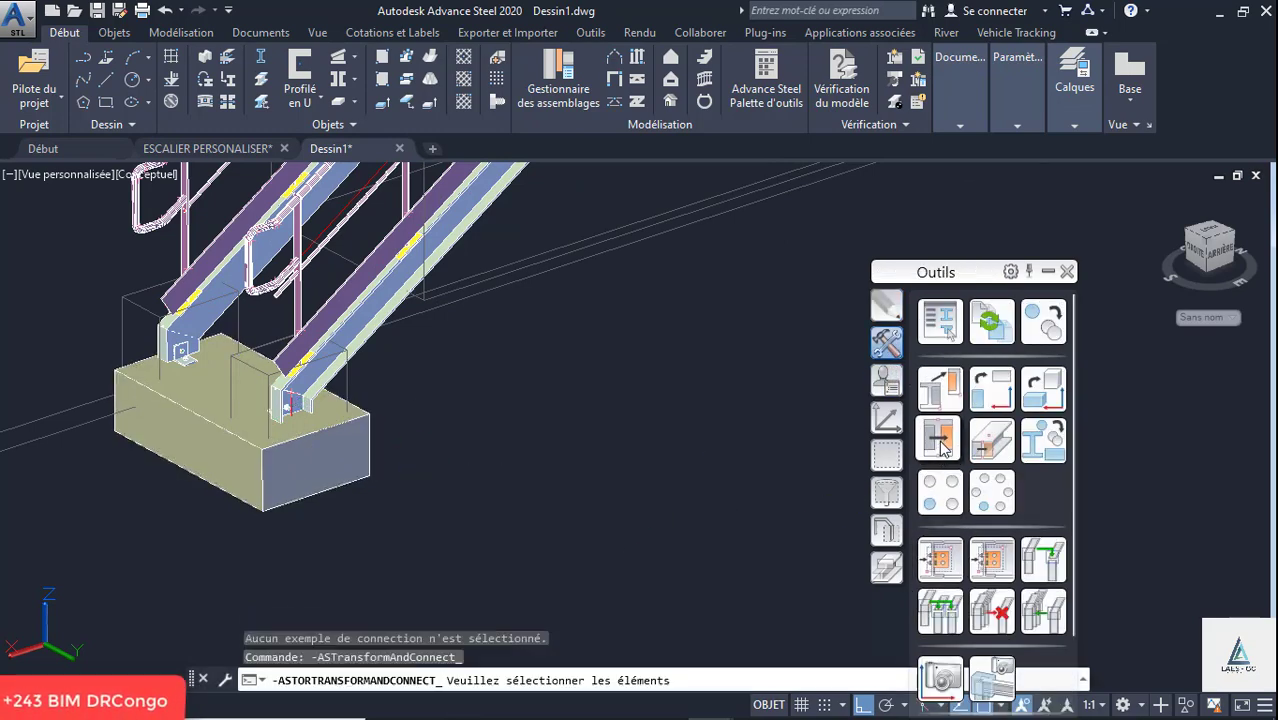
click(942, 562)
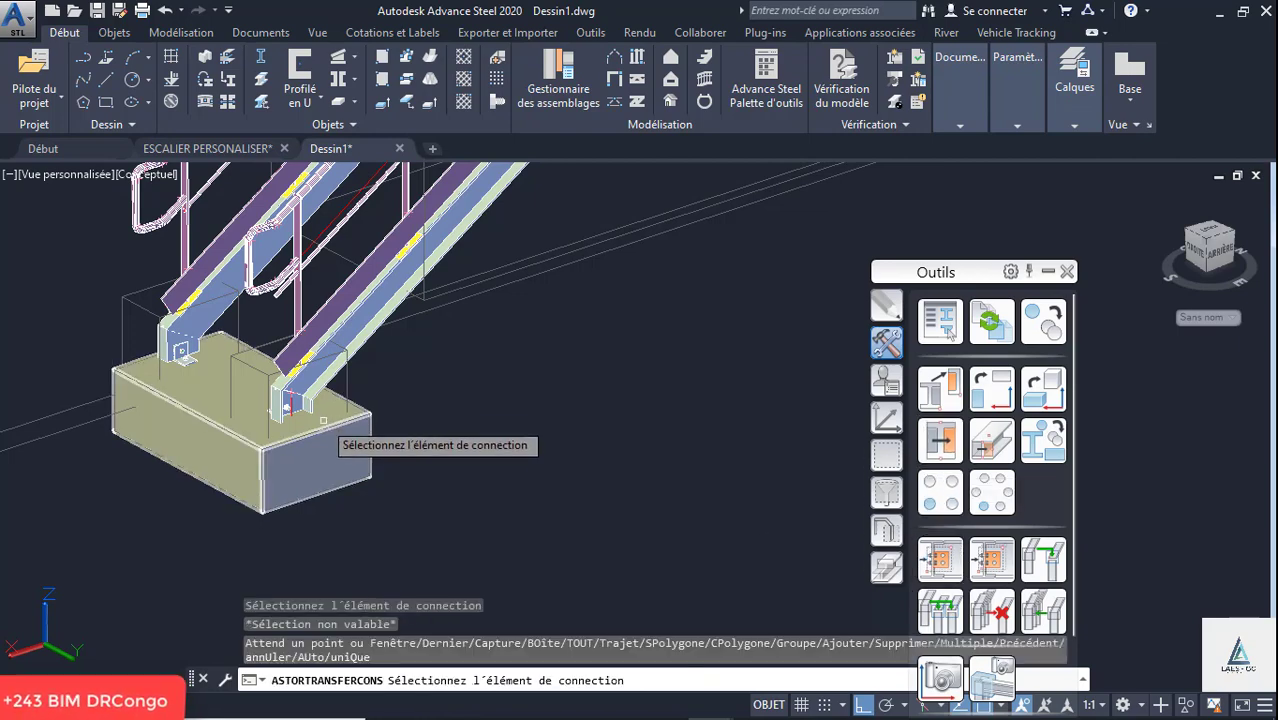
click(323, 416)
right_click(391, 411)
scroll(328, 461, down, 2)
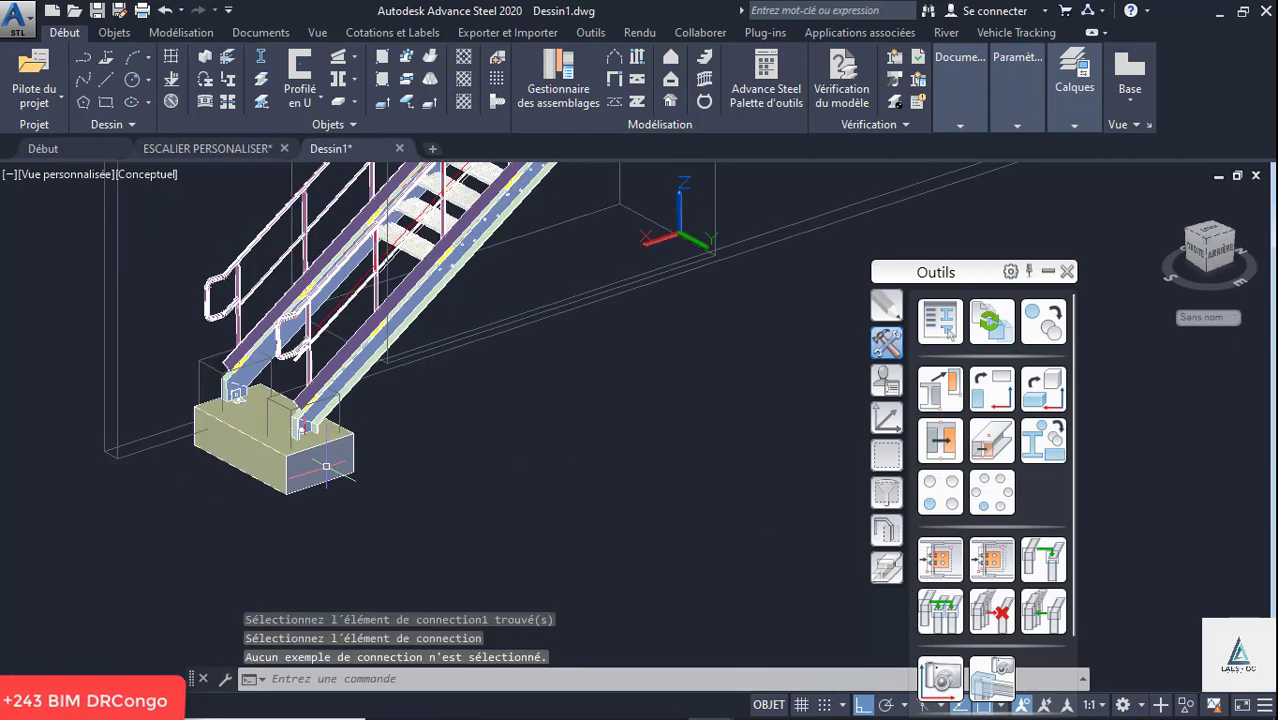
scroll(342, 441, up, 3)
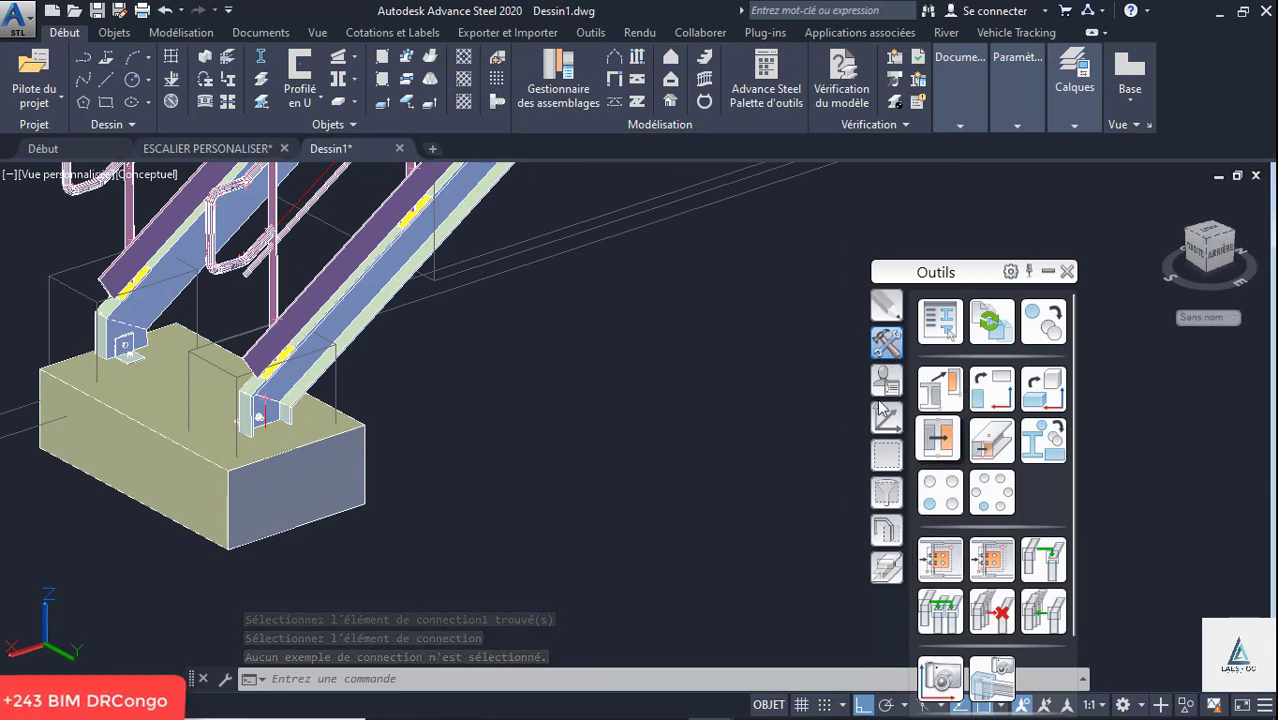
click(1041, 320)
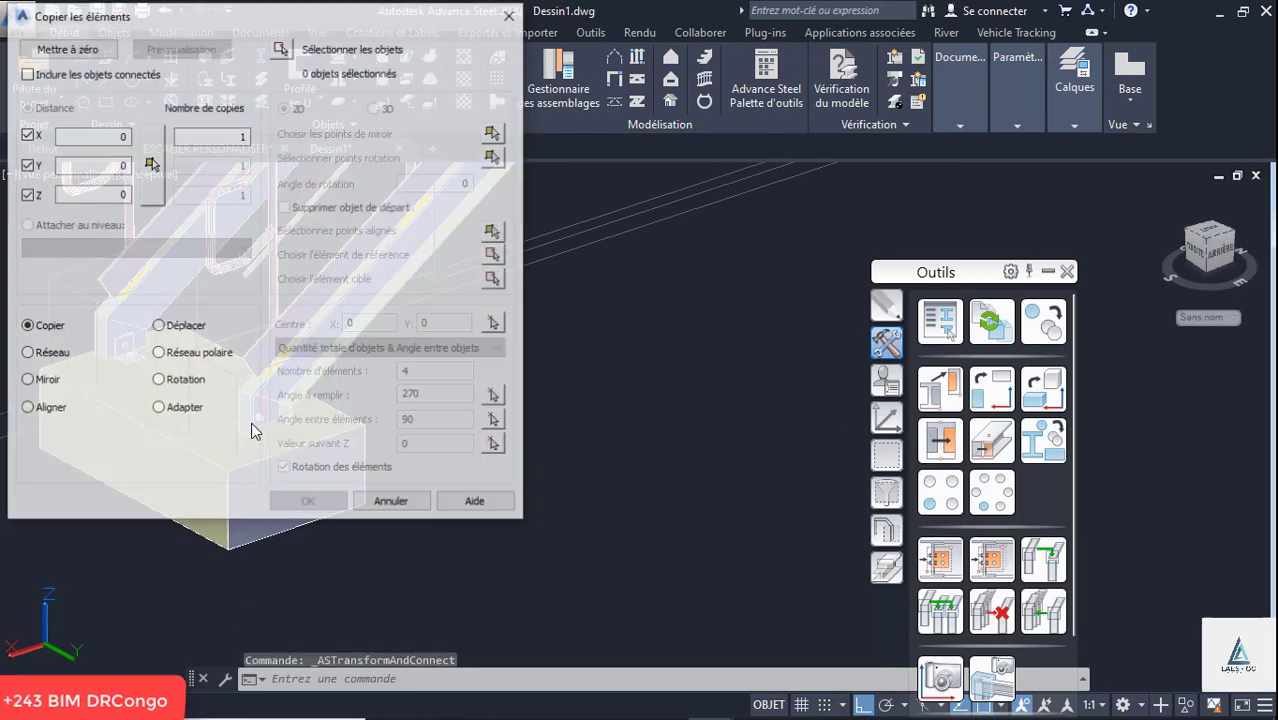
click(511, 14)
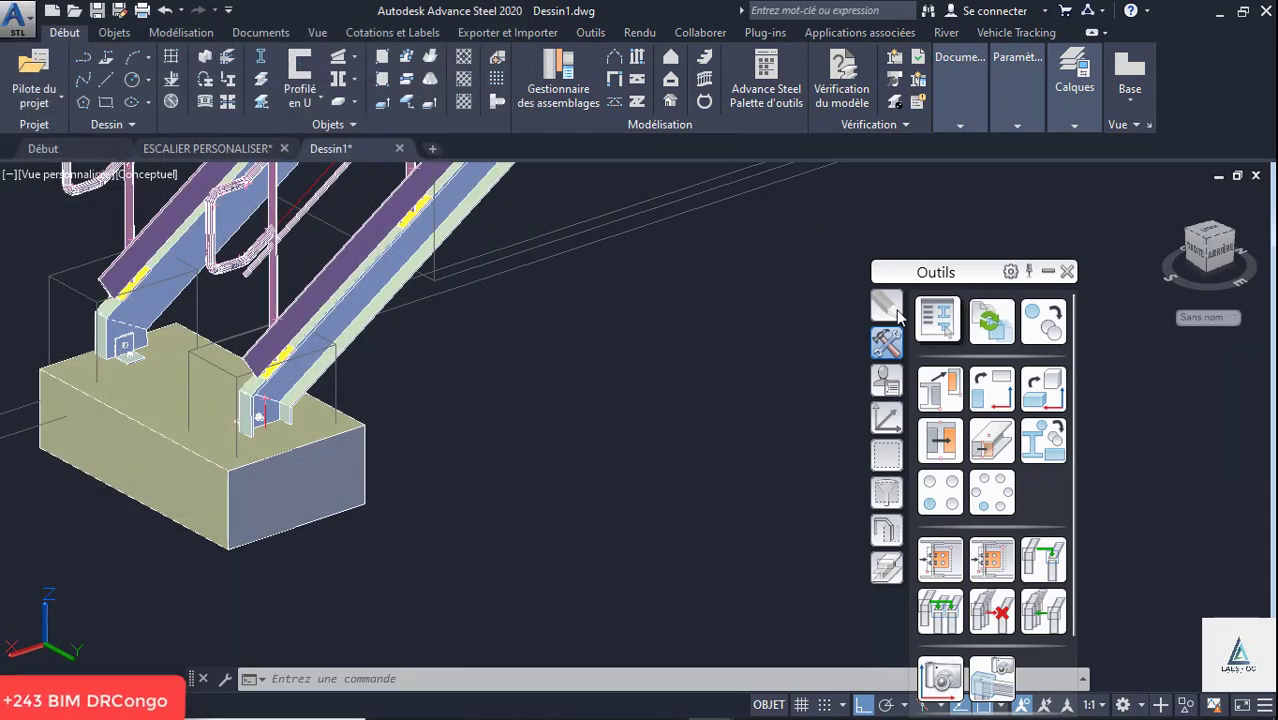
- Copy the footing from the upper corner of the stringer foot to the matching corner of the other flight's stringer foot
click(888, 307)
click(1002, 333)
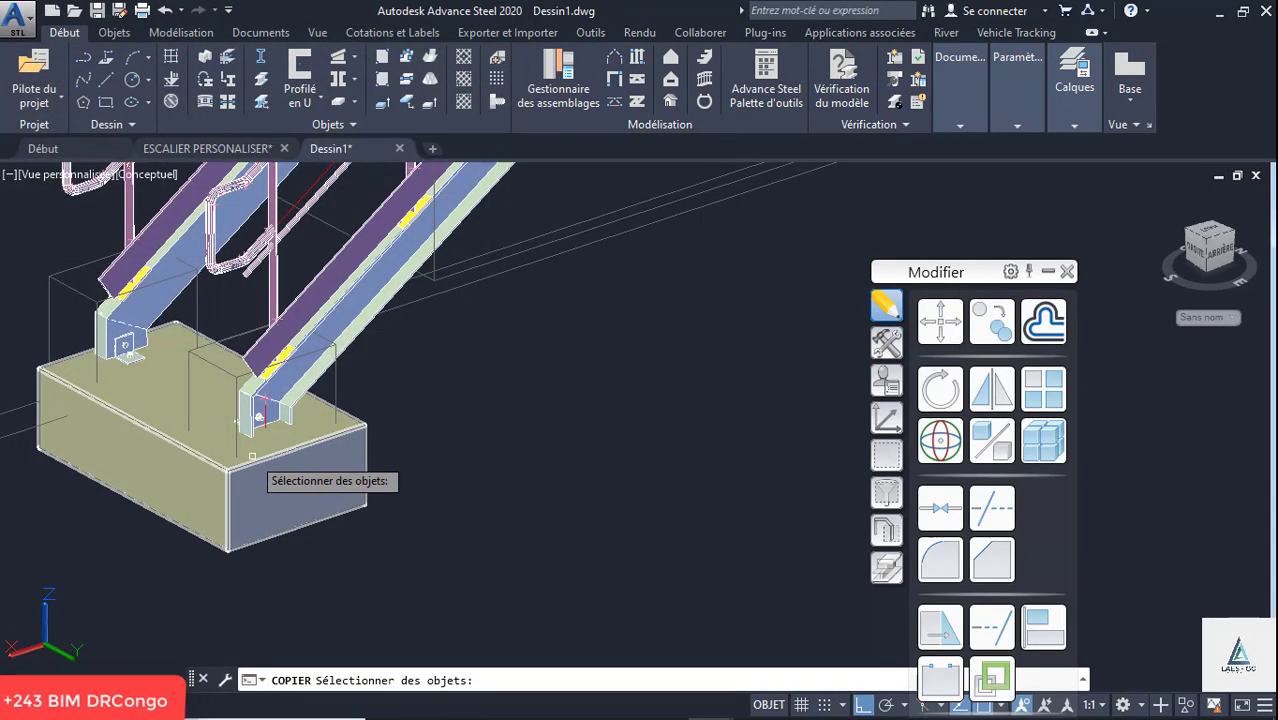
click(271, 458)
key(Return)
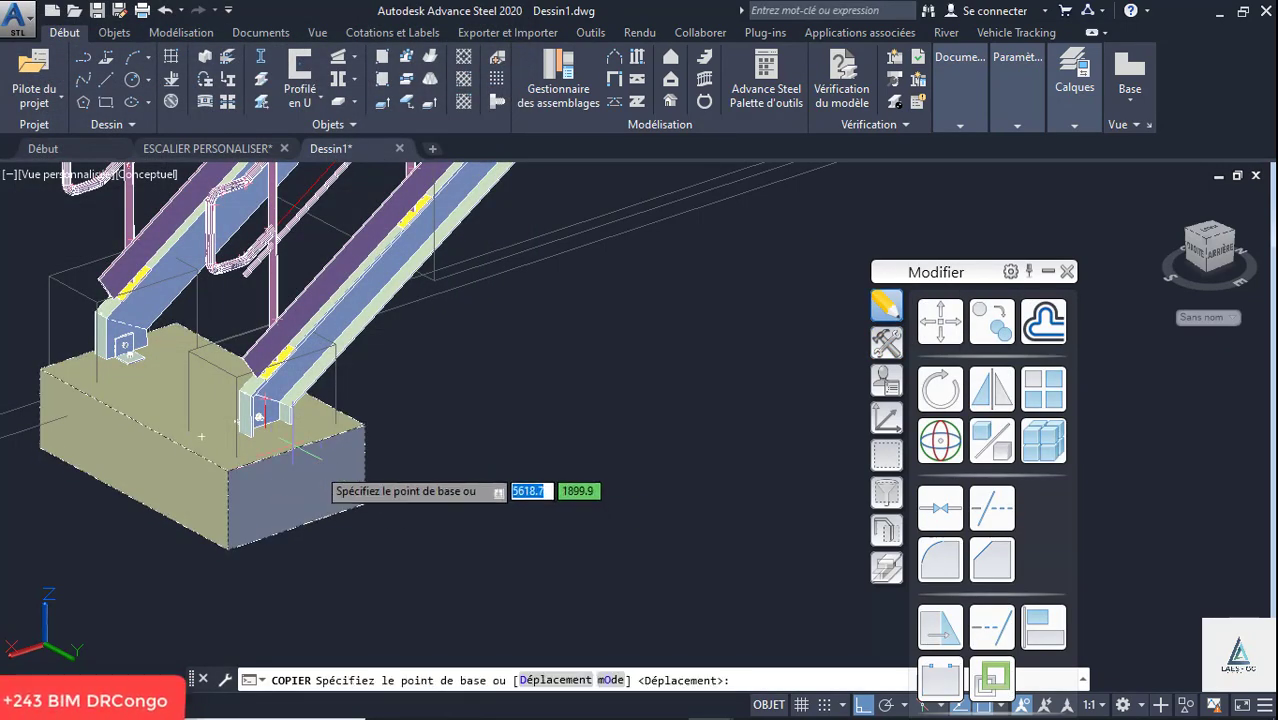
scroll(240, 470, up, 5)
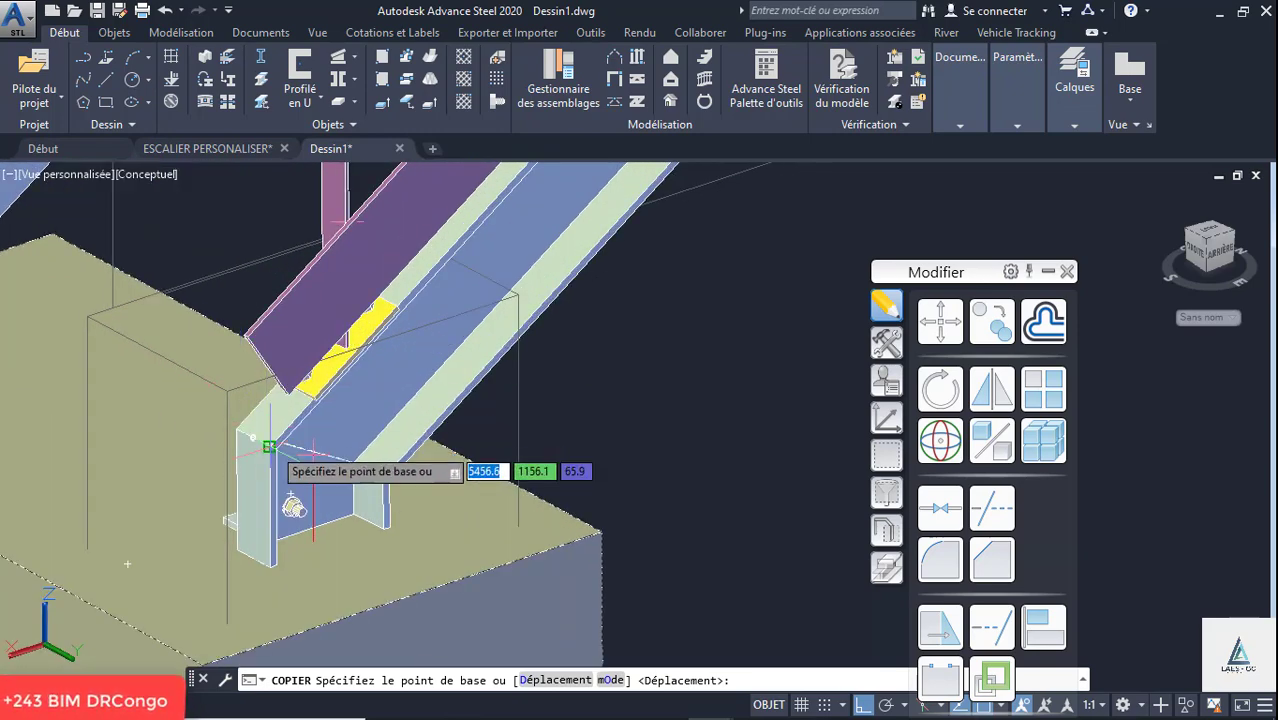
scroll(260, 440, up, 2)
click(265, 445)
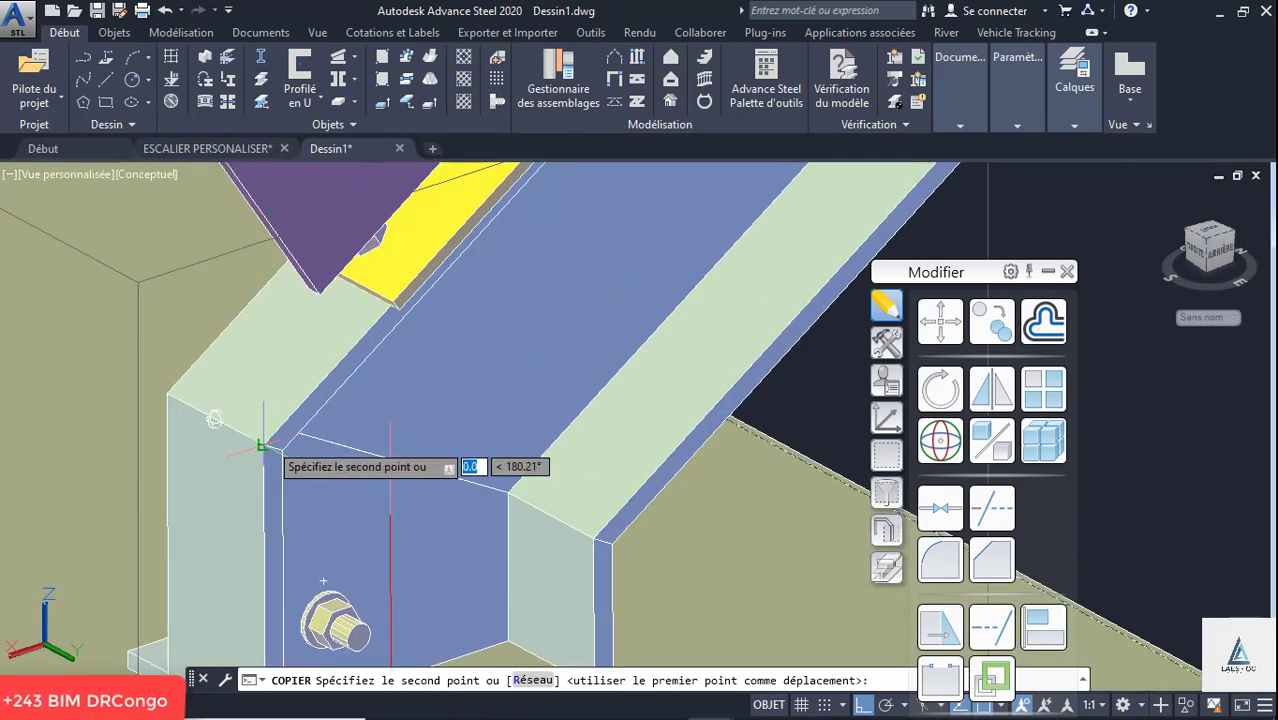
scroll(265, 450, down, 8)
scroll(525, 410, up, 10)
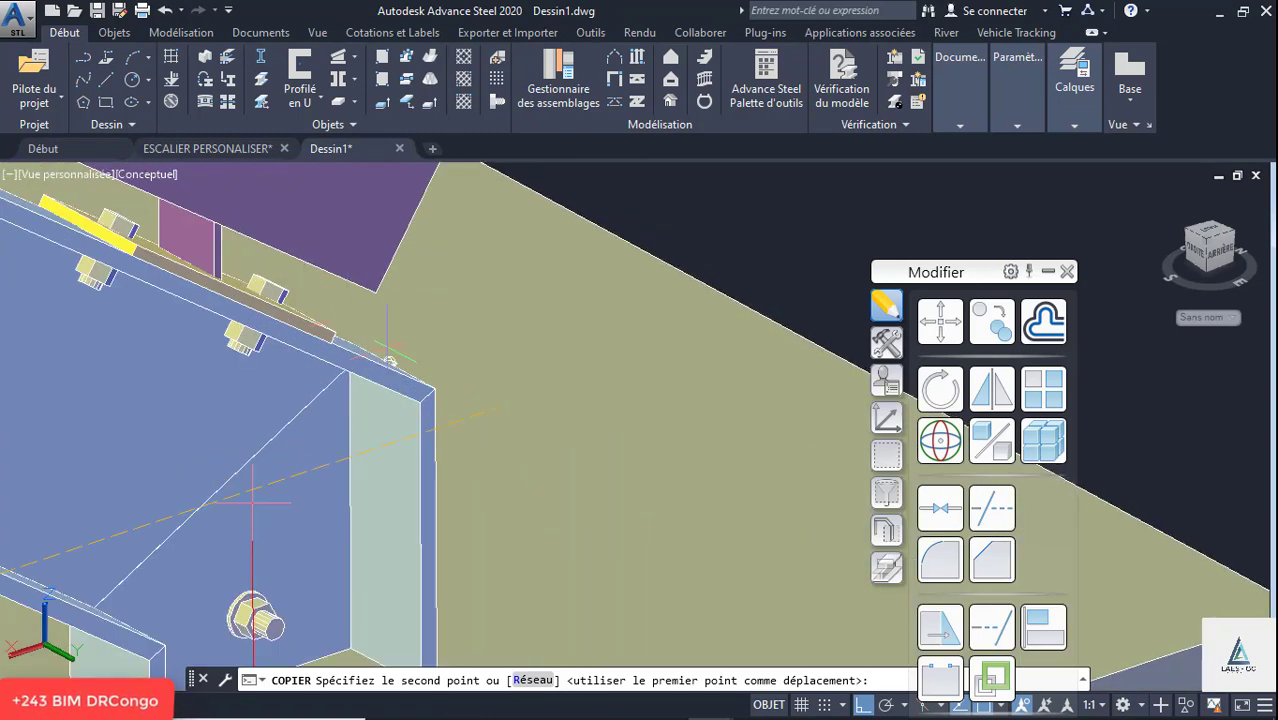
click(434, 387)
scroll(502, 380, down, 8)
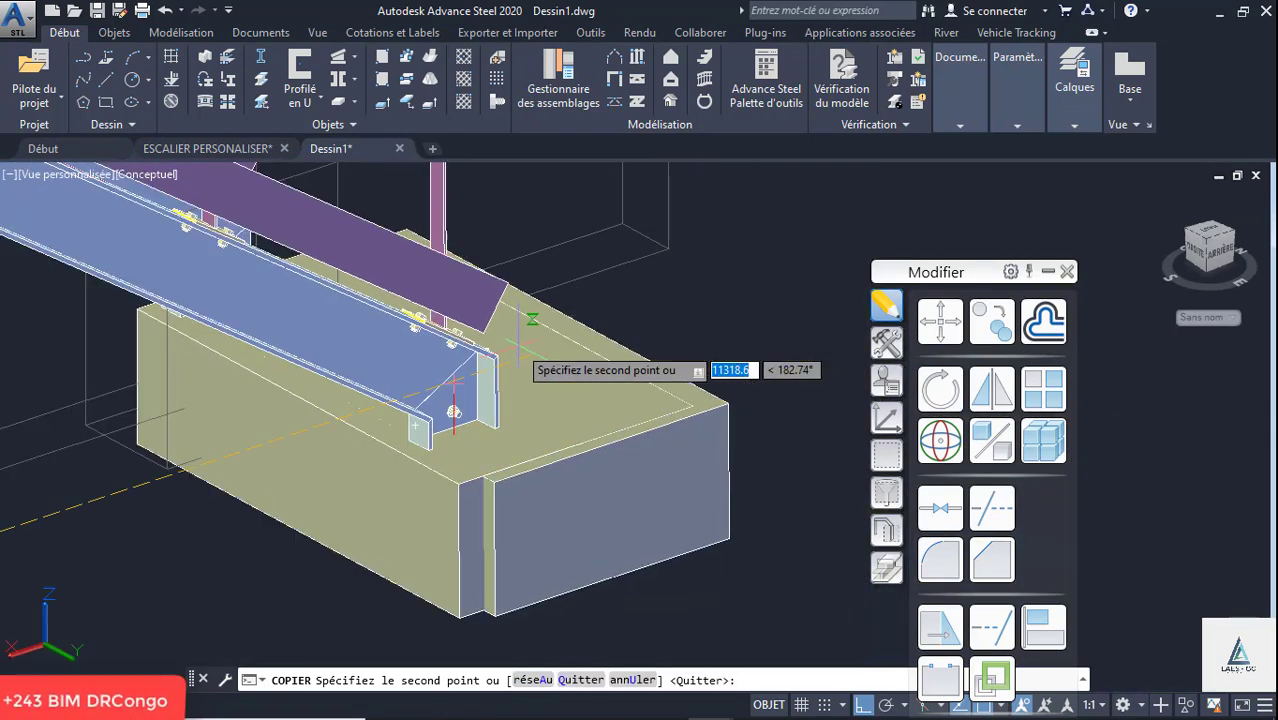
key(Return)
- Display the staircase with its copied footing in the Réaliste visual style
shift+middle_drag(530, 376, 337, 405)
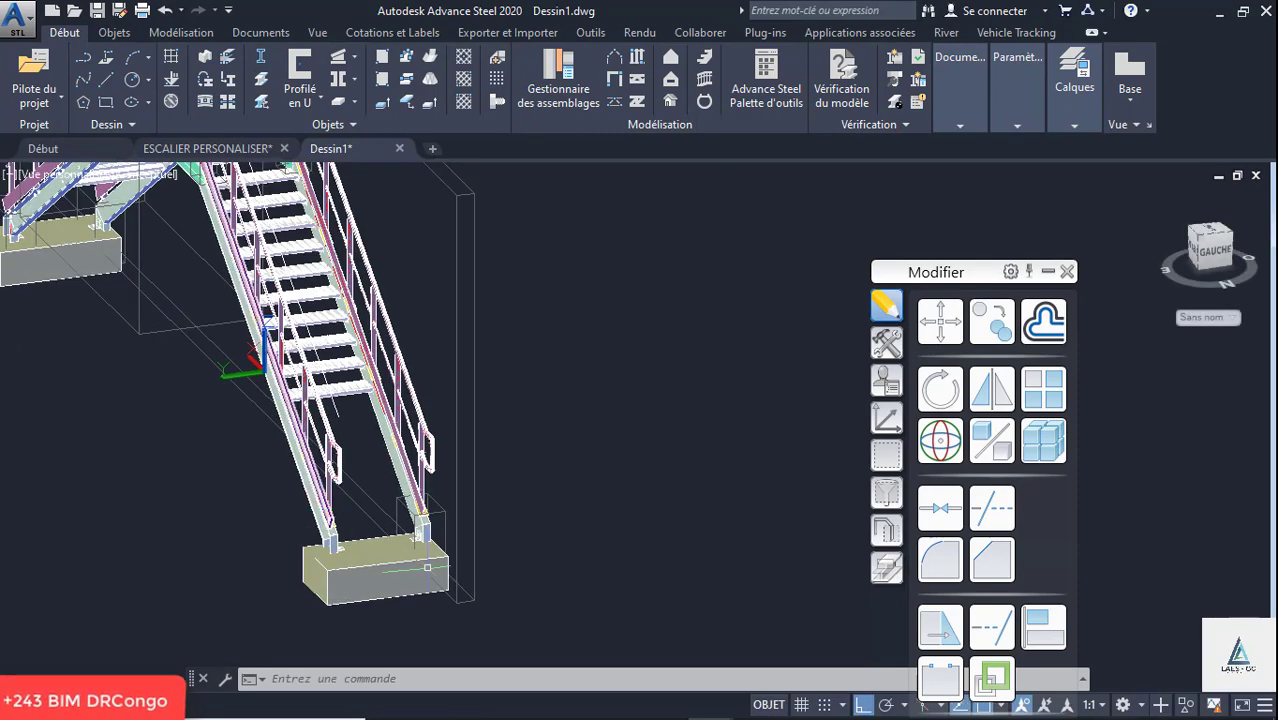
scroll(427, 567, up, 8)
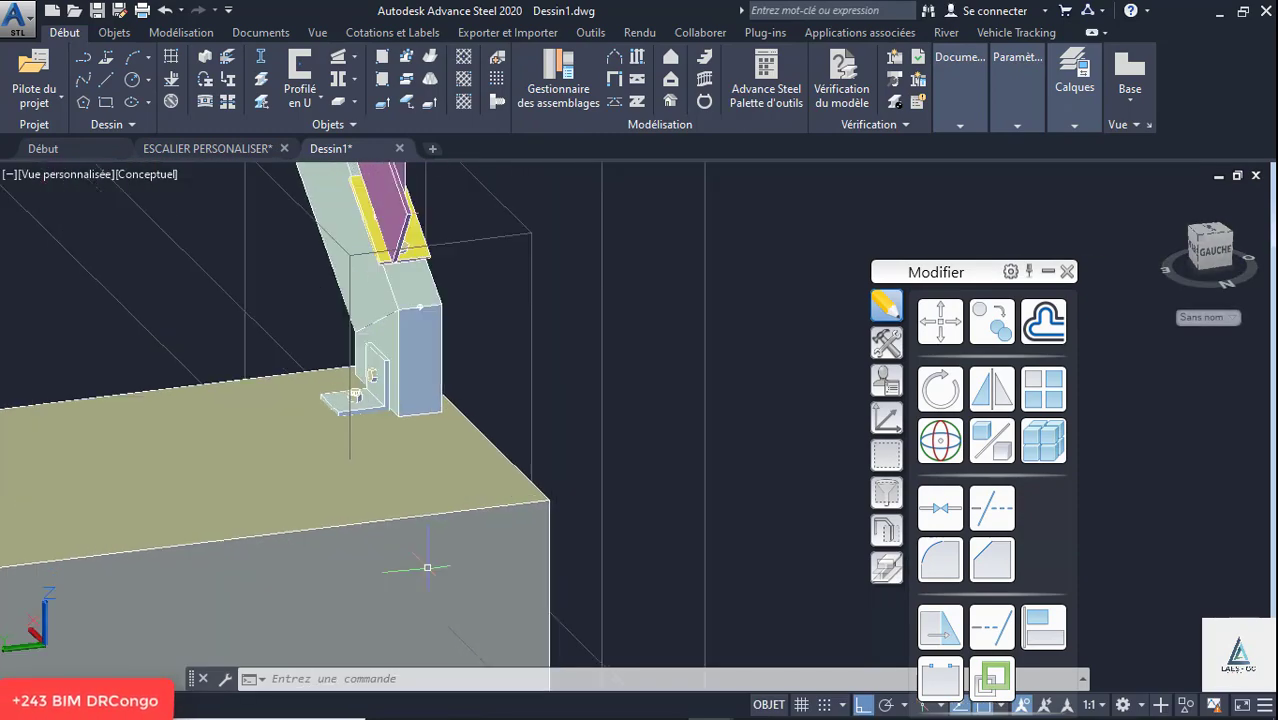
click(167, 180)
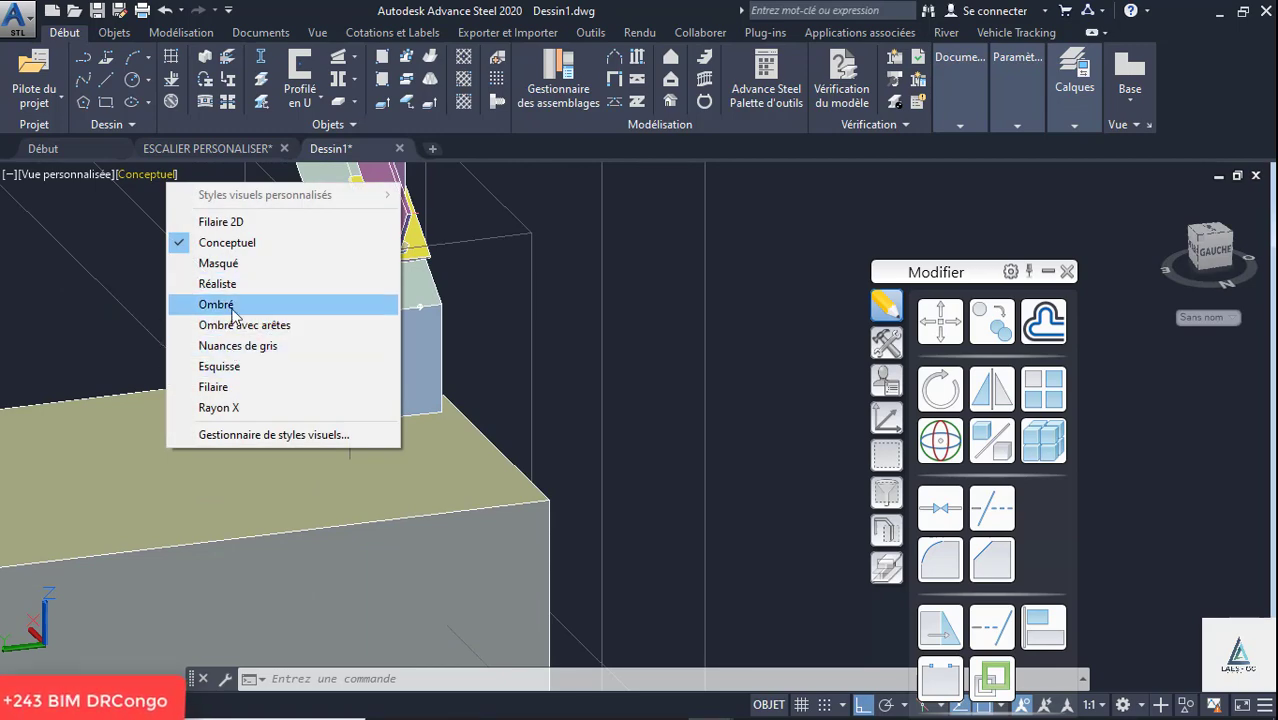
click(232, 284)
- Examine the landing, its grating notches and the bolted base plates of the railing posts
scroll(500, 400, down, 5)
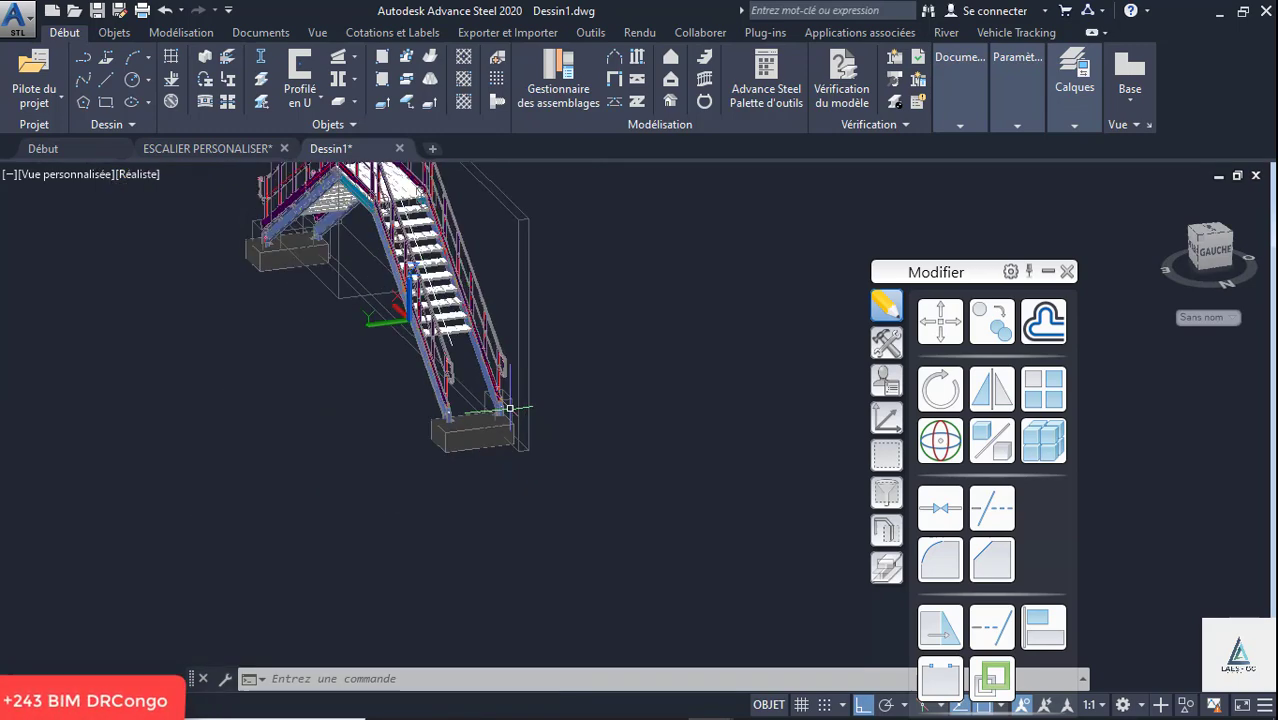
shift+middle_drag(547, 337, 328, 325)
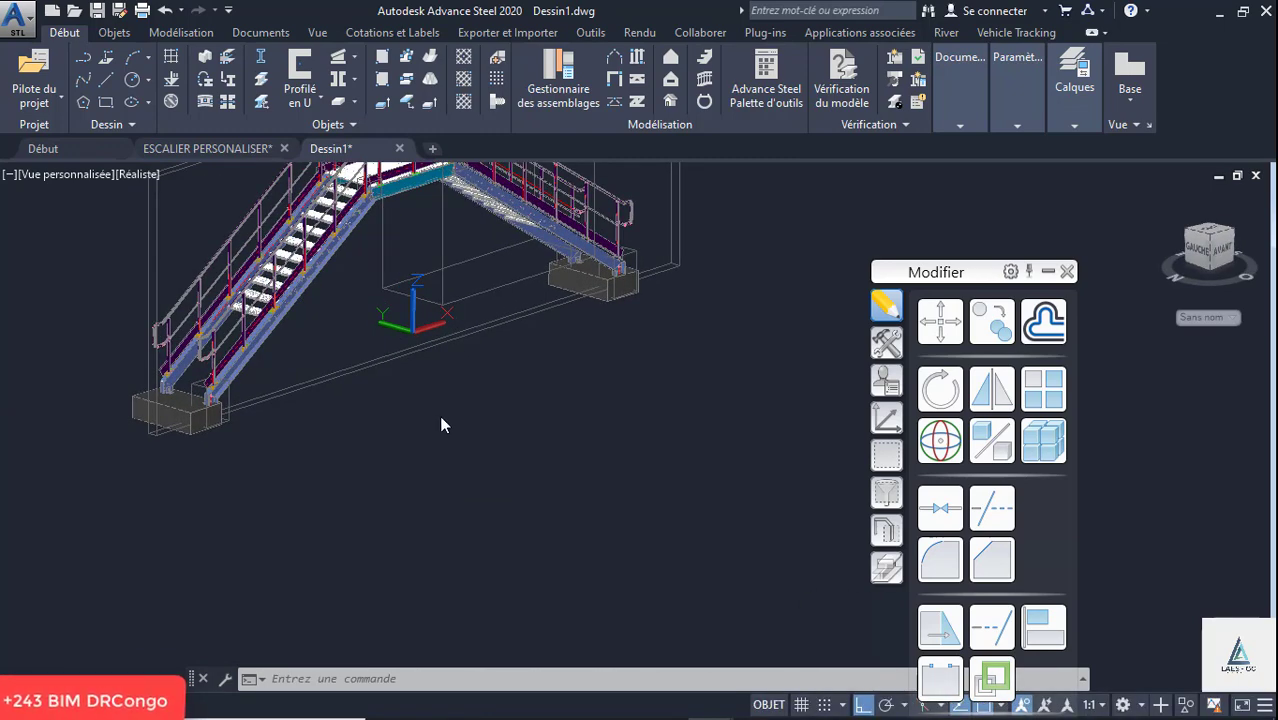
scroll(485, 464, down, 2)
scroll(450, 420, up, 8)
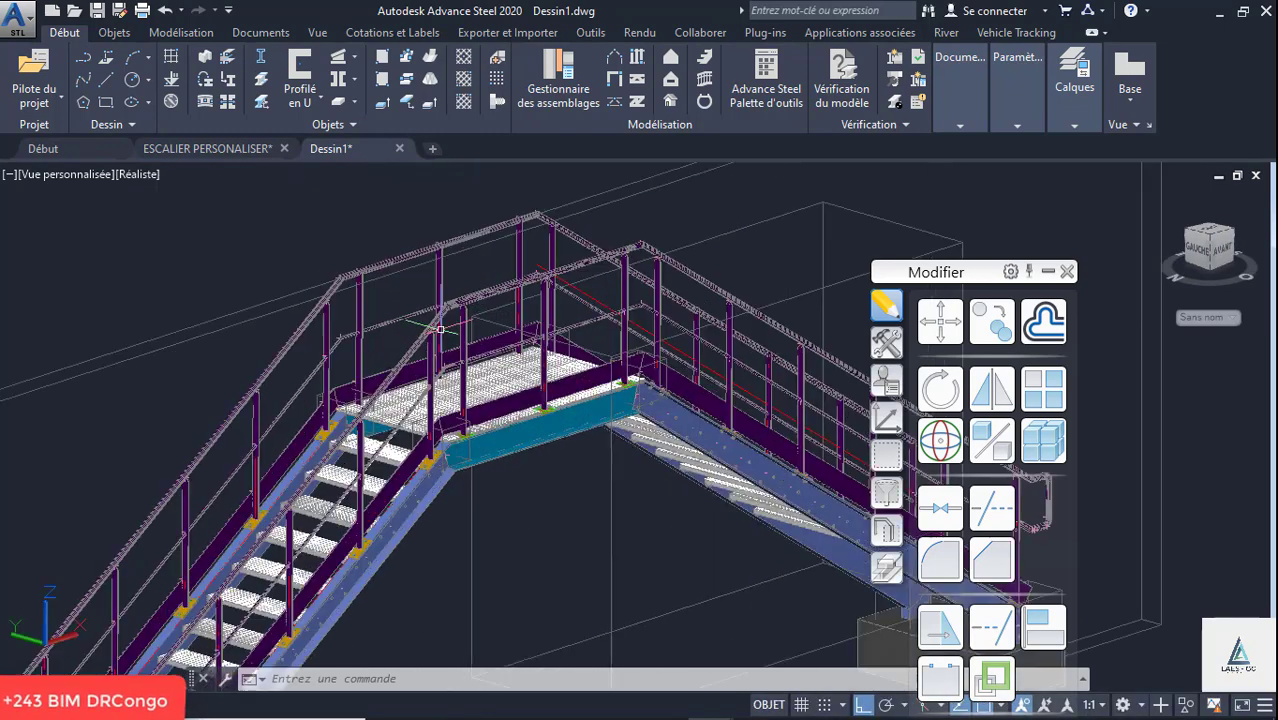
scroll(150, 315, up, 4)
scroll(149, 315, down, 2)
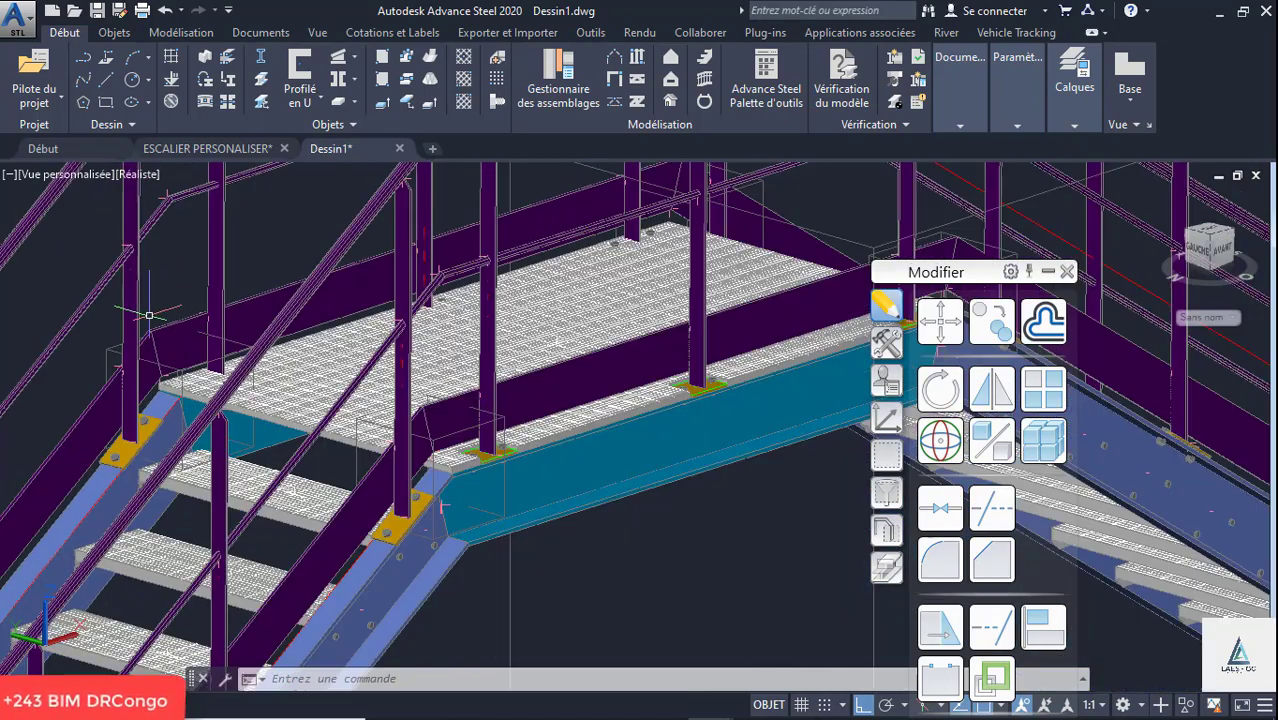
scroll(149, 315, down, 3)
scroll(566, 420, up, 6)
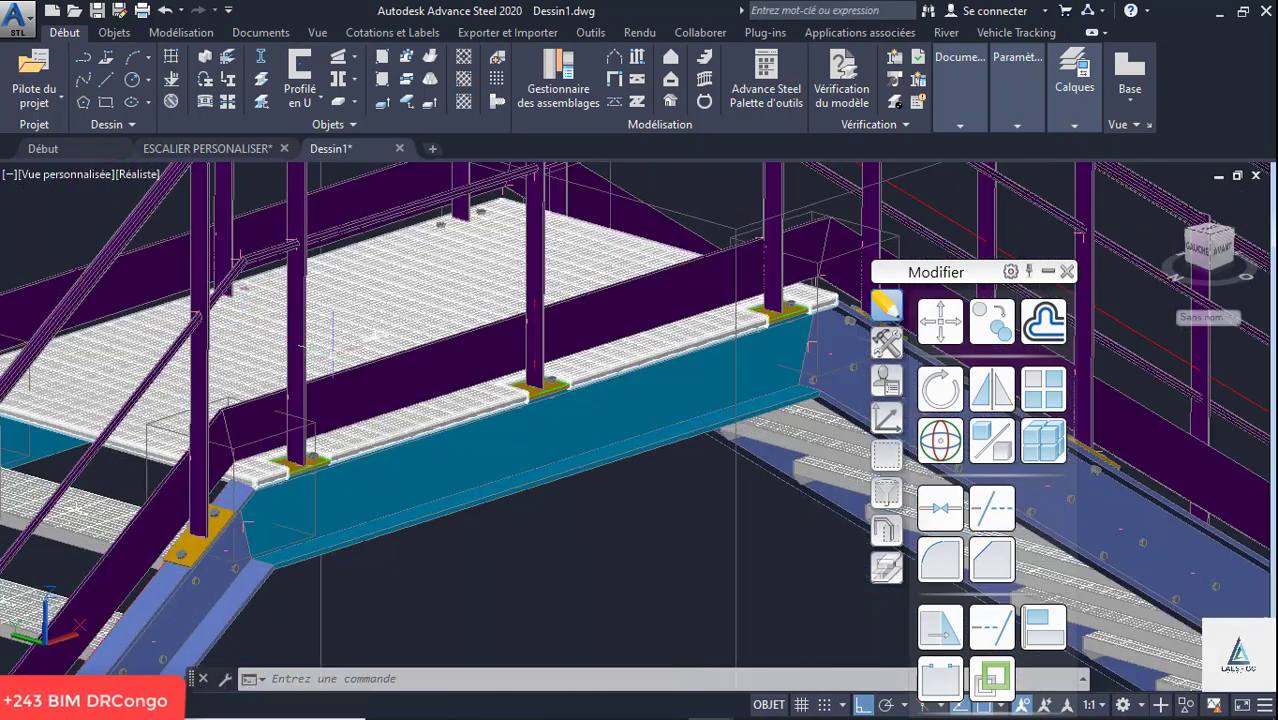
scroll(566, 420, up, 6)
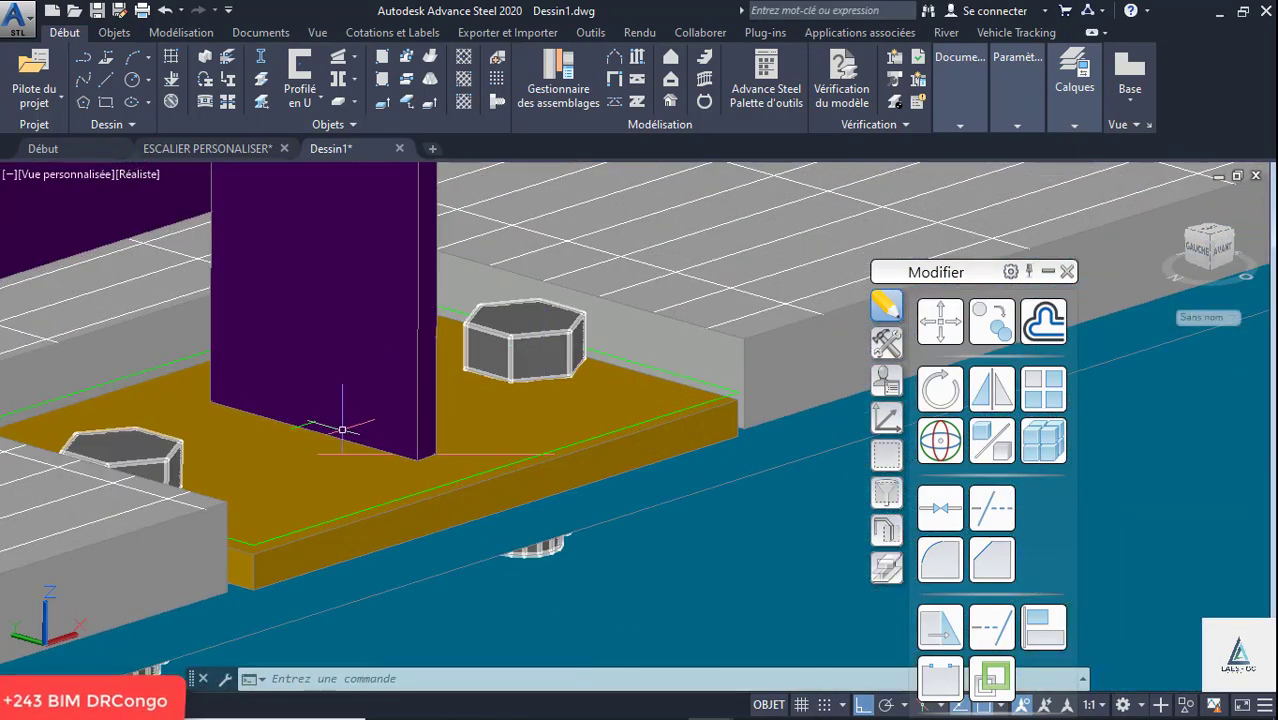
scroll(340, 427, down, 4)
scroll(403, 247, down, 5)
scroll(403, 247, up, 4)
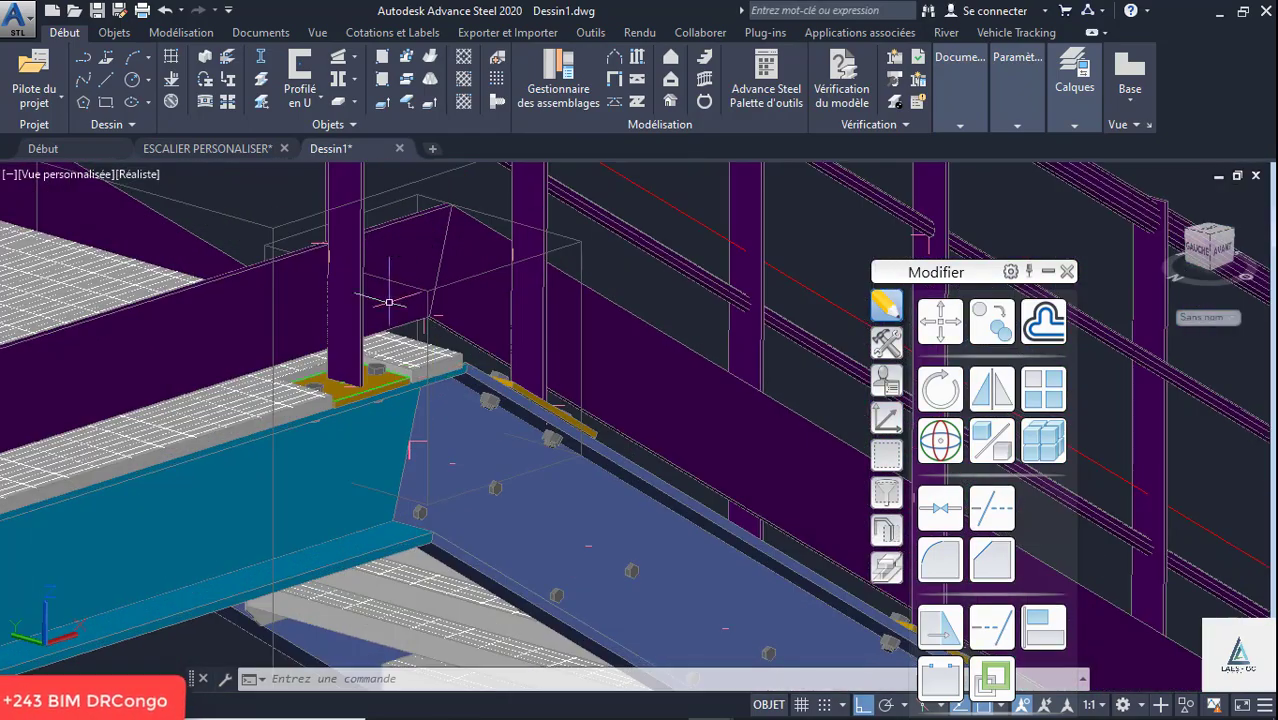
- Inspect the treads and stringer from the opposite side, including the whole staircase on its two footings
scroll(403, 247, down, 4)
shift+middle_drag(497, 321, 187, 321)
shift+middle_drag(376, 369, 274, 359)
scroll(191, 312, up, 5)
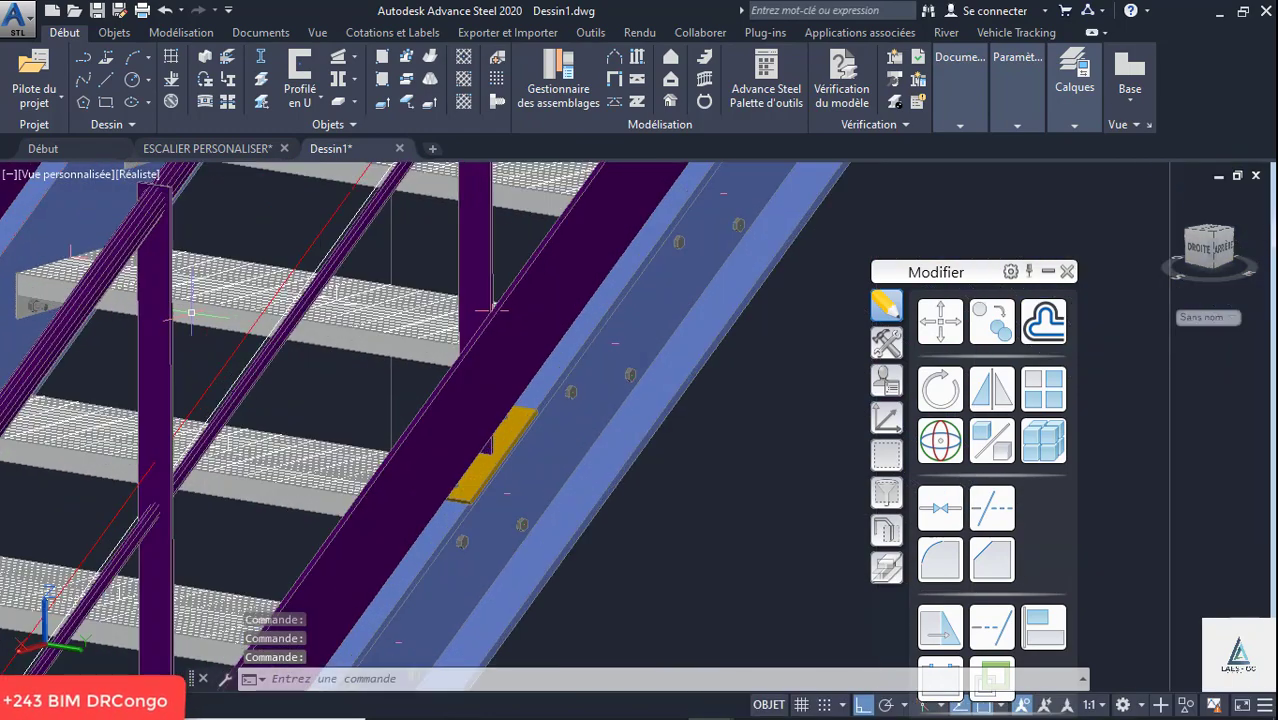
scroll(384, 404, down, 5)
scroll(384, 404, down, 2)
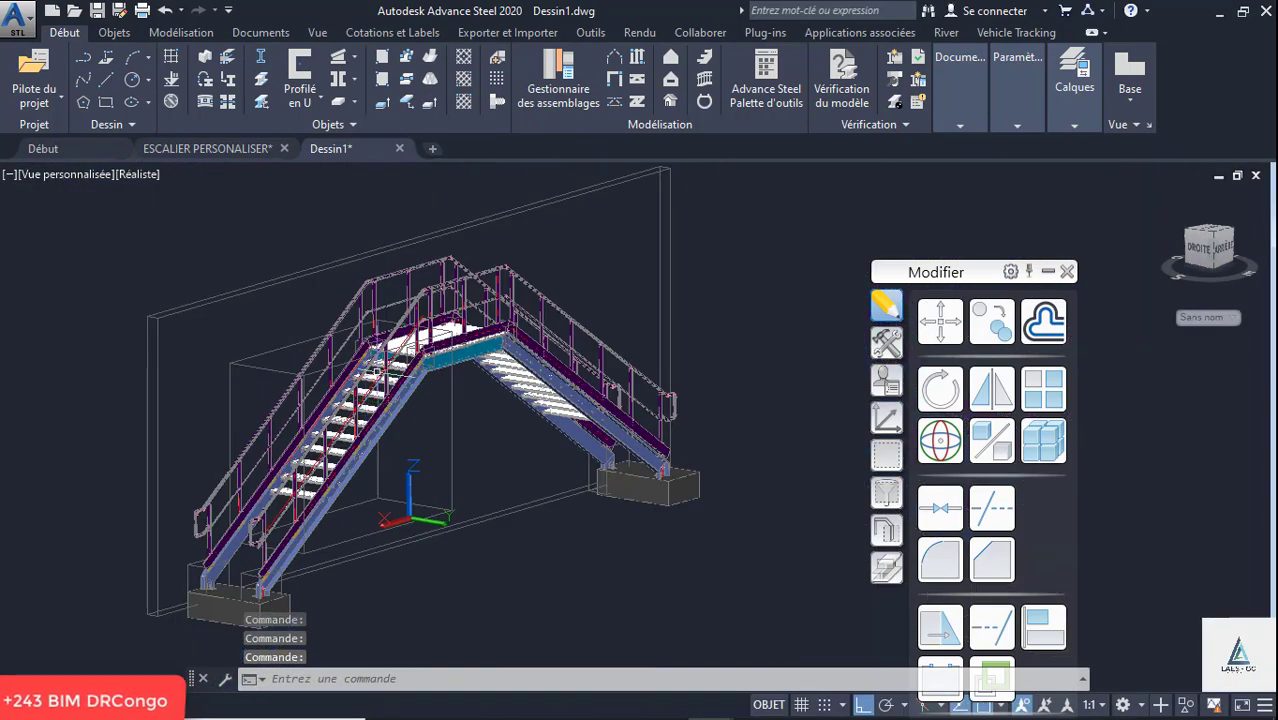
scroll(384, 360, up, 2)
scroll(384, 360, down, 3)
scroll(288, 507, up, 4)
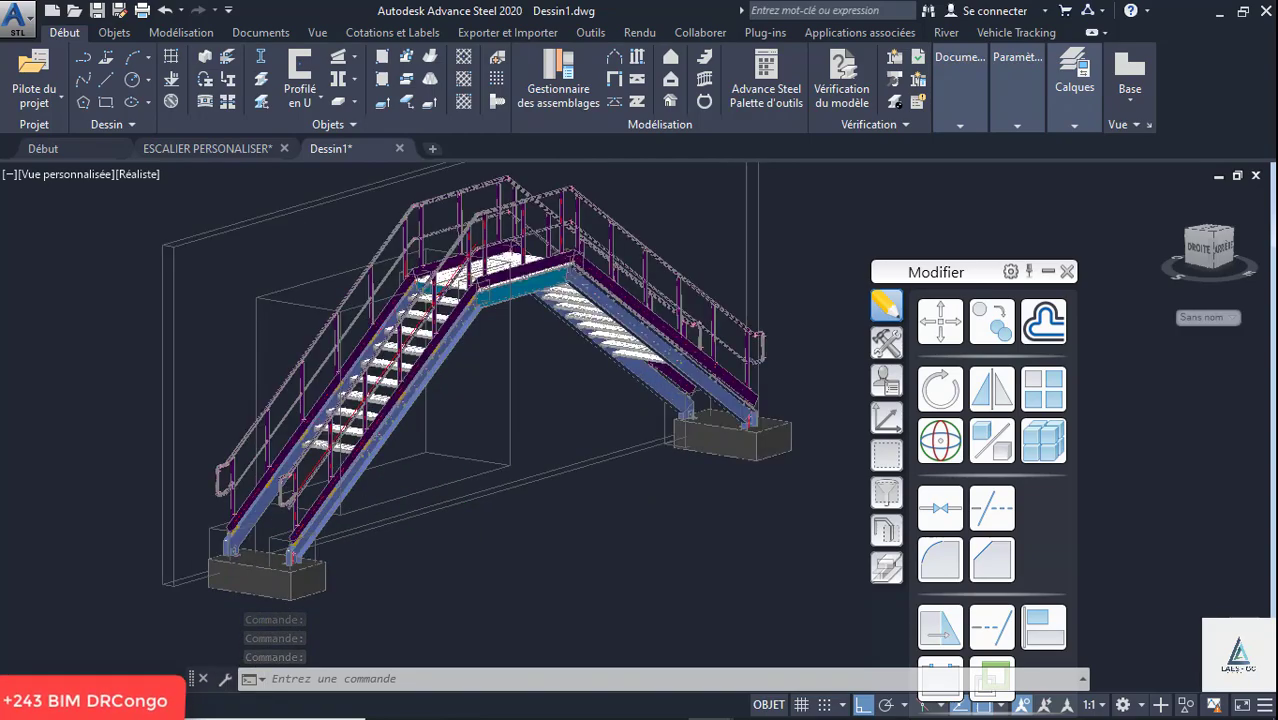